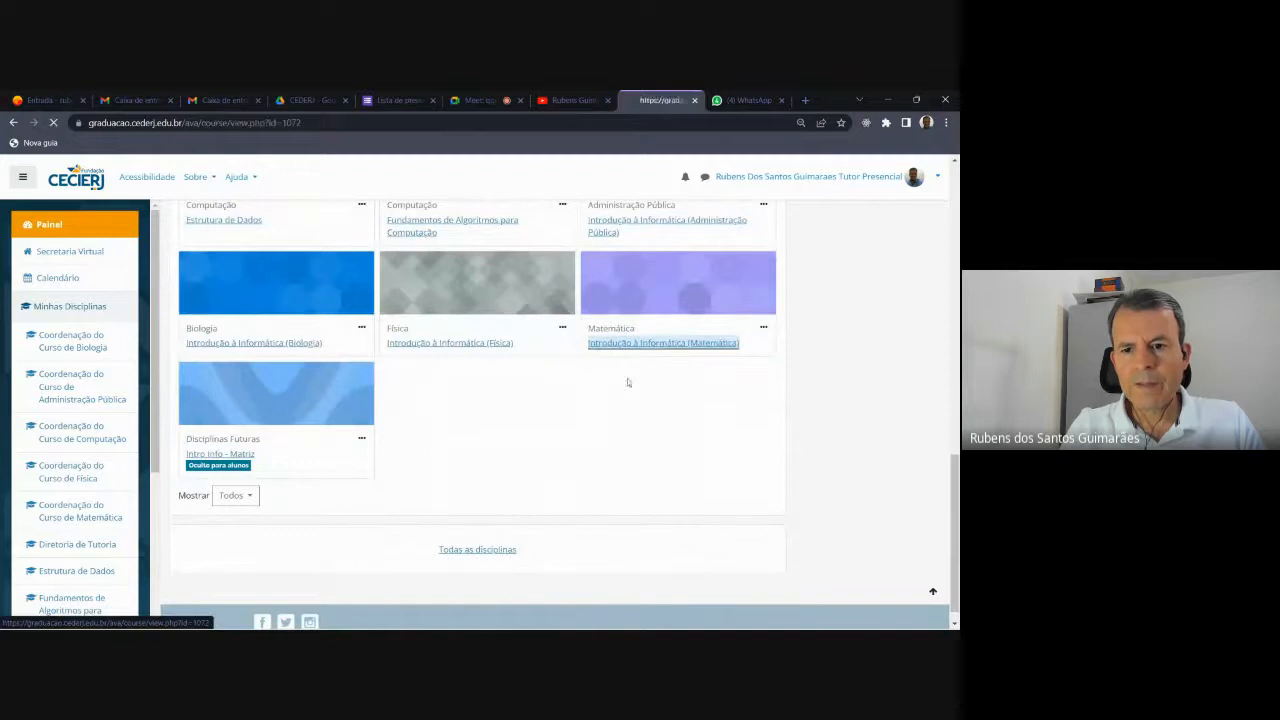
Open the 5º Encontro section of the Matemática course.
{"action": "scroll", "coordinate": [533, 371], "scroll_direction": "down", "scroll_amount": 3}
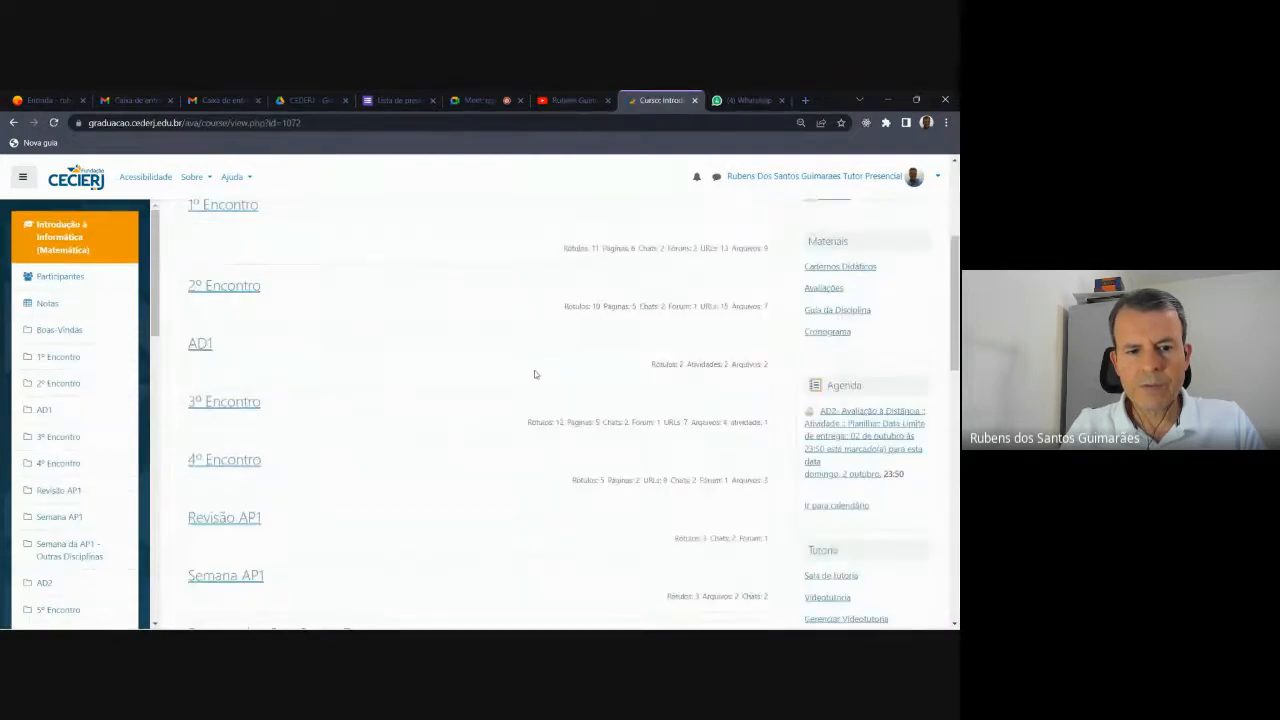
{"action": "scroll", "coordinate": [349, 380], "scroll_direction": "down", "scroll_amount": 3}
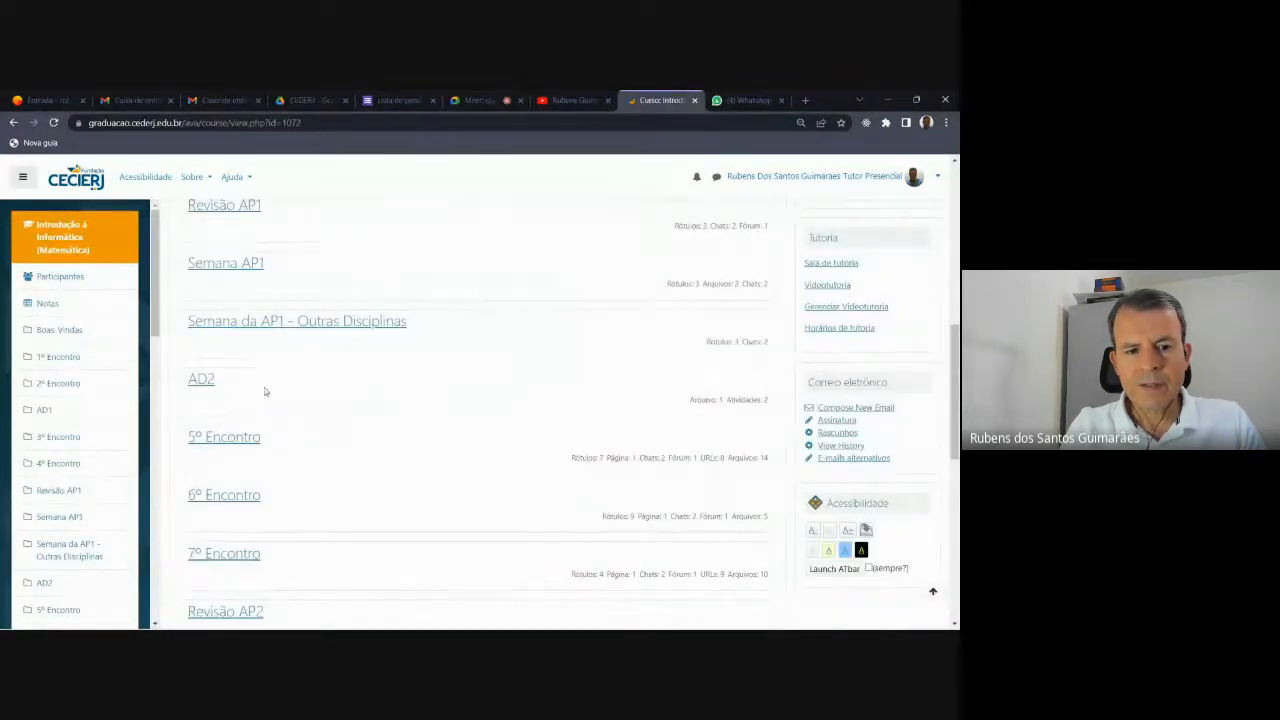
{"action": "left_click", "coordinate": [242, 437]}
Return to the course's section list and open the AD2 section.
{"action": "scroll", "coordinate": [494, 369], "scroll_direction": "down", "scroll_amount": 15}
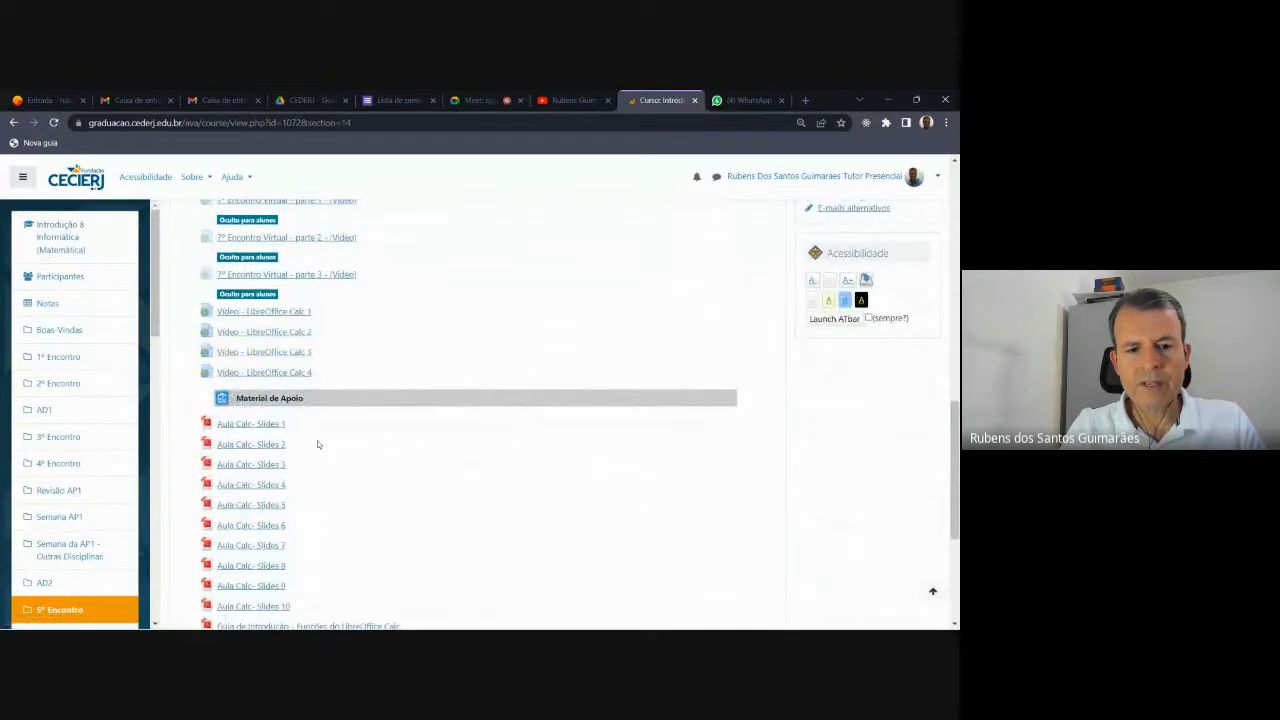
{"action": "scroll", "coordinate": [317, 440], "scroll_direction": "down", "scroll_amount": 2}
{"action": "scroll", "coordinate": [315, 437], "scroll_direction": "up", "scroll_amount": 5}
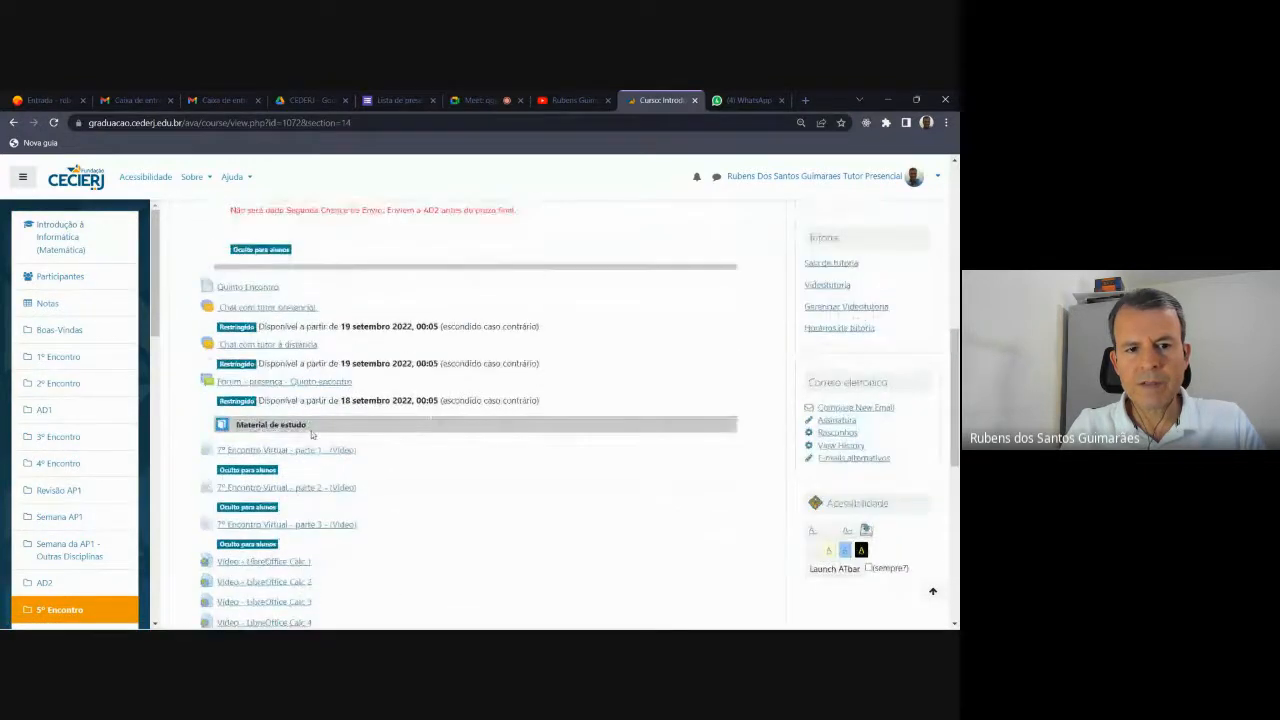
{"action": "scroll", "coordinate": [311, 434], "scroll_direction": "up", "scroll_amount": 12}
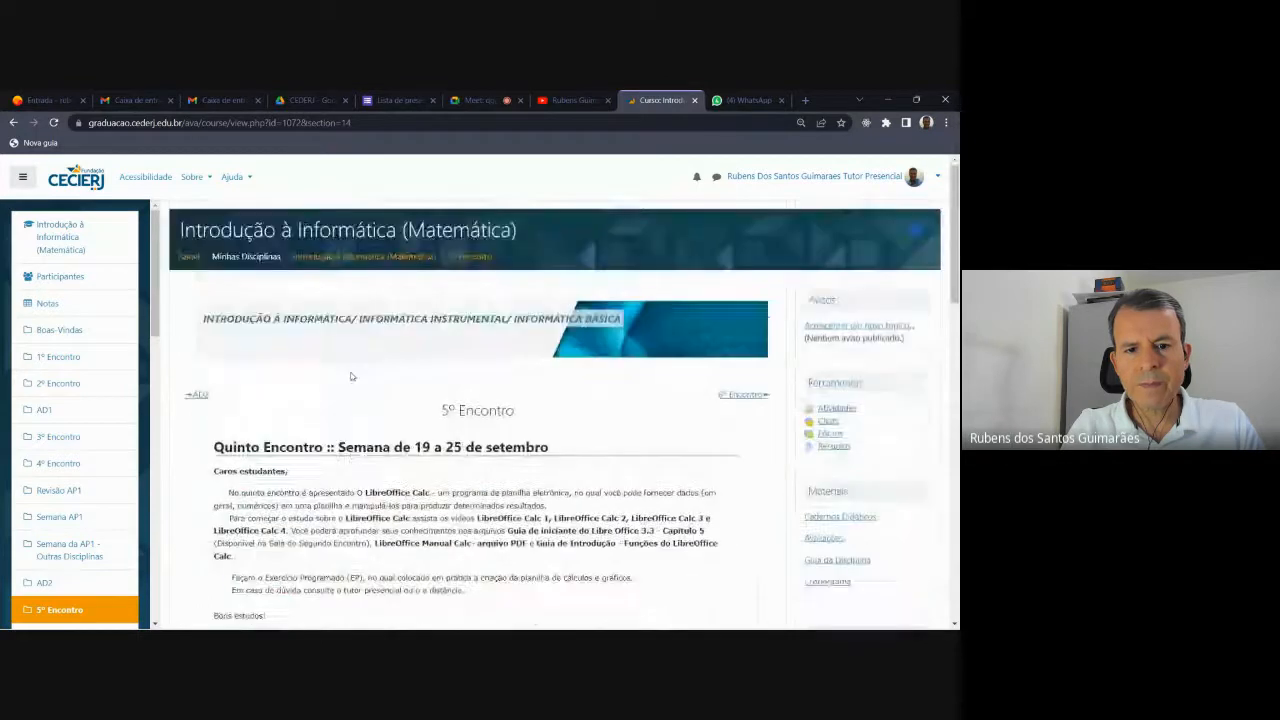
{"action": "left_click", "coordinate": [13, 123]}
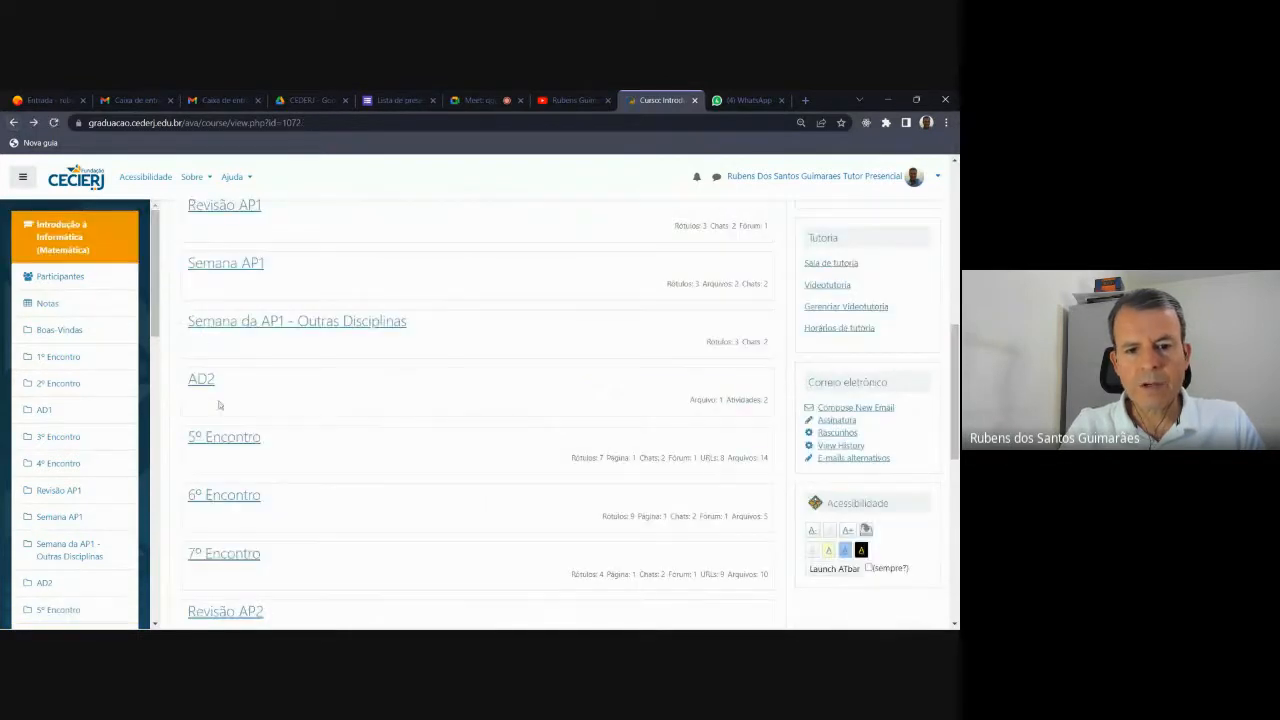
{"action": "left_click", "coordinate": [201, 379]}
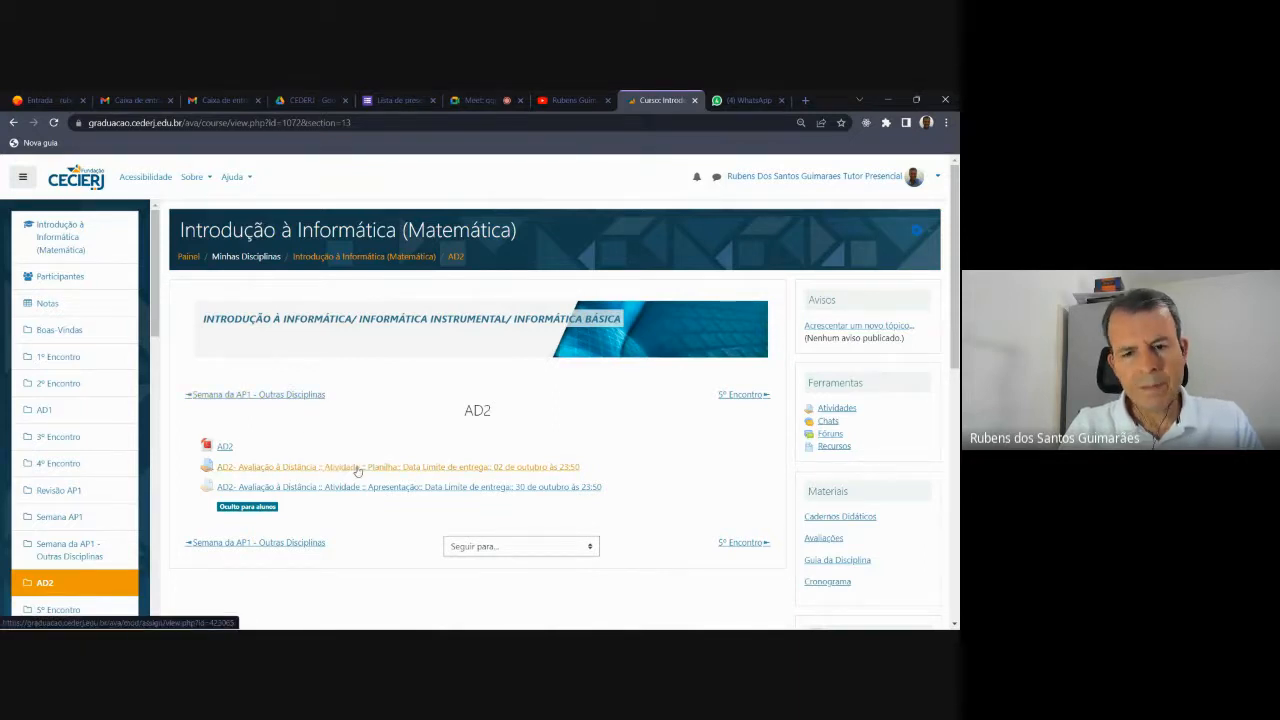
Switch to the AD2 assignment instructions PDF and scroll to its top.
{"action": "mouse_move", "coordinate": [450, 628]}
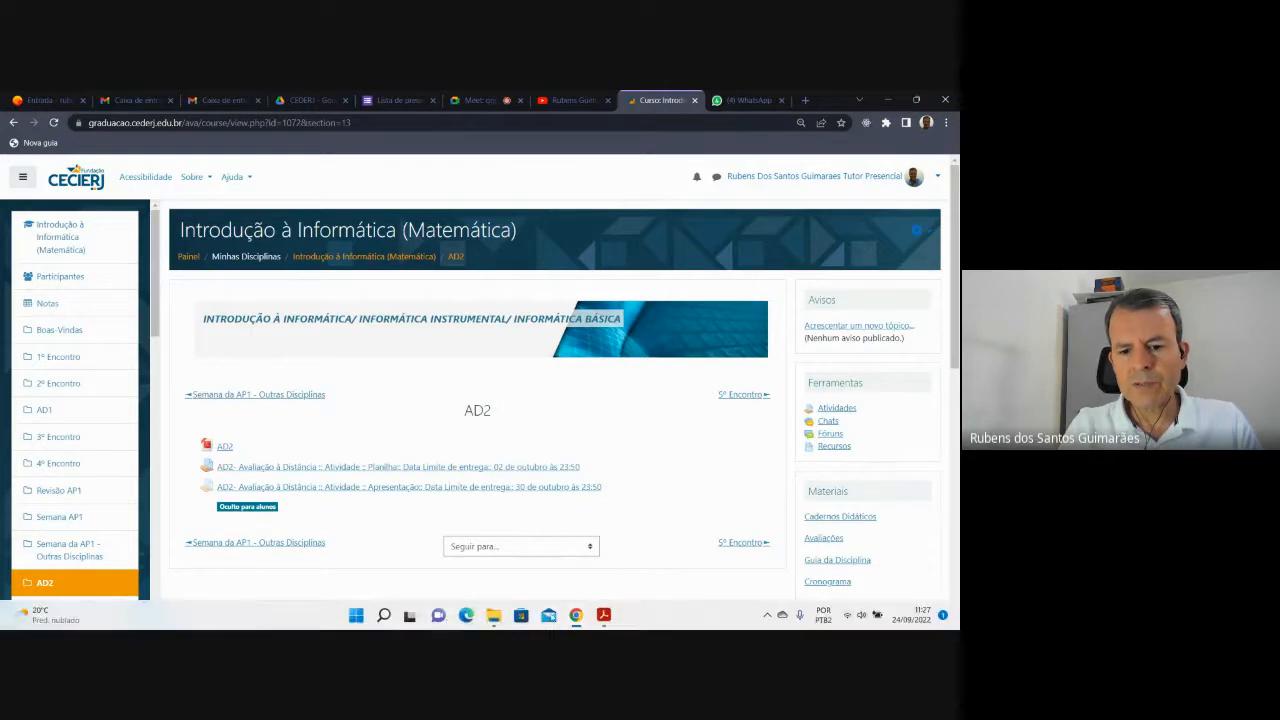
{"action": "mouse_move", "coordinate": [609, 621]}
{"action": "mouse_move", "coordinate": [660, 553]}
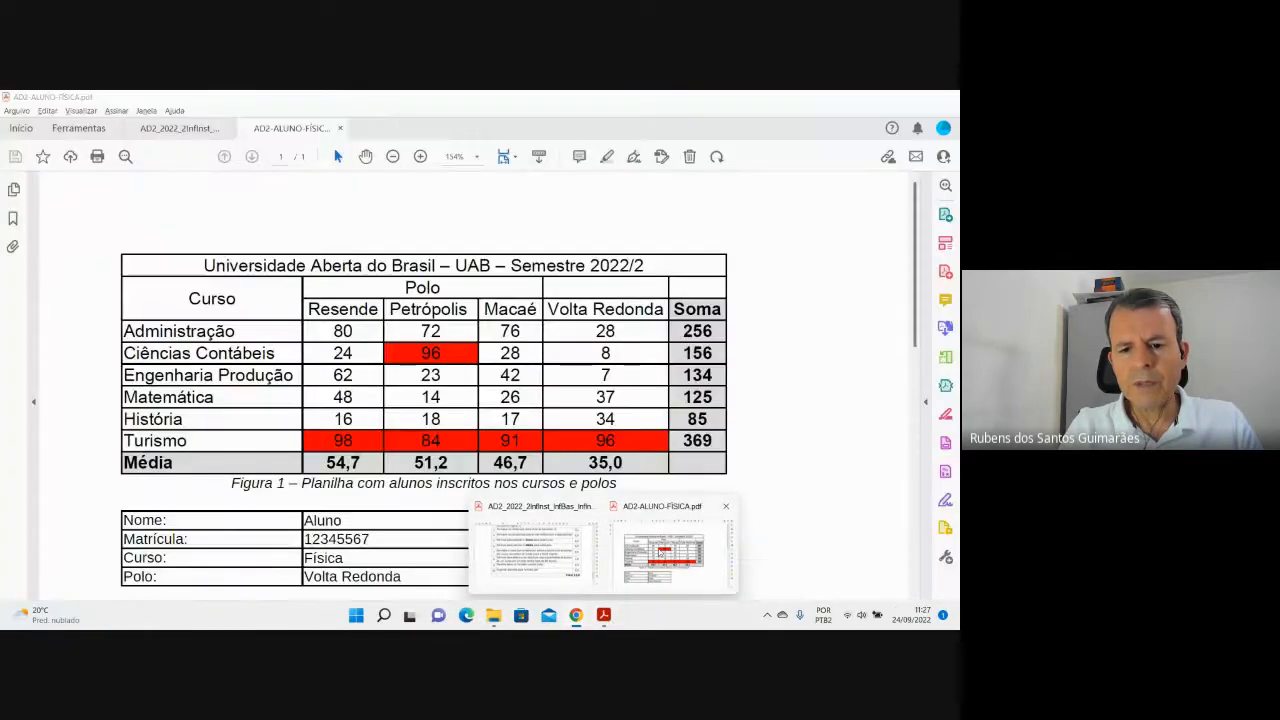
{"action": "left_click", "coordinate": [535, 545]}
{"action": "scroll", "coordinate": [797, 462], "scroll_direction": "up", "scroll_amount": 5}
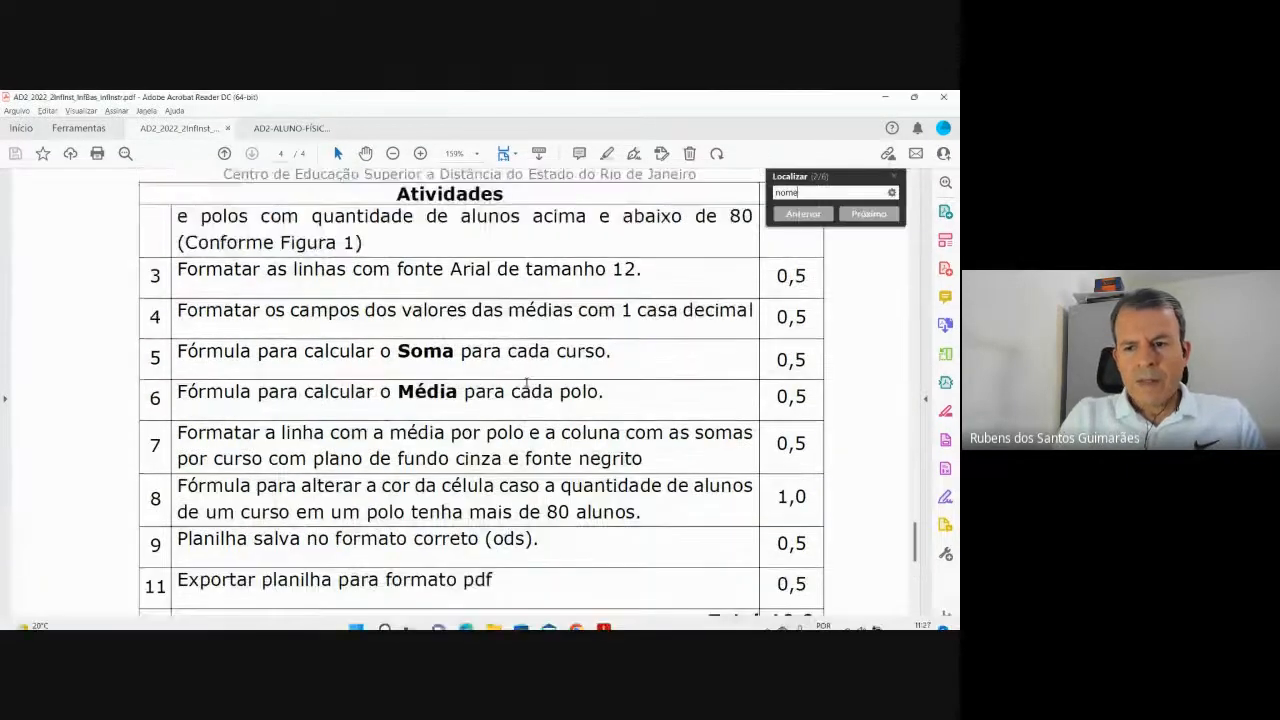
{"action": "left_click_drag", "start_coordinate": [916, 533], "coordinate": [918, 205]}
Glance at the AD2-ALUNO-FÍSICA.pdf example, then return to the AD2_2022 instructions tab and close search.
{"action": "mouse_move", "coordinate": [570, 616]}
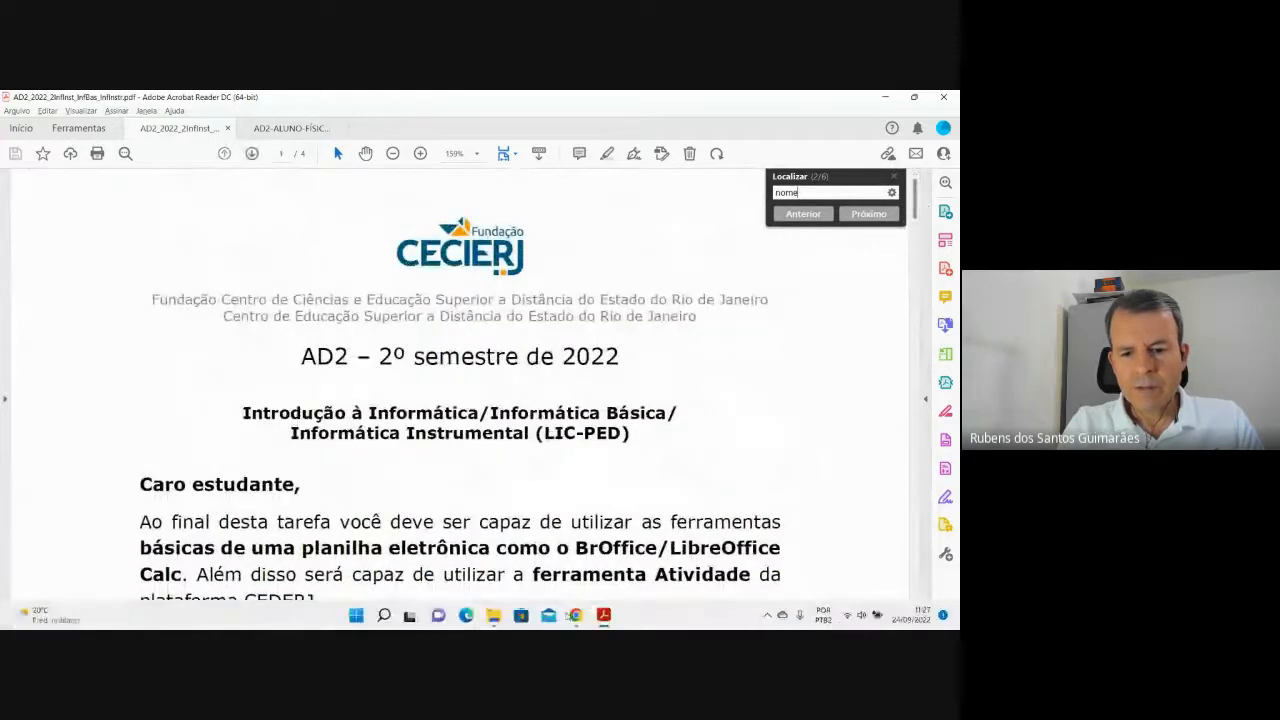
{"action": "left_click", "coordinate": [668, 568]}
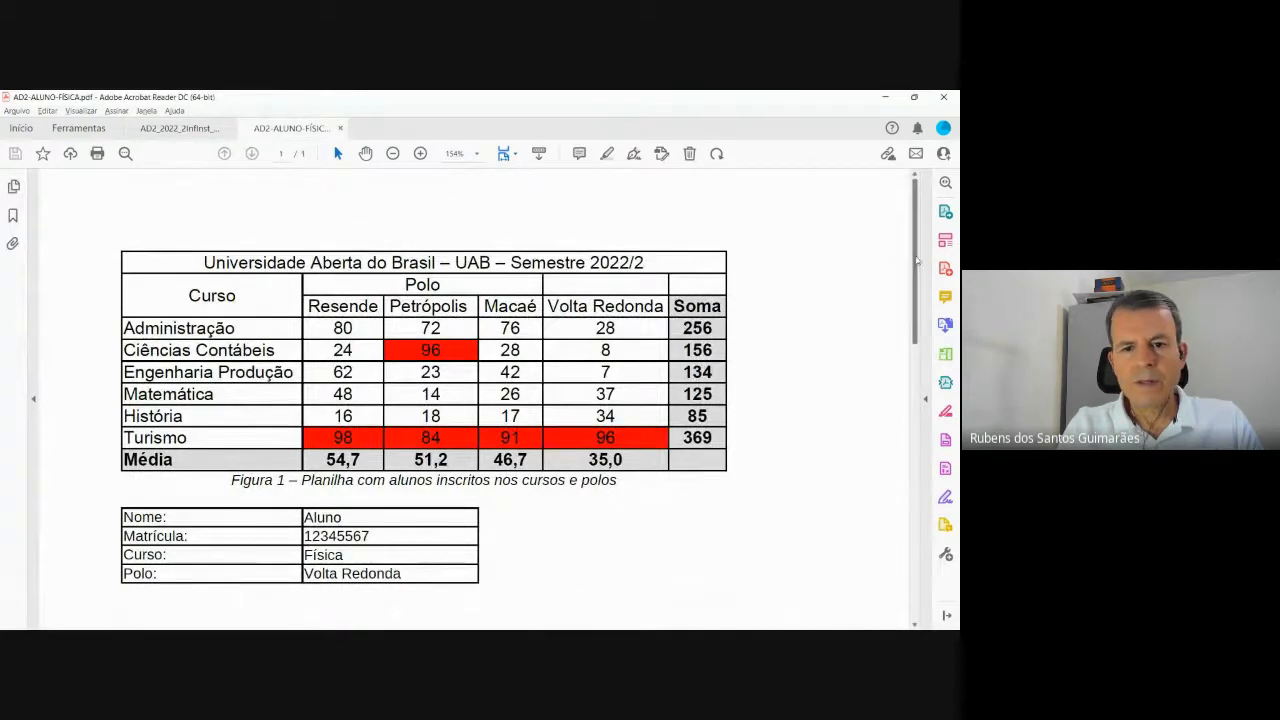
{"action": "scroll", "coordinate": [912, 251], "scroll_direction": "down", "scroll_amount": 1}
{"action": "left_click_drag", "start_coordinate": [912, 279], "coordinate": [925, 252]}
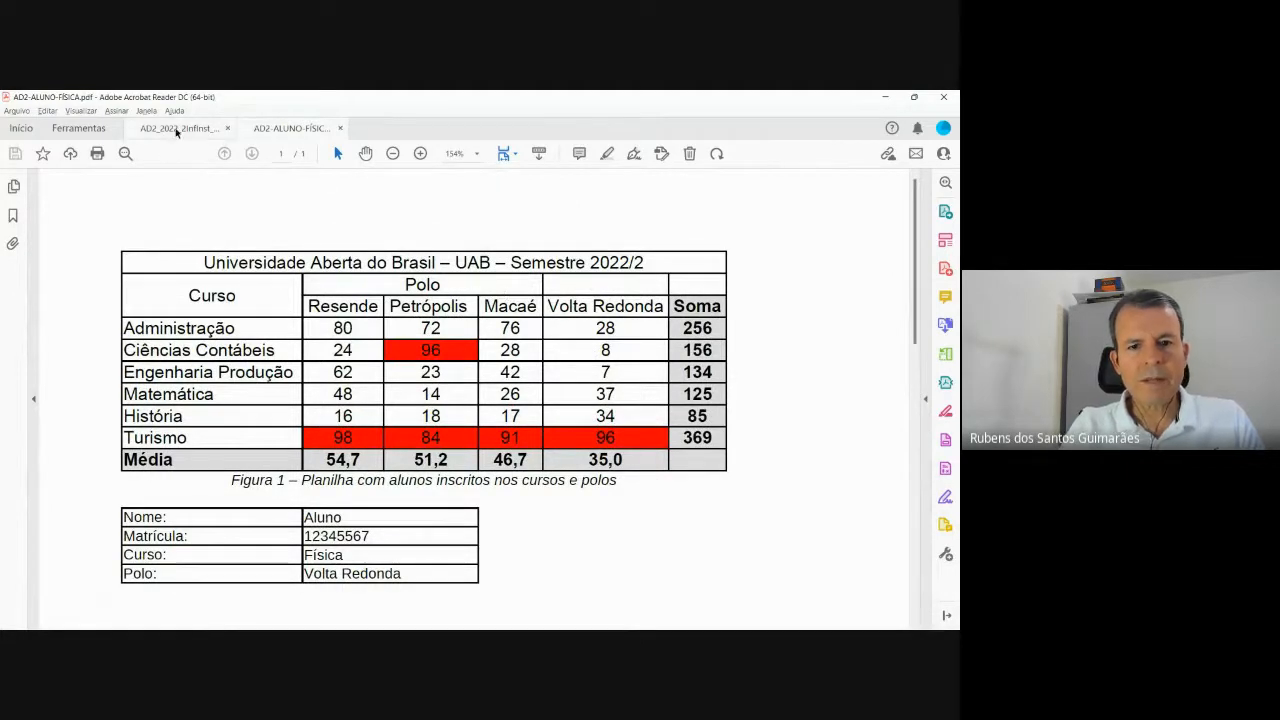
{"action": "left_click", "coordinate": [178, 128]}
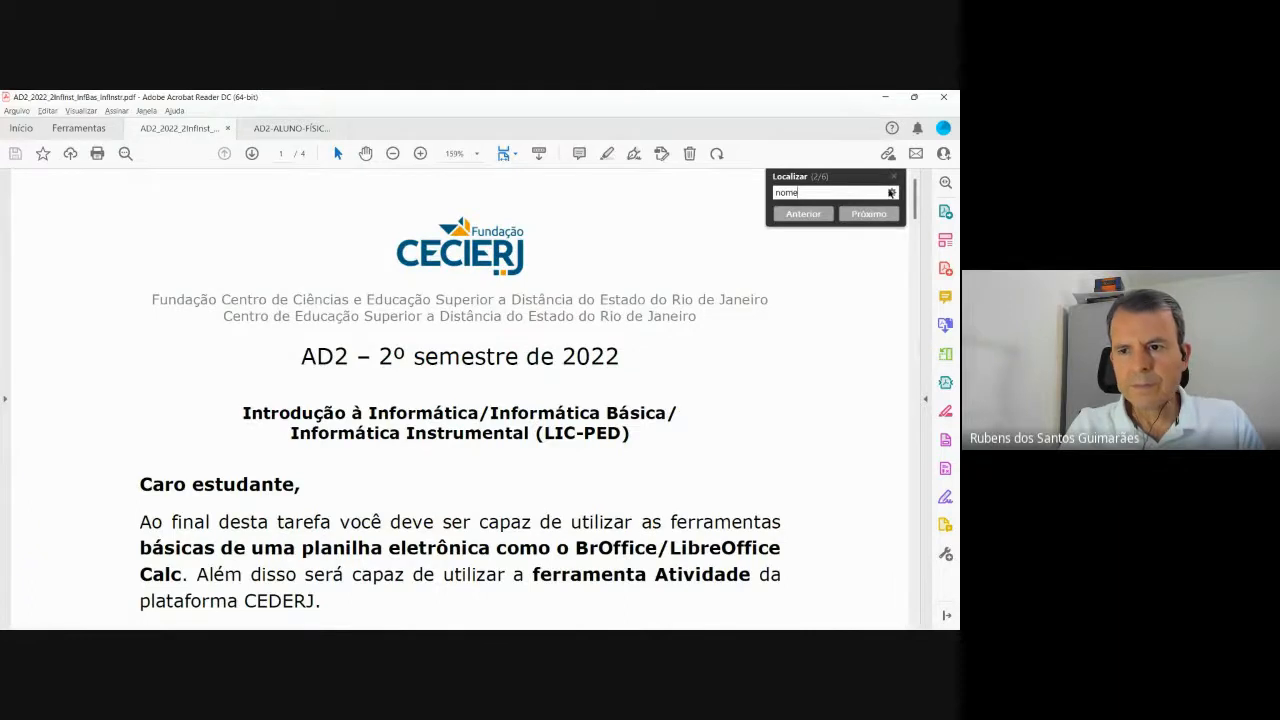
{"action": "left_click", "coordinate": [894, 177]}
Scroll down the instructions PDF to the Figura 1 example spreadsheet on page 2.
{"action": "scroll", "coordinate": [580, 402], "scroll_direction": "down", "scroll_amount": 3}
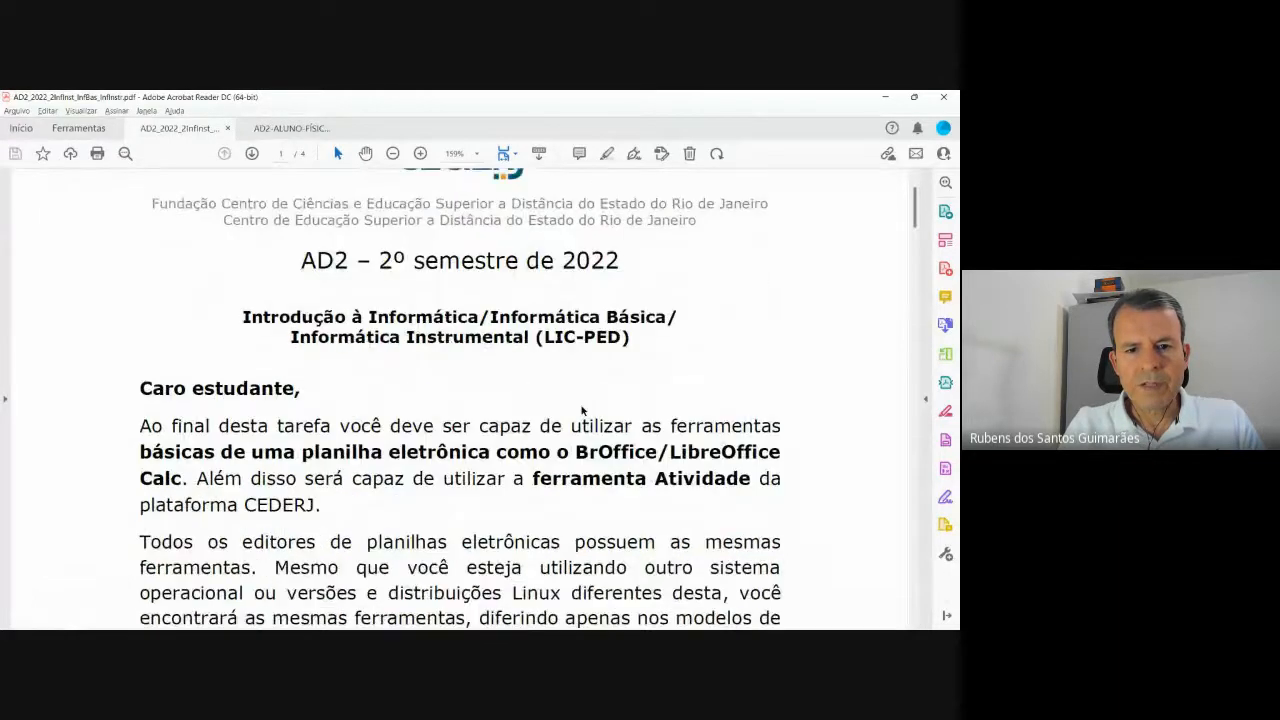
{"action": "scroll", "coordinate": [580, 402], "scroll_direction": "down", "scroll_amount": 15}
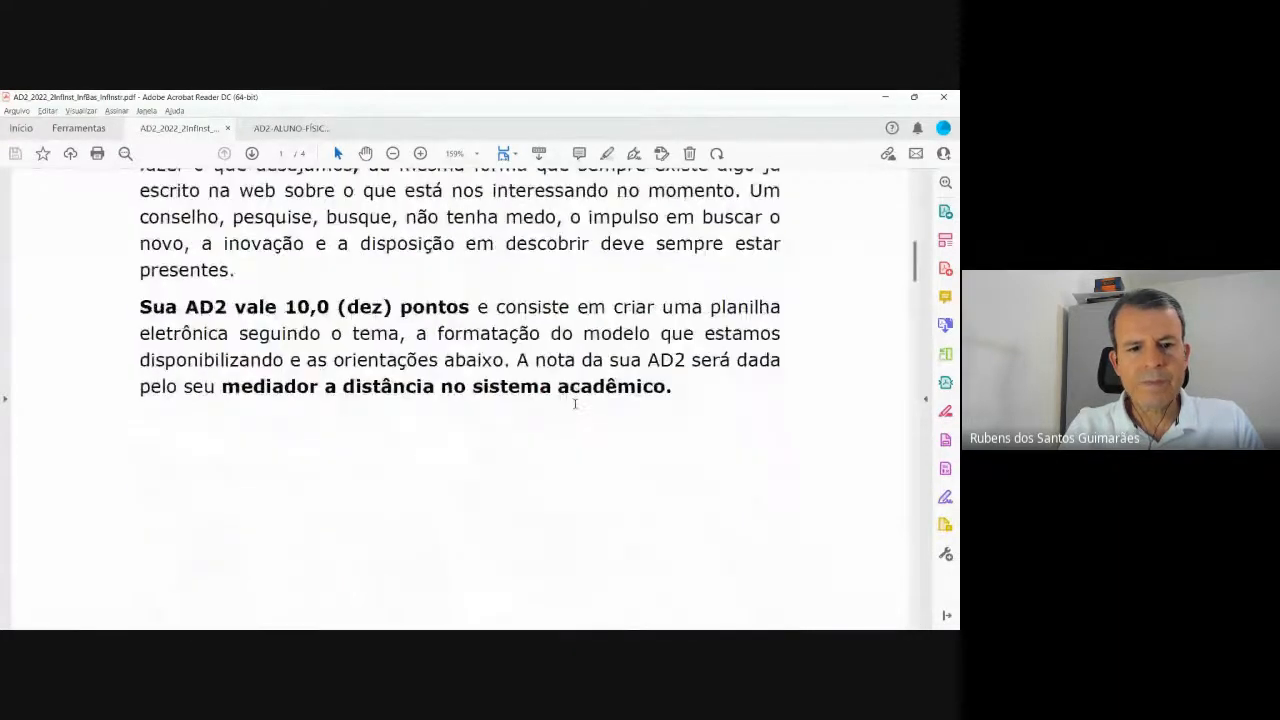
{"action": "scroll", "coordinate": [576, 409], "scroll_direction": "down", "scroll_amount": 10}
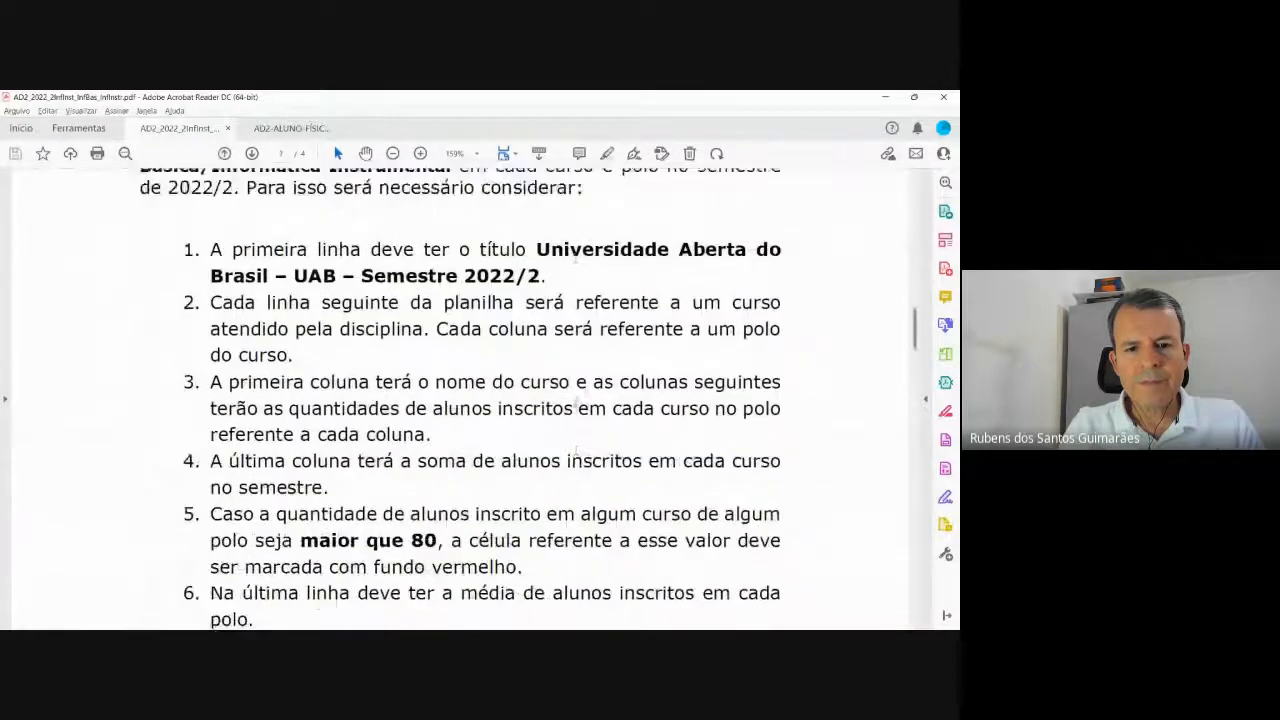
{"action": "scroll", "coordinate": [576, 403], "scroll_direction": "down", "scroll_amount": 10}
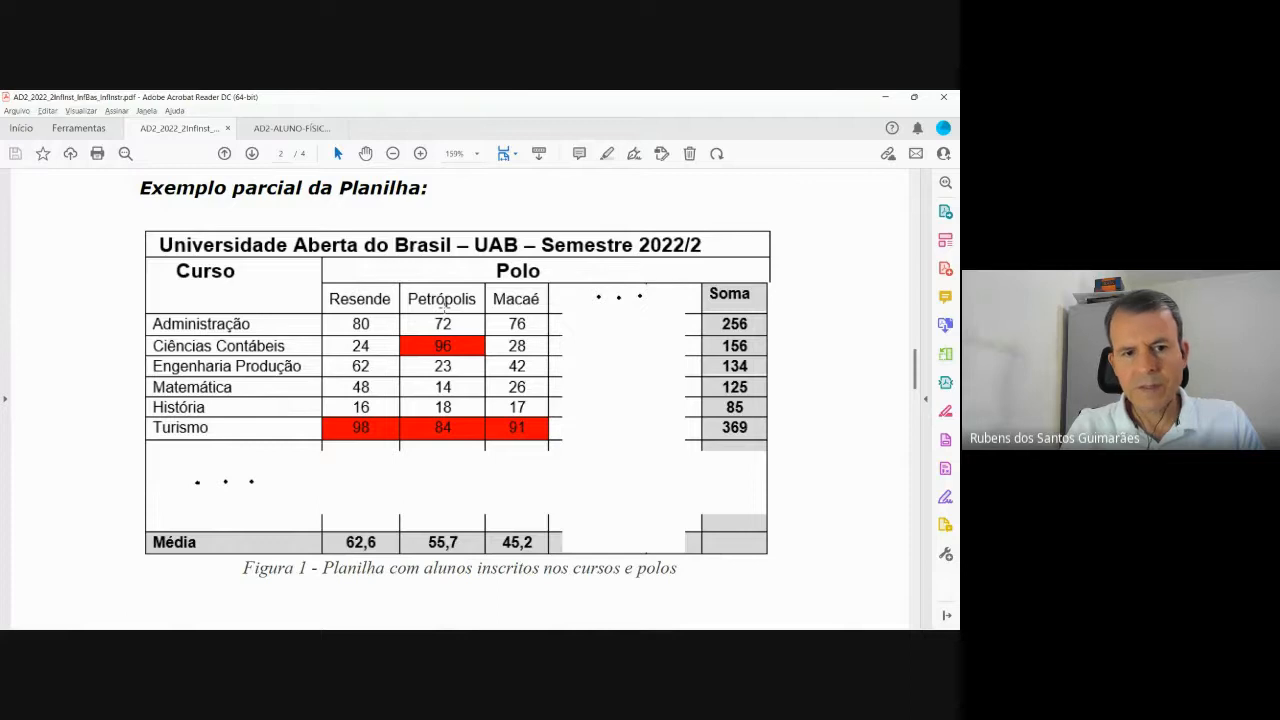
{"action": "scroll", "coordinate": [443, 367], "scroll_direction": "up", "scroll_amount": 6}
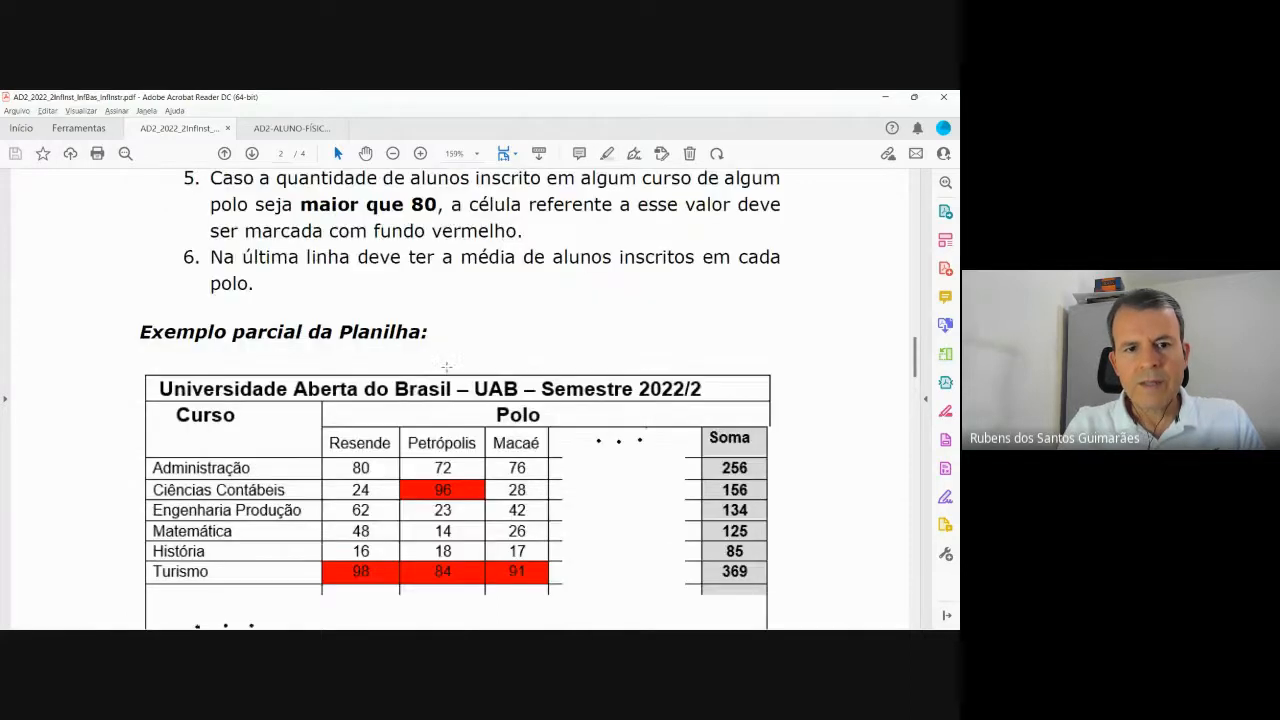
{"action": "scroll", "coordinate": [446, 369], "scroll_direction": "down", "scroll_amount": 1}
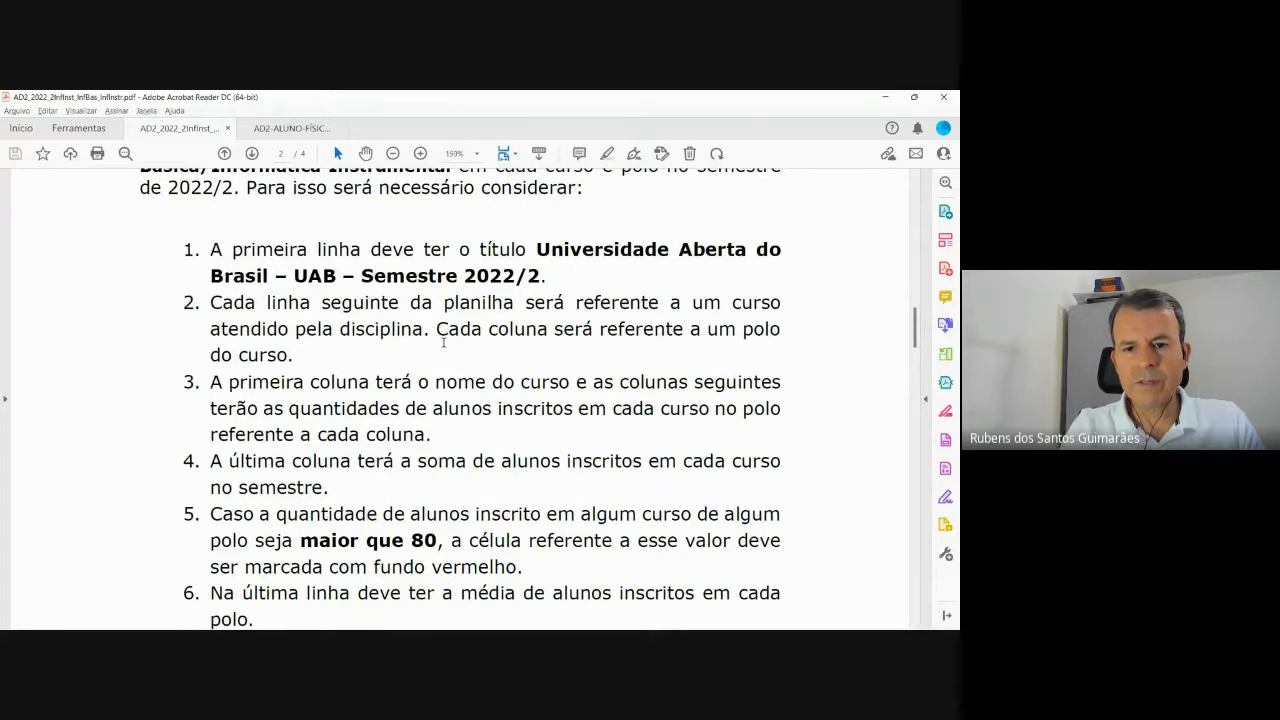
{"action": "scroll", "coordinate": [443, 343], "scroll_direction": "down", "scroll_amount": 1}
{"action": "scroll", "coordinate": [443, 343], "scroll_direction": "down", "scroll_amount": 7}
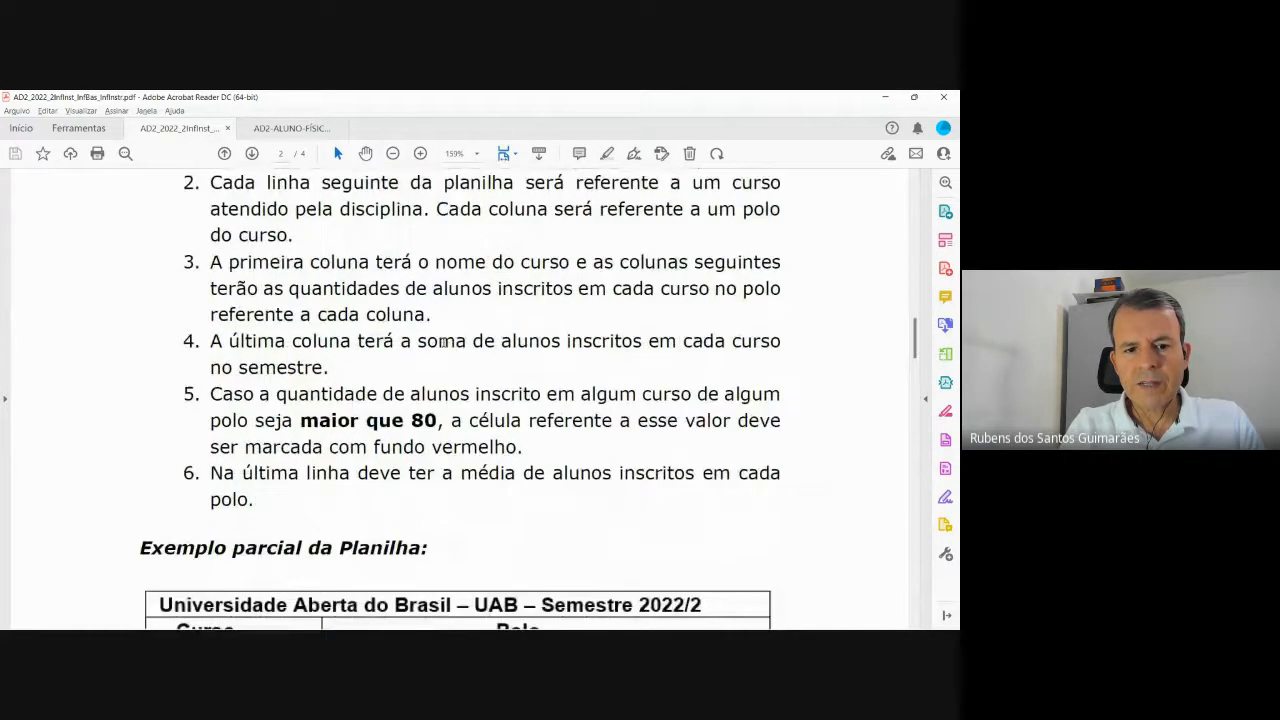
{"action": "scroll", "coordinate": [445, 342], "scroll_direction": "down", "scroll_amount": 2}
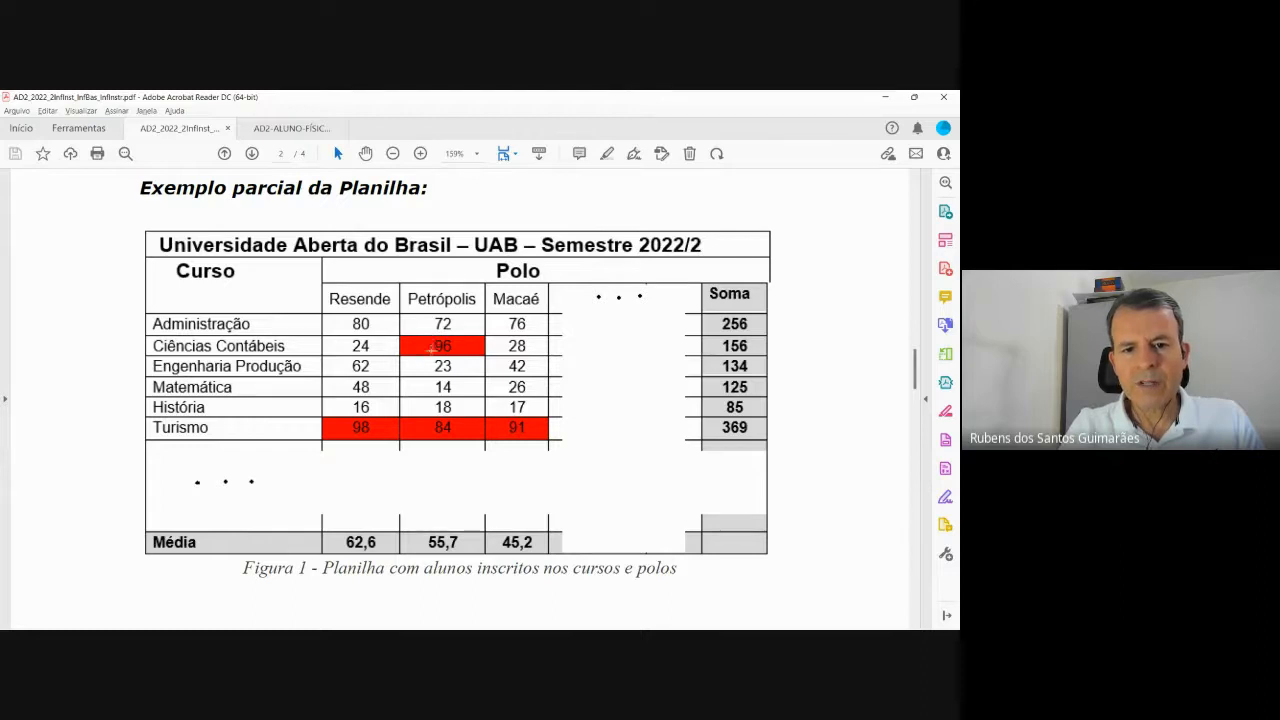
Scroll through the activity list and back to Figura 1, whose Média row reads 62,6, 55,7, 45,2.
{"action": "scroll", "coordinate": [434, 356], "scroll_direction": "down", "scroll_amount": 1}
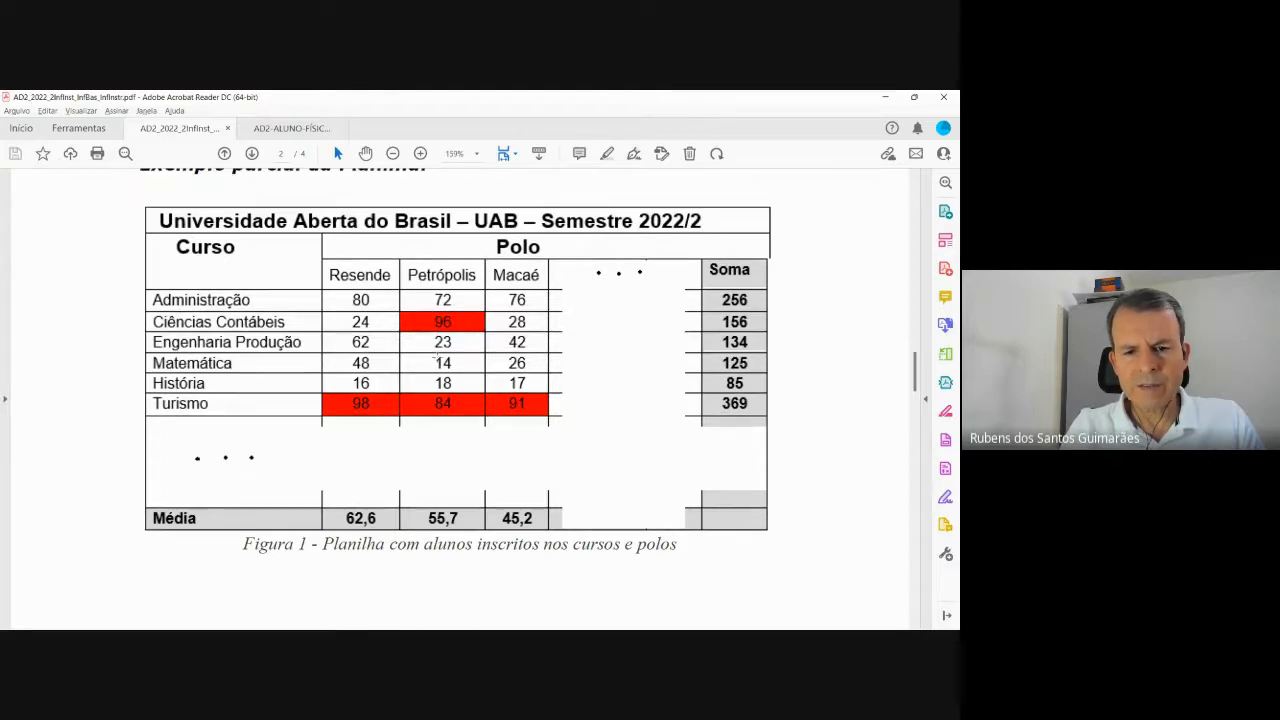
{"action": "scroll", "coordinate": [434, 357], "scroll_direction": "down", "scroll_amount": 12}
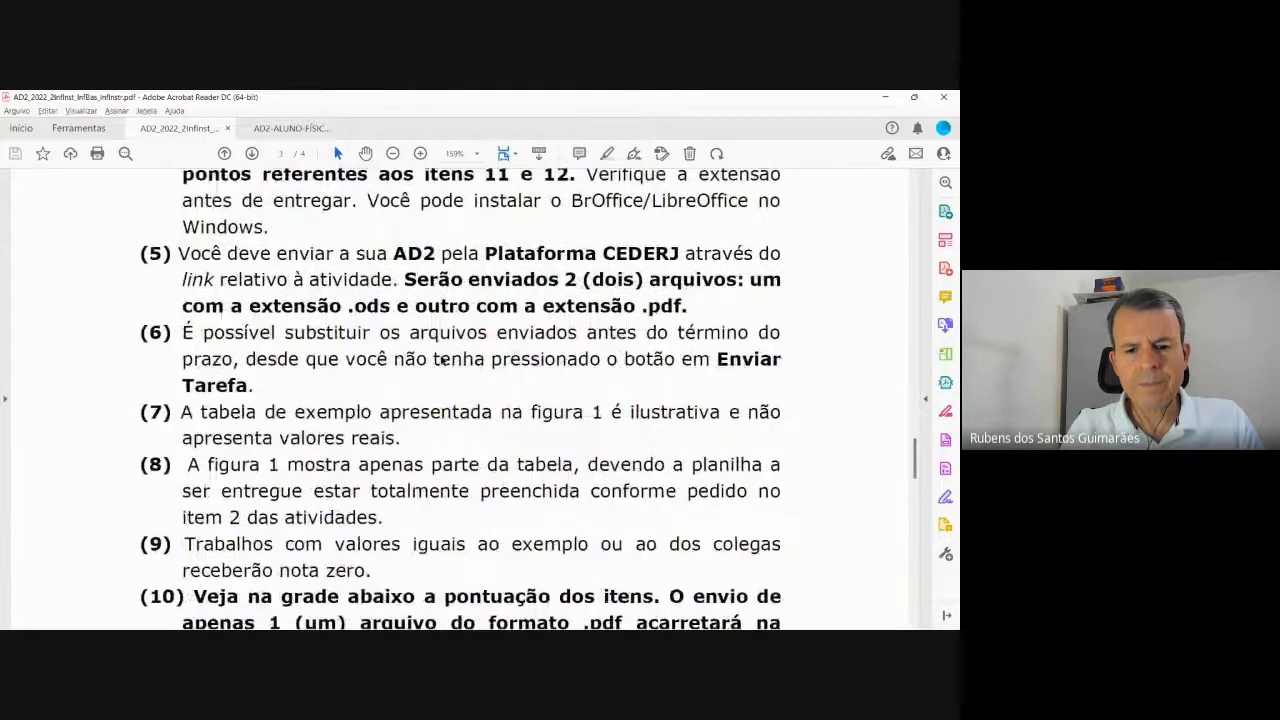
{"action": "scroll", "coordinate": [443, 361], "scroll_direction": "down", "scroll_amount": 12}
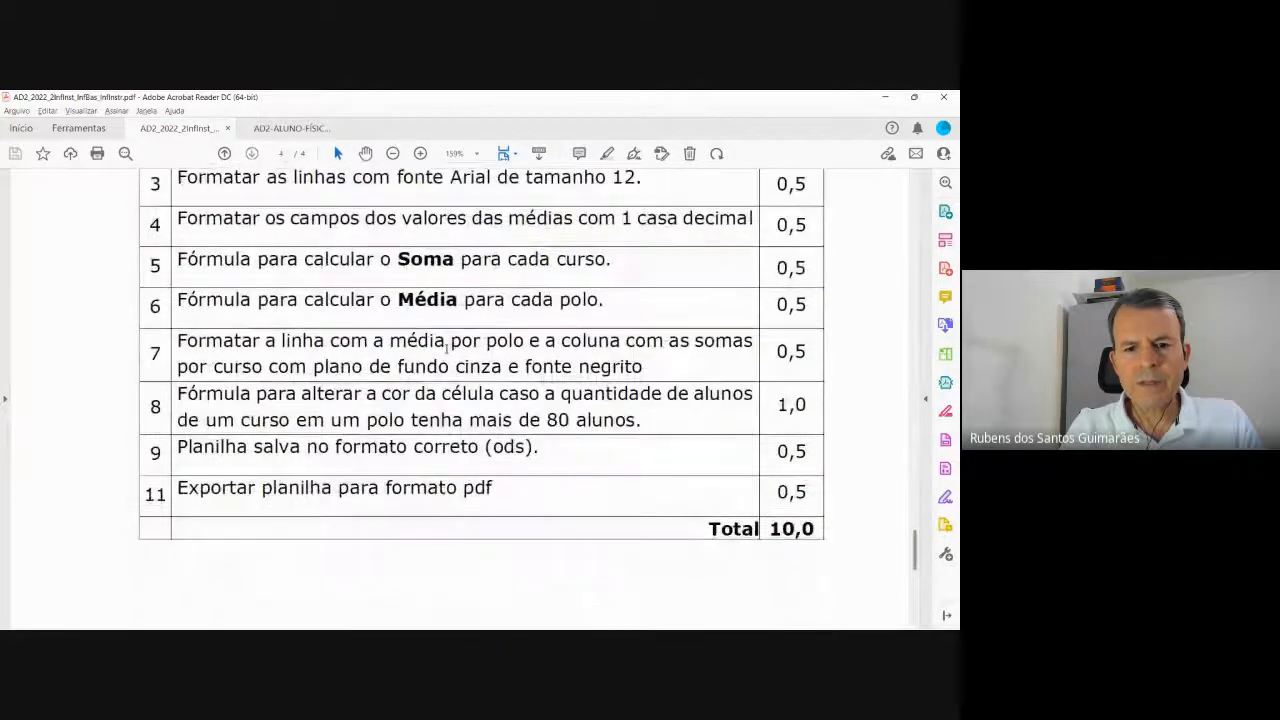
{"action": "scroll", "coordinate": [446, 346], "scroll_direction": "up", "scroll_amount": 1}
{"action": "scroll", "coordinate": [508, 452], "scroll_direction": "up", "scroll_amount": 10}
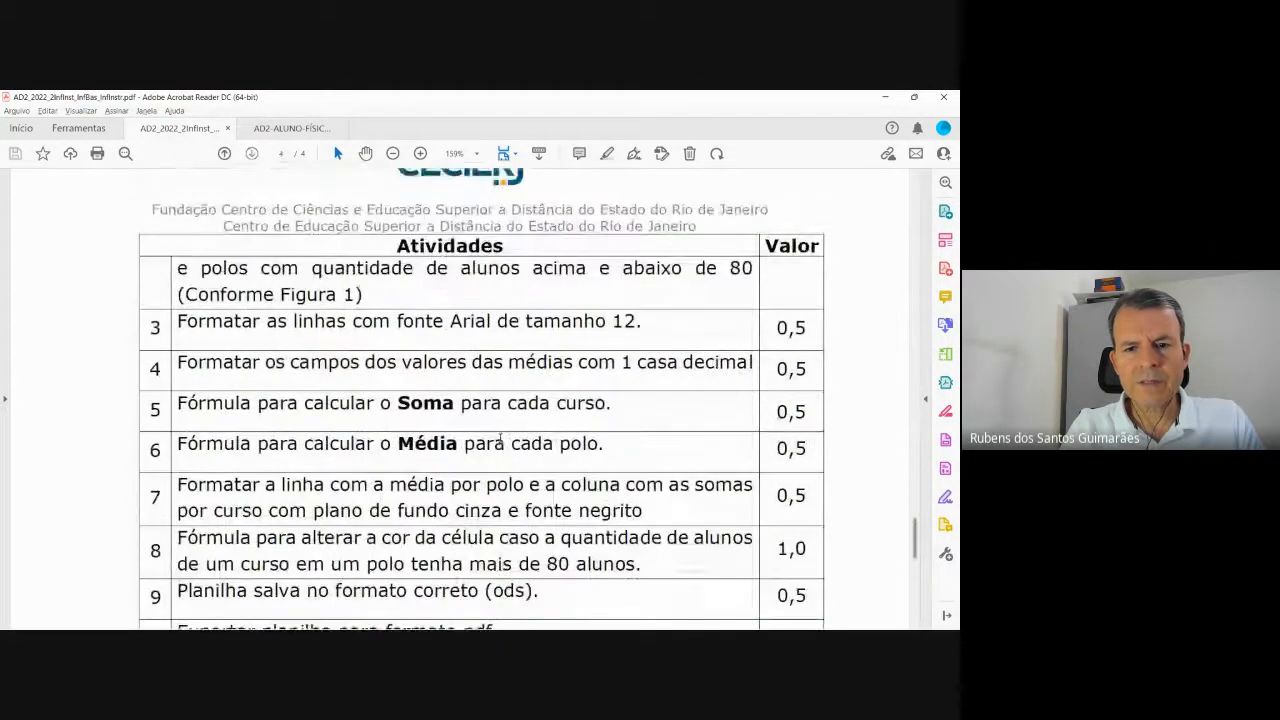
{"action": "scroll", "coordinate": [495, 424], "scroll_direction": "up", "scroll_amount": 10}
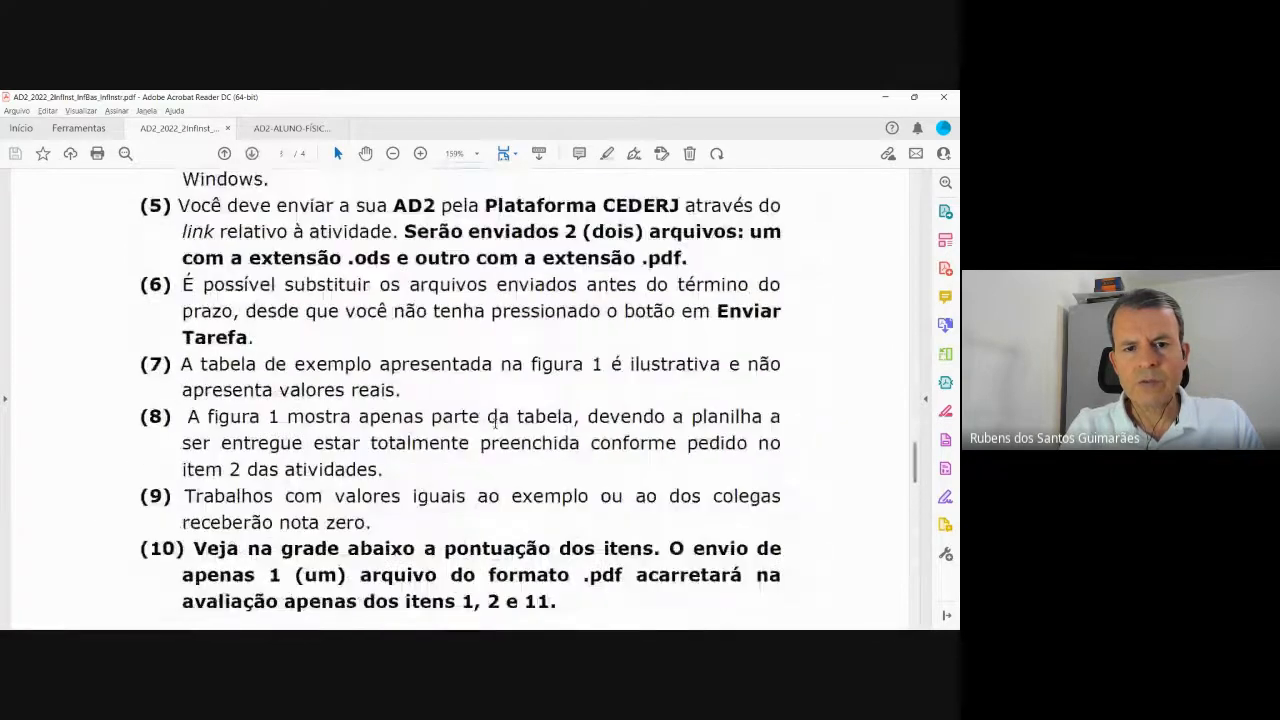
{"action": "scroll", "coordinate": [488, 421], "scroll_direction": "up", "scroll_amount": 8}
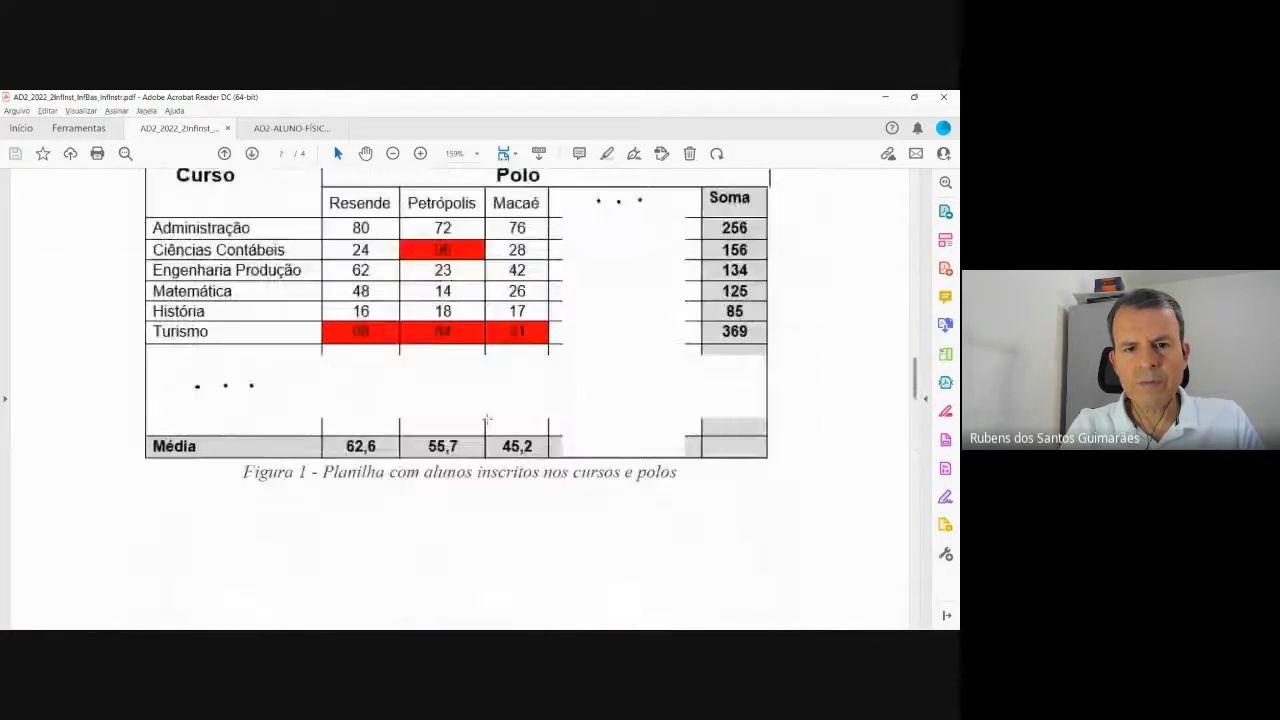
{"action": "scroll", "coordinate": [411, 342], "scroll_direction": "up", "scroll_amount": 1}
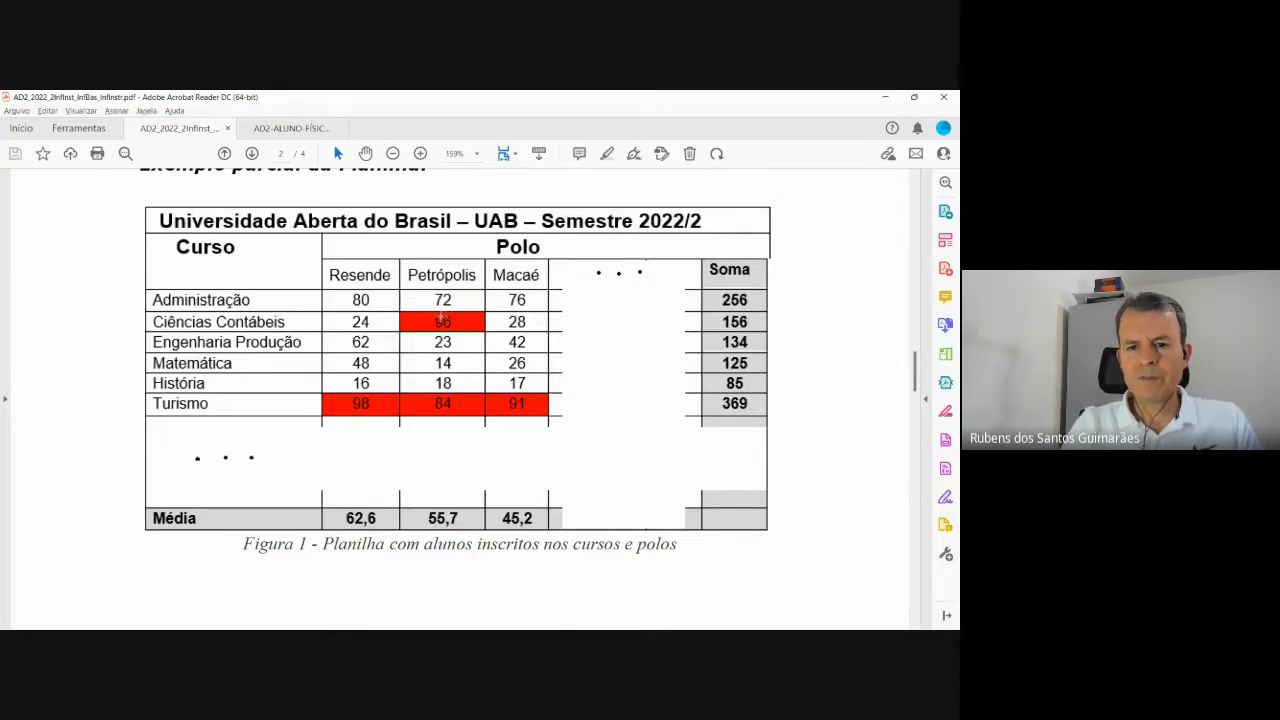
{"action": "scroll", "coordinate": [487, 361], "scroll_direction": "down", "scroll_amount": 15}
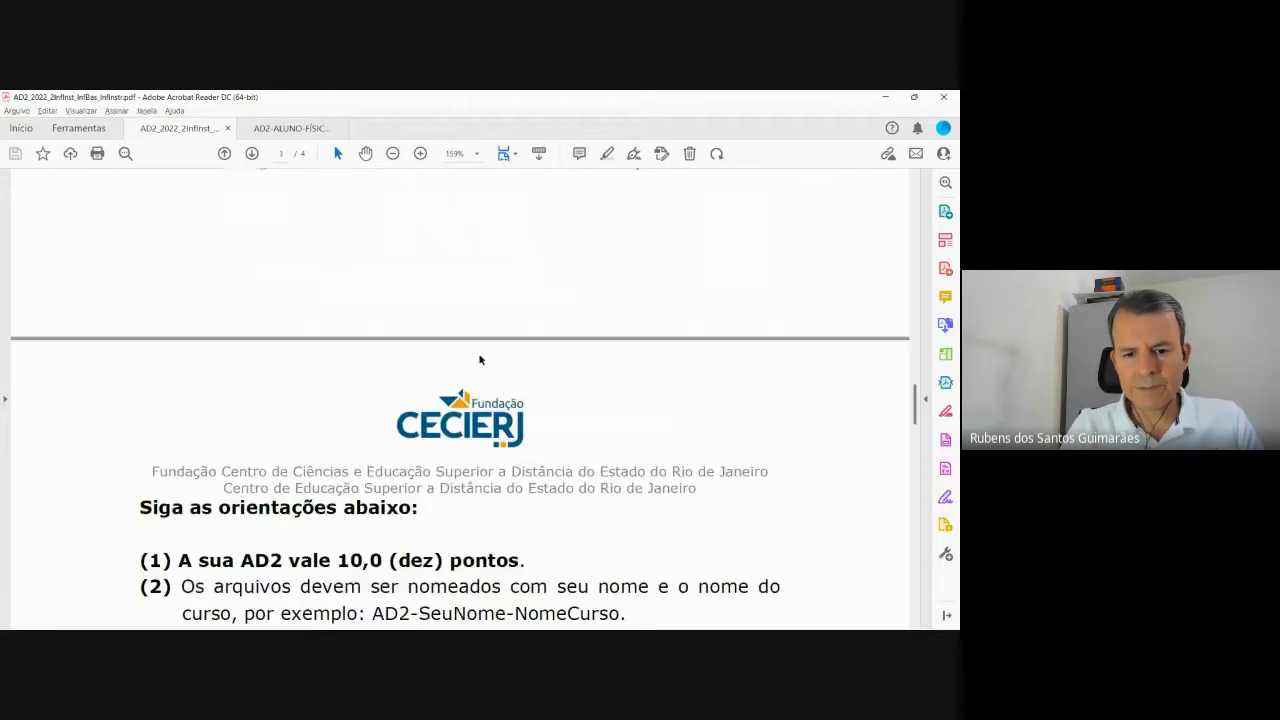
{"action": "scroll", "coordinate": [478, 357], "scroll_direction": "down", "scroll_amount": 15}
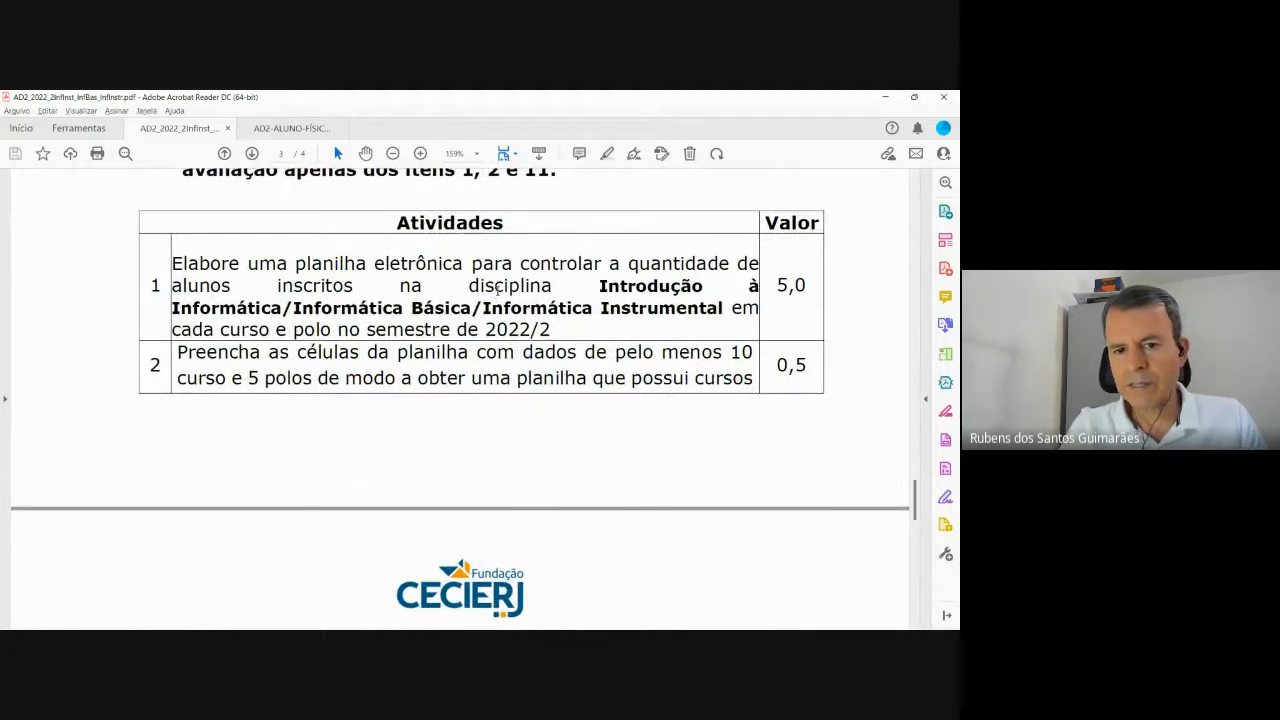
{"action": "scroll", "coordinate": [511, 298], "scroll_direction": "down", "scroll_amount": 5}
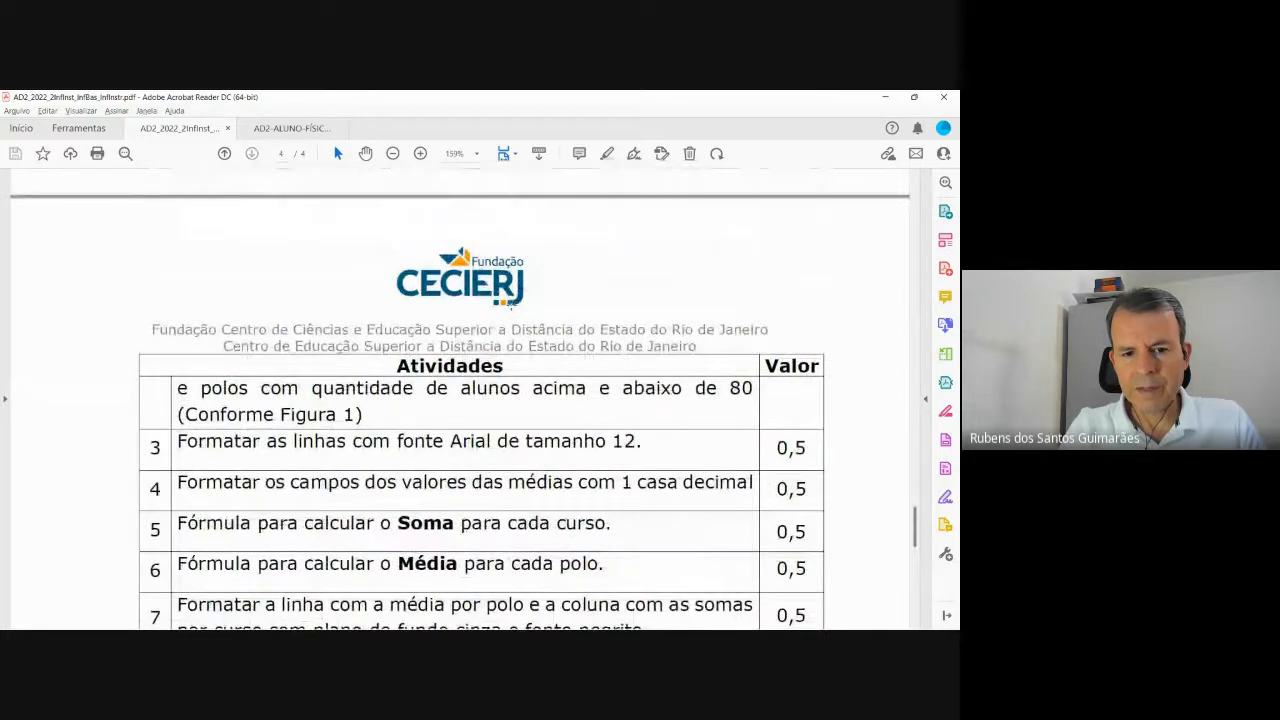
{"action": "scroll", "coordinate": [511, 300], "scroll_direction": "up", "scroll_amount": 8}
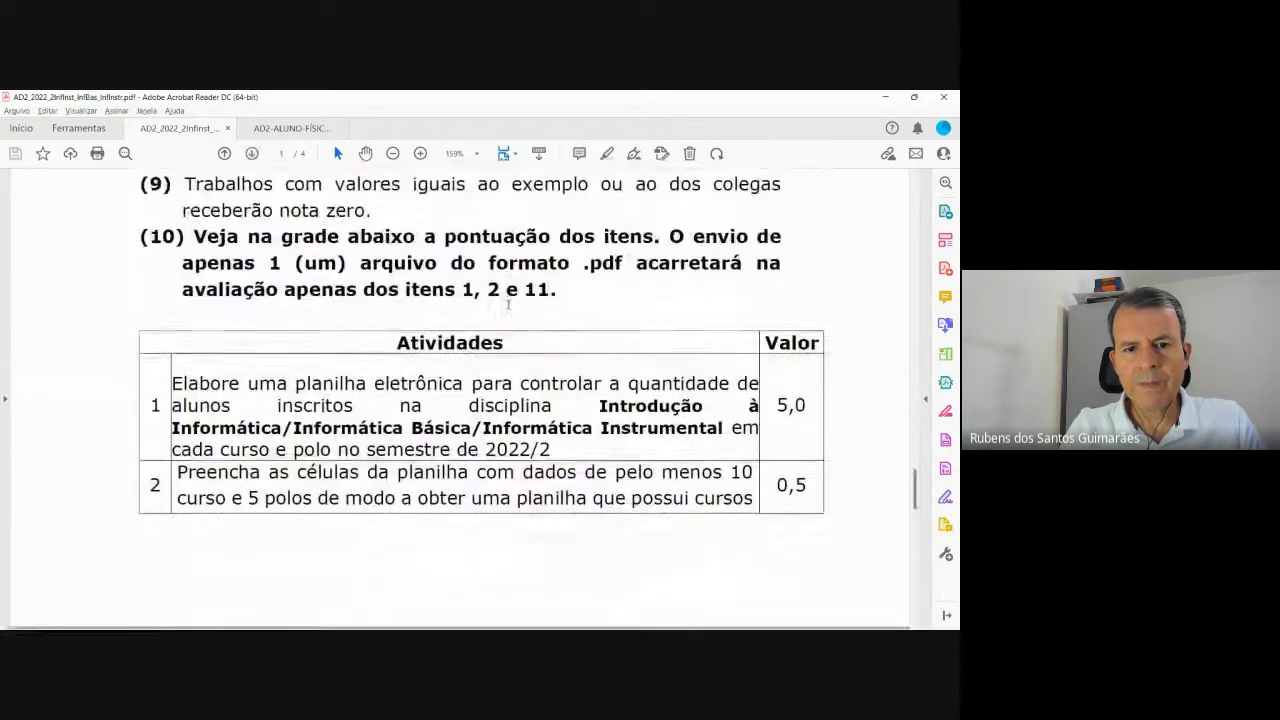
{"action": "scroll", "coordinate": [508, 305], "scroll_direction": "up", "scroll_amount": 10}
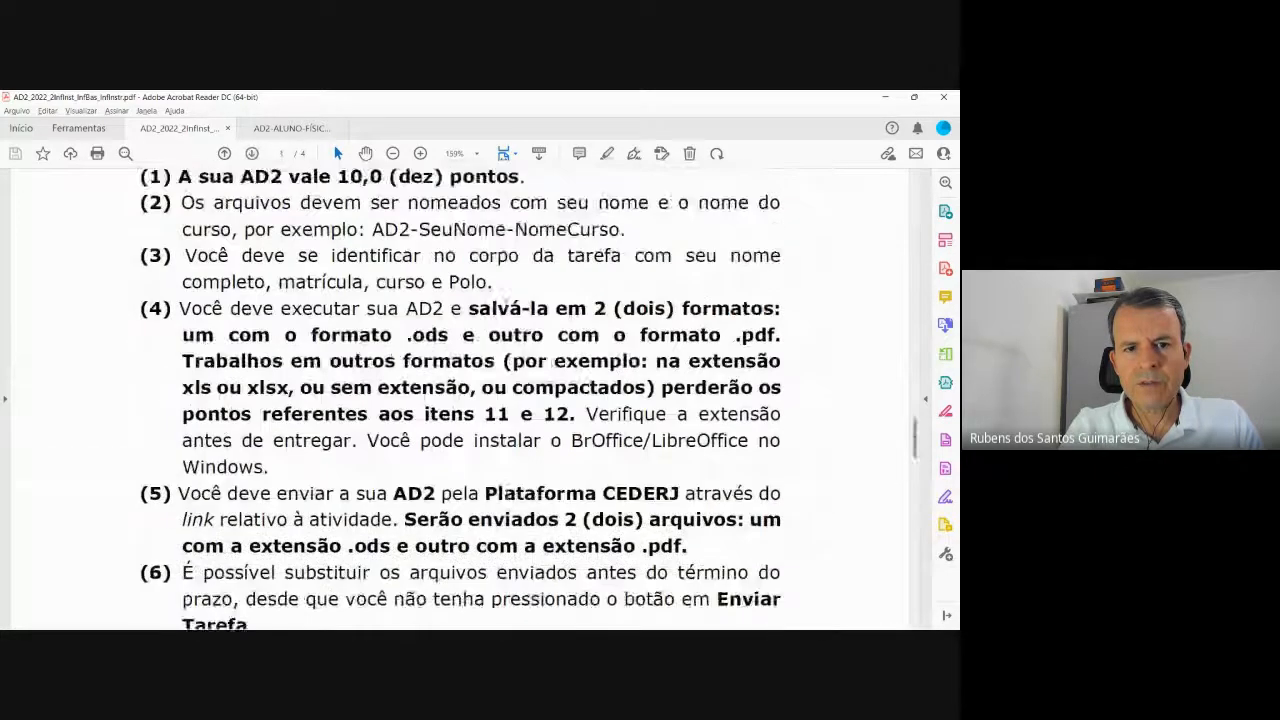
{"action": "scroll", "coordinate": [508, 305], "scroll_direction": "up", "scroll_amount": 10}
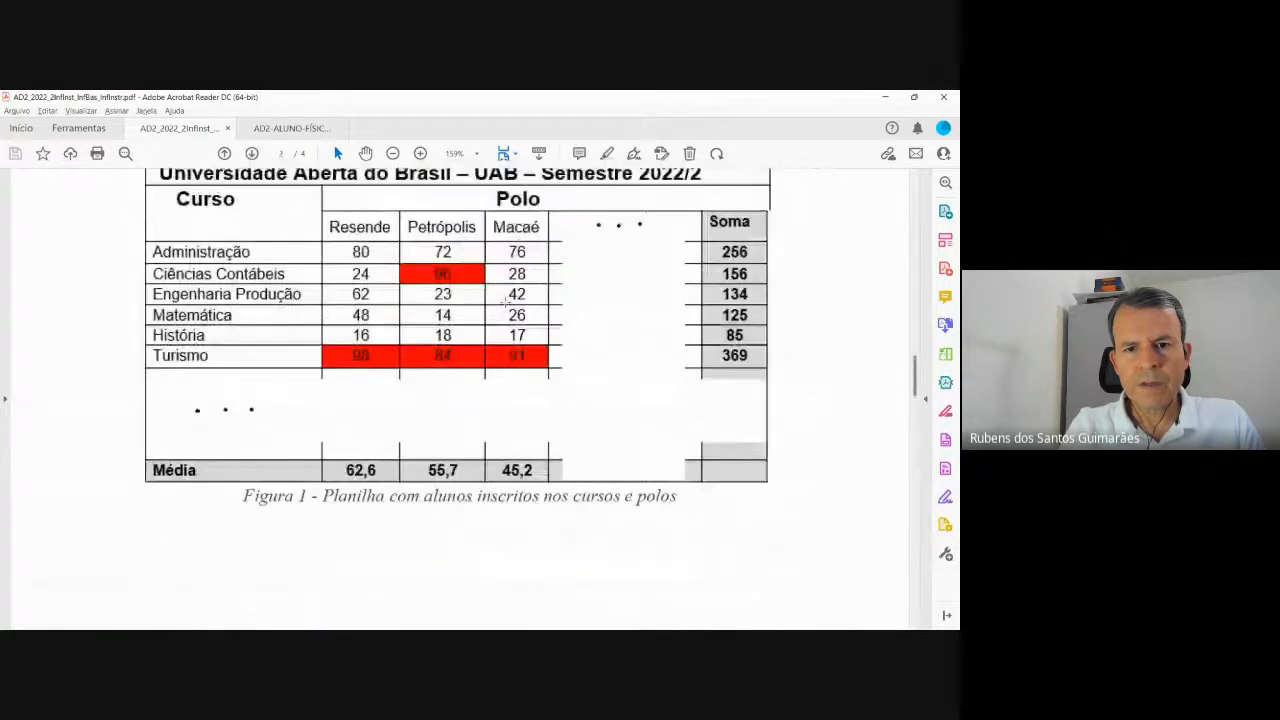
{"action": "scroll", "coordinate": [505, 303], "scroll_direction": "down", "scroll_amount": 5}
{"action": "scroll", "coordinate": [503, 304], "scroll_direction": "up", "scroll_amount": 3}
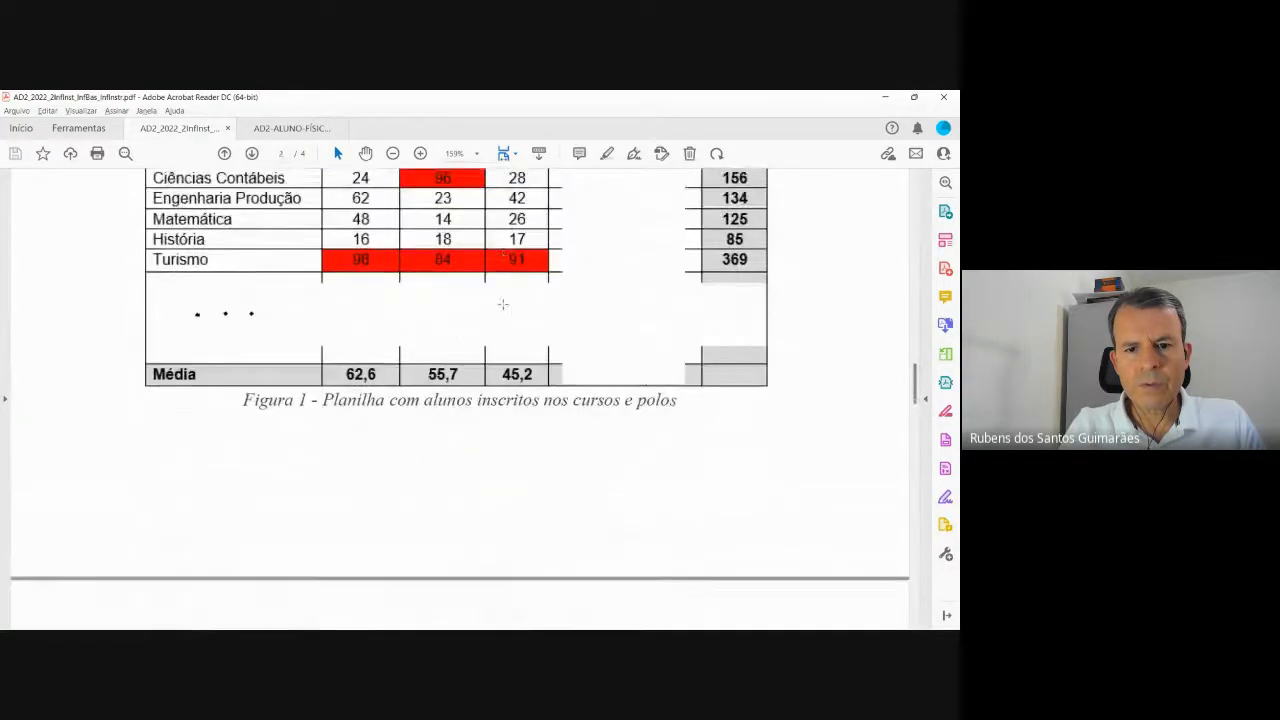
{"action": "scroll", "coordinate": [503, 304], "scroll_direction": "up", "scroll_amount": 3}
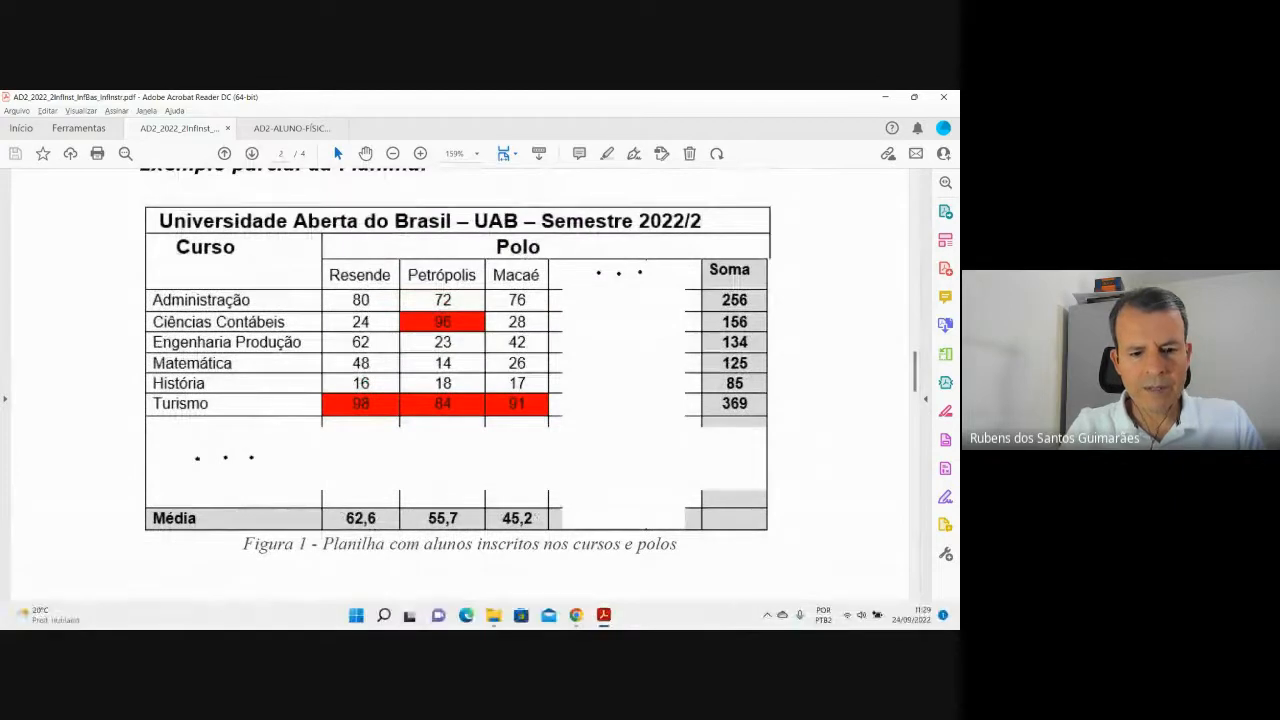
Find 'captura' in the Start menu and launch Ferramenta de Captura.
{"action": "key", "text": "super"}
{"action": "left_click", "coordinate": [330, 173]}
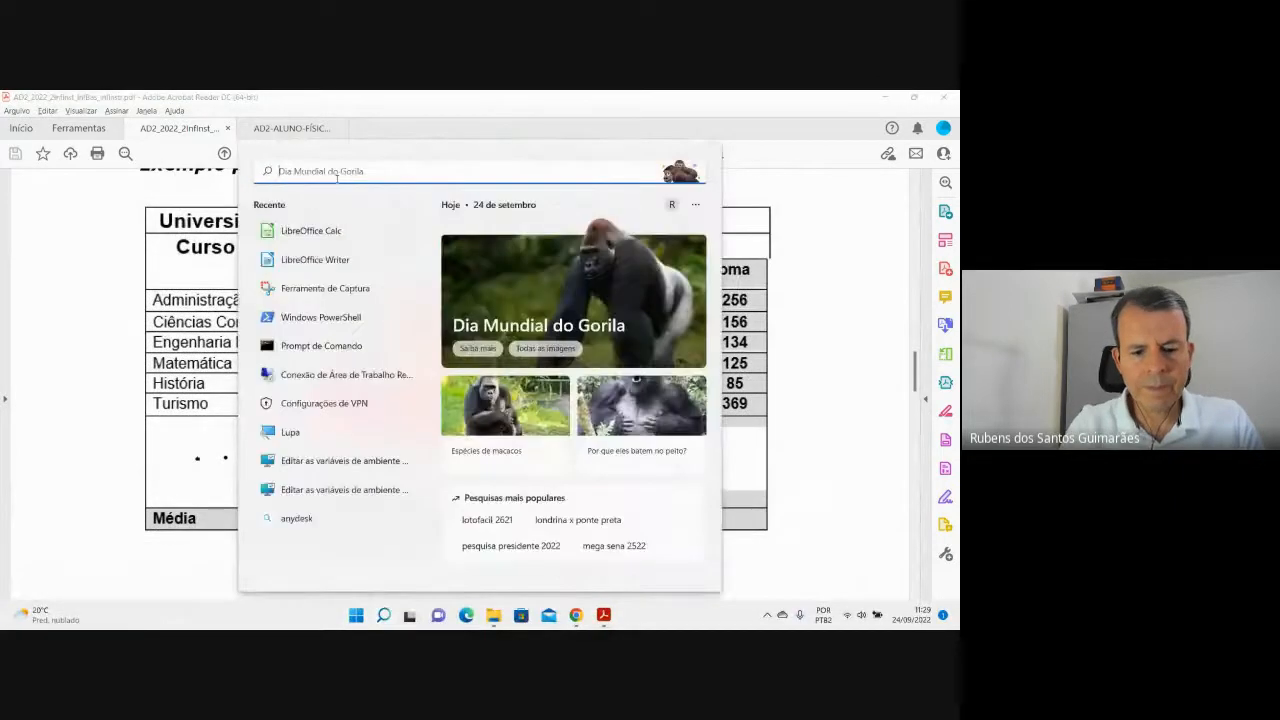
{"action": "type", "text": "captura"}
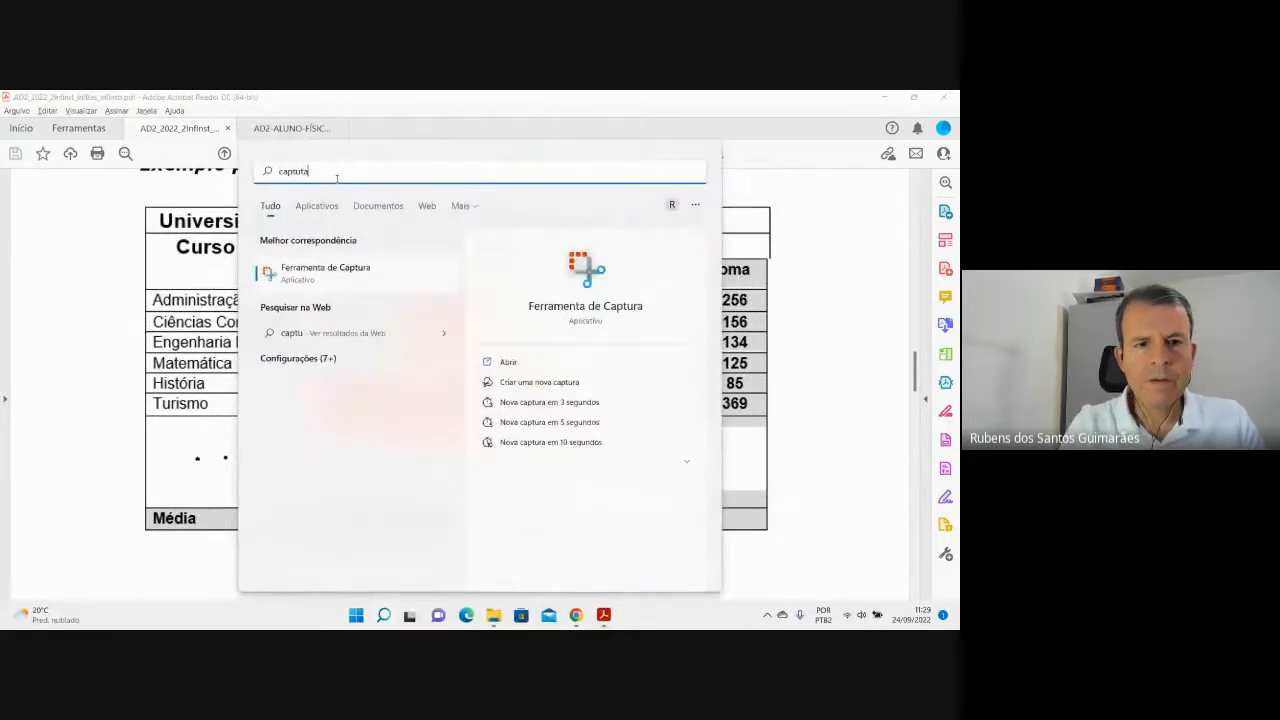
{"action": "left_click", "coordinate": [578, 281]}
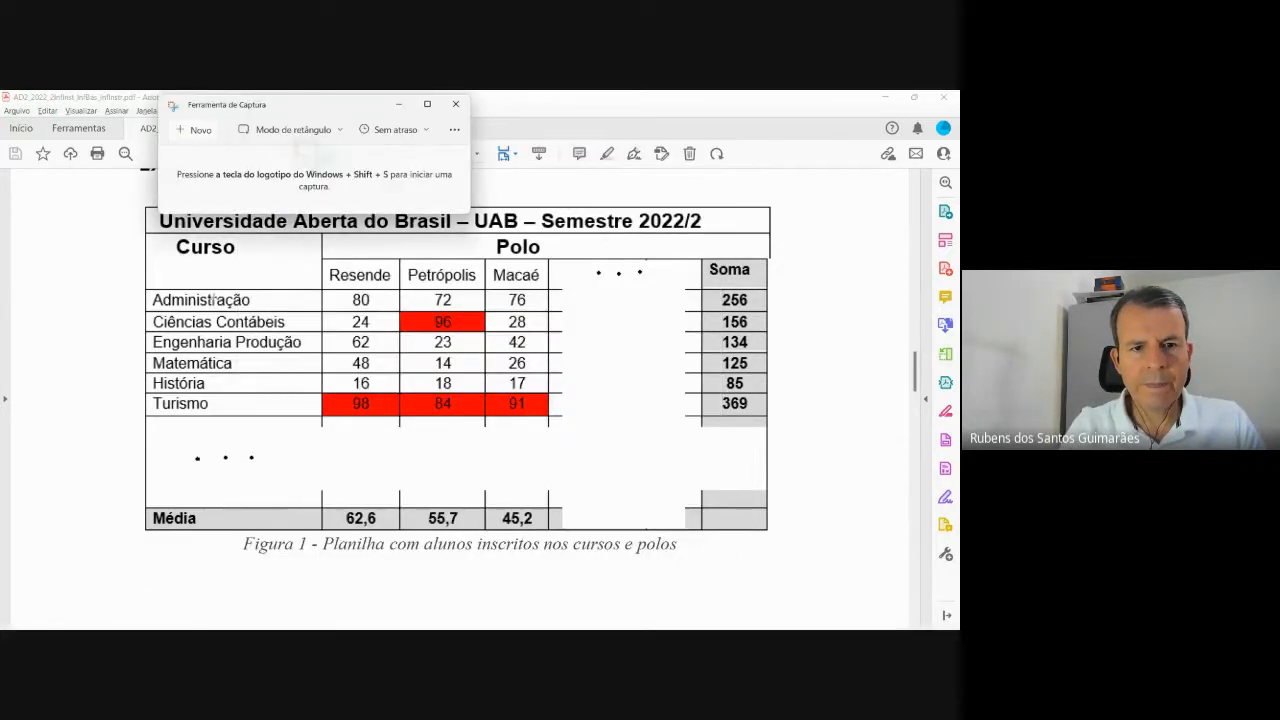
Snip a new rectangle around the Figura 1 table and bring the PDF back.
{"action": "left_click", "coordinate": [194, 130]}
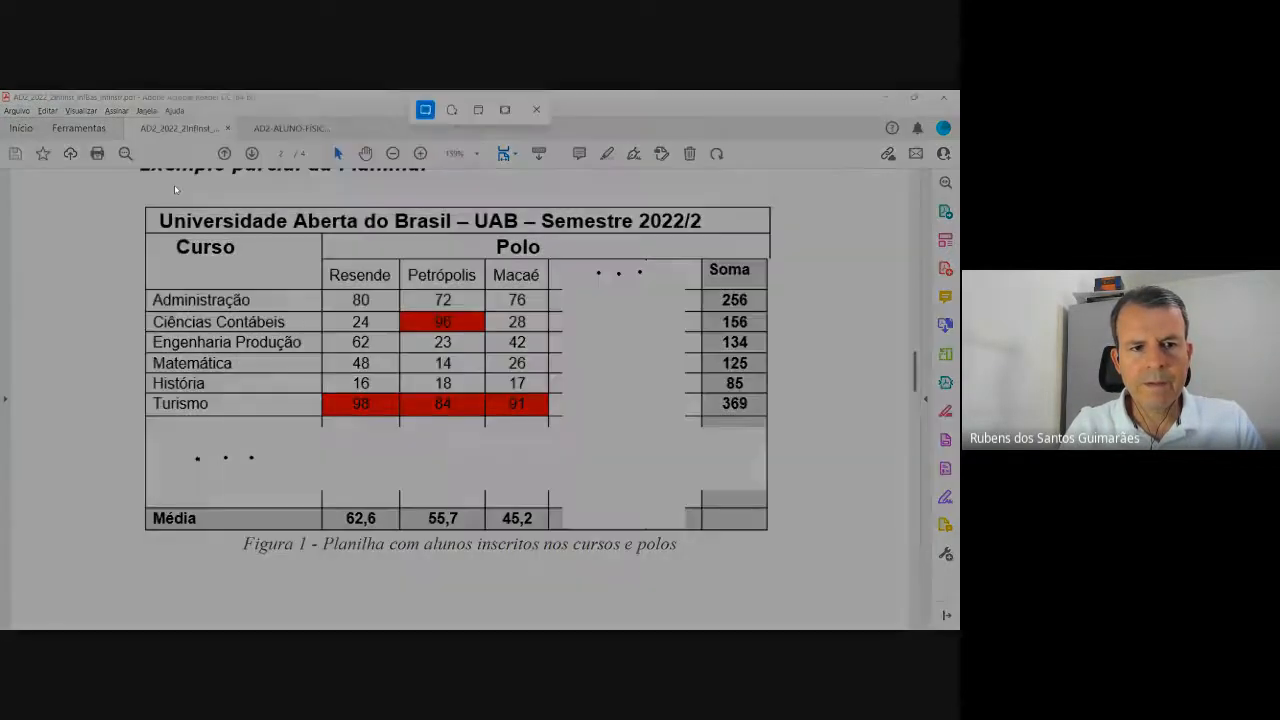
{"action": "left_click_drag", "start_coordinate": [131, 193], "coordinate": [783, 566]}
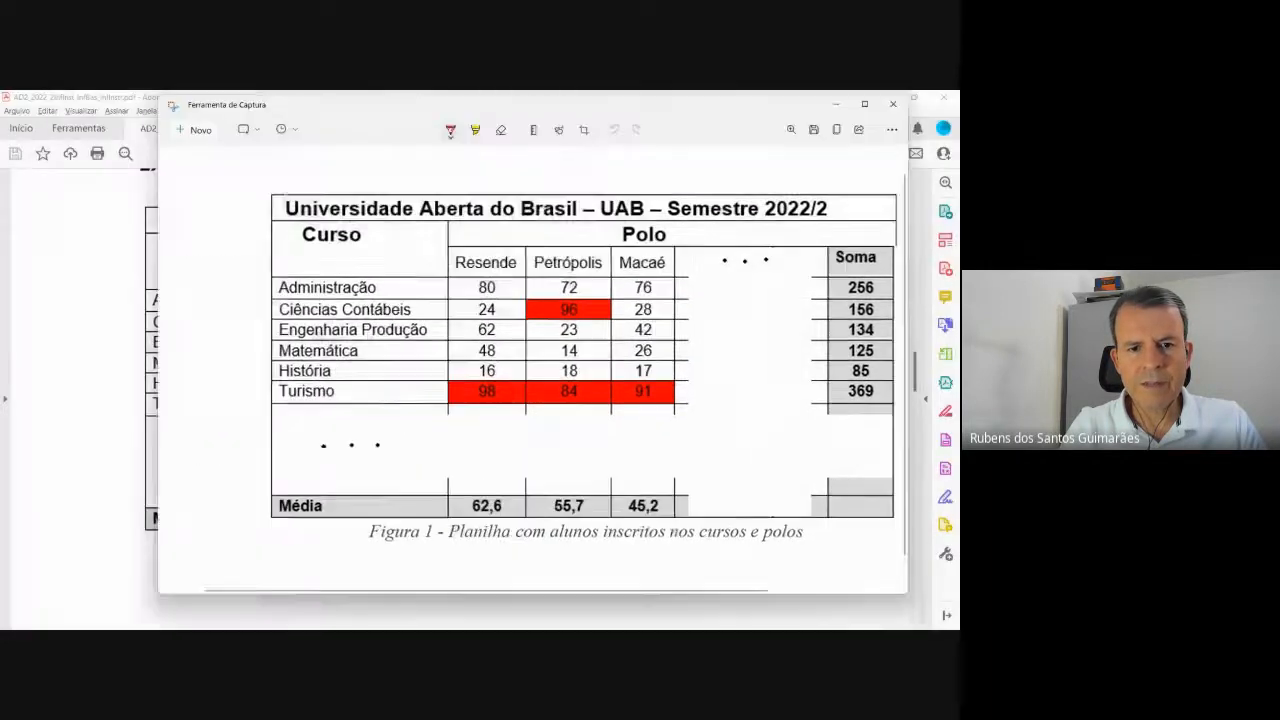
{"action": "left_click", "coordinate": [52, 458]}
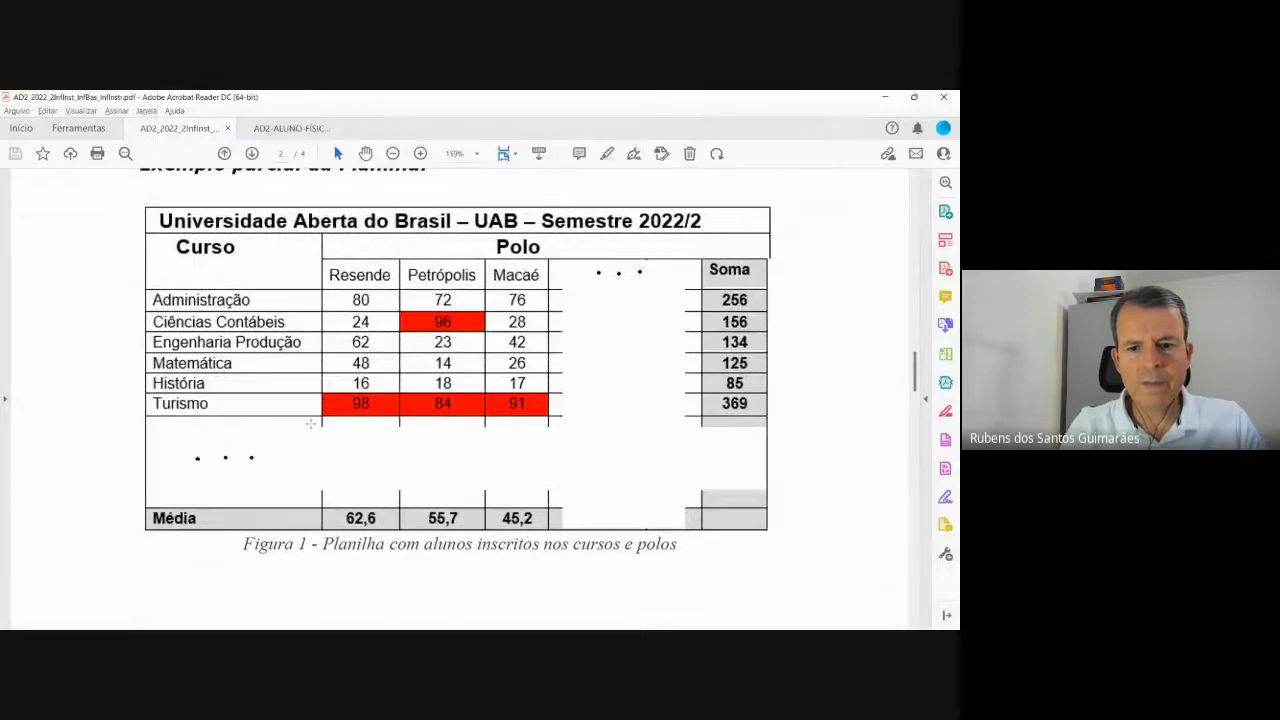
Scroll the PDF through the Atividades table.
{"action": "scroll", "coordinate": [314, 420], "scroll_direction": "down", "scroll_amount": 10}
{"action": "scroll", "coordinate": [314, 418], "scroll_direction": "down", "scroll_amount": 10}
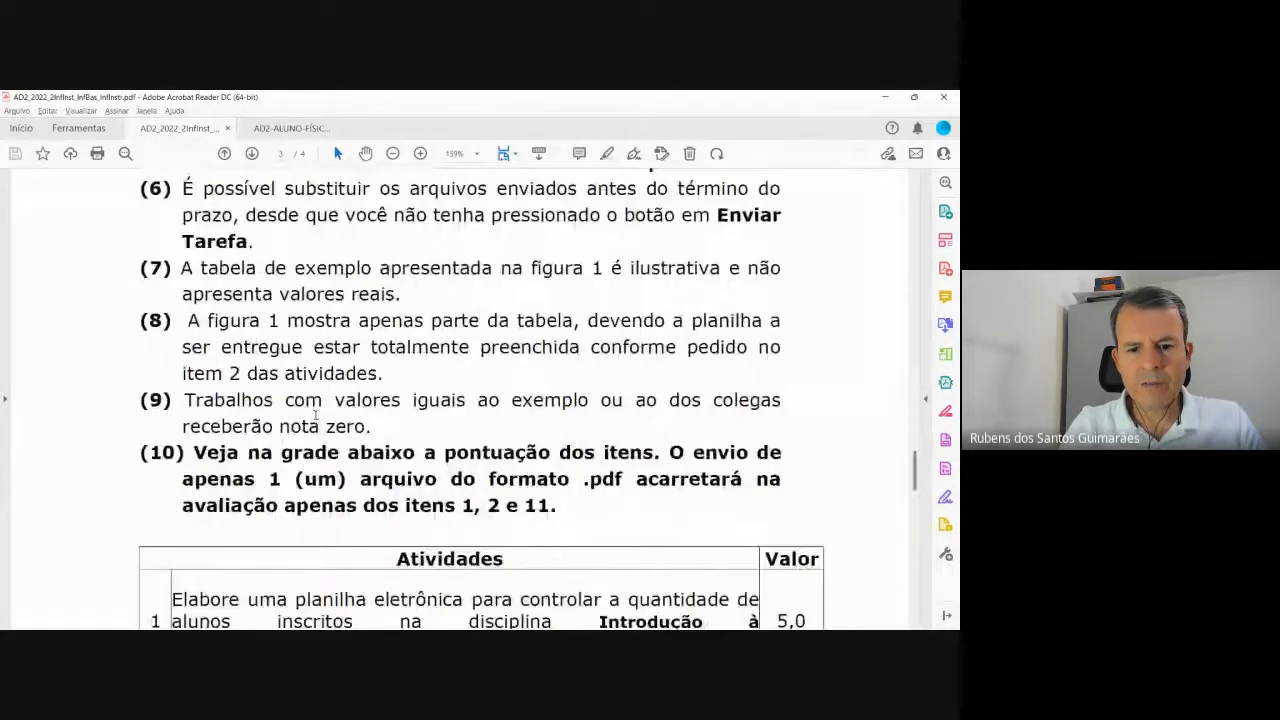
{"action": "scroll", "coordinate": [318, 420], "scroll_direction": "up", "scroll_amount": 1}
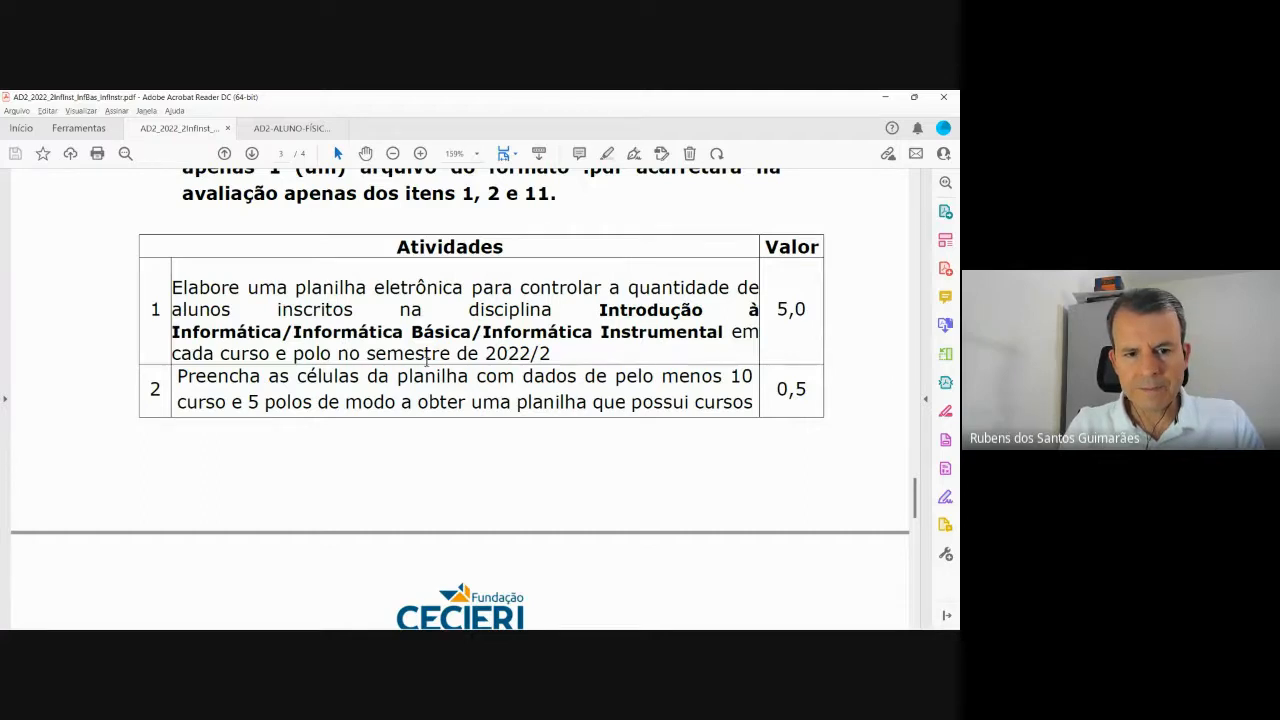
{"action": "scroll", "coordinate": [360, 376], "scroll_direction": "down", "scroll_amount": 2}
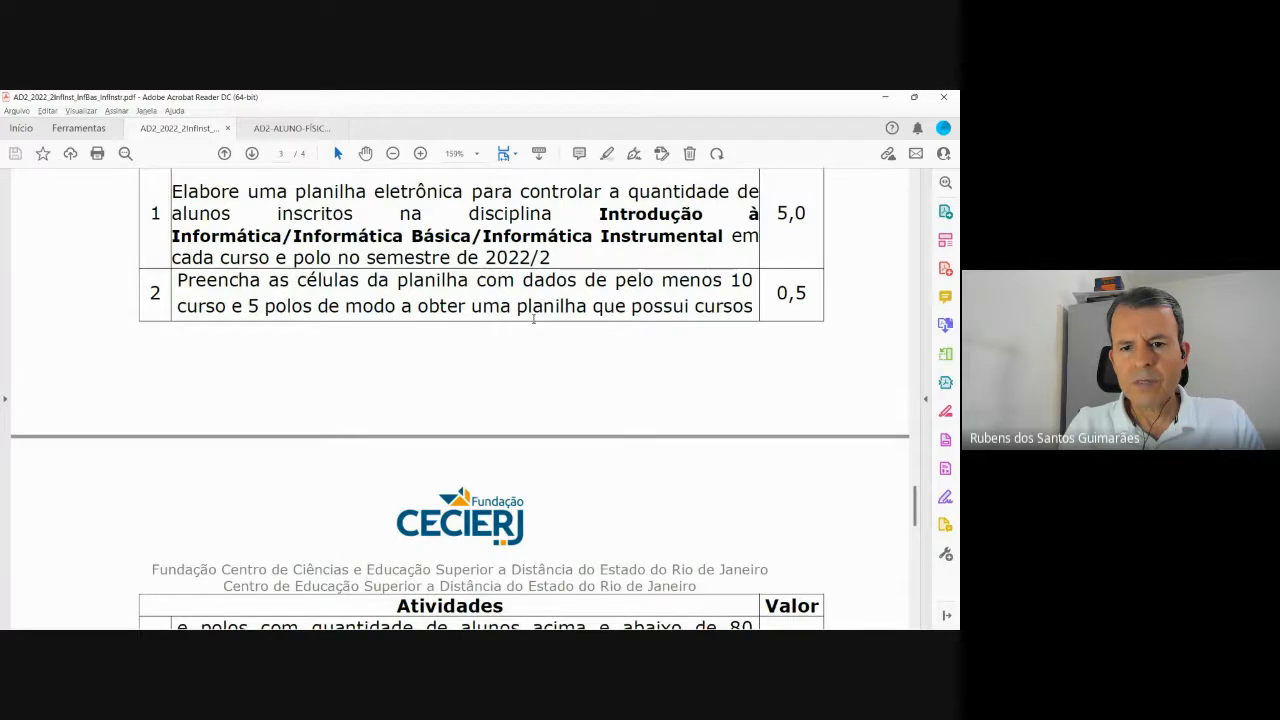
{"action": "scroll", "coordinate": [656, 310], "scroll_direction": "down", "scroll_amount": 3}
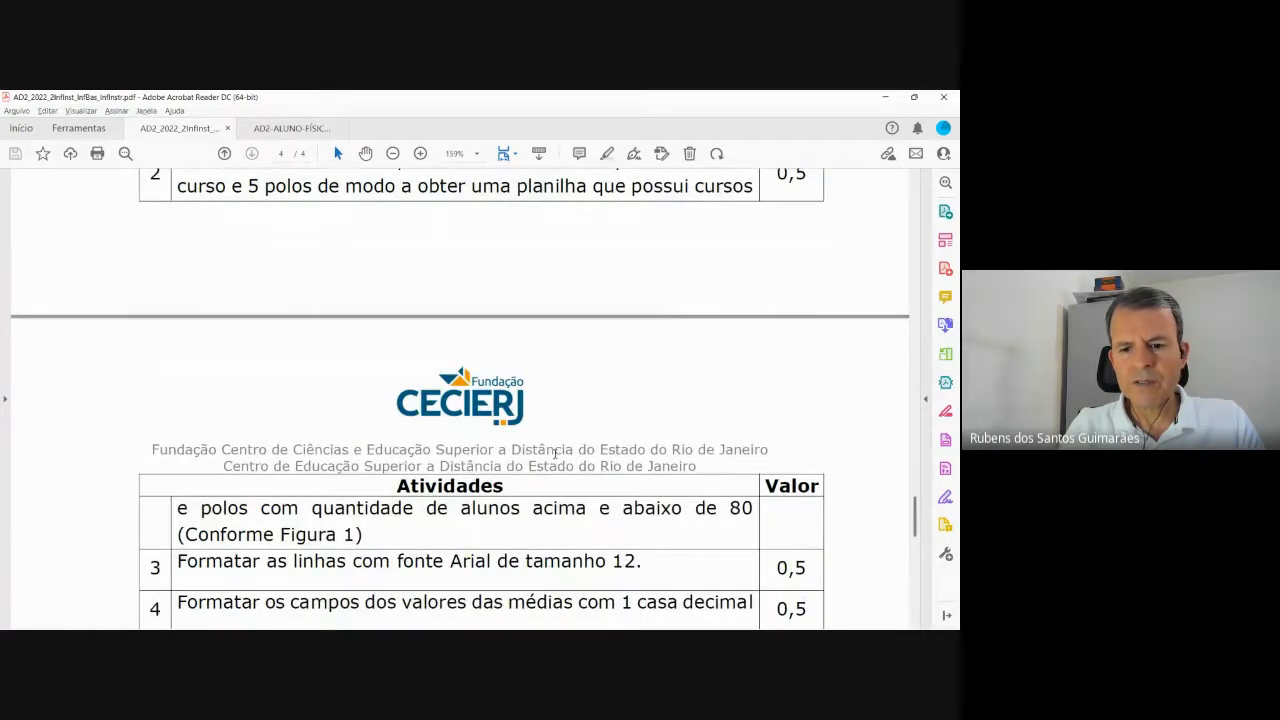
{"action": "scroll", "coordinate": [550, 445], "scroll_direction": "up", "scroll_amount": 3}
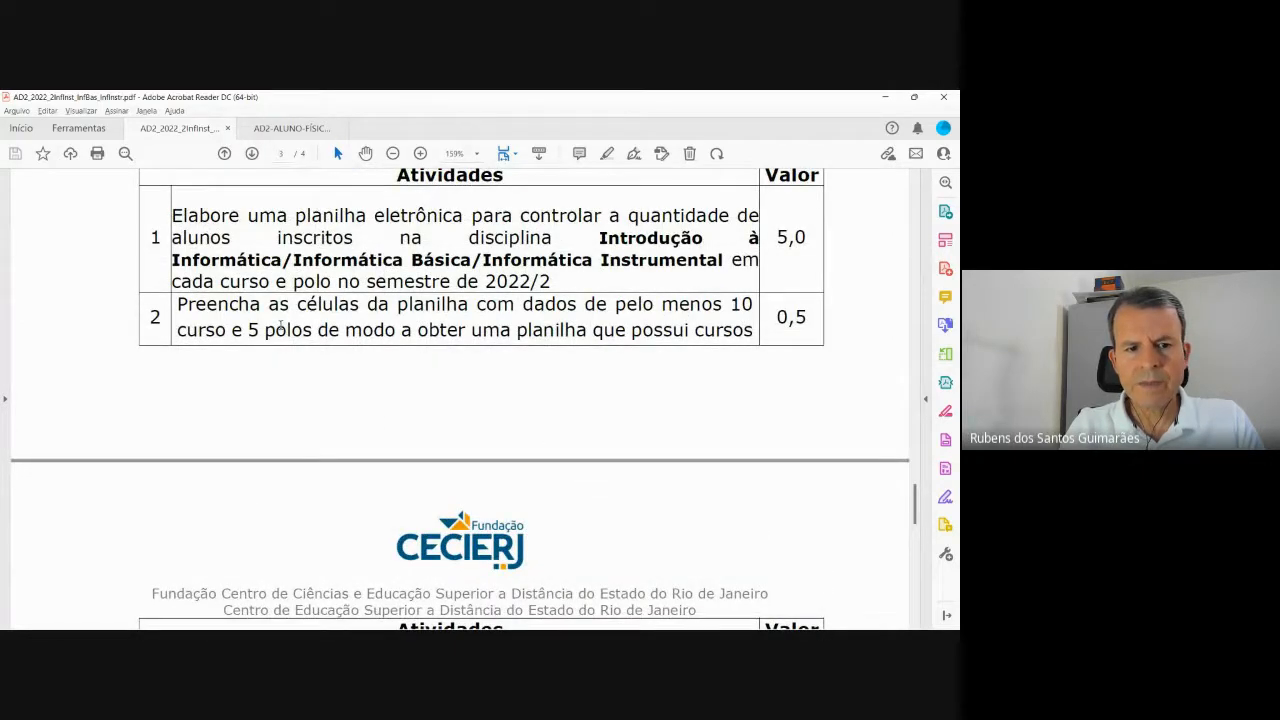
Move the Snipping Tool capture left, bring it in front of the PDF, and open Start.
{"action": "key", "text": "alt+Tab"}
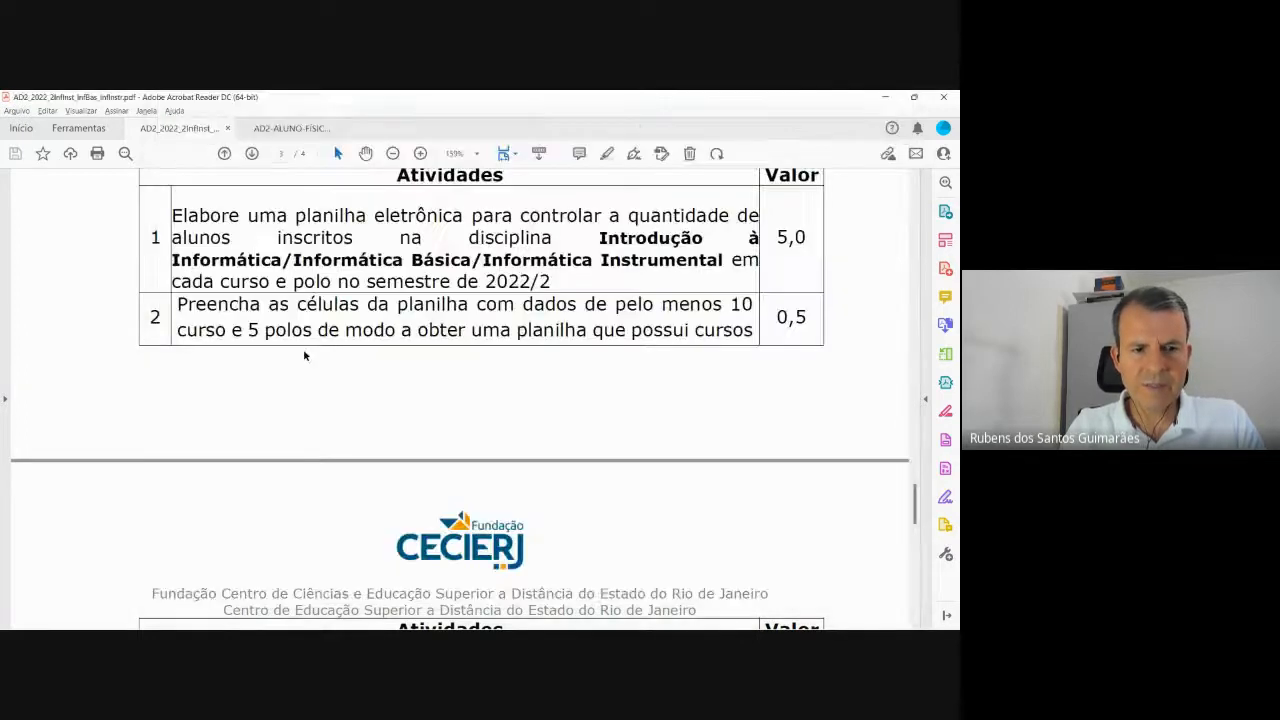
{"action": "key", "text": "alt+Tab"}
{"action": "key", "text": "alt+Tab"}
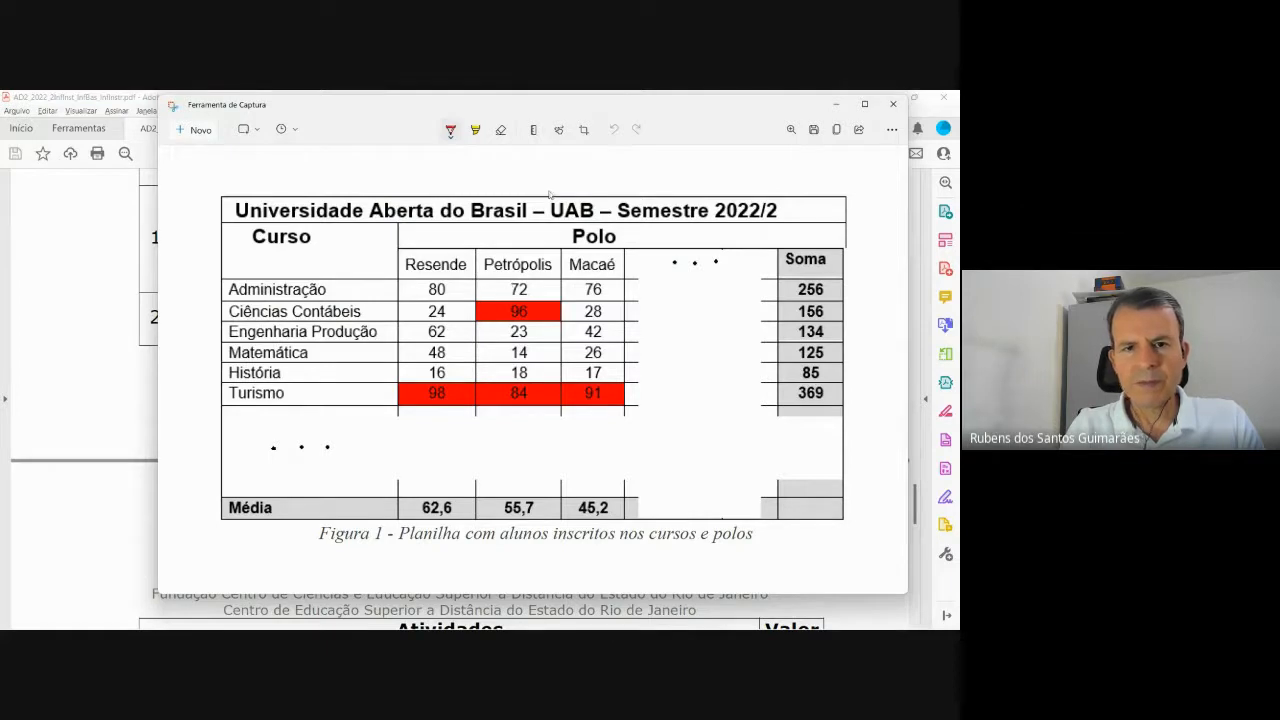
{"action": "left_click_drag", "start_coordinate": [583, 105], "coordinate": [518, 119]}
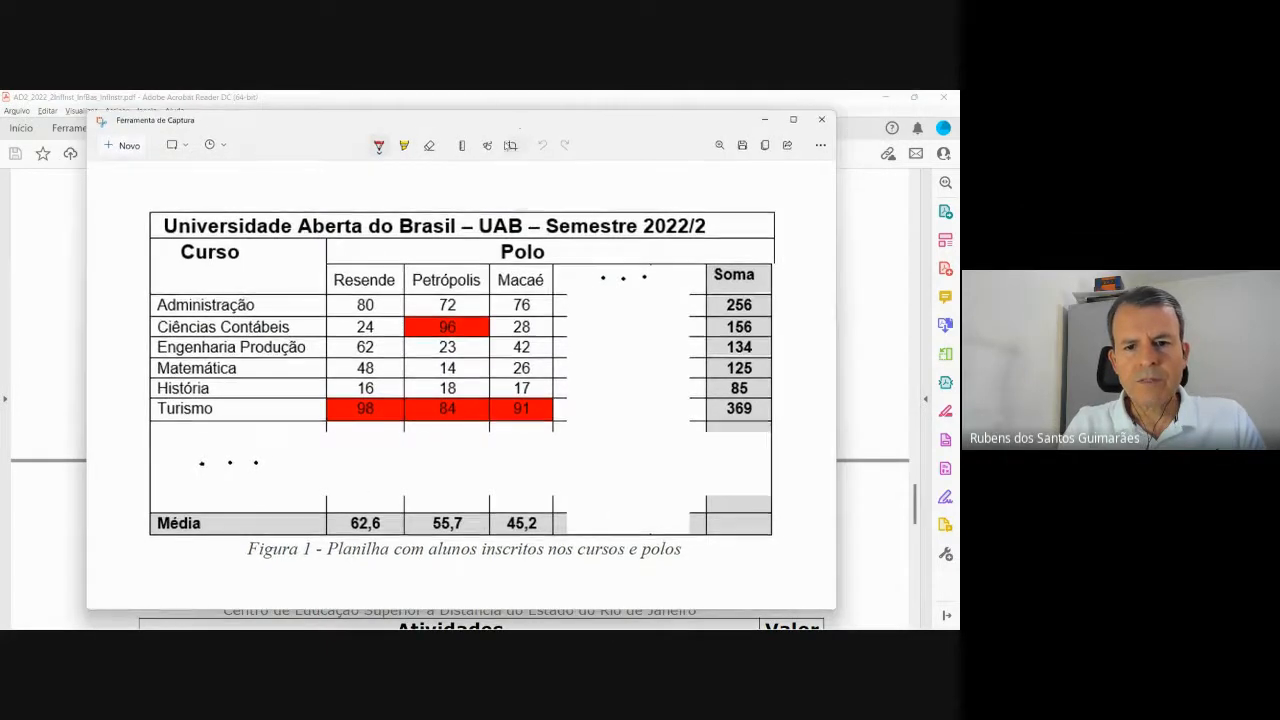
{"action": "key", "text": "alt+Tab"}
{"action": "scroll", "coordinate": [405, 420], "scroll_direction": "down", "scroll_amount": 3}
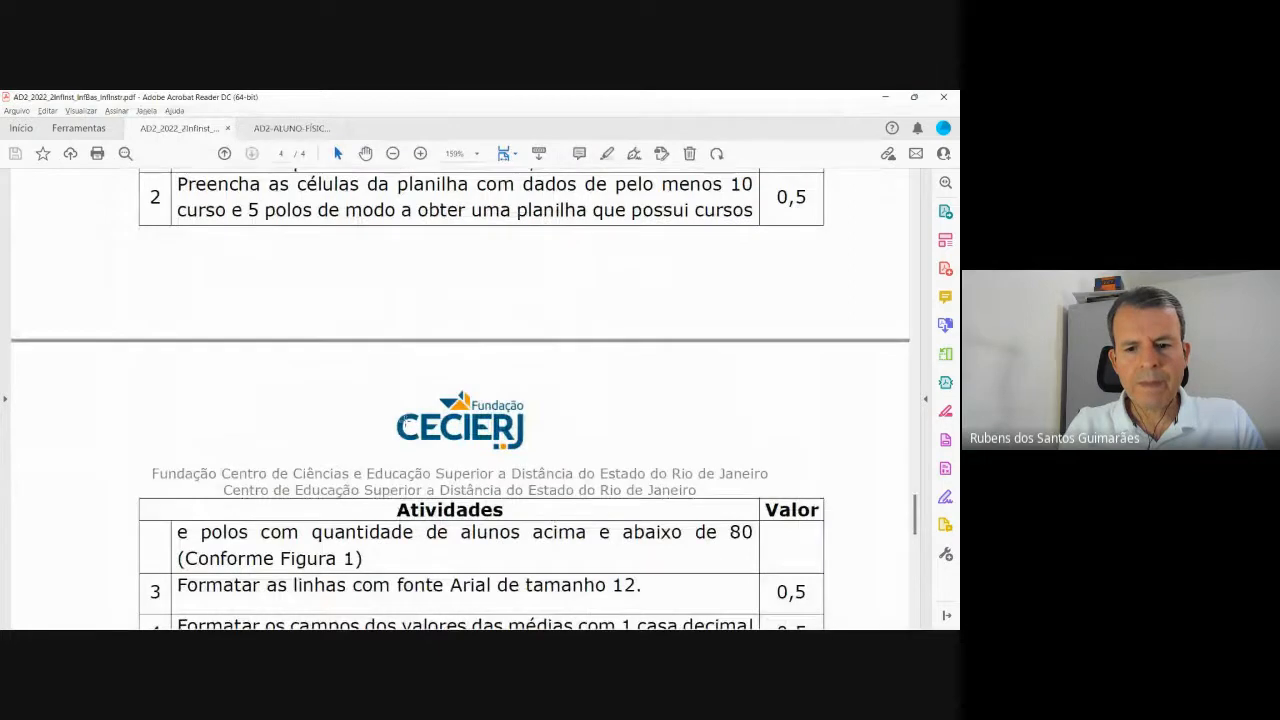
{"action": "scroll", "coordinate": [407, 426], "scroll_direction": "up", "scroll_amount": 4}
{"action": "scroll", "coordinate": [406, 424], "scroll_direction": "down", "scroll_amount": 2}
{"action": "key", "text": "alt+Tab"}
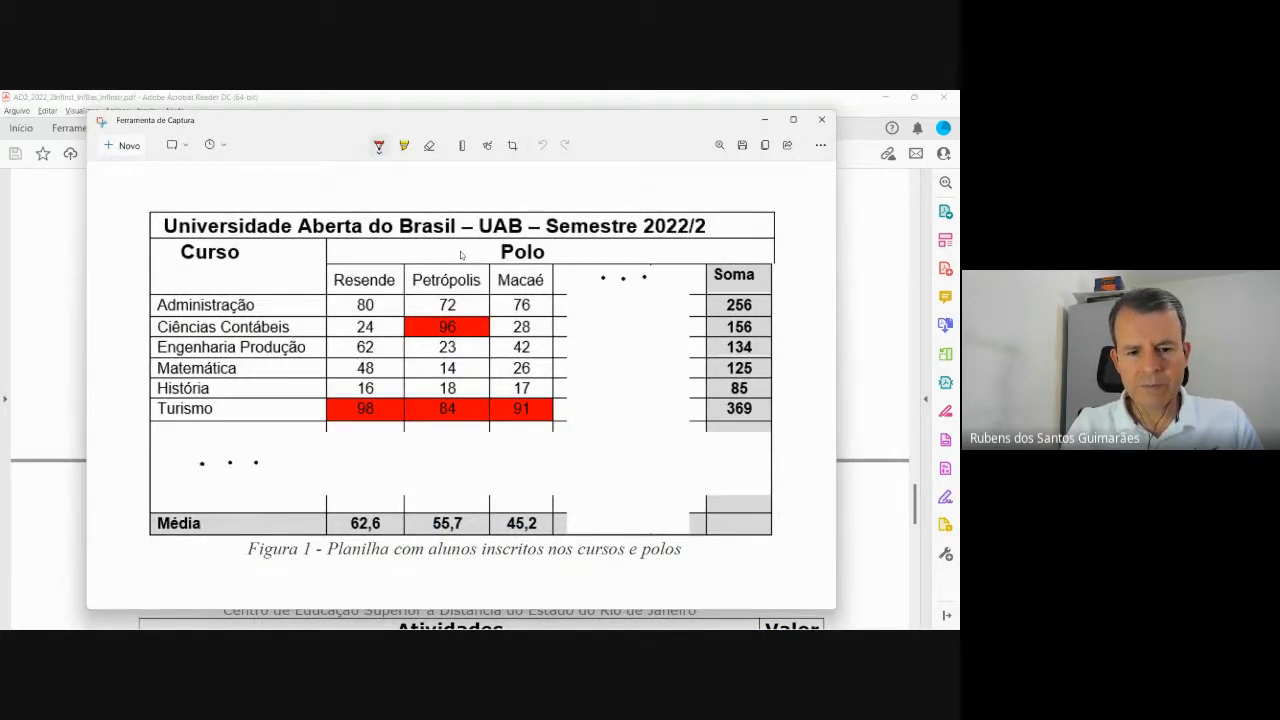
{"action": "key", "text": "super"}
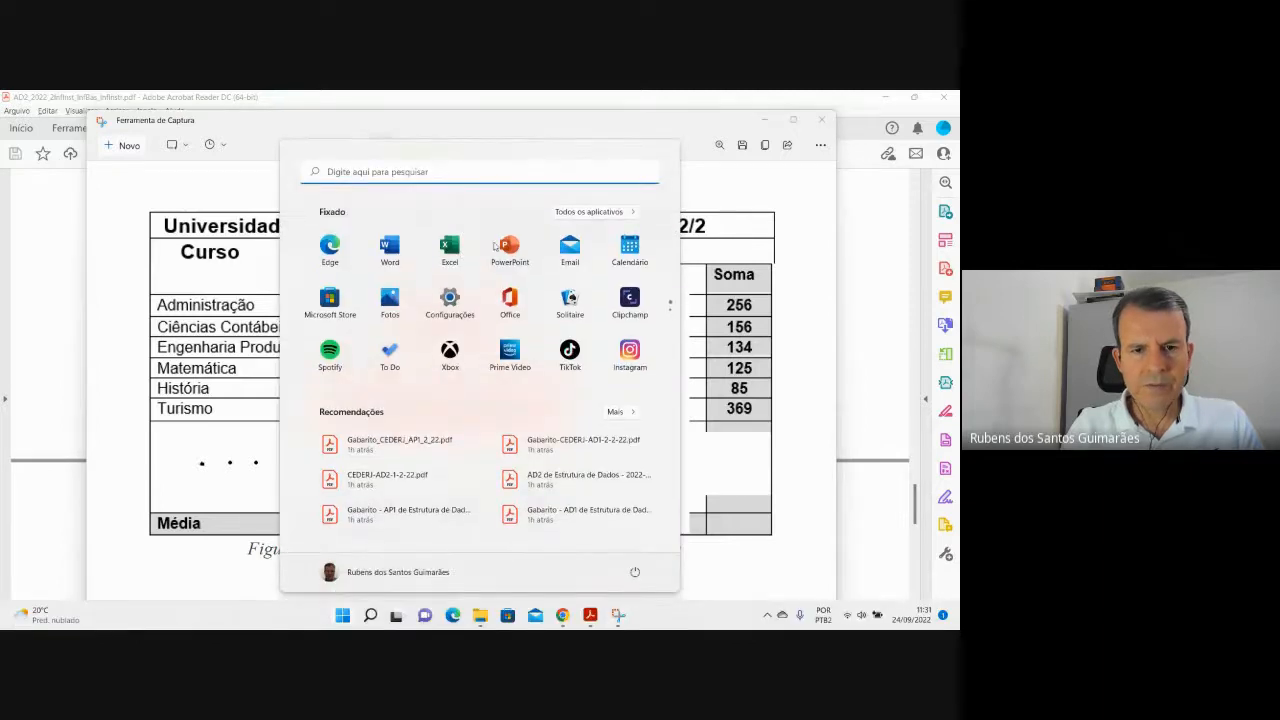
Launch LibreOffice Calc by searching 'libreoffice calc' and dismiss the file formats prompt.
{"action": "left_click", "coordinate": [504, 173]}
{"action": "type", "text": "l"}
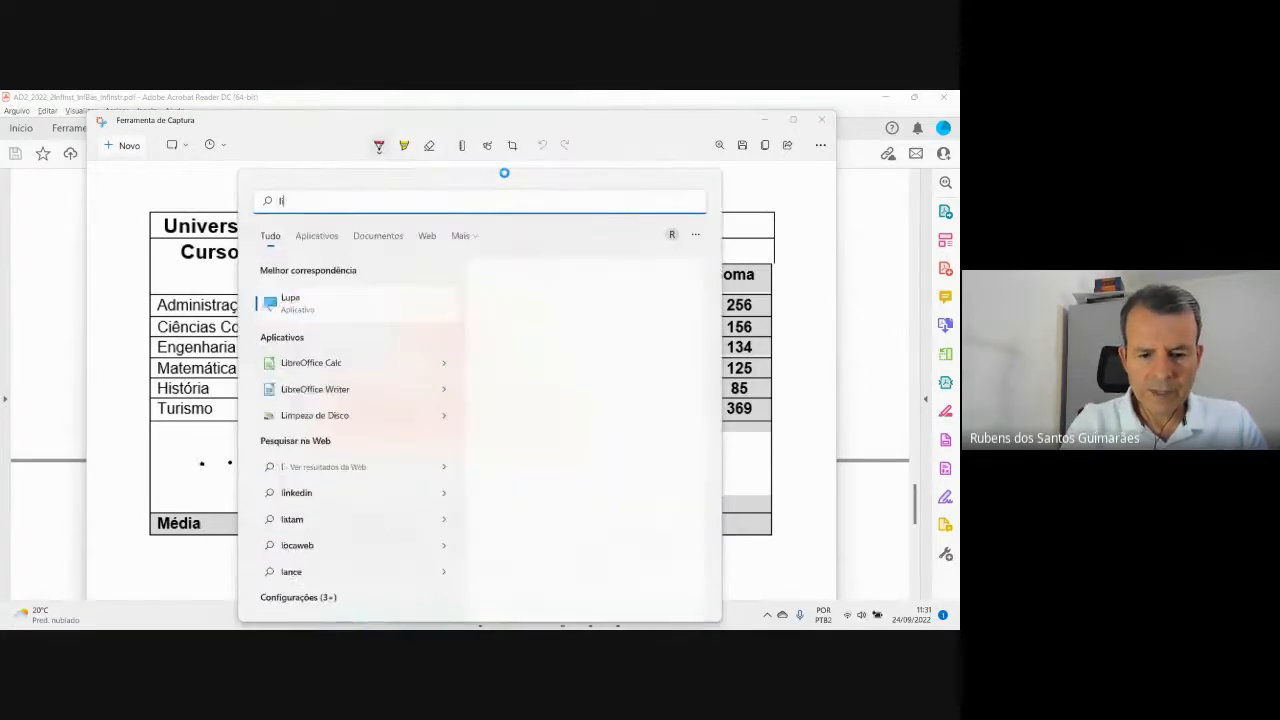
{"action": "type", "text": "ibreoffice"}
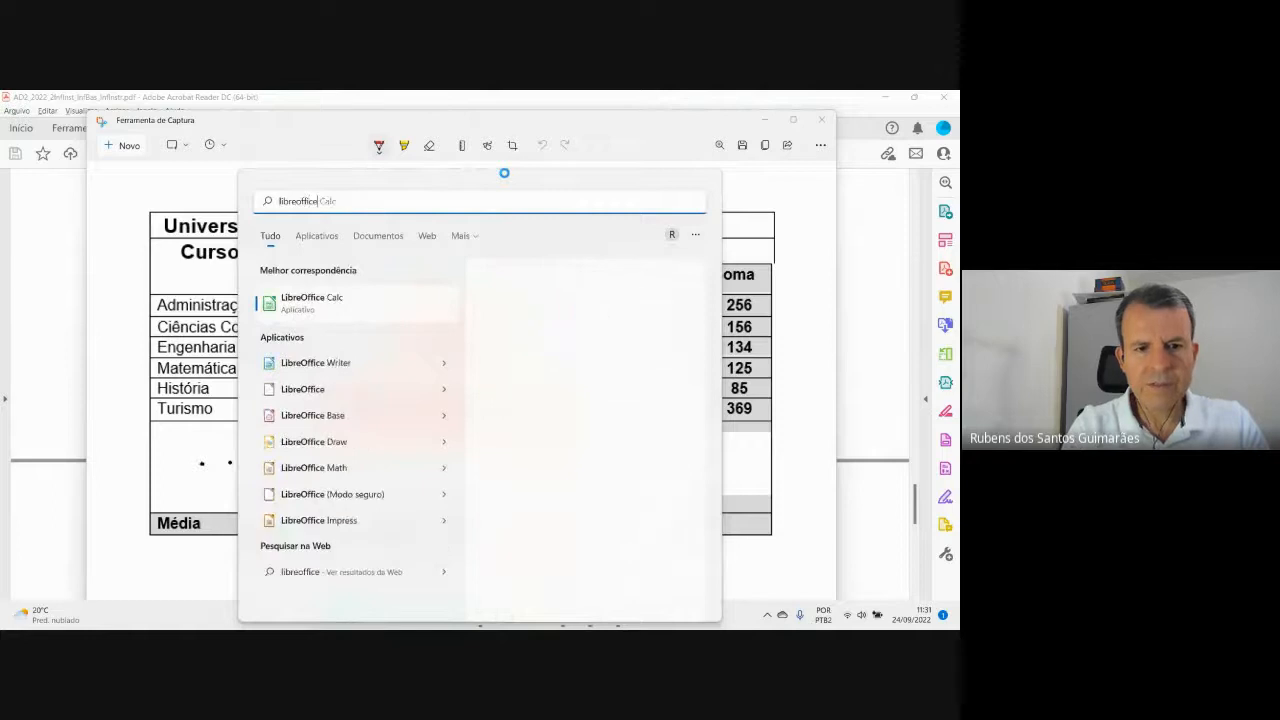
{"action": "type", "text": " calc"}
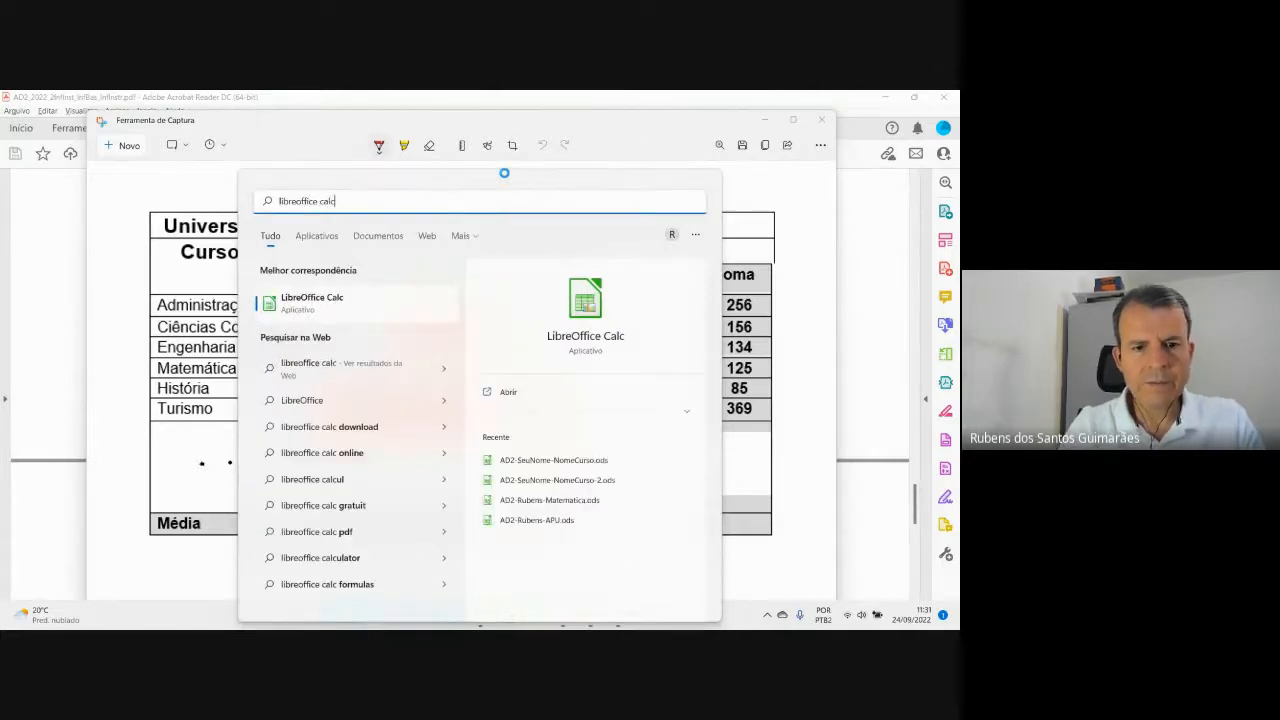
{"action": "left_click", "coordinate": [305, 300]}
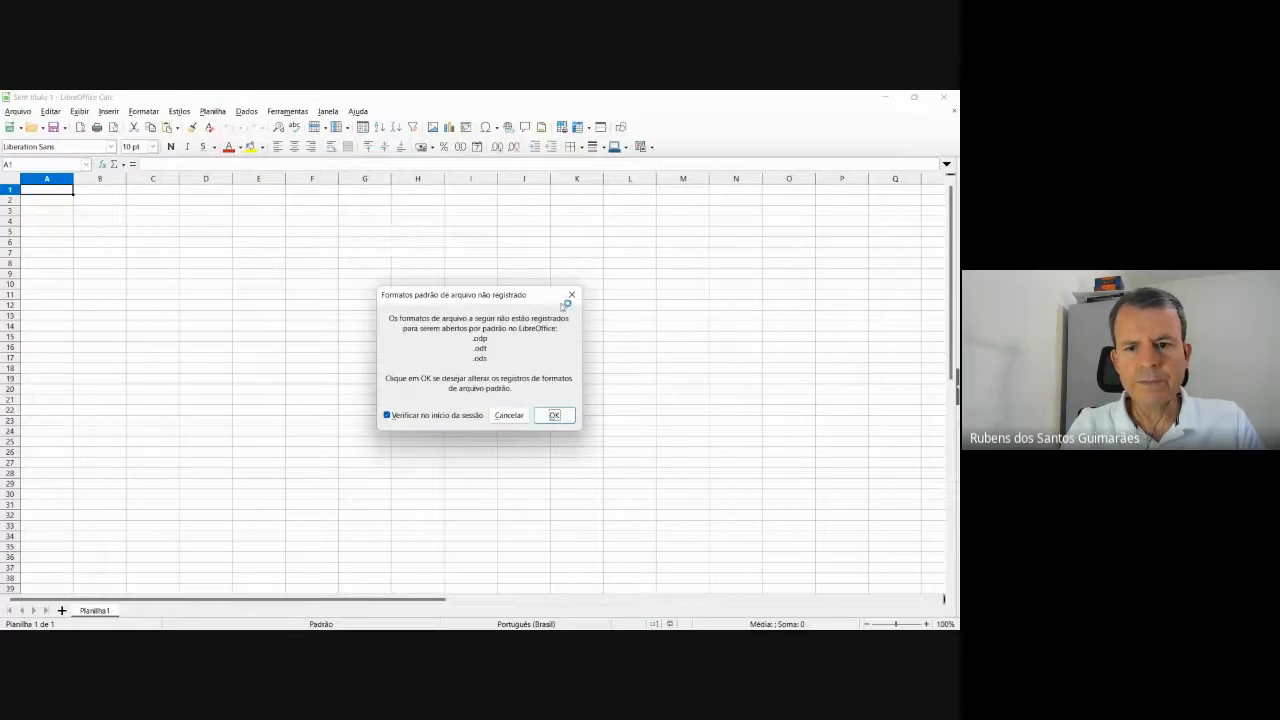
{"action": "left_click", "coordinate": [572, 295]}
Demonstrate selecting row 1, column A, row 5, column B and single cells.
{"action": "scroll", "coordinate": [422, 329], "scroll_direction": "up", "scroll_amount": 4}
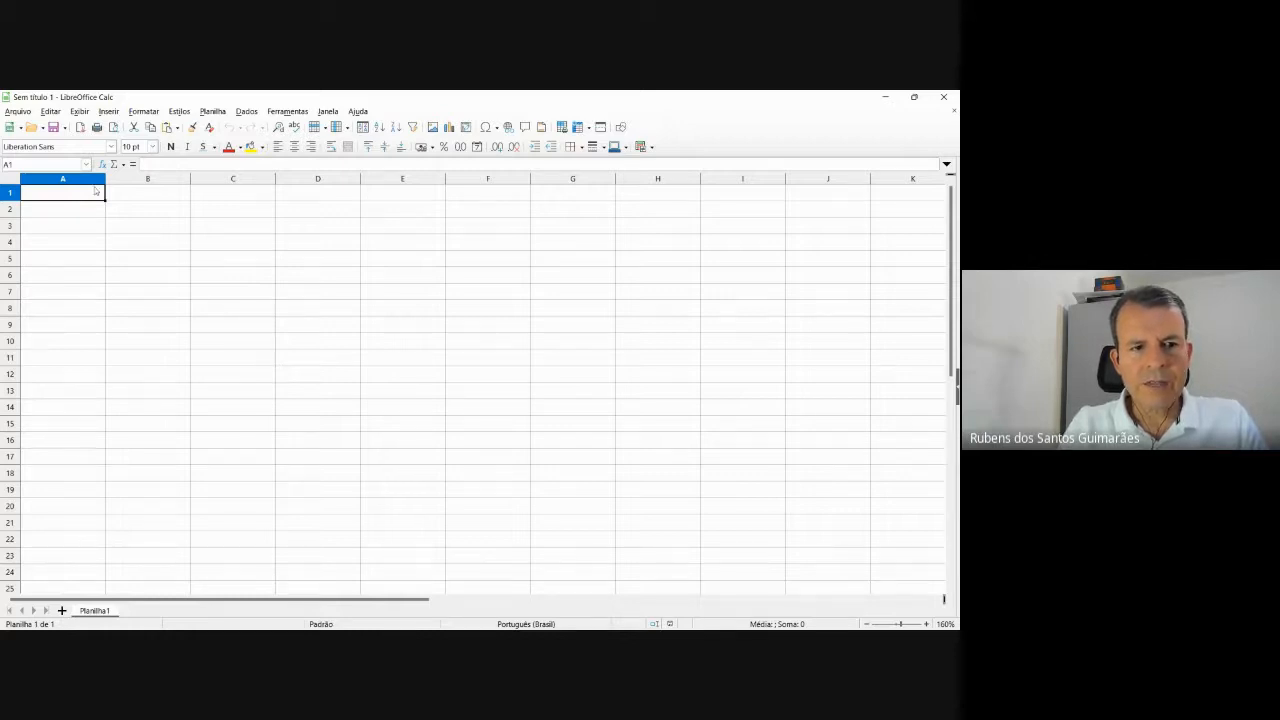
{"action": "left_click", "coordinate": [10, 194]}
{"action": "left_click", "coordinate": [159, 276]}
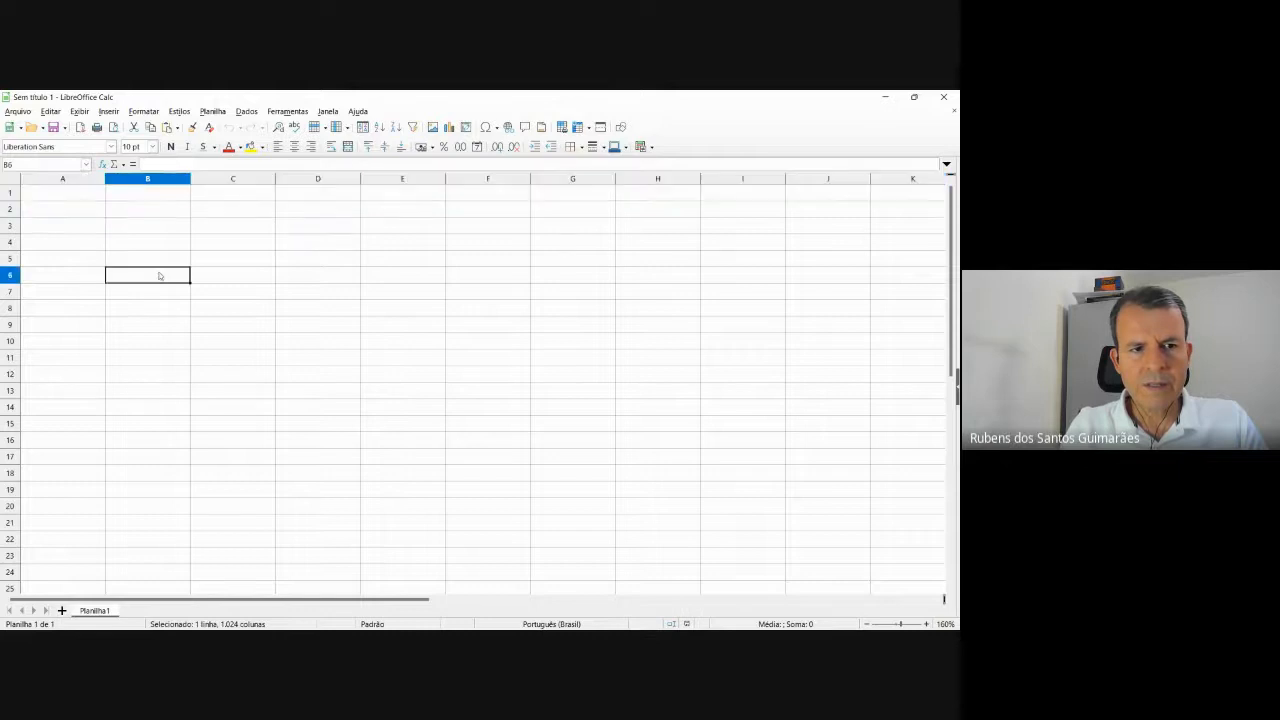
{"action": "left_click", "coordinate": [72, 179]}
{"action": "left_click", "coordinate": [194, 272]}
{"action": "left_click", "coordinate": [80, 196]}
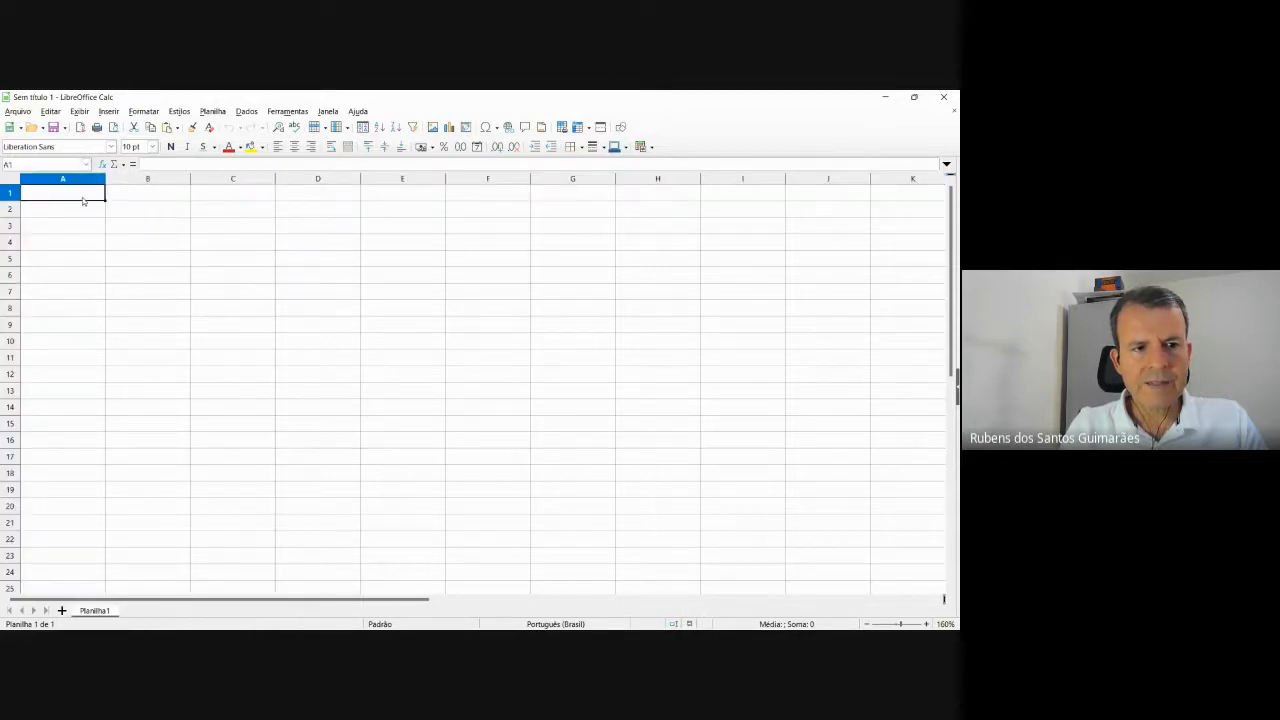
{"action": "left_click", "coordinate": [160, 258]}
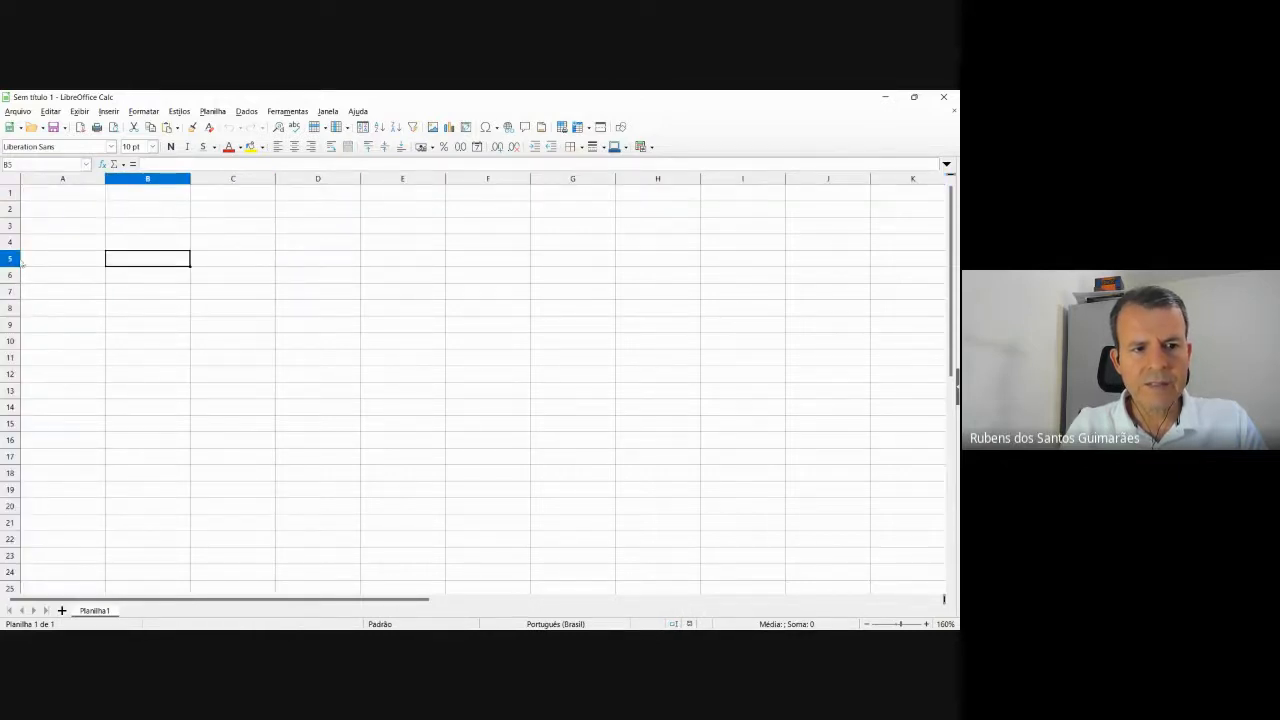
{"action": "left_click", "coordinate": [12, 259]}
{"action": "left_click", "coordinate": [150, 306]}
{"action": "left_click", "coordinate": [148, 178]}
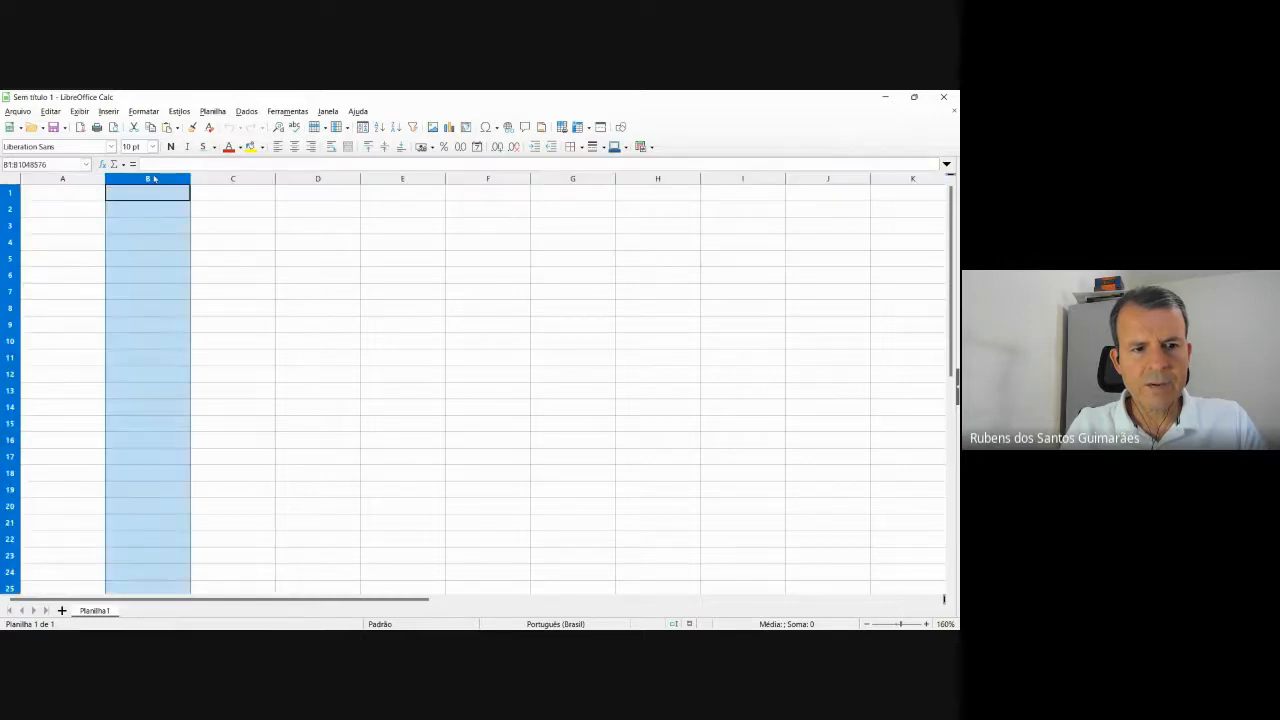
{"action": "left_click", "coordinate": [147, 275]}
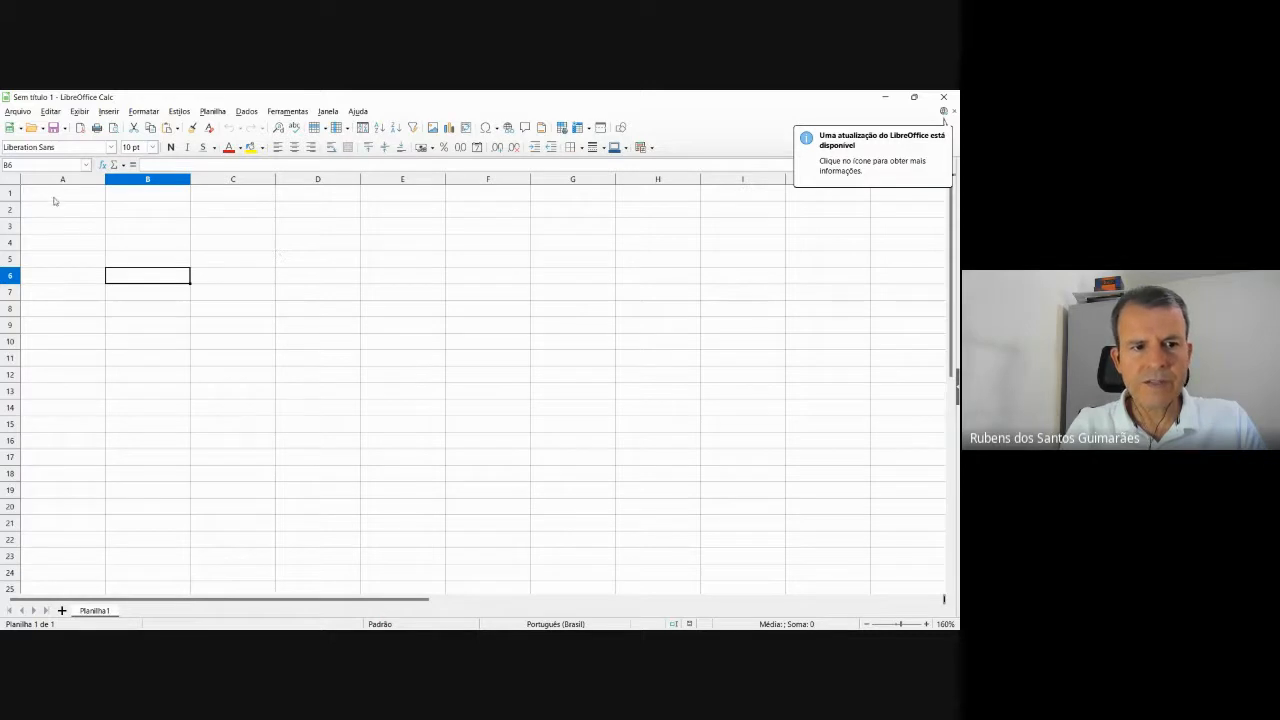
Check the reference table image, then select A1 and begin editing it in the Input line.
{"action": "left_click", "coordinate": [117, 197]}
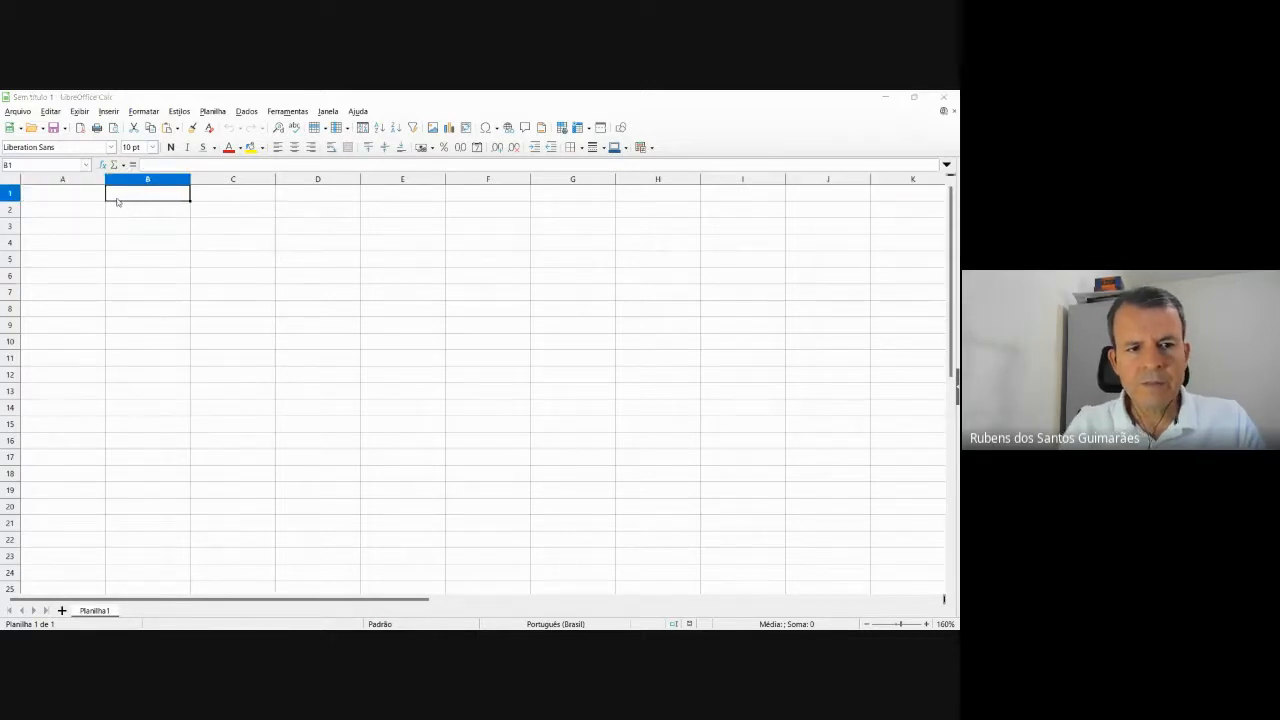
{"action": "key", "text": "alt+Tab"}
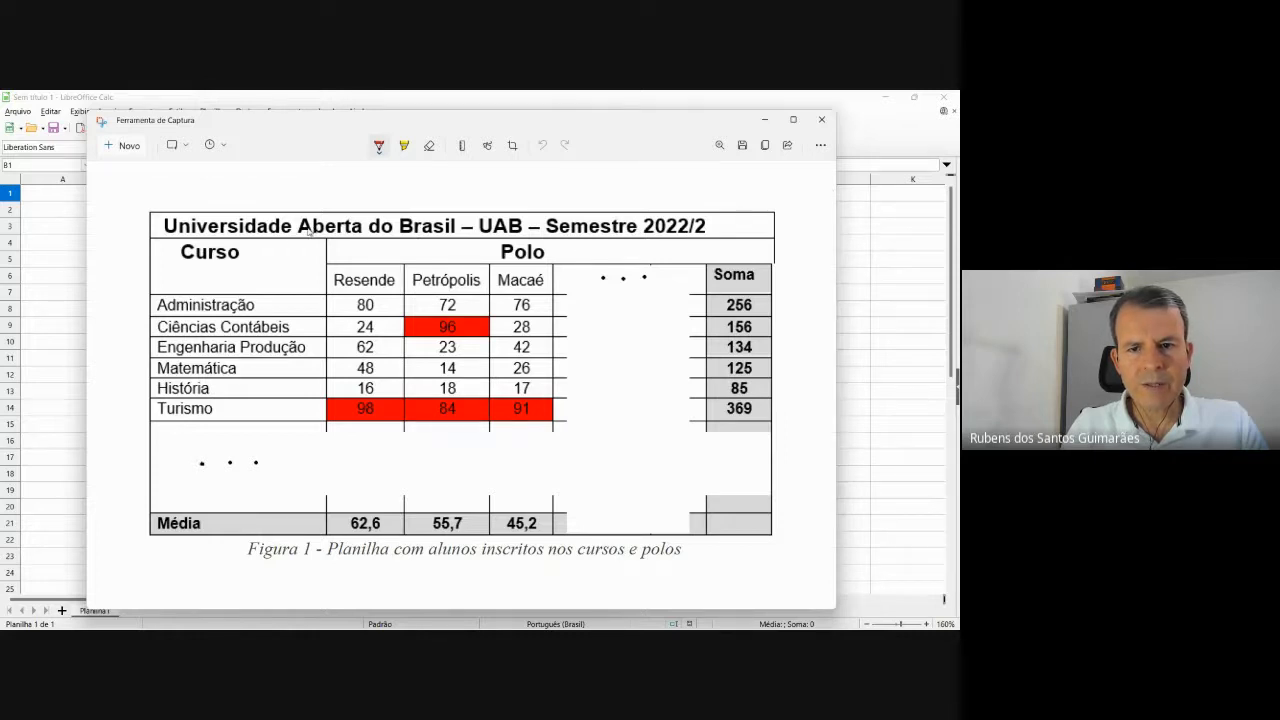
{"action": "left_click", "coordinate": [360, 624]}
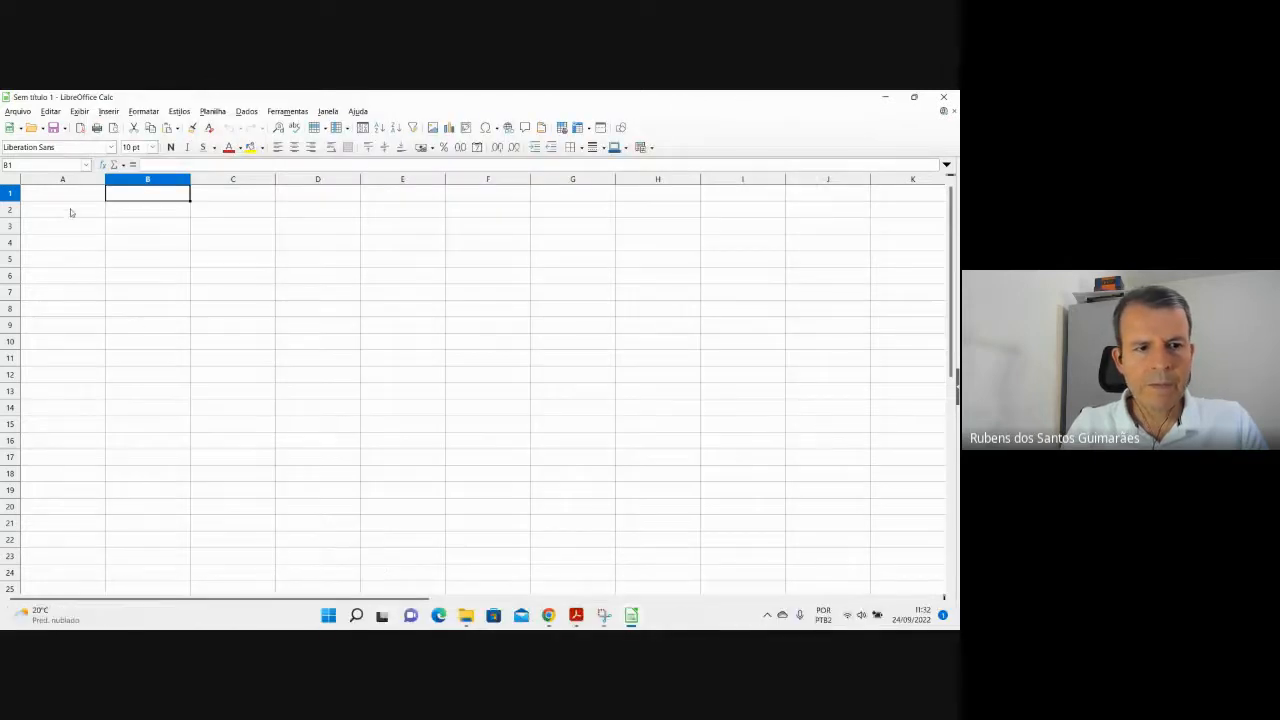
{"action": "left_click", "coordinate": [74, 198]}
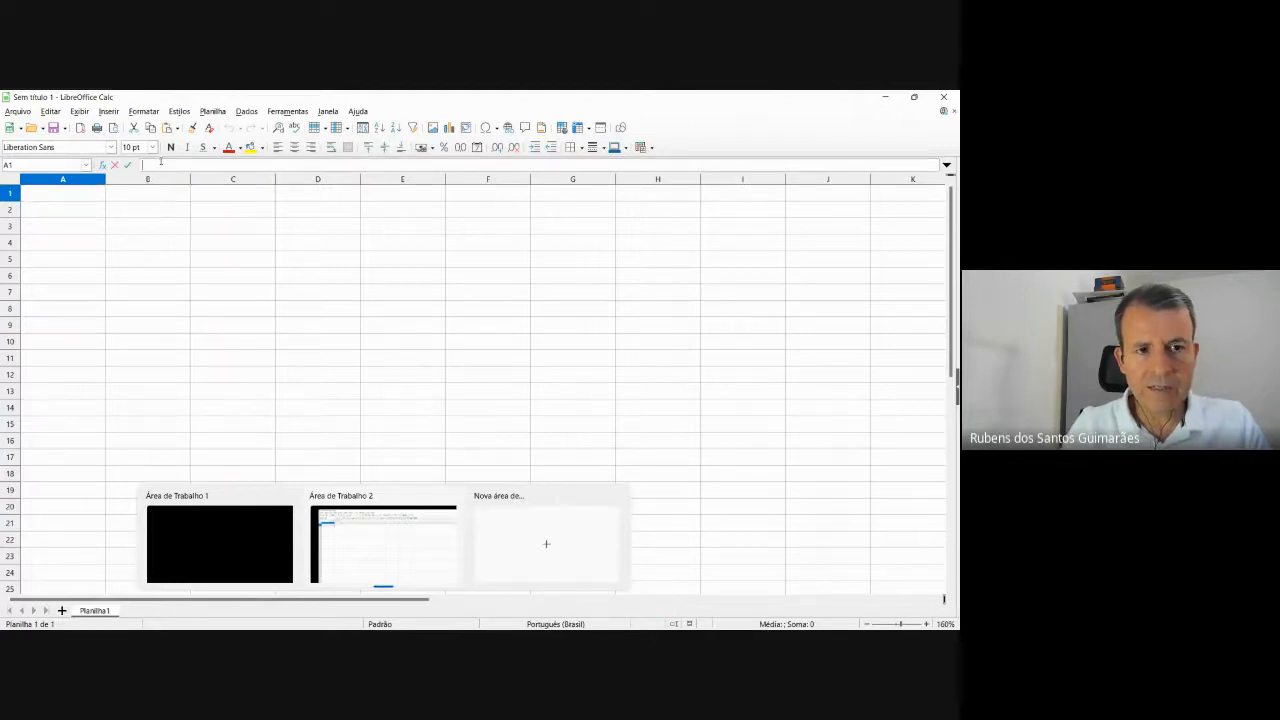
{"action": "left_click", "coordinate": [321, 164]}
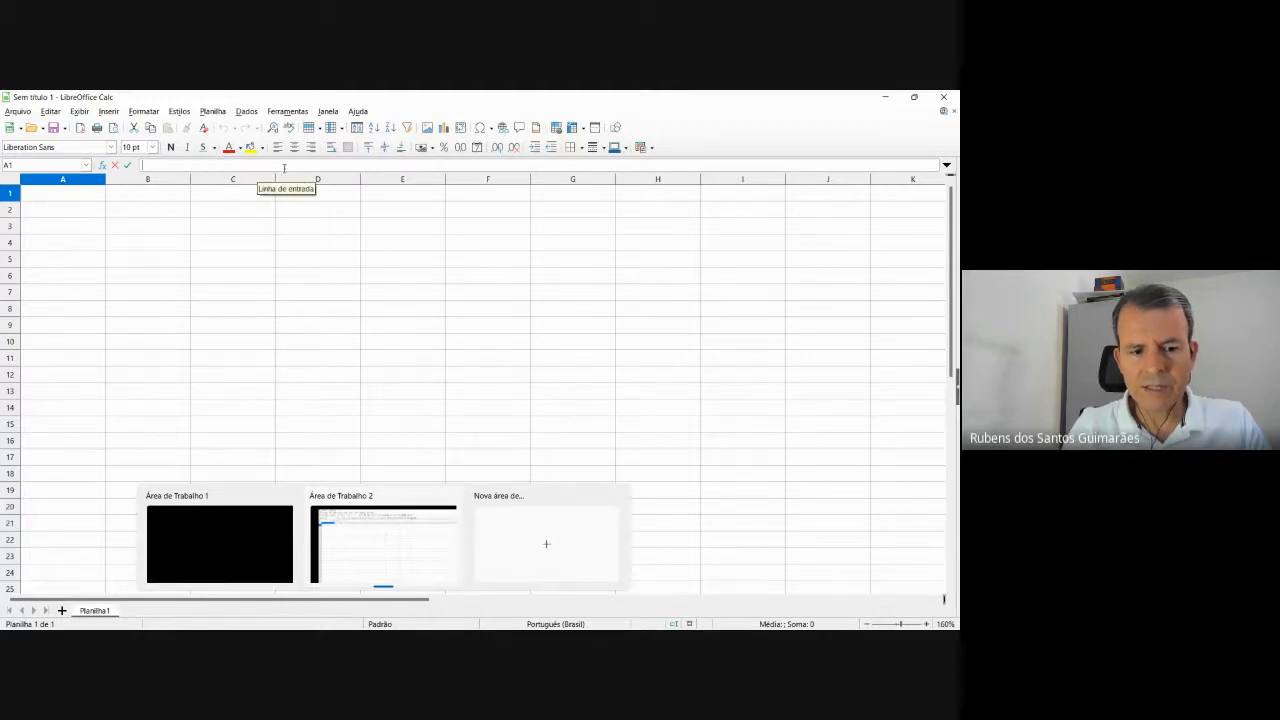
Enter 'Universidade Aberta do Brasil' in A1, checking the reference image.
{"action": "key", "text": "alt+Tab"}
{"action": "key", "text": "alt+Tab"}
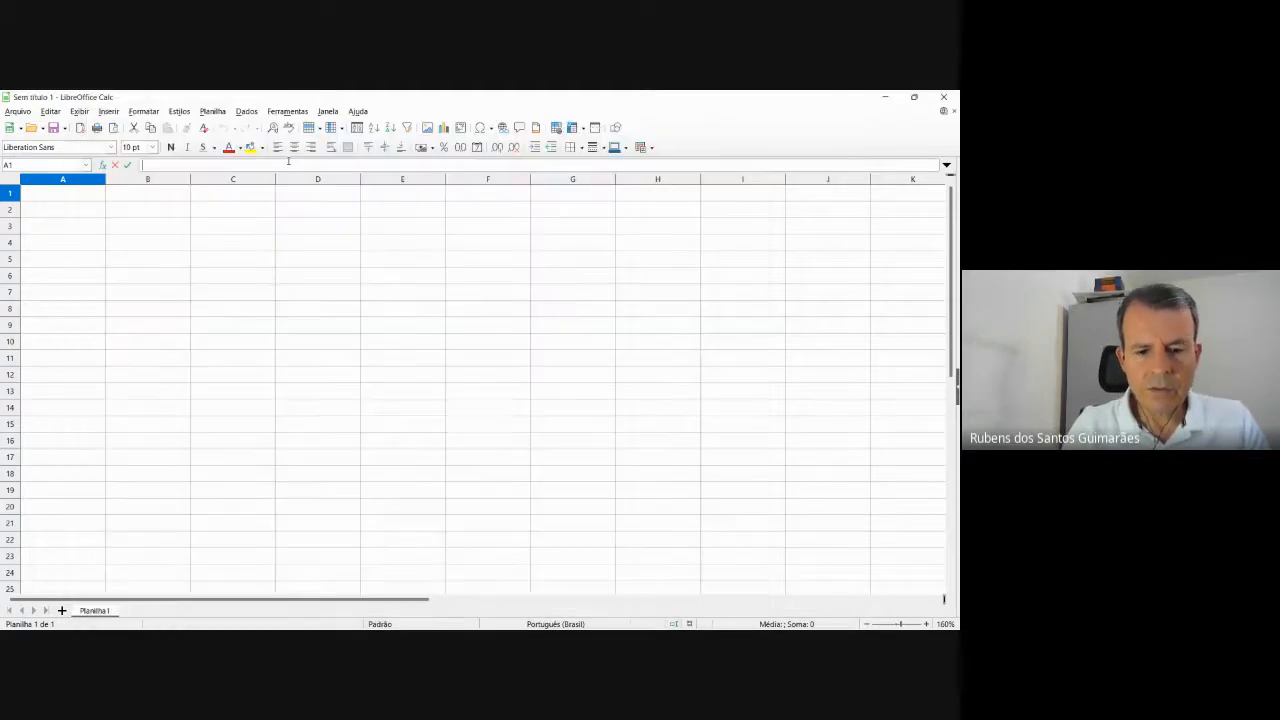
{"action": "type", "text": "Univer"}
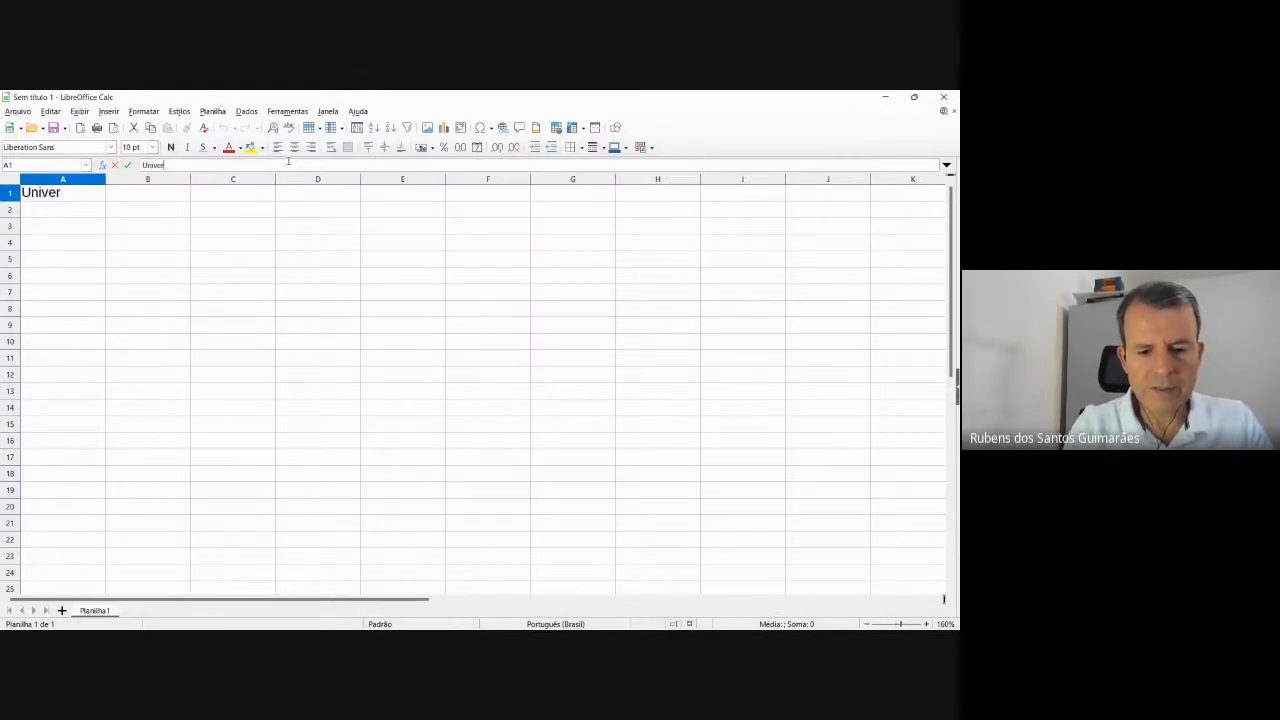
{"action": "type", "text": "sidade A"}
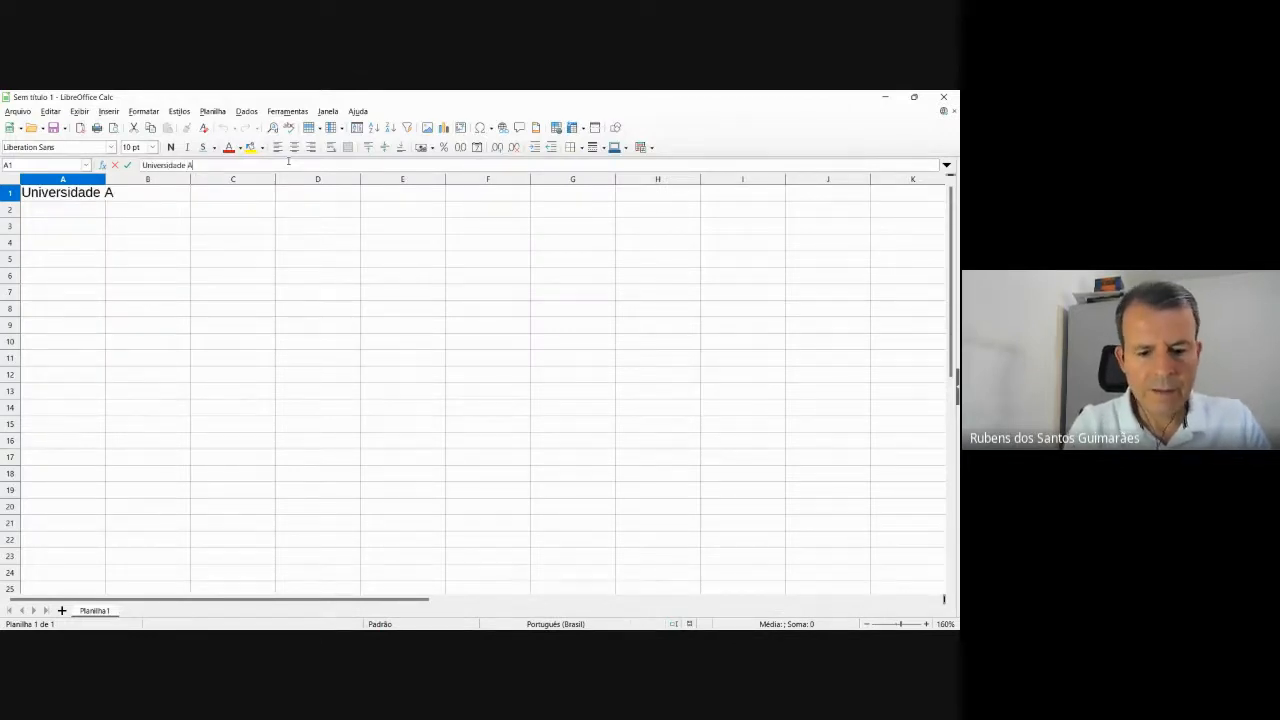
{"action": "type", "text": "berta do Bra"}
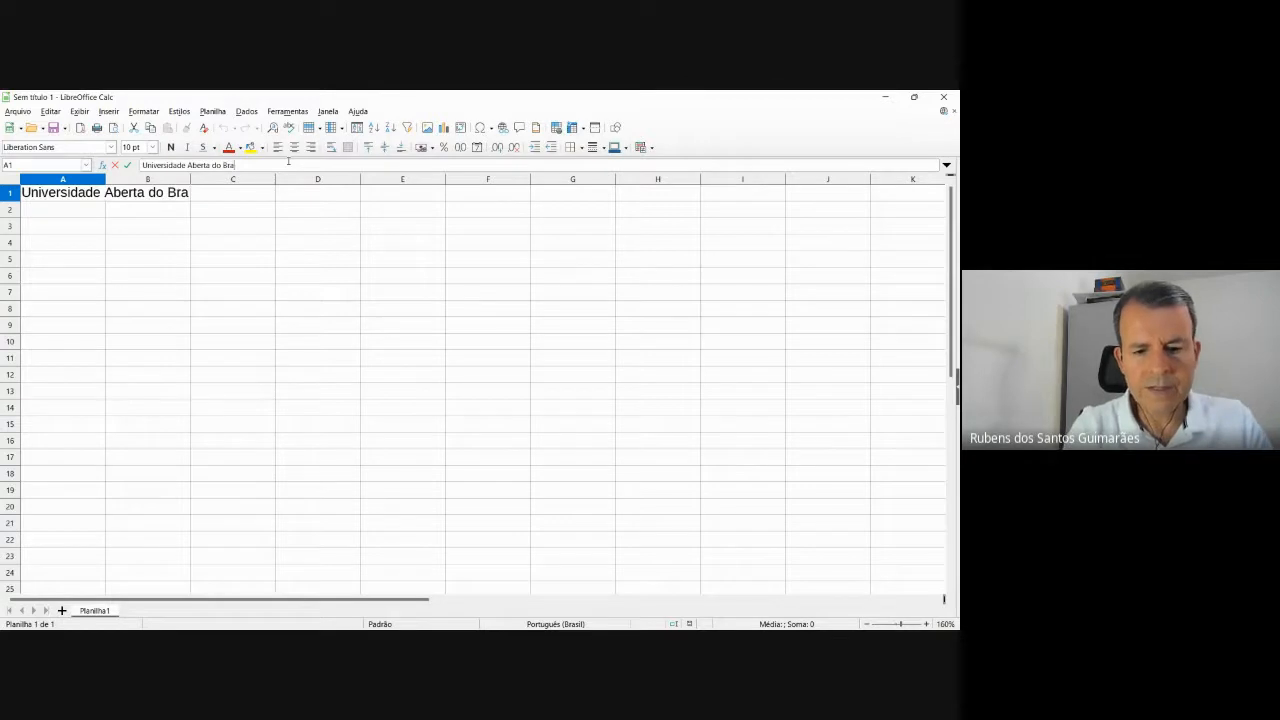
{"action": "type", "text": "sil"}
{"action": "left_click", "coordinate": [239, 218]}
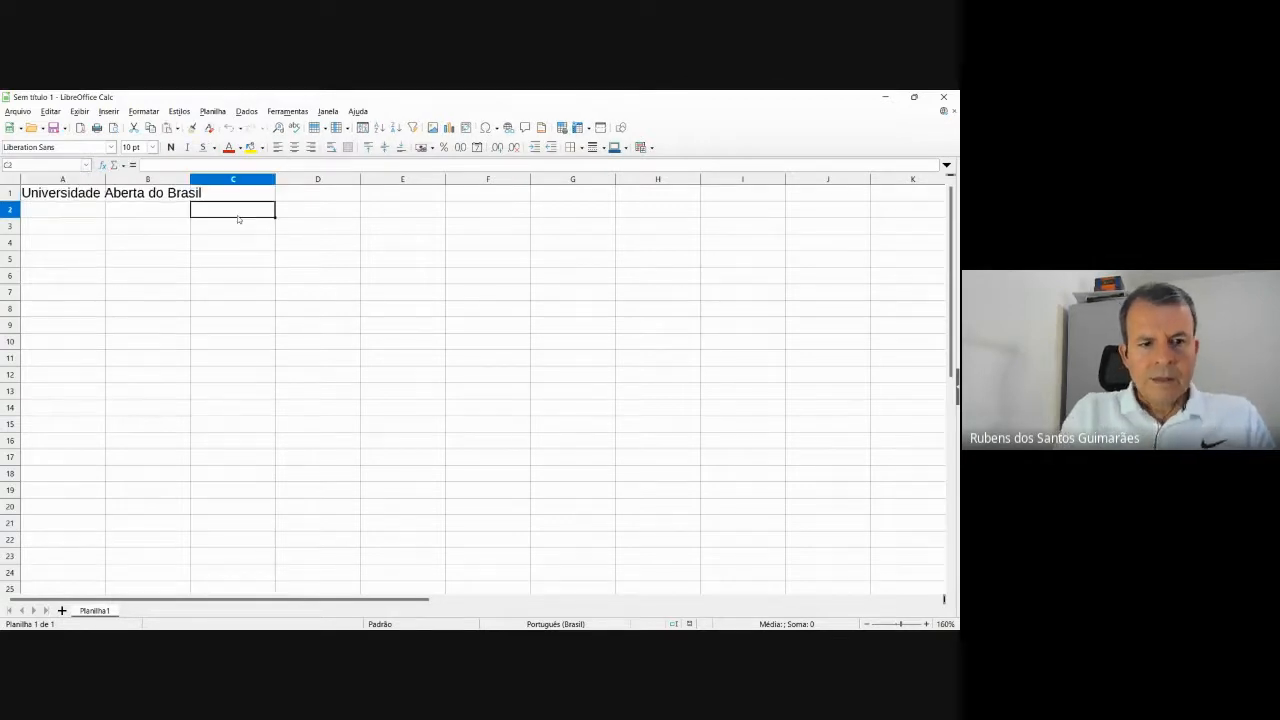
{"action": "left_click", "coordinate": [90, 209]}
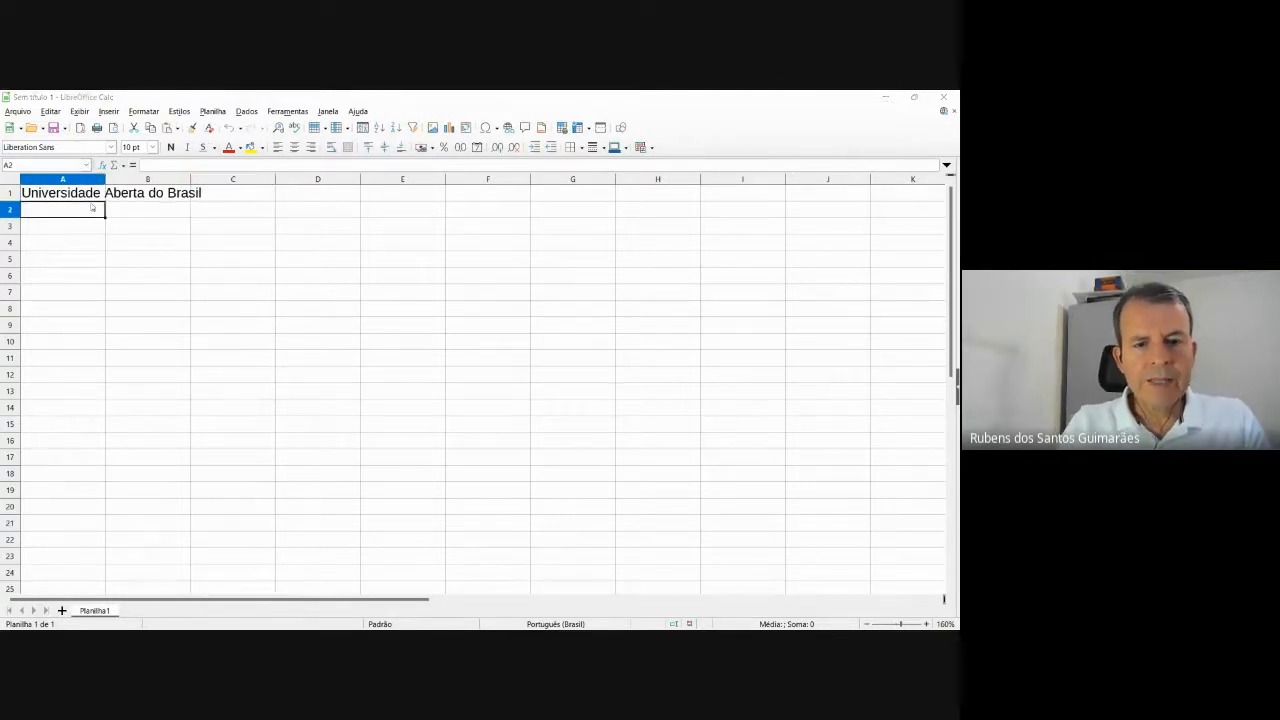
{"action": "key", "text": "alt+Tab"}
{"action": "key", "text": "alt+Tab"}
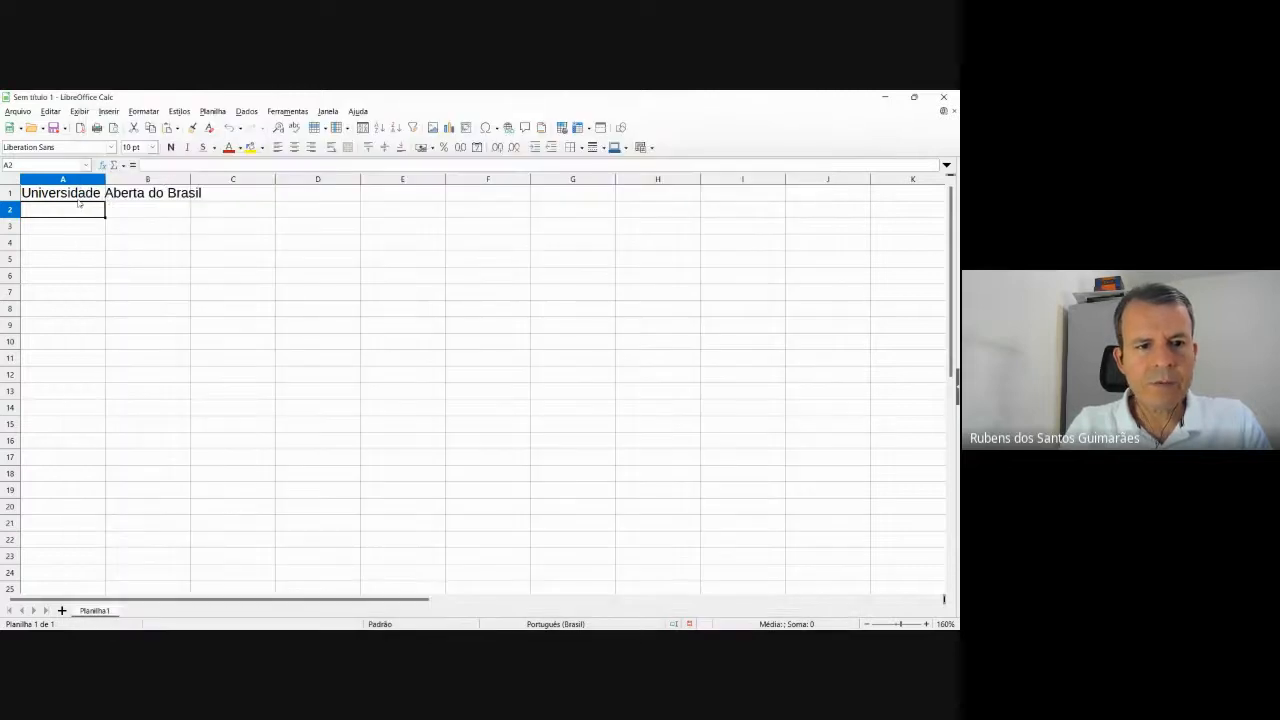
{"action": "left_click", "coordinate": [78, 199]}
{"action": "left_click", "coordinate": [257, 164]}
Append ' - UAB - Semestre 2022/2' to the A1 title and commit it.
{"action": "type", "text": "-"}
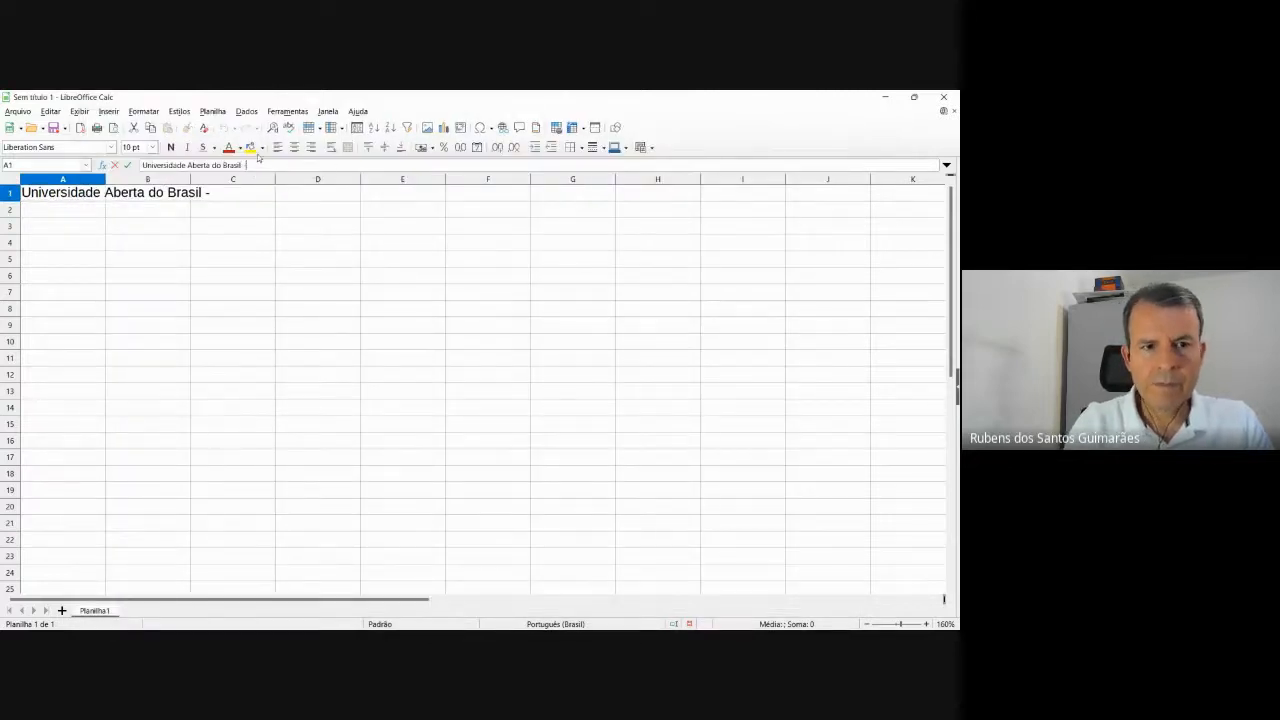
{"action": "type", "text": " UAB"}
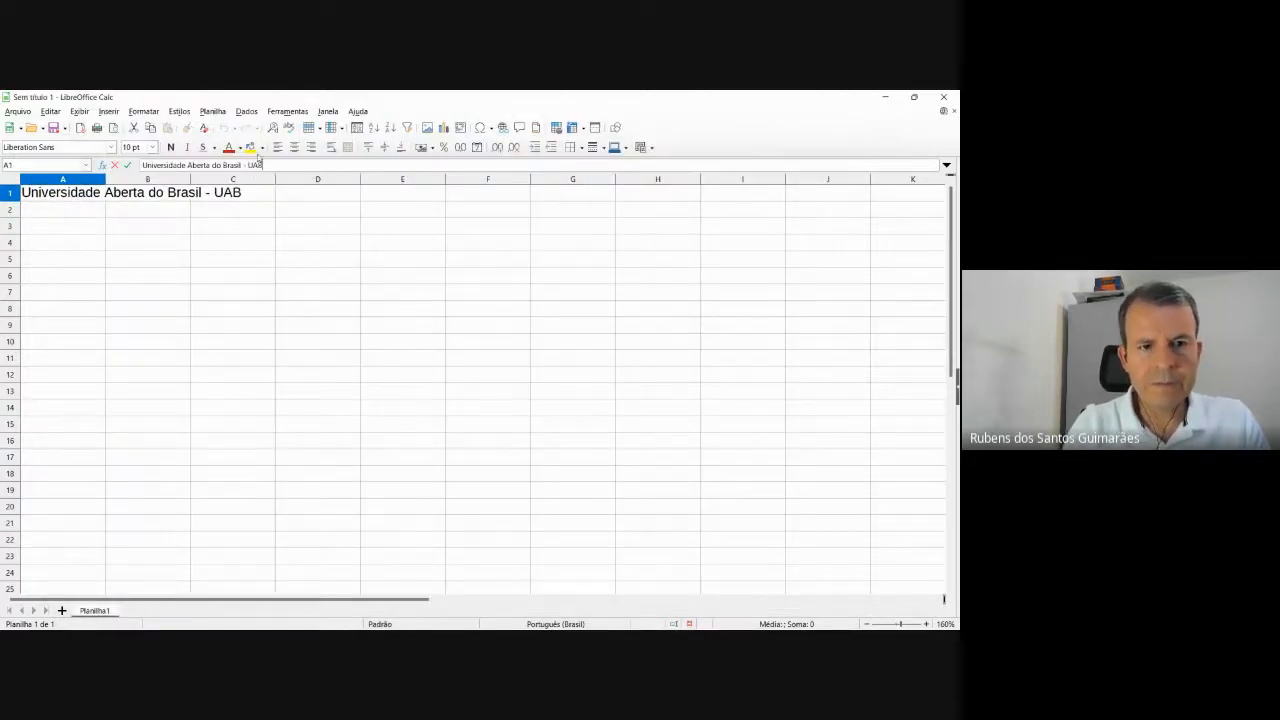
{"action": "type", "text": " -"}
{"action": "key", "text": "alt+Tab"}
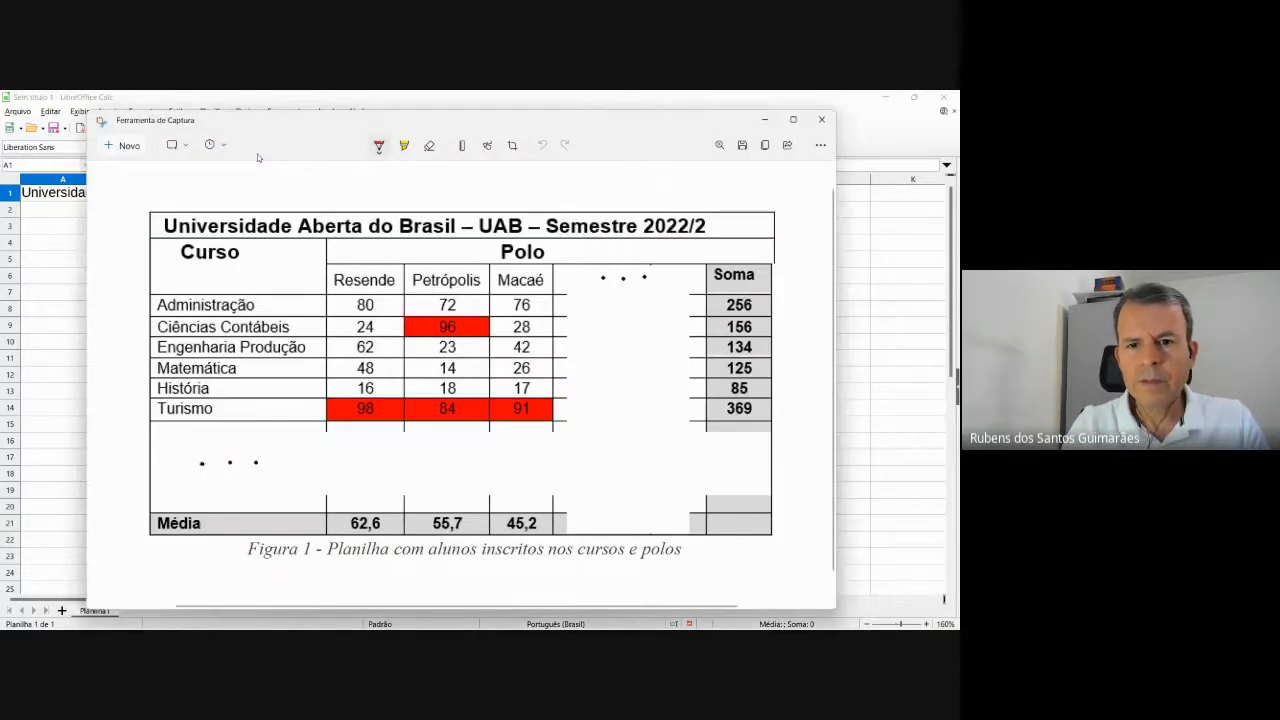
{"action": "key", "text": "alt+Tab"}
{"action": "type", "text": "Semes"}
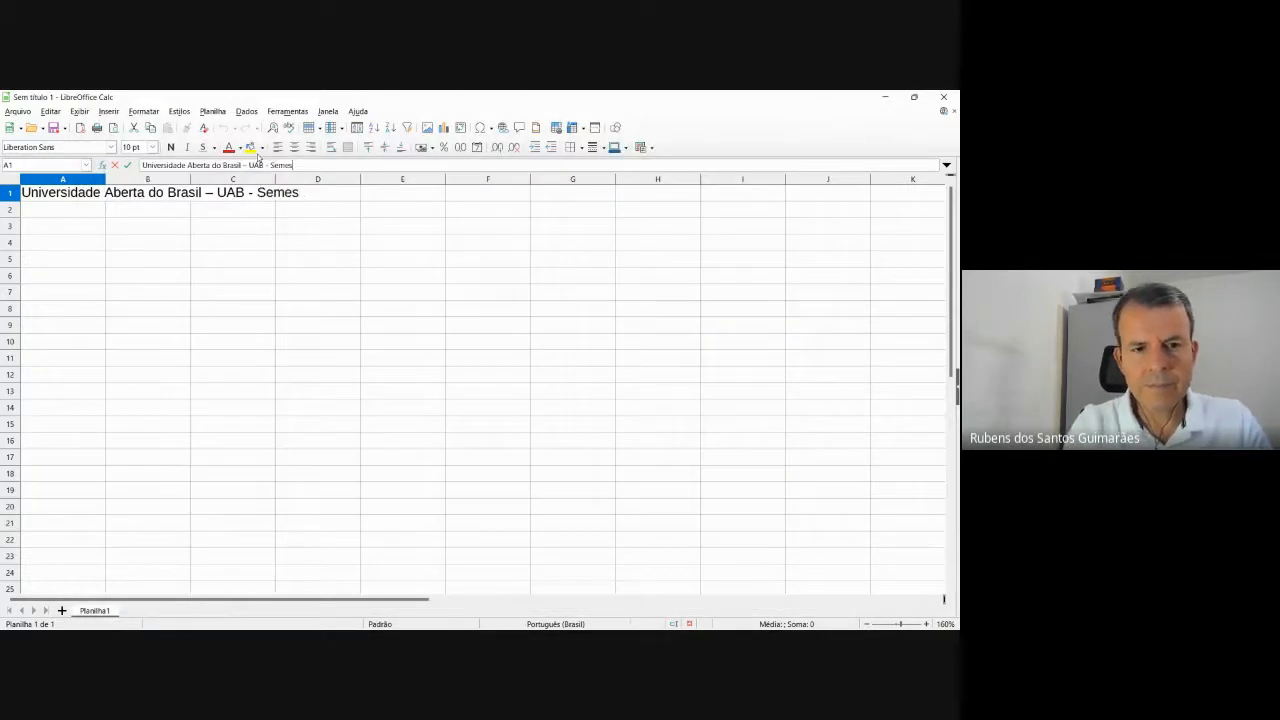
{"action": "type", "text": "tre 2022"}
{"action": "key", "text": "alt+Tab"}
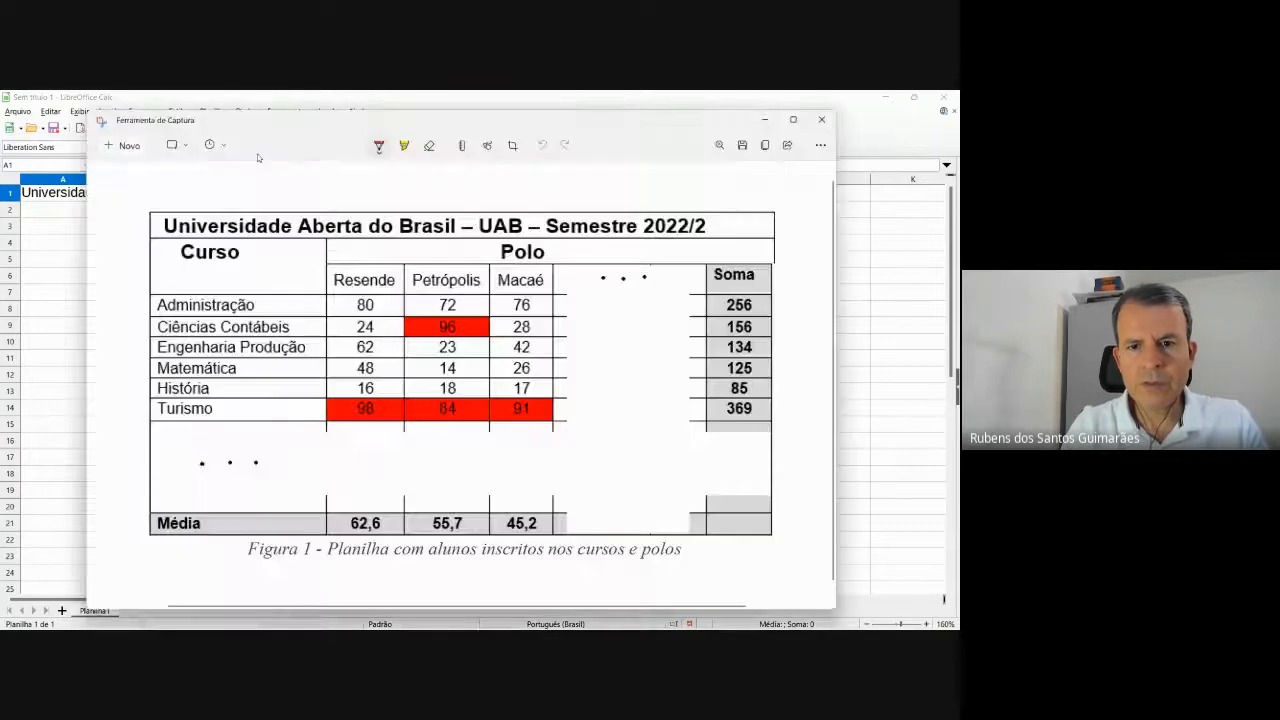
{"action": "key", "text": "alt+Tab"}
{"action": "type", "text": "/2"}
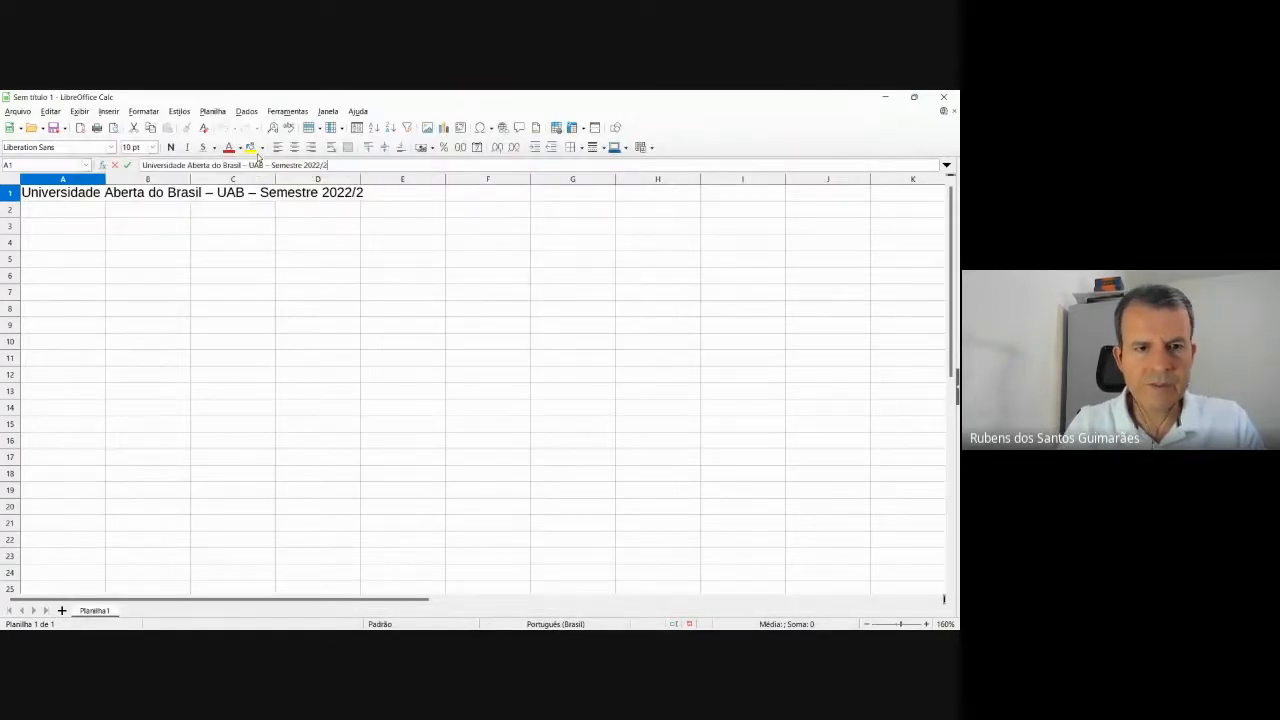
{"action": "left_click", "coordinate": [57, 211]}
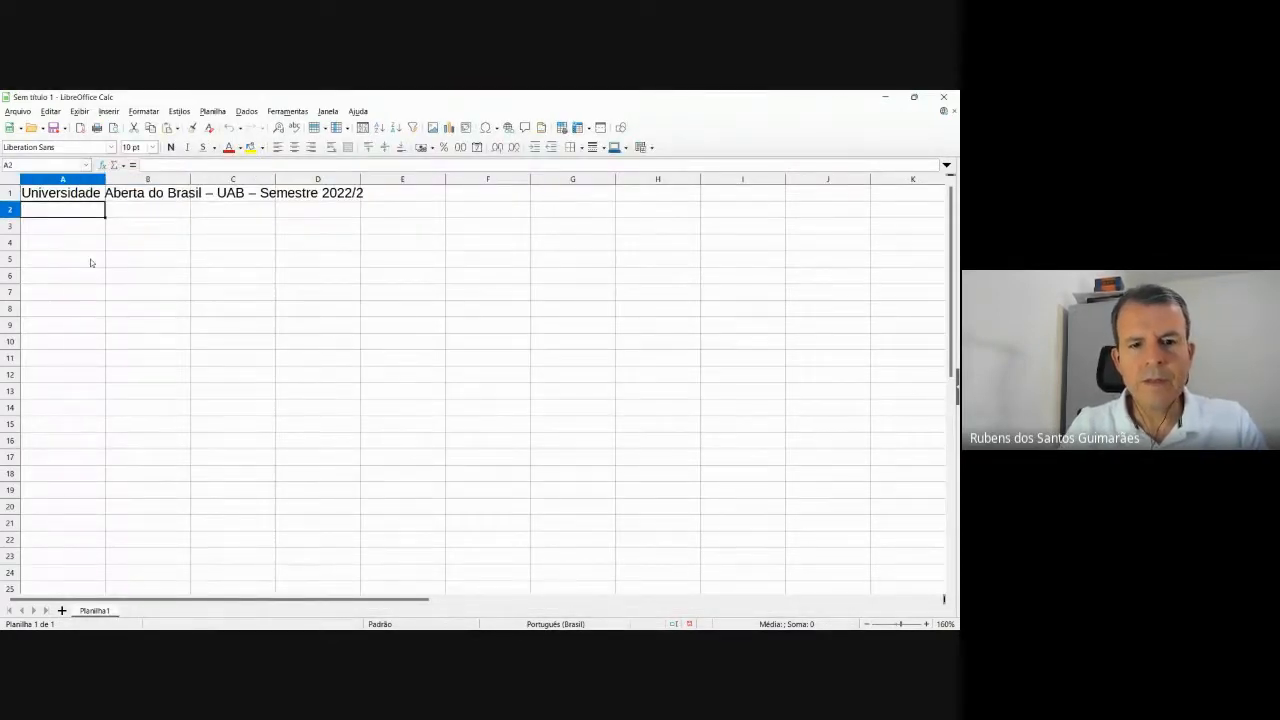
Enter the headers Curso in A2 and Polo in B2.
{"action": "key", "text": "alt+Tab"}
{"action": "key", "text": "alt+Tab"}
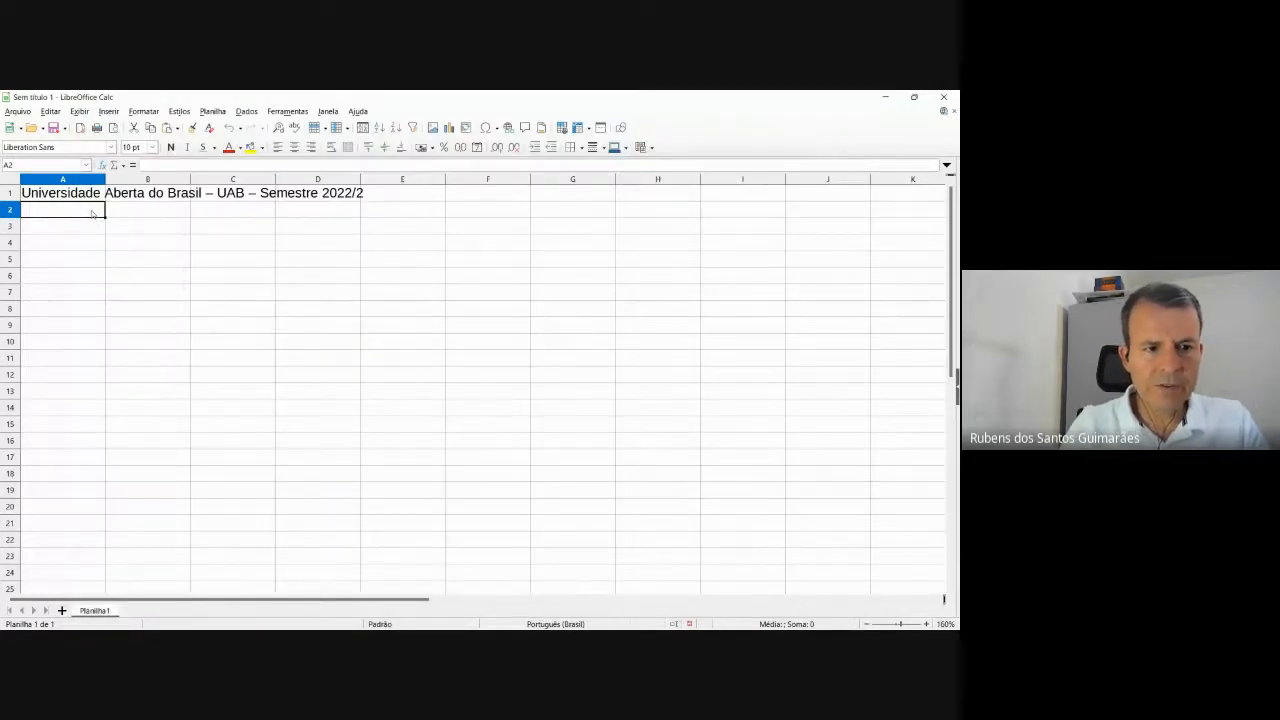
{"action": "type", "text": "Curso"}
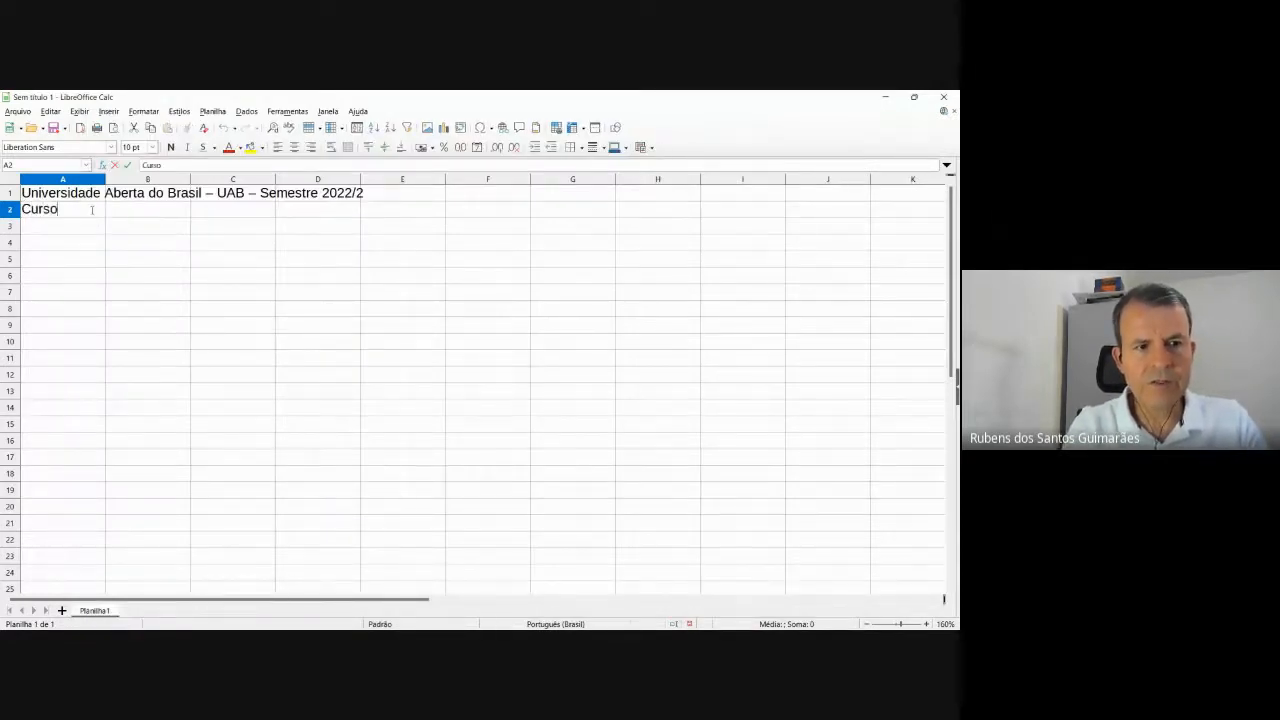
{"action": "key", "text": "Tab"}
{"action": "key", "text": "alt+Tab"}
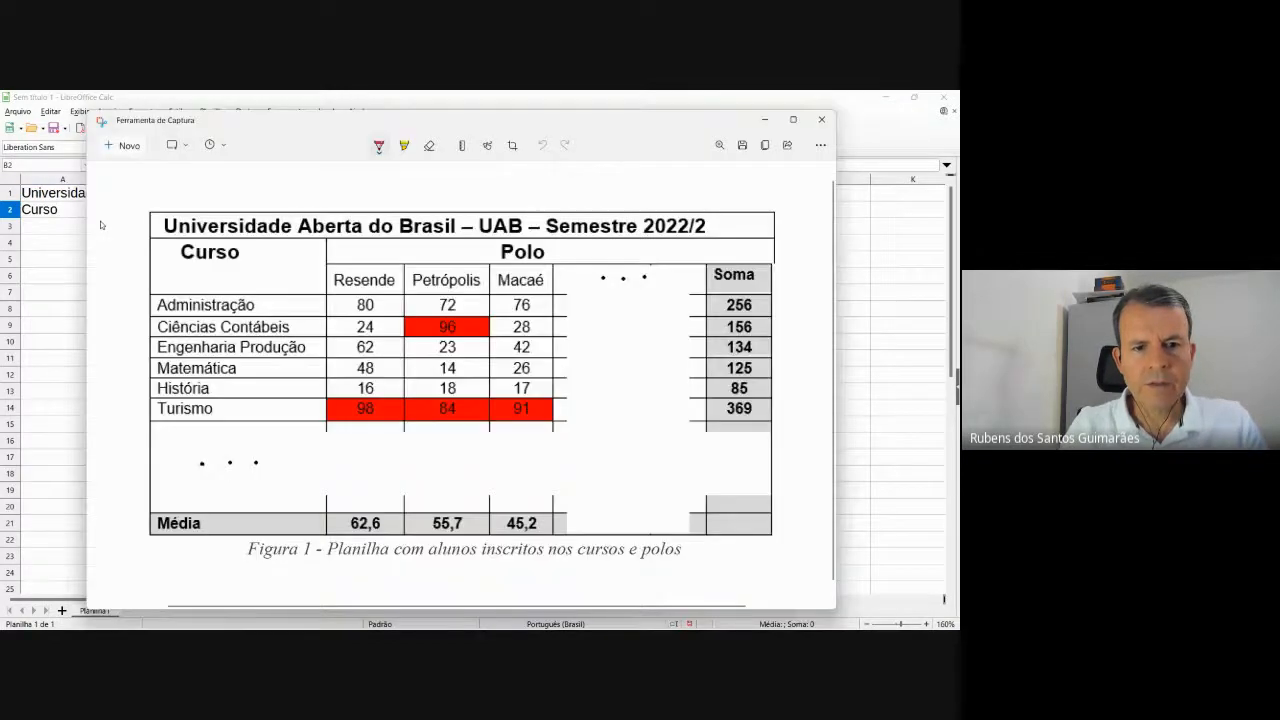
{"action": "key", "text": "alt+Tab"}
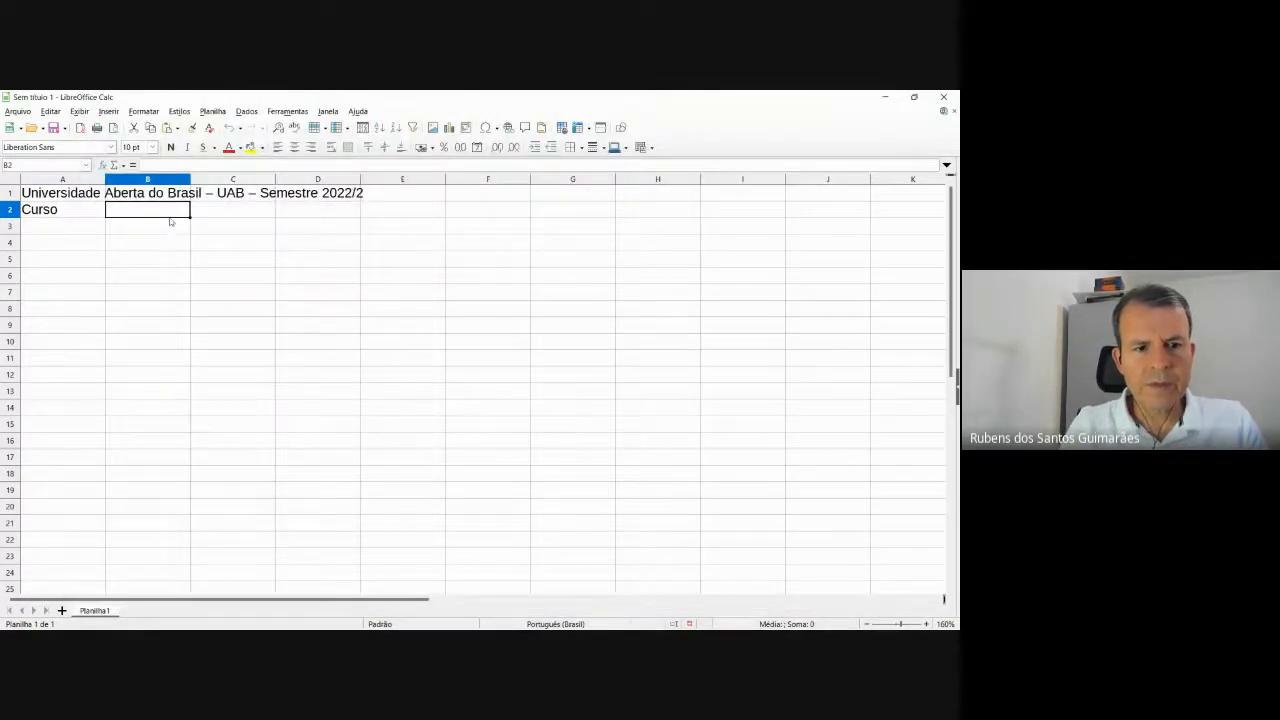
{"action": "key", "text": "alt+Tab"}
{"action": "key", "text": "alt+Tab"}
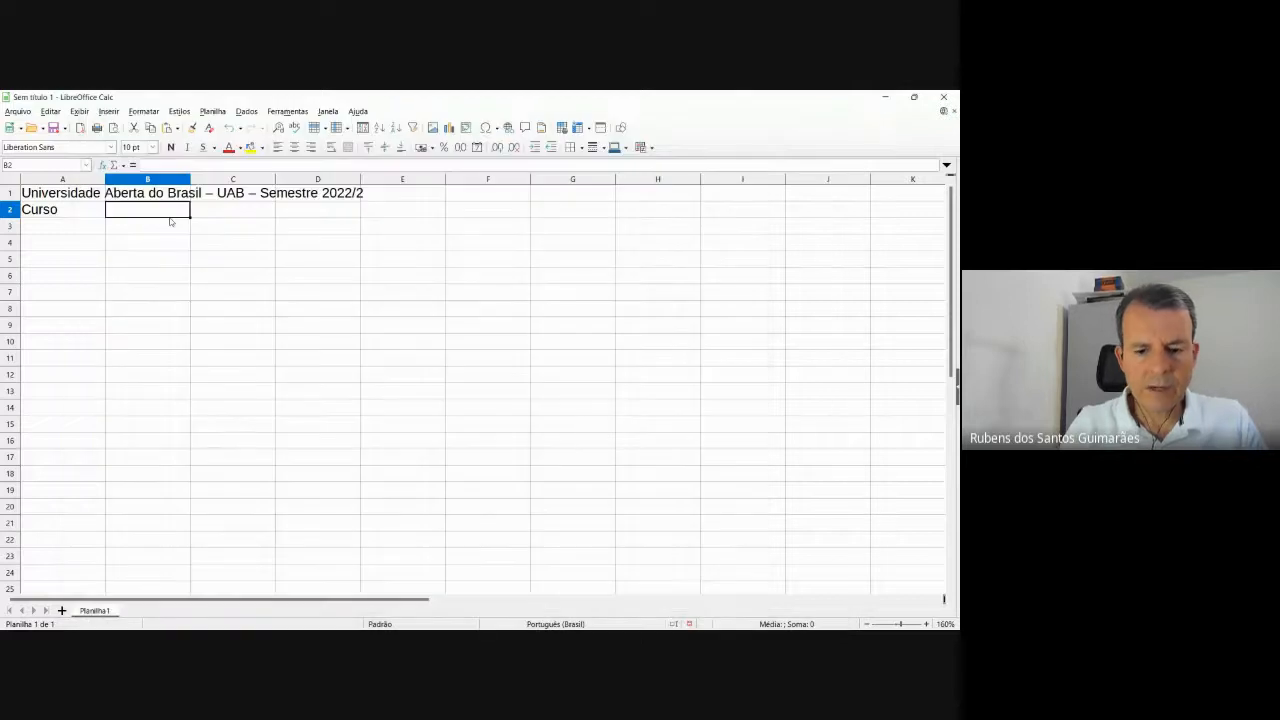
{"action": "type", "text": "Plo"}
{"action": "key", "text": "BackSpace"}
{"action": "key", "text": "BackSpace"}
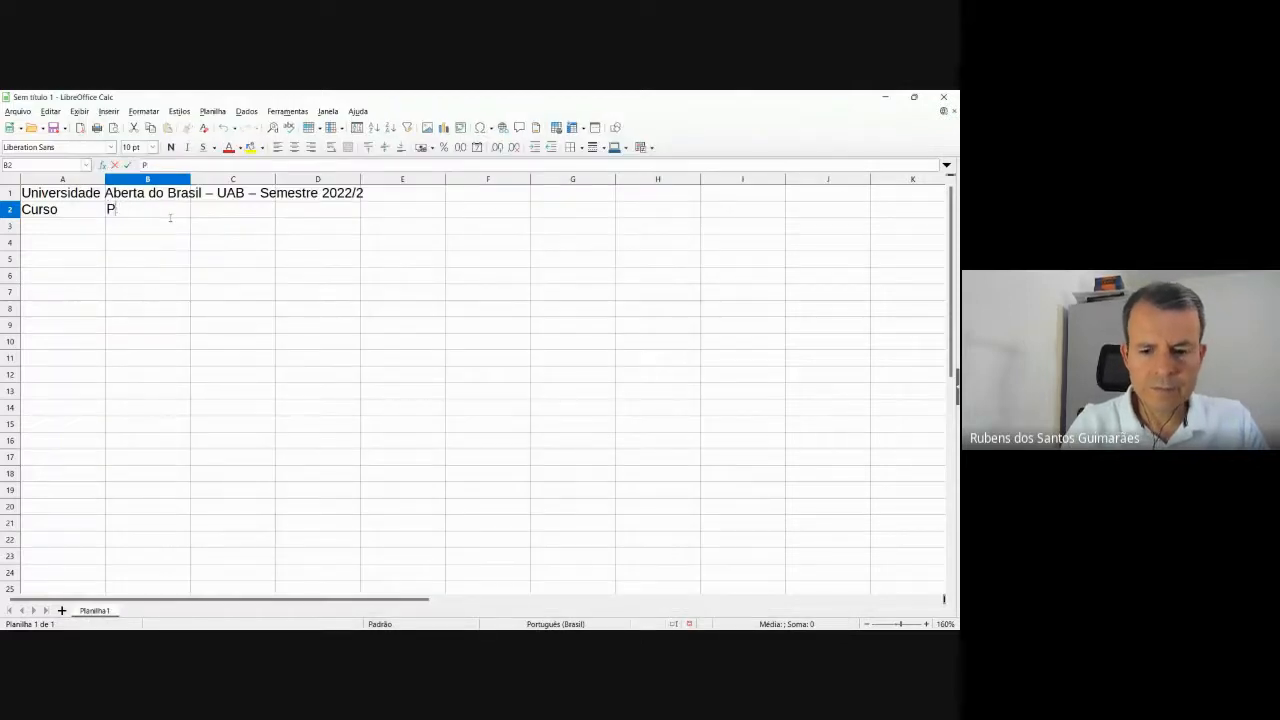
{"action": "type", "text": "olo"}
{"action": "key", "text": "Tab"}
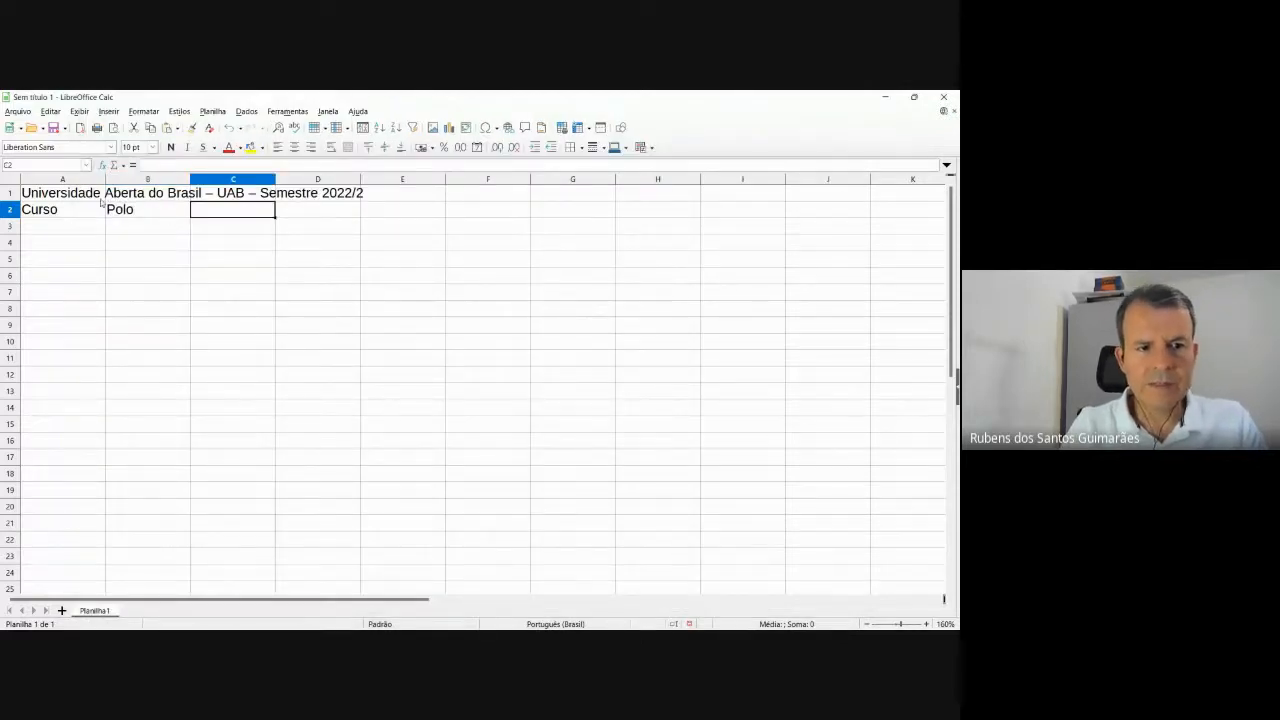
Type the campuses Resende in B3 and Petrópolis in C3.
{"action": "key", "text": "alt+Tab"}
{"action": "key", "text": "alt+Tab"}
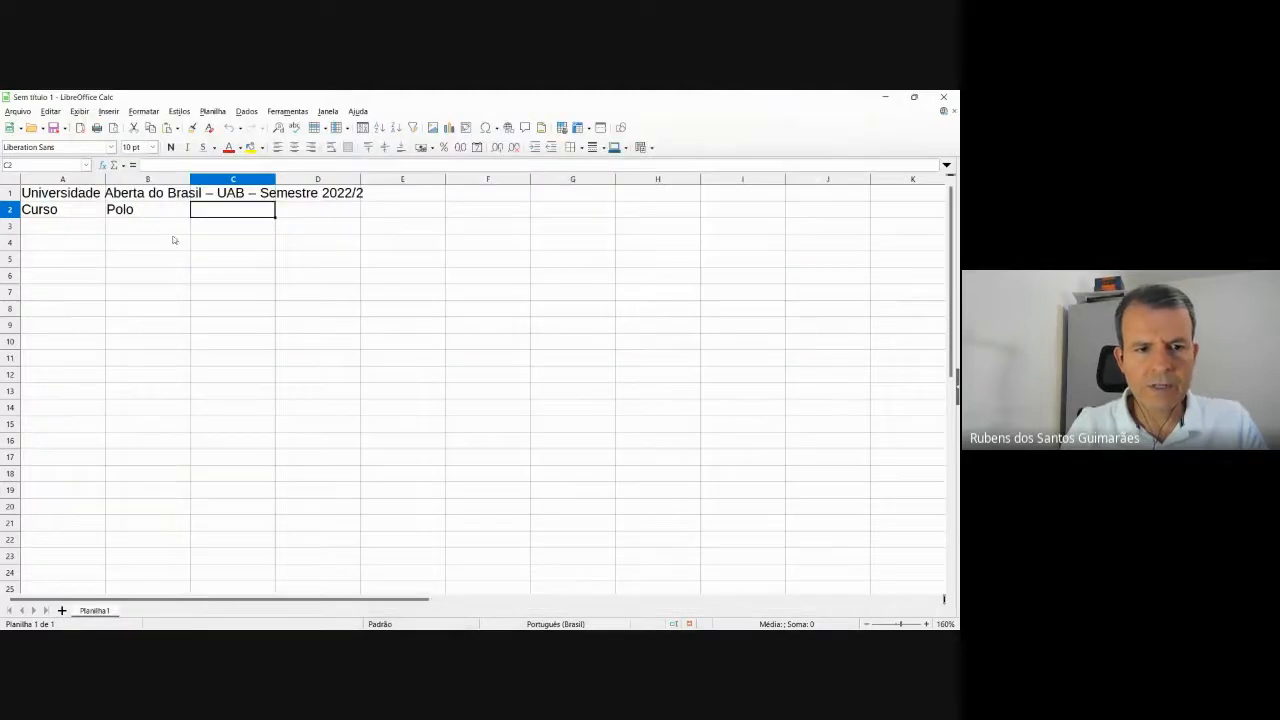
{"action": "left_click", "coordinate": [158, 232]}
{"action": "key", "text": "alt+Tab"}
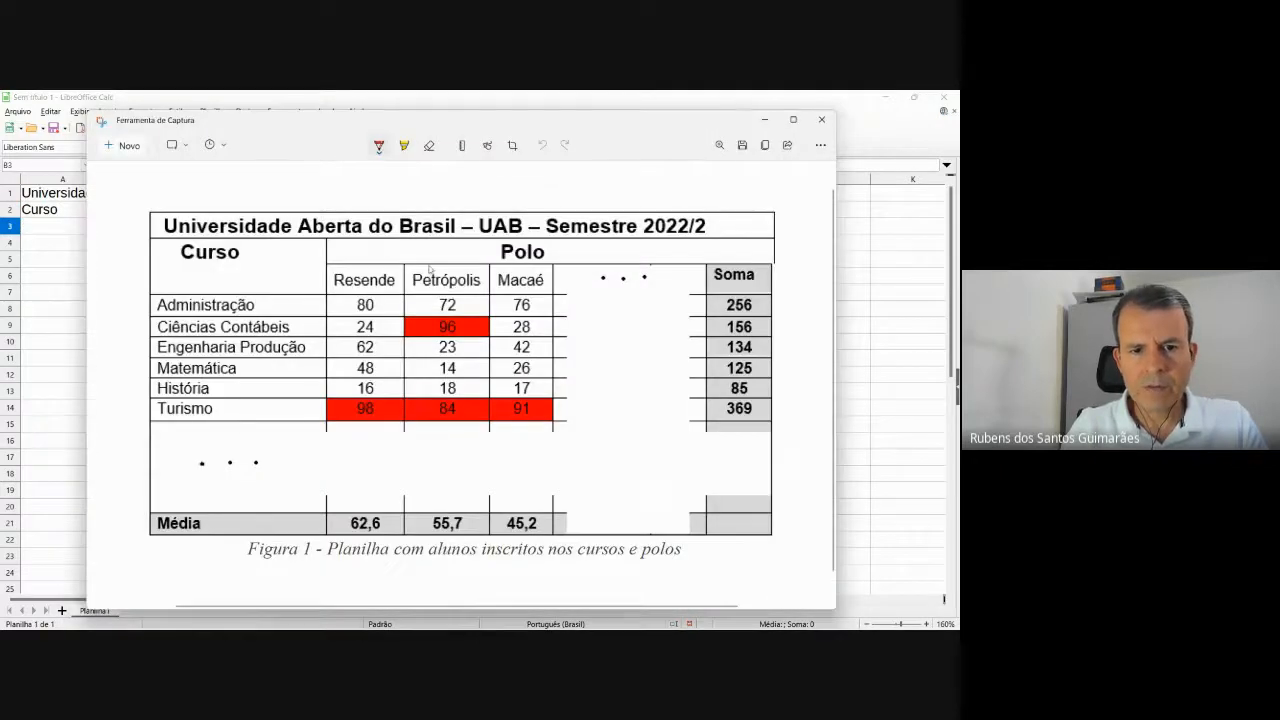
{"action": "key", "text": "alt+Tab"}
{"action": "type", "text": "Res"}
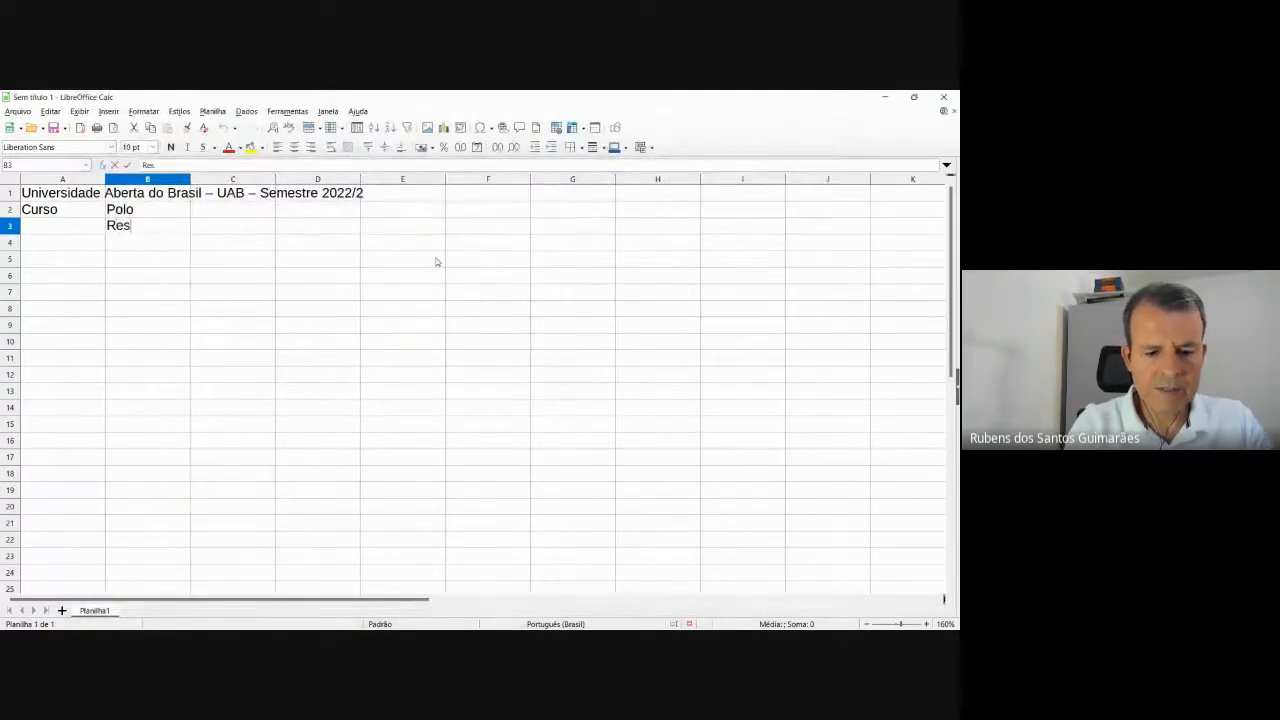
{"action": "type", "text": "ende"}
{"action": "key", "text": "Tab"}
{"action": "key", "text": "alt+Tab"}
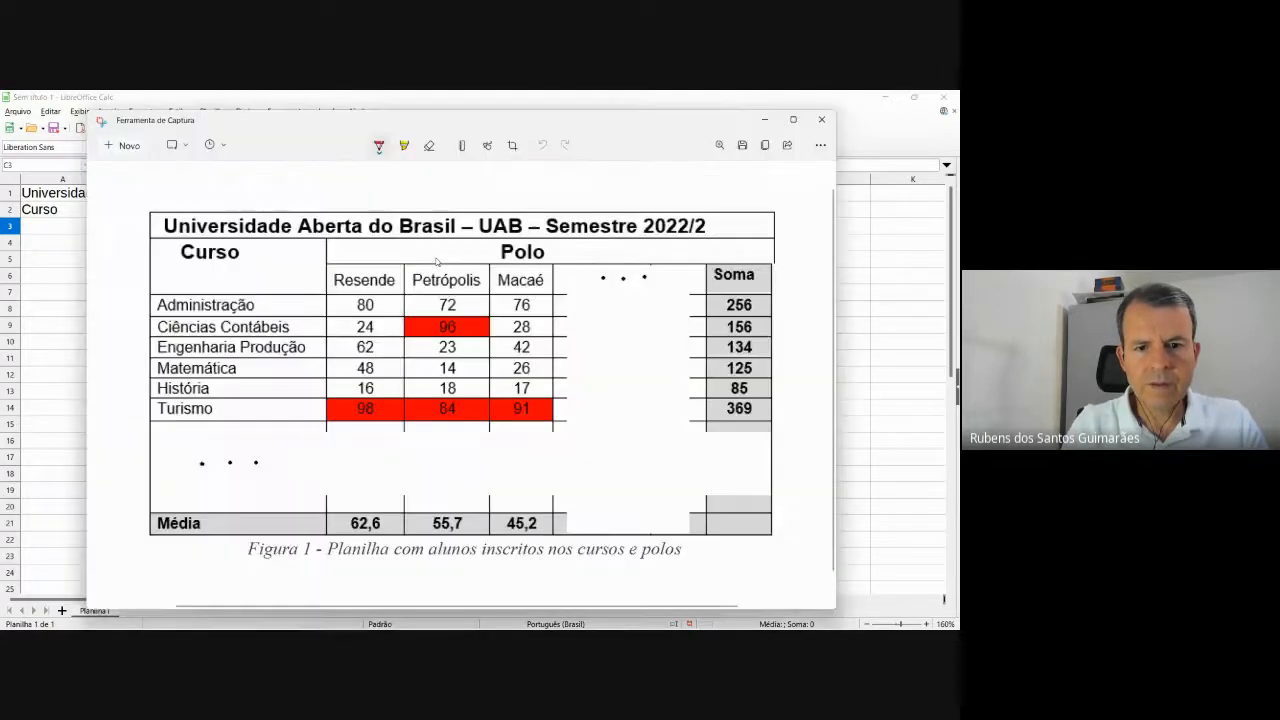
{"action": "key", "text": "alt+Tab"}
{"action": "type", "text": "Petr"}
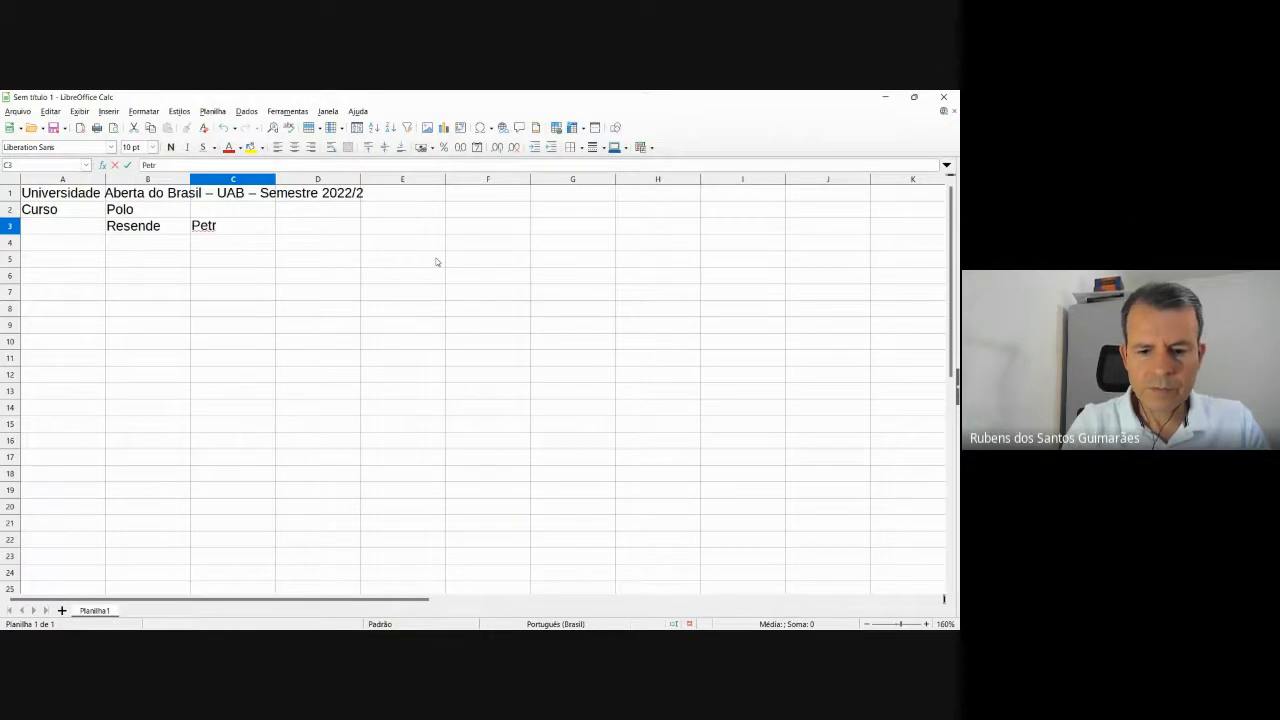
{"action": "type", "text": "[ópolis"}
{"action": "key", "text": "Tab"}
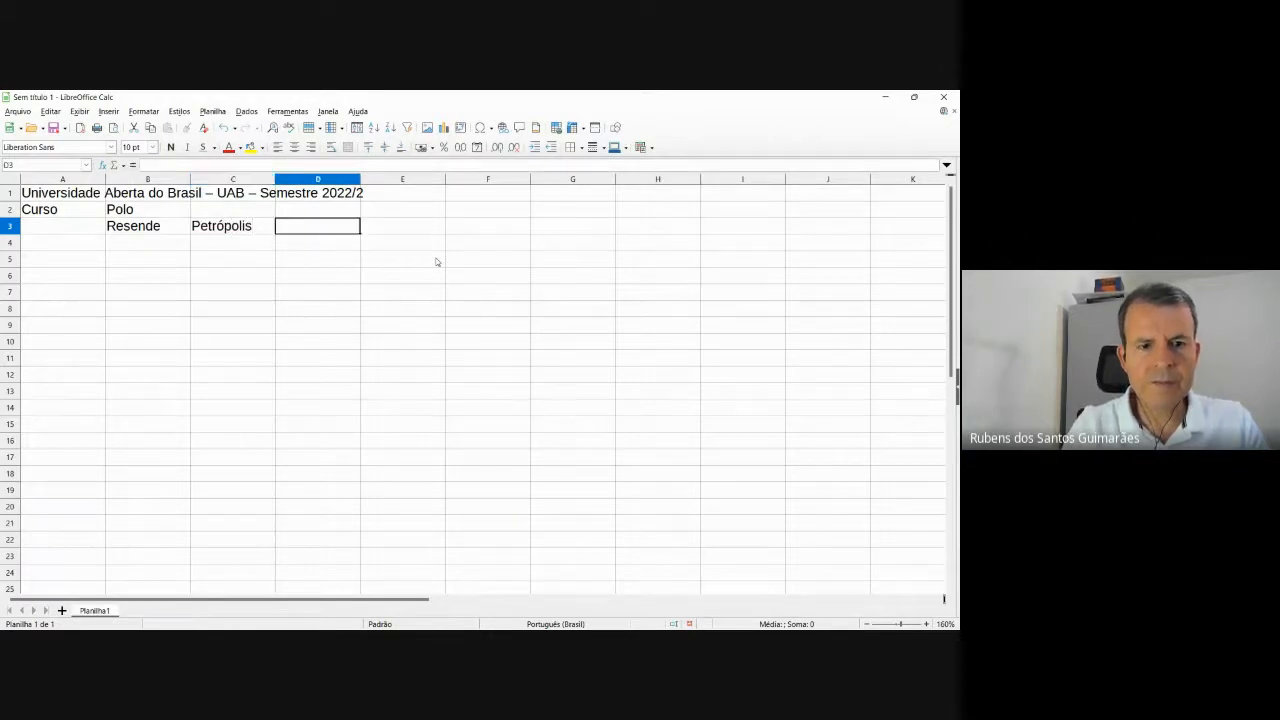
Add Macaé in D3 and Volta Redonda in E3, then autofit column E.
{"action": "key", "text": "alt+Tab"}
{"action": "key", "text": "alt+Tab"}
{"action": "type", "text": "Ma"}
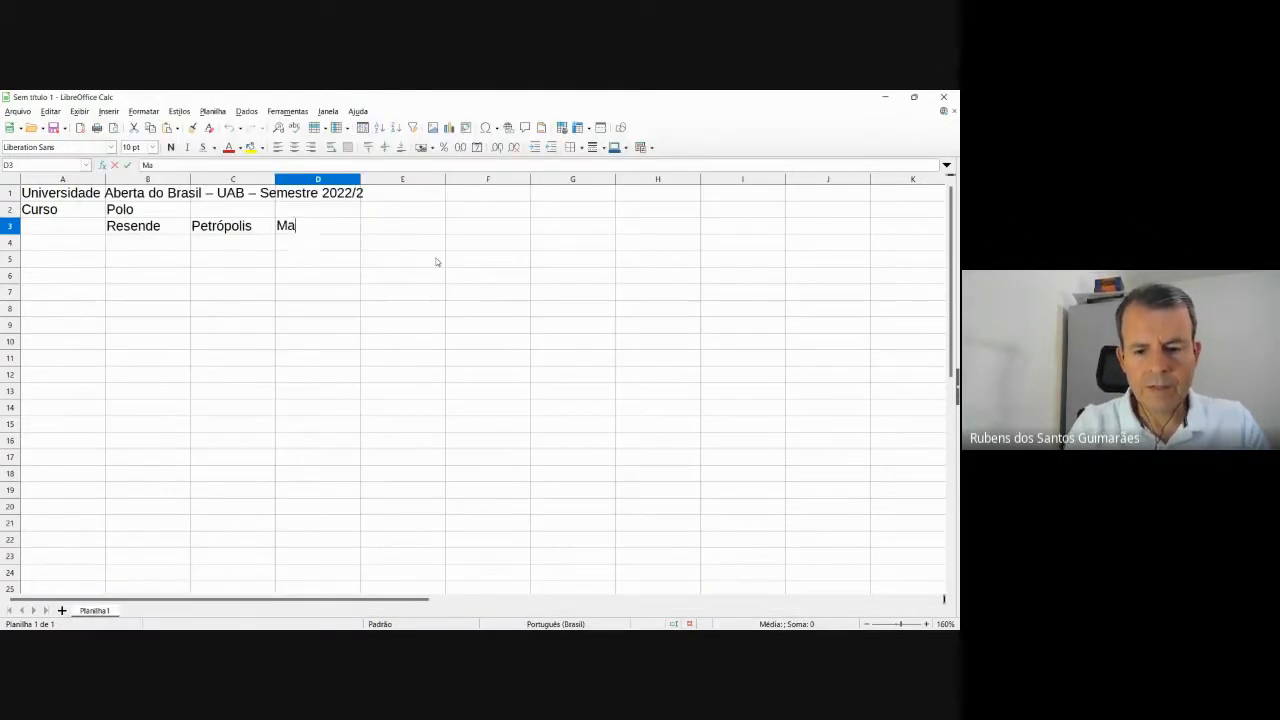
{"action": "type", "text": "caé"}
{"action": "key", "text": "Tab"}
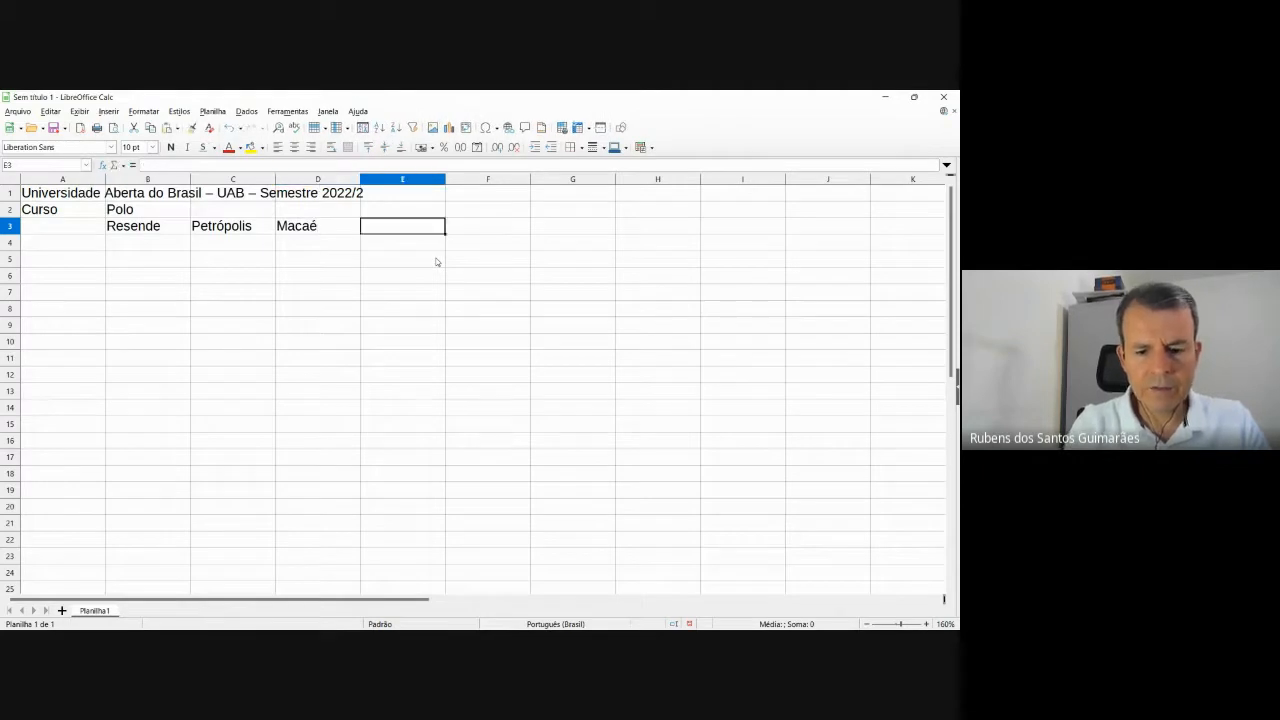
{"action": "type", "text": "Volta Redo"}
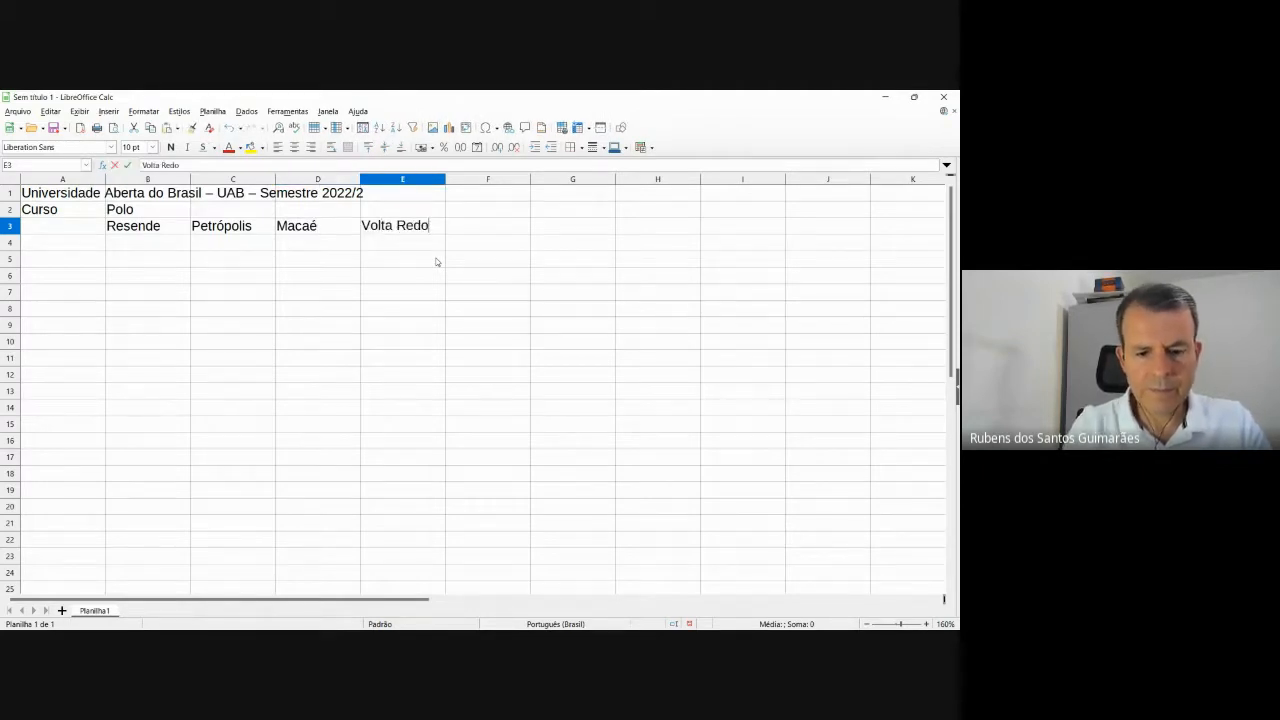
{"action": "type", "text": "nda"}
{"action": "key", "text": "Tab"}
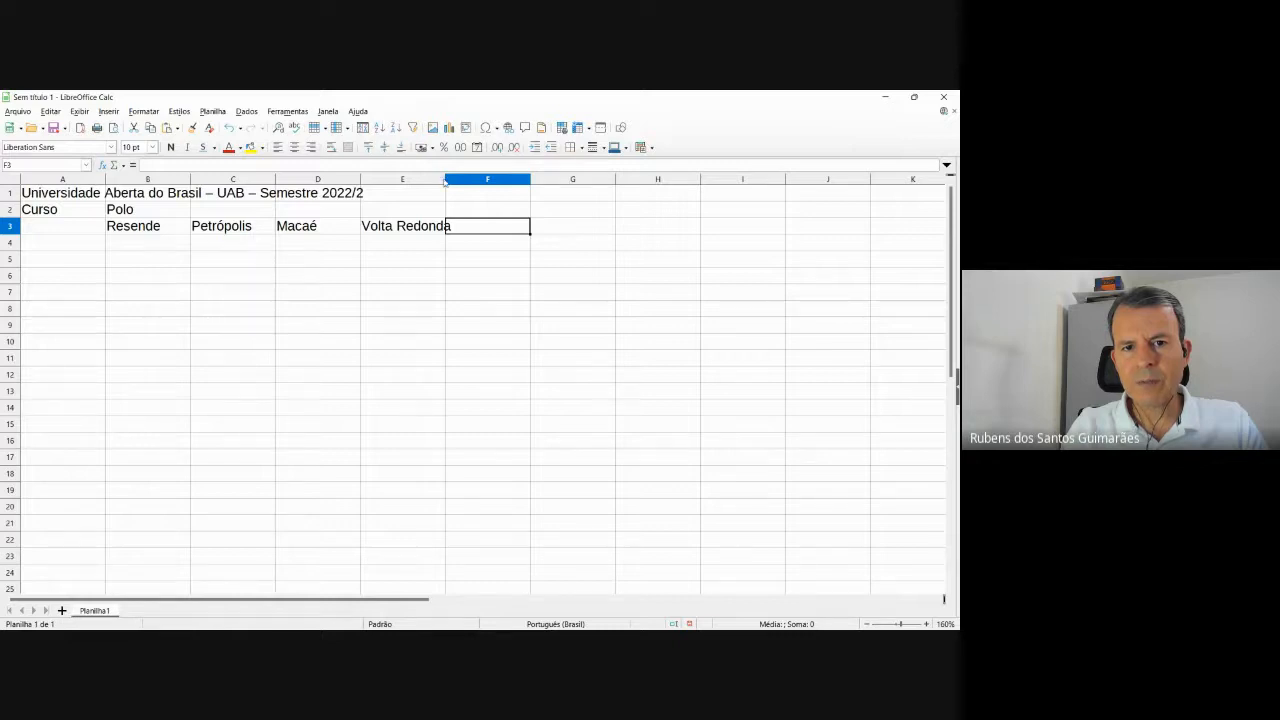
{"action": "double_click", "coordinate": [446, 181]}
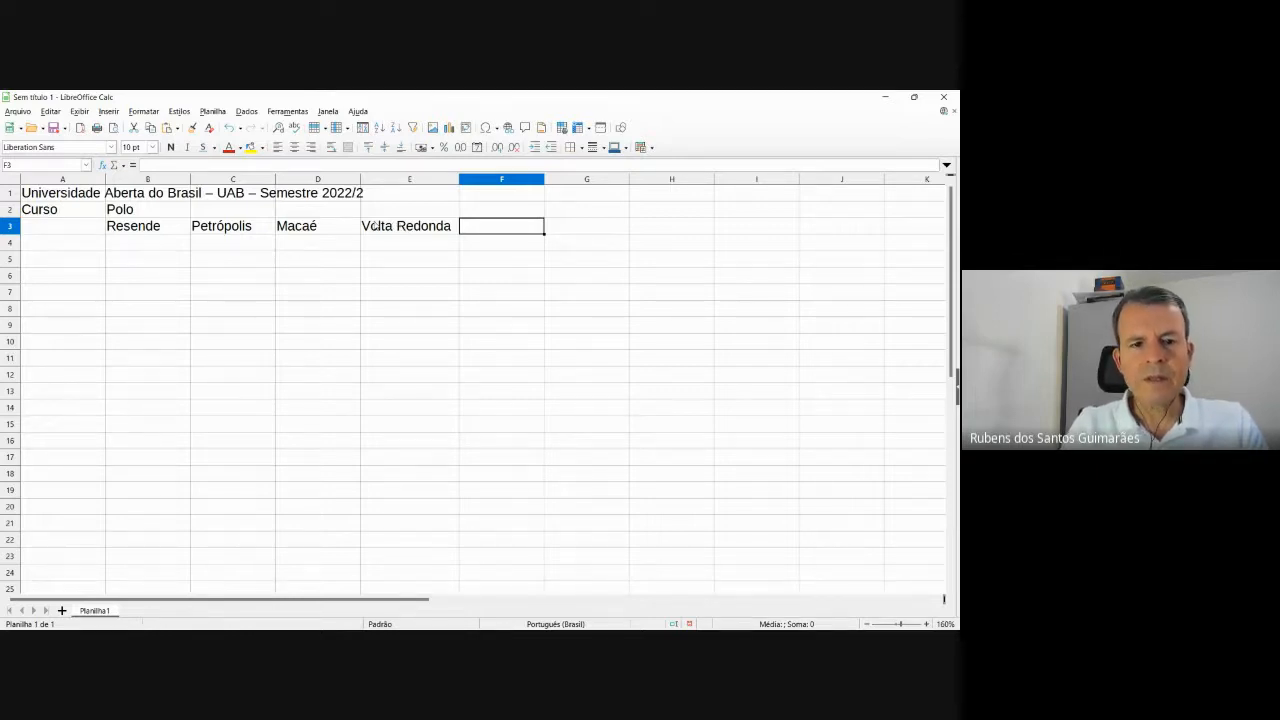
Merge and centre the Curso heading in A2 down across A2:A3.
{"action": "key", "text": "alt+Tab"}
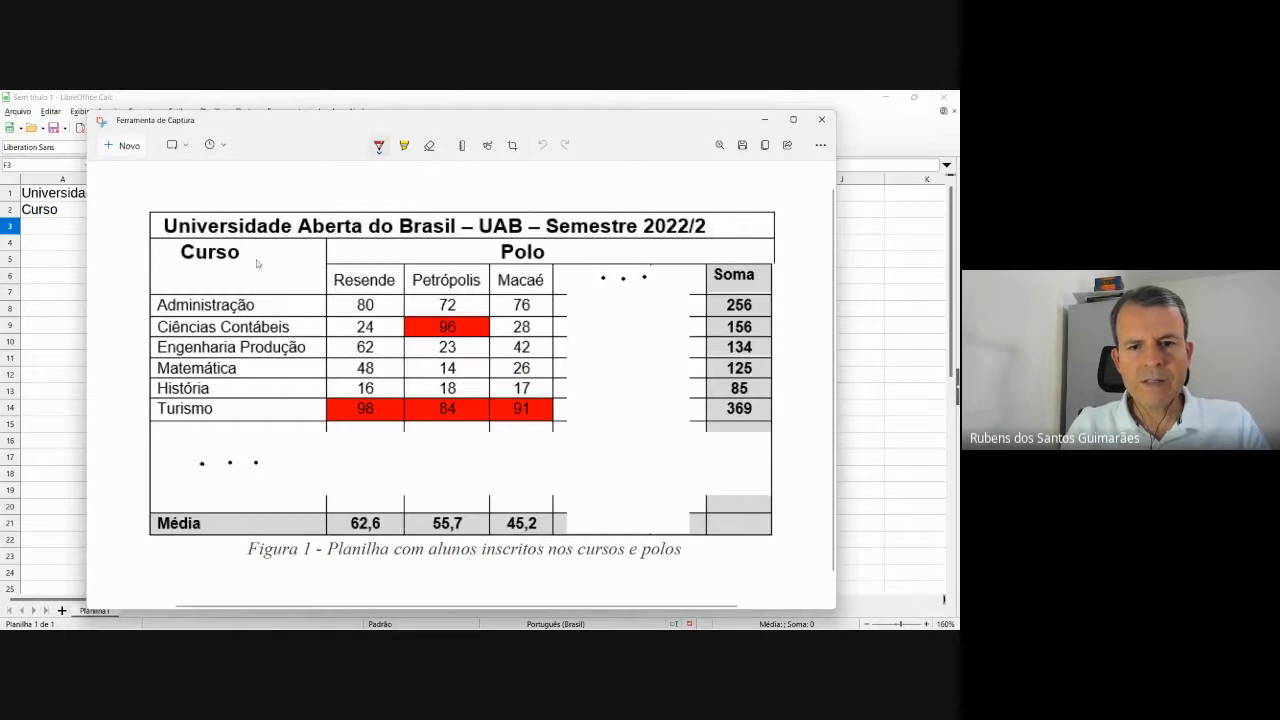
{"action": "key", "text": "alt"}
{"action": "key", "text": "alt+Tab"}
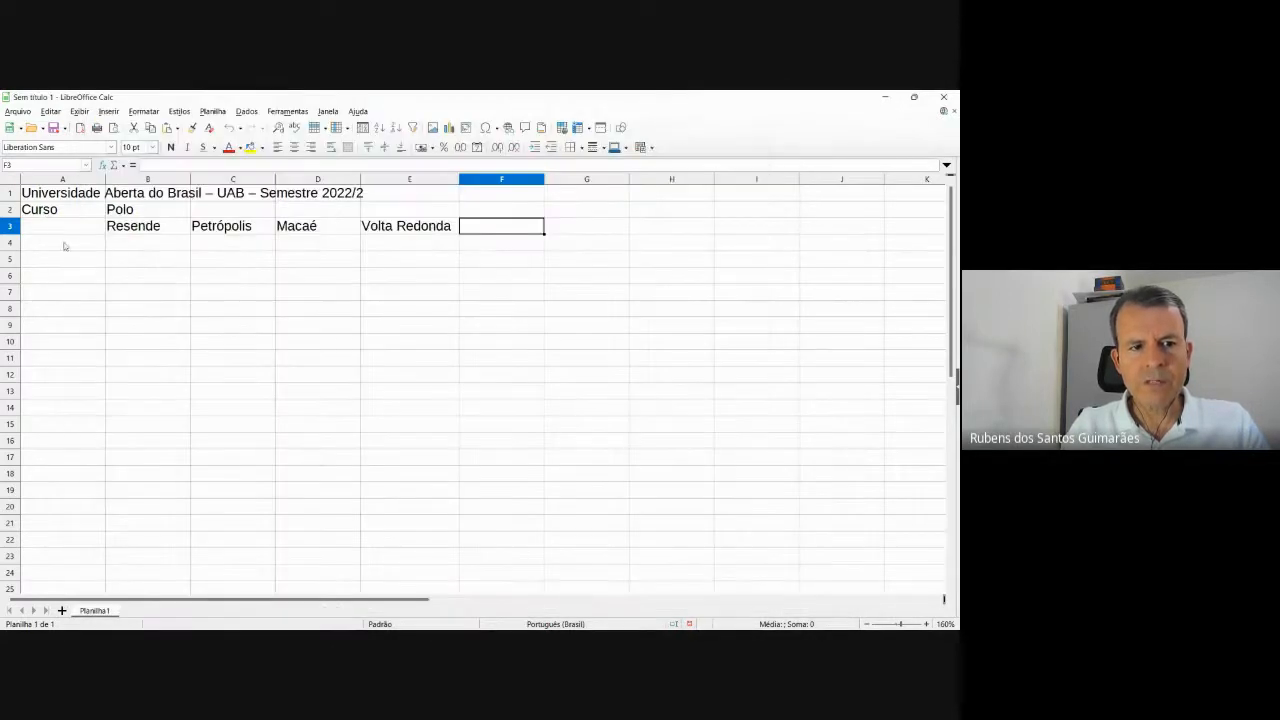
{"action": "key", "text": "alt+Tab"}
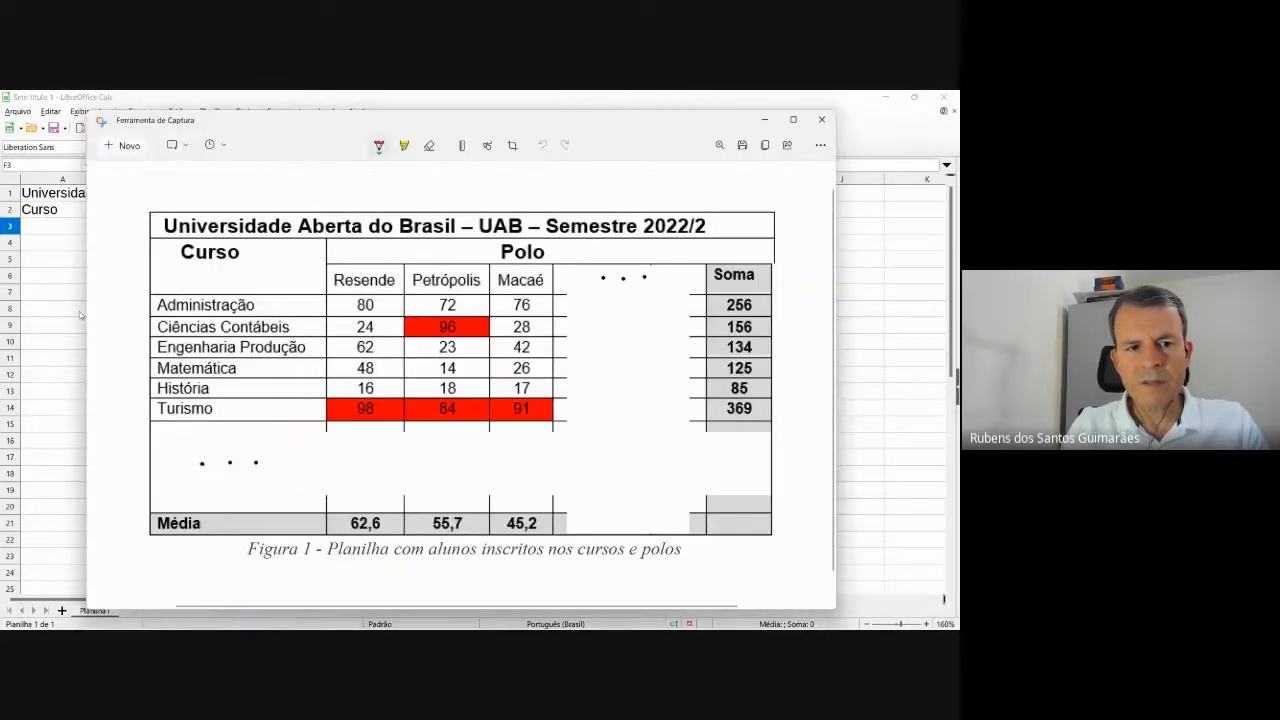
{"action": "key", "text": "alt+Tab"}
{"action": "left_click", "coordinate": [82, 213]}
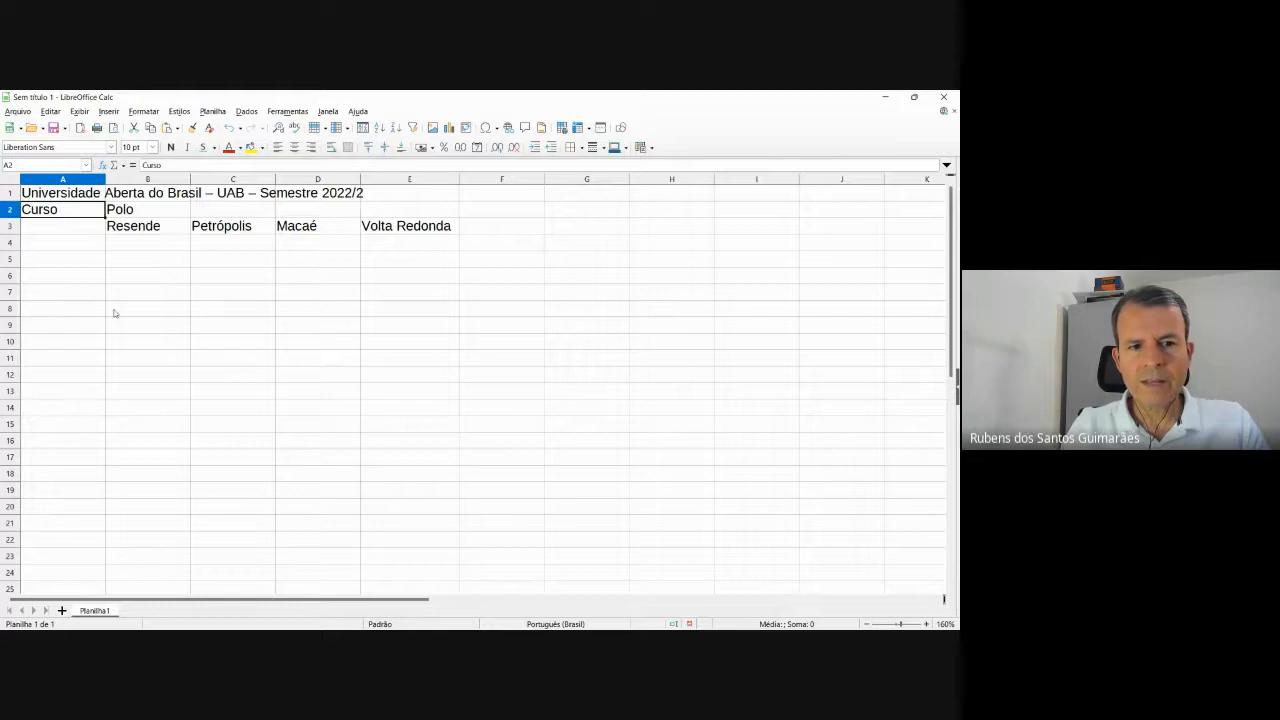
{"action": "key", "text": "alt+Tab"}
{"action": "key", "text": "alt+Tab"}
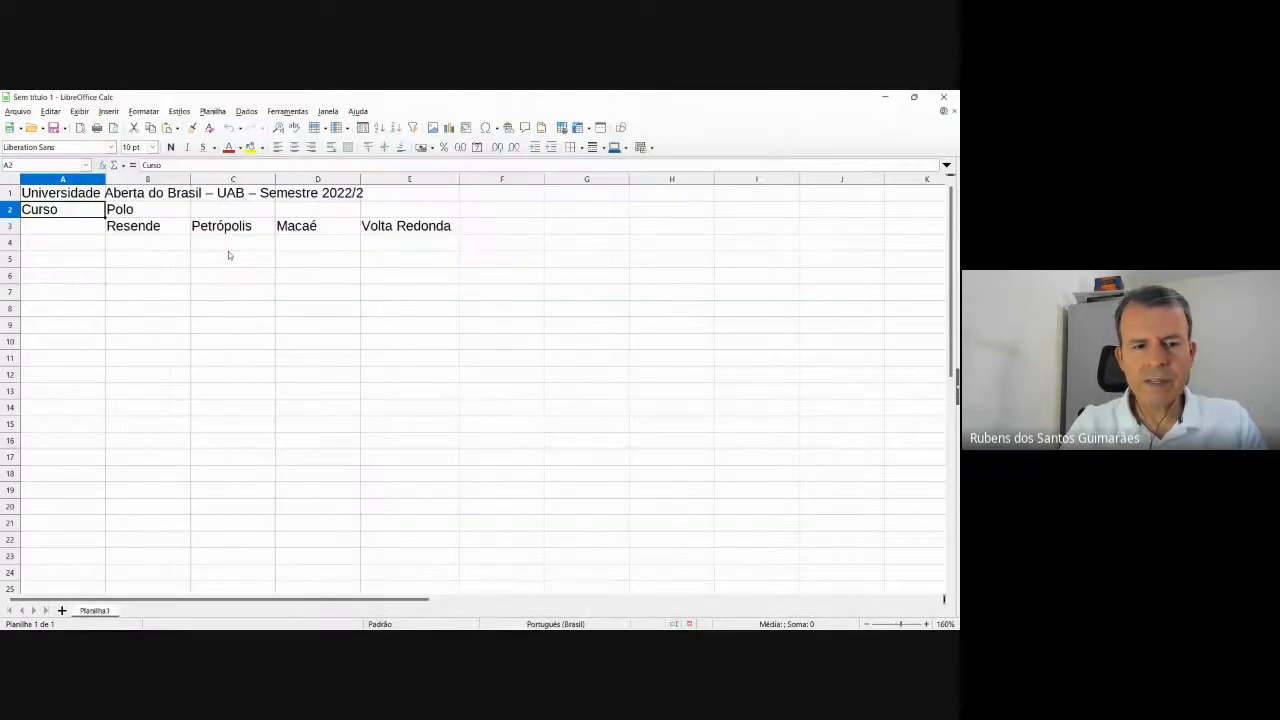
{"action": "key", "text": "shift+Down"}
{"action": "key", "text": "alt+Tab"}
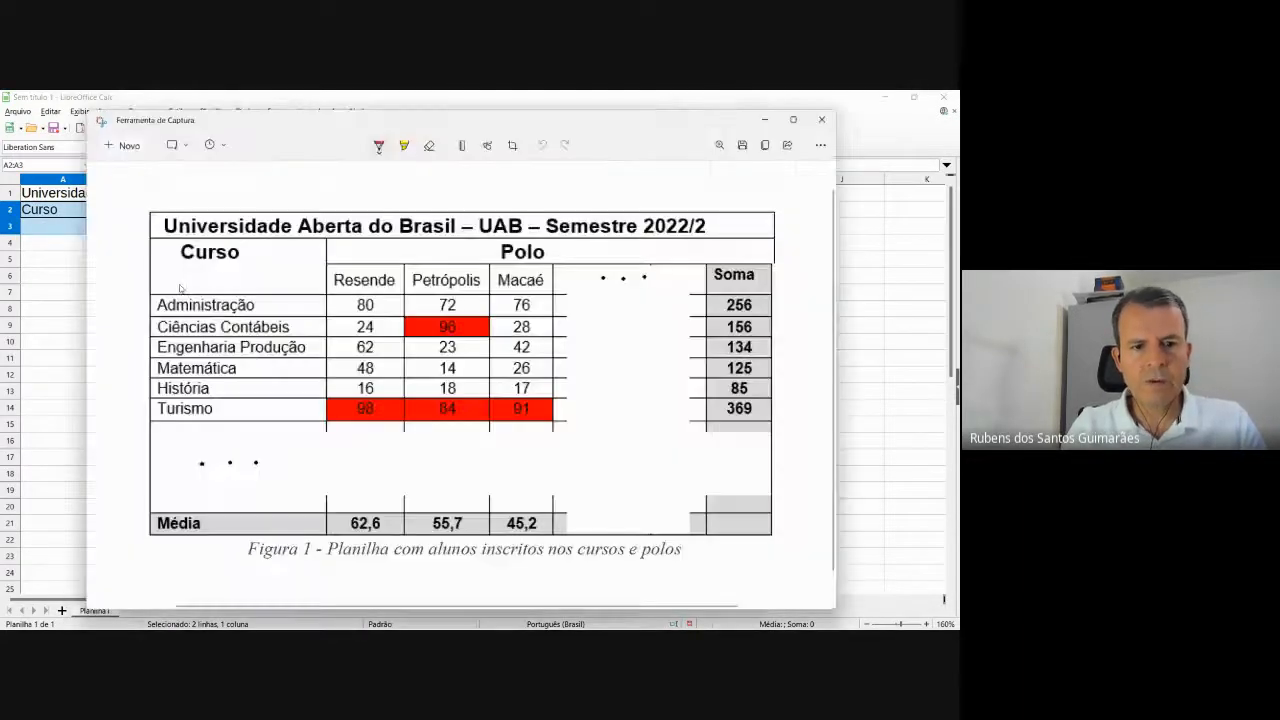
{"action": "key", "text": "alt+Tab"}
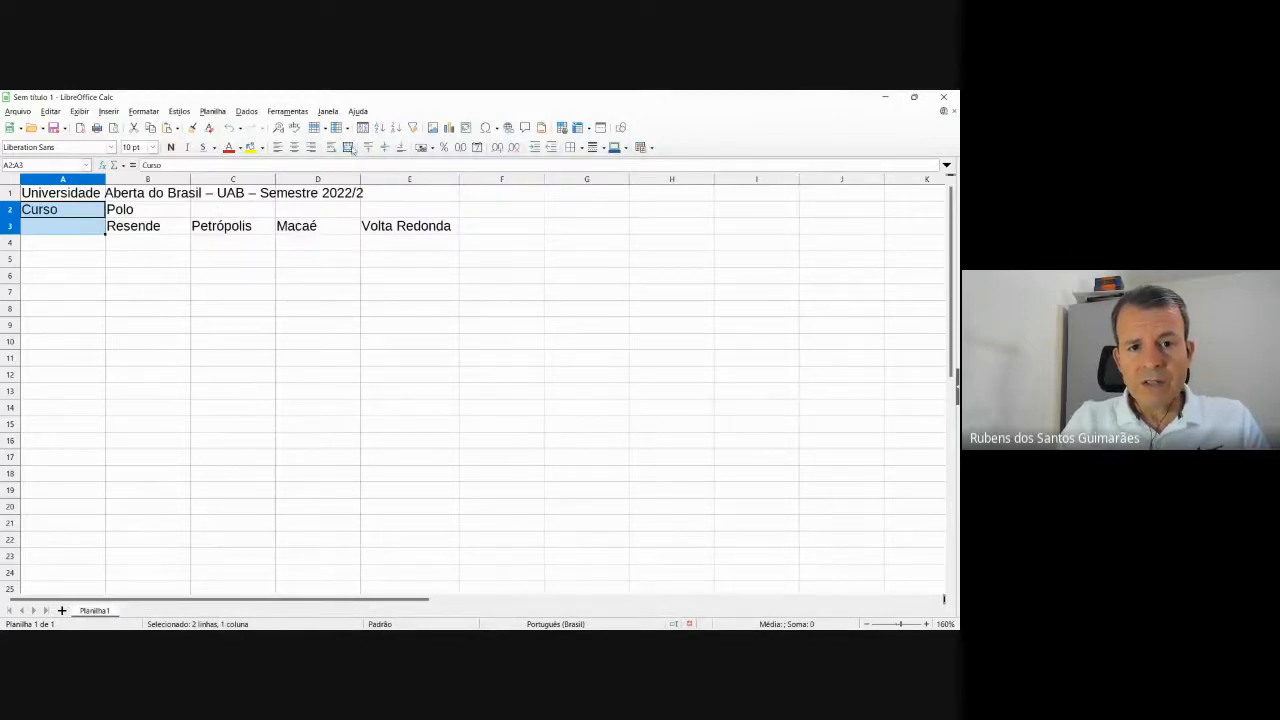
{"action": "left_click", "coordinate": [348, 148]}
{"action": "left_click", "coordinate": [281, 341]}
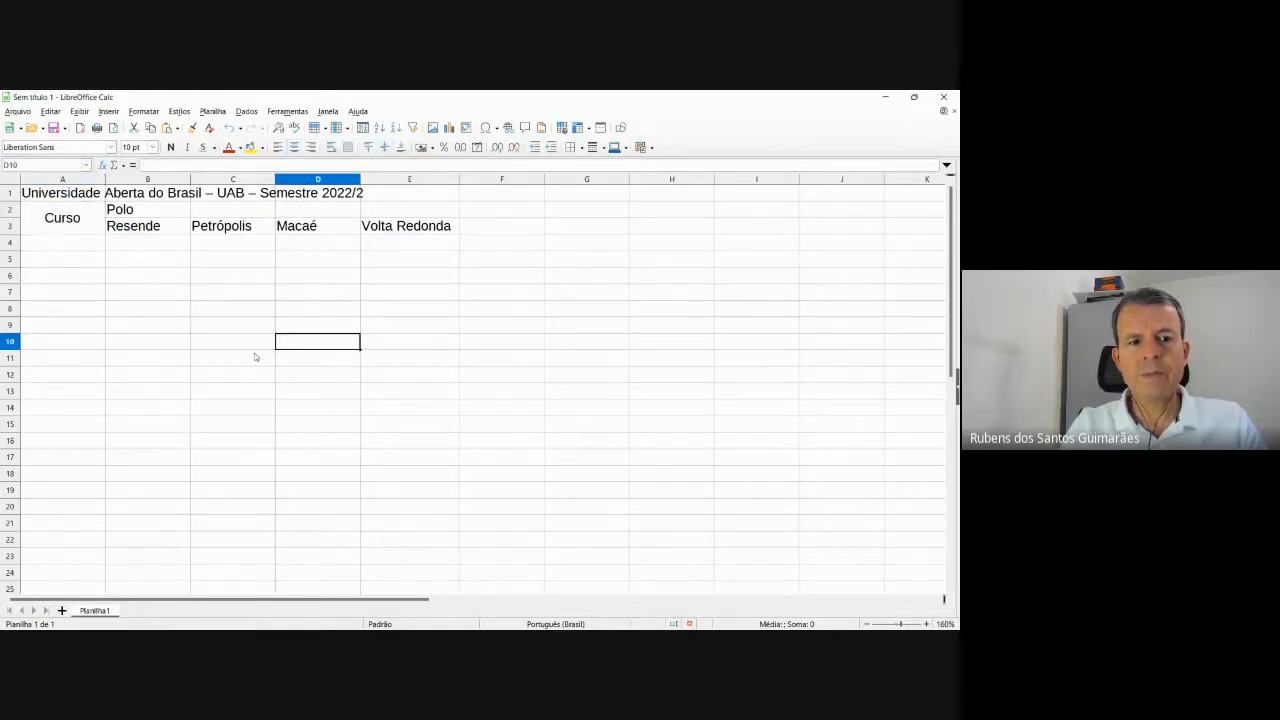
Select B2:E2 from the Polo heading, then bring up the open Acrobat PDF windows.
{"action": "key", "text": "alt+Tab"}
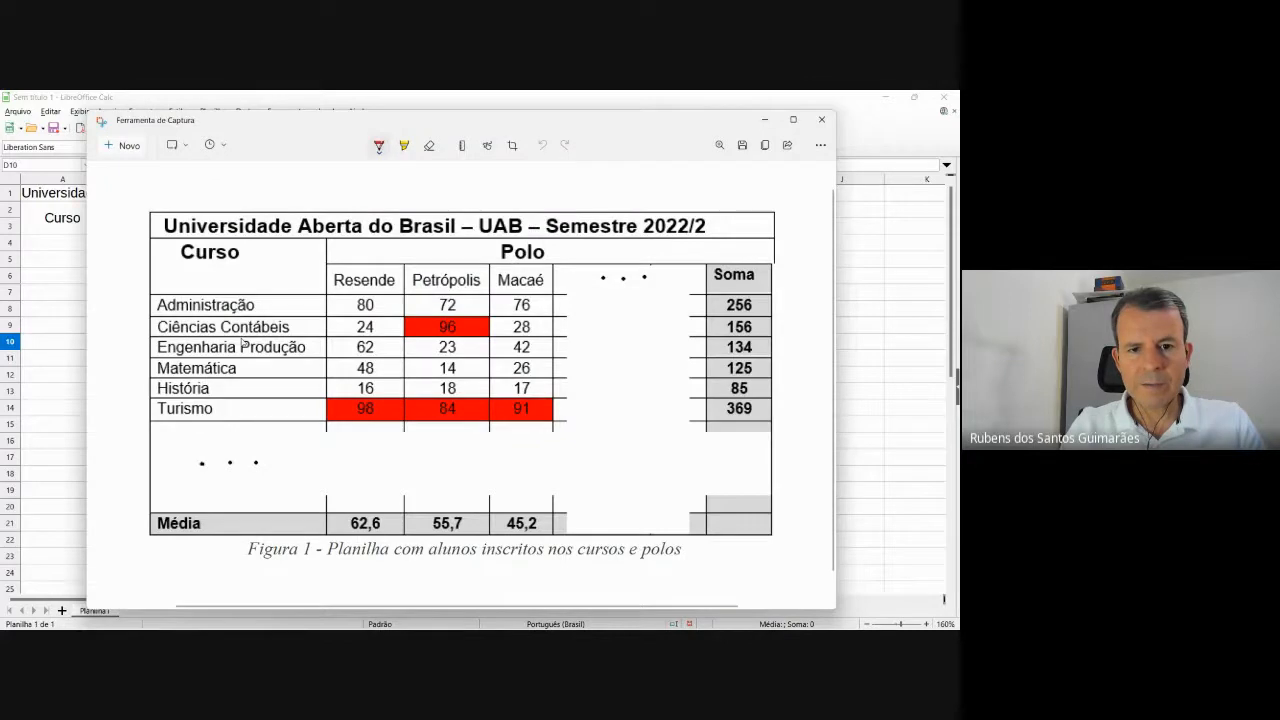
{"action": "key", "text": "alt+Tab"}
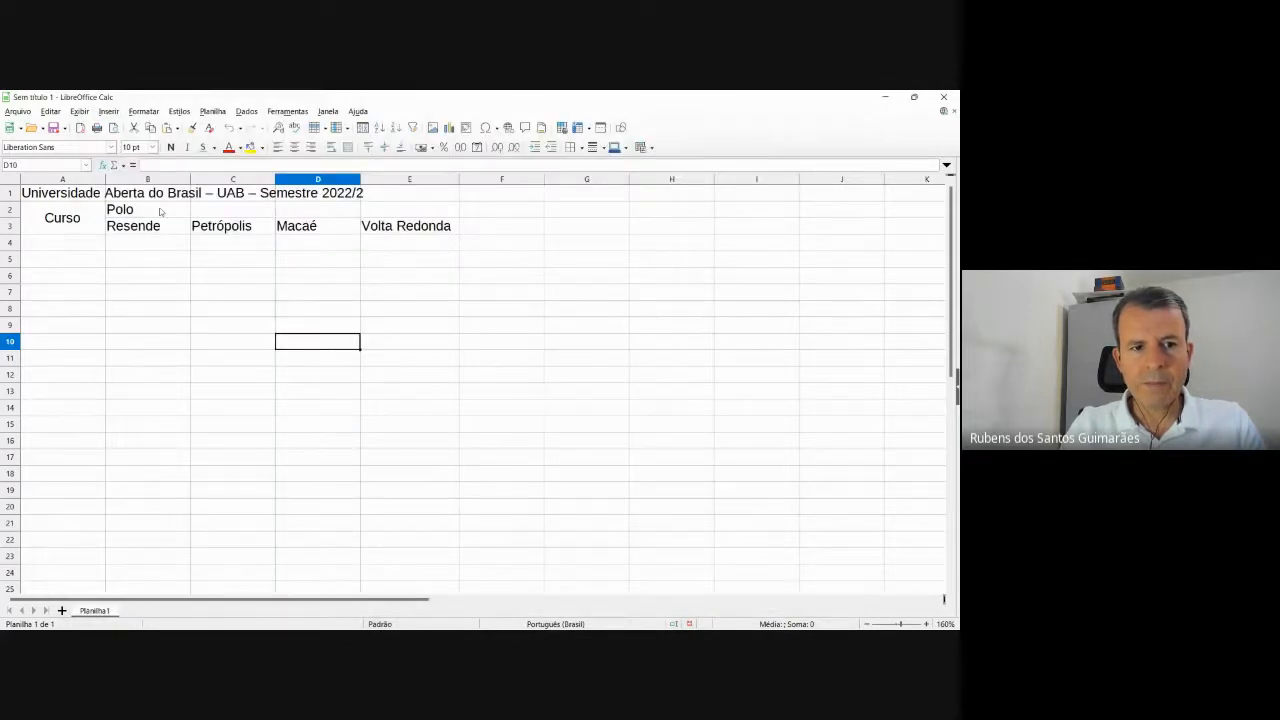
{"action": "left_click", "coordinate": [161, 211]}
{"action": "key", "text": "alt+Tab"}
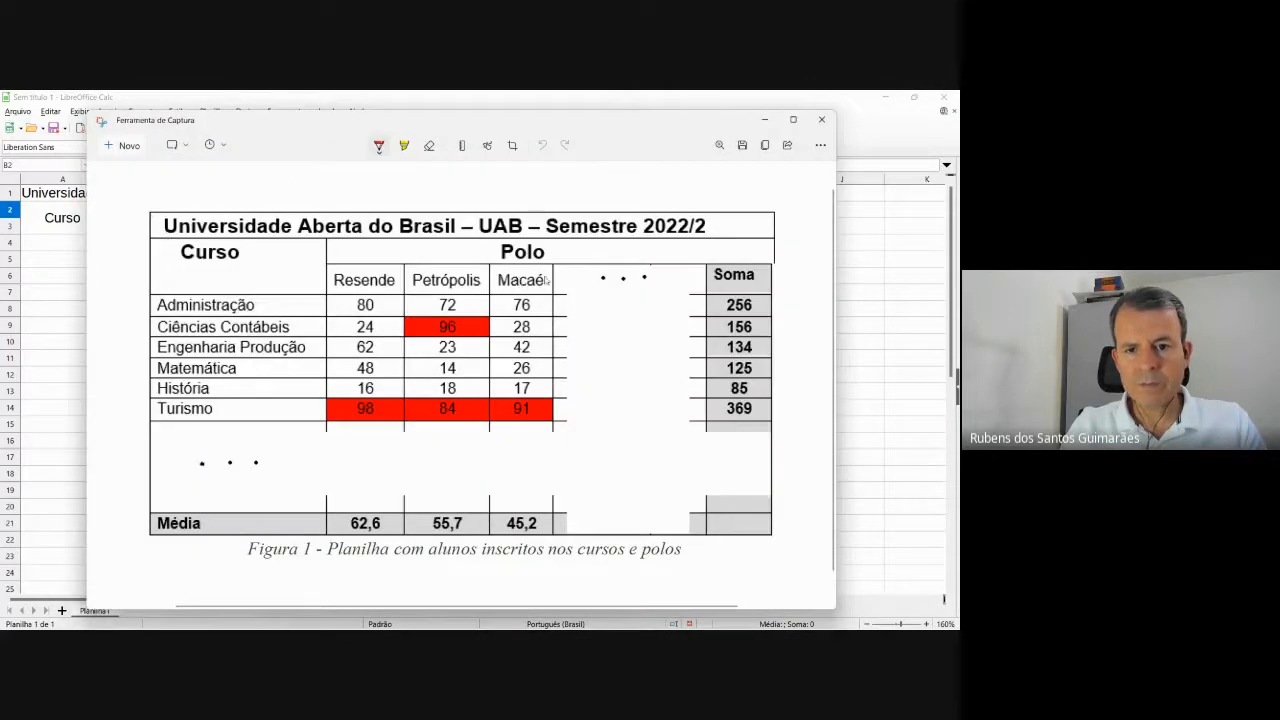
{"action": "key", "text": "alt+Tab"}
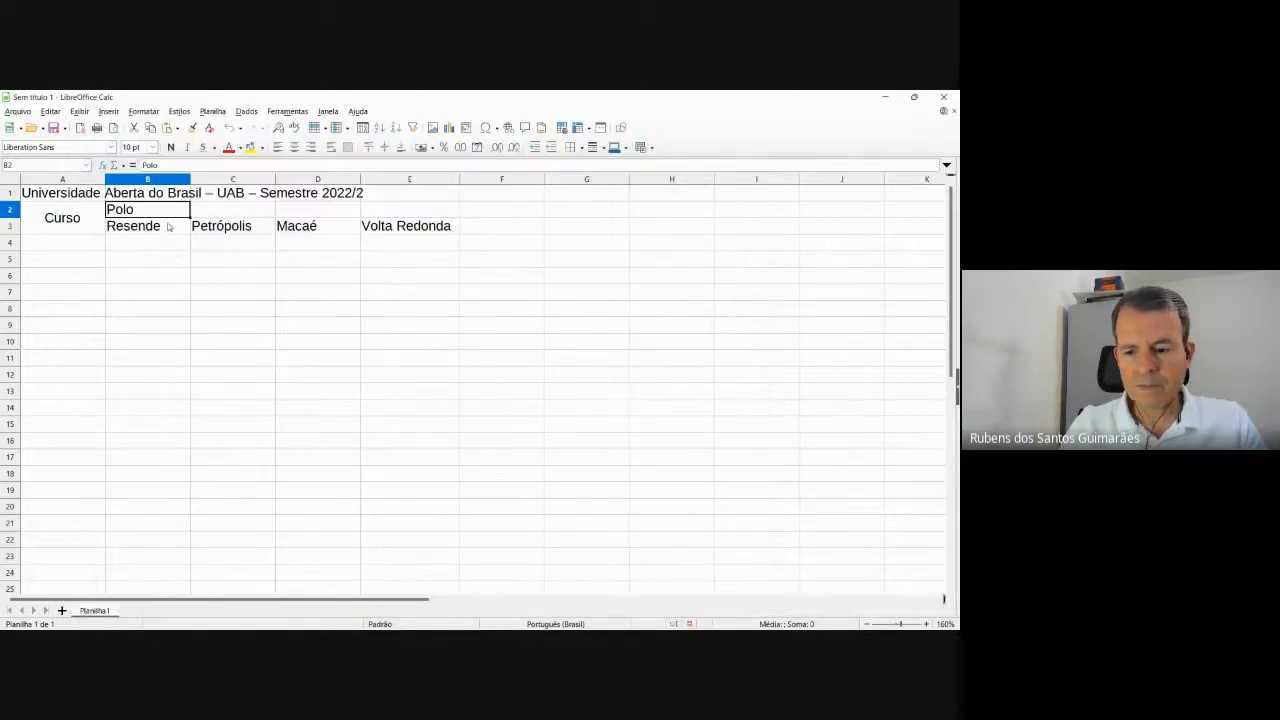
{"action": "key", "text": "shift+Right"}
{"action": "key", "text": "shift+Right"}
{"action": "key", "text": "shift+Right"}
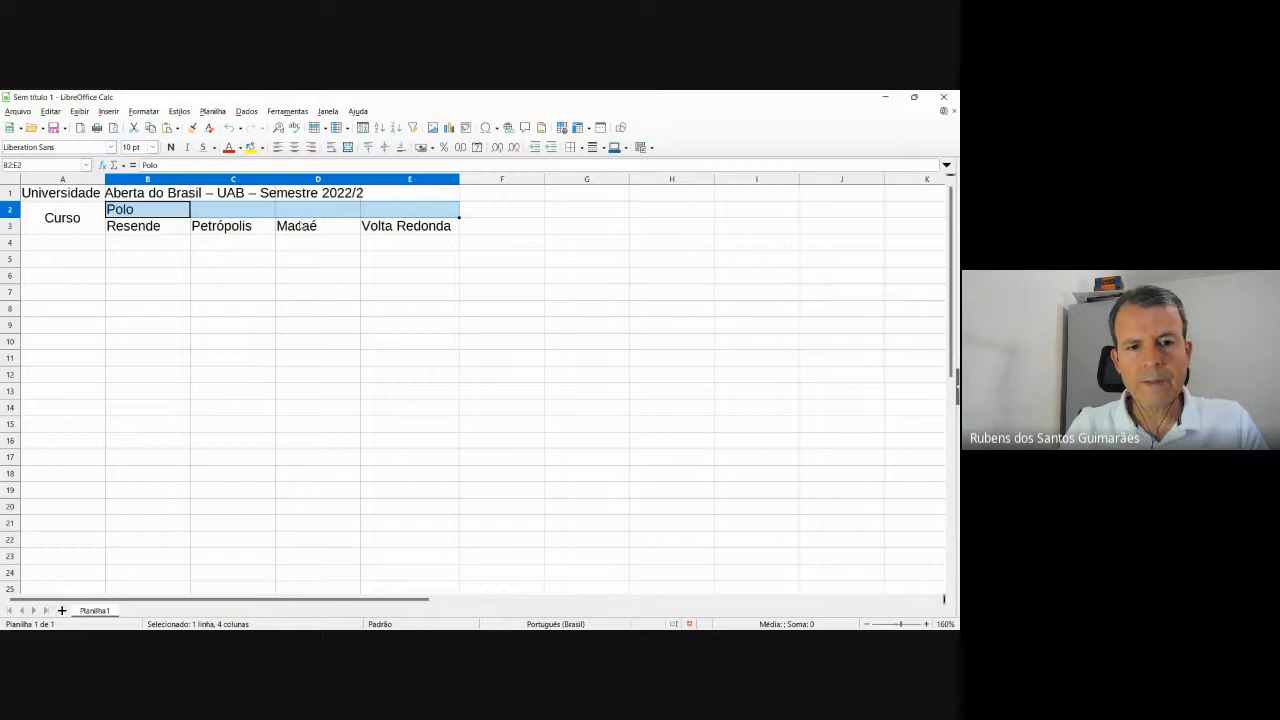
{"action": "key", "text": "alt+Tab"}
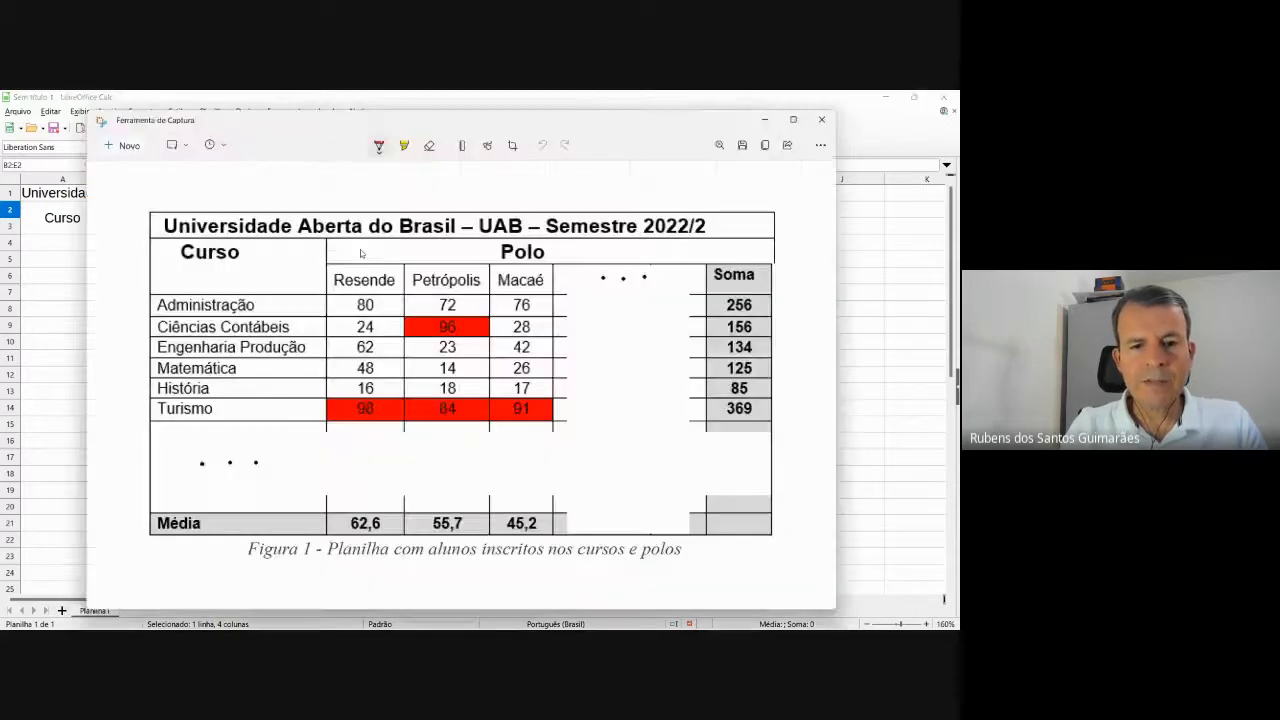
{"action": "key", "text": "alt+Tab"}
{"action": "left_click", "coordinate": [580, 620]}
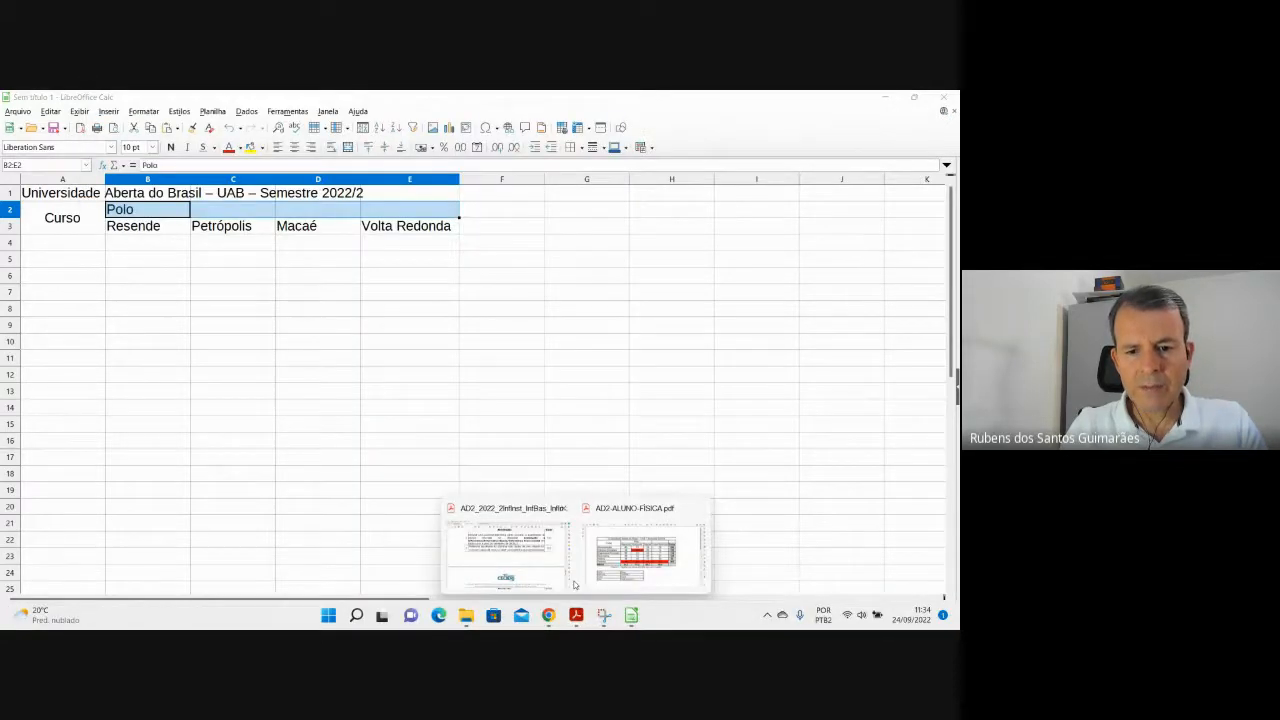
Admit two participants waiting to join the Google Meet call, then minimize the meeting window.
{"action": "left_click", "coordinate": [531, 553]}
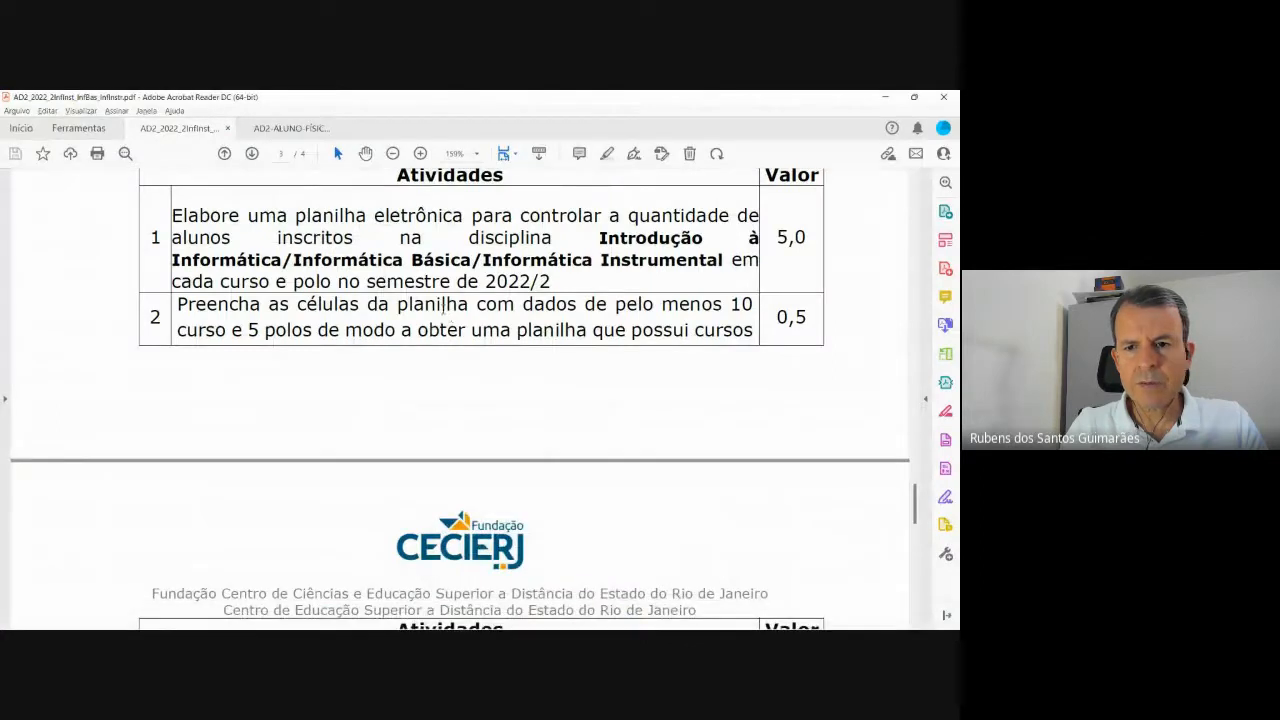
{"action": "left_click", "coordinate": [548, 615]}
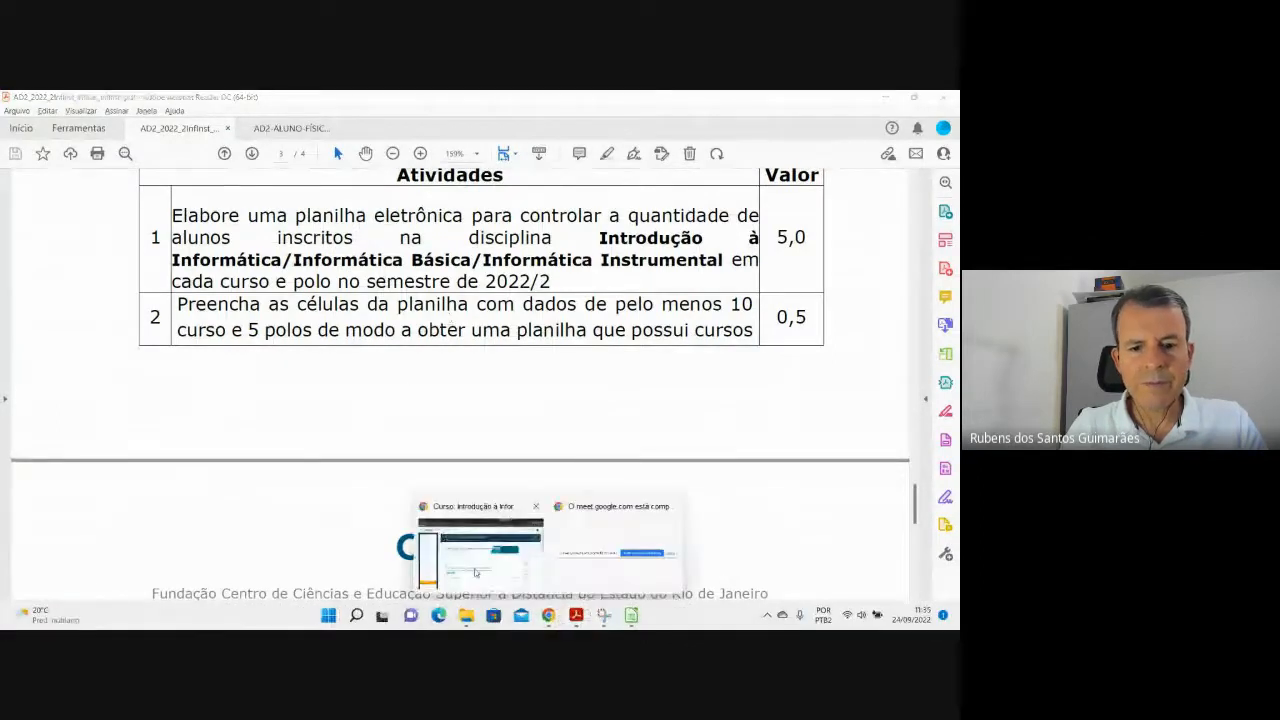
{"action": "left_click", "coordinate": [475, 560]}
{"action": "left_click", "coordinate": [478, 100]}
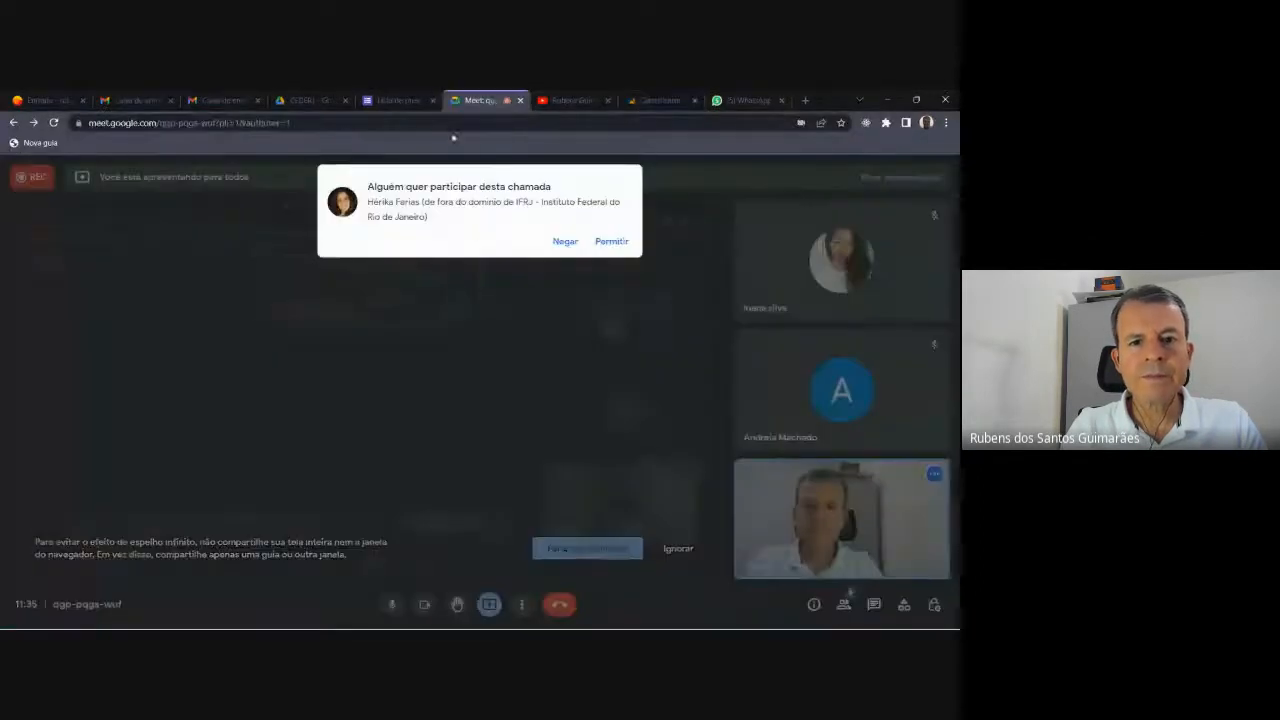
{"action": "left_click", "coordinate": [612, 243]}
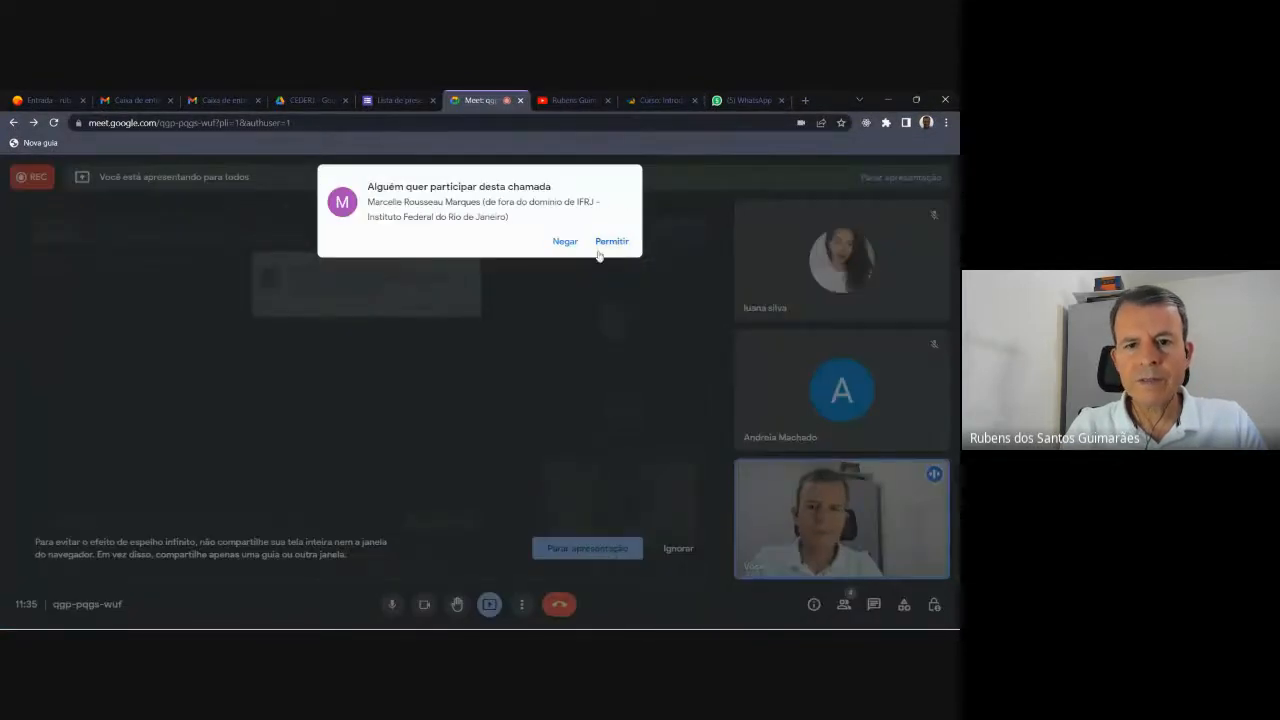
{"action": "left_click", "coordinate": [609, 244]}
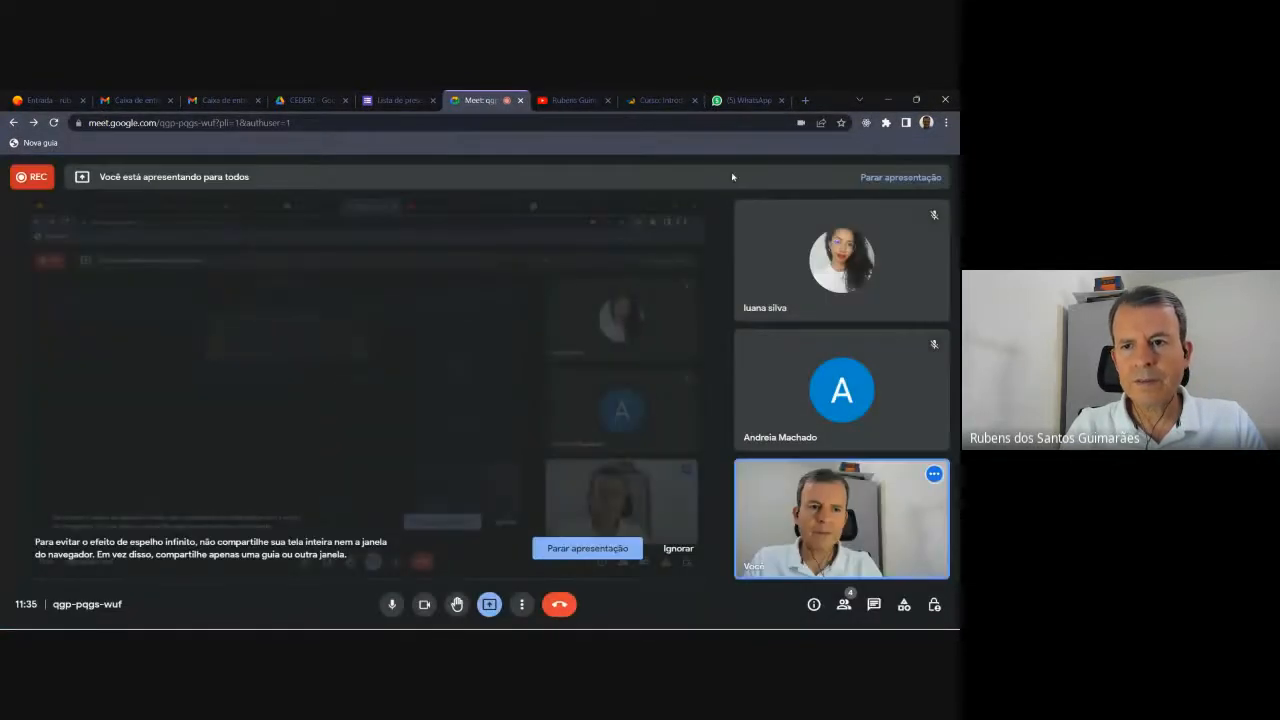
{"action": "left_click", "coordinate": [887, 100]}
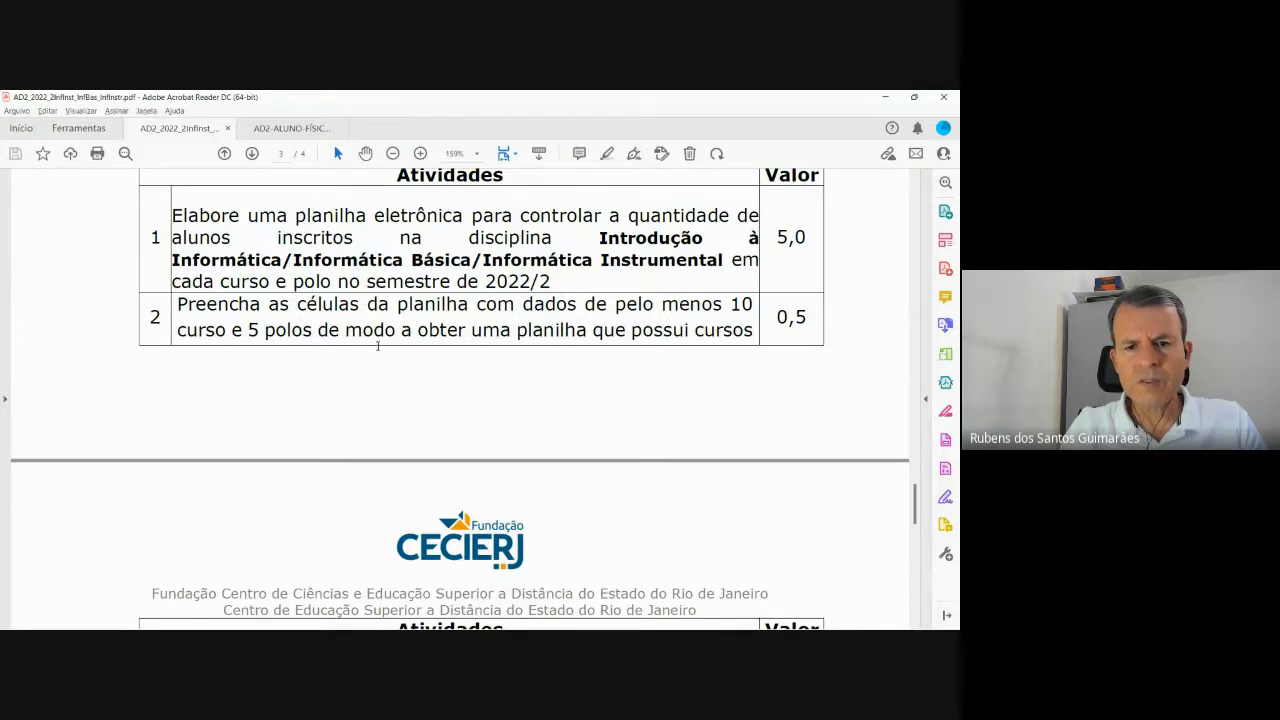
Read the activity list in the assignment PDF, then return to the enrolment spreadsheet.
{"action": "key", "text": "alt+Tab"}
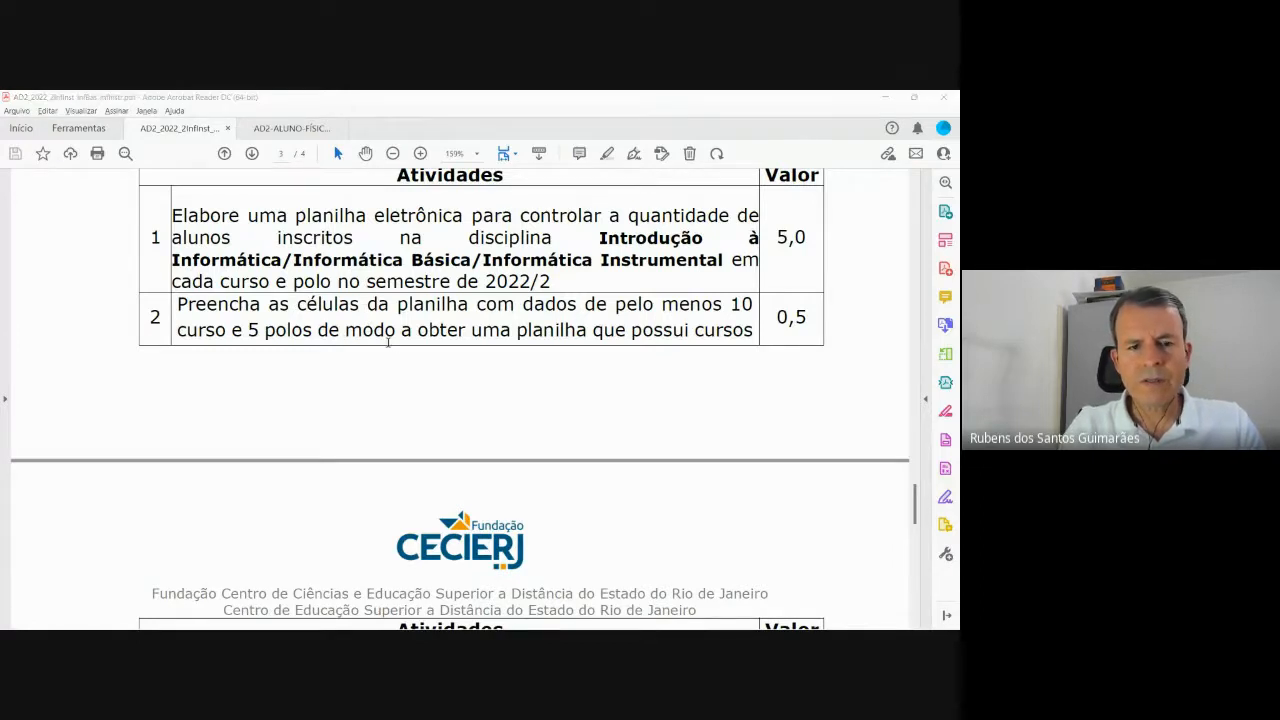
{"action": "key", "text": "alt+Tab"}
{"action": "key", "text": "alt+Tab"}
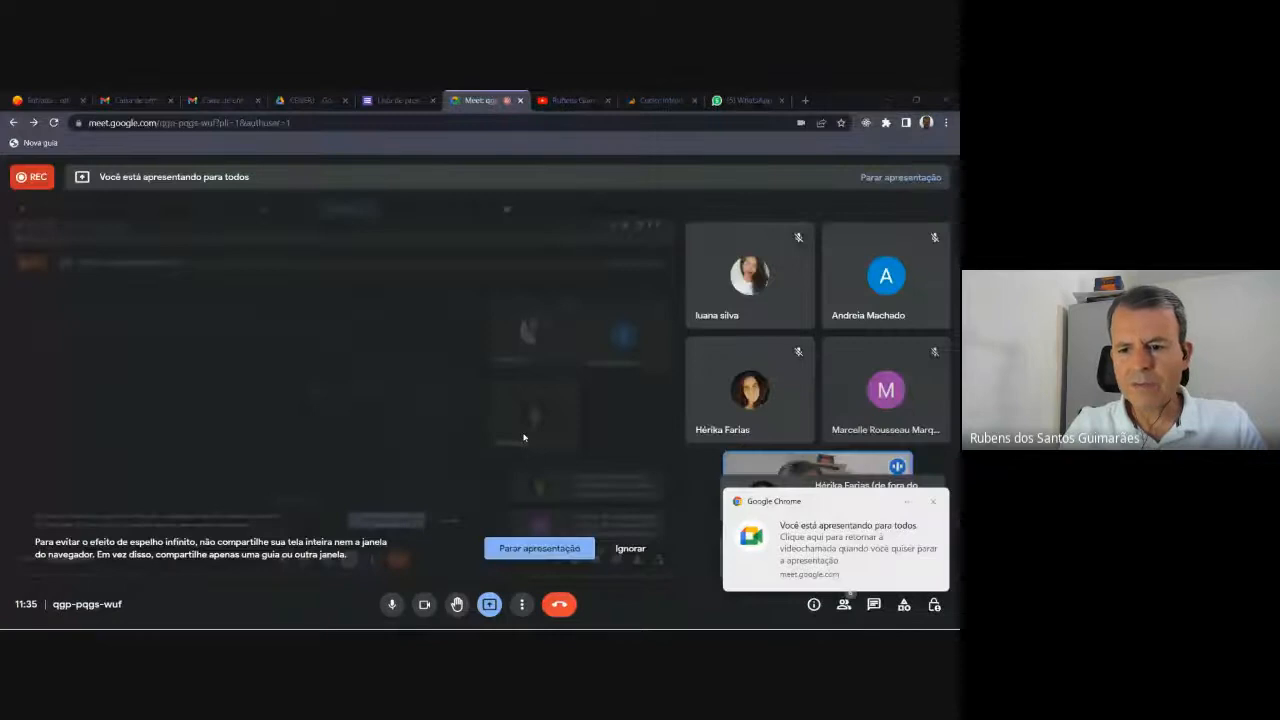
{"action": "key", "text": "alt+Tab"}
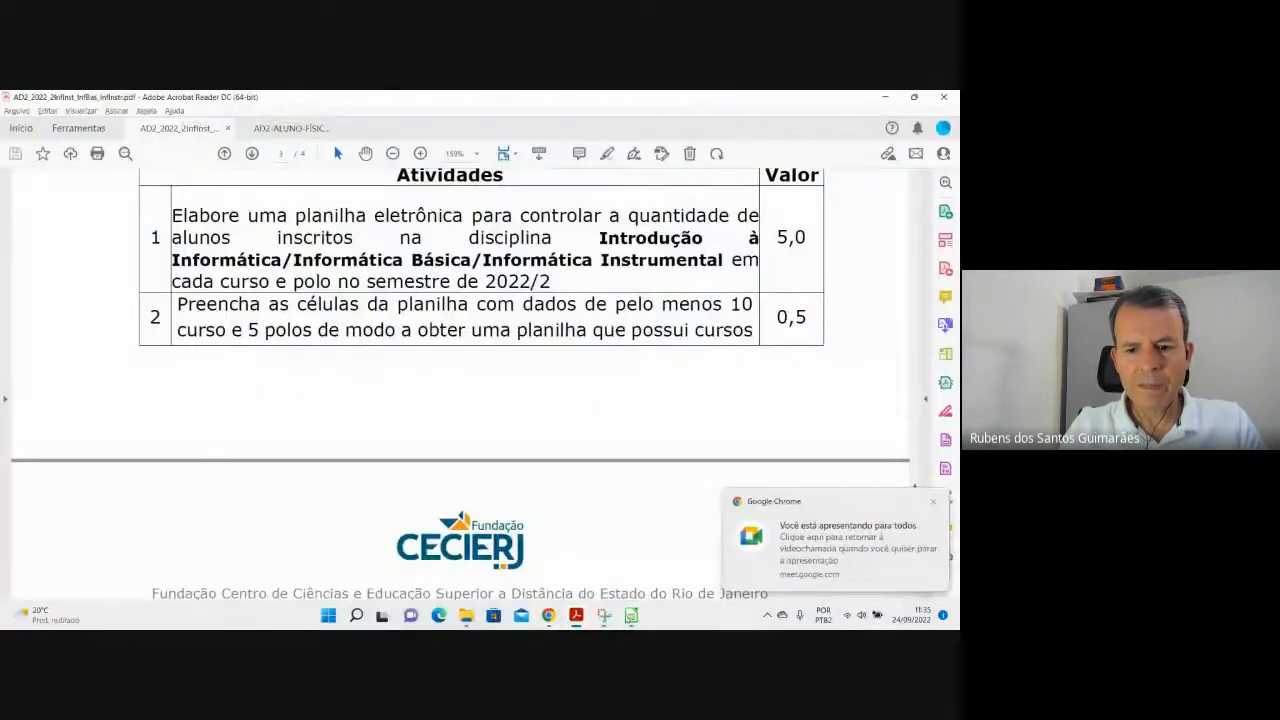
{"action": "key", "text": "alt+Tab"}
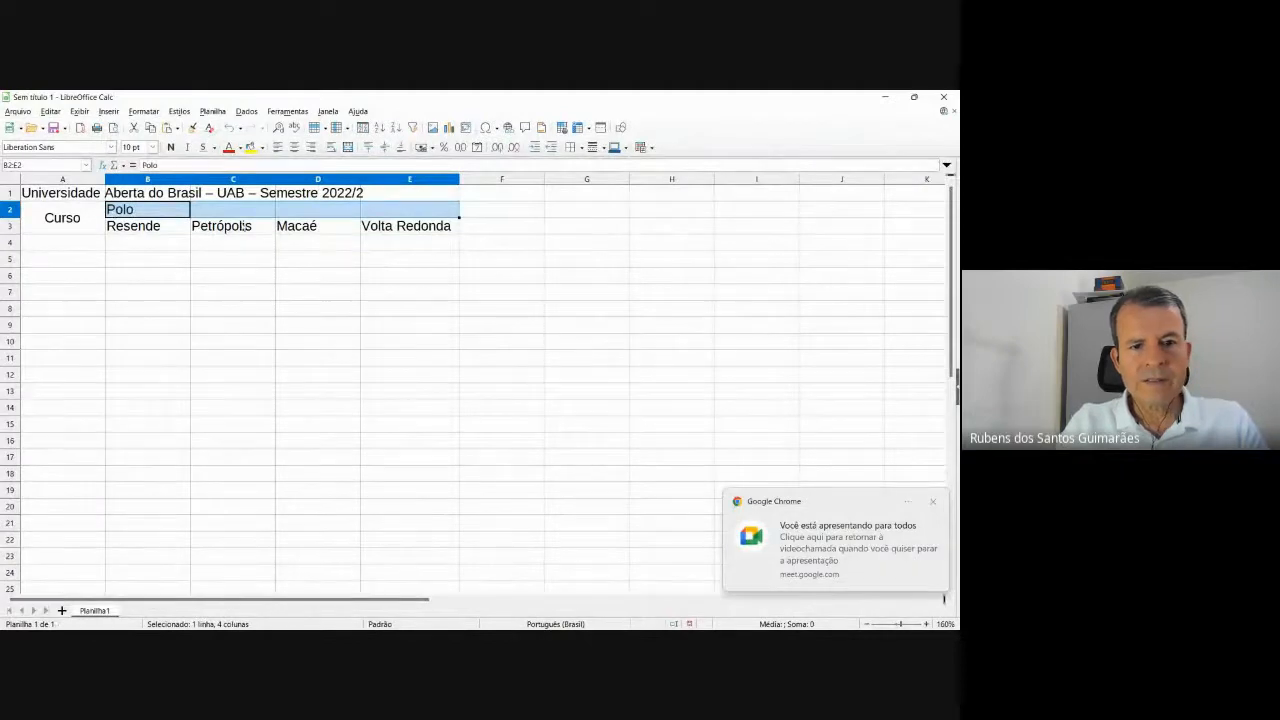
Enter Piraí in F3 as the fifth campus, select B2, and switch to Google Meet.
{"action": "left_click", "coordinate": [482, 228]}
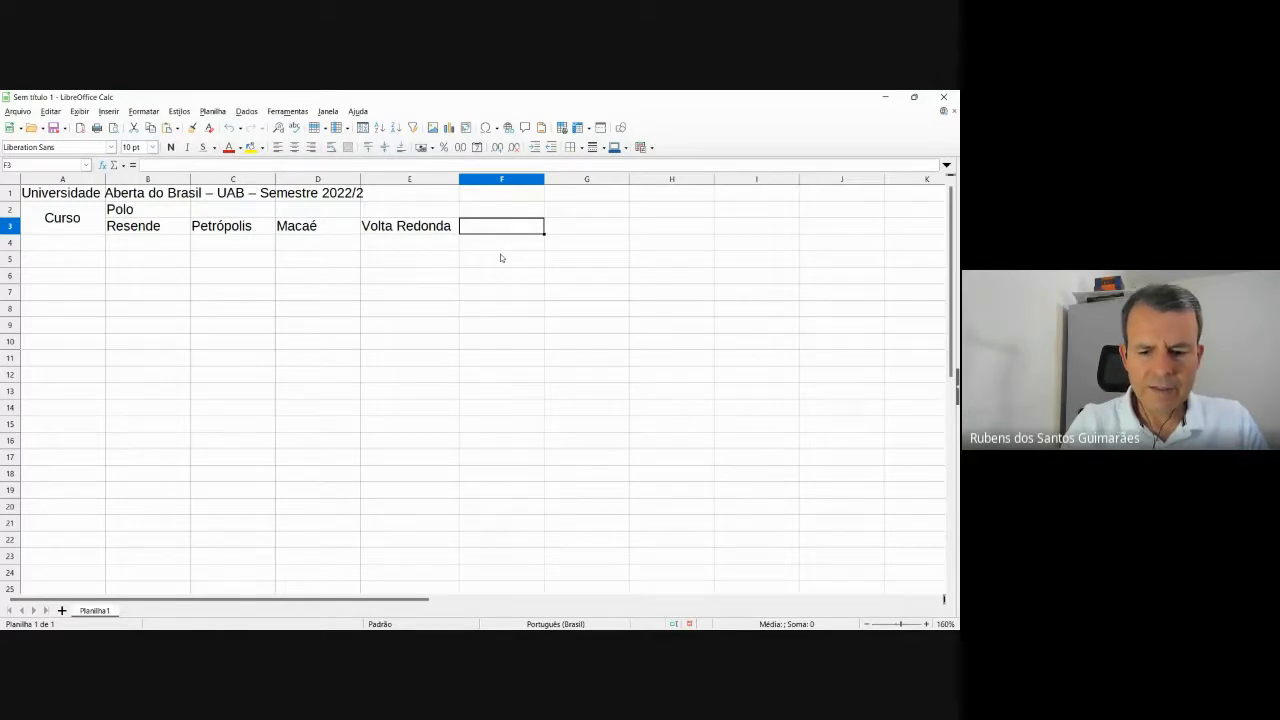
{"action": "type", "text": "Piraí"}
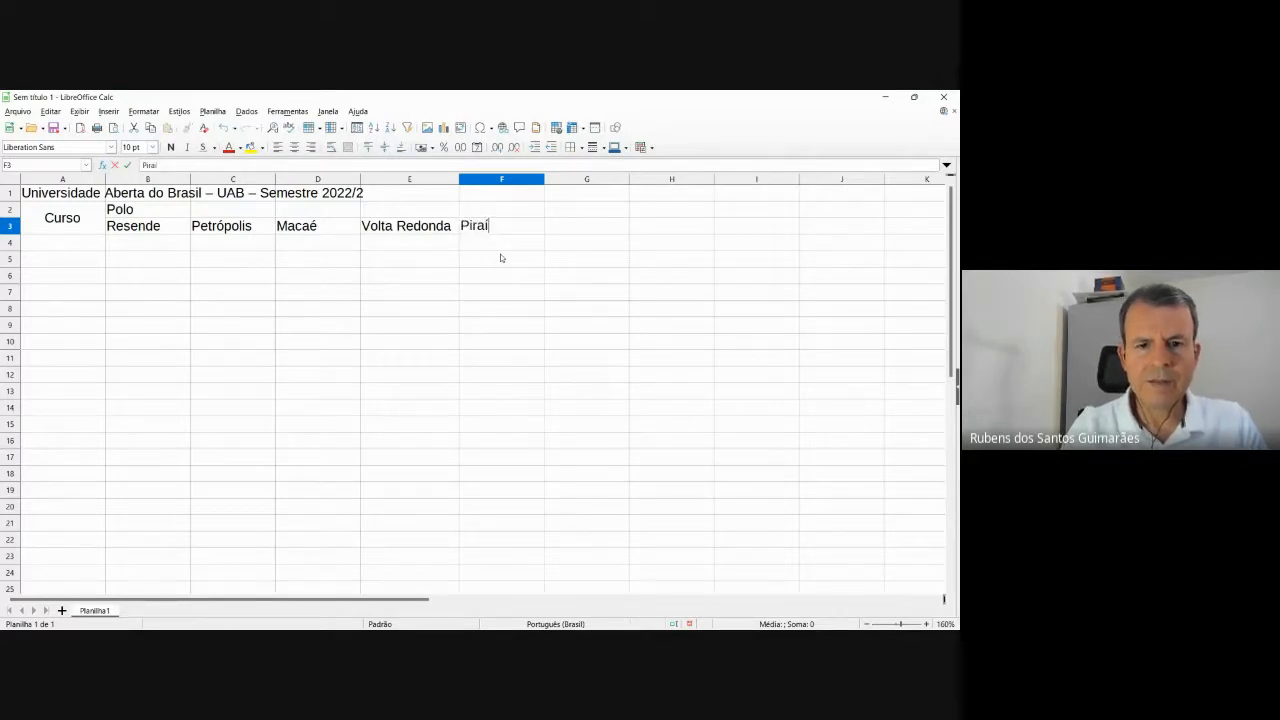
{"action": "key", "text": "Tab"}
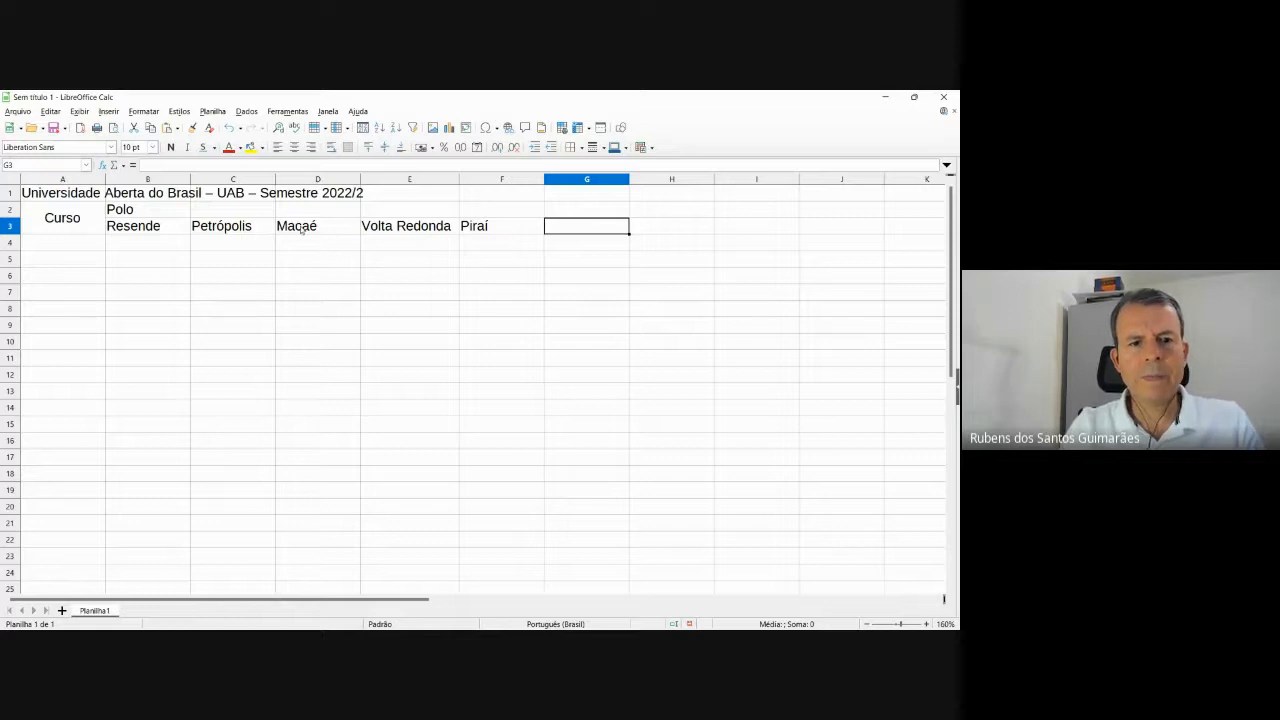
{"action": "left_click", "coordinate": [155, 213]}
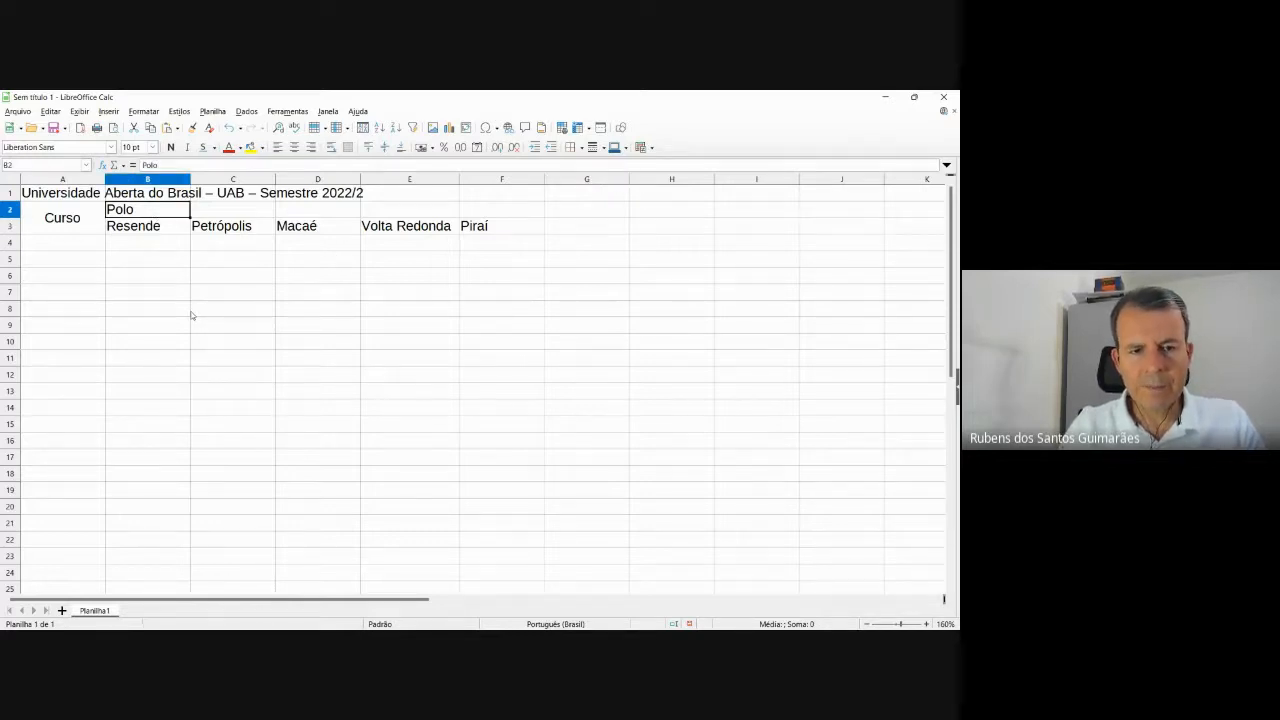
{"action": "key", "text": "alt+Tab"}
{"action": "key", "text": "alt+Tab"}
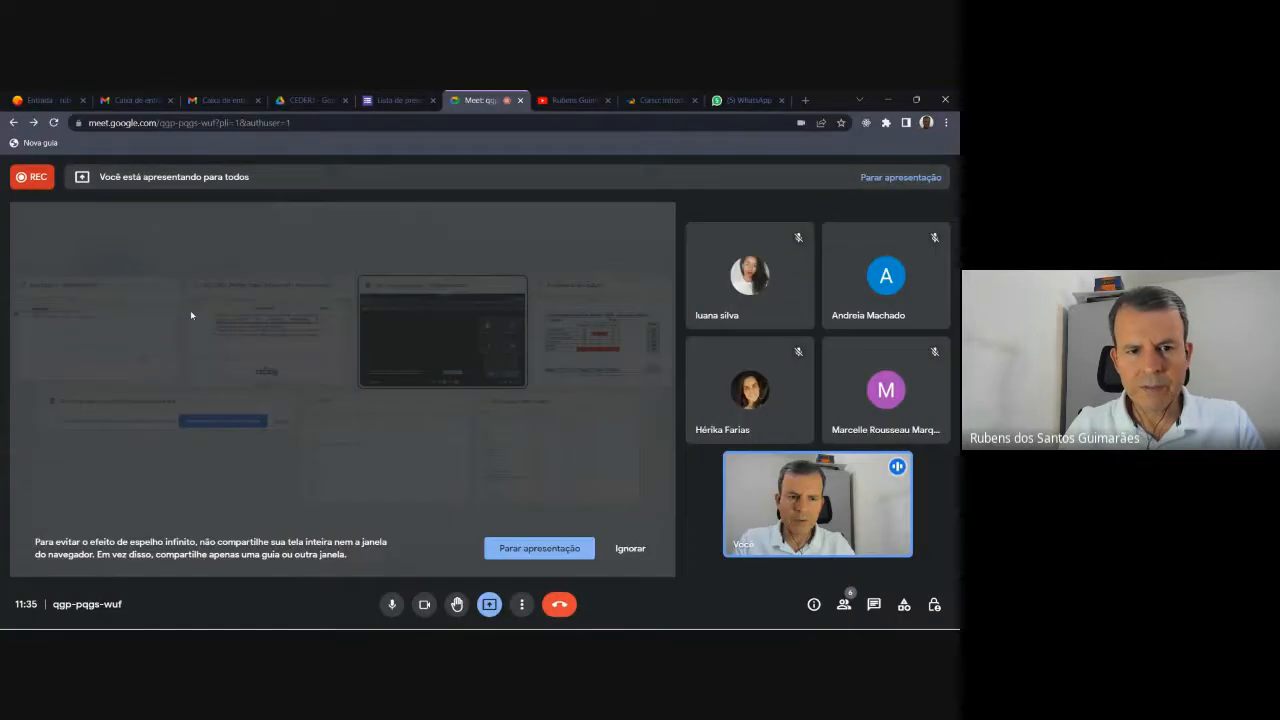
Glance at the Snipping Tool reference table image, then return to the Calc sheet.
{"action": "key", "text": "alt+Tab"}
{"action": "key", "text": "alt+Tab"}
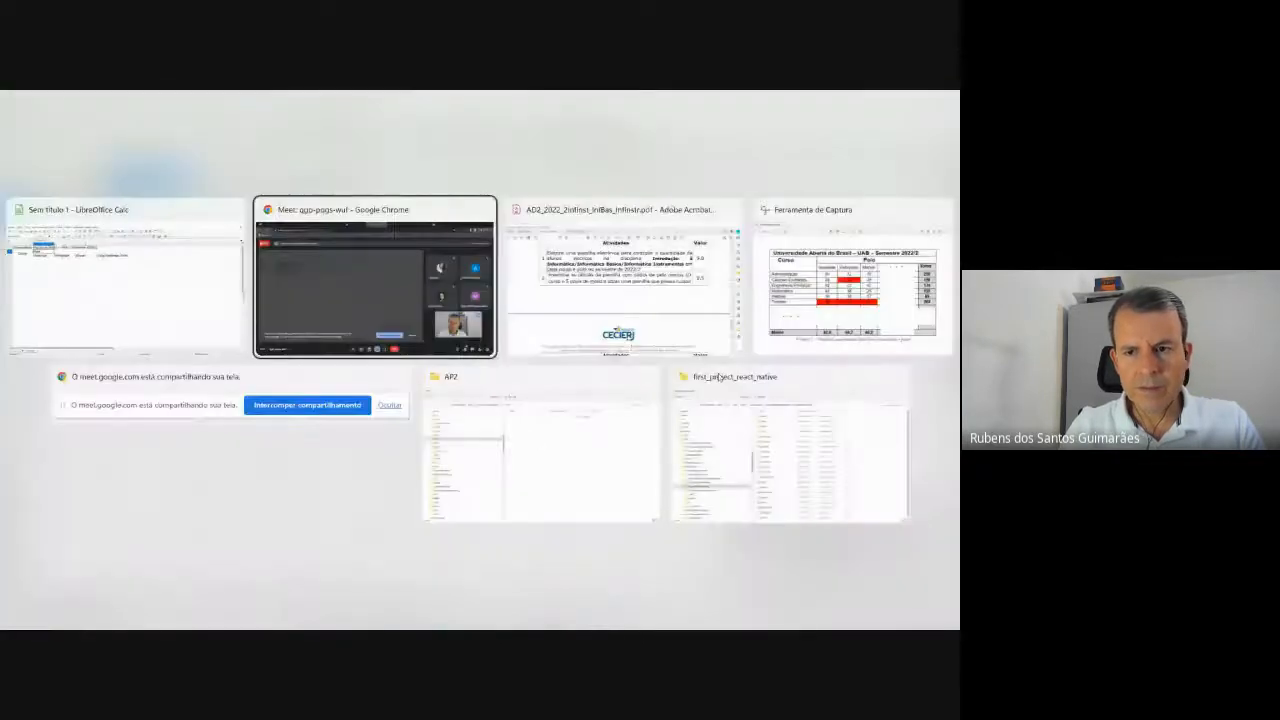
{"action": "key", "text": "alt+Tab"}
{"action": "key", "text": "alt+Tab"}
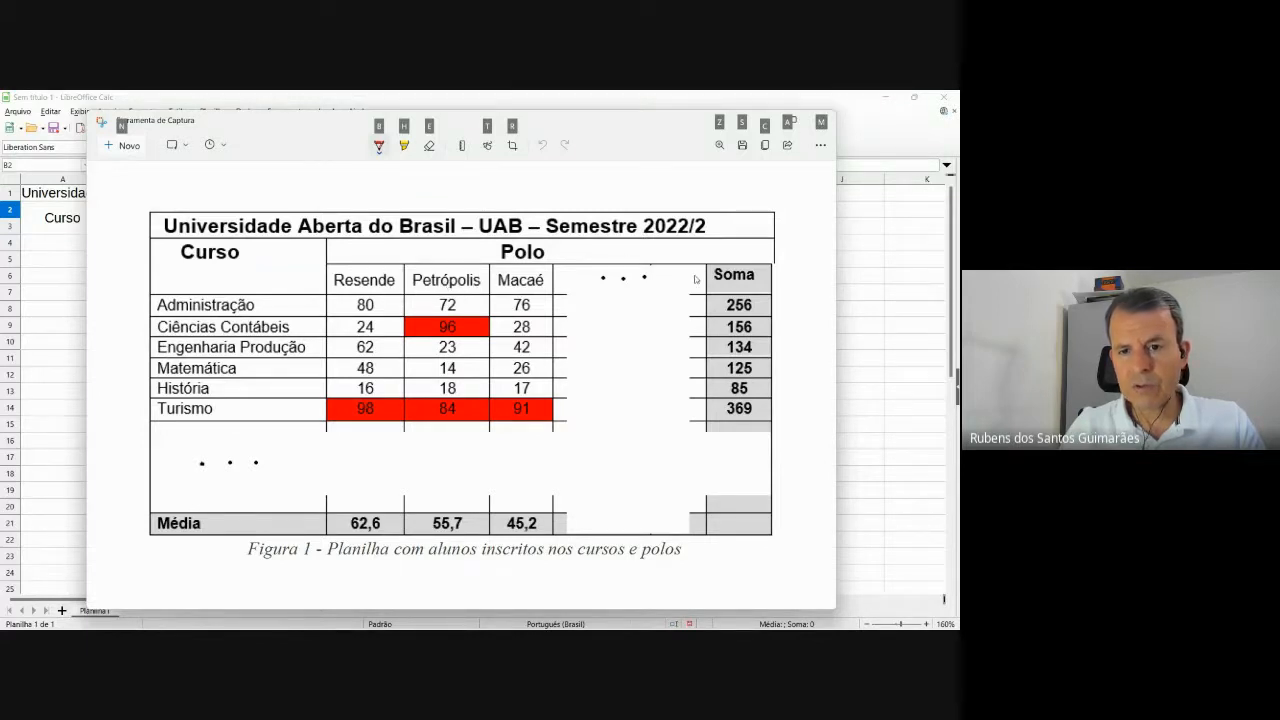
{"action": "key", "text": "alt+Tab"}
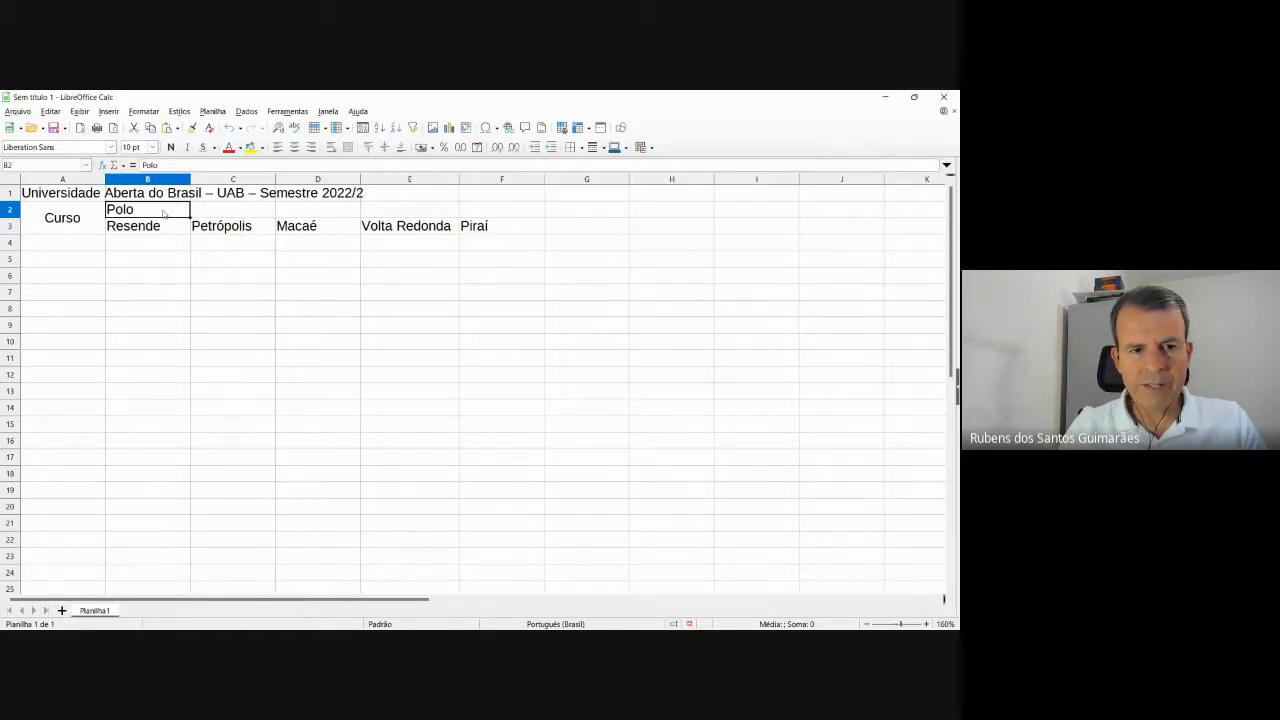
Select B2:F2 and merge and centre Polo across the five campus columns.
{"action": "key", "text": "shift+Right"}
{"action": "key", "text": "shift+Right"}
{"action": "key", "text": "shift+Right"}
{"action": "key", "text": "shift+Right"}
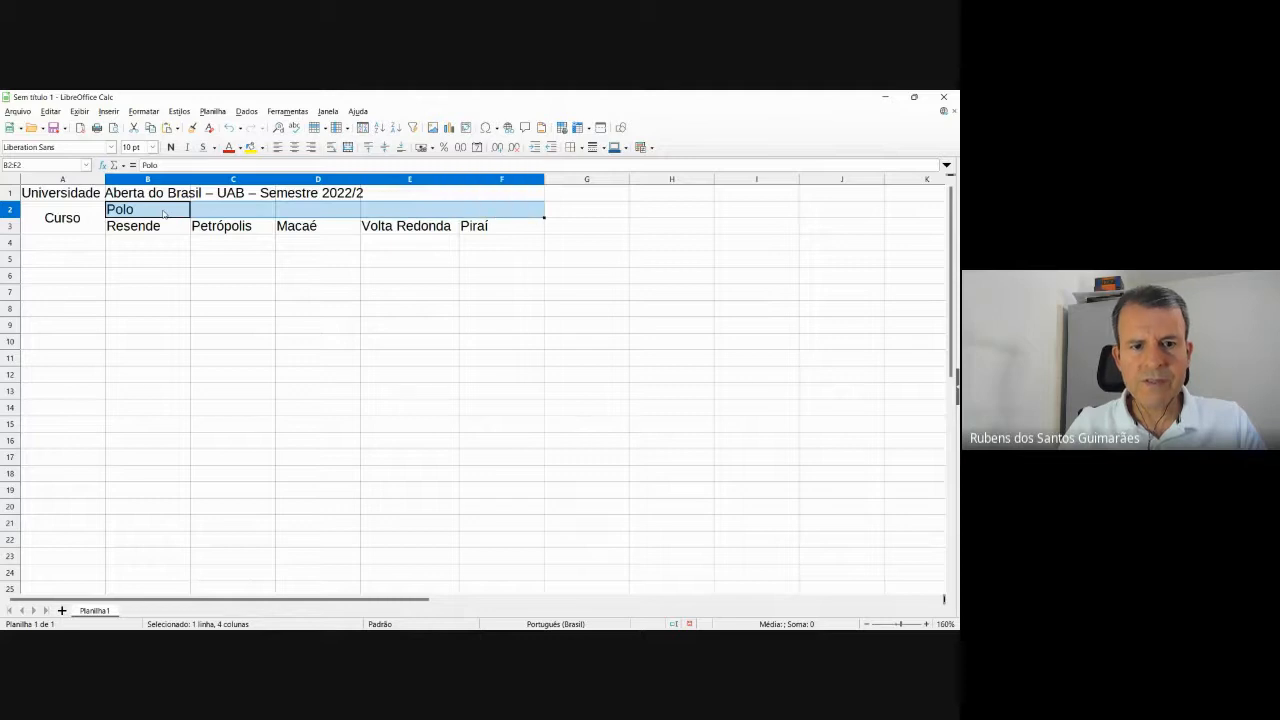
{"action": "left_click", "coordinate": [219, 291]}
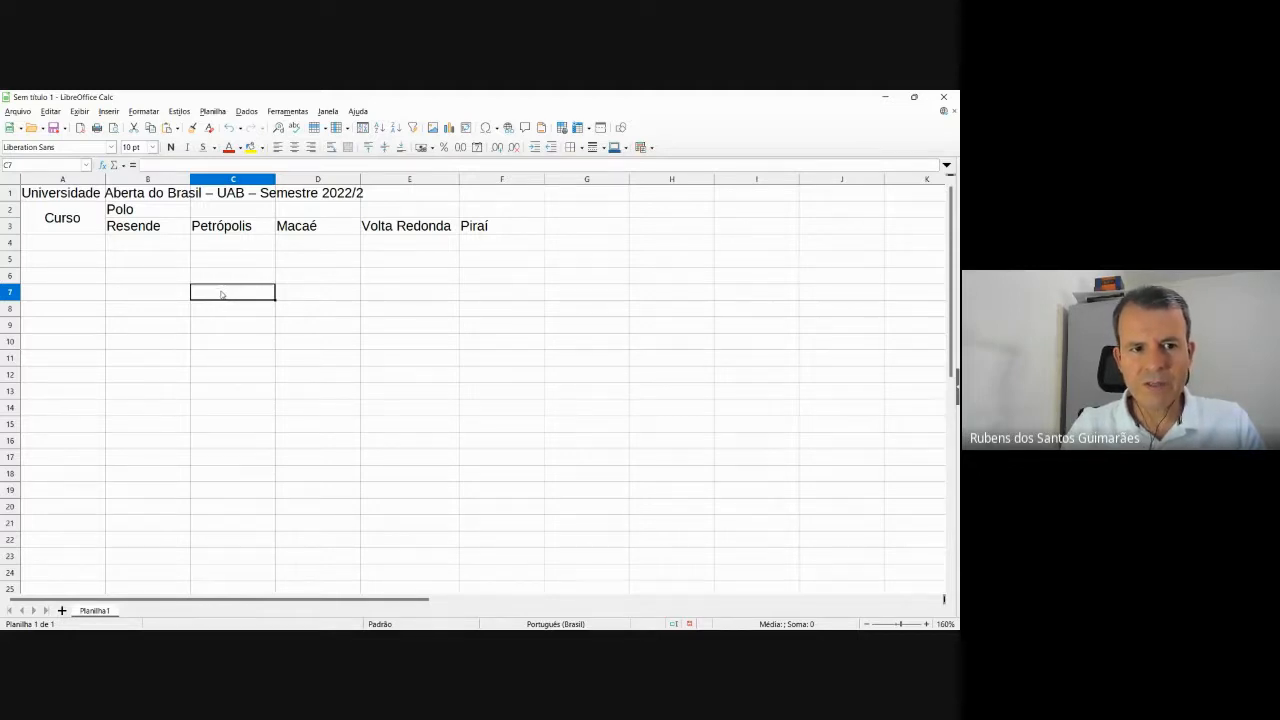
{"action": "left_click", "coordinate": [160, 212]}
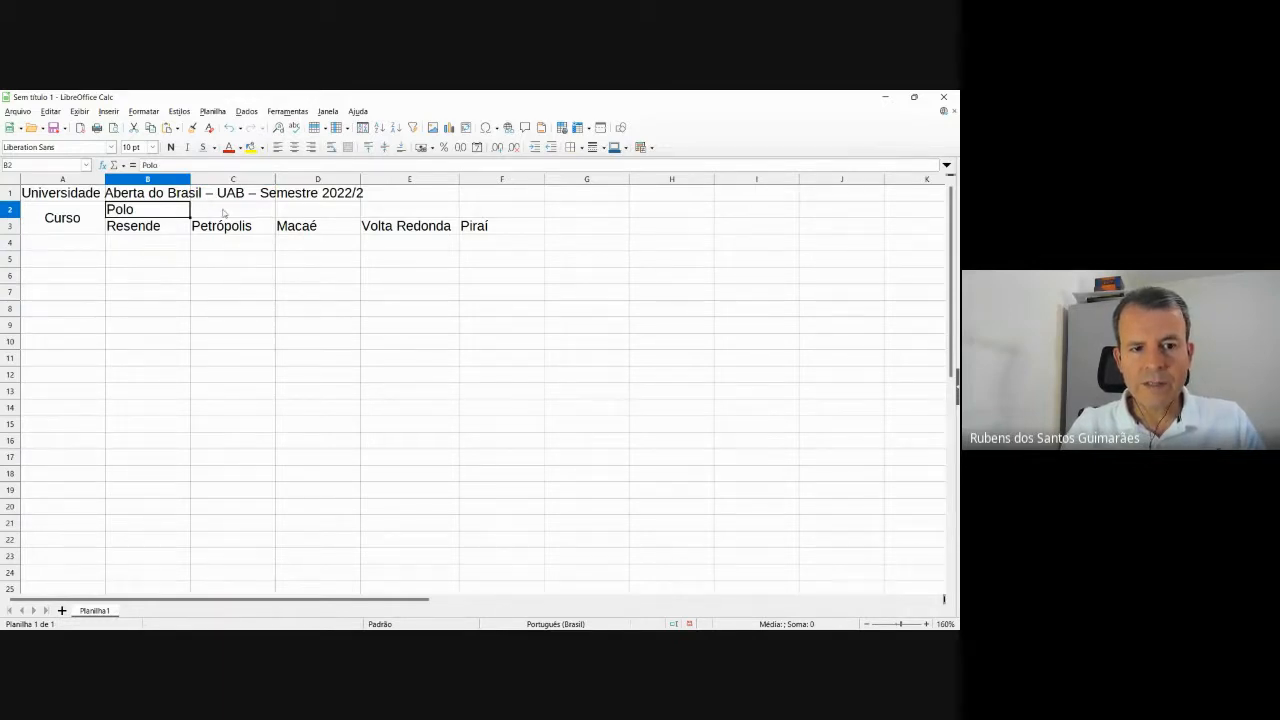
{"action": "left_click_drag", "start_coordinate": [224, 212], "coordinate": [497, 210]}
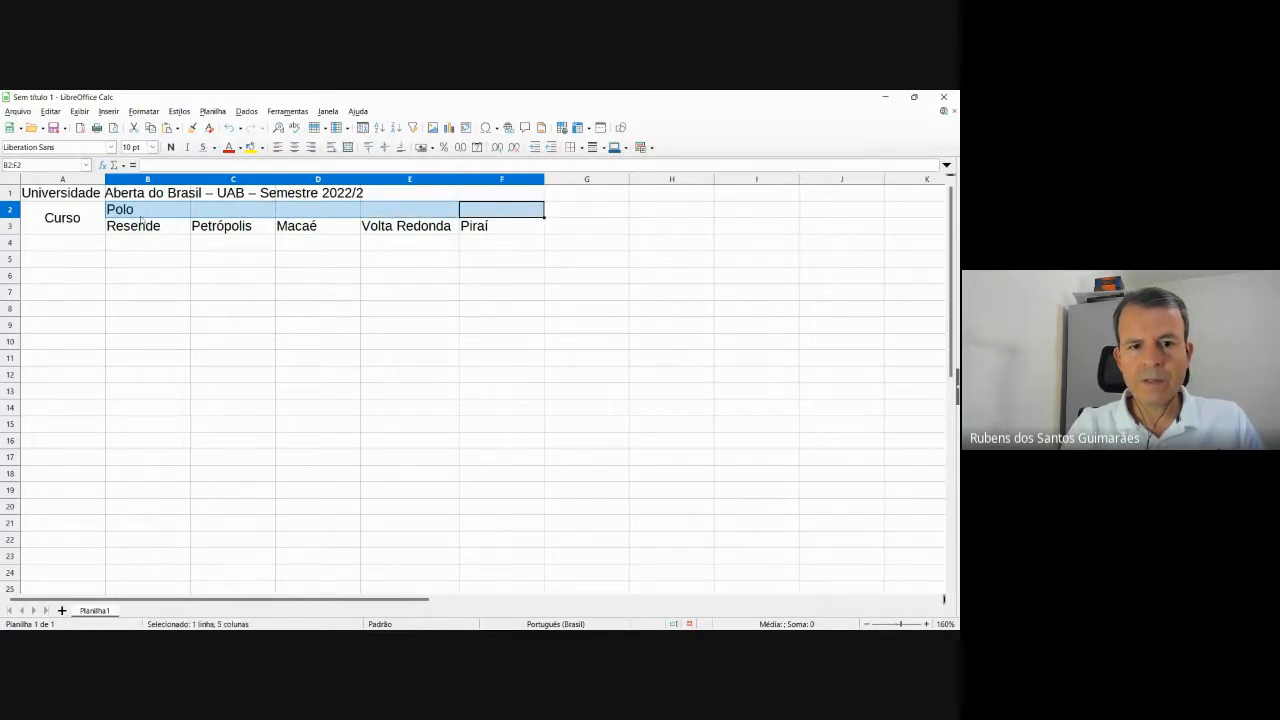
{"action": "left_click", "coordinate": [349, 149]}
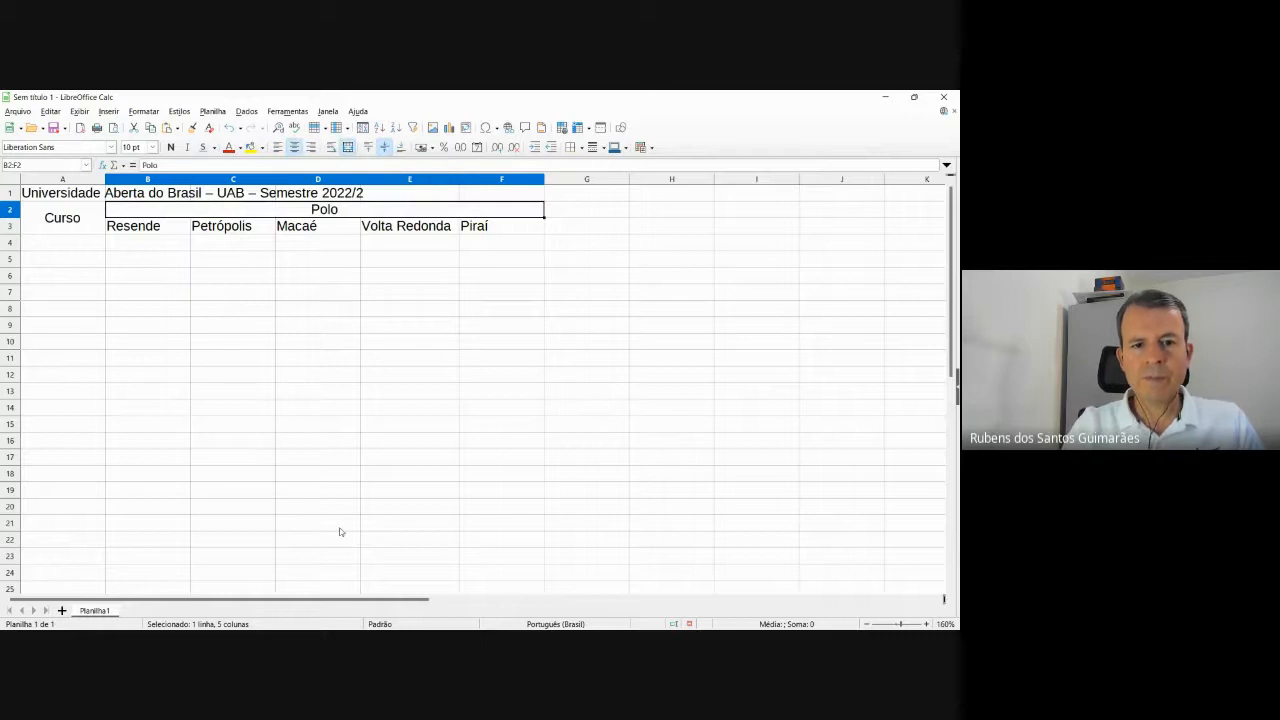
{"action": "key", "text": "alt+Tab"}
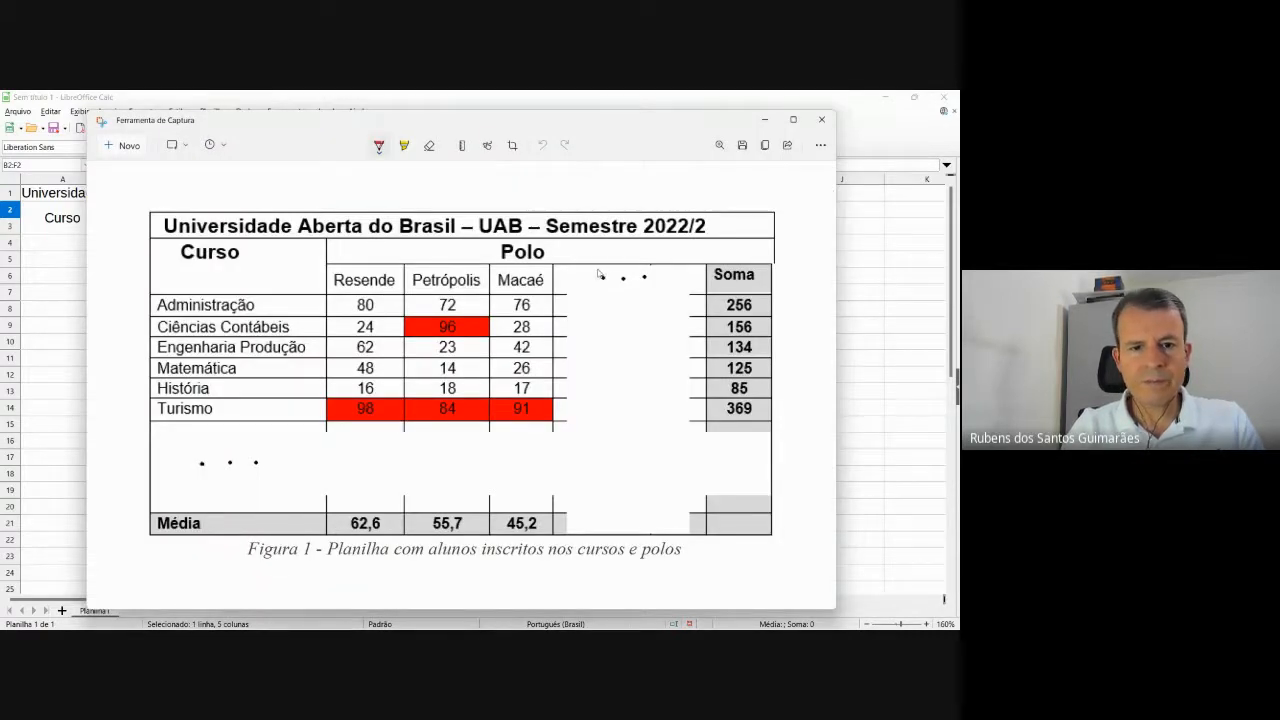
{"action": "key", "text": "alt+Tab"}
Type the Soma totals heading into G2, checking it against the reference image.
{"action": "key", "text": "alt+Tab"}
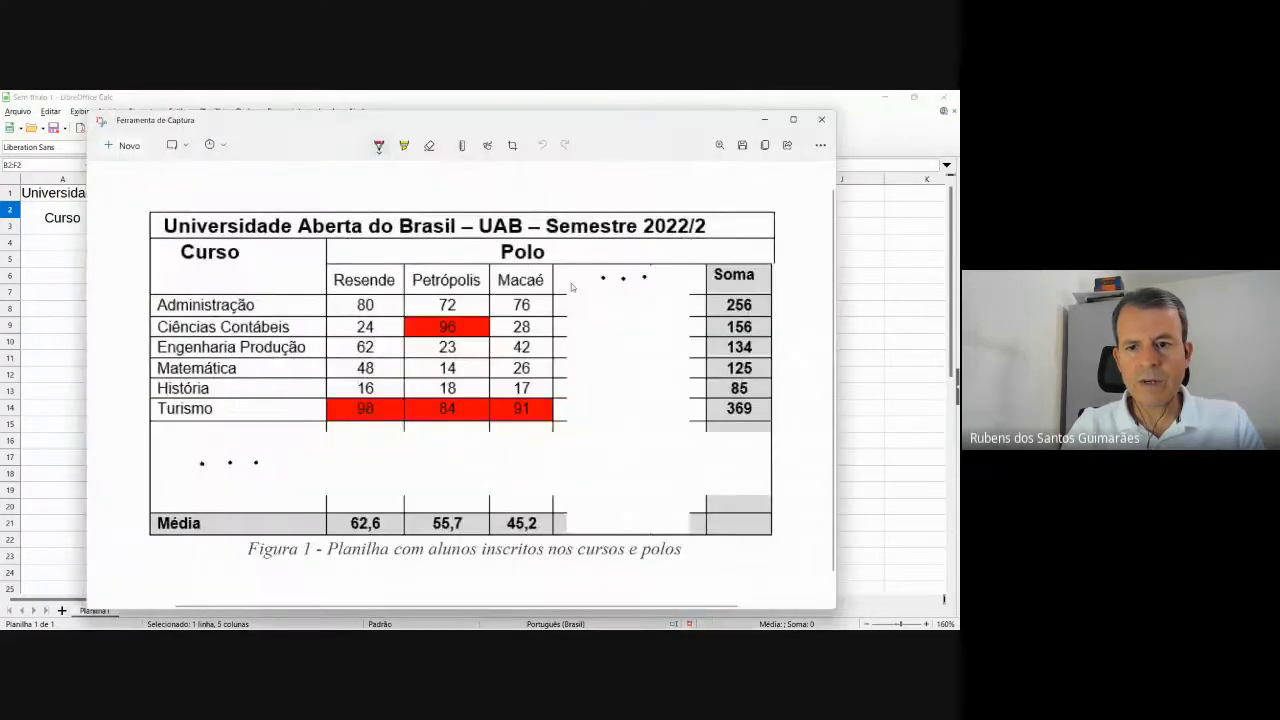
{"action": "key", "text": "alt+Tab"}
{"action": "left_click", "coordinate": [588, 212]}
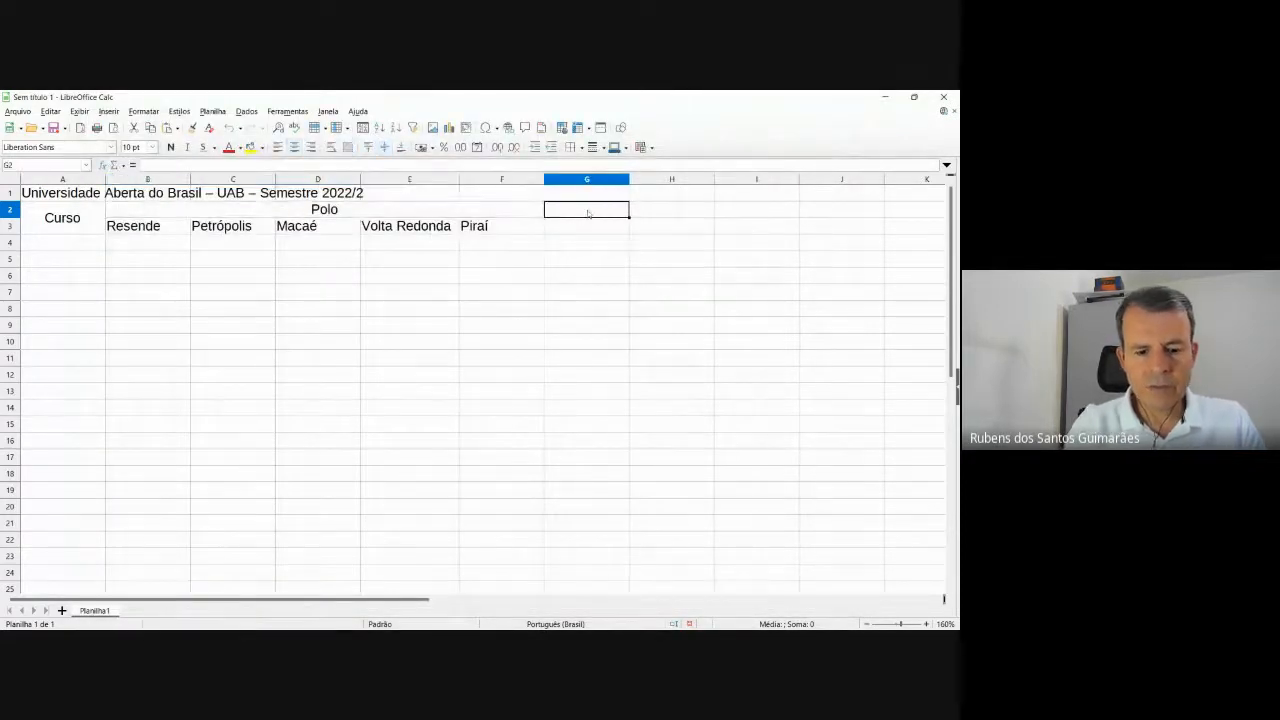
{"action": "type", "text": "Soma"}
{"action": "key", "text": "Tab"}
{"action": "key", "text": "alt+Tab"}
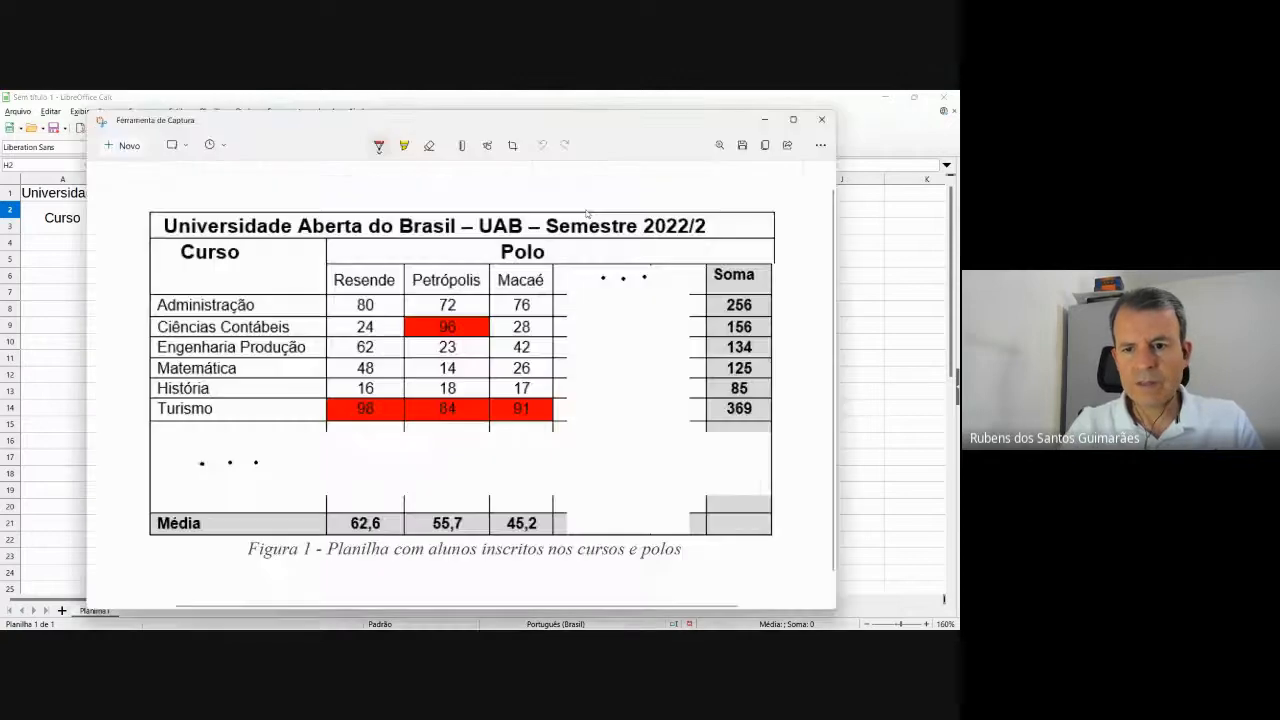
{"action": "key", "text": "alt+Tab"}
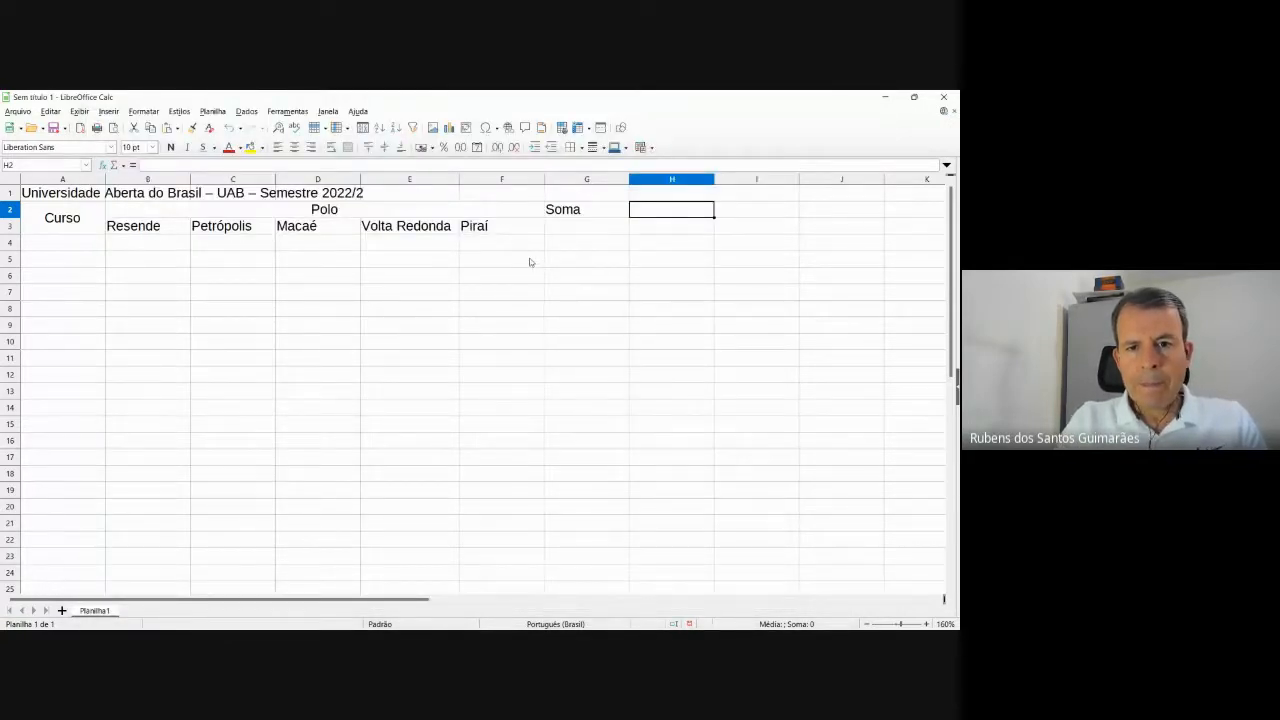
{"action": "key", "text": "alt+Tab"}
{"action": "key", "text": "alt+Tab"}
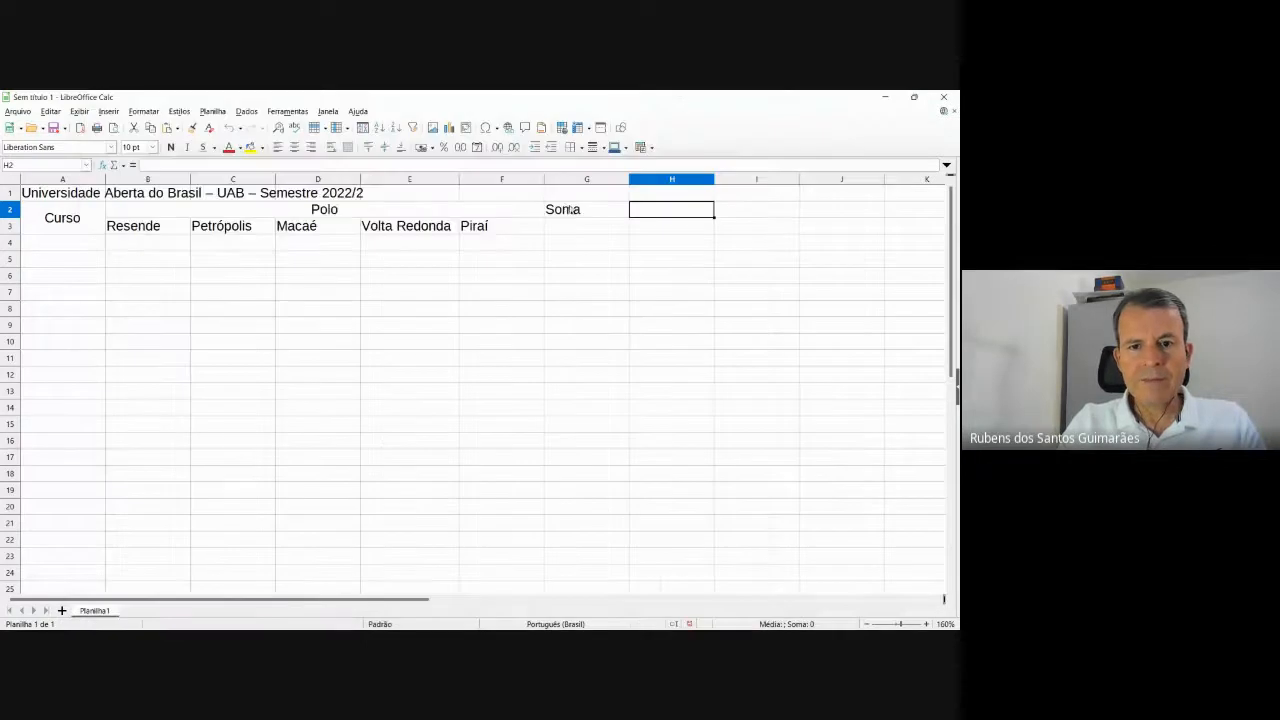
Move Soma from G2 down to G3 with cut and paste, clearing the cut marker.
{"action": "left_click", "coordinate": [570, 209]}
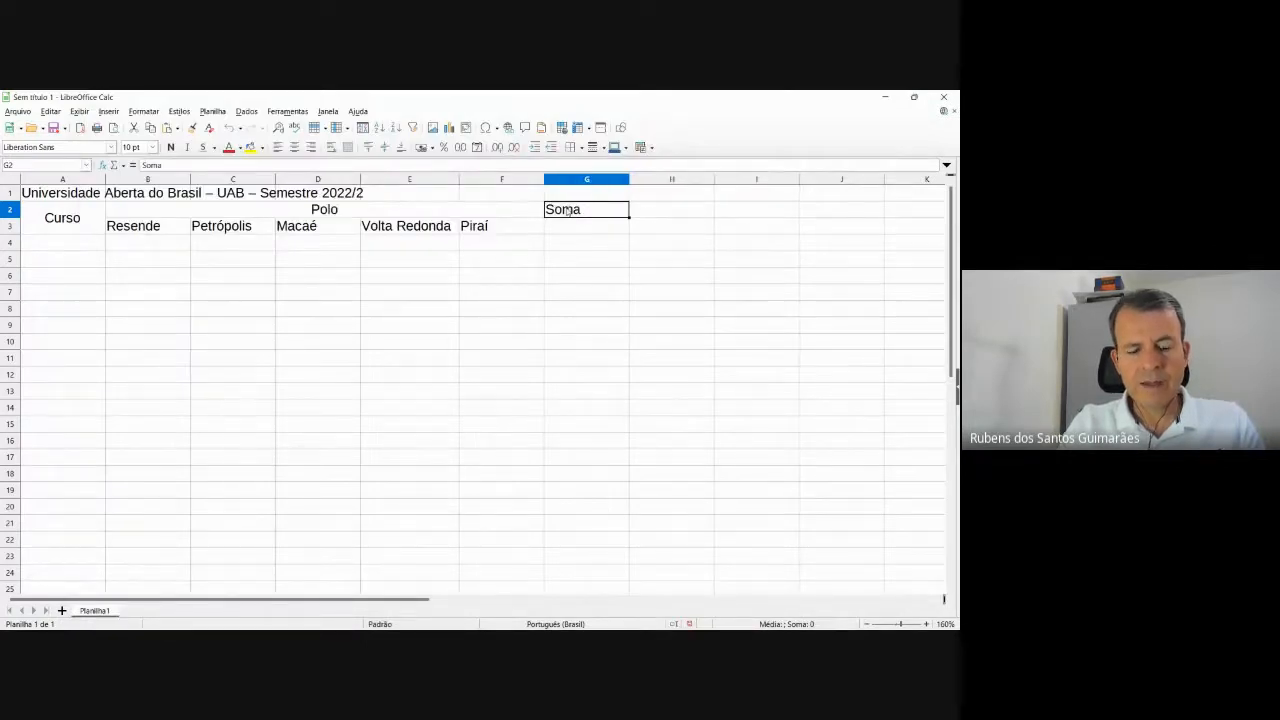
{"action": "key", "text": "ctrl+x"}
{"action": "left_click", "coordinate": [569, 229]}
{"action": "key", "text": "ctrl+v"}
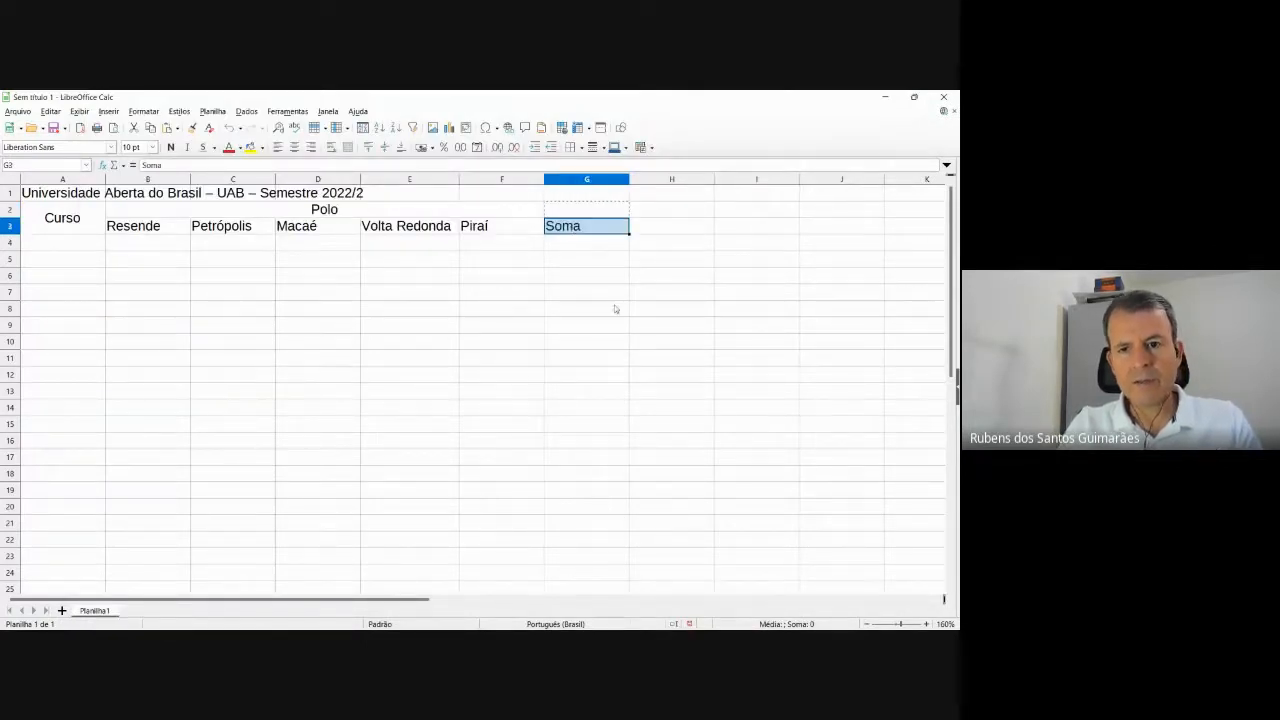
{"action": "left_click", "coordinate": [615, 309]}
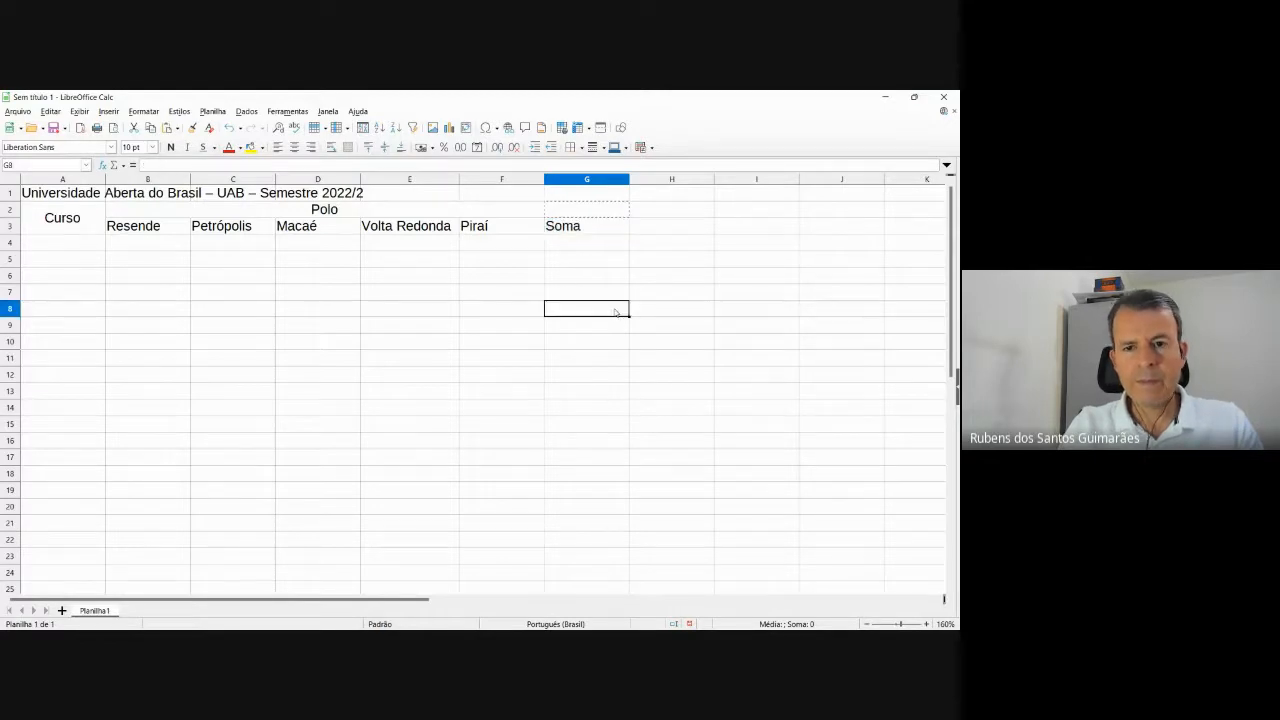
{"action": "key", "text": "Escape"}
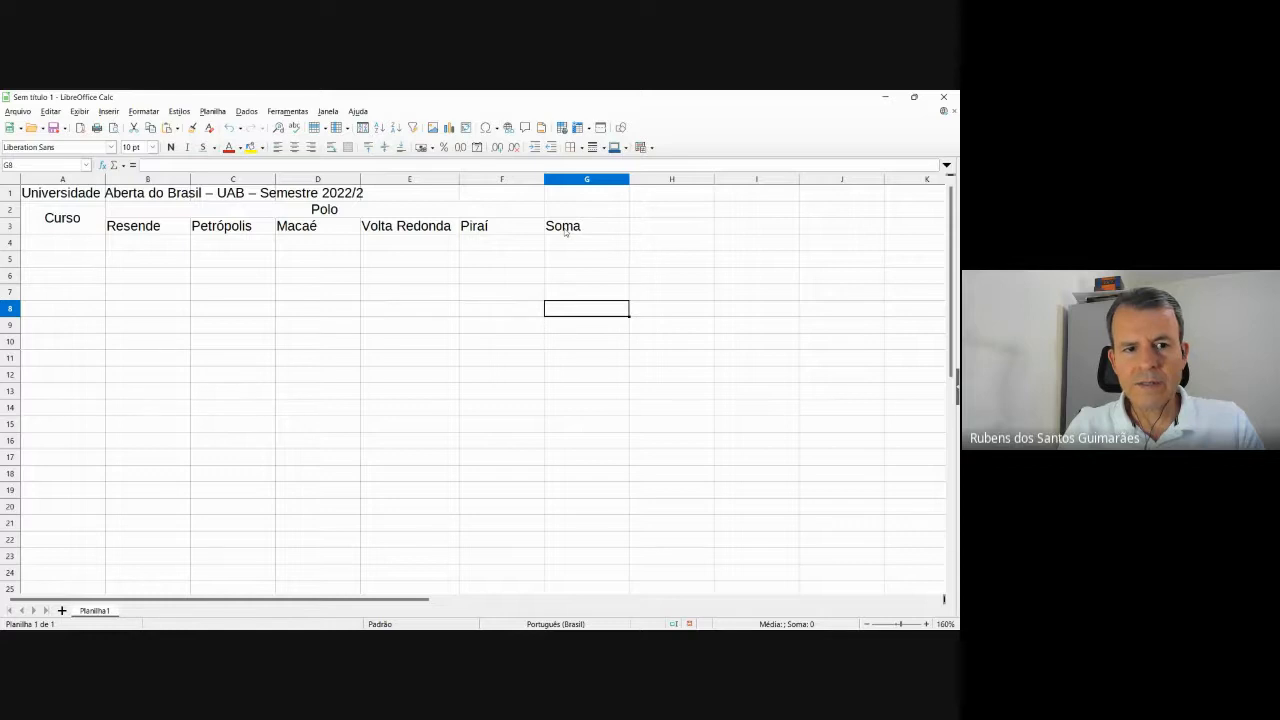
{"action": "key", "text": "alt+Tab"}
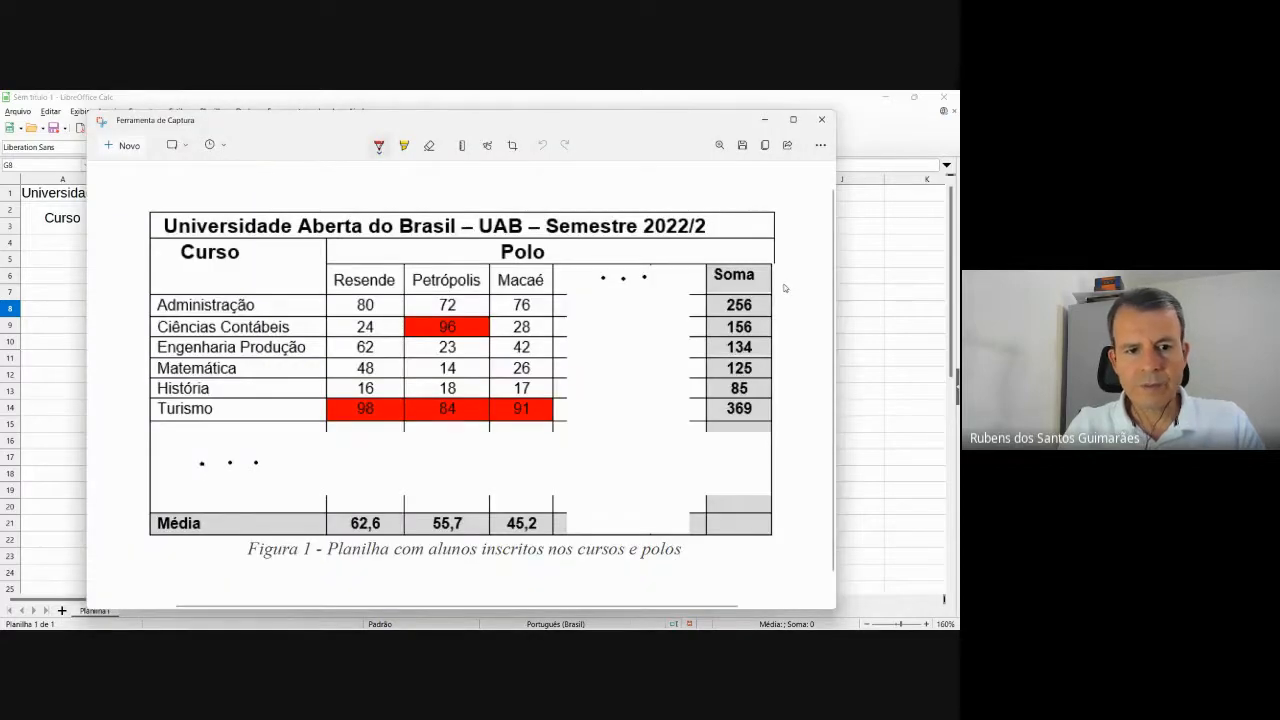
{"action": "key", "text": "alt+Tab"}
Enter Administração, APU and Ciências Contábeis in A4:A6.
{"action": "left_click", "coordinate": [73, 245]}
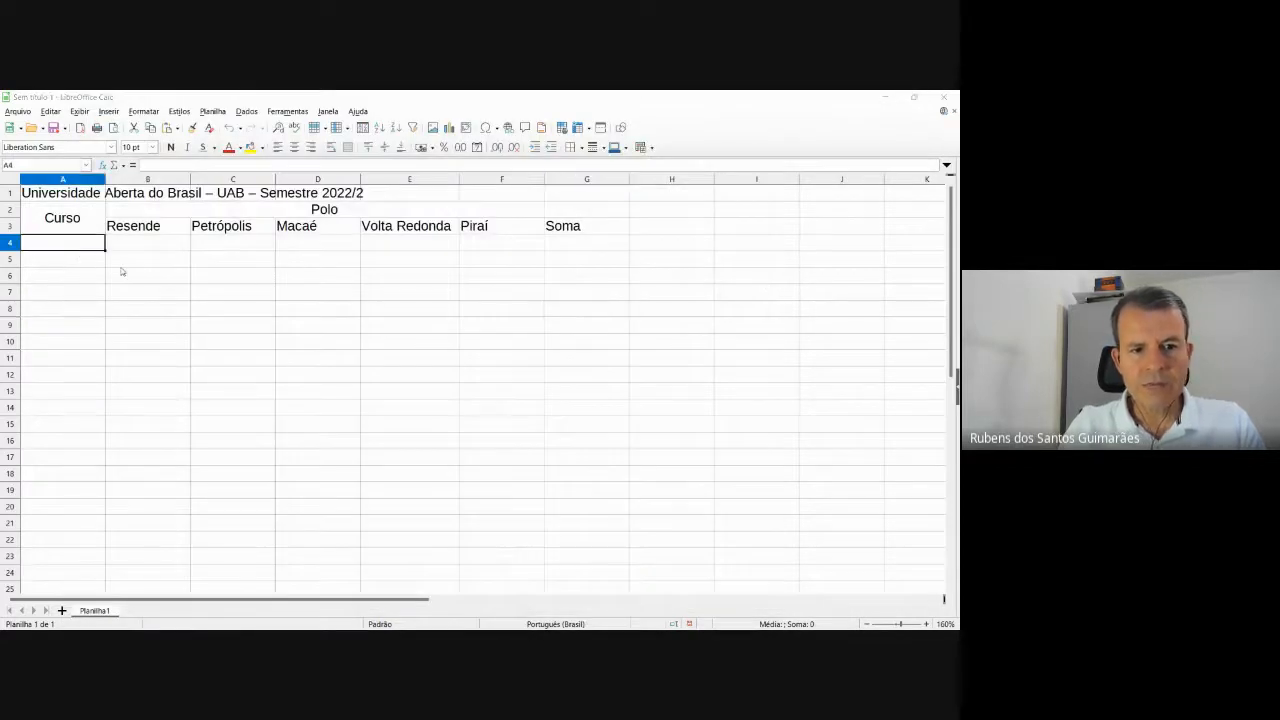
{"action": "key", "text": "alt+Tab"}
{"action": "key", "text": "alt+Tab"}
{"action": "type", "text": "A"}
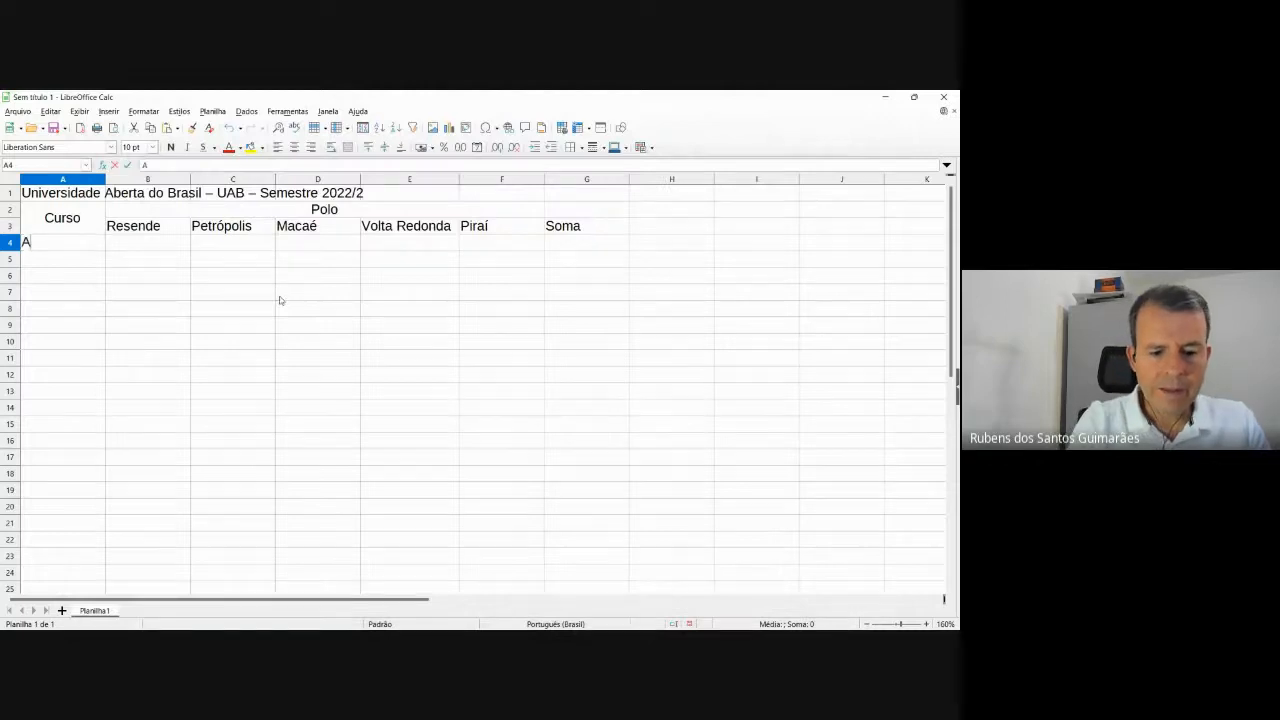
{"action": "type", "text": "dministraç"}
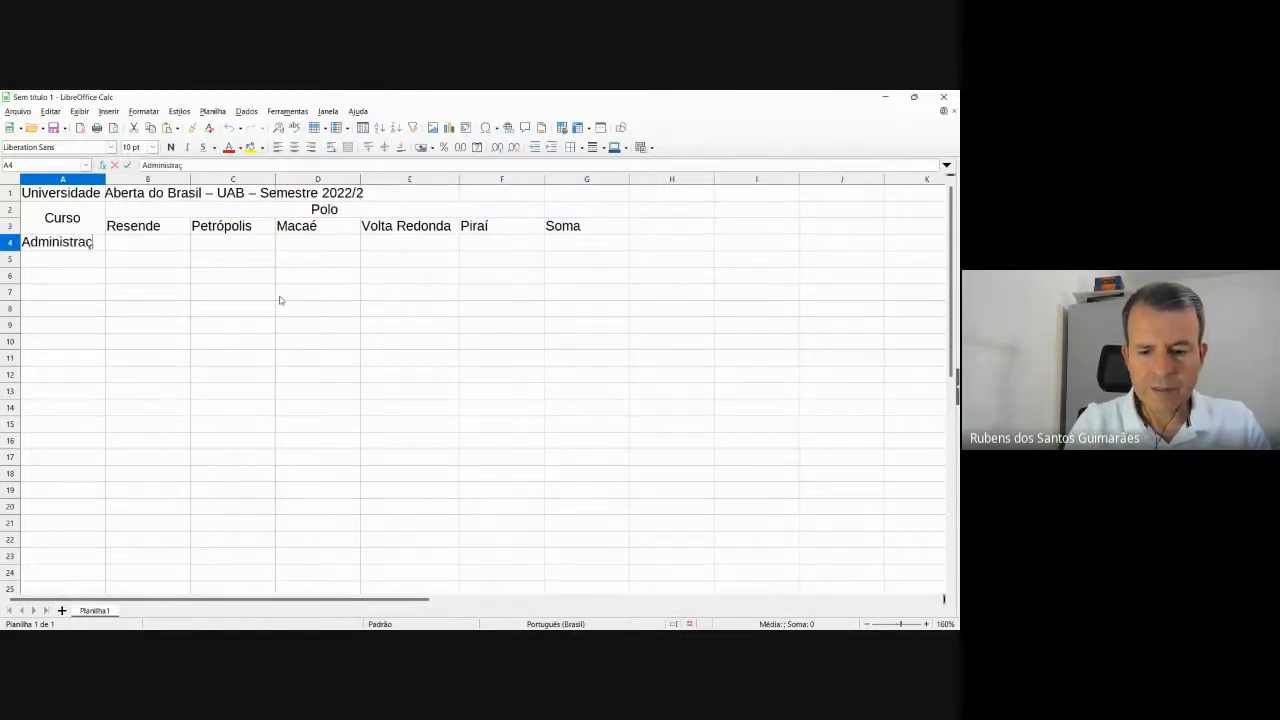
{"action": "type", "text": "ão"}
{"action": "key", "text": "Return"}
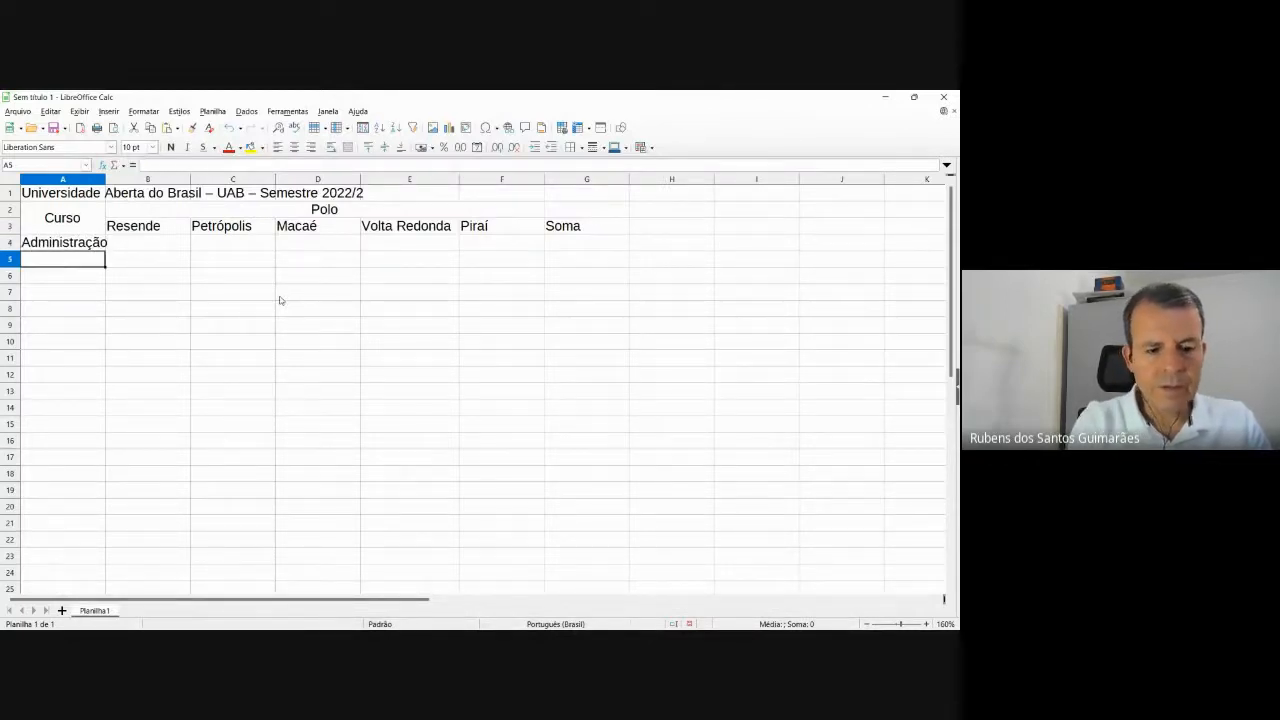
{"action": "type", "text": "APU"}
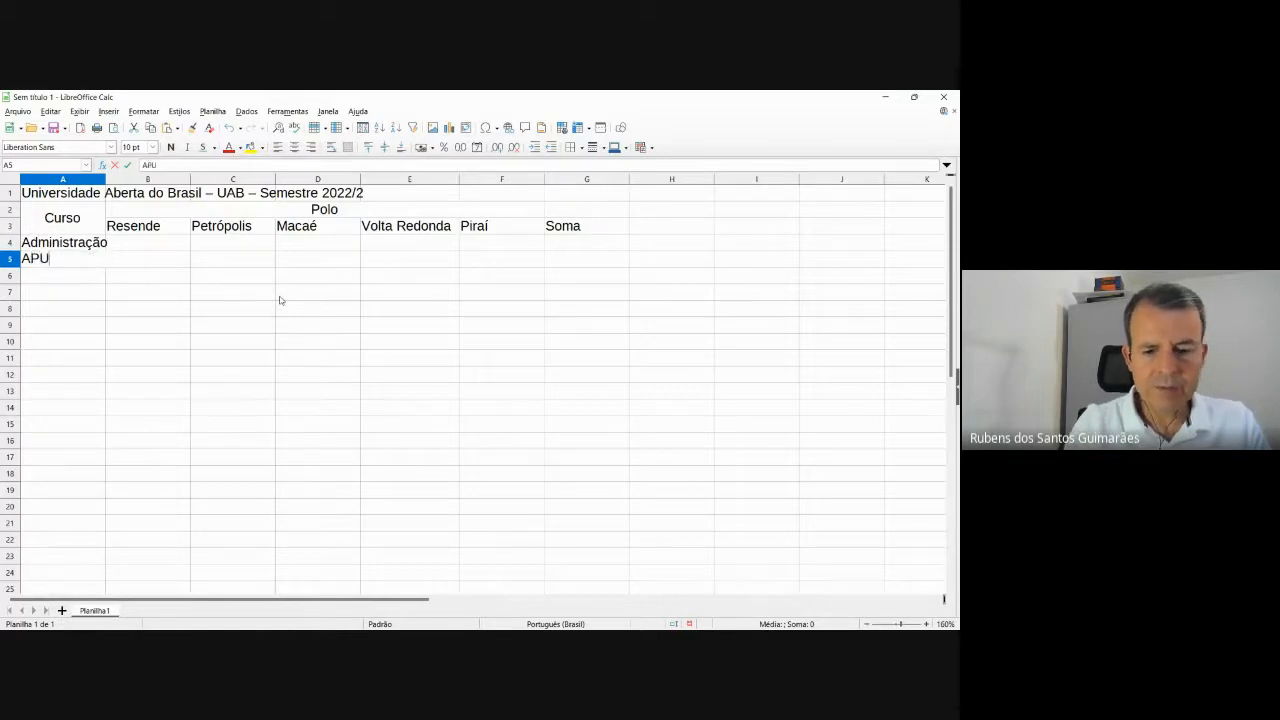
{"action": "key", "text": "Return"}
{"action": "key", "text": "alt+Tab"}
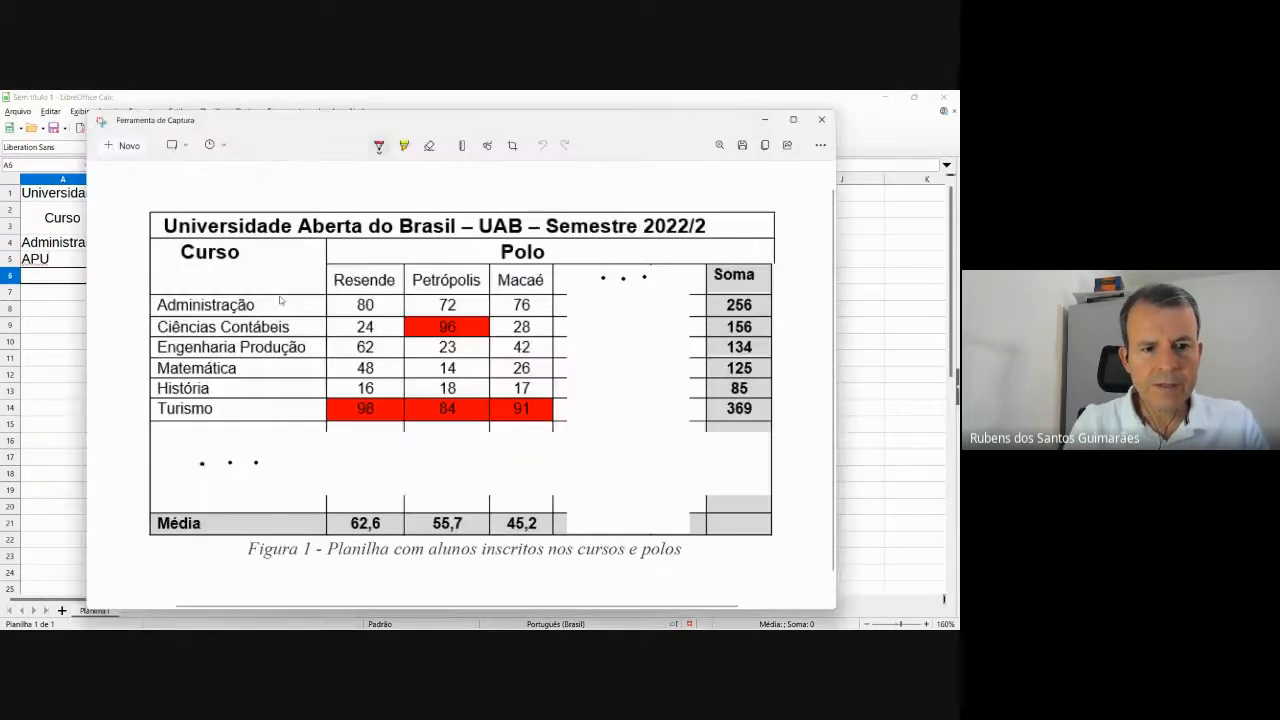
{"action": "key", "text": "alt+Tab"}
{"action": "key", "text": "alt+Tab"}
{"action": "key", "text": "alt+Tab"}
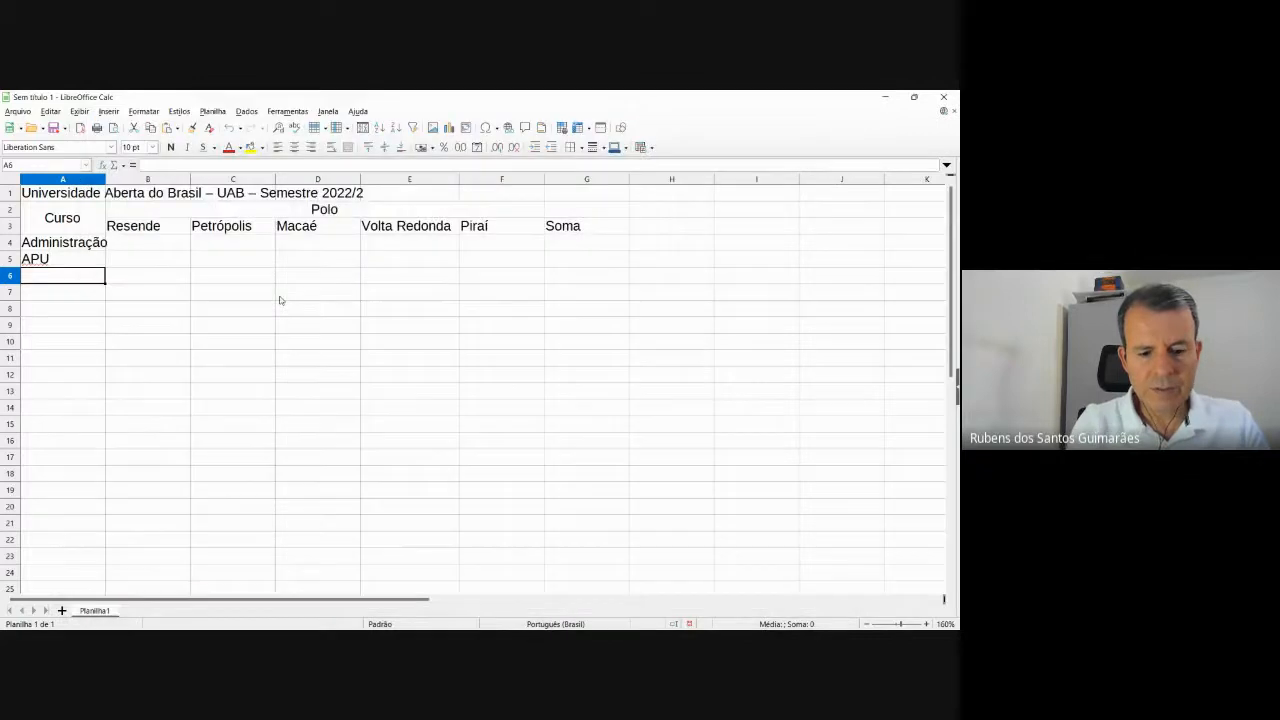
{"action": "type", "text": "Ciên"}
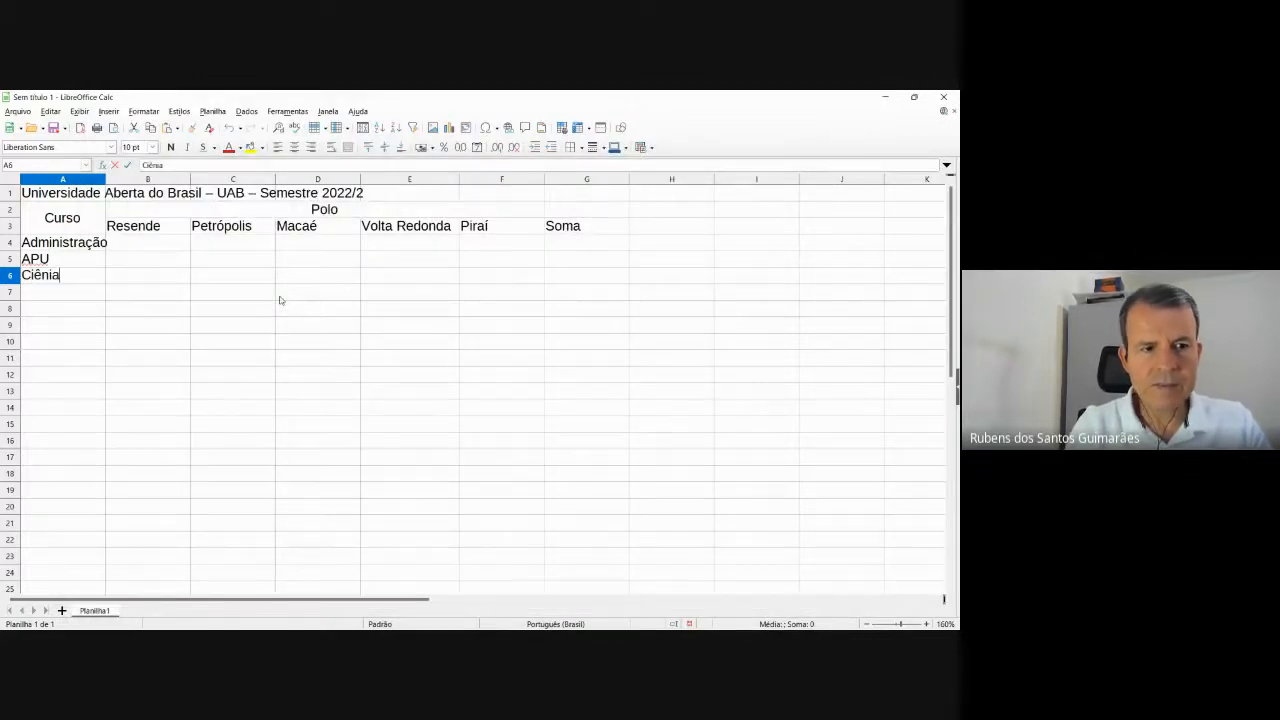
{"action": "type", "text": "cias"}
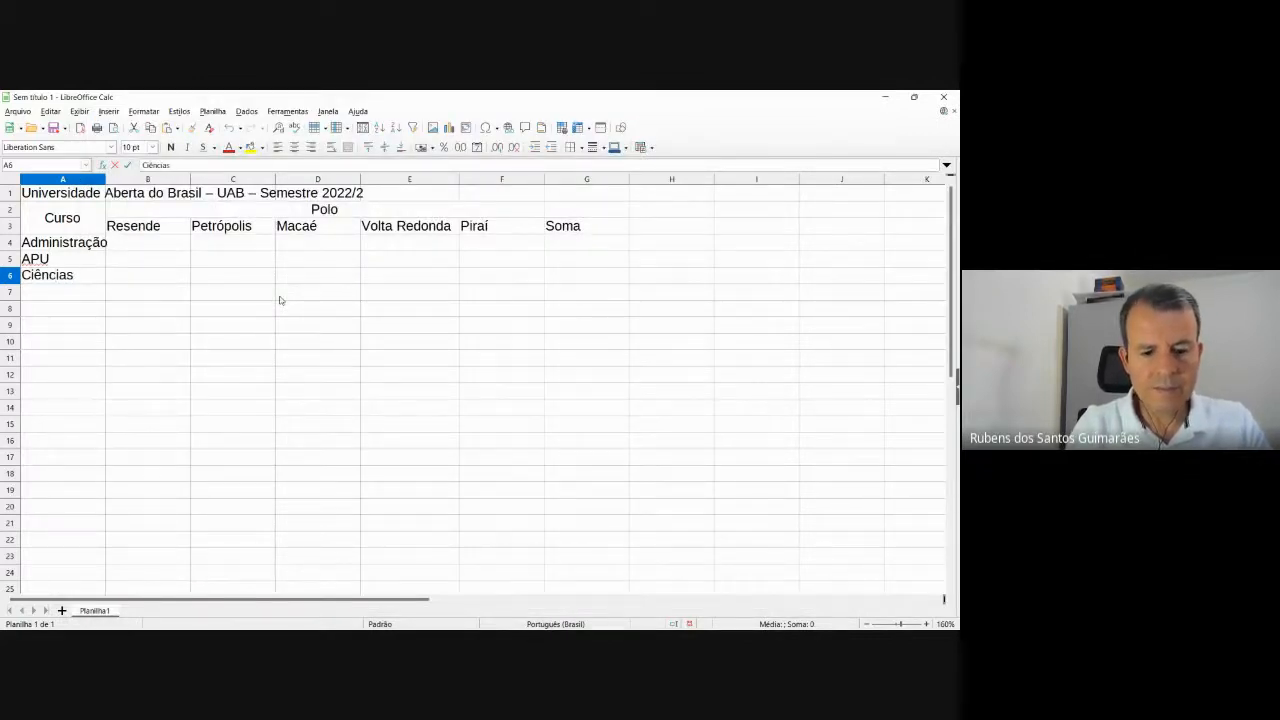
{"action": "type", "text": " Contábeis"}
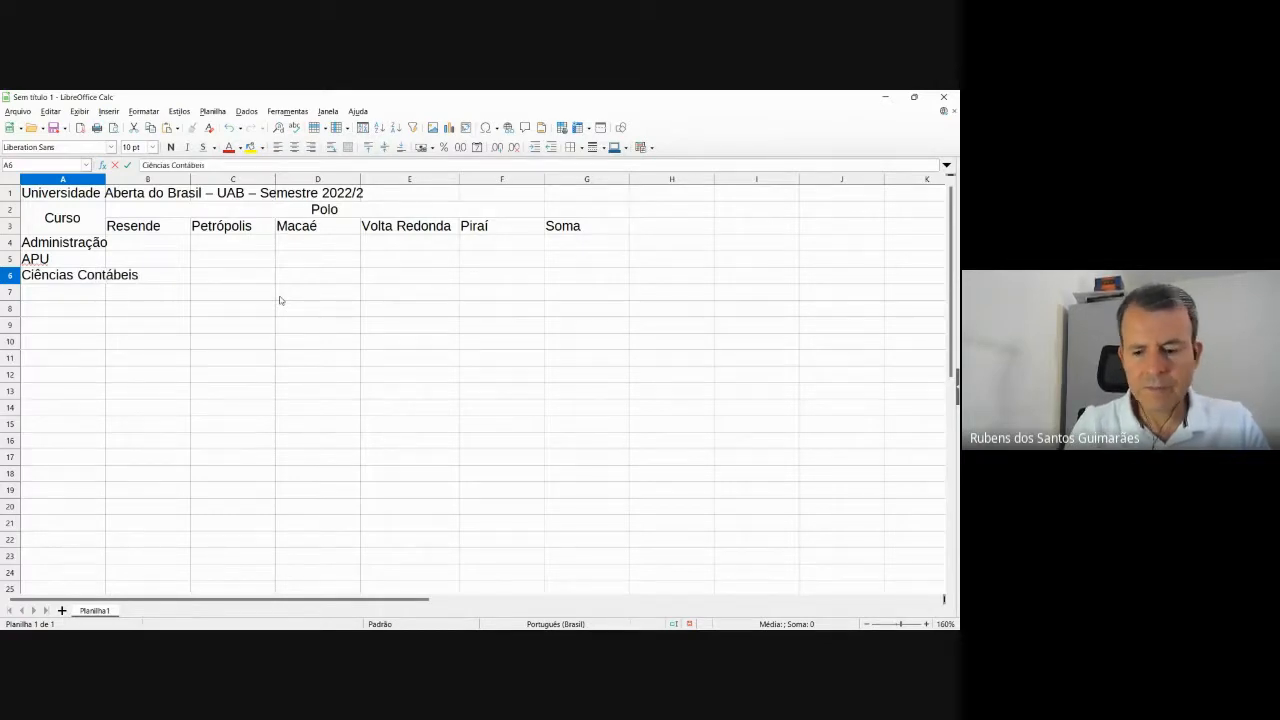
{"action": "key", "text": "Return"}
{"action": "key", "text": "alt+Tab"}
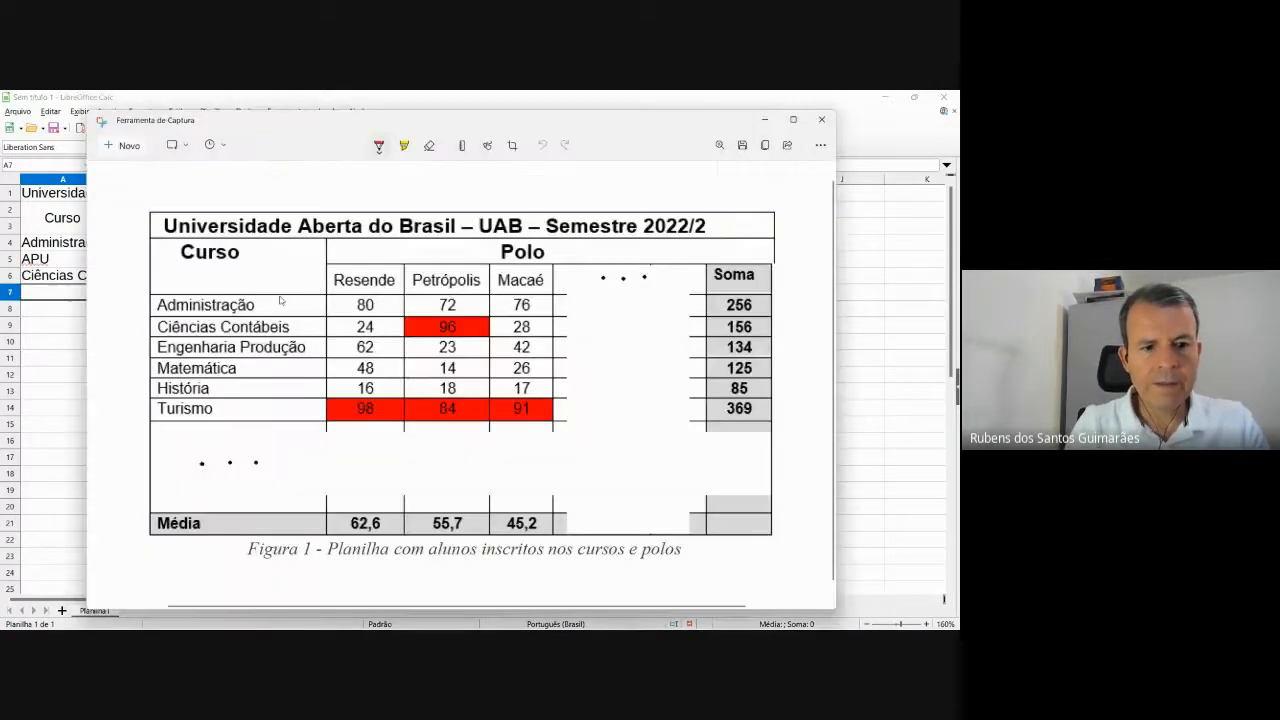
{"action": "key", "text": "alt+Tab"}
Enter Matemática, História, Turismo and Pedagogia in A7:A10.
{"action": "type", "text": "Mate"}
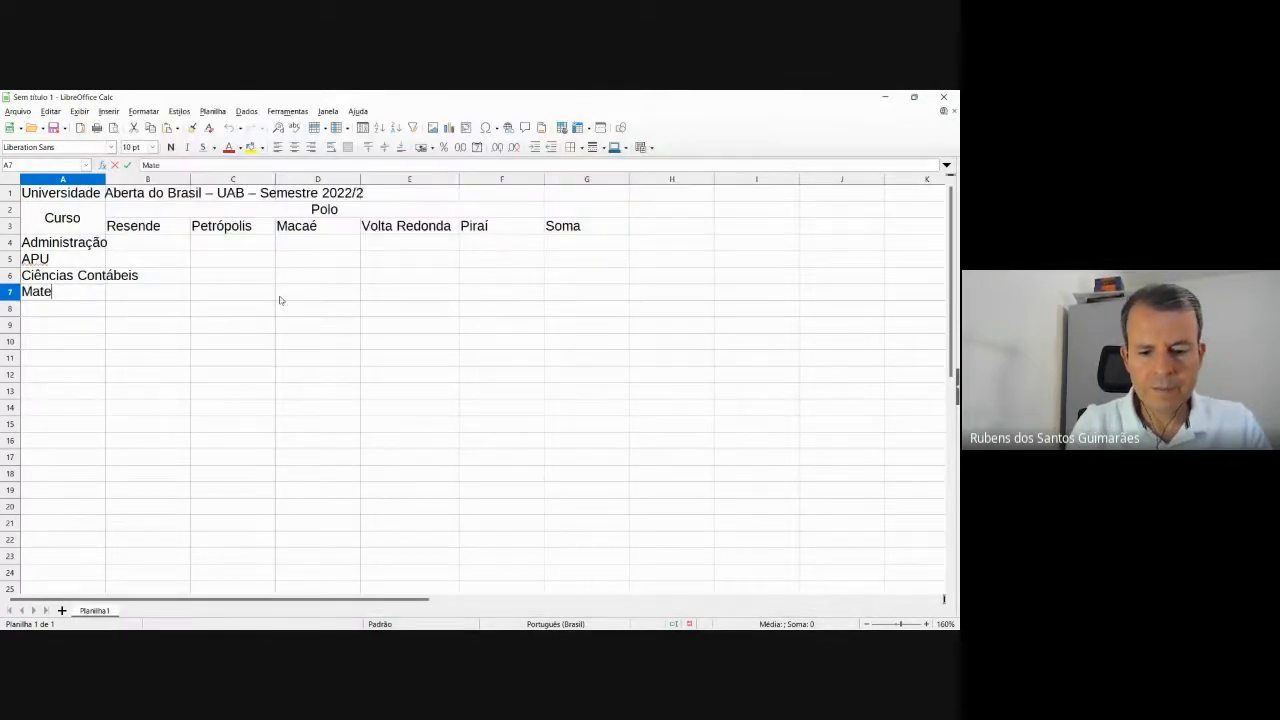
{"action": "type", "text": "mática"}
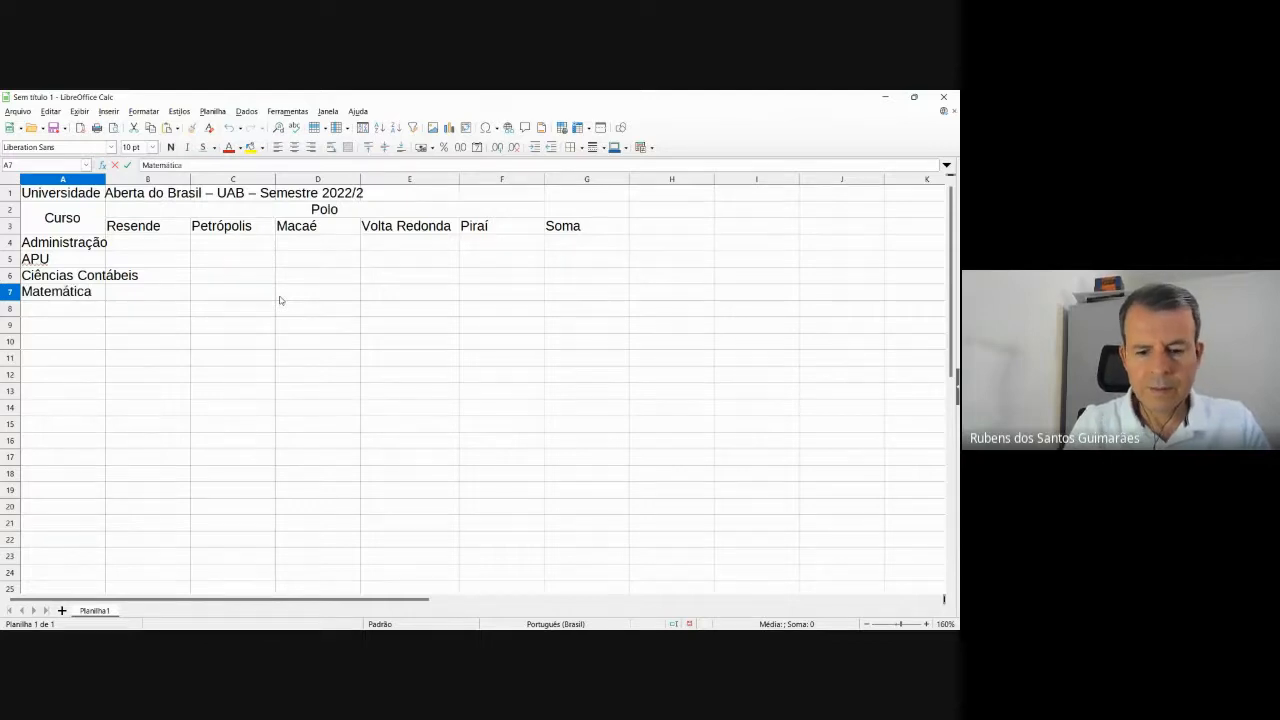
{"action": "key", "text": "Return"}
{"action": "type", "text": "História"}
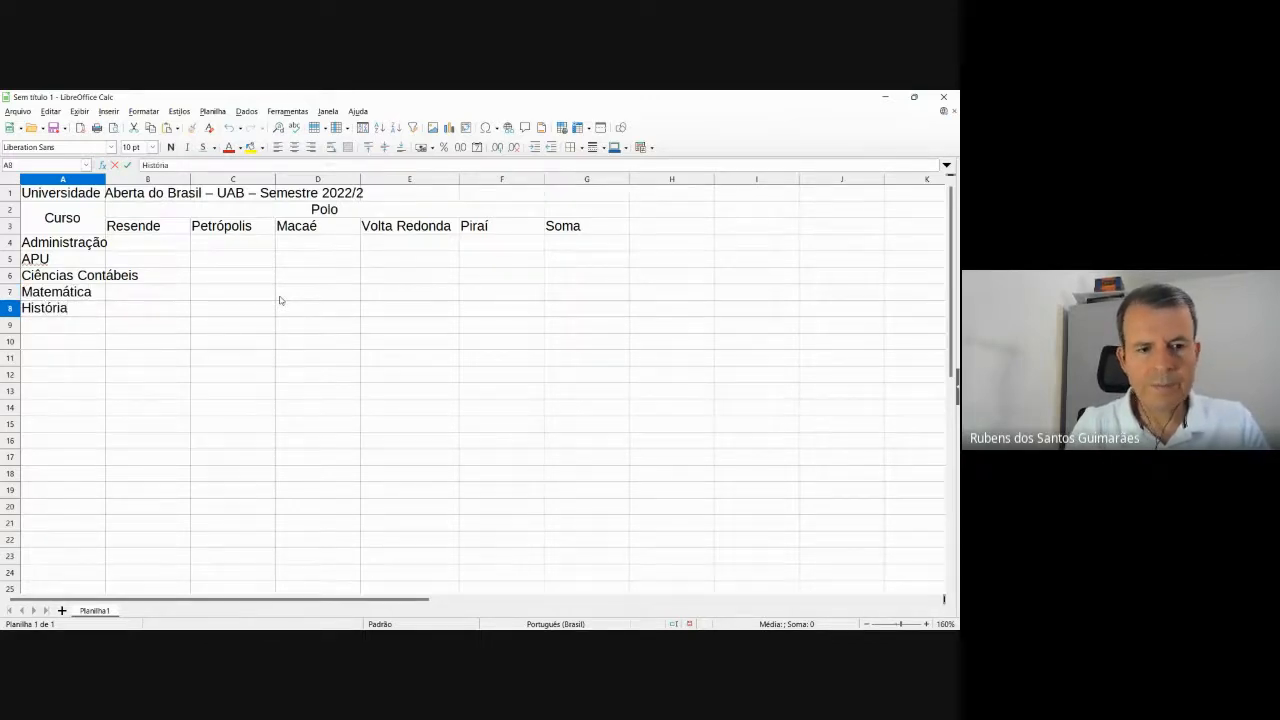
{"action": "key", "text": "Return"}
{"action": "key", "text": "alt+Tab"}
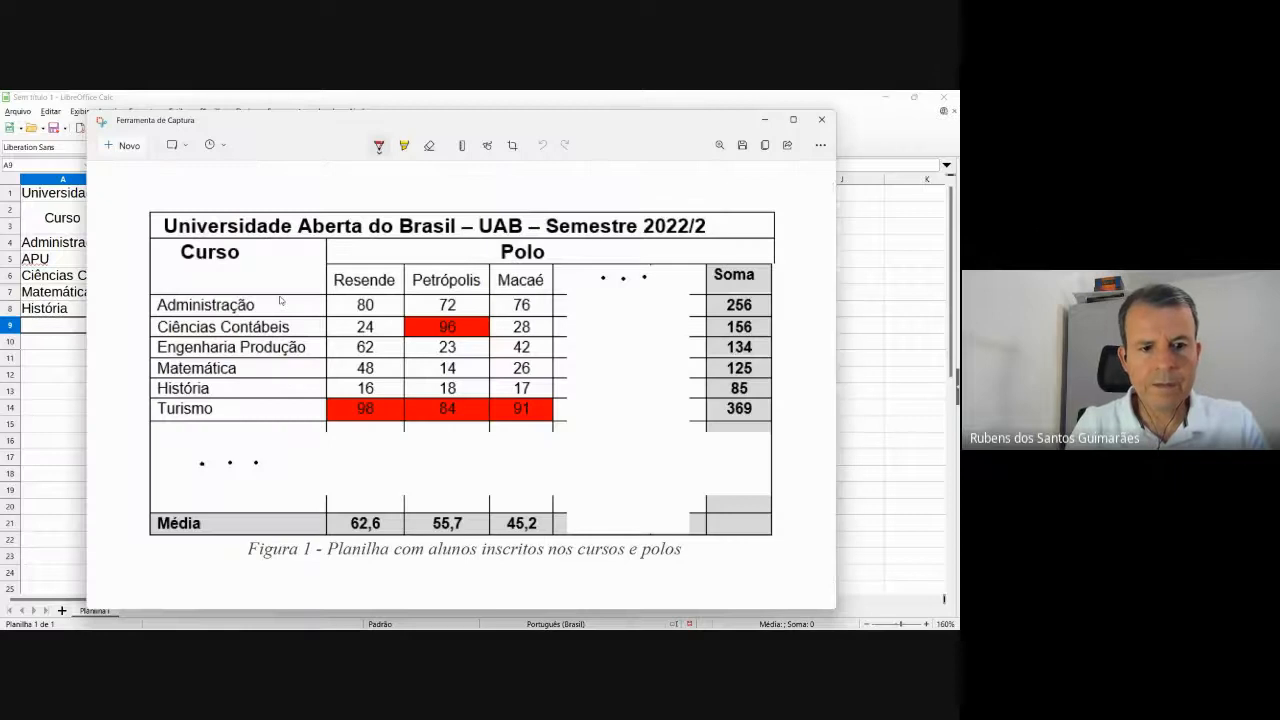
{"action": "key", "text": "alt+Tab"}
{"action": "type", "text": "Turismo"}
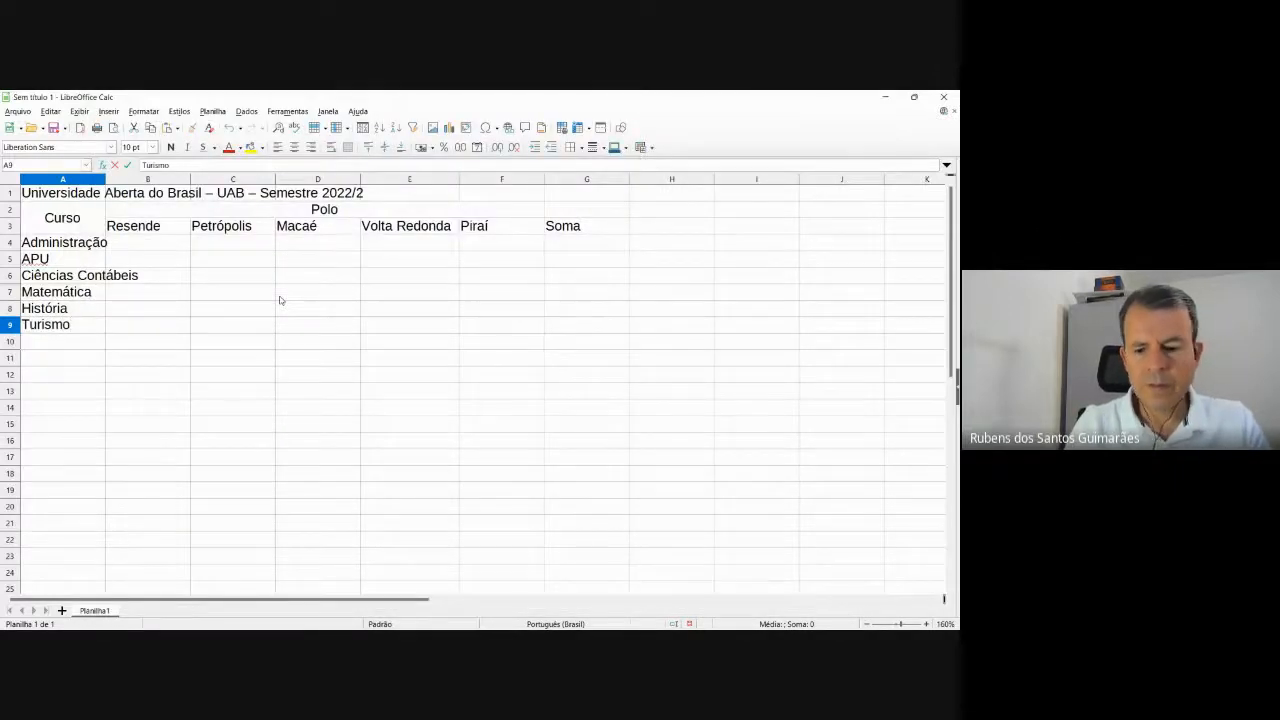
{"action": "key", "text": "Return"}
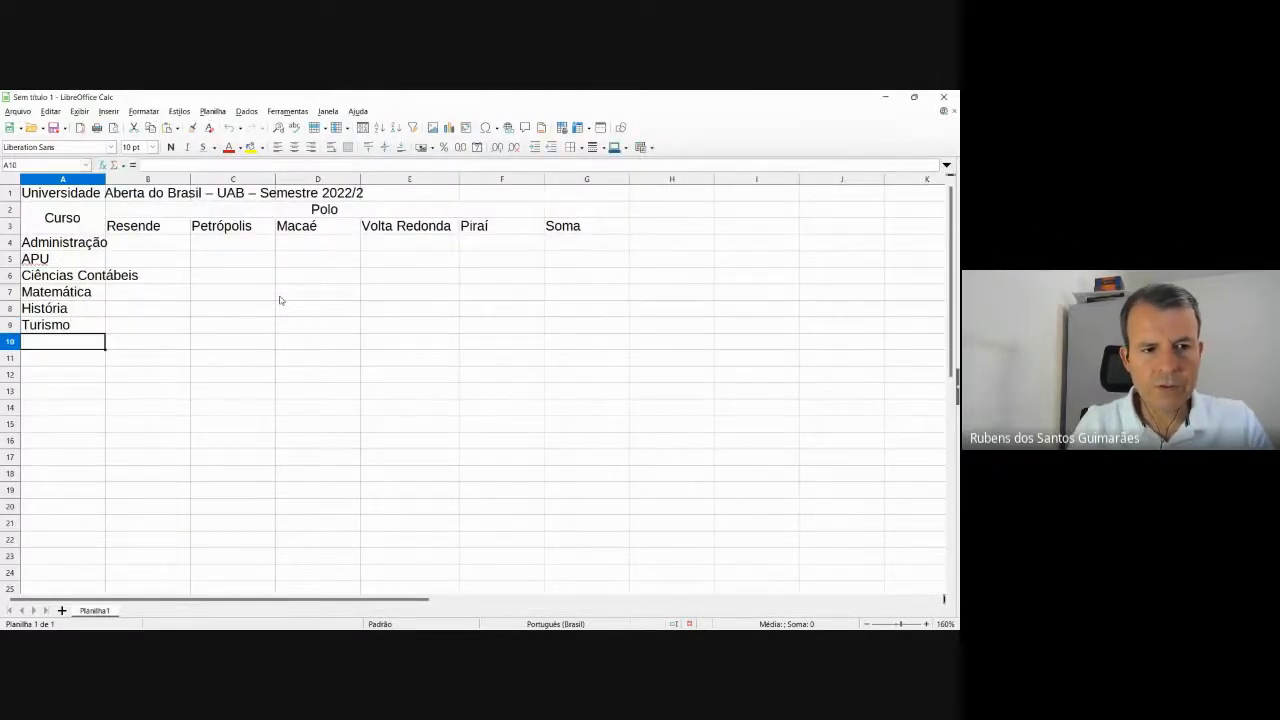
{"action": "type", "text": "Pe"}
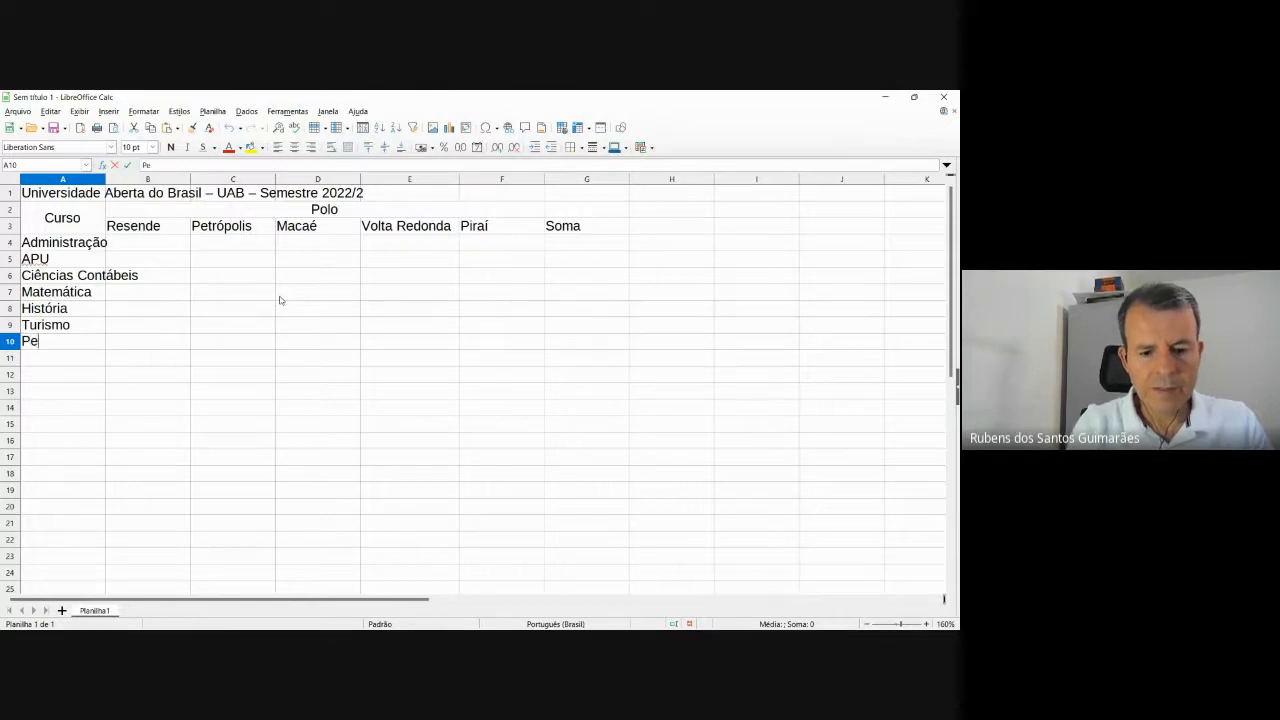
{"action": "type", "text": "dago"}
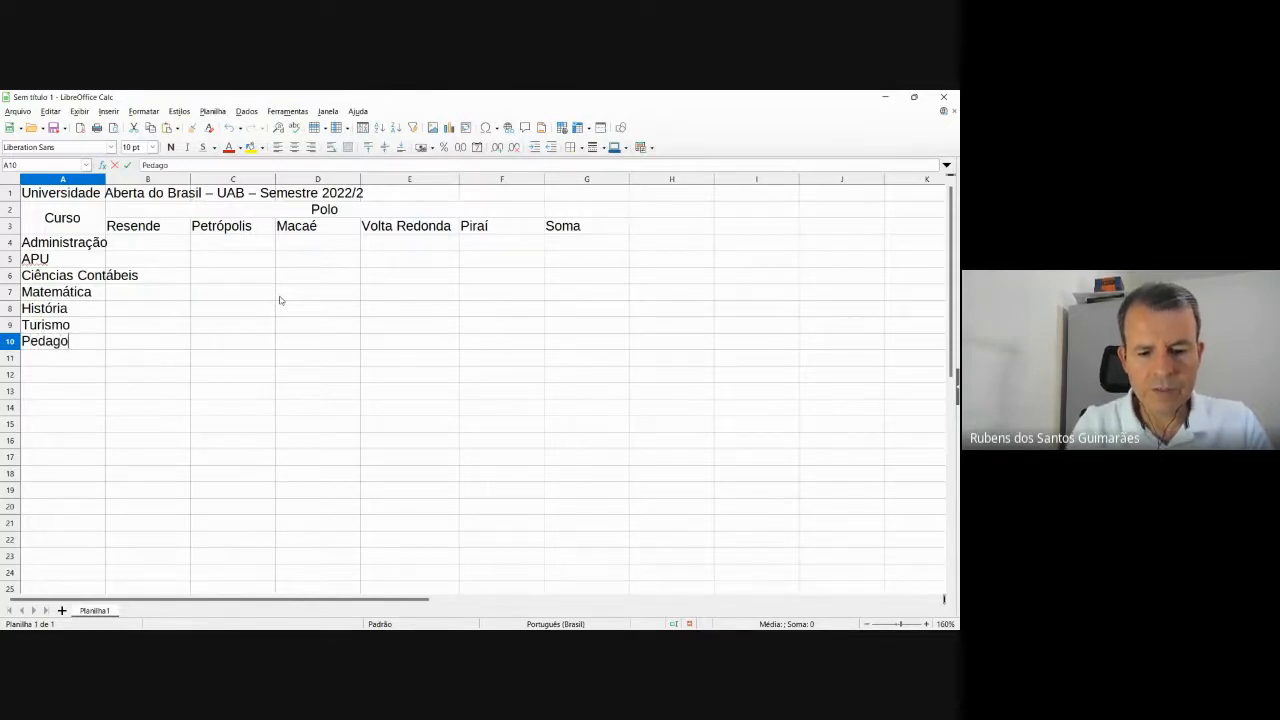
{"action": "type", "text": "gia"}
{"action": "key", "text": "Return"}
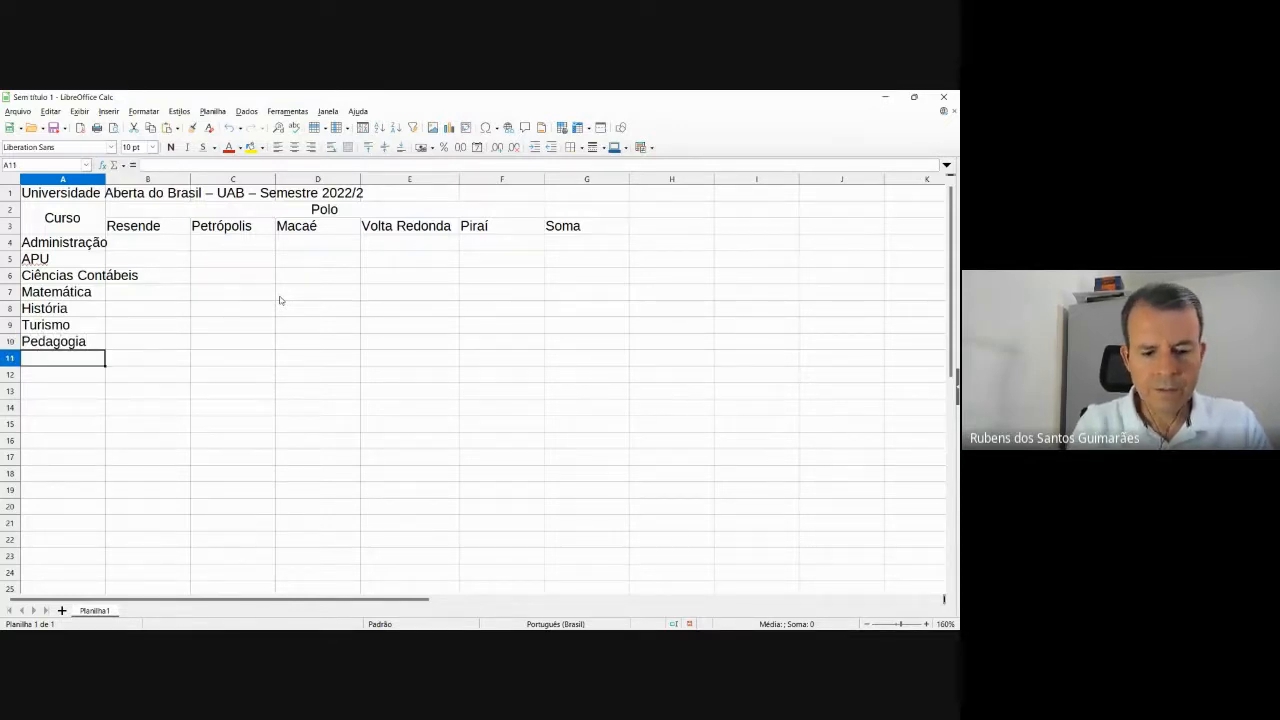
Enter Computação, Física and Biologia in A11:A13, correcting the typos.
{"action": "type", "text": "Compt"}
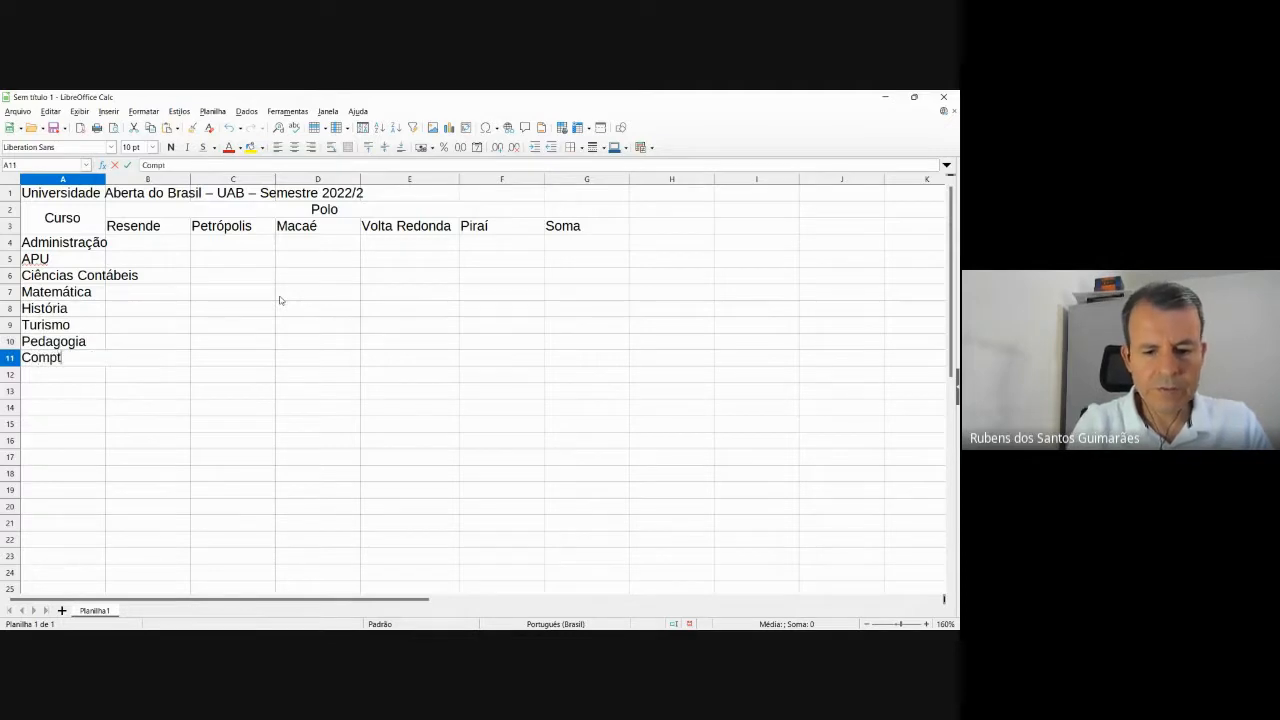
{"action": "type", "text": "ação"}
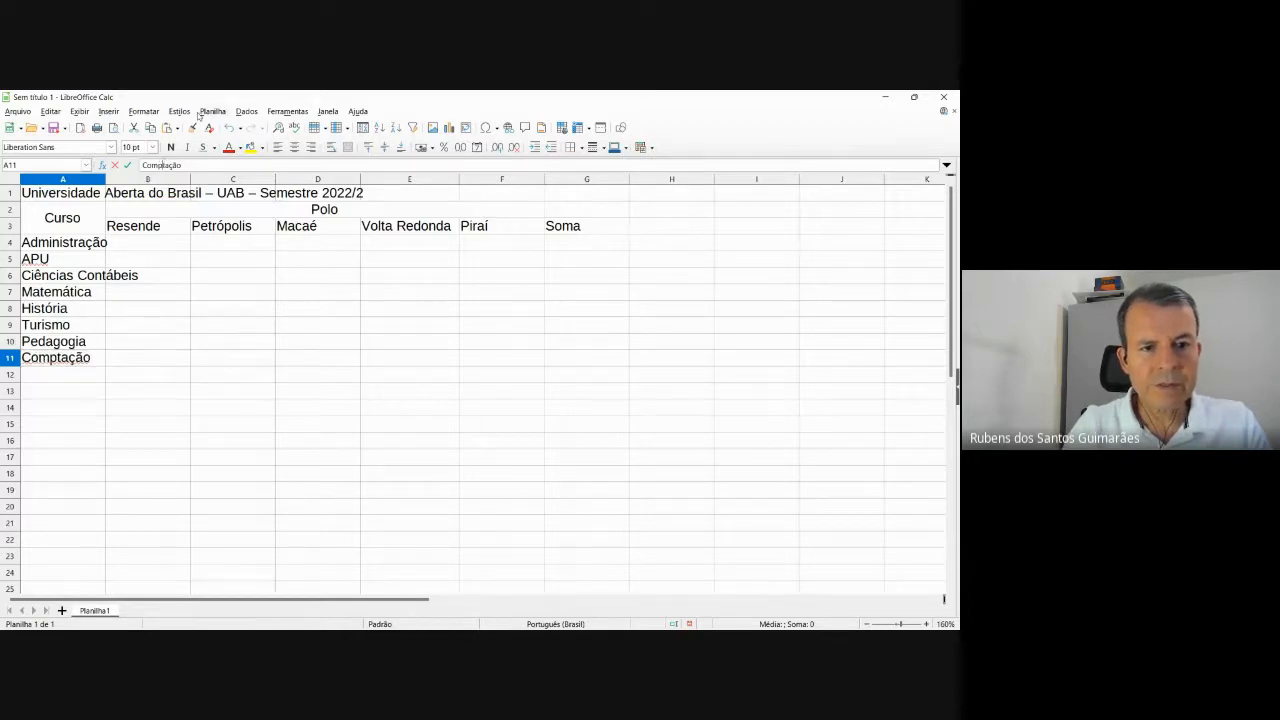
{"action": "type", "text": "u"}
{"action": "left_click", "coordinate": [72, 379]}
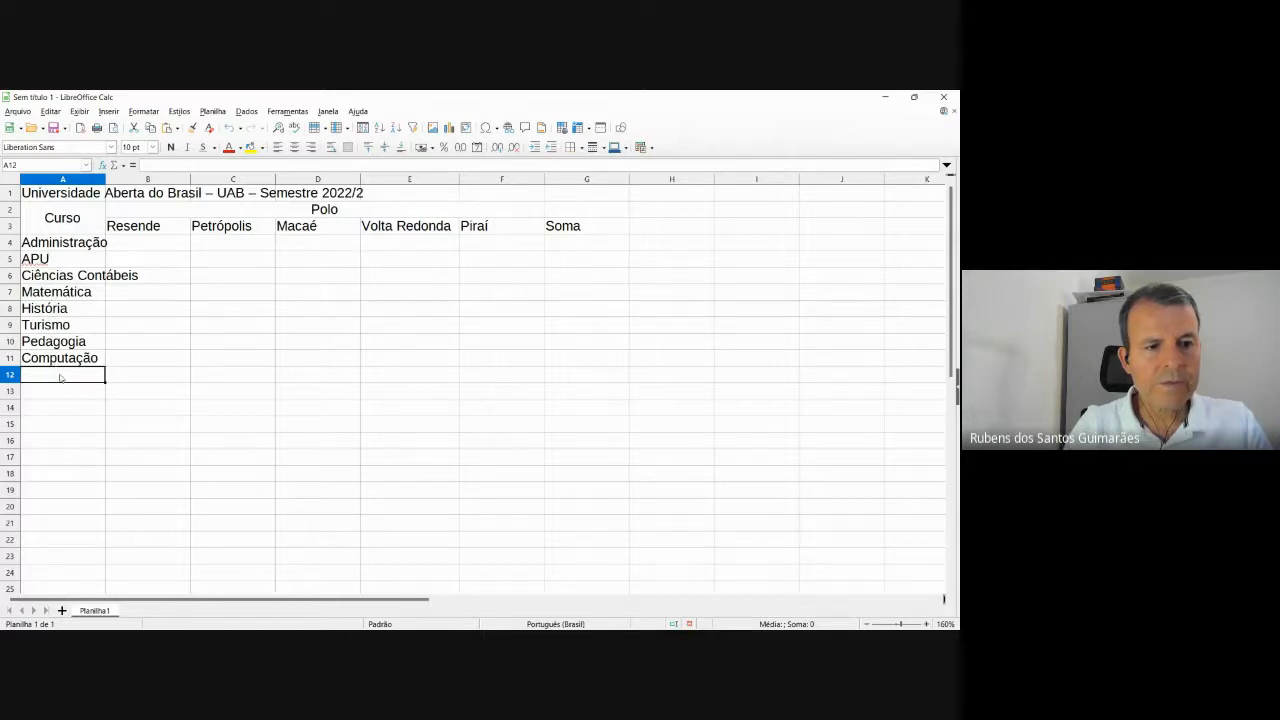
{"action": "type", "text": "F"}
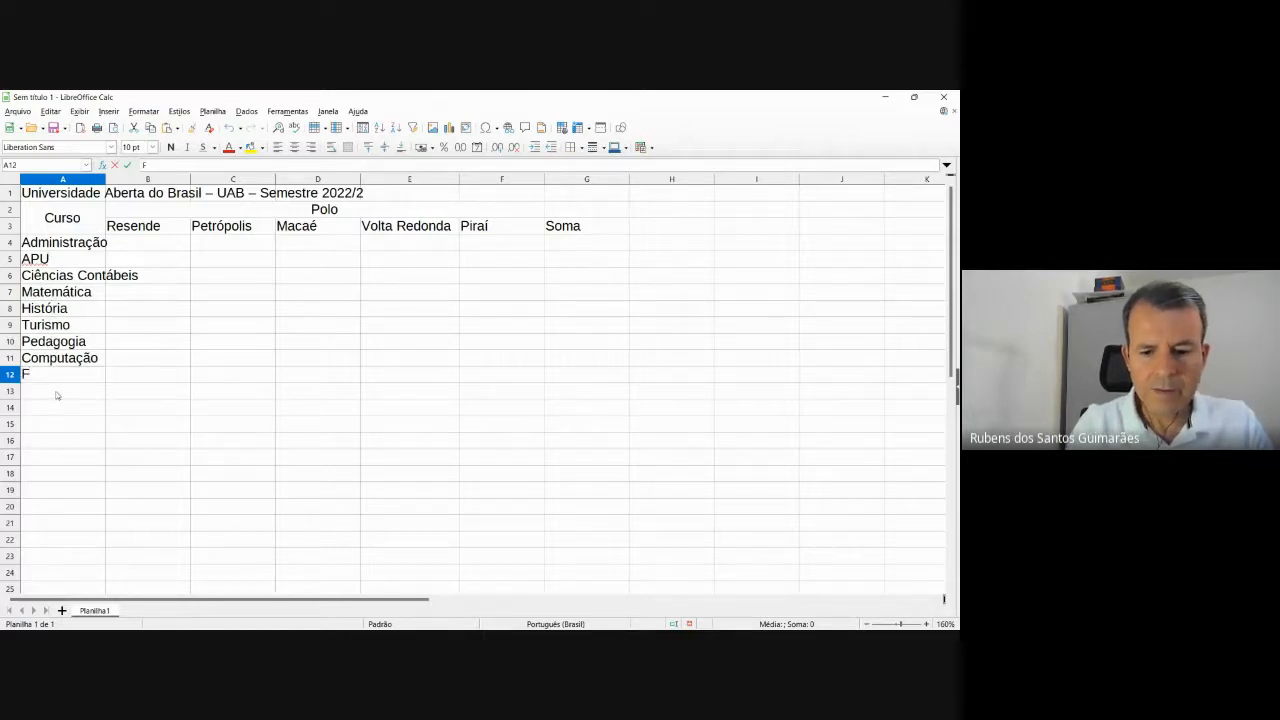
{"action": "type", "text": "´´isica"}
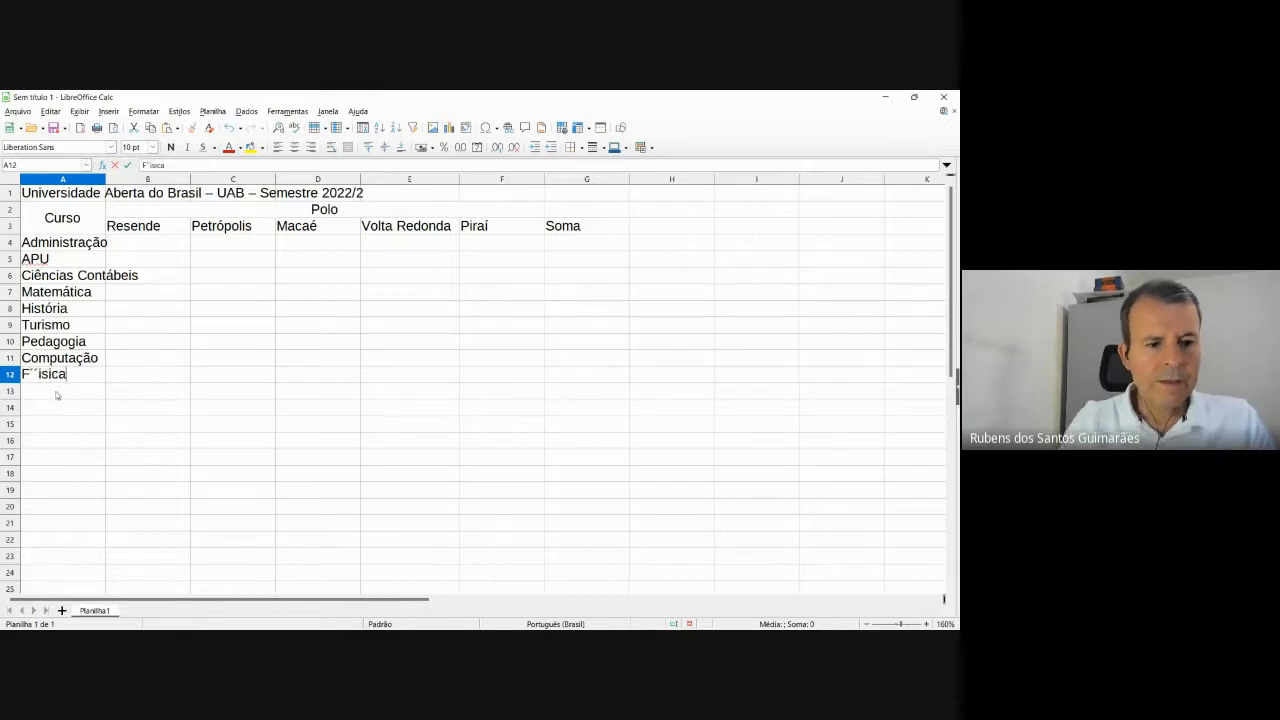
{"action": "key", "text": "BackSpace"}
{"action": "key", "text": "BackSpace"}
{"action": "key", "text": "BackSpace"}
{"action": "key", "text": "BackSpace"}
{"action": "key", "text": "BackSpace"}
{"action": "key", "text": "BackSpace"}
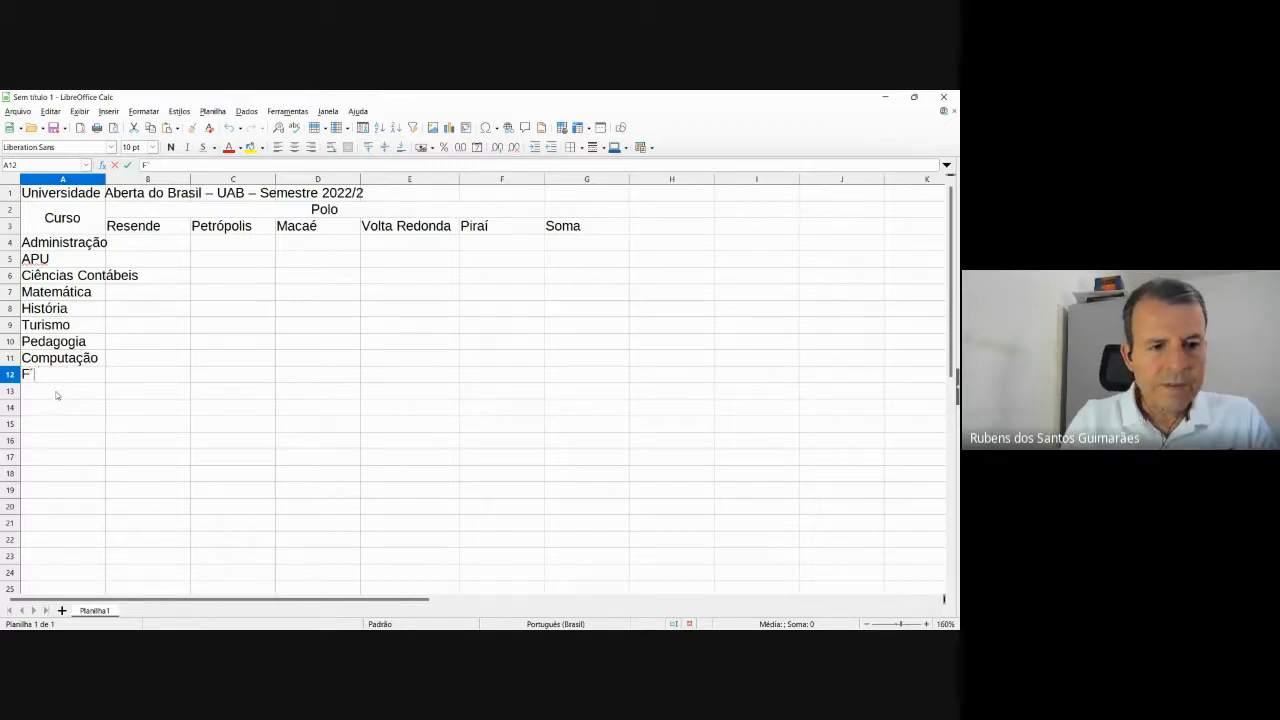
{"action": "type", "text": "ísica"}
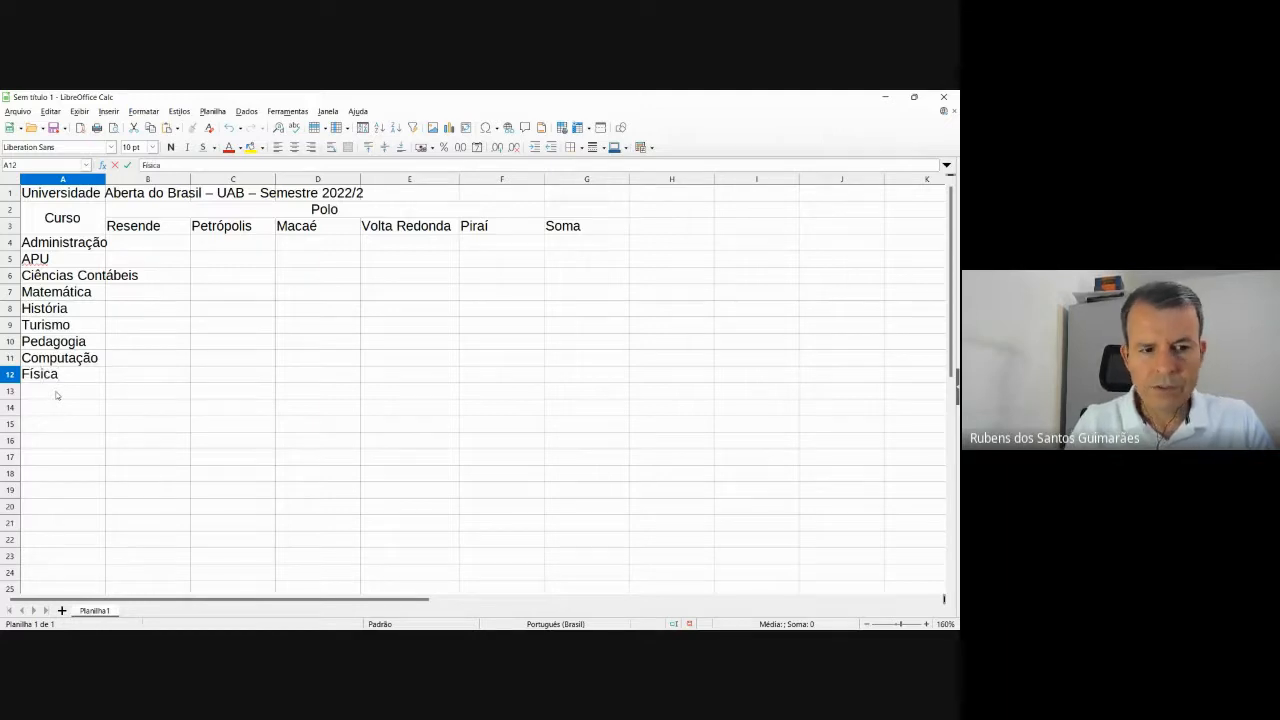
{"action": "key", "text": "Return"}
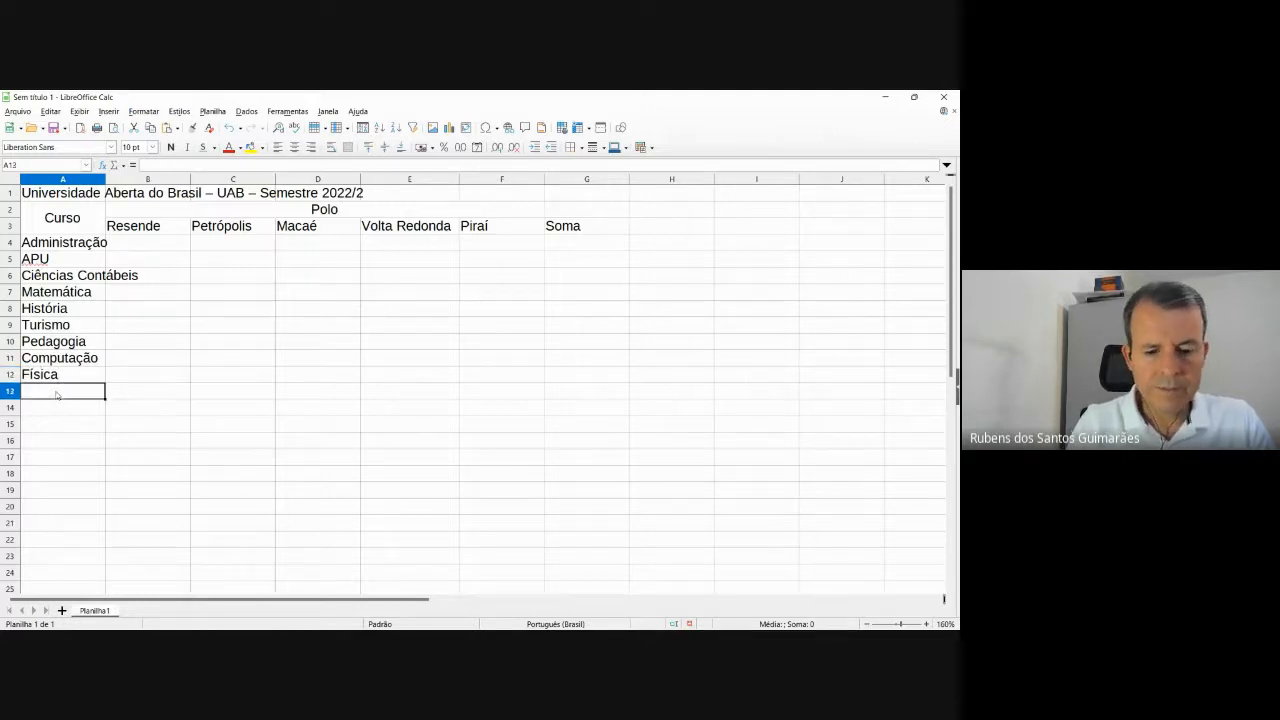
{"action": "type", "text": "Biologia"}
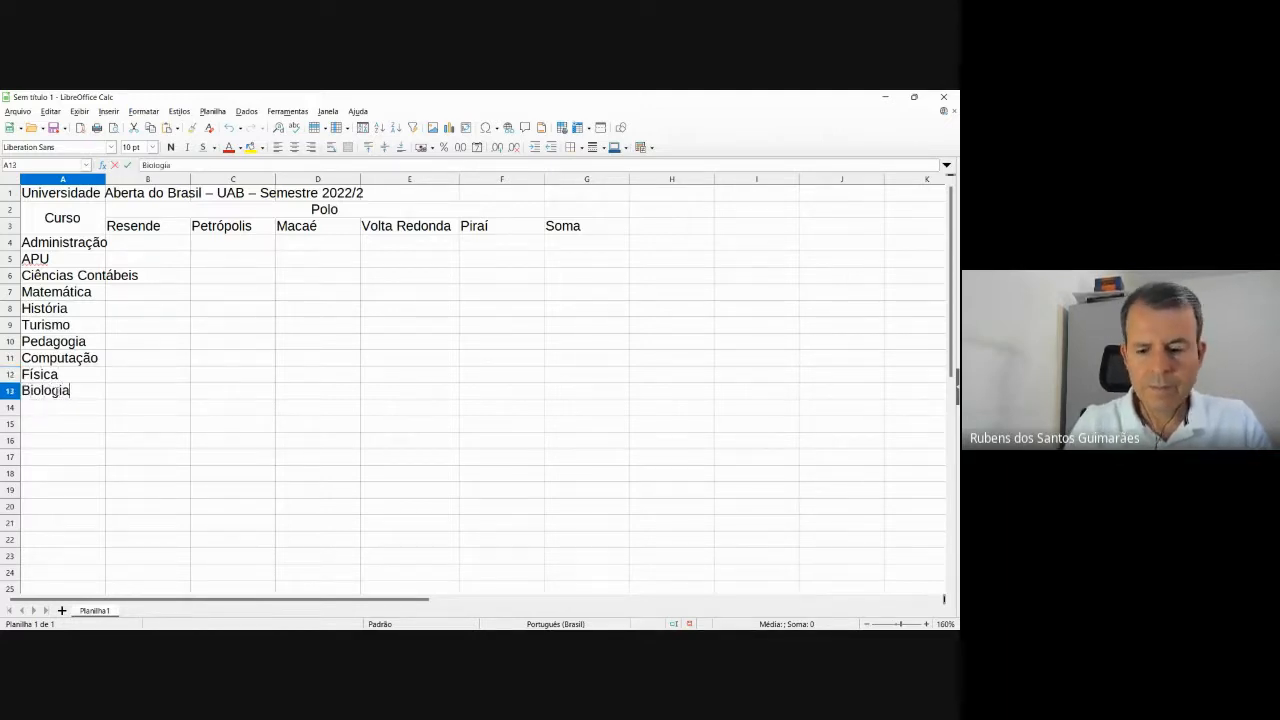
{"action": "key", "text": "Return"}
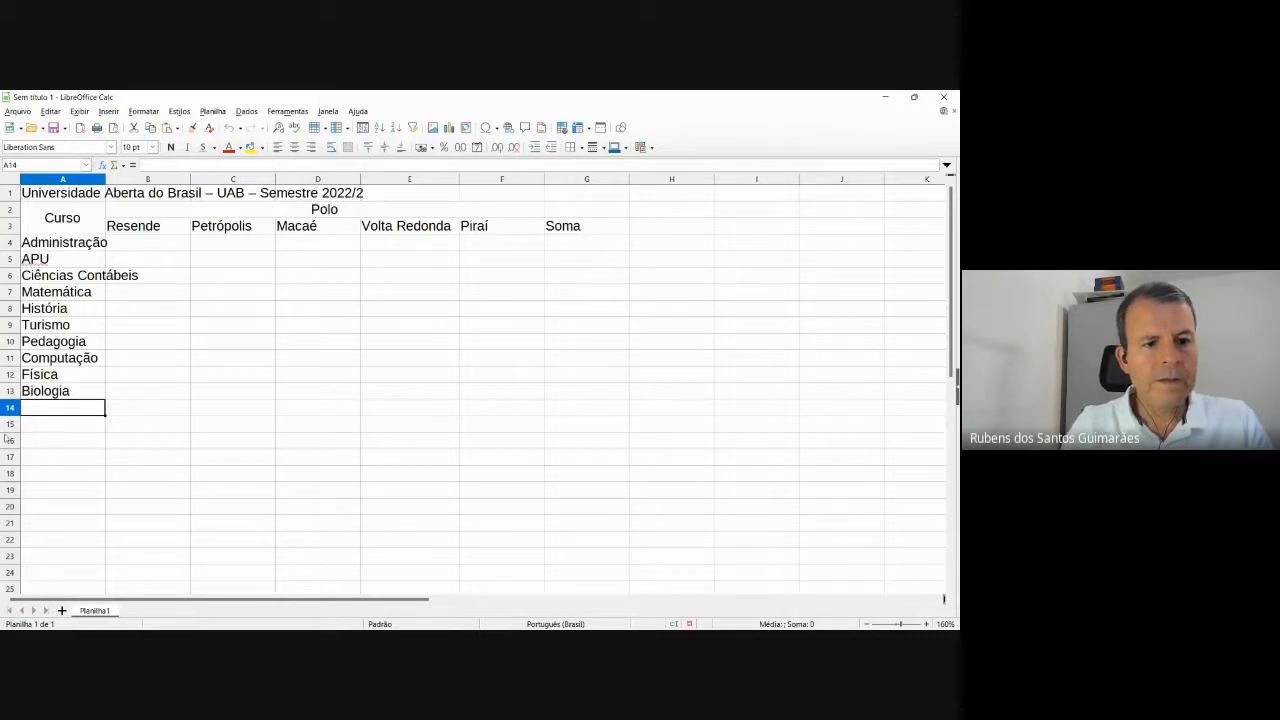
{"action": "left_click", "coordinate": [72, 246]}
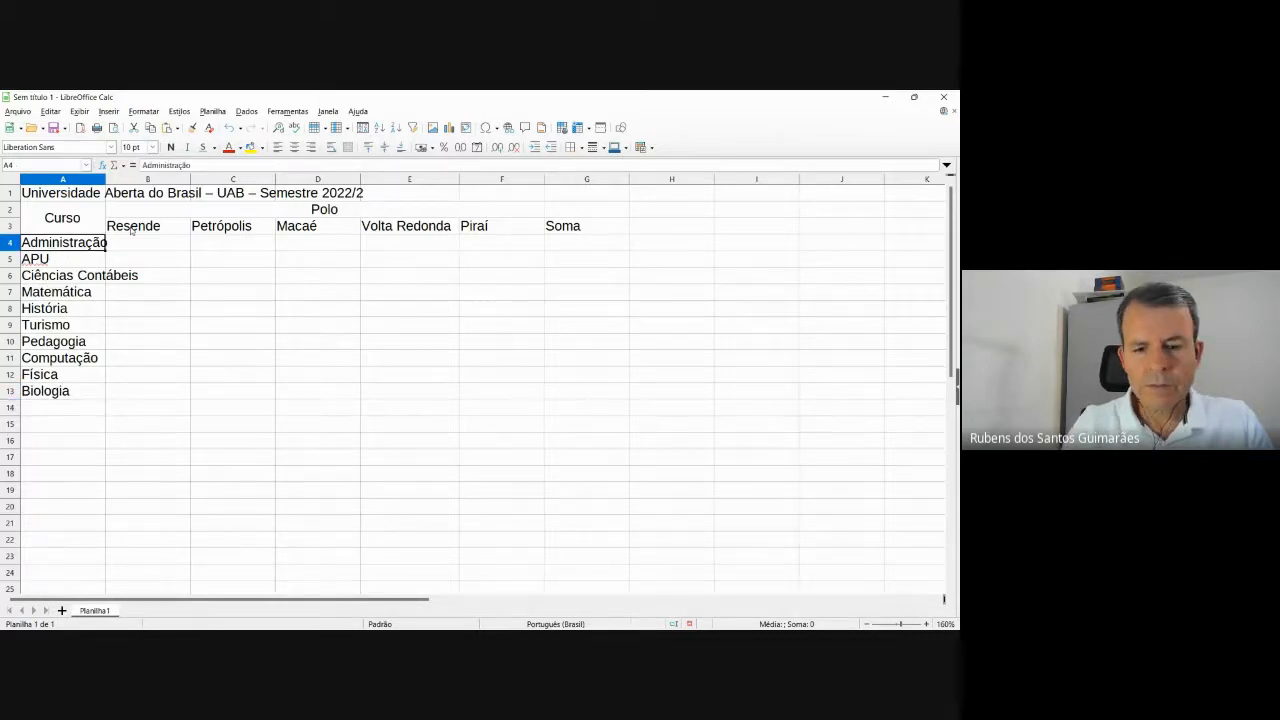
{"action": "key", "text": "Down"}
{"action": "key", "text": "Down"}
{"action": "key", "text": "Down"}
{"action": "key", "text": "Down"}
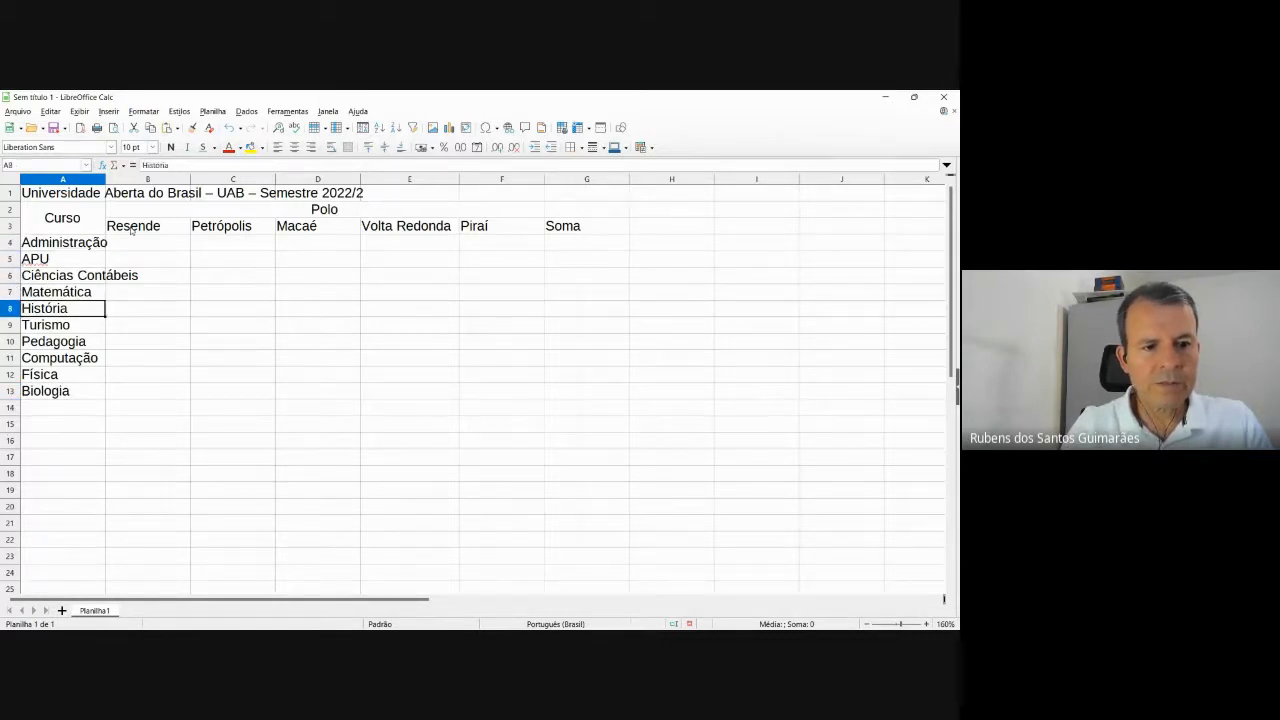
{"action": "key", "text": "Down"}
{"action": "key", "text": "Down"}
{"action": "key", "text": "Down"}
{"action": "key", "text": "Down"}
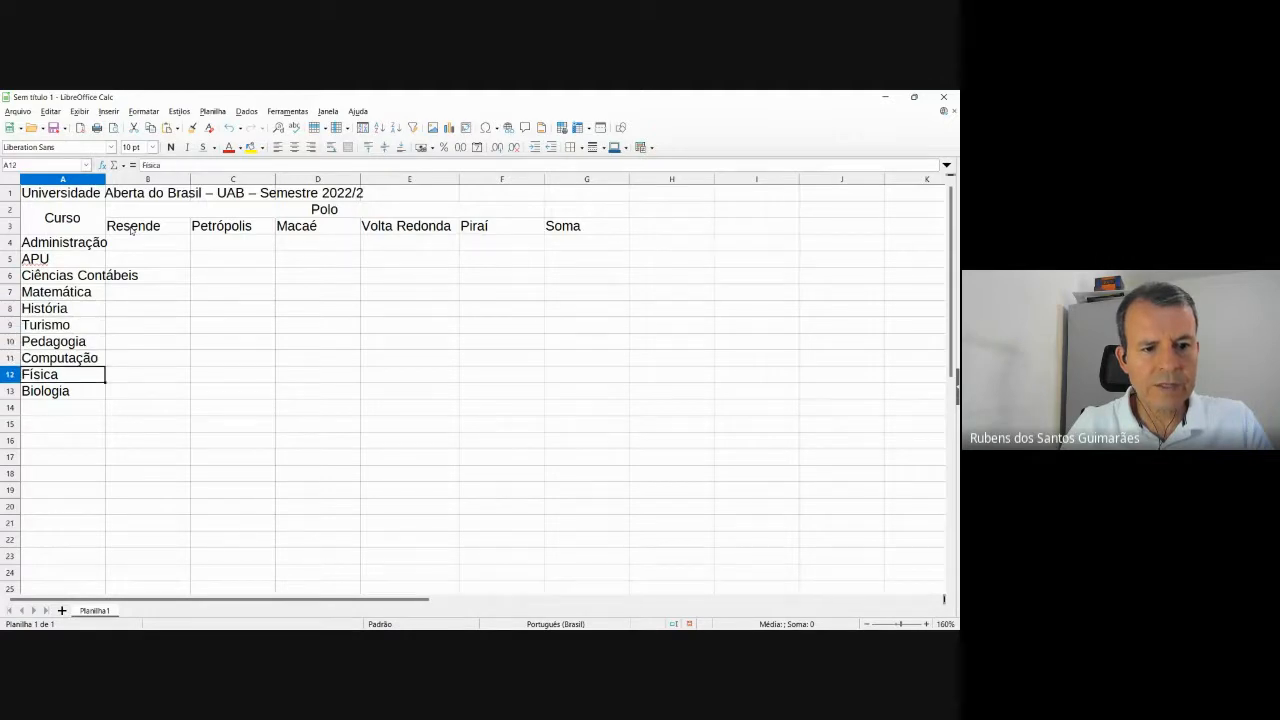
{"action": "key", "text": "Down"}
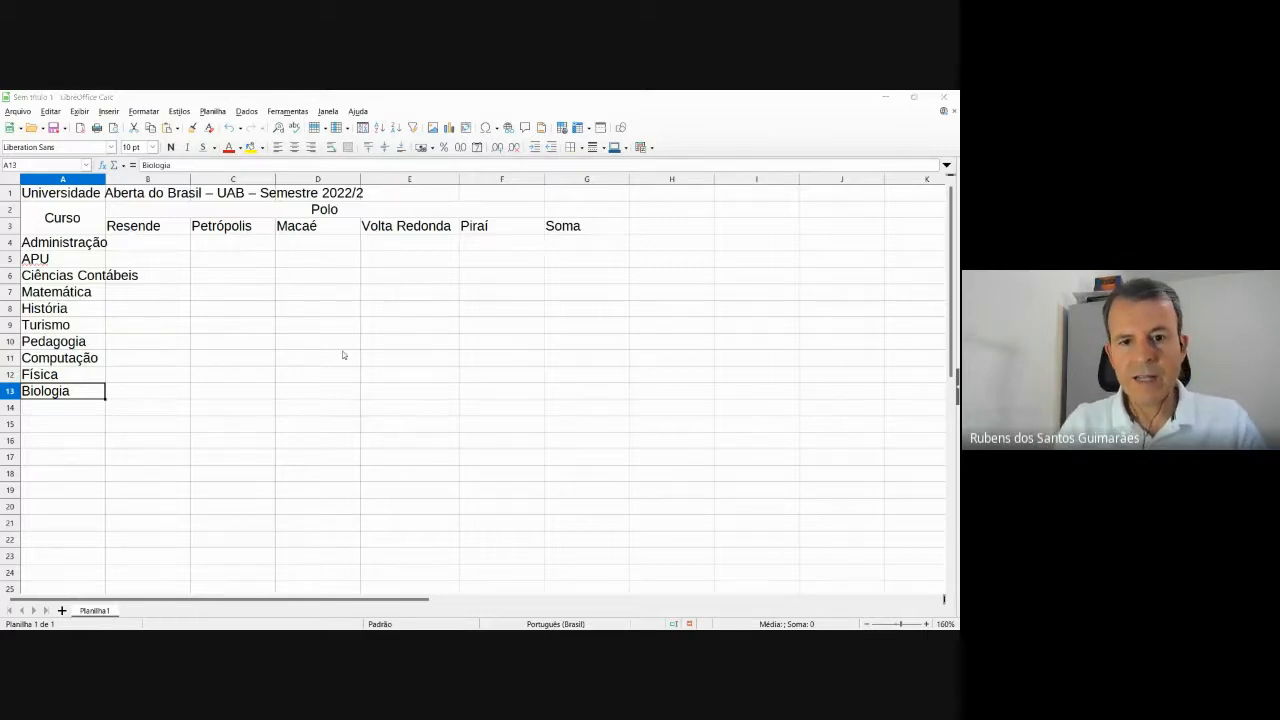
{"action": "key", "text": "alt+Tab"}
{"action": "key", "text": "alt+Tab"}
{"action": "left_click", "coordinate": [548, 618]}
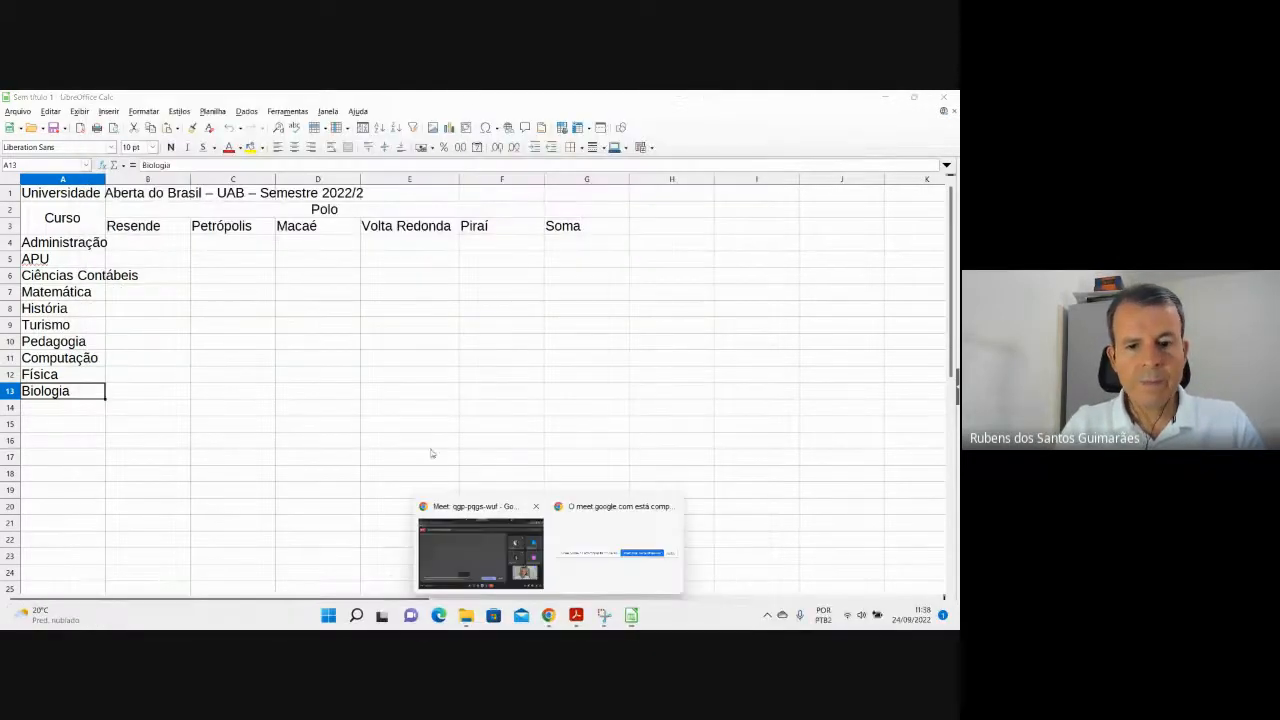
Copy the earlier Google Forms link in the Meet chat and send it to everyone again.
{"action": "left_click", "coordinate": [487, 557]}
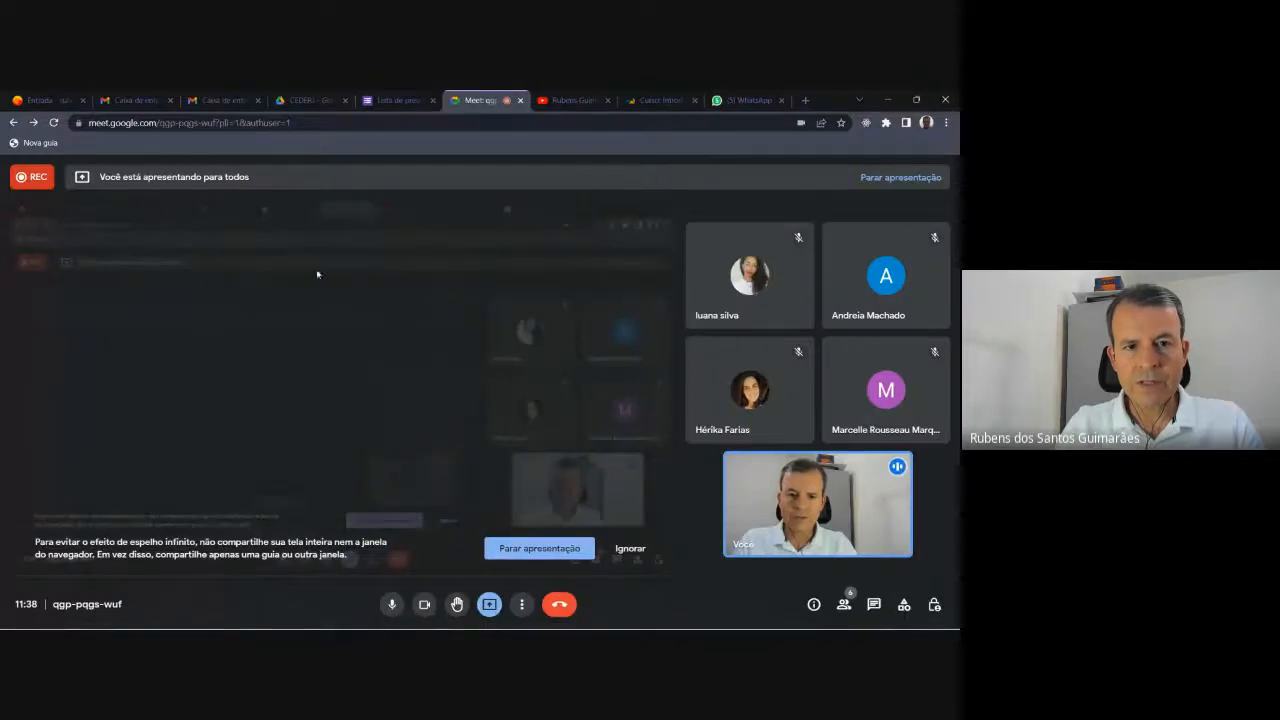
{"action": "left_click", "coordinate": [873, 606]}
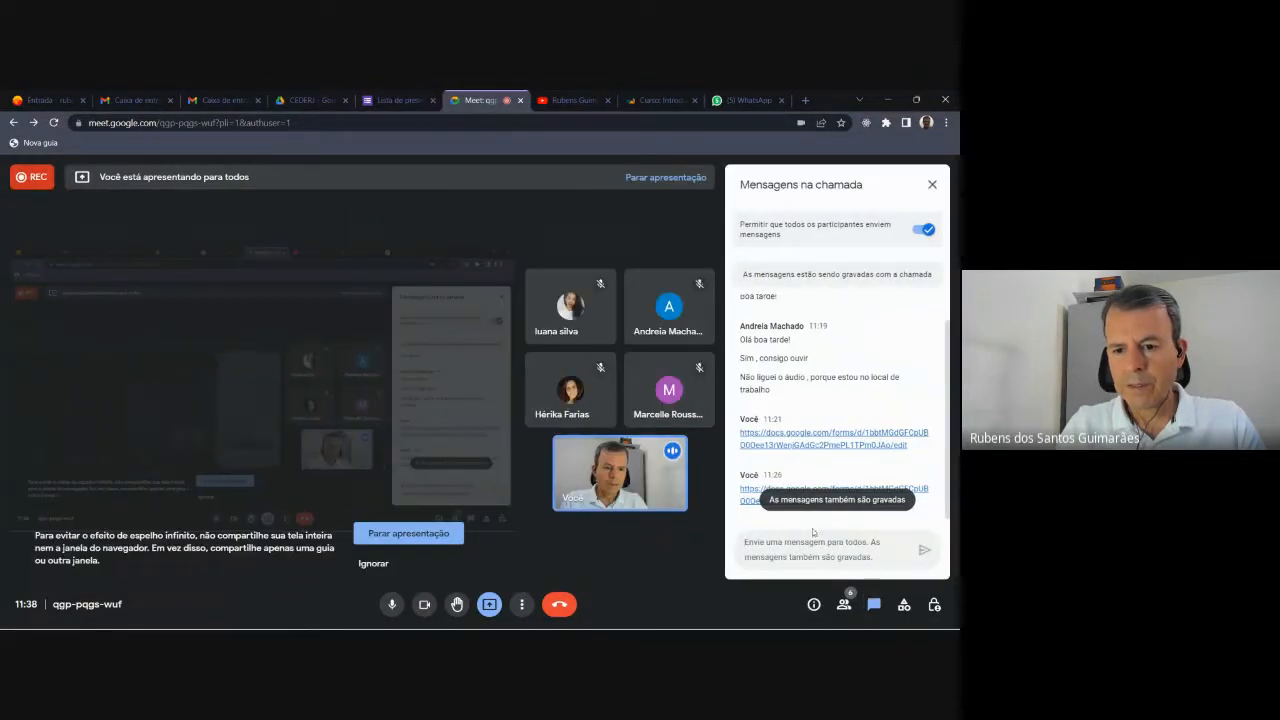
{"action": "left_click_drag", "start_coordinate": [908, 446], "coordinate": [737, 436]}
{"action": "left_click", "coordinate": [793, 550]}
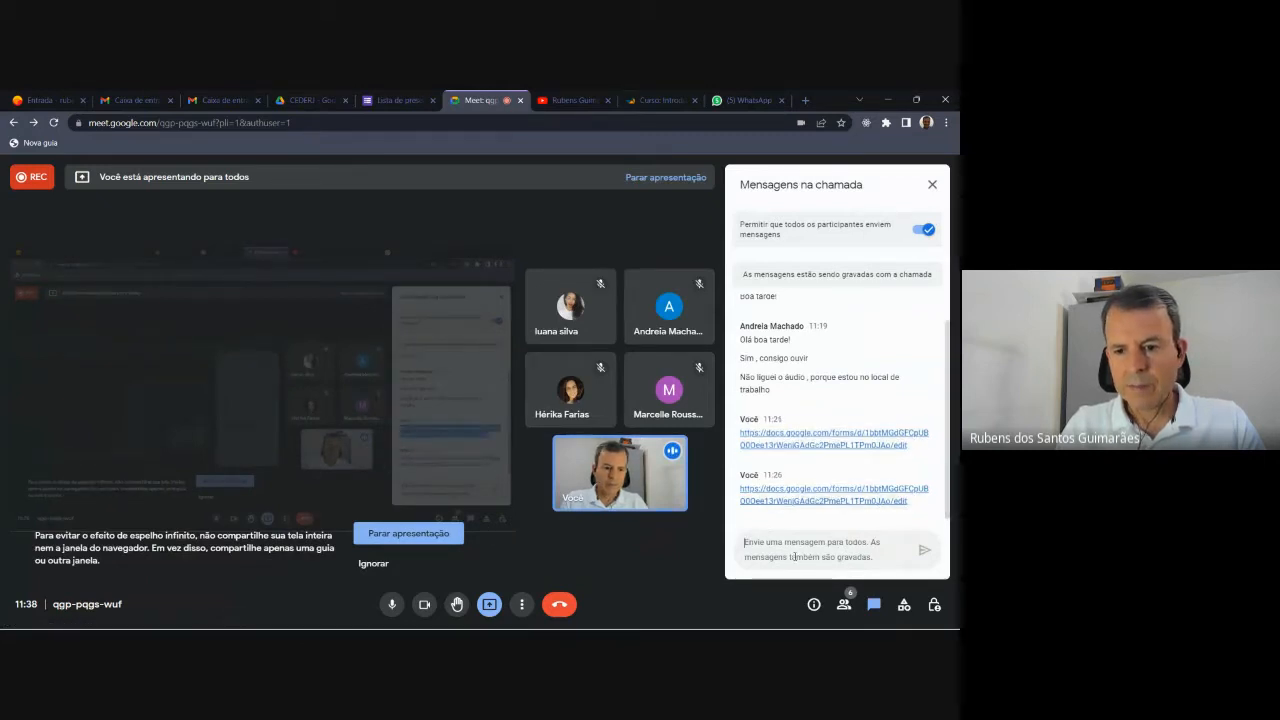
{"action": "key", "text": "Return"}
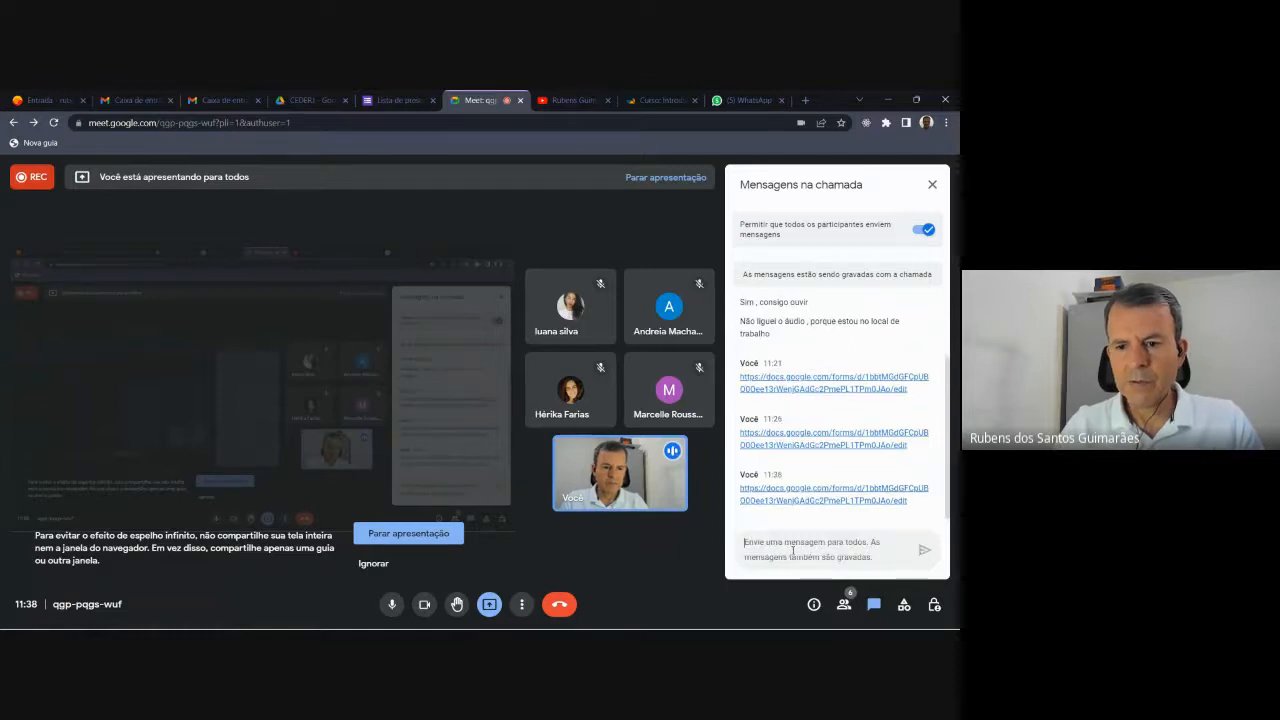
{"action": "key", "text": "alt+Tab"}
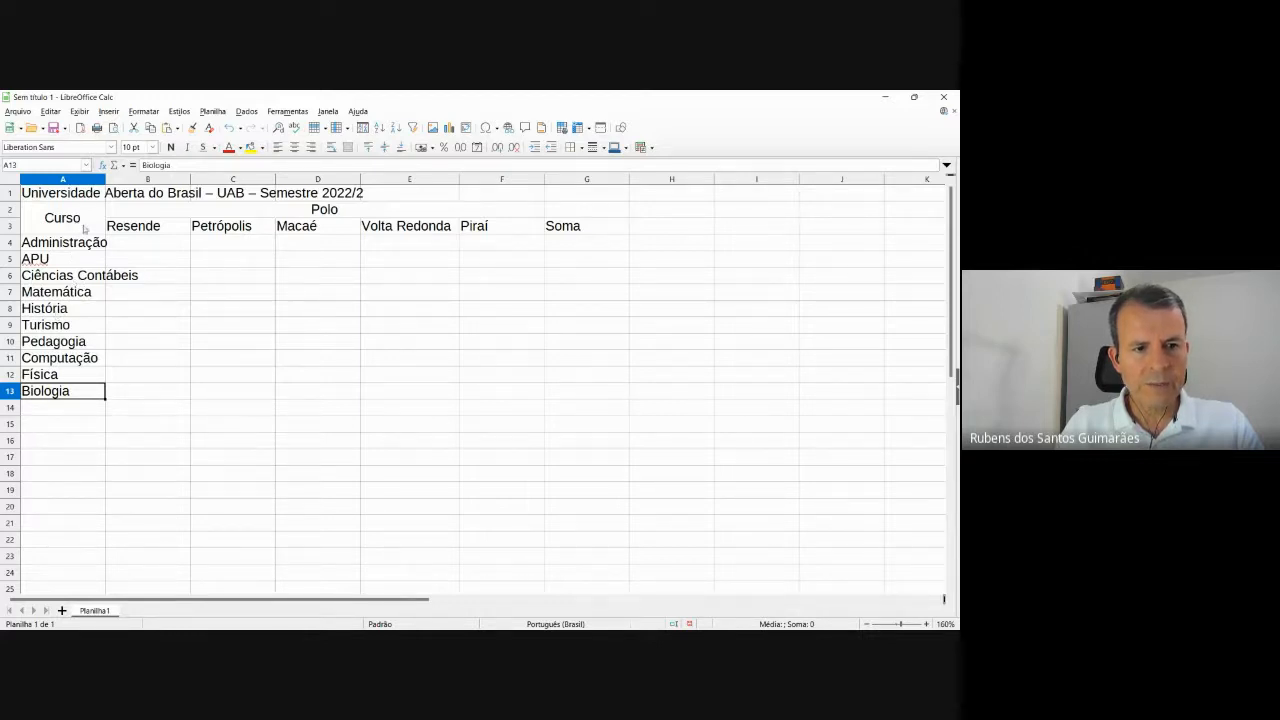
Merge and centre the UAB title across A1:G1.
{"action": "double_click", "coordinate": [105, 178]}
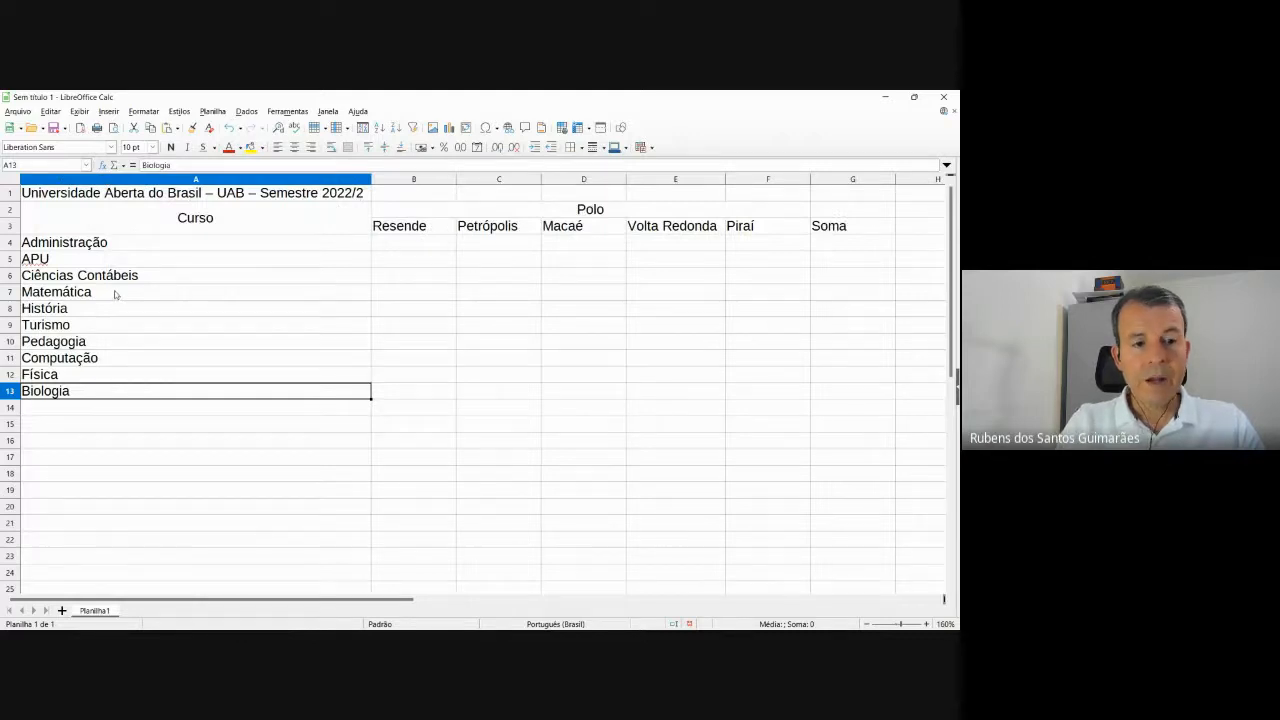
{"action": "left_click", "coordinate": [131, 199]}
{"action": "key", "text": "alt+Tab"}
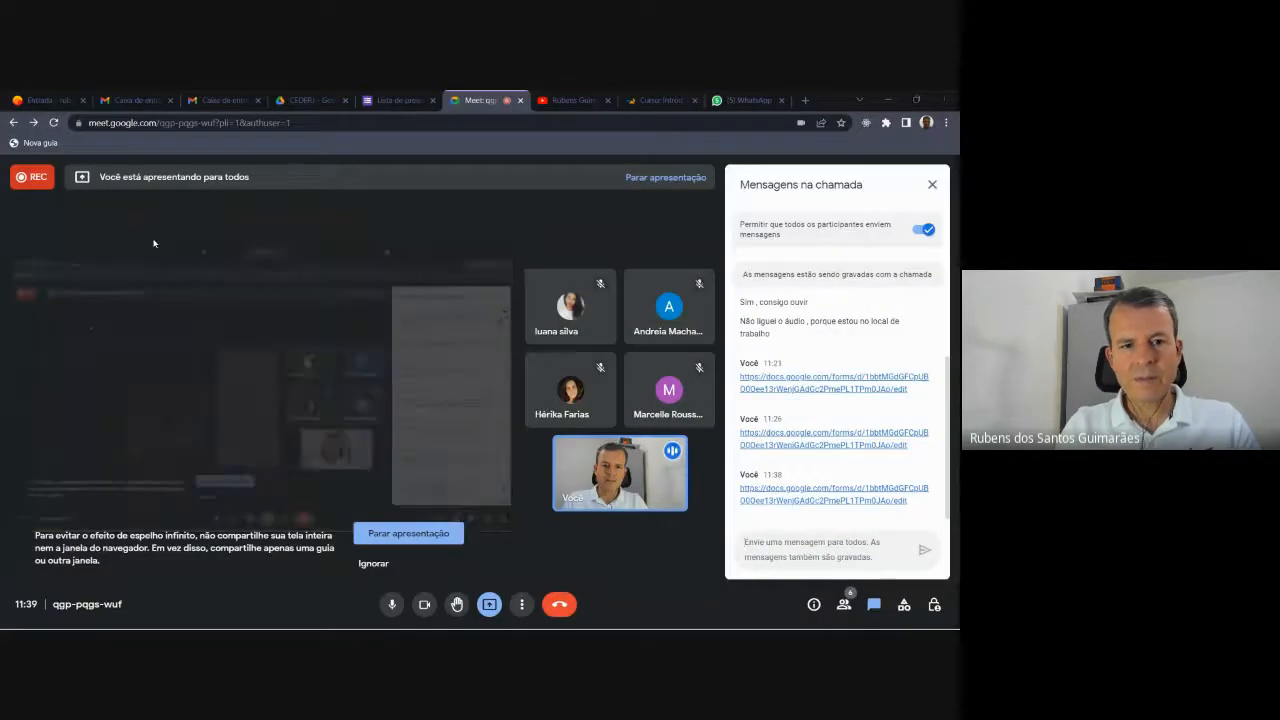
{"action": "key", "text": "alt+Tab"}
{"action": "key", "text": "alt+Tab"}
{"action": "key", "text": "alt+Tab"}
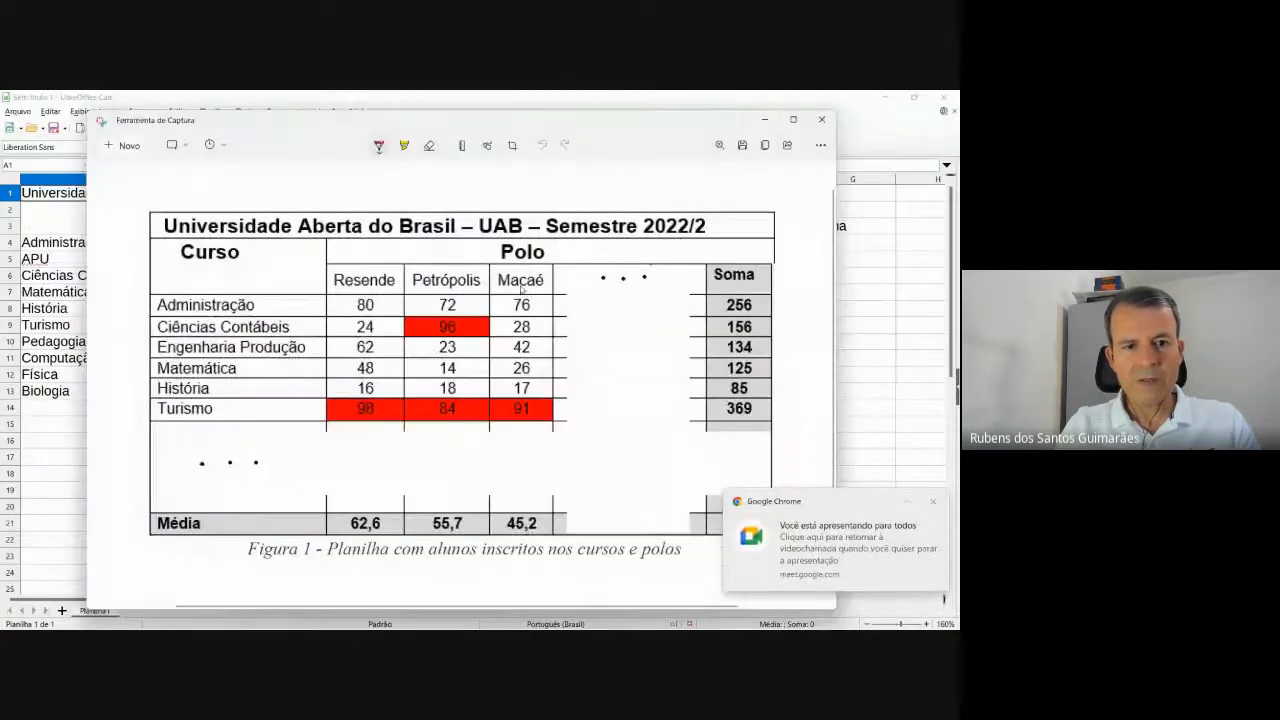
{"action": "key", "text": "alt"}
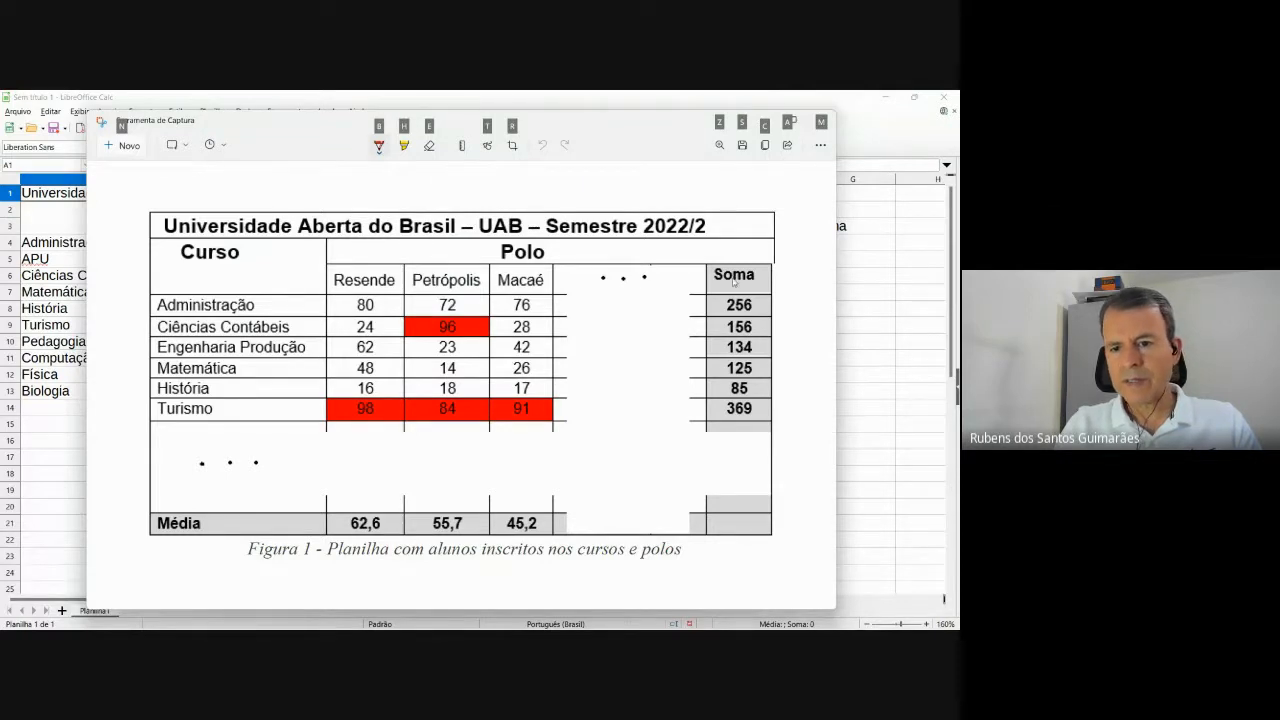
{"action": "key", "text": "alt+Tab"}
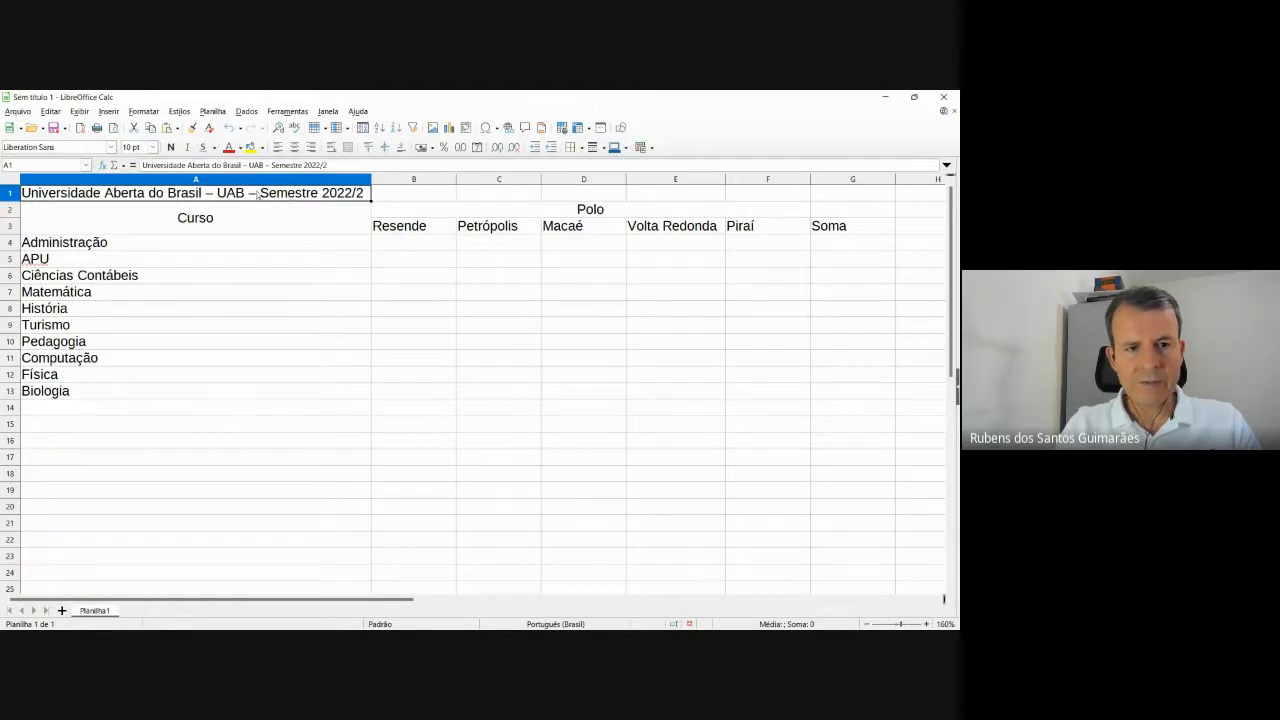
{"action": "key", "text": "shift+Right"}
{"action": "key", "text": "shift+Right"}
{"action": "key", "text": "shift+Right"}
{"action": "key", "text": "shift+Right"}
{"action": "key", "text": "shift+Right"}
{"action": "key", "text": "shift+Right"}
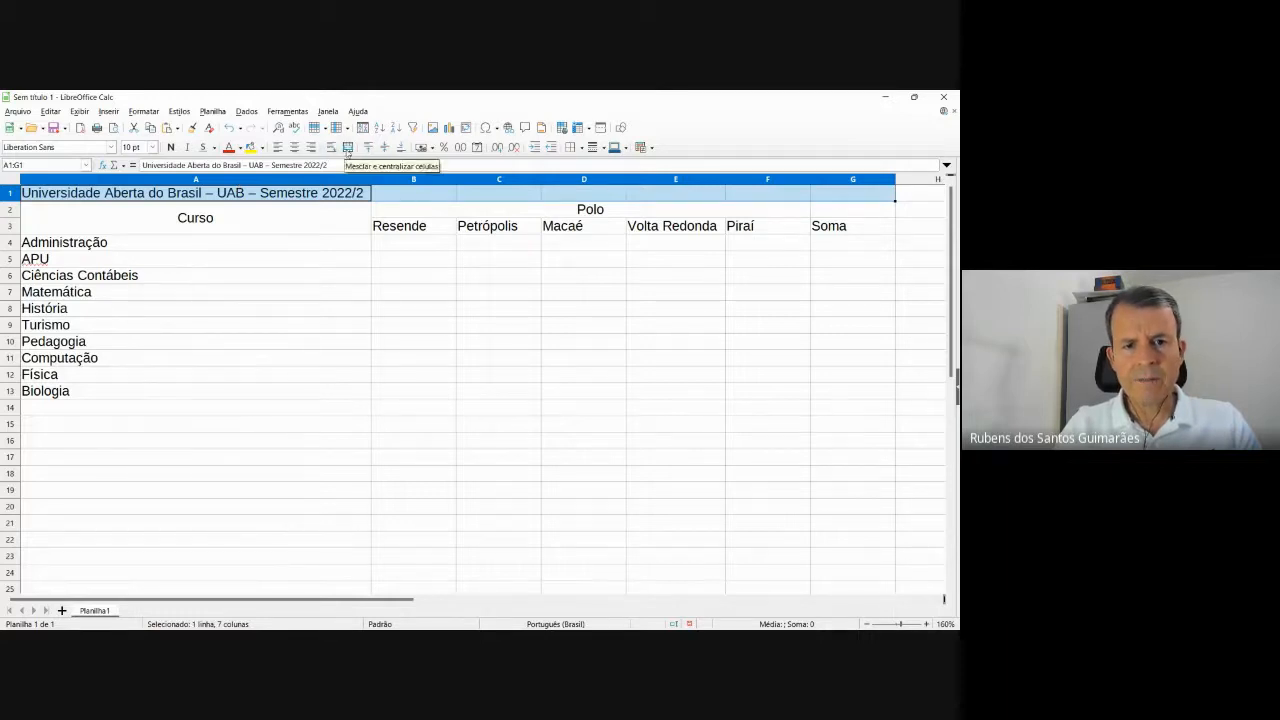
{"action": "left_click", "coordinate": [348, 147]}
Autofit column A to the width of the course names.
{"action": "key", "text": "alt+Tab"}
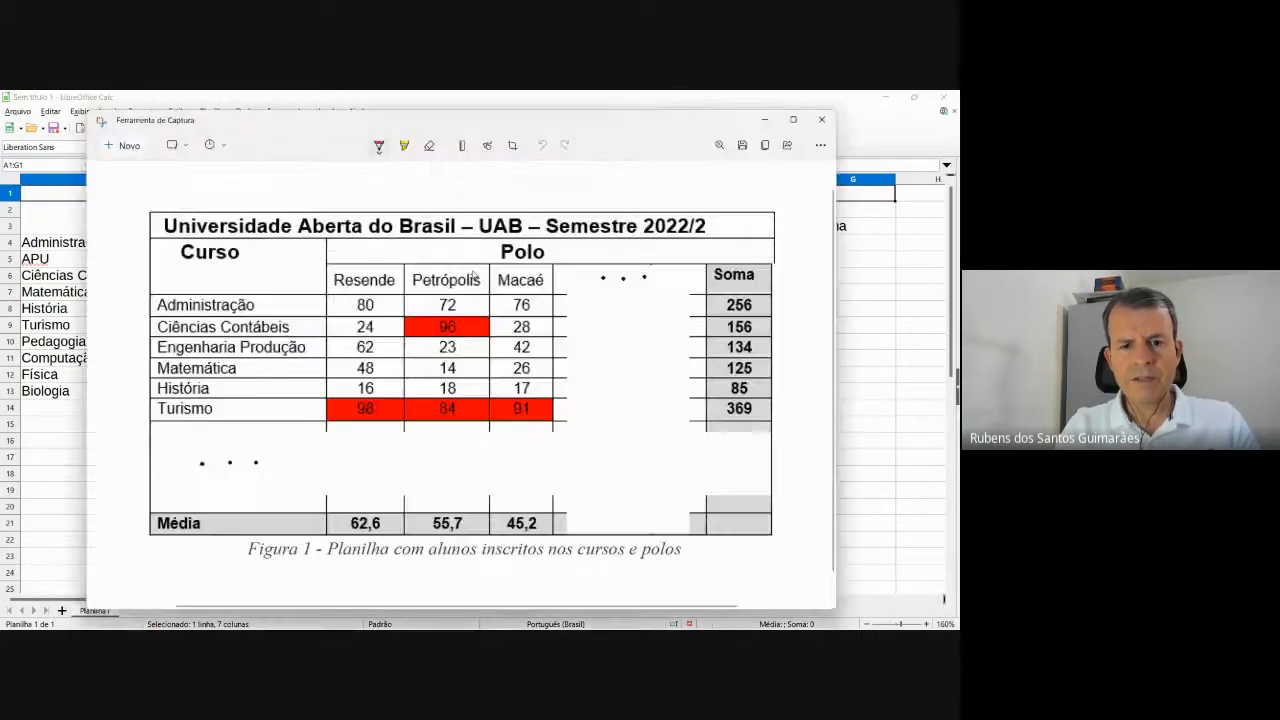
{"action": "key", "text": "alt+Tab"}
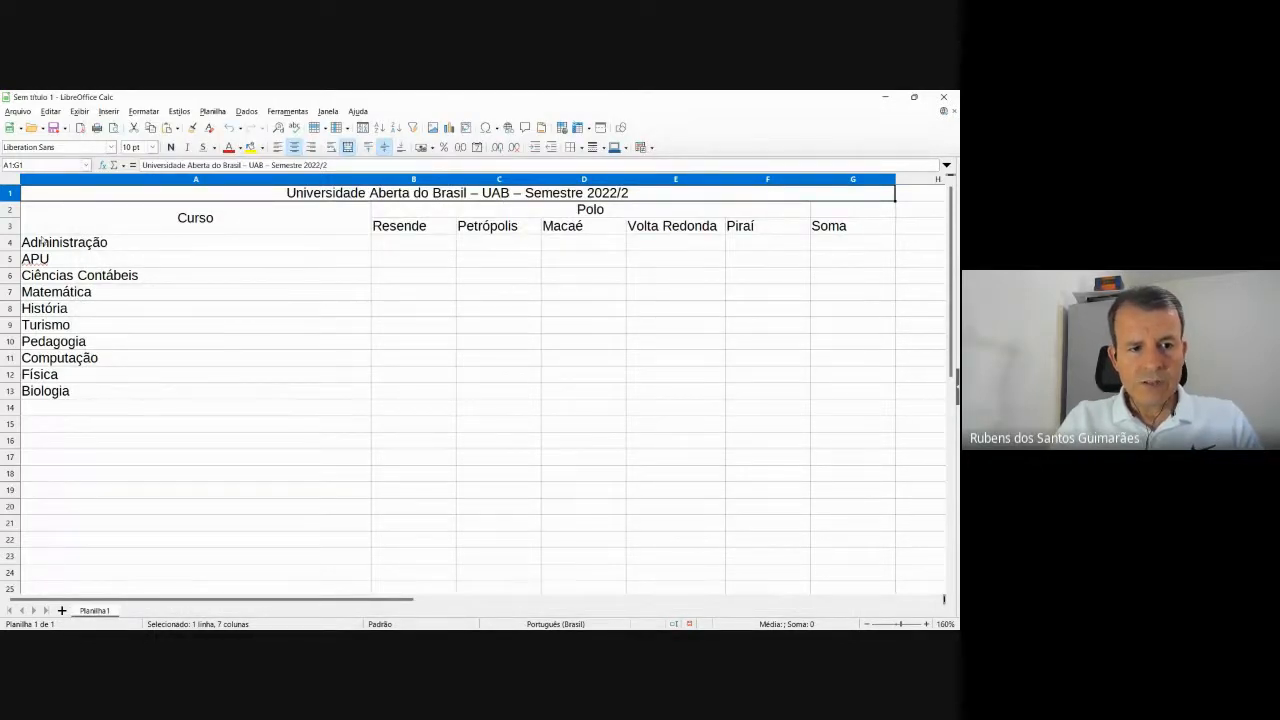
{"action": "double_click", "coordinate": [371, 179]}
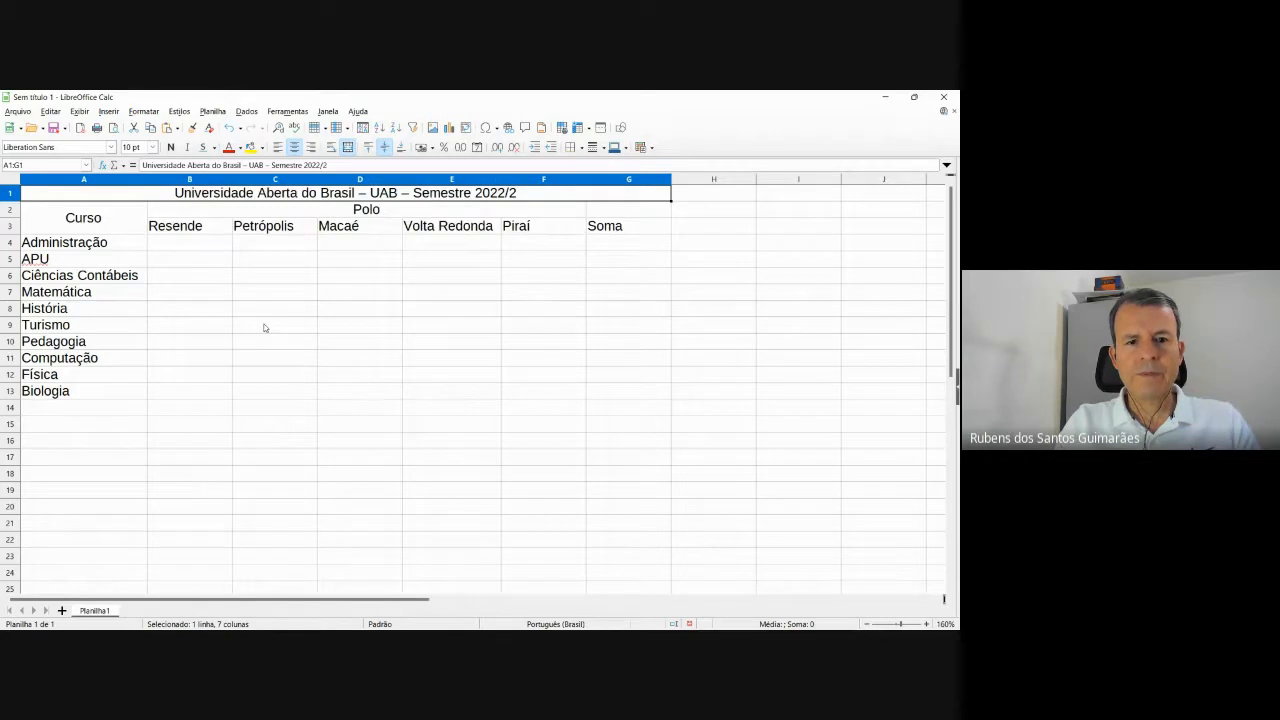
{"action": "left_click", "coordinate": [279, 343]}
Enter Resende counts 80, 24 and 62 in B4:B6, checking the reference table image.
{"action": "left_click", "coordinate": [287, 494]}
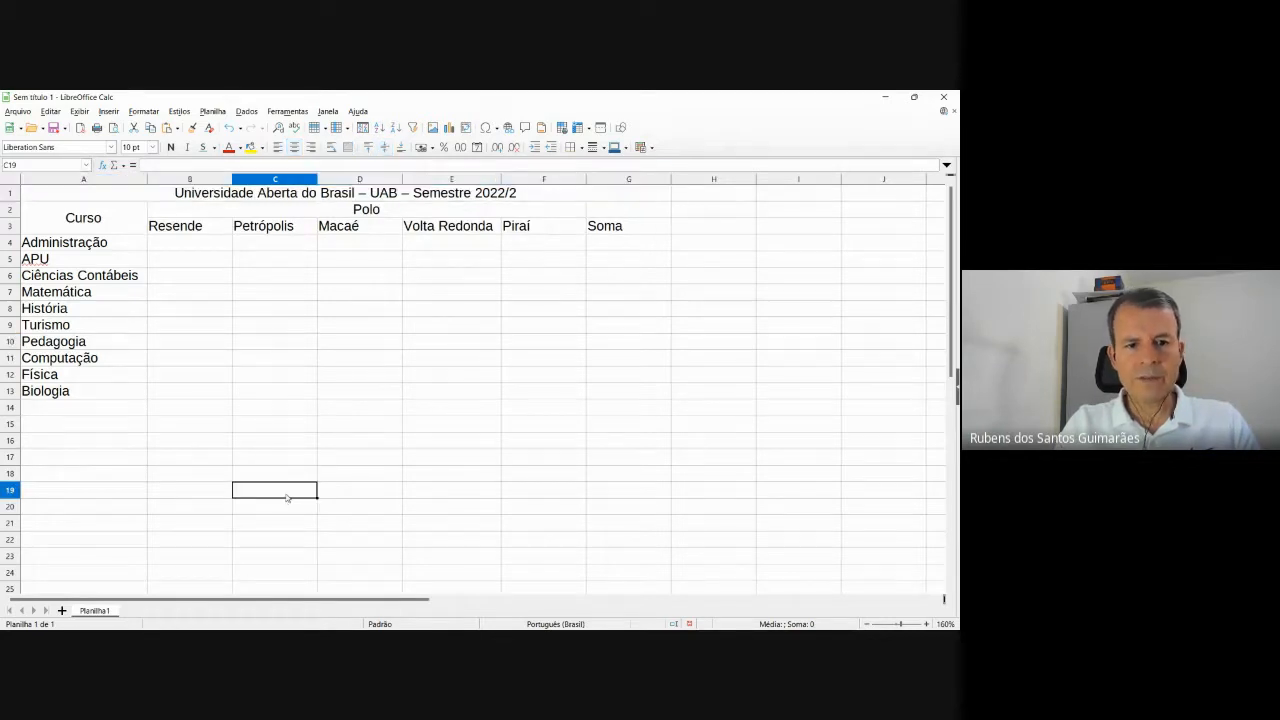
{"action": "key", "text": "alt+Tab"}
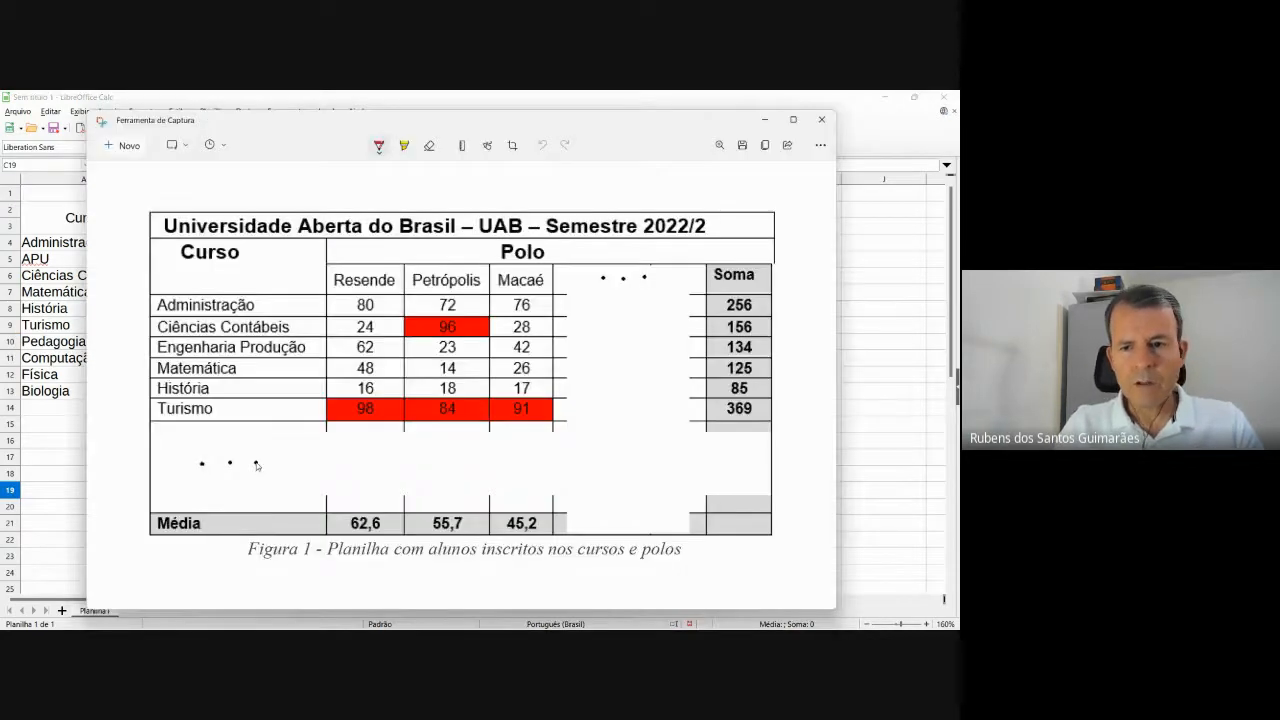
{"action": "key", "text": "alt+Tab"}
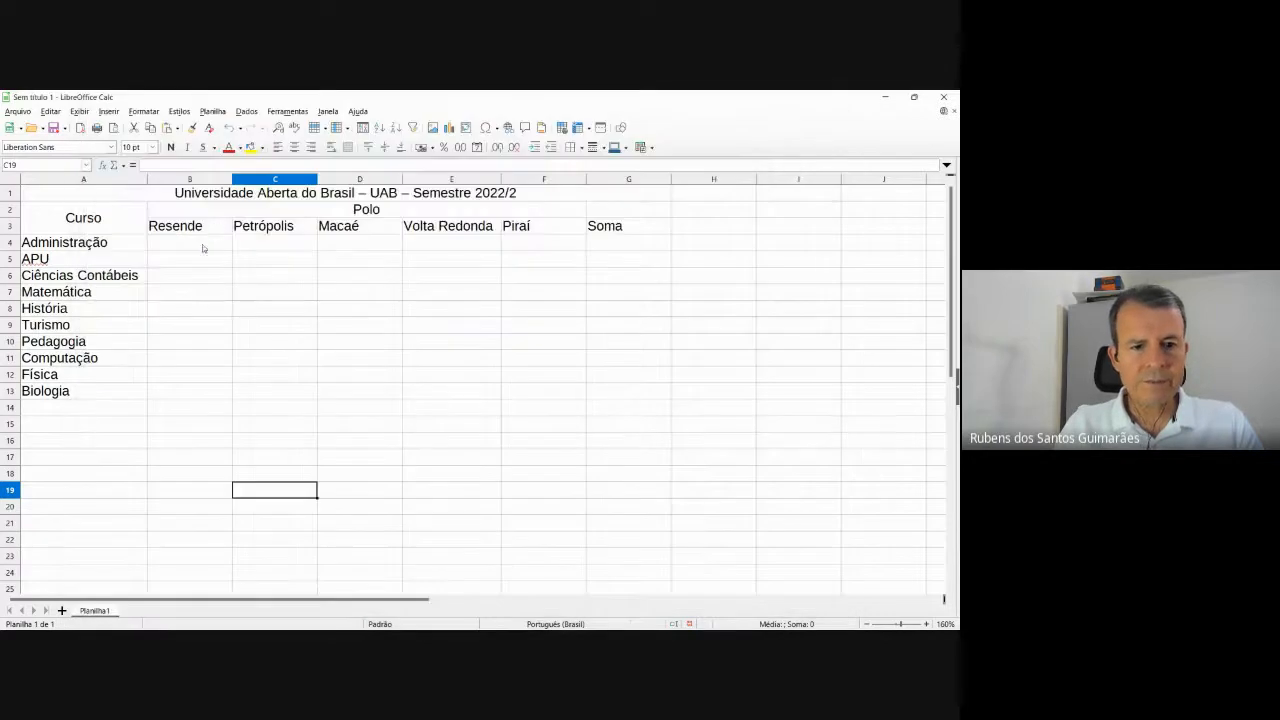
{"action": "key", "text": "alt+Tab"}
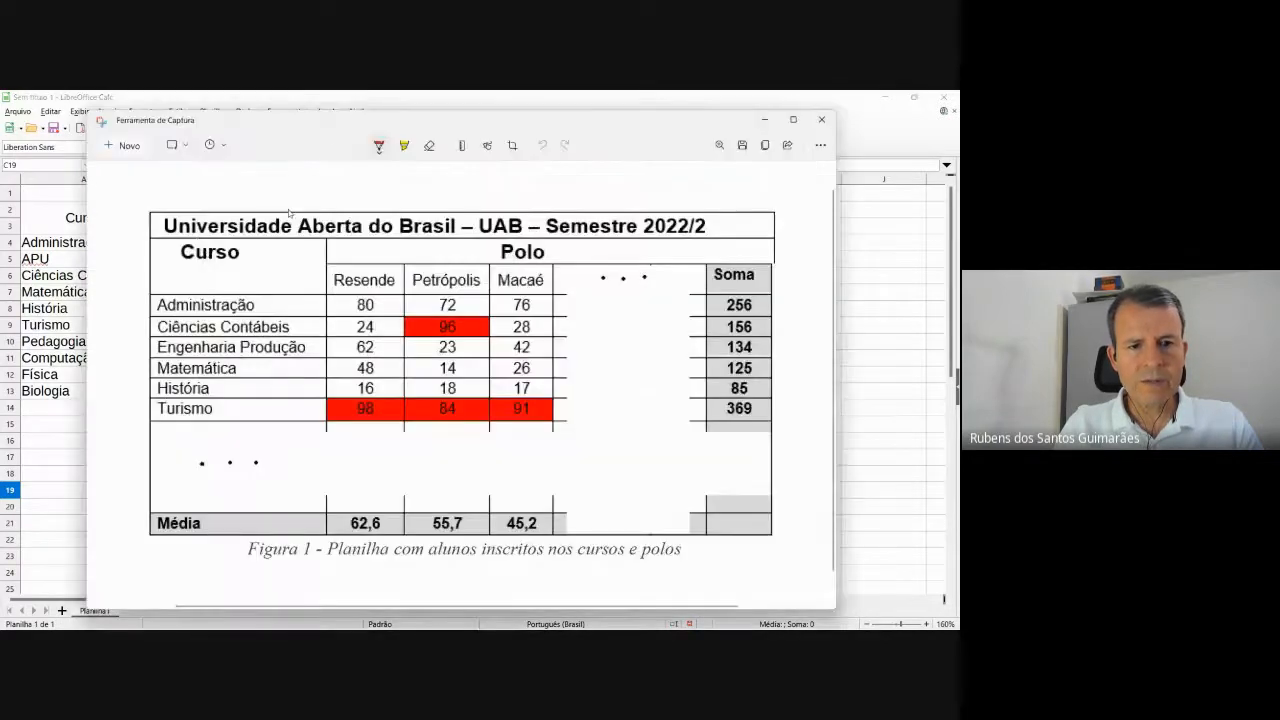
{"action": "key", "text": "alt+Tab"}
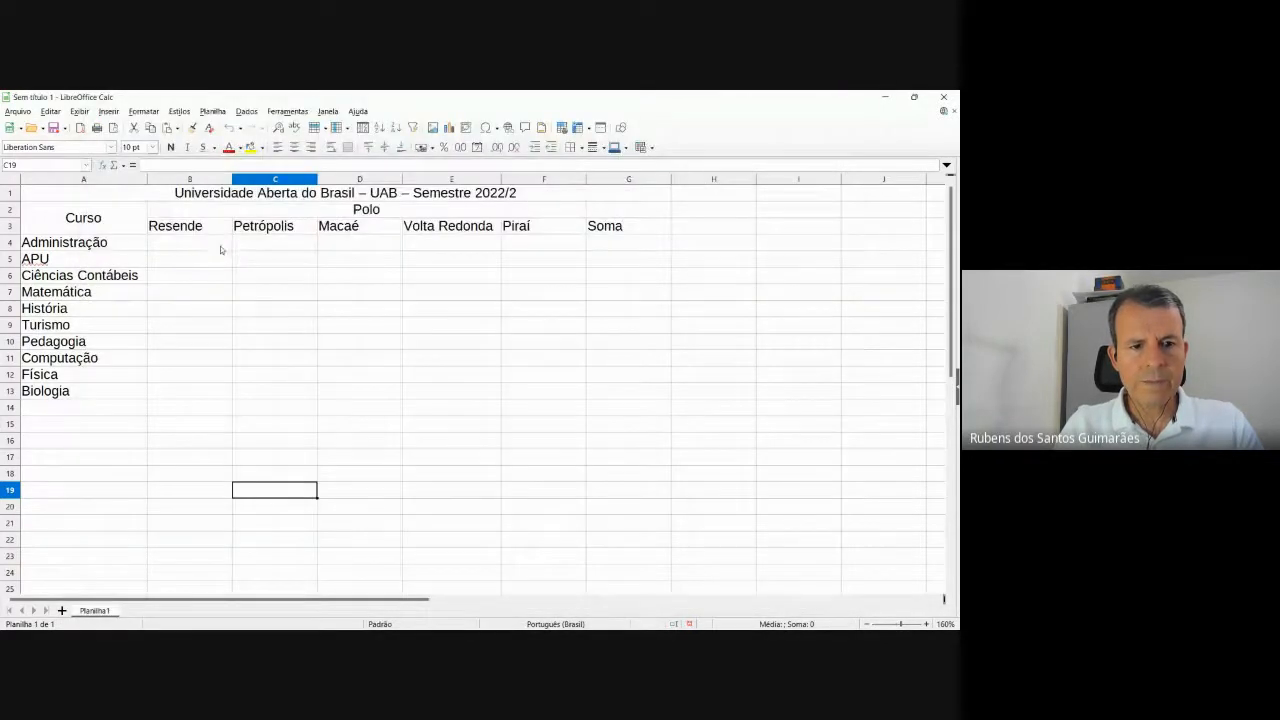
{"action": "key", "text": "alt+Tab"}
{"action": "key", "text": "alt+Tab"}
{"action": "key", "text": "alt+Tab"}
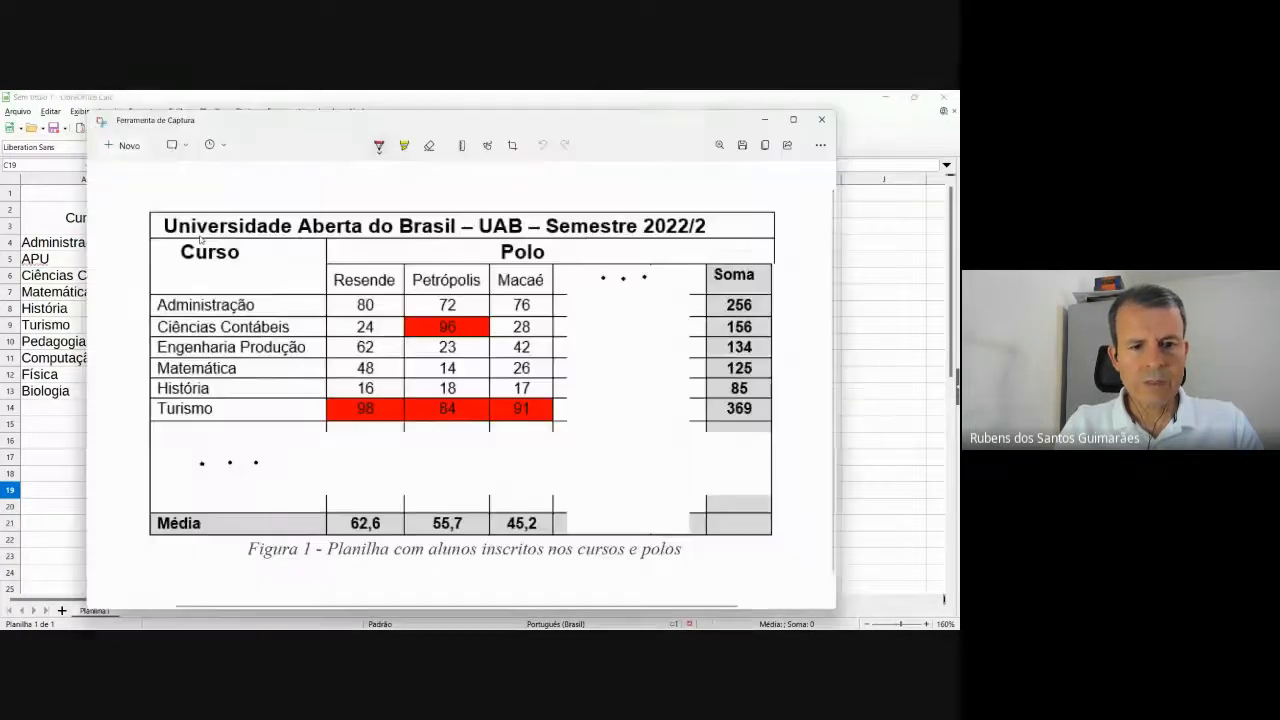
{"action": "key", "text": "alt+Tab"}
{"action": "left_click", "coordinate": [207, 247]}
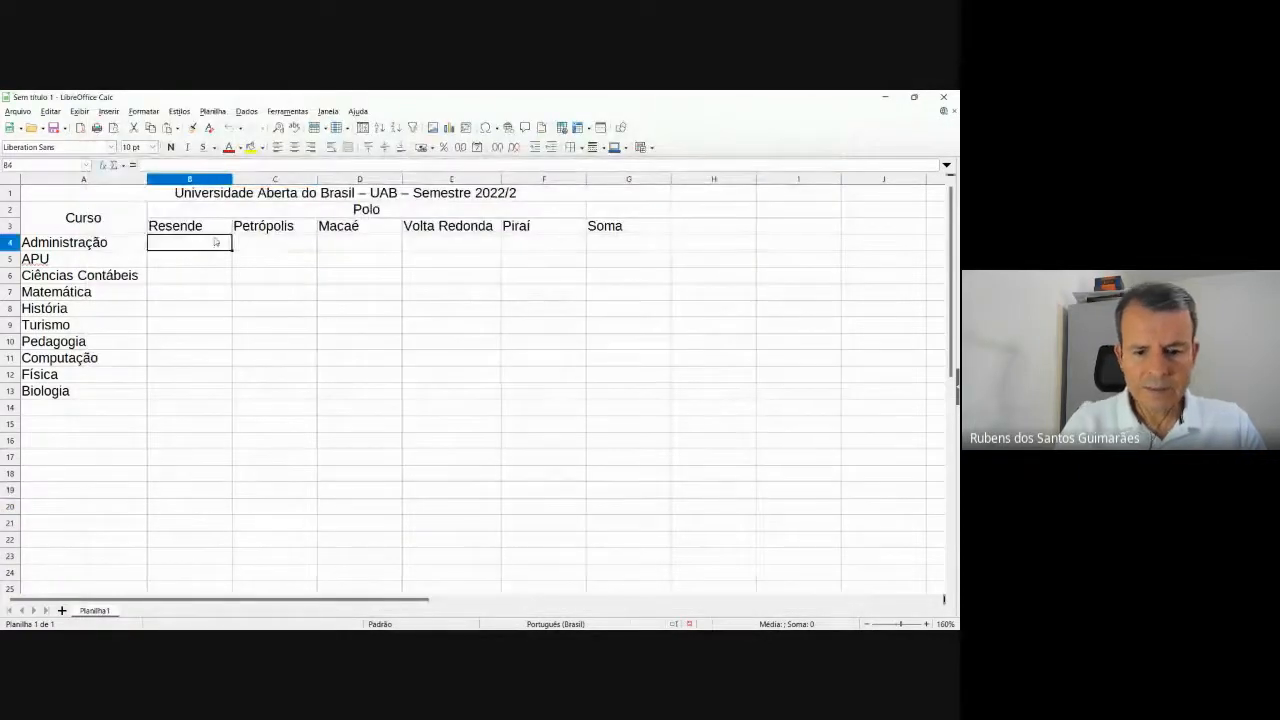
{"action": "type", "text": "80"}
{"action": "type", "text": "24"}
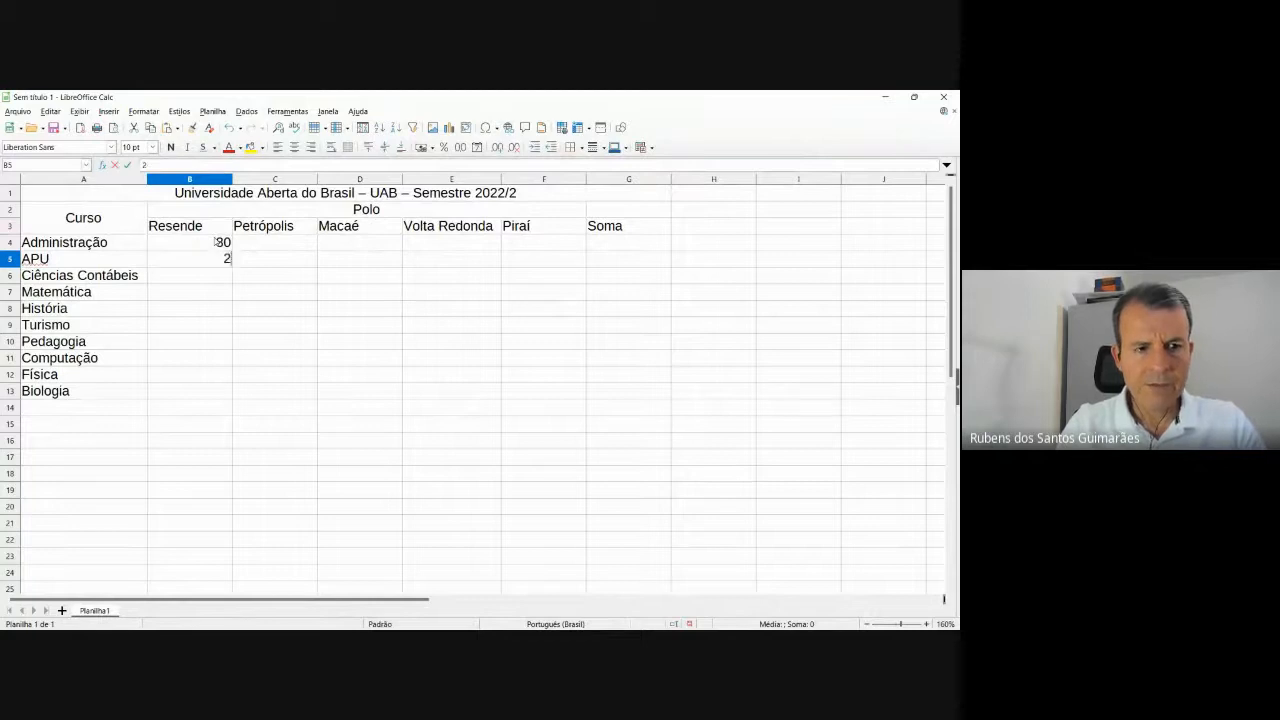
{"action": "key", "text": "Return"}
{"action": "type", "text": "62"}
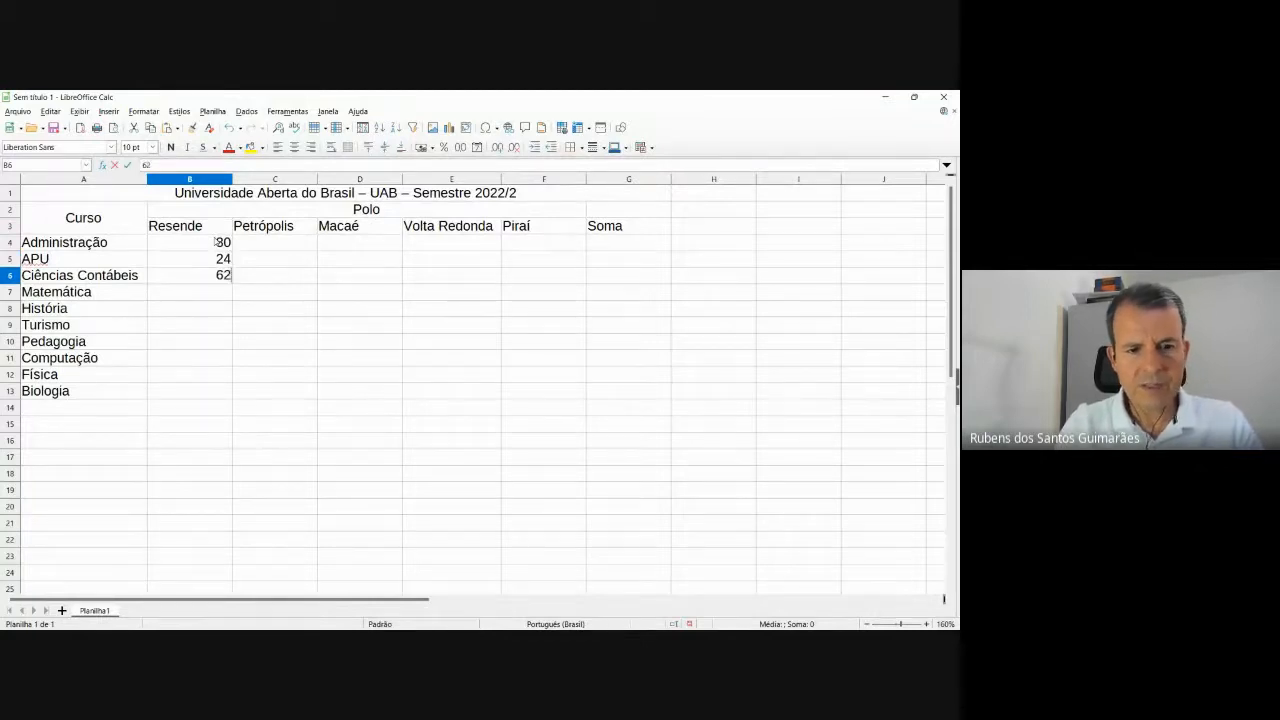
{"action": "key", "text": "Return"}
Enter Resende counts 48, 16, 98 and 87 in B7:B10.
{"action": "key", "text": "alt+Tab"}
{"action": "key", "text": "alt+Tab"}
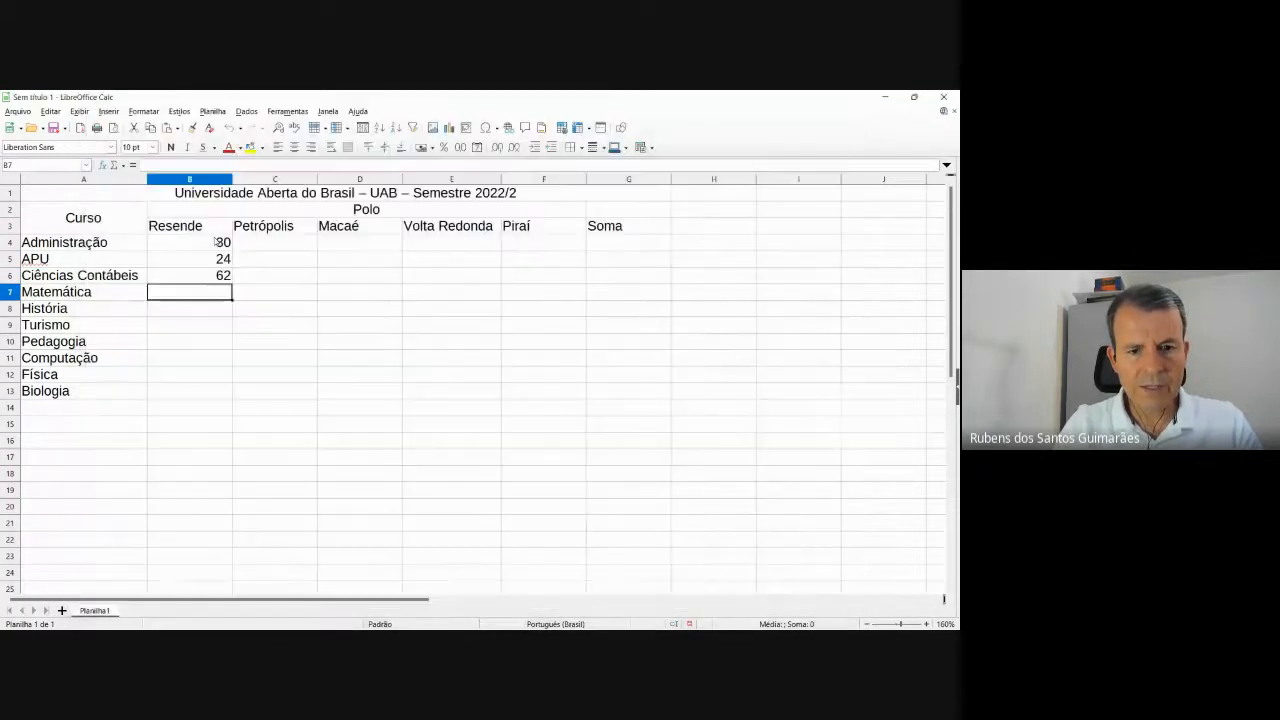
{"action": "type", "text": "48"}
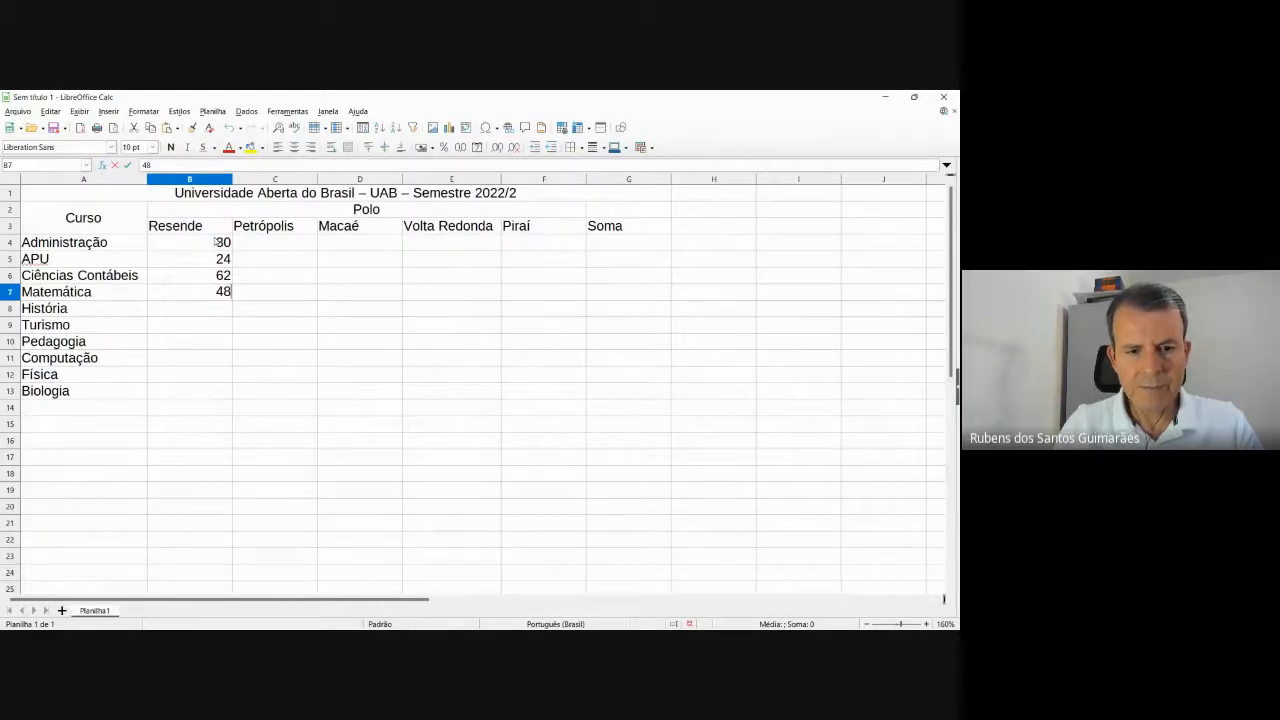
{"action": "key", "text": "Return"}
{"action": "key", "text": "alt+Tab"}
{"action": "key", "text": "alt+Tab"}
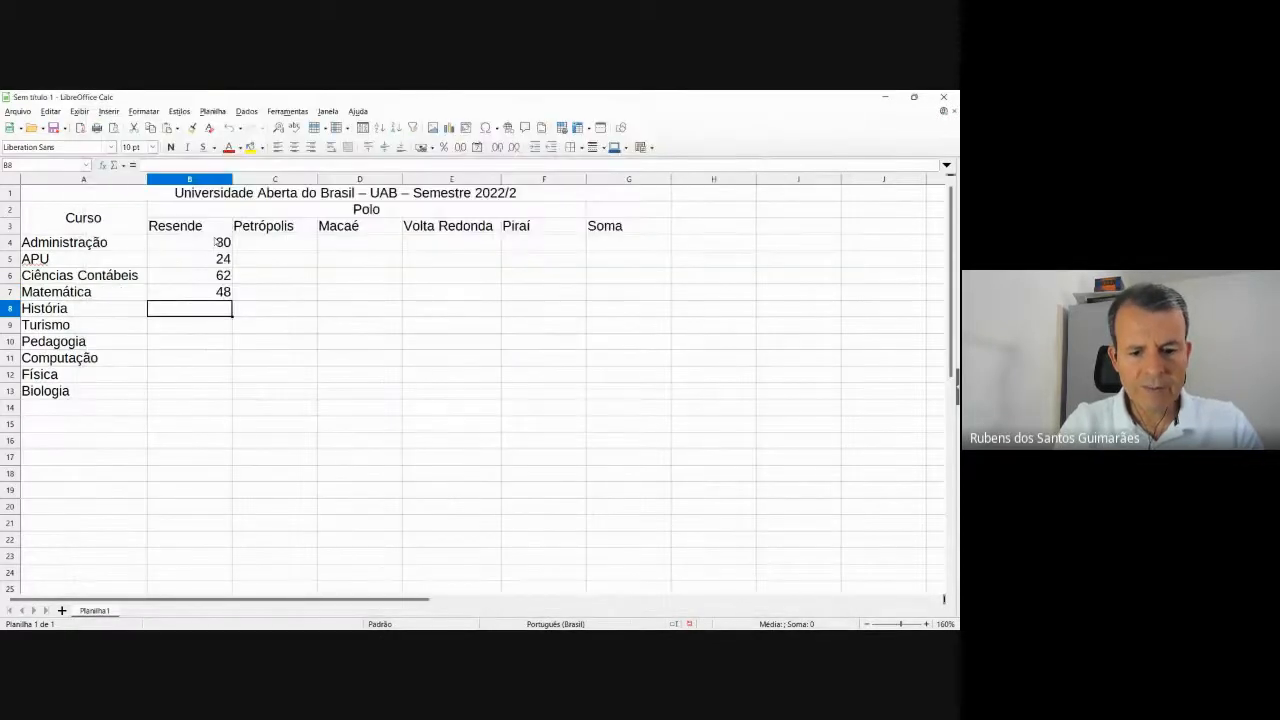
{"action": "type", "text": "16"}
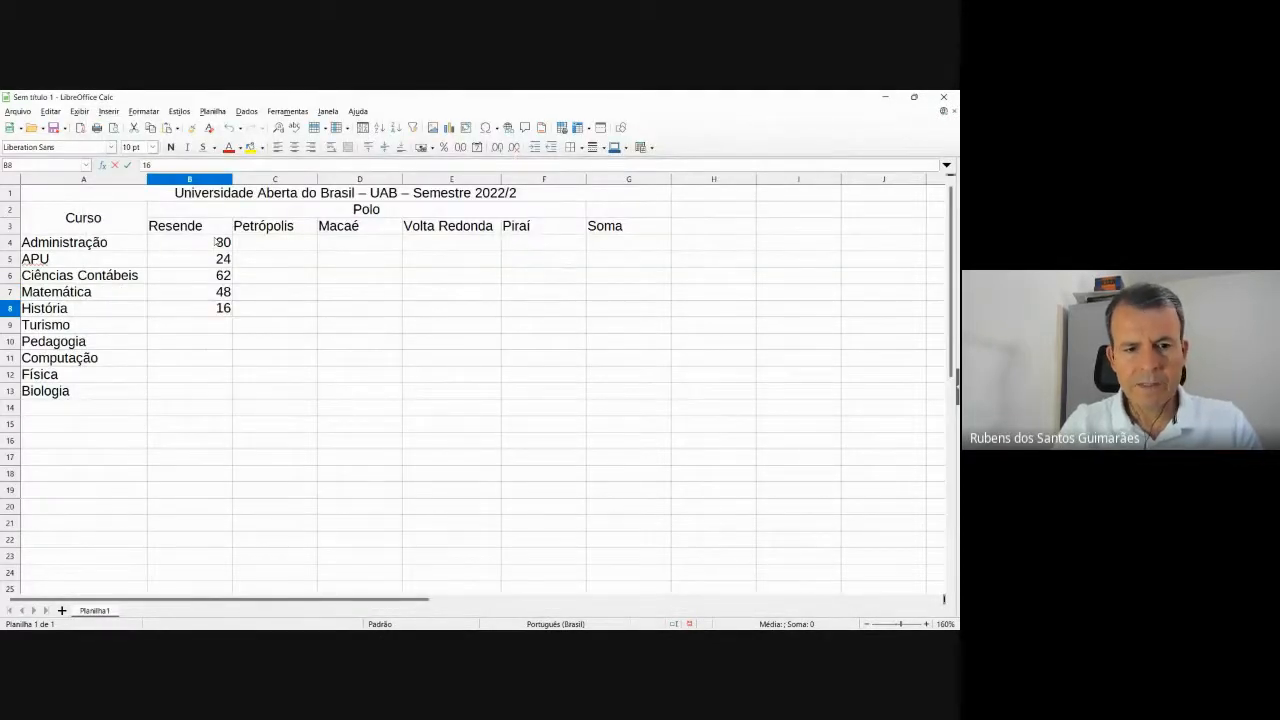
{"action": "key", "text": "Return"}
{"action": "key", "text": "alt+Tab"}
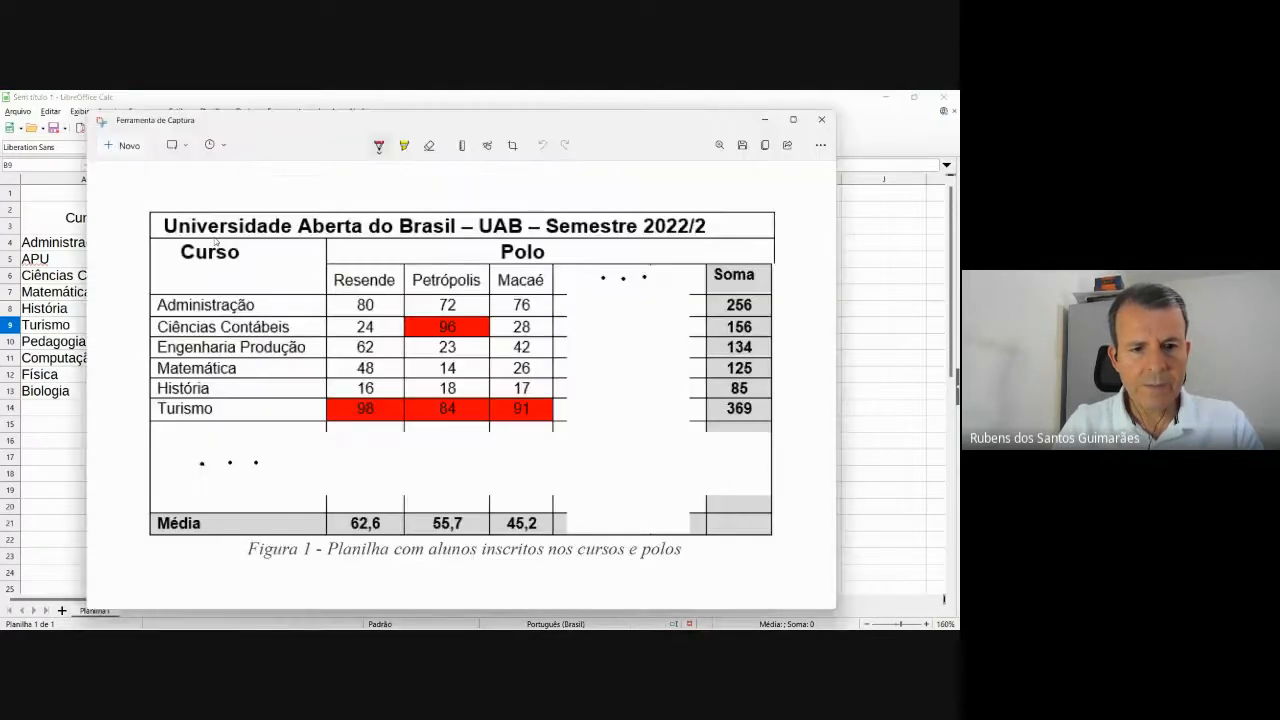
{"action": "key", "text": "alt+Tab"}
{"action": "type", "text": "98"}
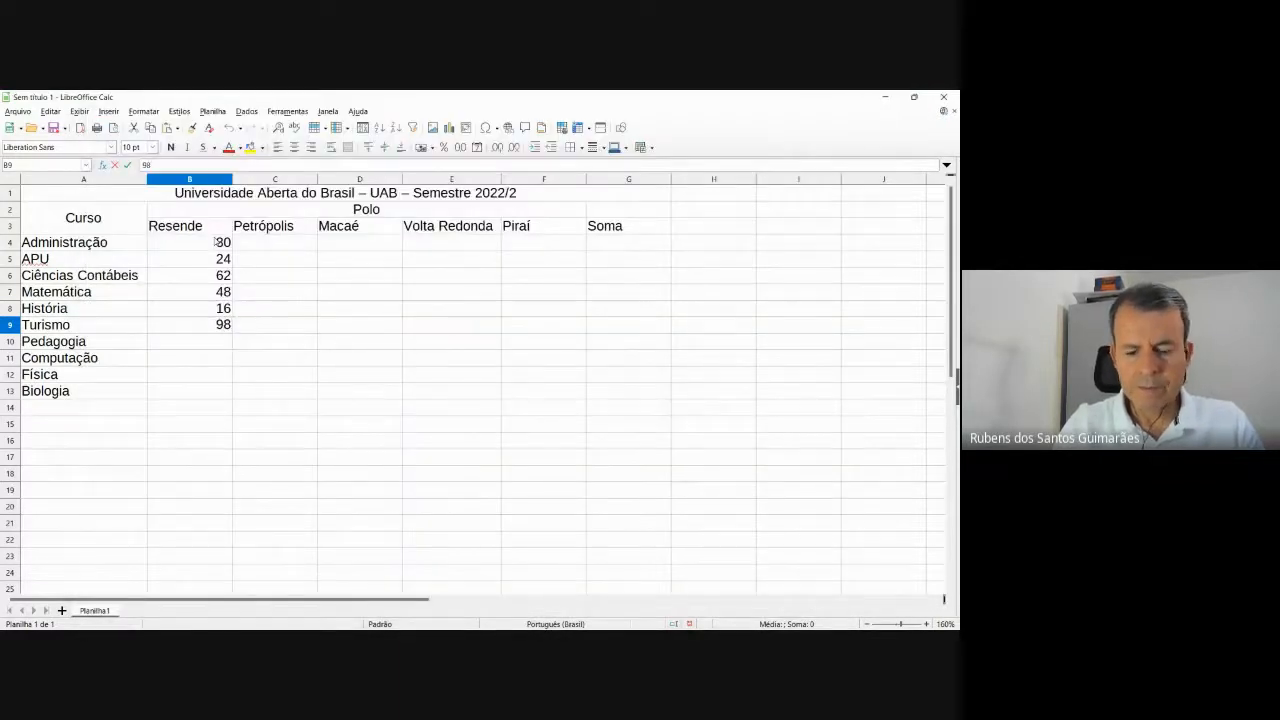
{"action": "key", "text": "Return"}
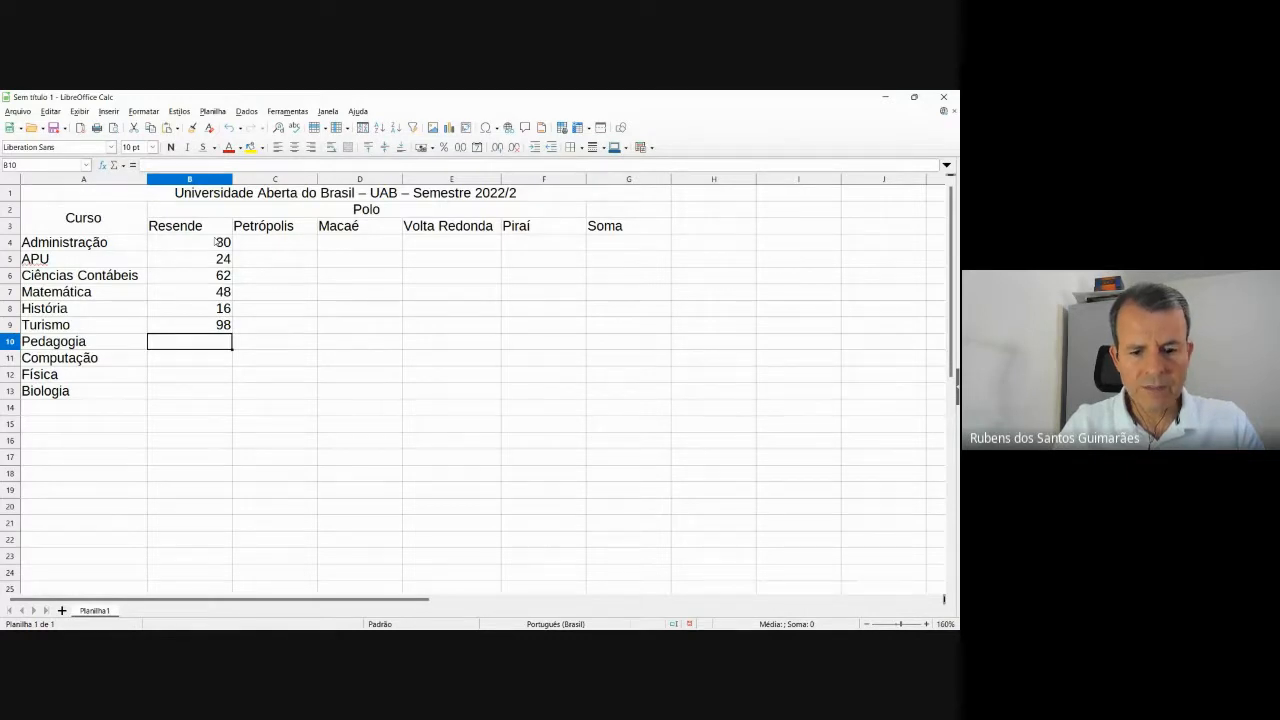
{"action": "type", "text": "87"}
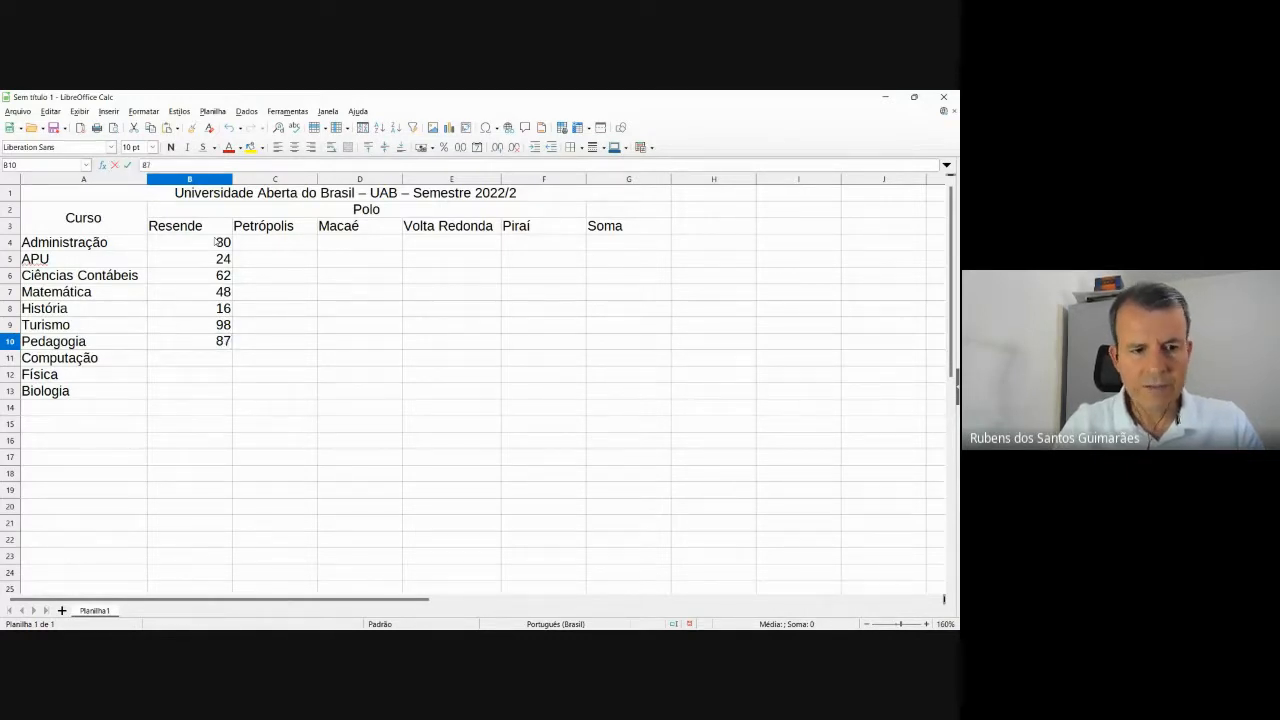
{"action": "key", "text": "Return"}
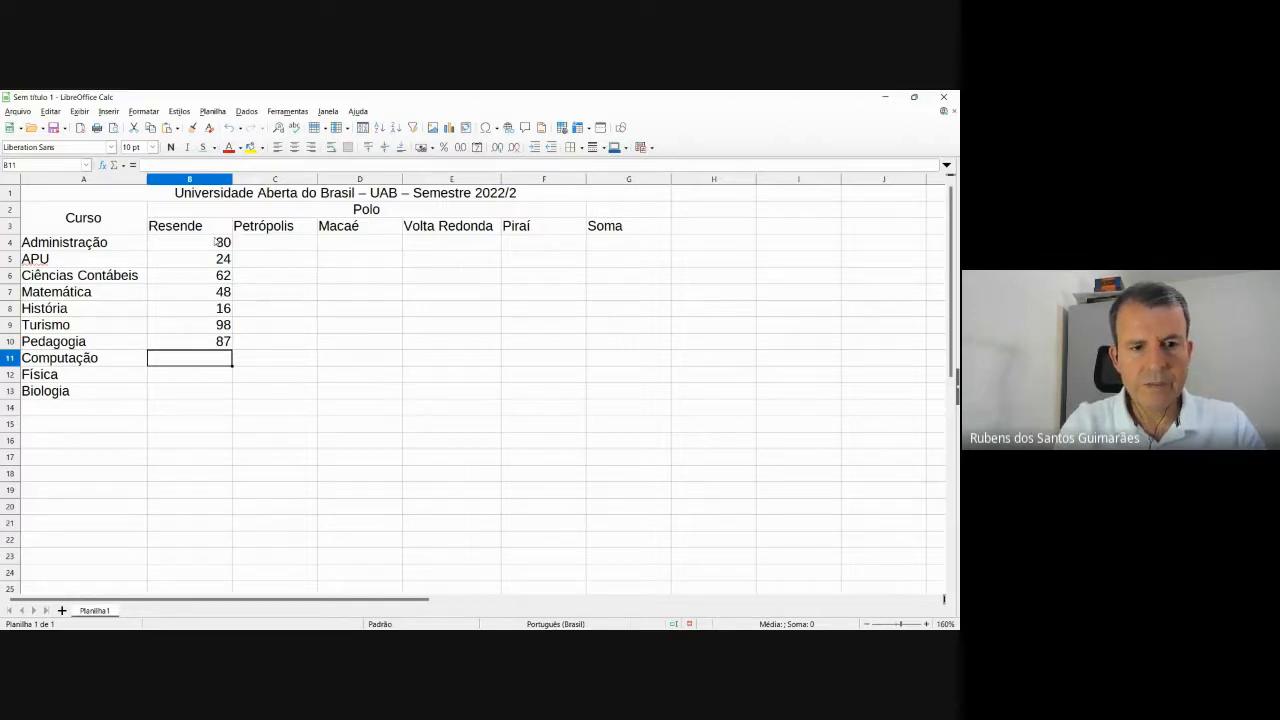
Enter 30 for Computação, 25 for Física and 95 for Biologia, correcting a mistyped 9.
{"action": "type", "text": "30"}
{"action": "key", "text": "Return"}
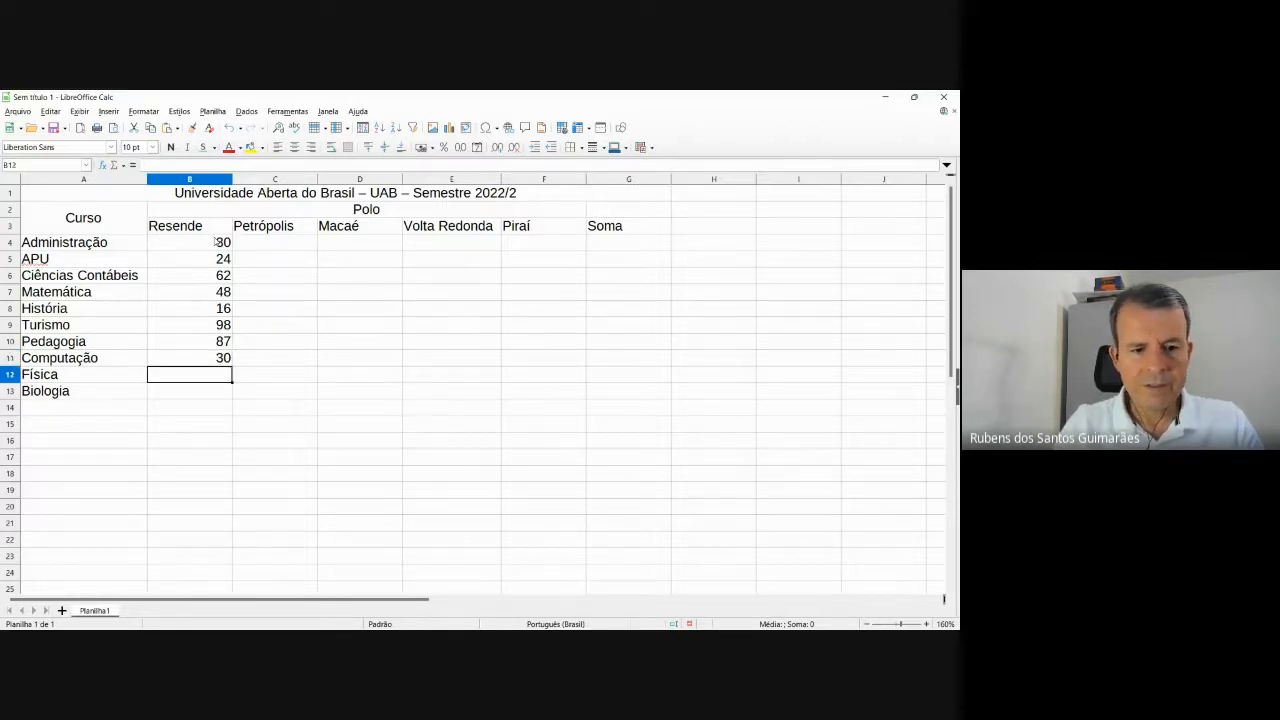
{"action": "type", "text": "2"}
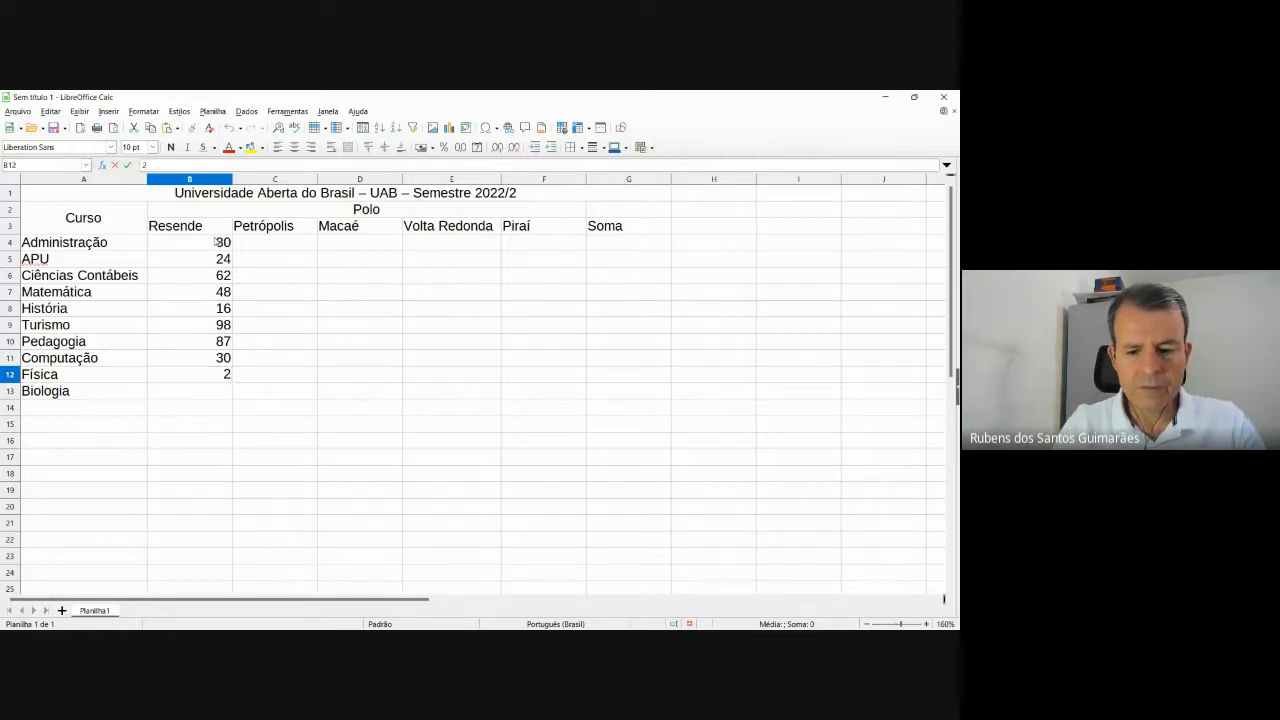
{"action": "type", "text": "5"}
{"action": "key", "text": "Return"}
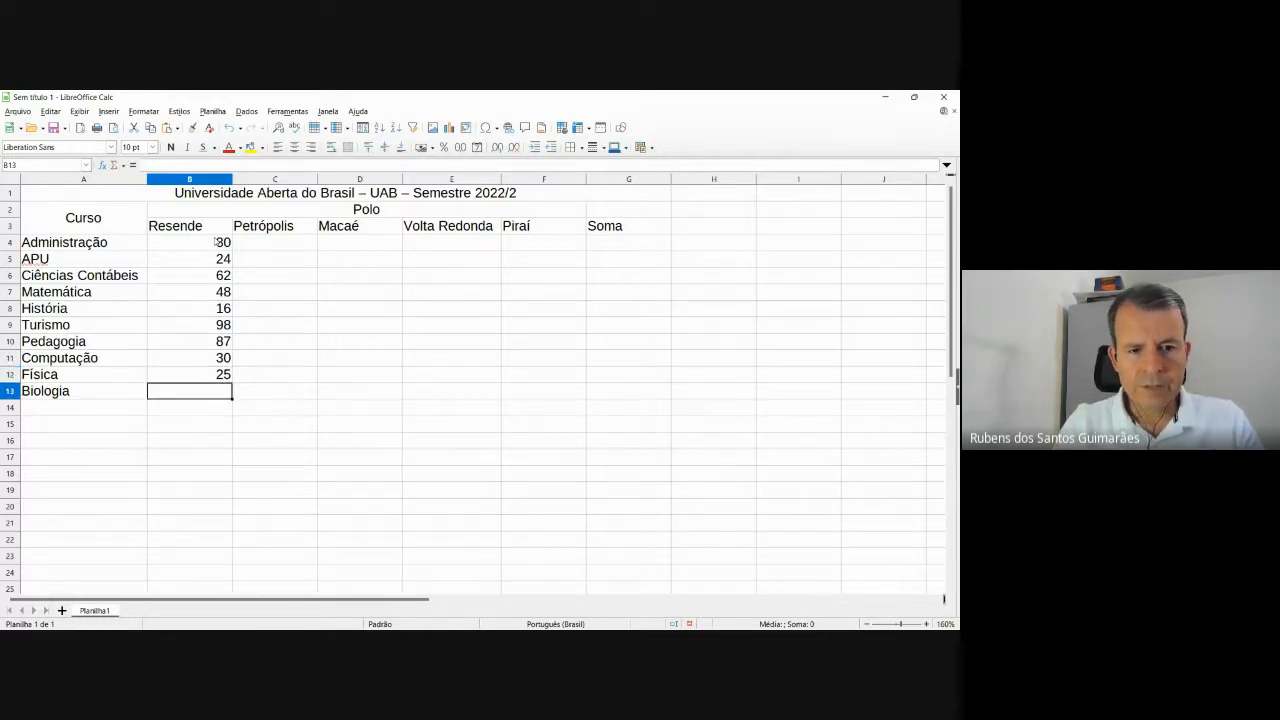
{"action": "type", "text": "9"}
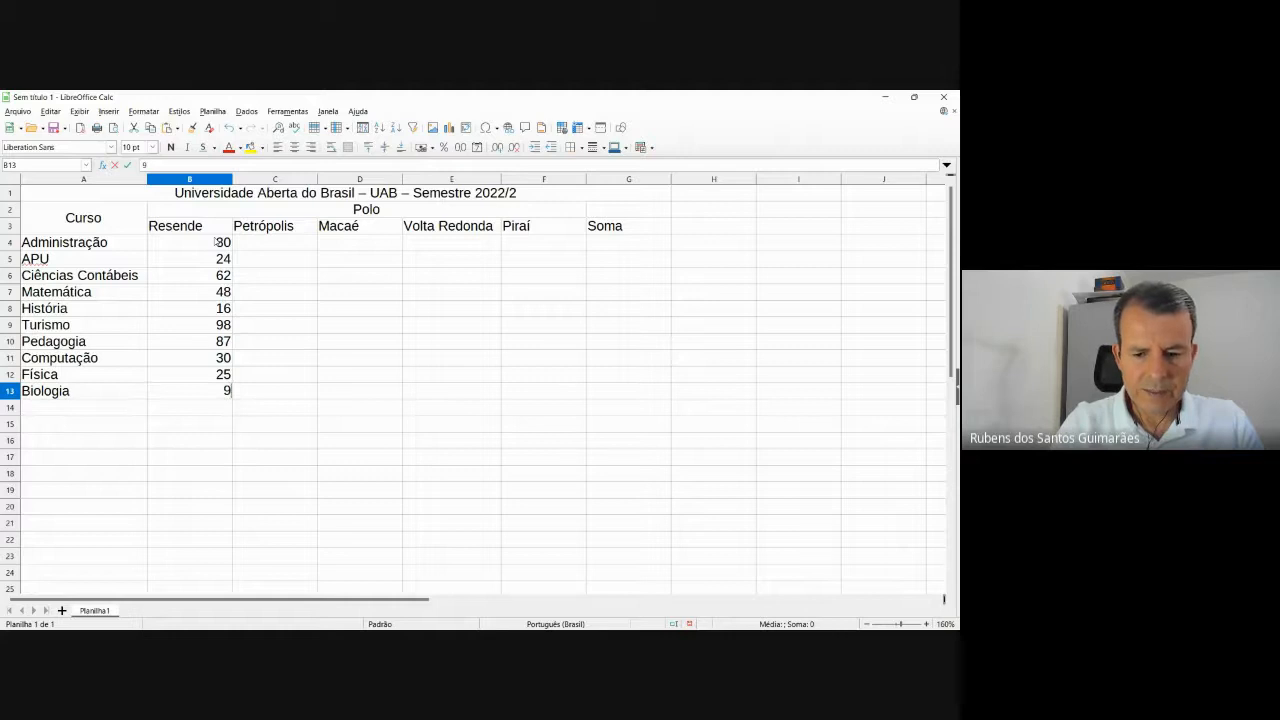
{"action": "key", "text": "BackSpace"}
{"action": "type", "text": "95"}
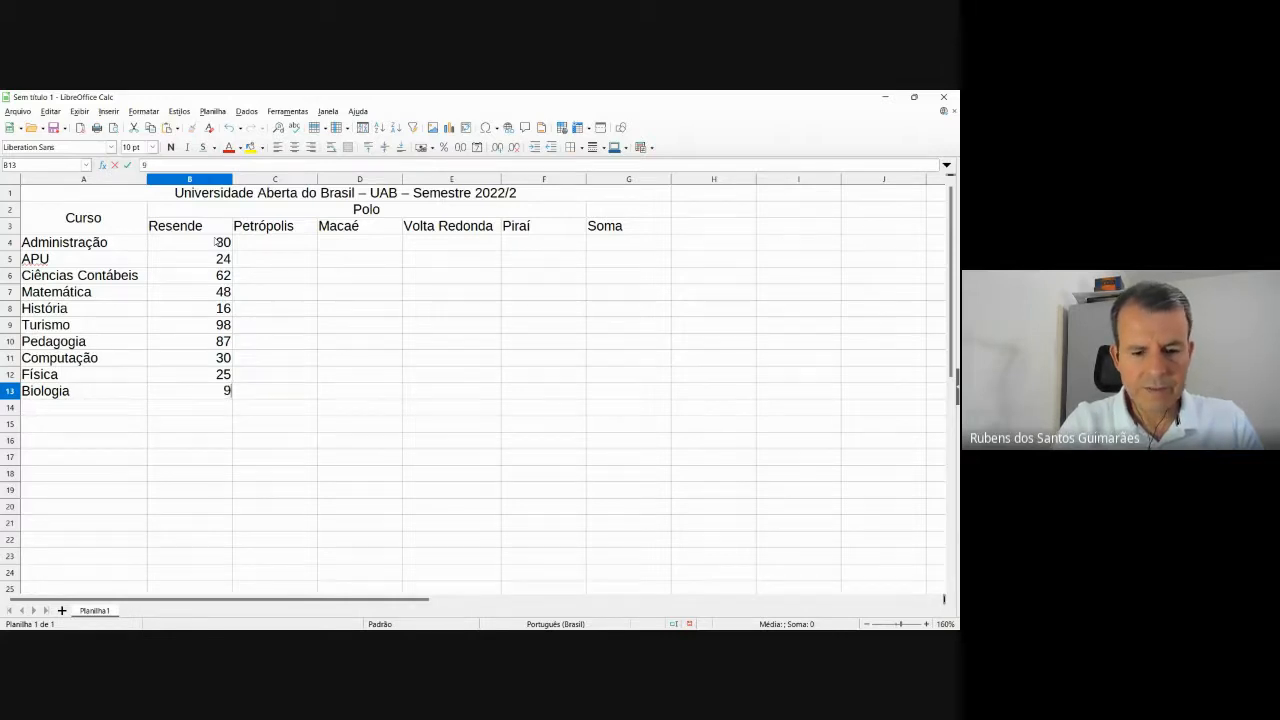
{"action": "key", "text": "Tab"}
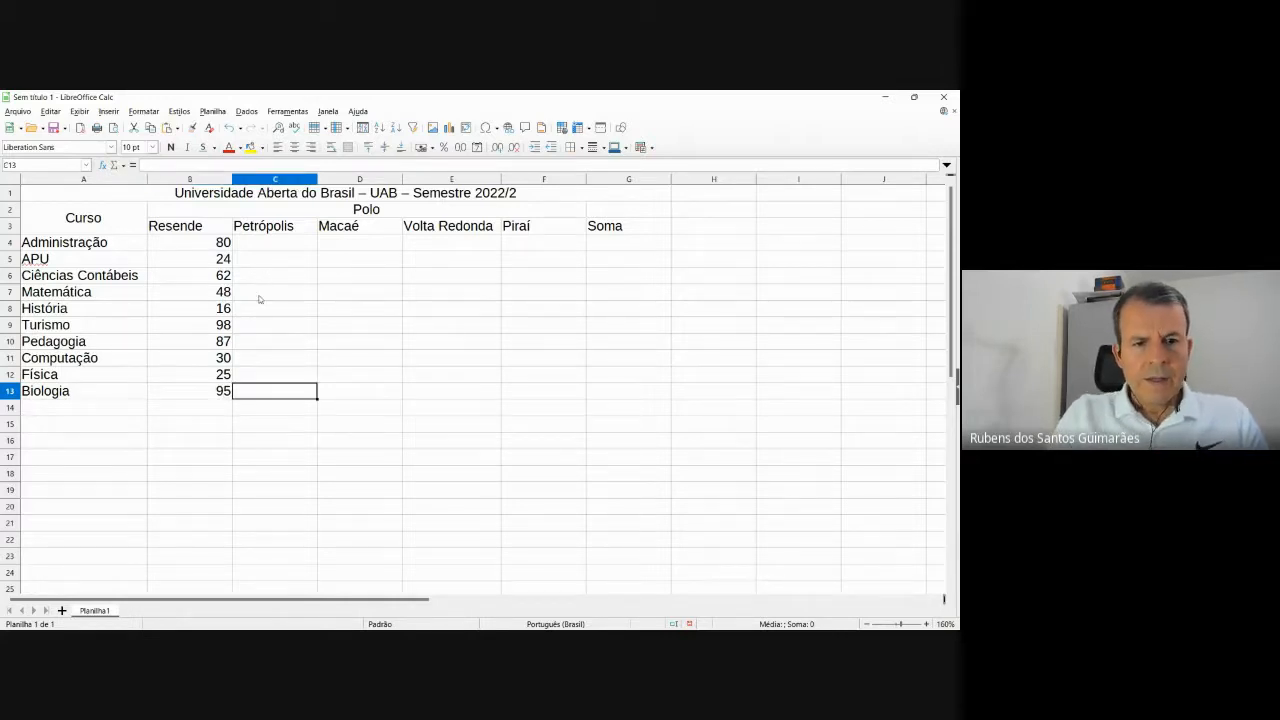
Enter Petrópolis counts 72, 96 and 23 in C4:C6 from the reference image.
{"action": "left_click", "coordinate": [276, 246]}
{"action": "key", "text": "alt+Tab"}
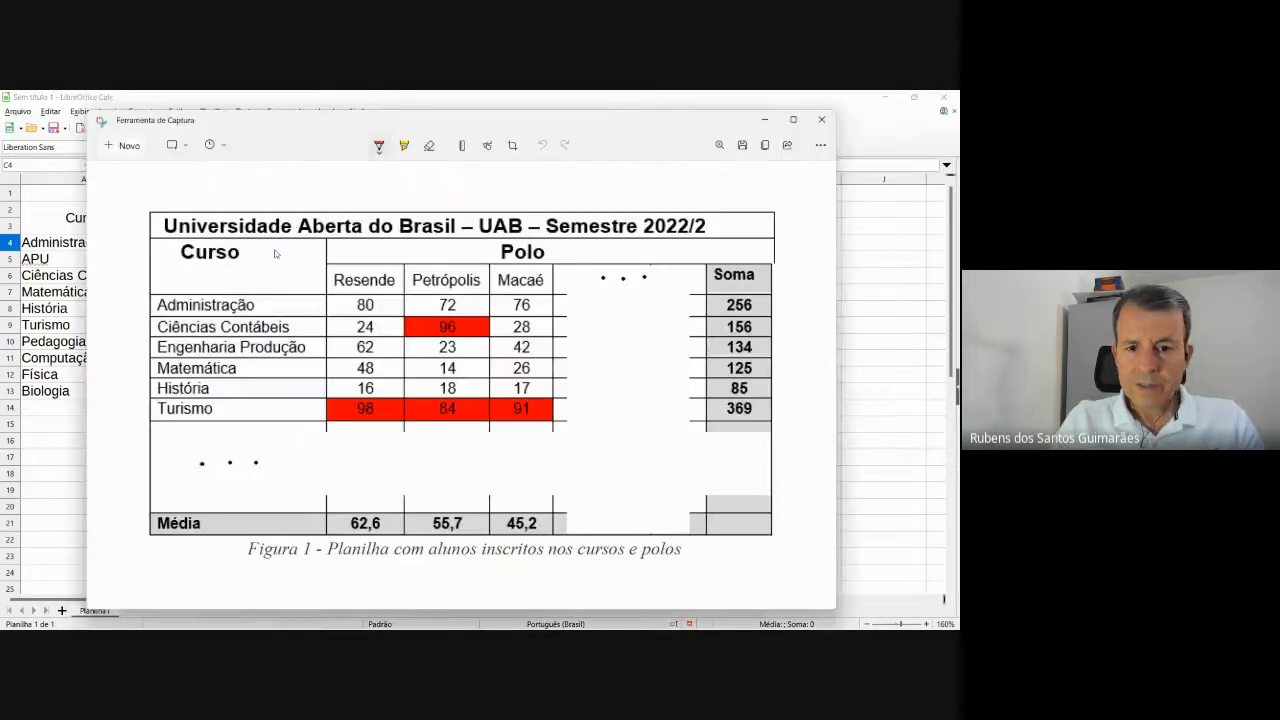
{"action": "key", "text": "alt+Tab"}
{"action": "key", "text": "alt+Tab"}
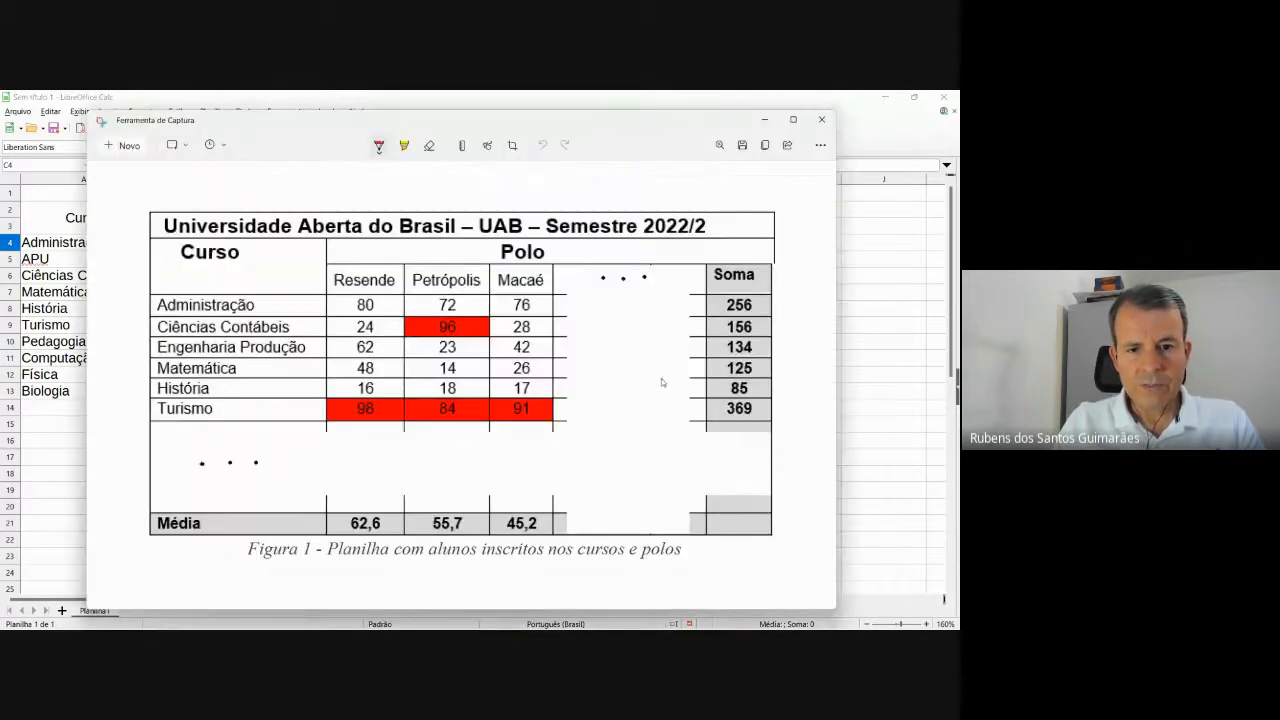
{"action": "key", "text": "alt+Tab"}
{"action": "type", "text": "72"}
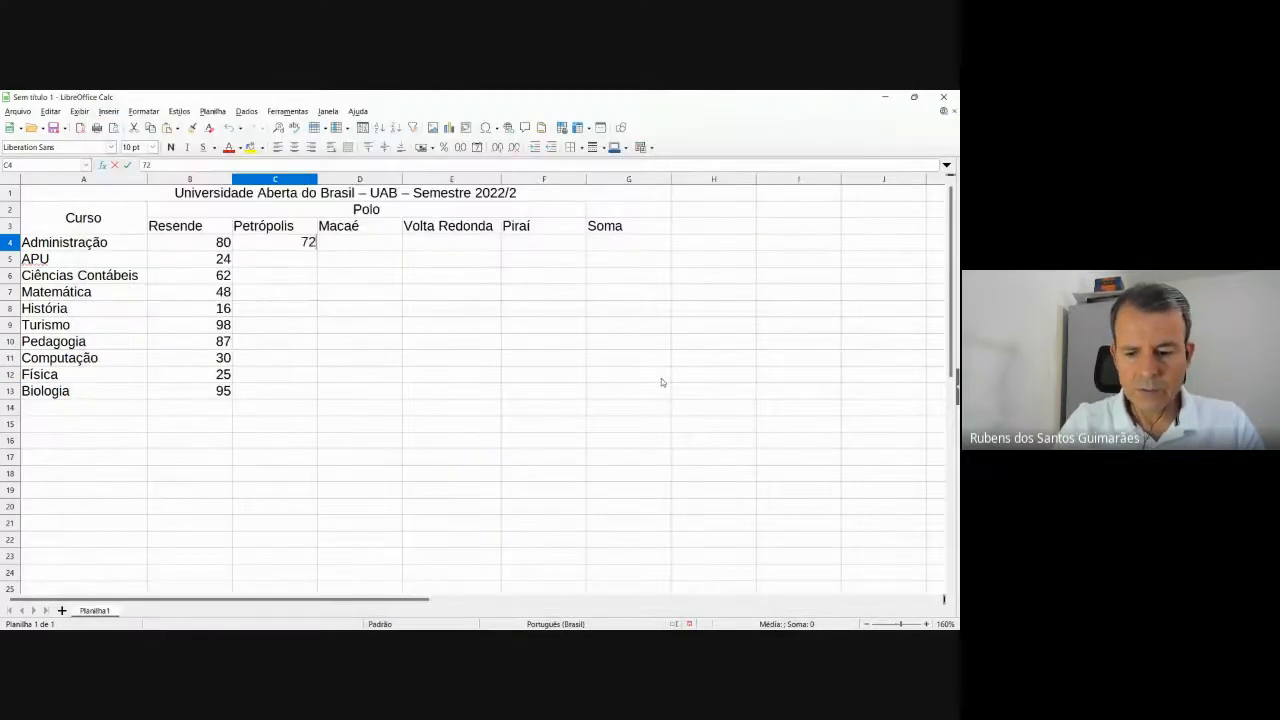
{"action": "key", "text": "Return"}
{"action": "type", "text": "96"}
{"action": "key", "text": "Return"}
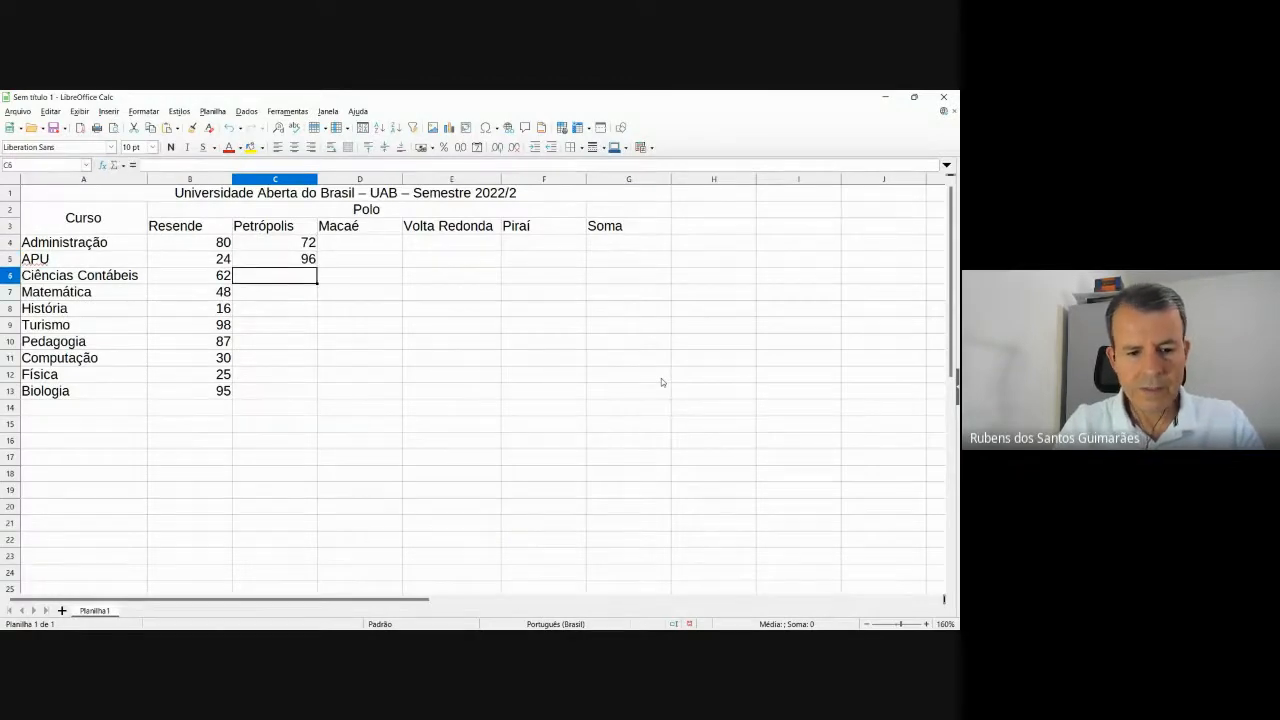
{"action": "type", "text": "23"}
{"action": "key", "text": "Return"}
Dismiss the accidentally opened menu and return to Matemática's Petrópolis cell C7.
{"action": "key", "text": "alt+Tab"}
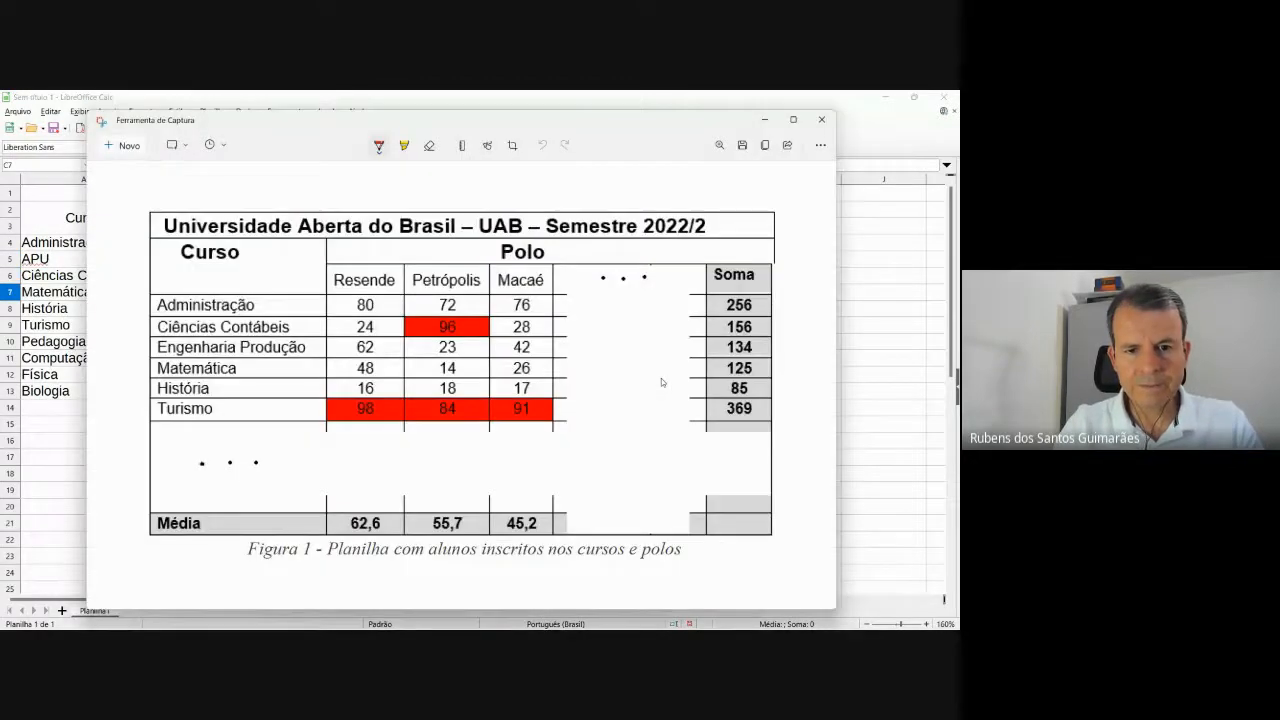
{"action": "key", "text": "alt+Tab"}
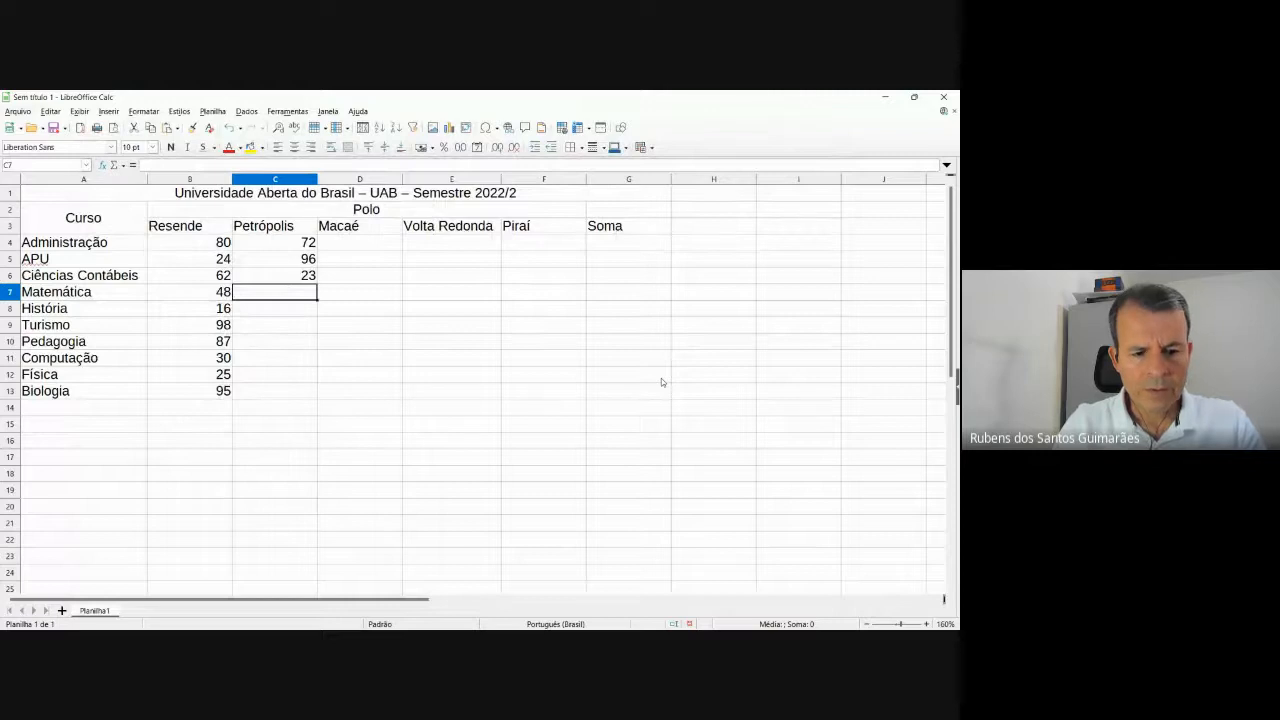
{"action": "key", "text": "alt+a"}
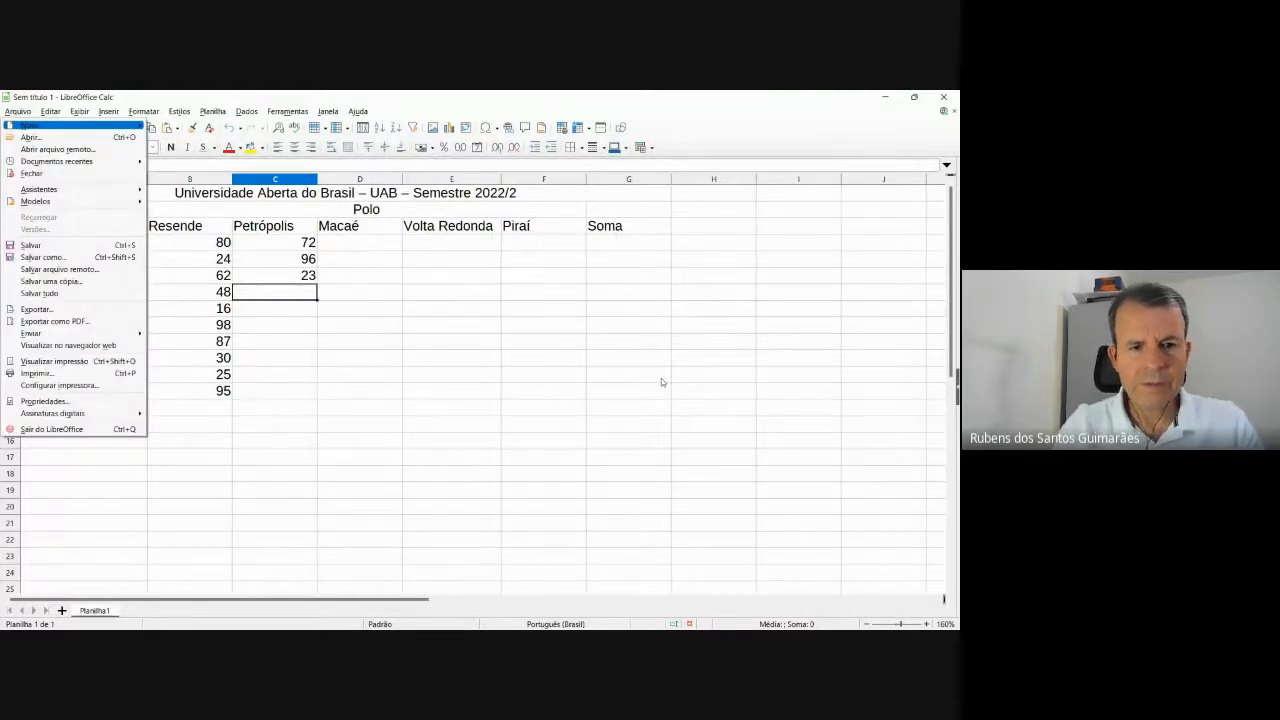
{"action": "left_click", "coordinate": [278, 295]}
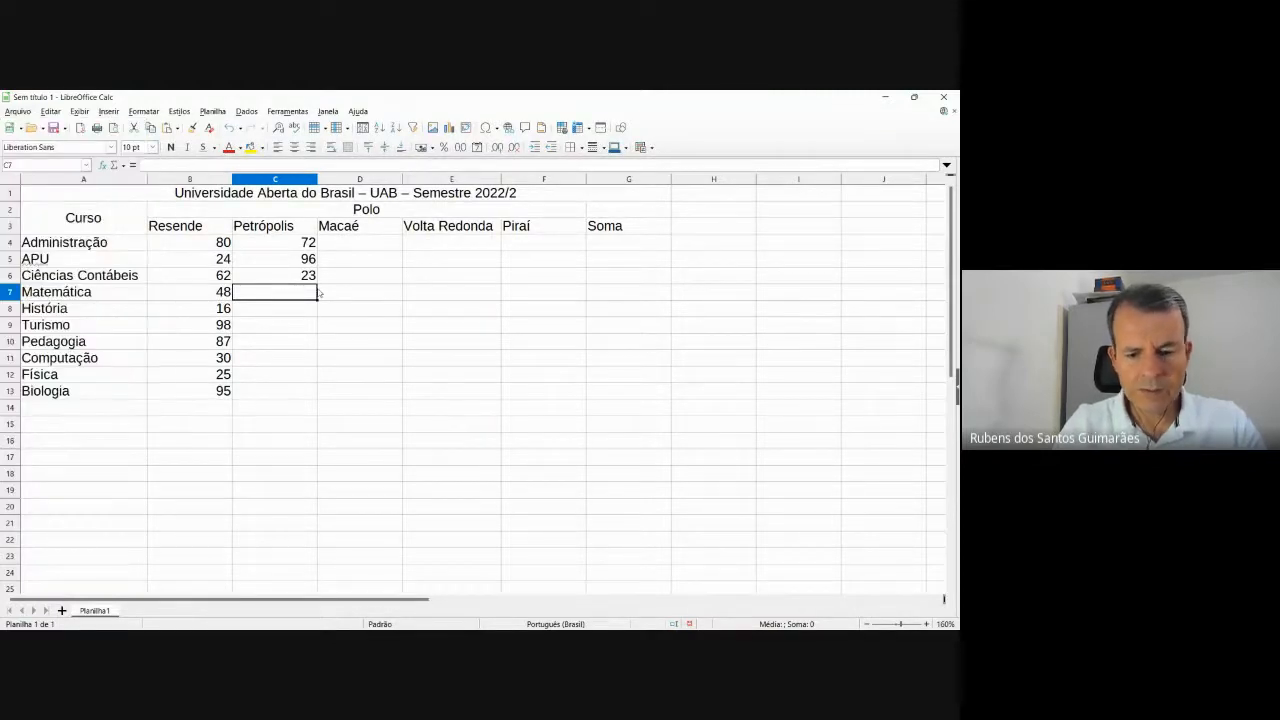
{"action": "left_click", "coordinate": [432, 345]}
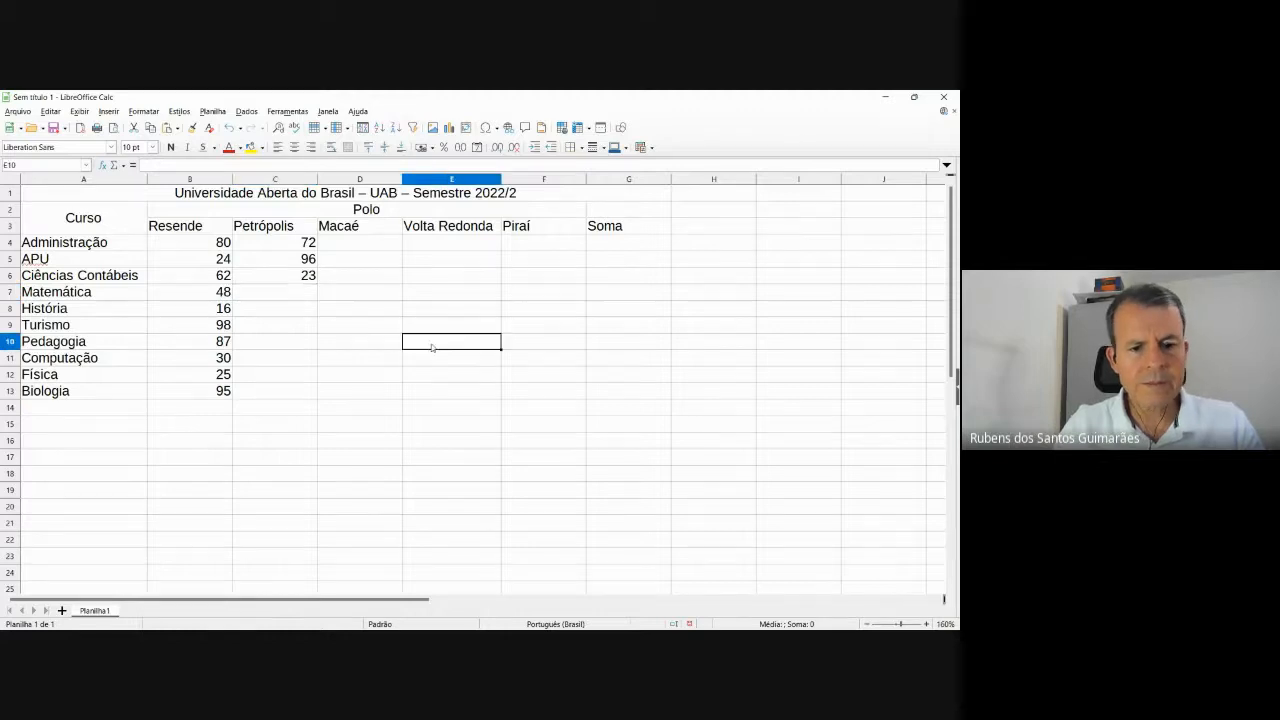
{"action": "left_click", "coordinate": [286, 296]}
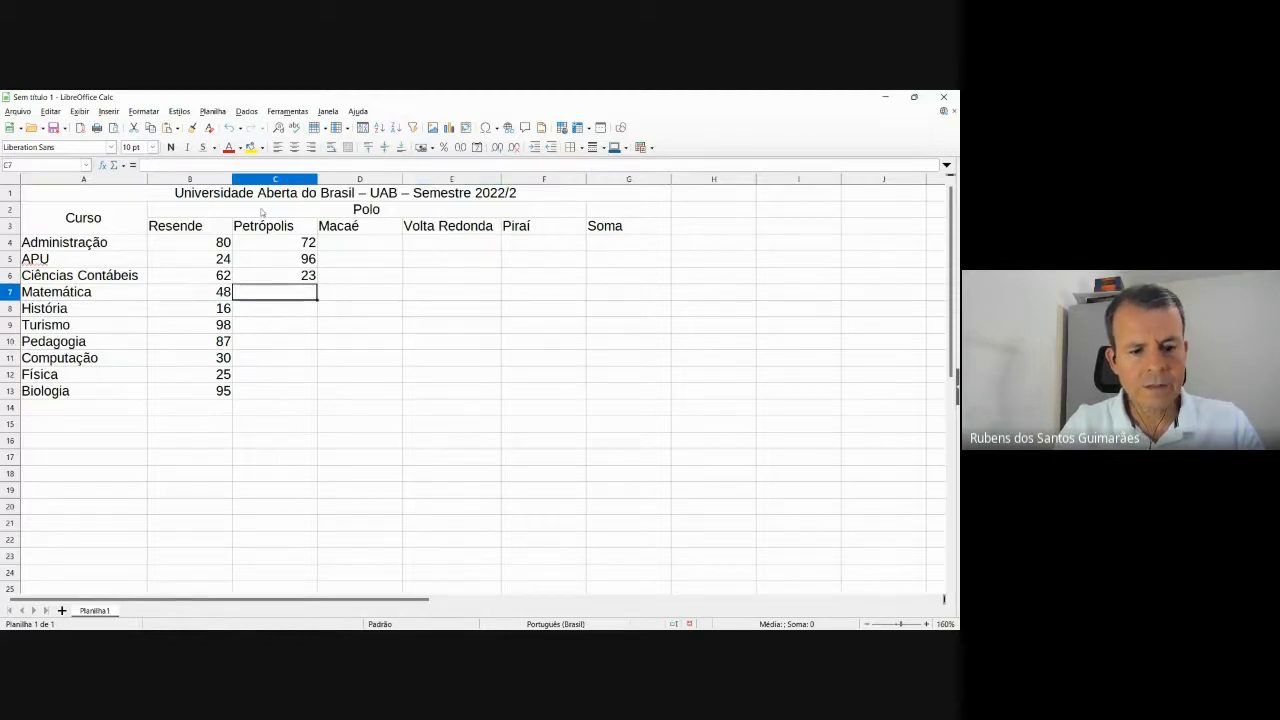
Enter Petrópolis counts 14, 18, 84, 88, 35 and 27 for Matemática through Física.
{"action": "type", "text": "14"}
{"action": "key", "text": "Return"}
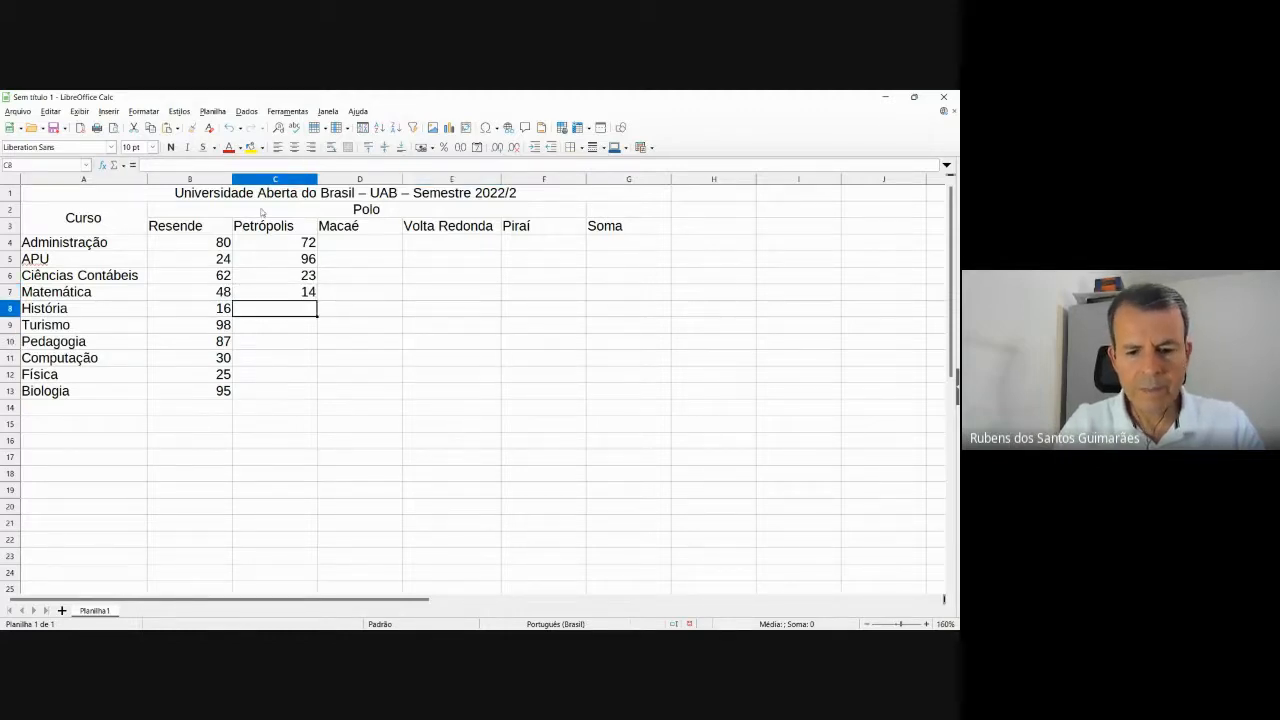
{"action": "type", "text": "18"}
{"action": "key", "text": "Return"}
{"action": "key", "text": "alt+Tab"}
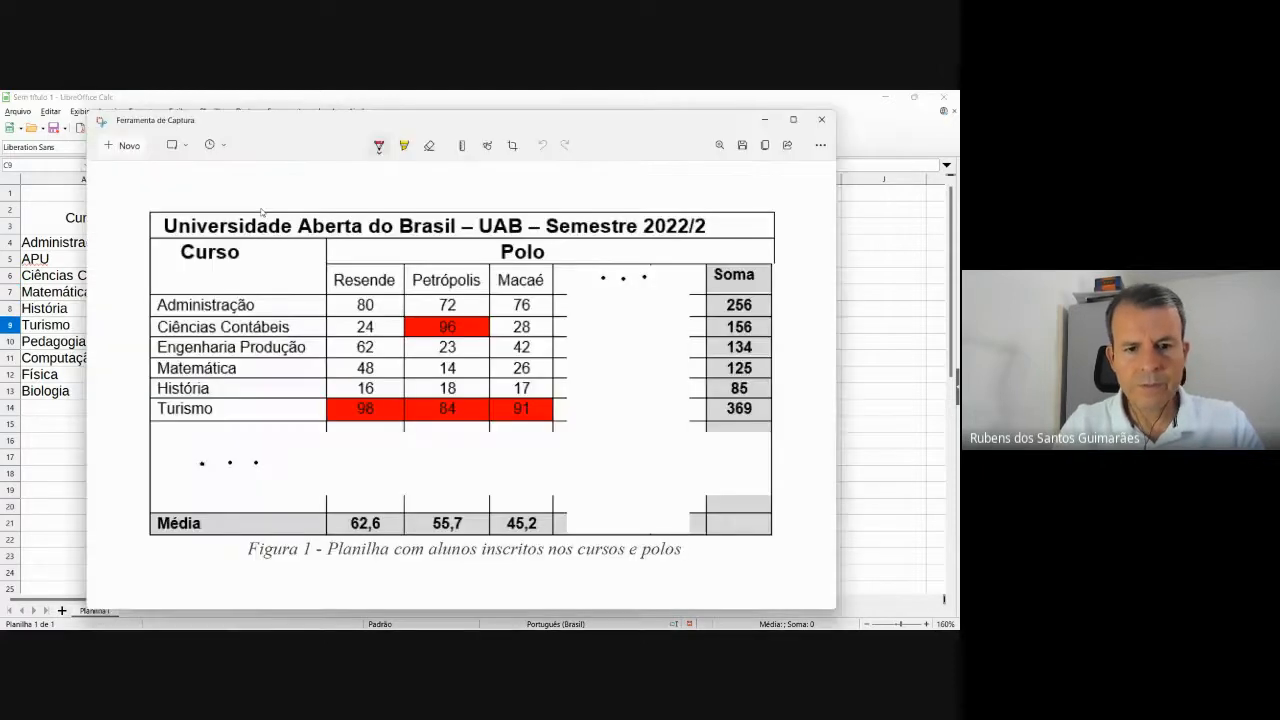
{"action": "key", "text": "alt+Tab"}
{"action": "type", "text": "84"}
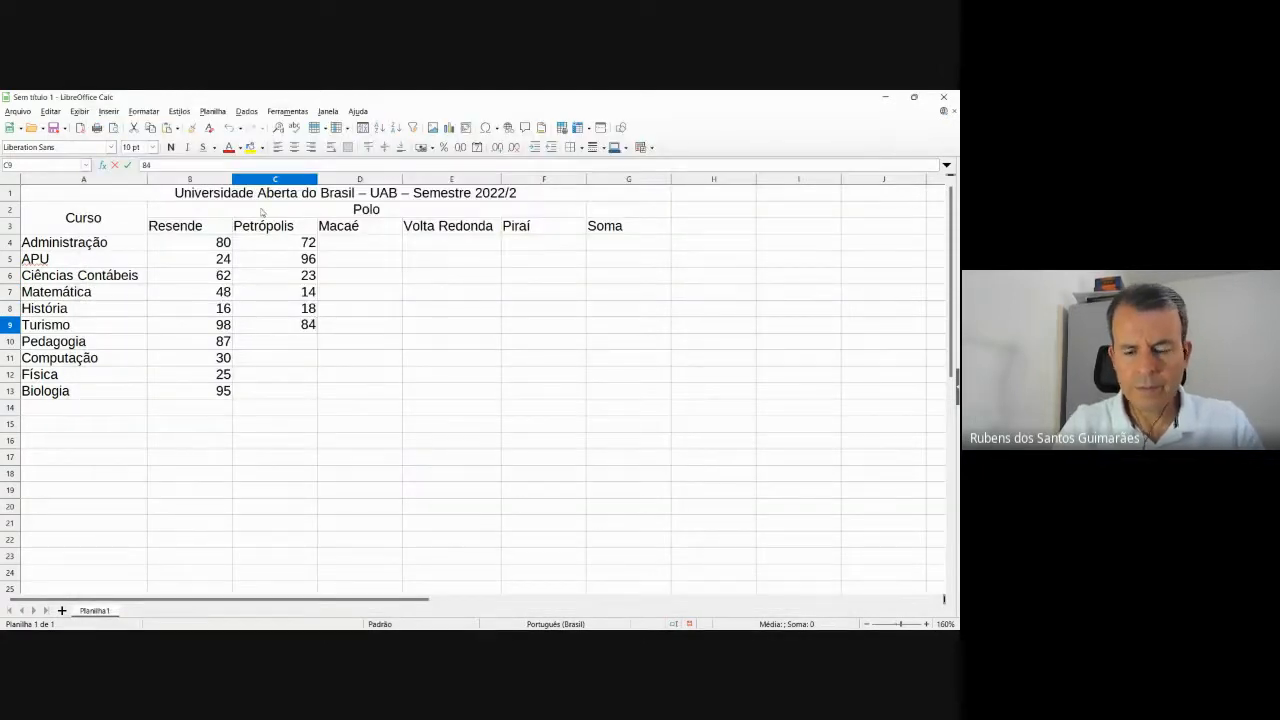
{"action": "key", "text": "Return"}
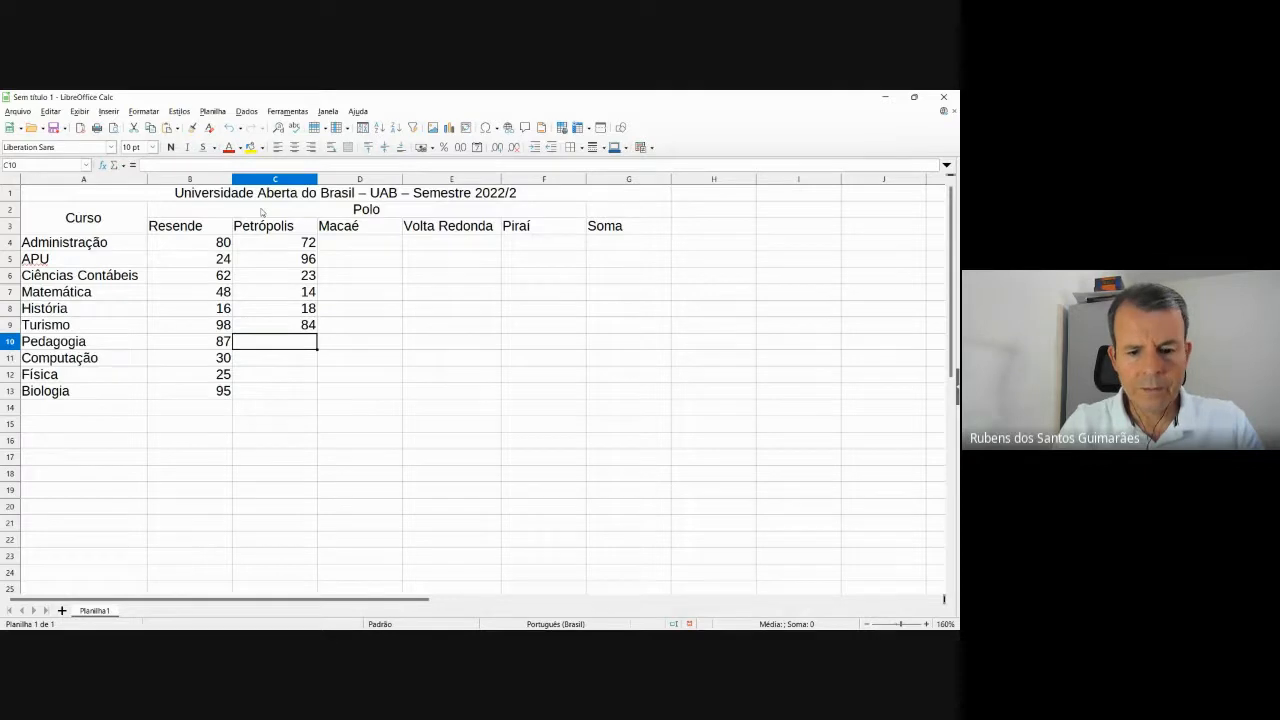
{"action": "type", "text": "88"}
{"action": "key", "text": "Return"}
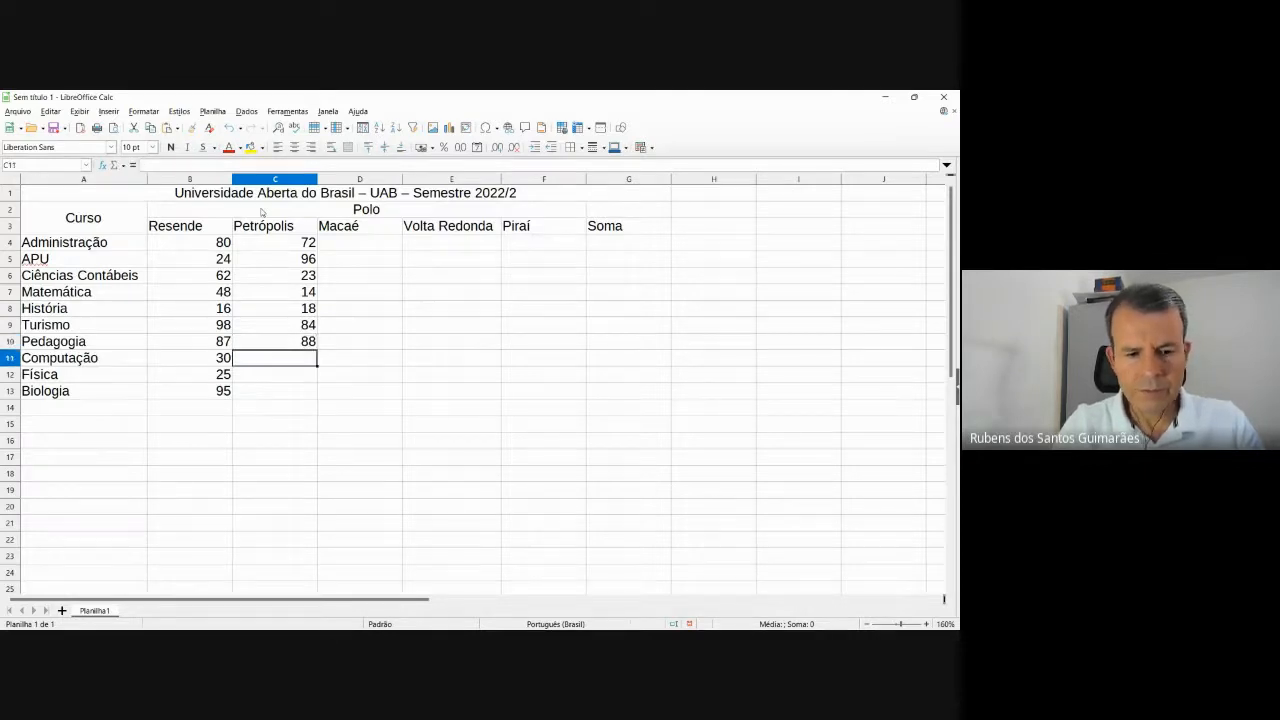
{"action": "type", "text": "35"}
{"action": "key", "text": "Return"}
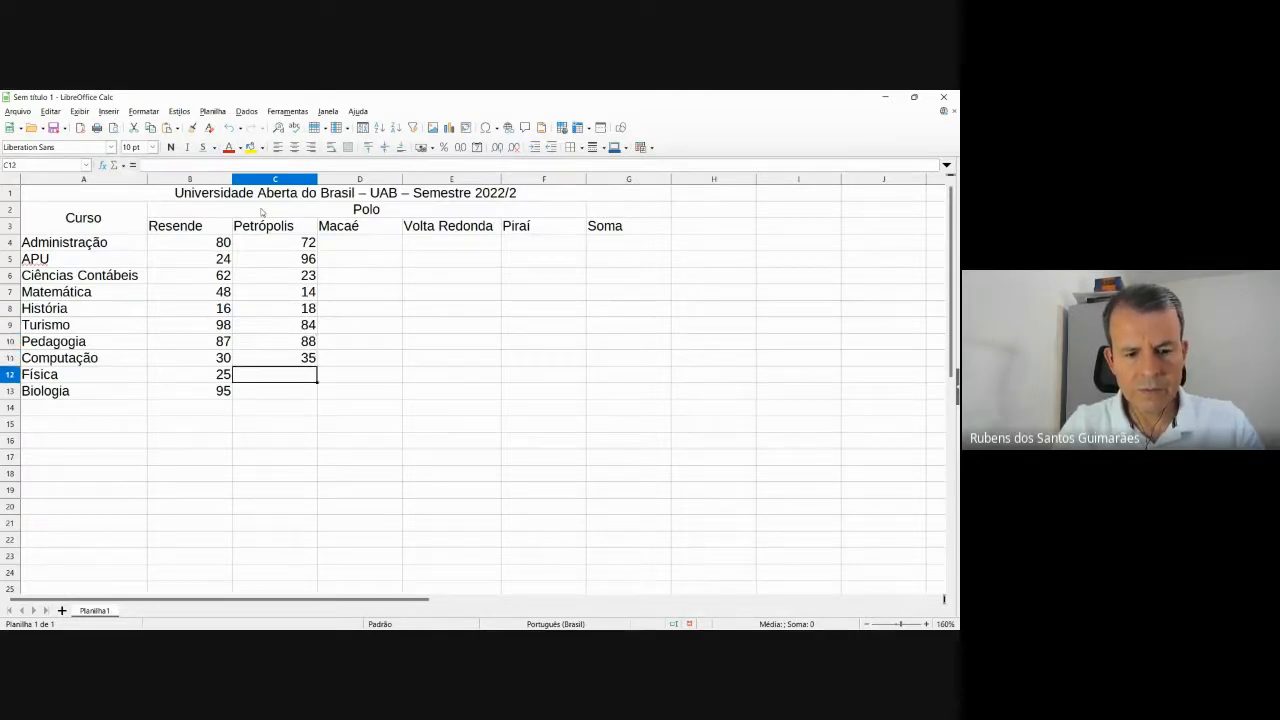
{"action": "type", "text": "27"}
{"action": "key", "text": "Return"}
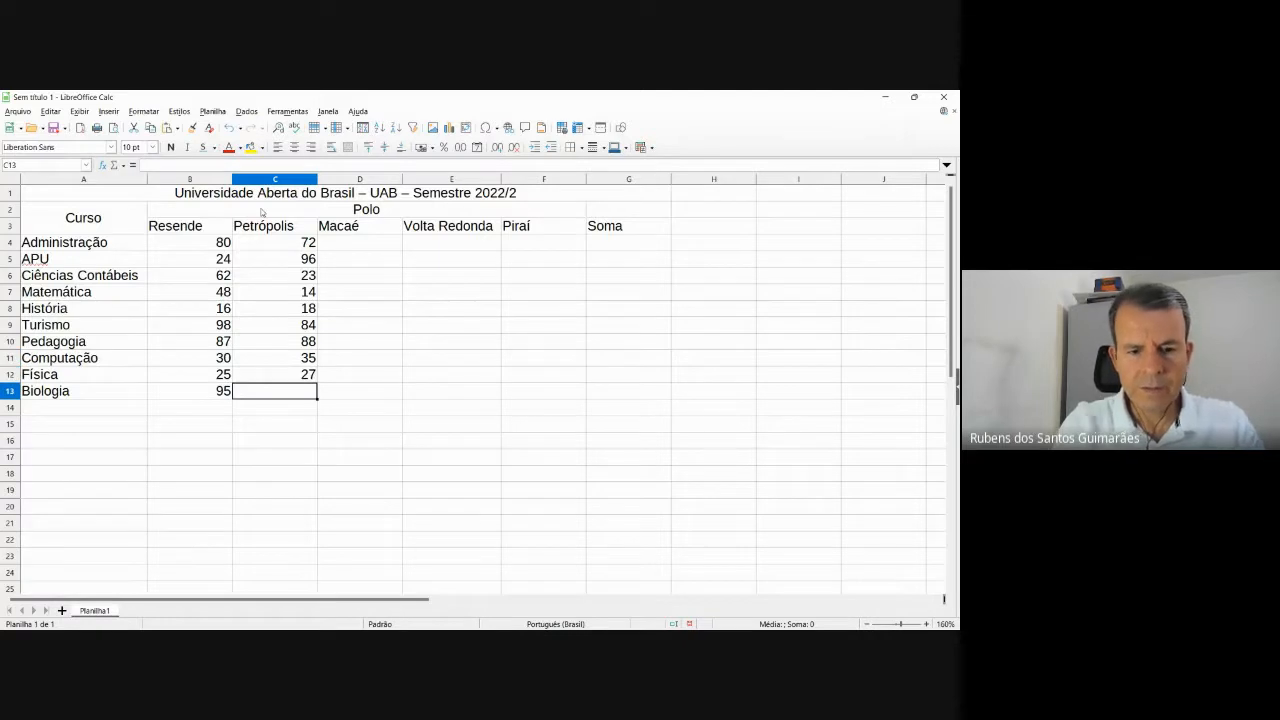
Enter 98 for Biologia in Petrópolis and move to Macaé's Administração cell.
{"action": "type", "text": "98"}
{"action": "key", "text": "Up"}
{"action": "key", "text": "Up"}
{"action": "key", "text": "Up"}
{"action": "key", "text": "Up"}
{"action": "key", "text": "Up"}
{"action": "key", "text": "Up"}
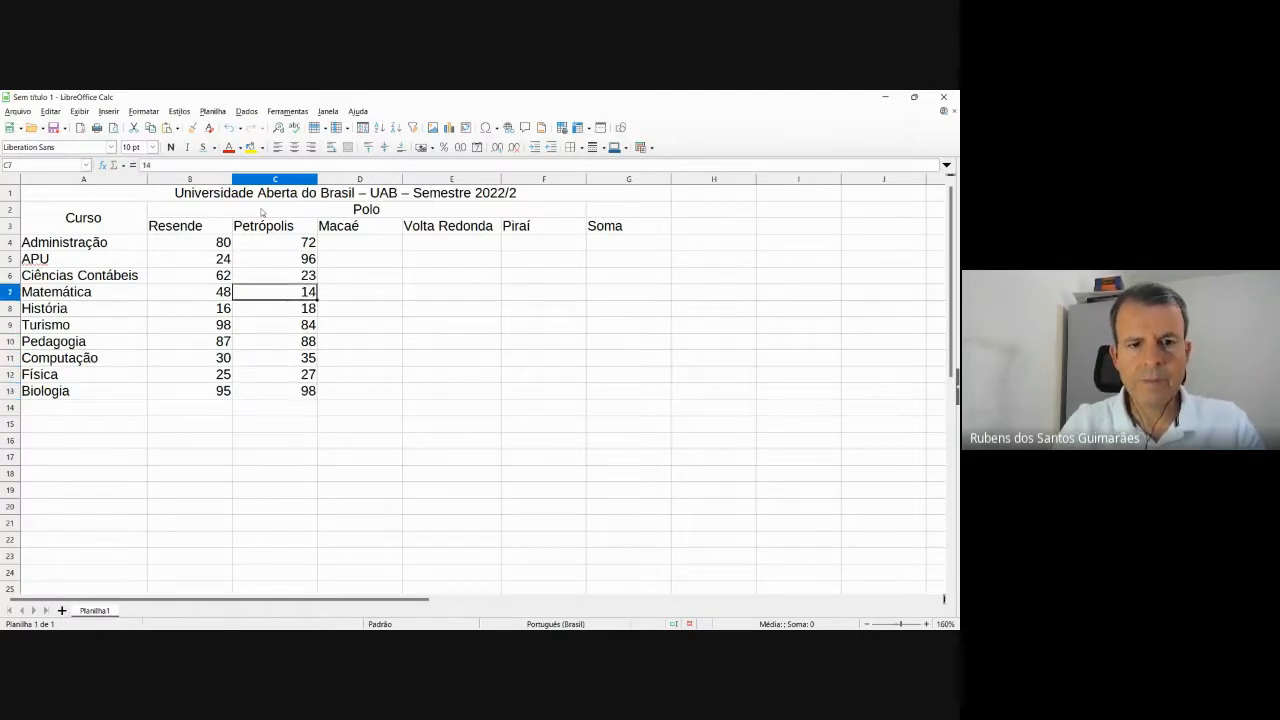
{"action": "key", "text": "Up"}
{"action": "key", "text": "Up"}
{"action": "key", "text": "Right"}
{"action": "key", "text": "Up"}
{"action": "key", "text": "alt+Tab"}
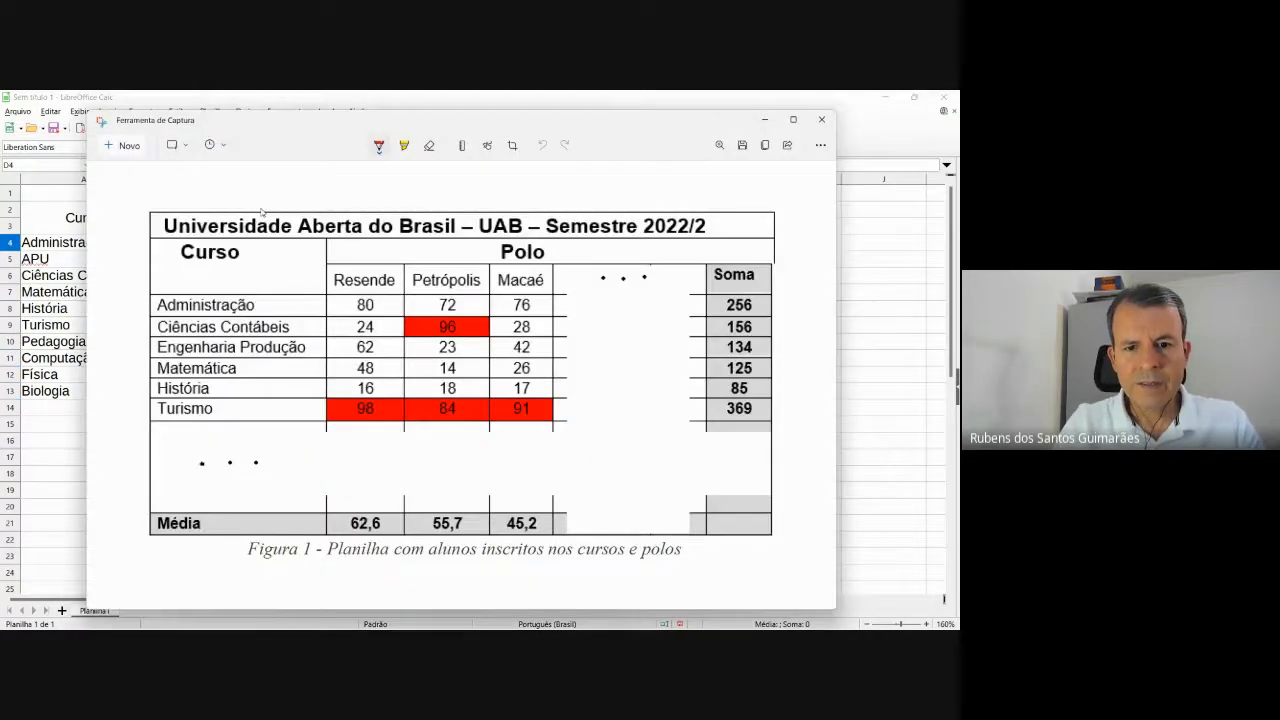
Enter Macaé counts 76, 28, 42 and 65 in D4:D7.
{"action": "key", "text": "alt+Tab"}
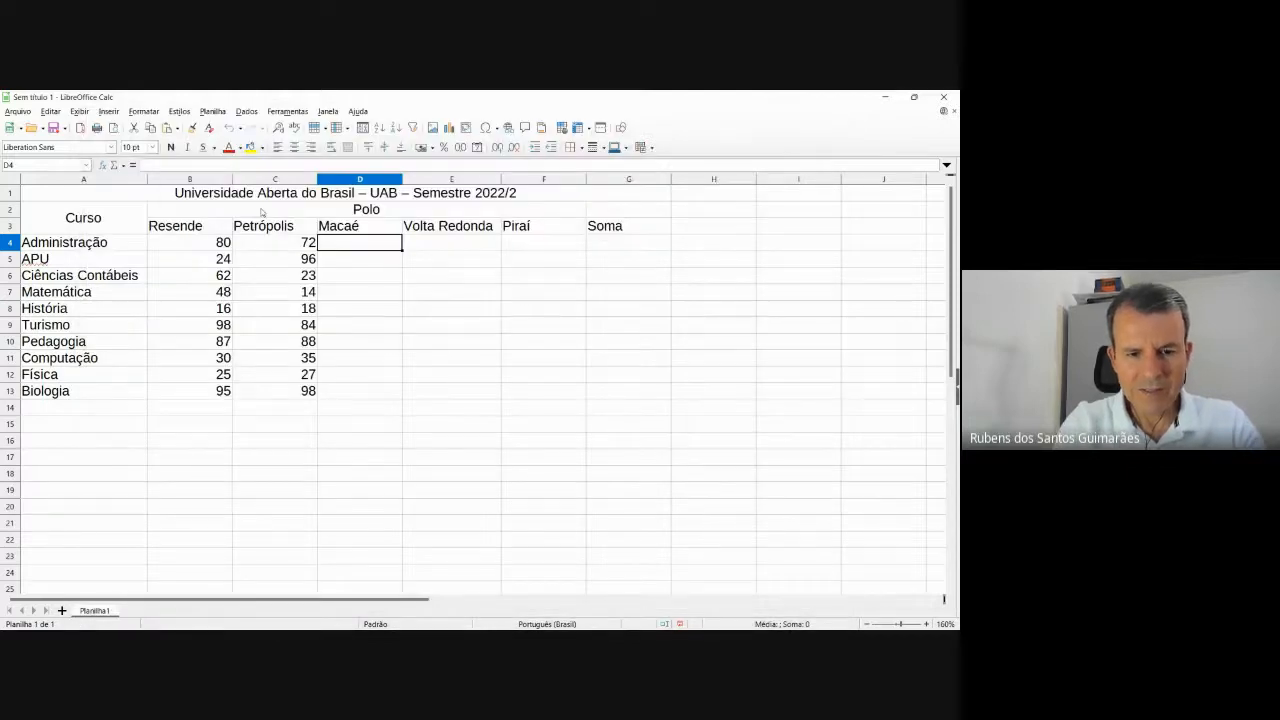
{"action": "type", "text": "76"}
{"action": "key", "text": "Return"}
{"action": "type", "text": "28"}
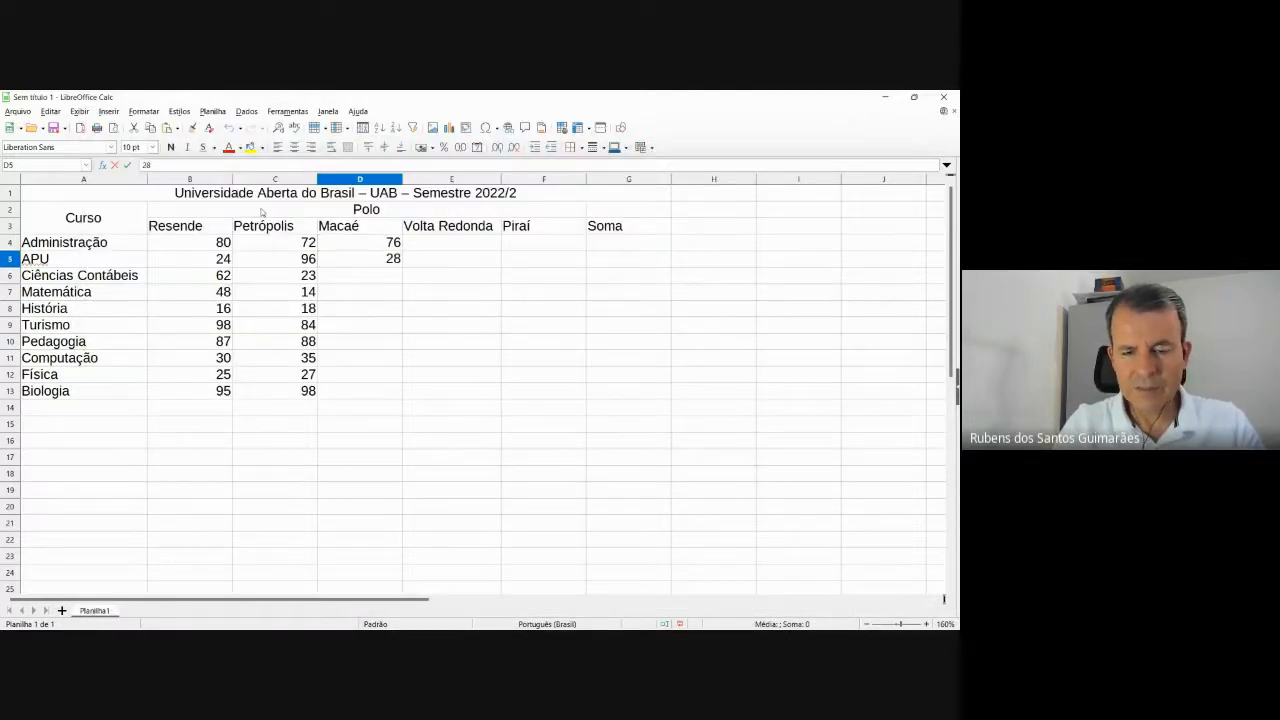
{"action": "key", "text": "Return"}
{"action": "key", "text": "alt+Tab"}
{"action": "key", "text": "alt+Tab"}
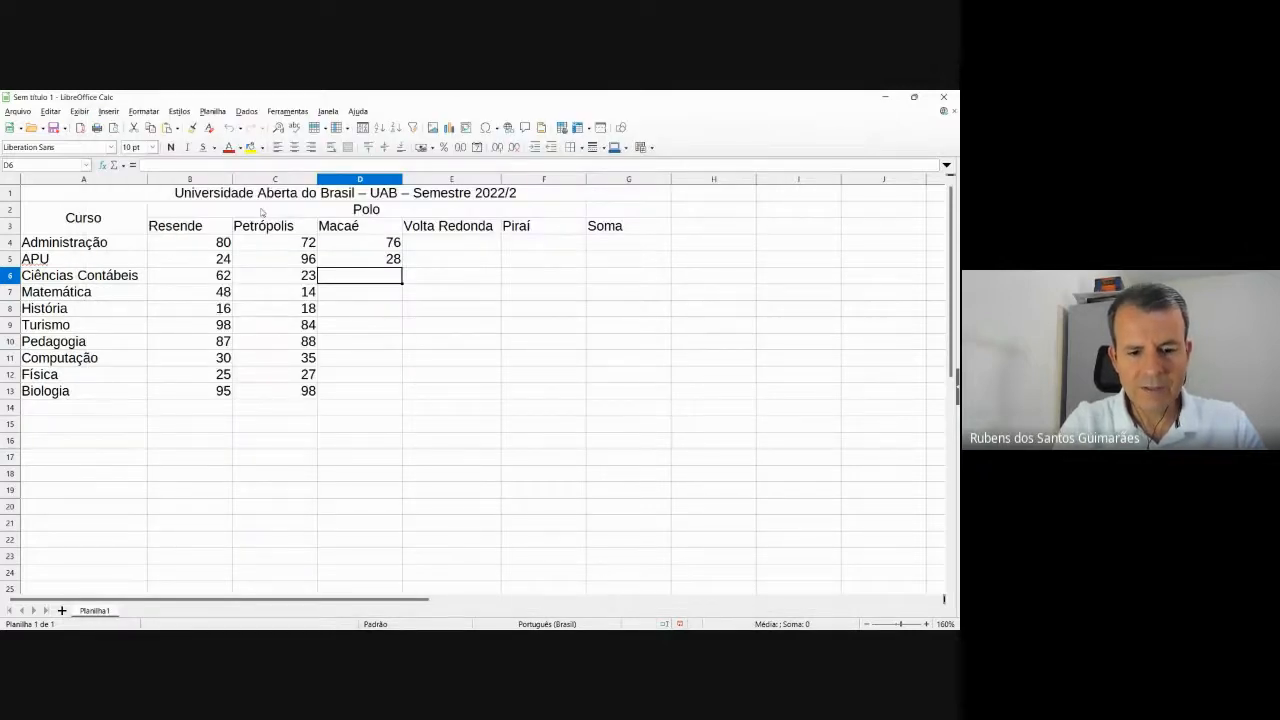
{"action": "type", "text": "42"}
{"action": "key", "text": "Return"}
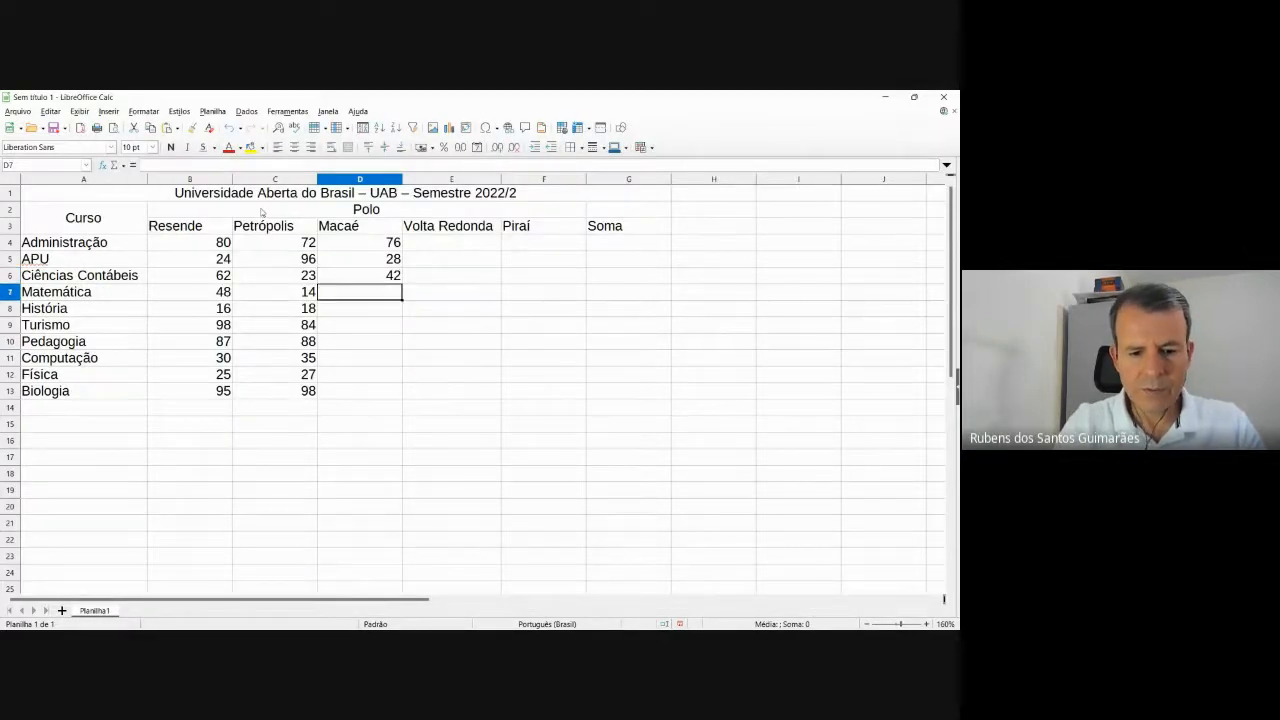
{"action": "type", "text": "65"}
{"action": "key", "text": "Return"}
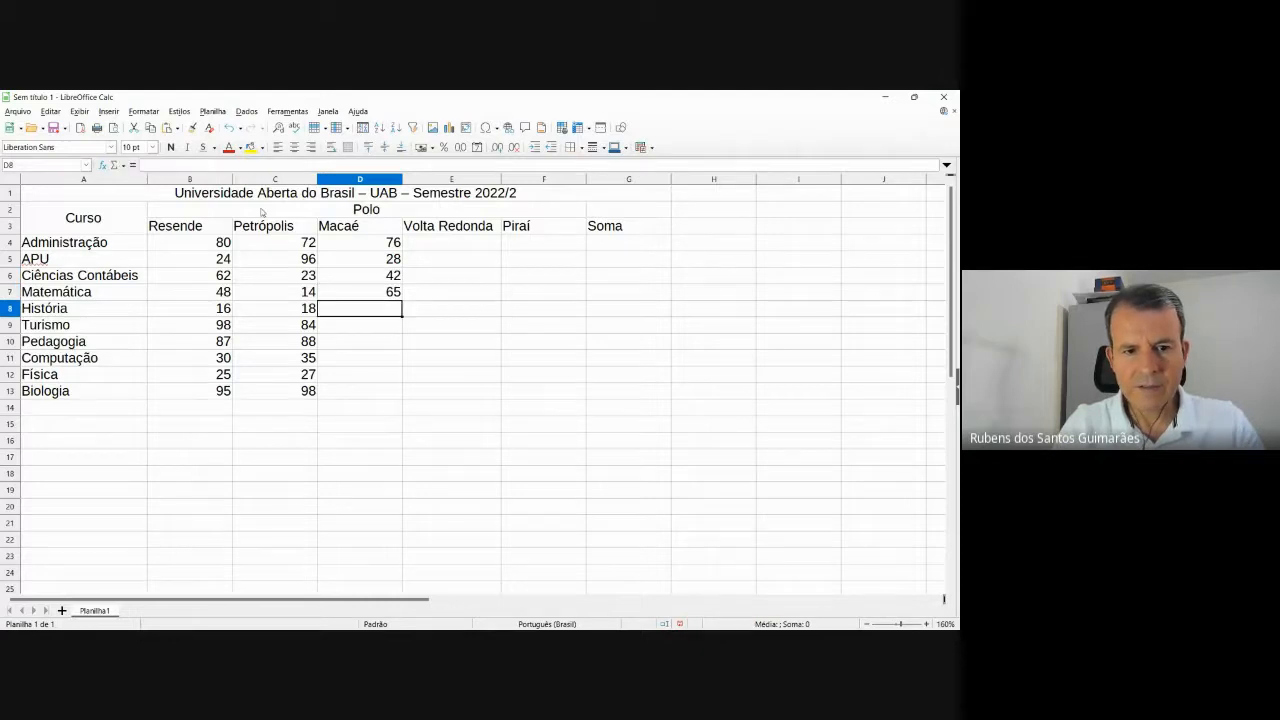
Enter Macaé counts 87, 36, 57, 68, 34 and 24 in D8:D13, then move to E4.
{"action": "type", "text": "87"}
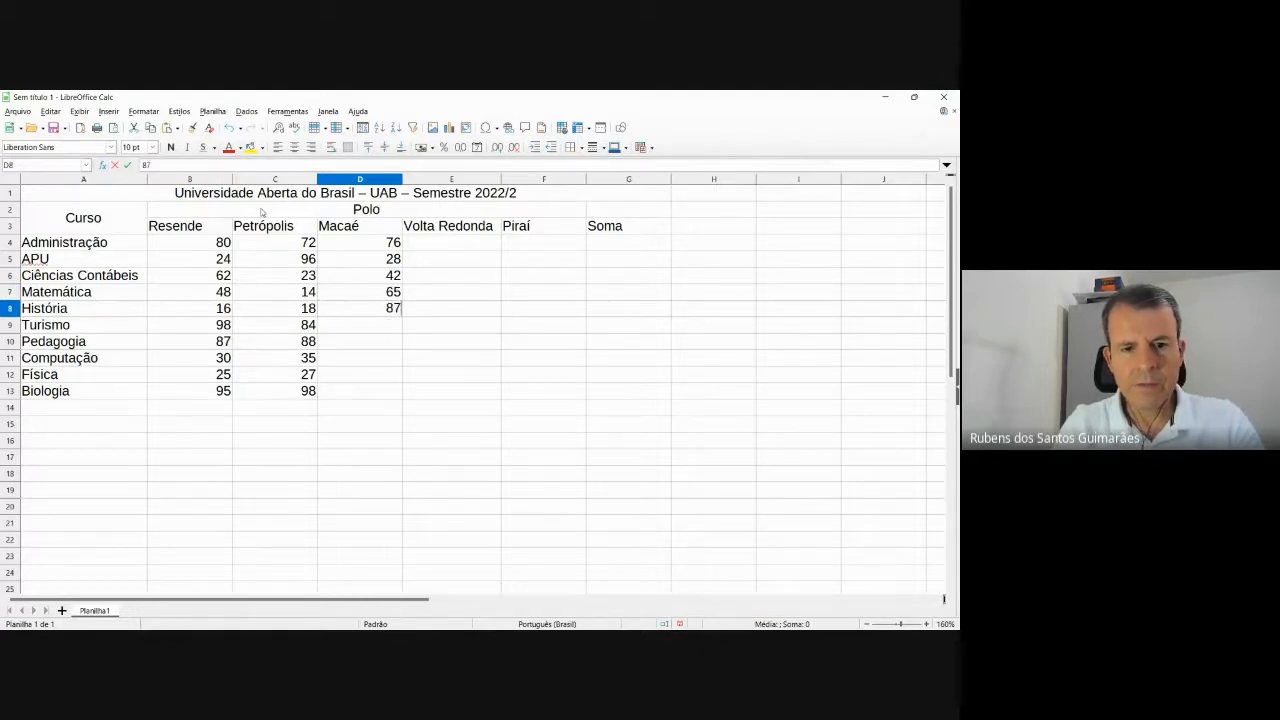
{"action": "key", "text": "Return"}
{"action": "type", "text": "36"}
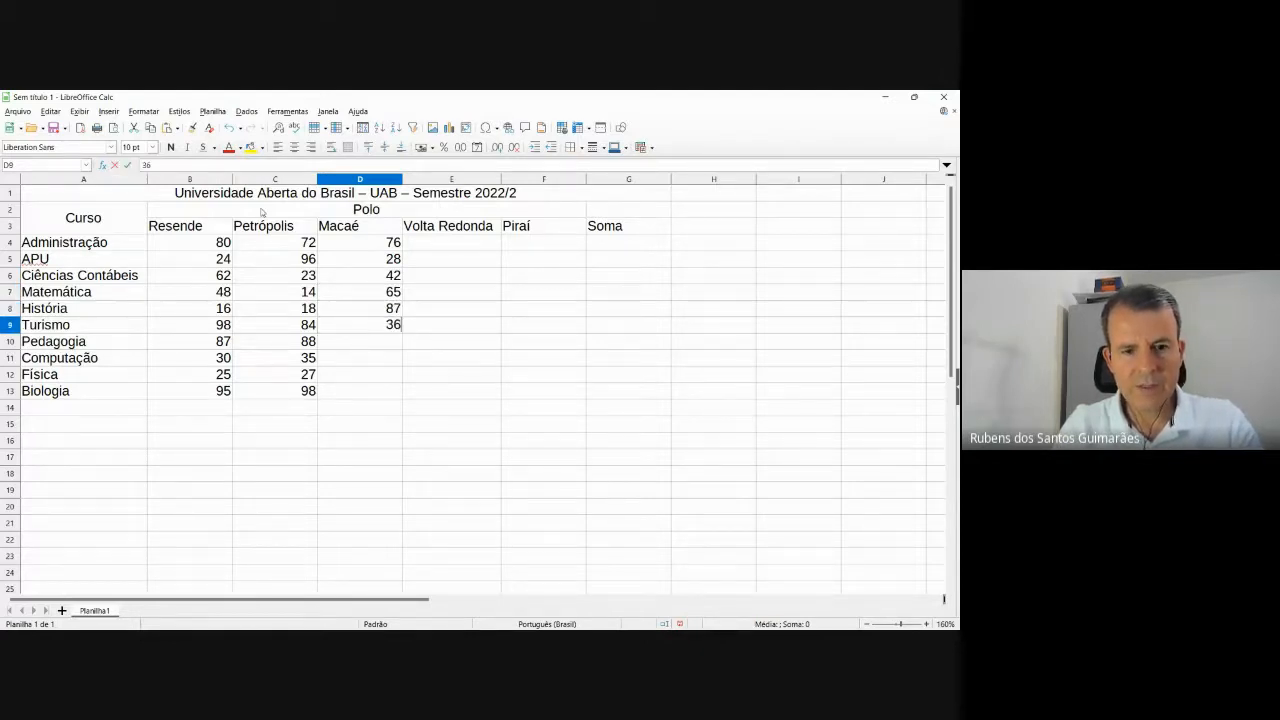
{"action": "key", "text": "Return"}
{"action": "type", "text": "57"}
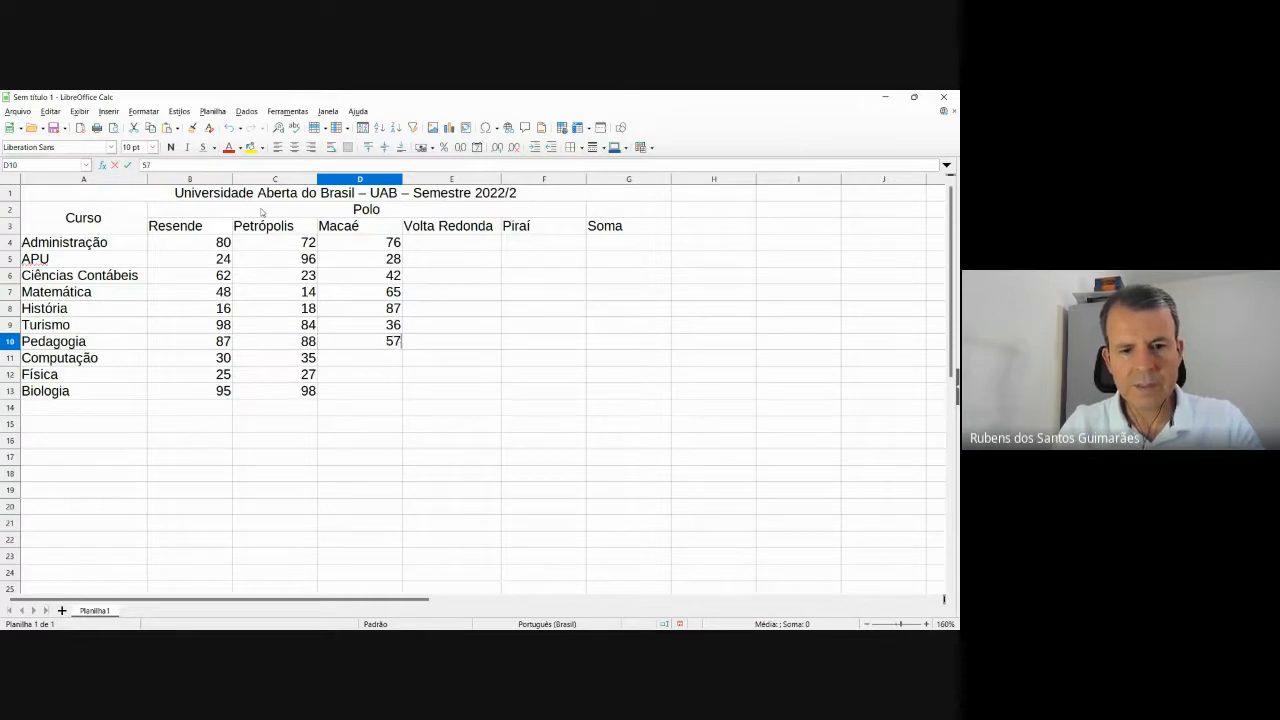
{"action": "key", "text": "Return"}
{"action": "type", "text": "68"}
{"action": "key", "text": "Return"}
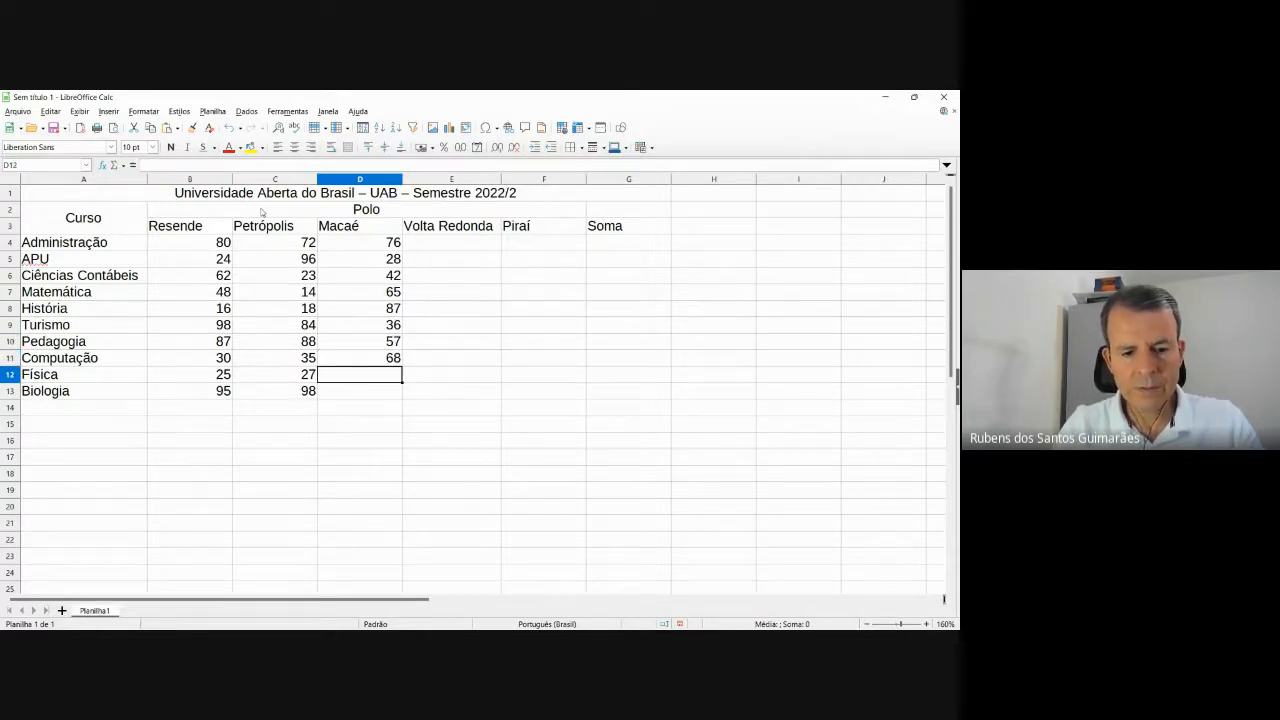
{"action": "type", "text": "34"}
{"action": "key", "text": "Return"}
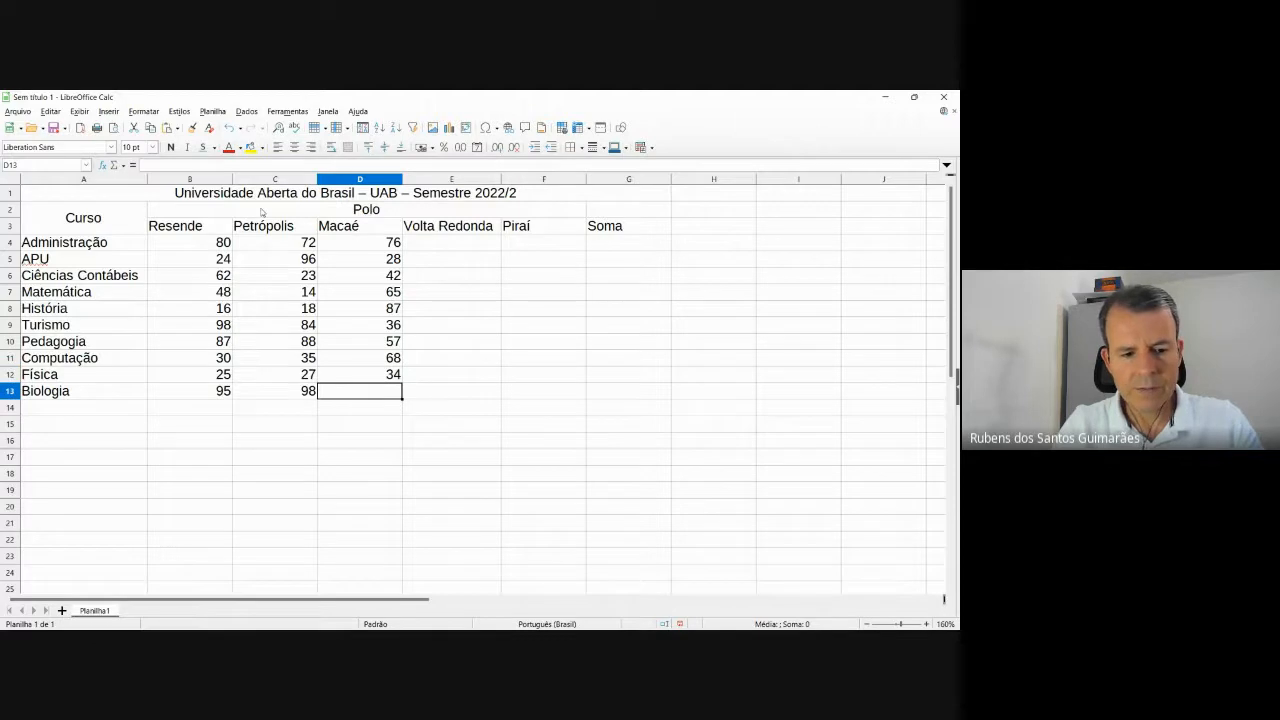
{"action": "type", "text": "24"}
{"action": "key", "text": "Up"}
{"action": "key", "text": "Up"}
{"action": "key", "text": "Up"}
{"action": "key", "text": "Up"}
{"action": "key", "text": "Up"}
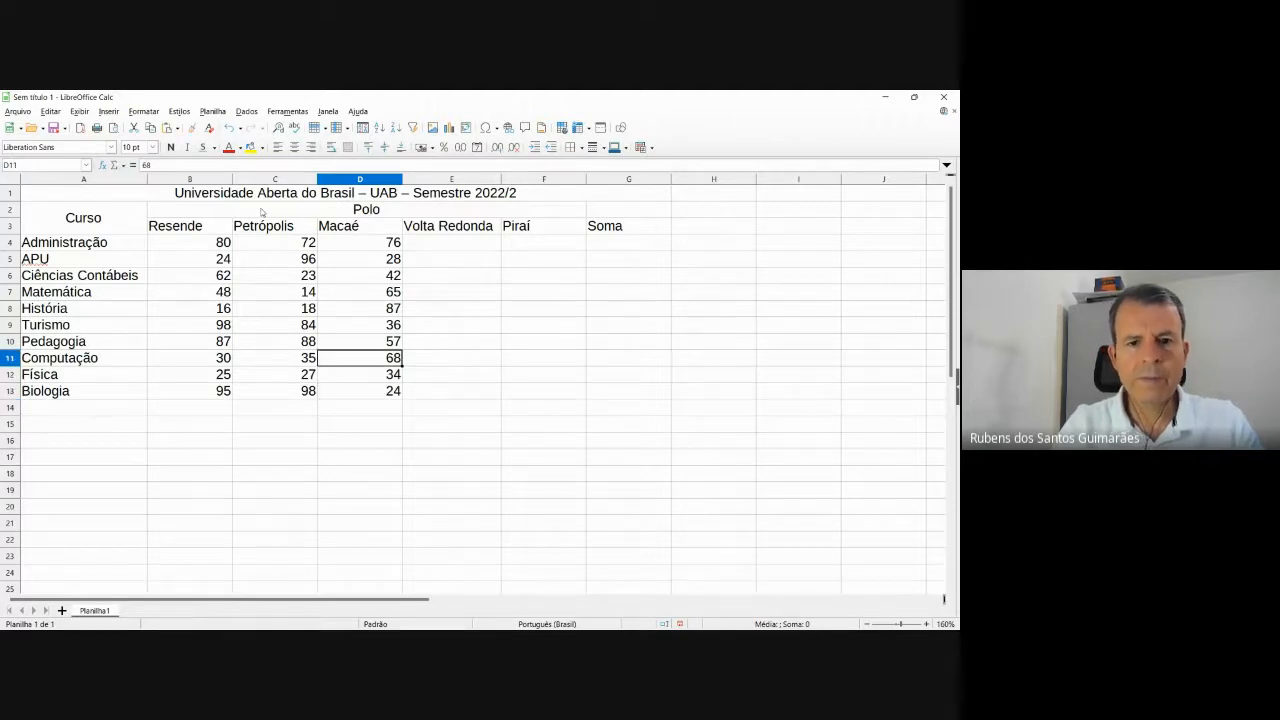
{"action": "key", "text": "Up"}
{"action": "key", "text": "Up"}
{"action": "key", "text": "Up"}
{"action": "key", "text": "Up"}
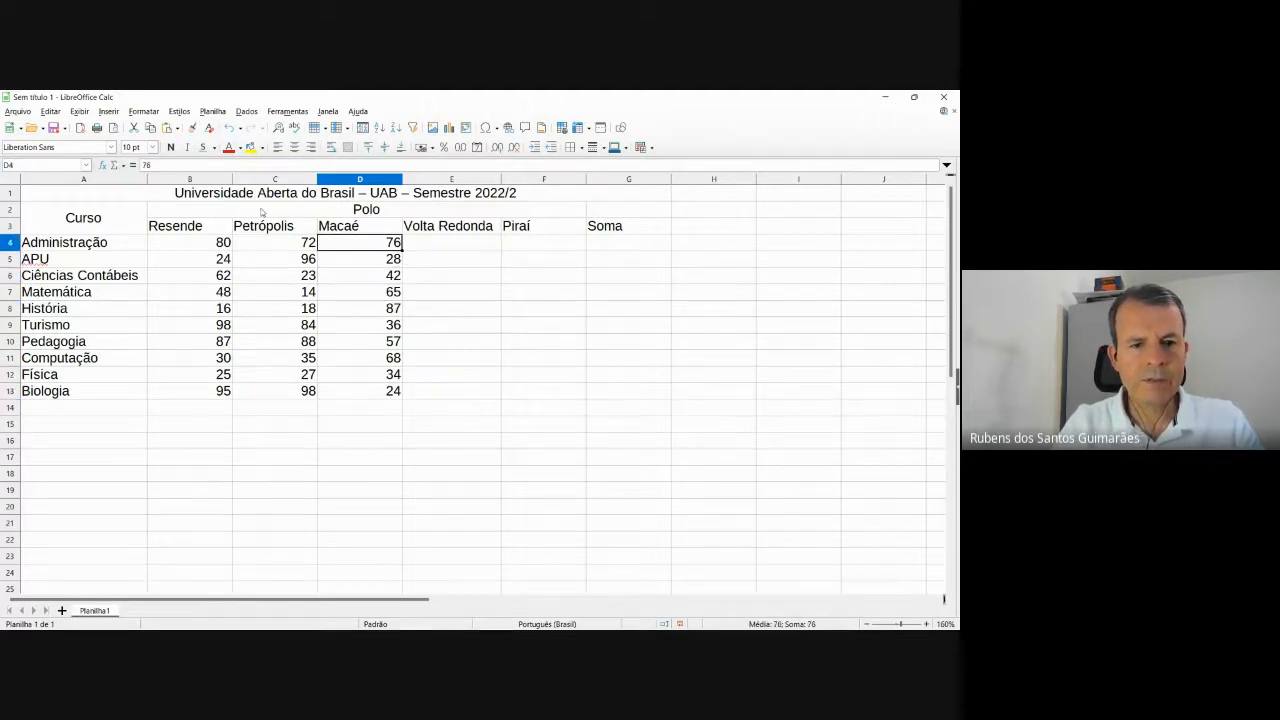
{"action": "key", "text": "Right"}
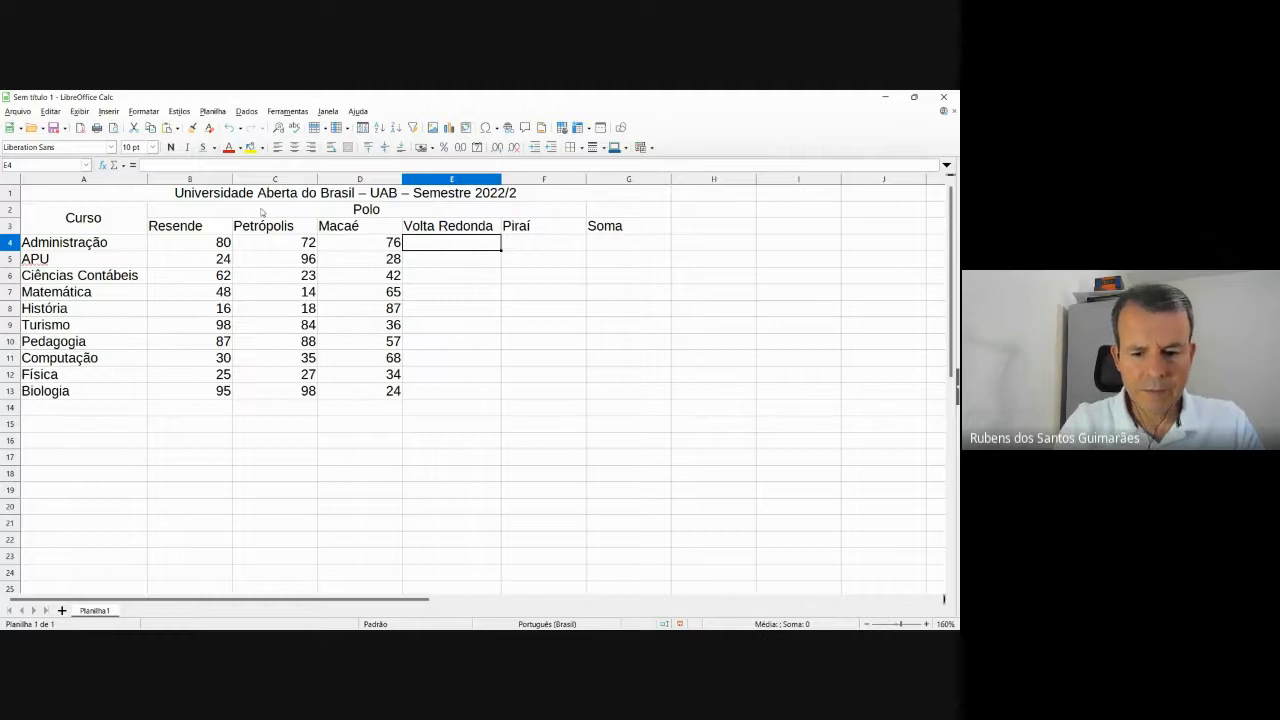
Enter Volta Redonda counts 90, 100, 56, 75 and 26 in E4:E8.
{"action": "type", "text": "90"}
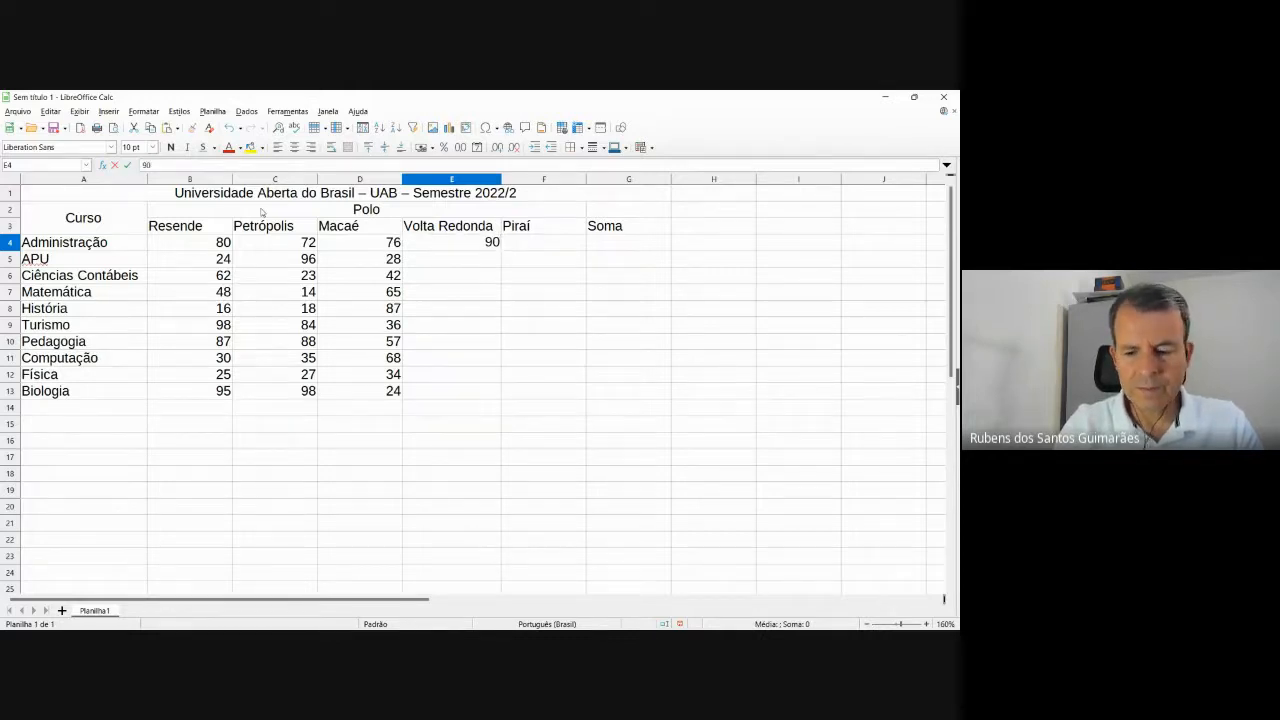
{"action": "key", "text": "Return"}
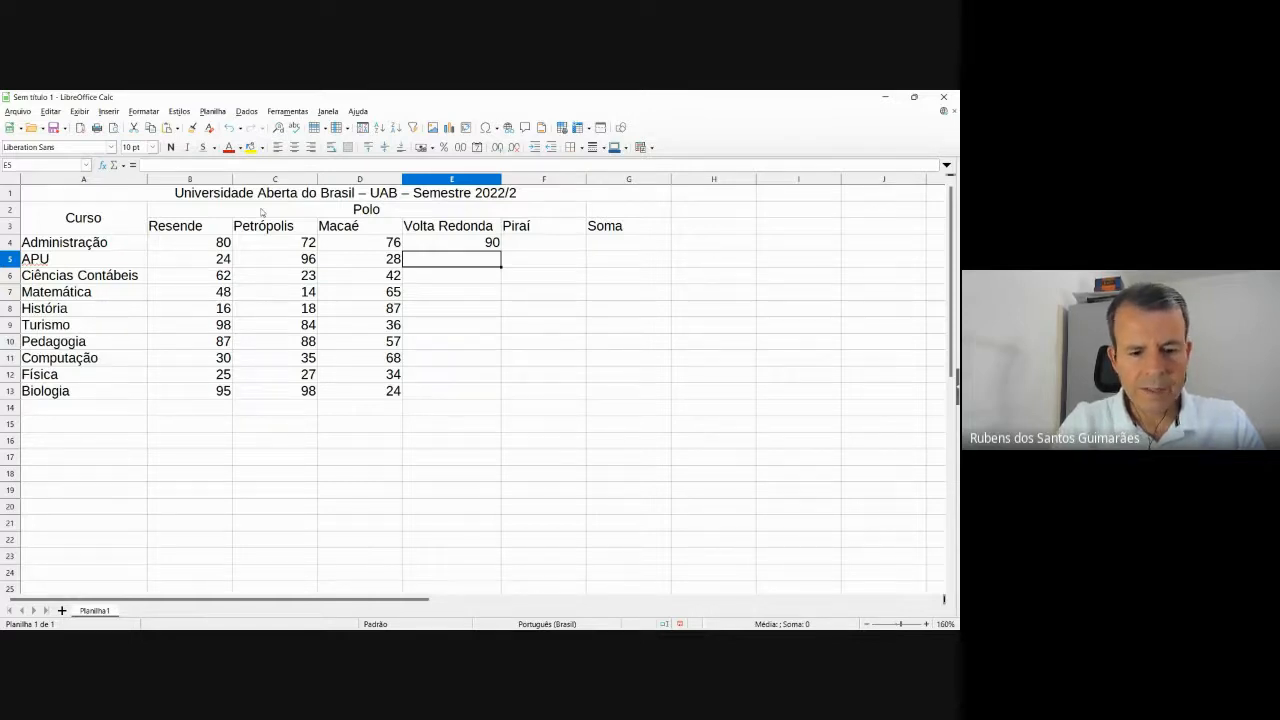
{"action": "type", "text": "100"}
{"action": "key", "text": "Return"}
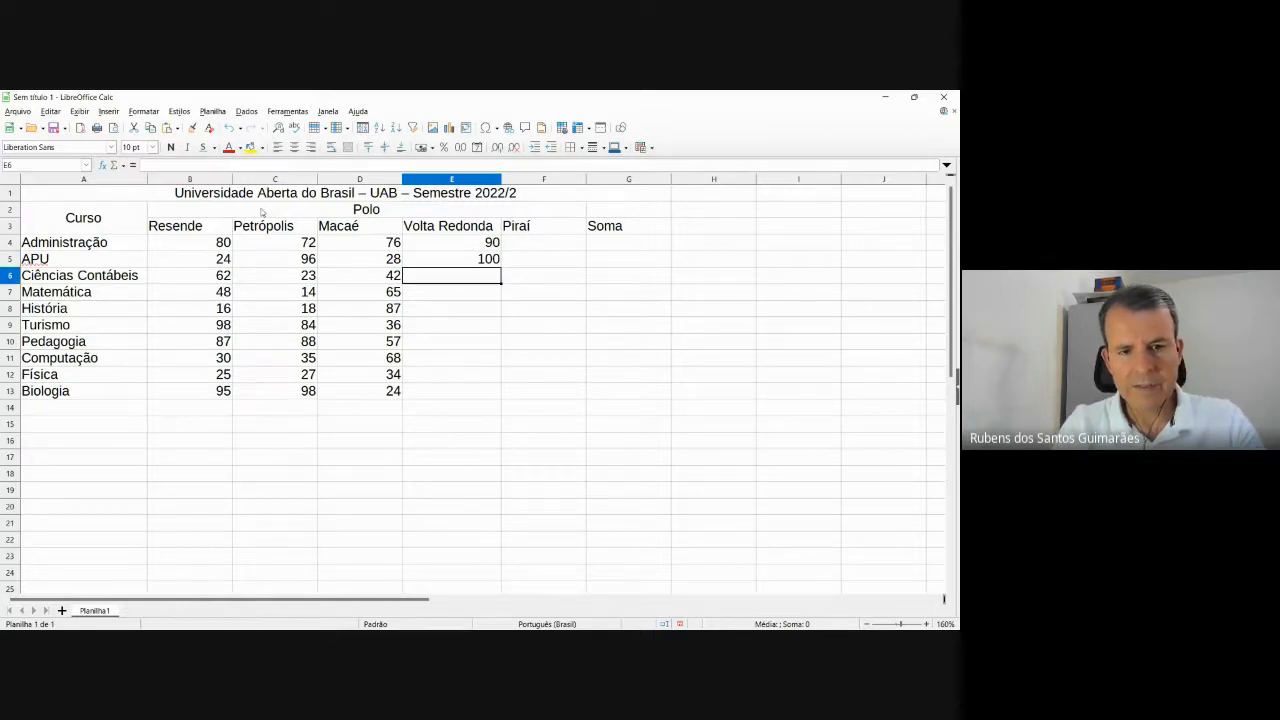
{"action": "type", "text": "56"}
{"action": "key", "text": "Return"}
{"action": "type", "text": "75"}
{"action": "key", "text": "Return"}
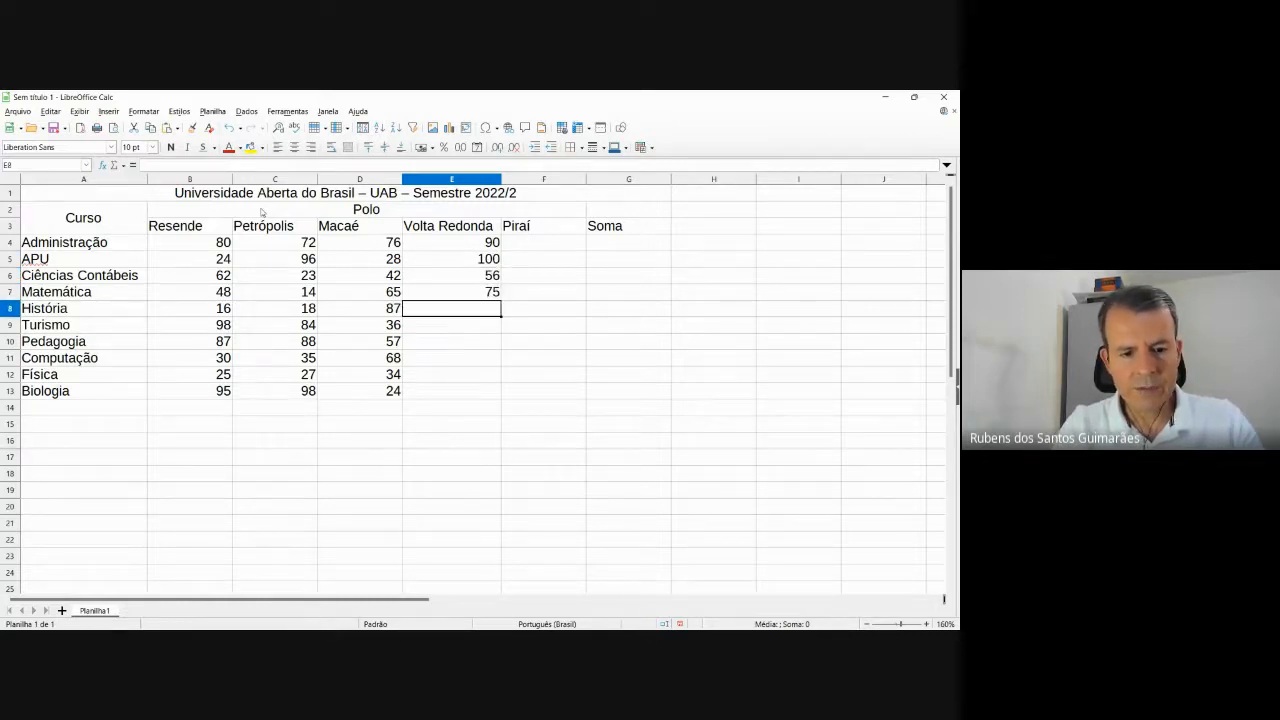
{"action": "type", "text": "26"}
{"action": "key", "text": "Return"}
Enter Volta Redonda counts 78, 78, 34, 67 and 67 in E9:E13, then move to F4.
{"action": "type", "text": "78"}
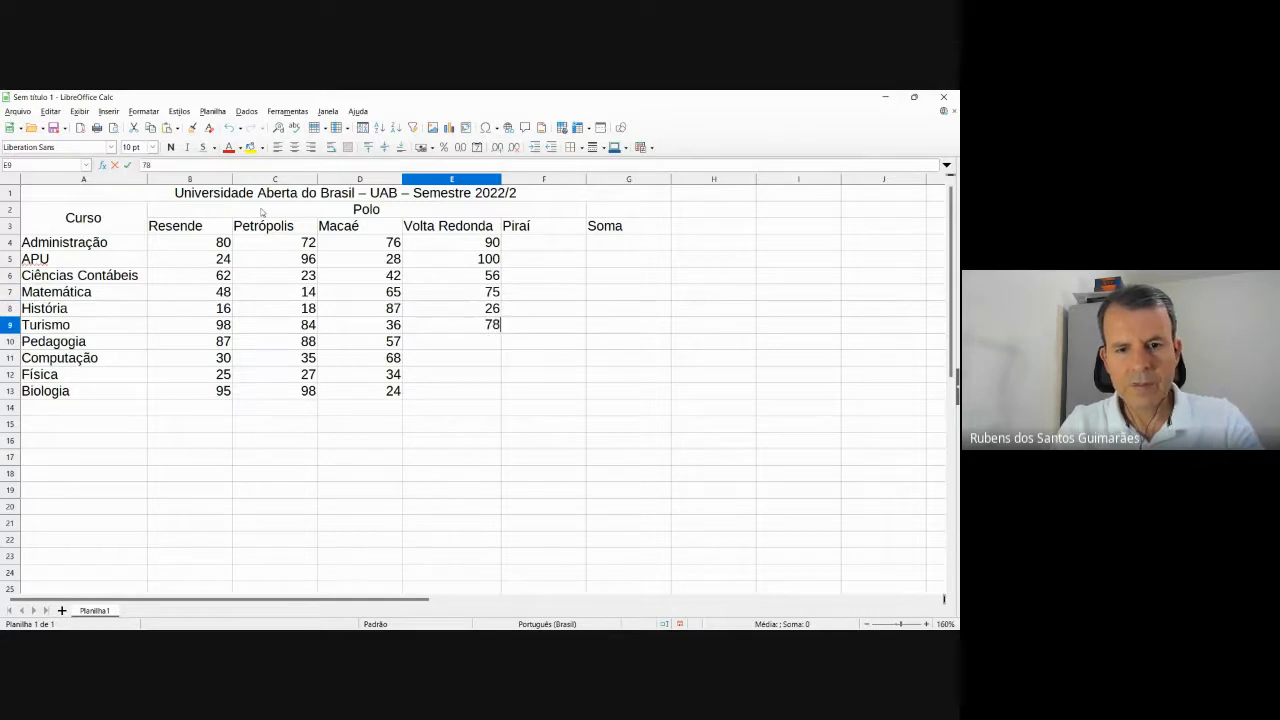
{"action": "key", "text": "Return"}
{"action": "type", "text": "78"}
{"action": "key", "text": "Return"}
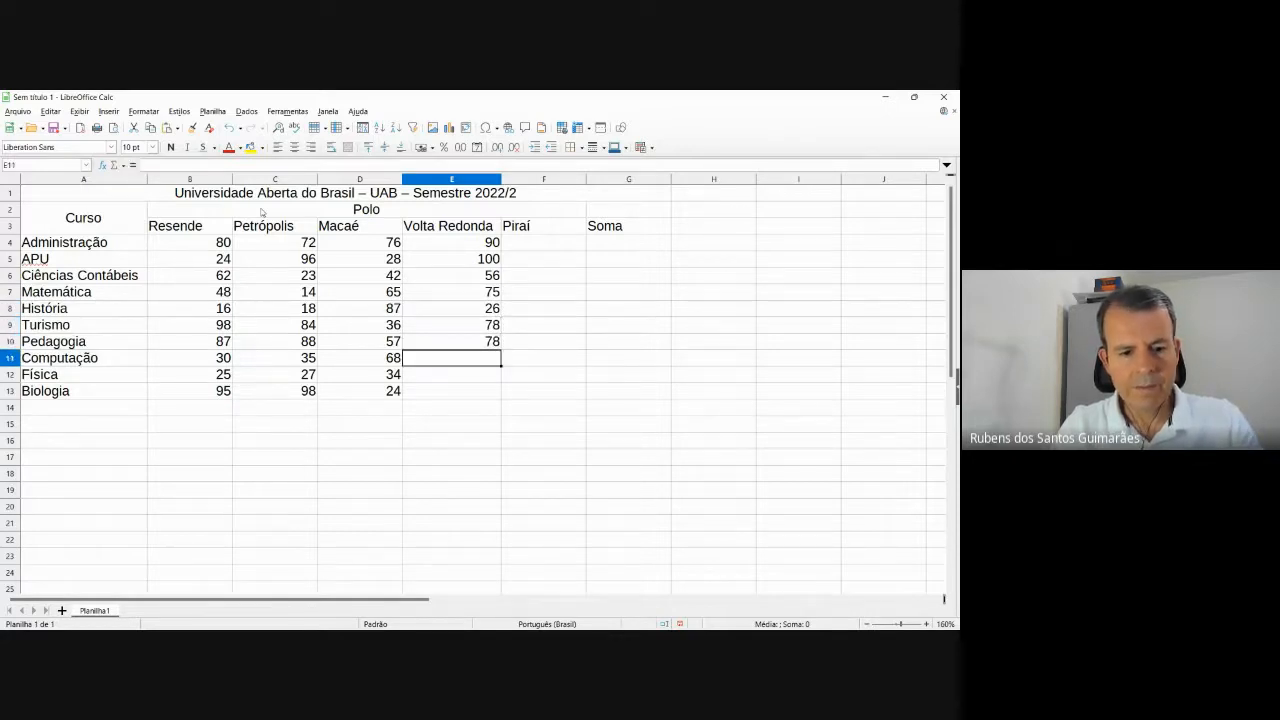
{"action": "type", "text": "34"}
{"action": "key", "text": "Return"}
{"action": "type", "text": "67"}
{"action": "key", "text": "Return"}
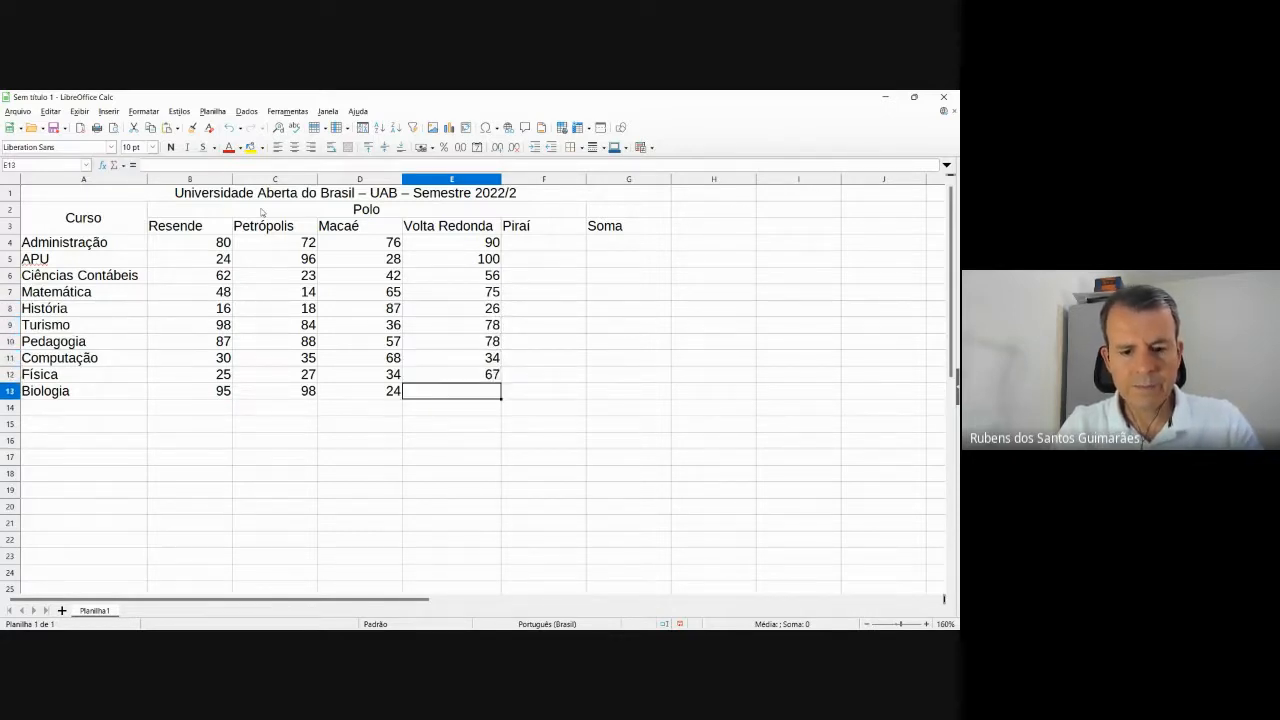
{"action": "type", "text": "67"}
{"action": "key", "text": "Up"}
{"action": "key", "text": "Up"}
{"action": "key", "text": "Up"}
{"action": "key", "text": "Up"}
{"action": "key", "text": "Up"}
{"action": "key", "text": "Up"}
{"action": "key", "text": "Up"}
{"action": "key", "text": "Up"}
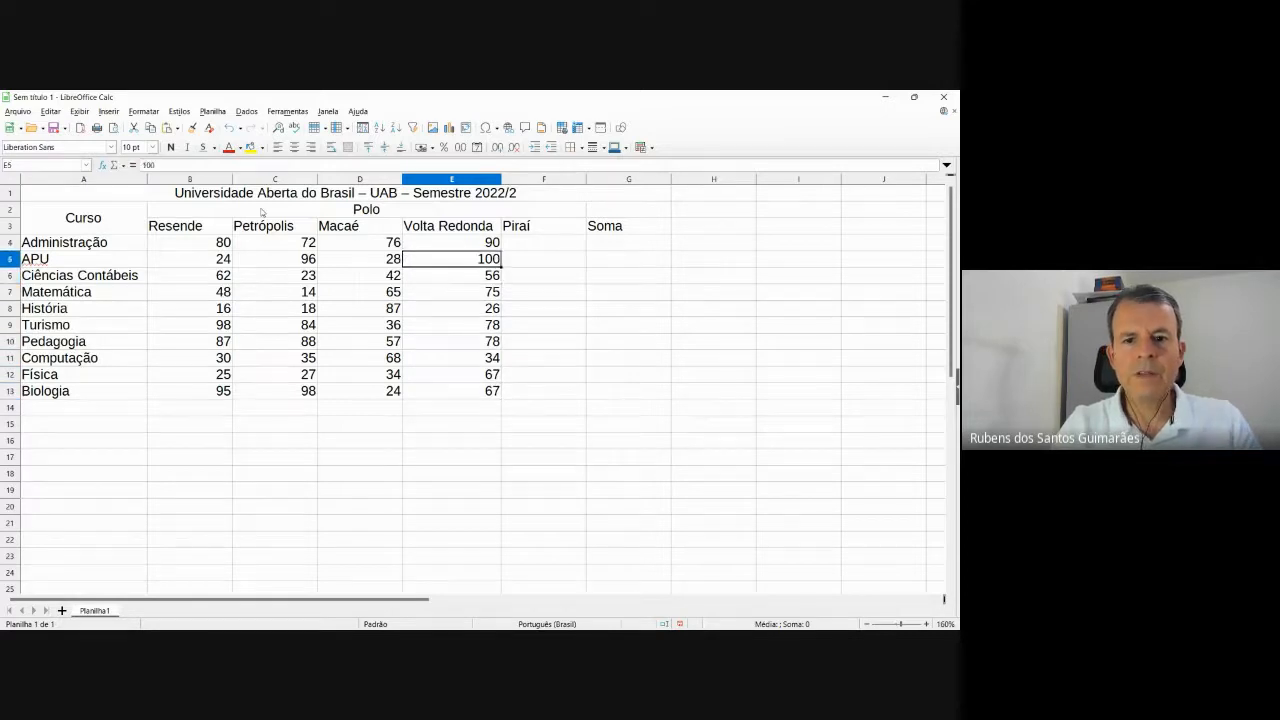
{"action": "key", "text": "Up"}
{"action": "key", "text": "Right"}
Enter Piraí counts 67, 34, 79, 23 and 35 in F4:F8.
{"action": "type", "text": "67"}
{"action": "key", "text": "Return"}
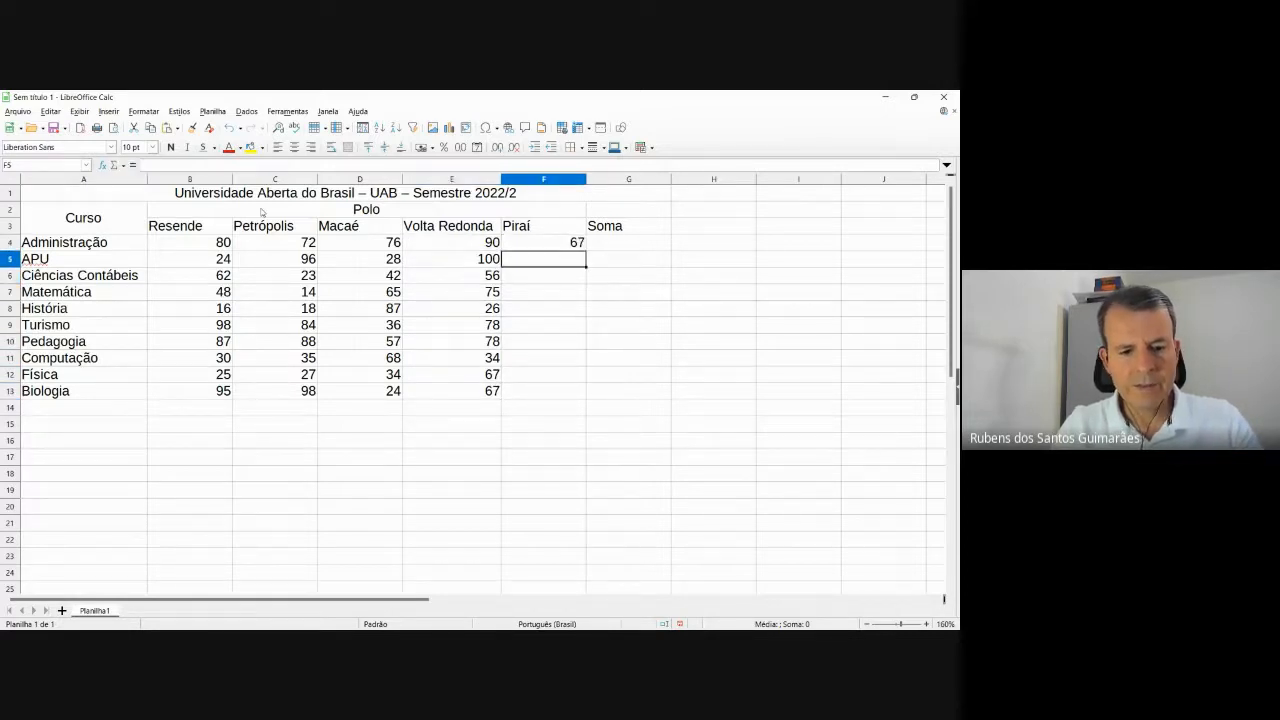
{"action": "type", "text": "34"}
{"action": "key", "text": "Return"}
{"action": "type", "text": "79"}
{"action": "key", "text": "Return"}
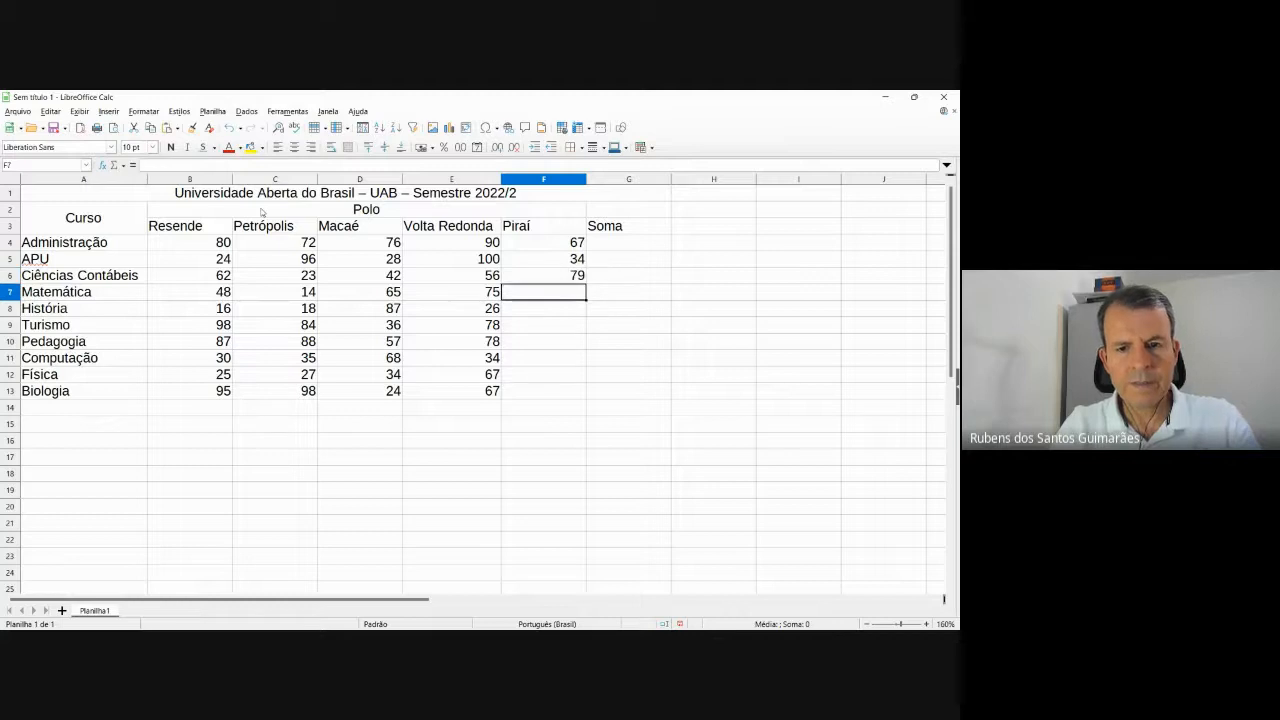
{"action": "type", "text": "23"}
{"action": "key", "text": "Return"}
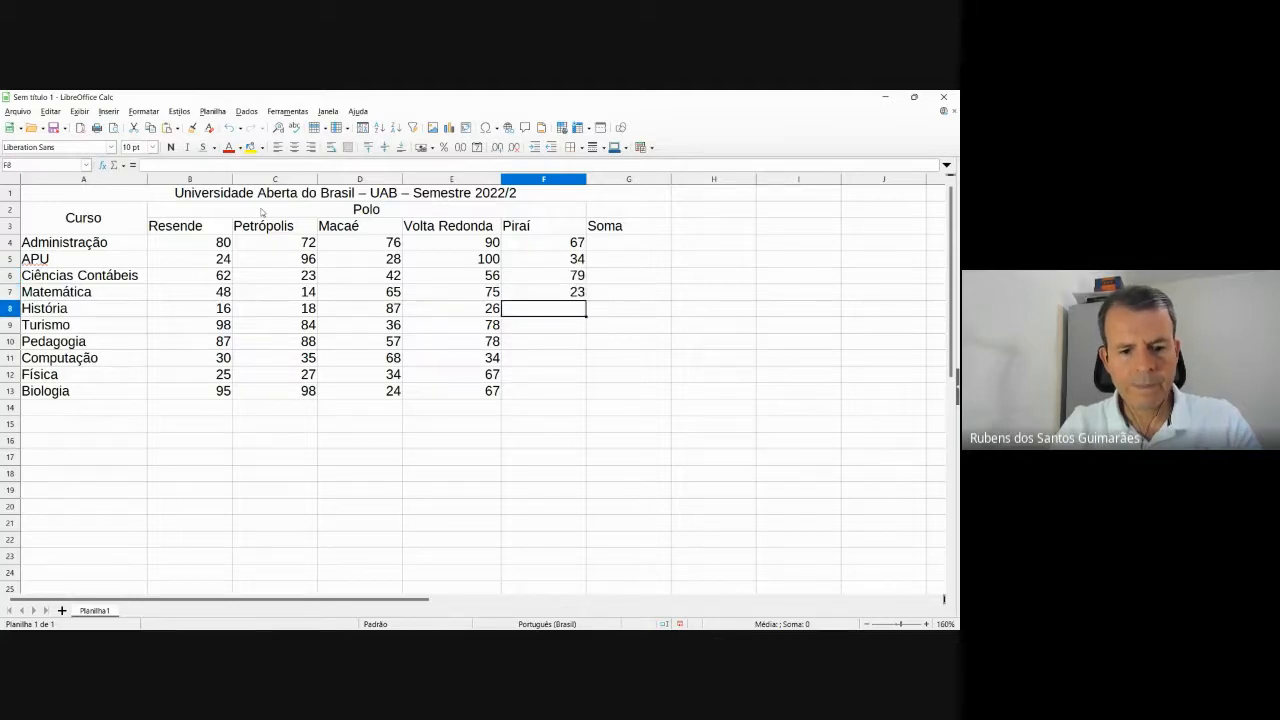
{"action": "type", "text": "35"}
{"action": "key", "text": "Return"}
Enter Piraí counts 56, 28, 35, 38 and 38 in F9:F13.
{"action": "type", "text": "56"}
{"action": "key", "text": "Return"}
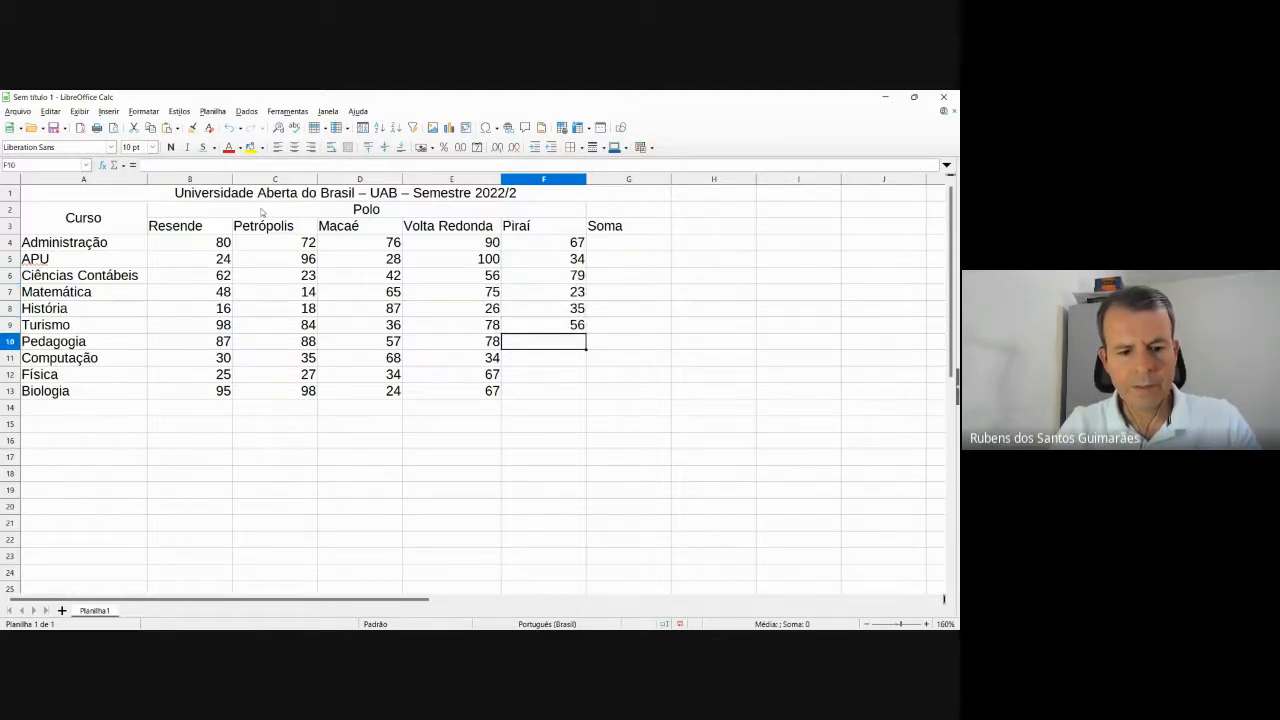
{"action": "type", "text": "28"}
{"action": "key", "text": "Return"}
{"action": "type", "text": "35"}
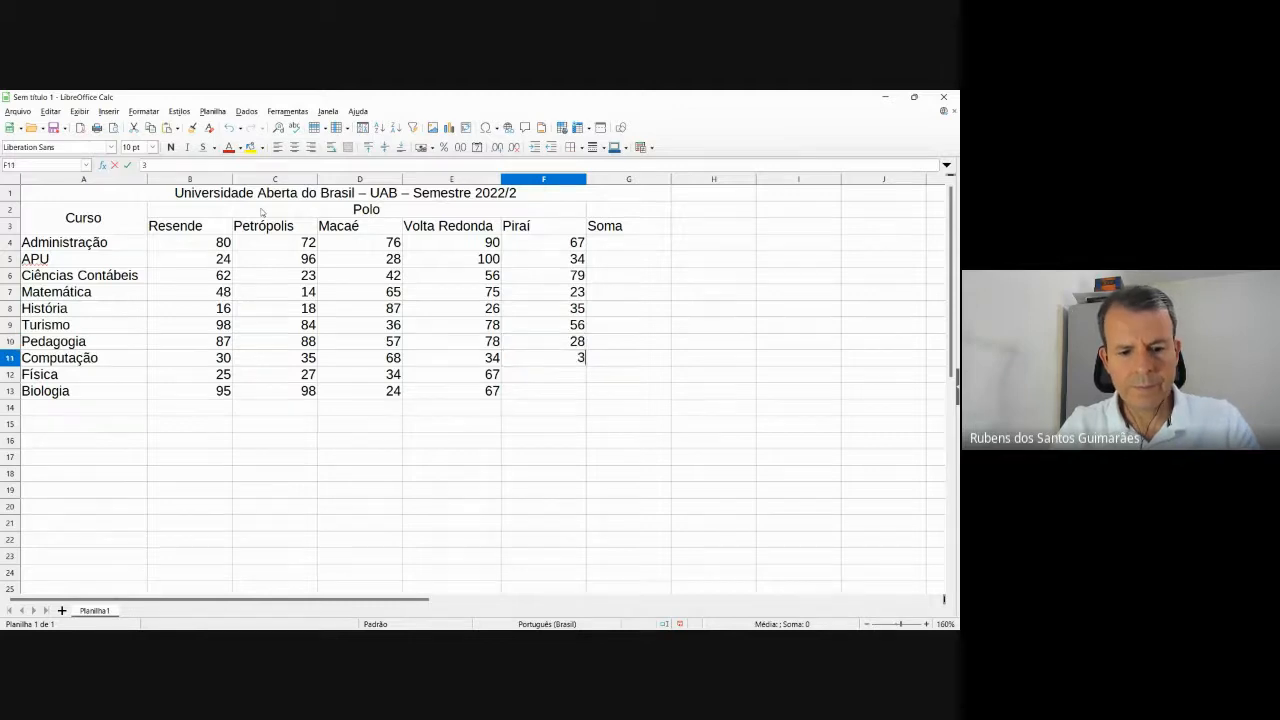
{"action": "key", "text": "Return"}
{"action": "type", "text": "38"}
{"action": "key", "text": "Return"}
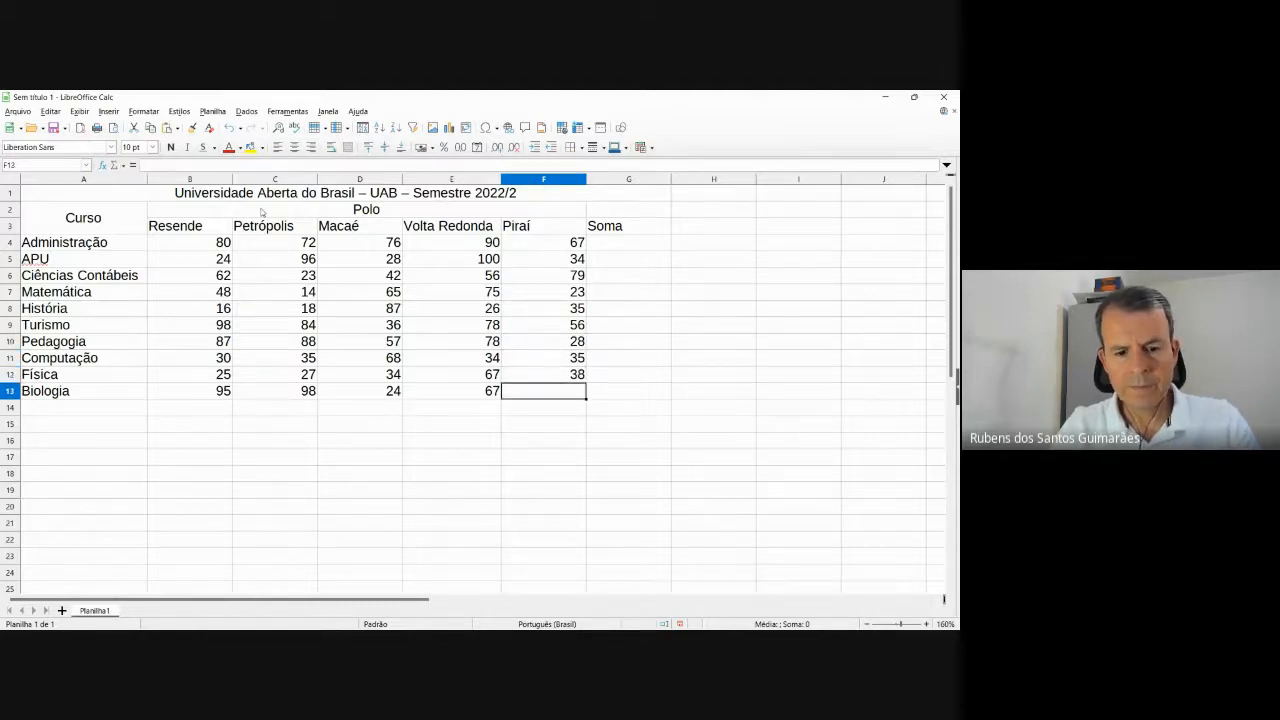
{"action": "type", "text": "38"}
{"action": "key", "text": "Return"}
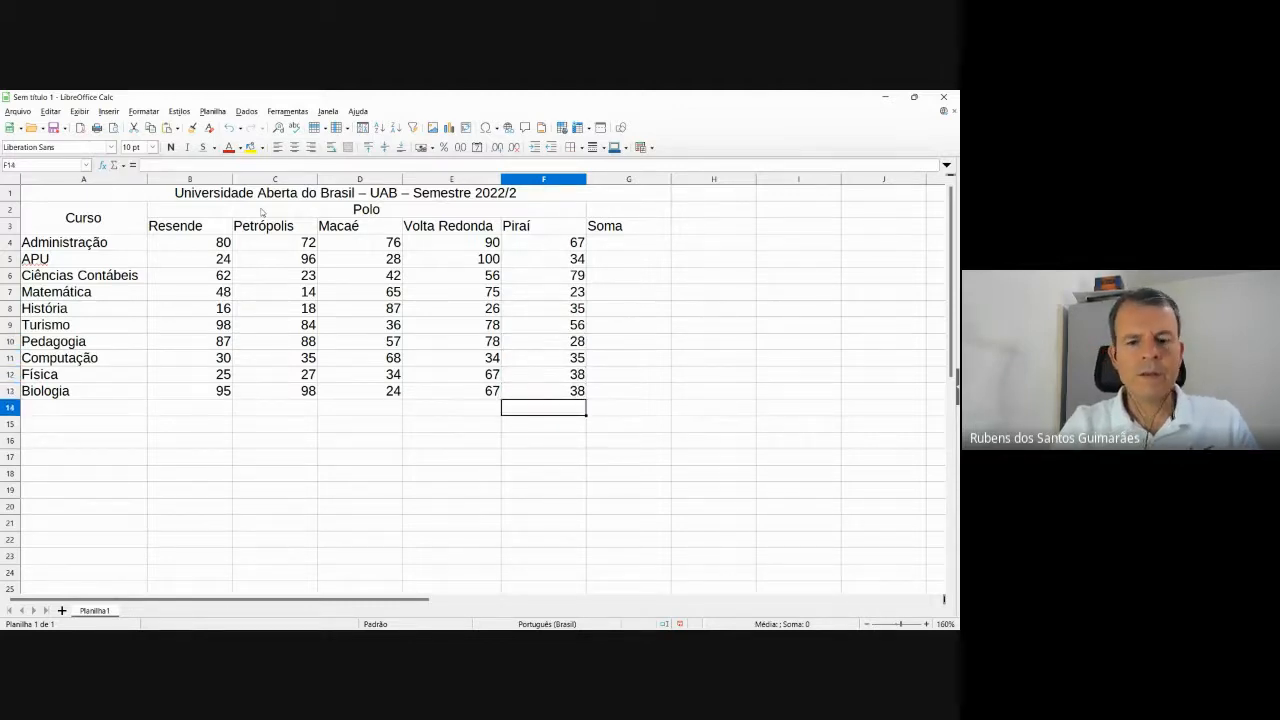
{"action": "key", "text": "Up"}
{"action": "key", "text": "Up"}
{"action": "key", "text": "Up"}
{"action": "key", "text": "Up"}
{"action": "key", "text": "Up"}
{"action": "key", "text": "Up"}
{"action": "key", "text": "Up"}
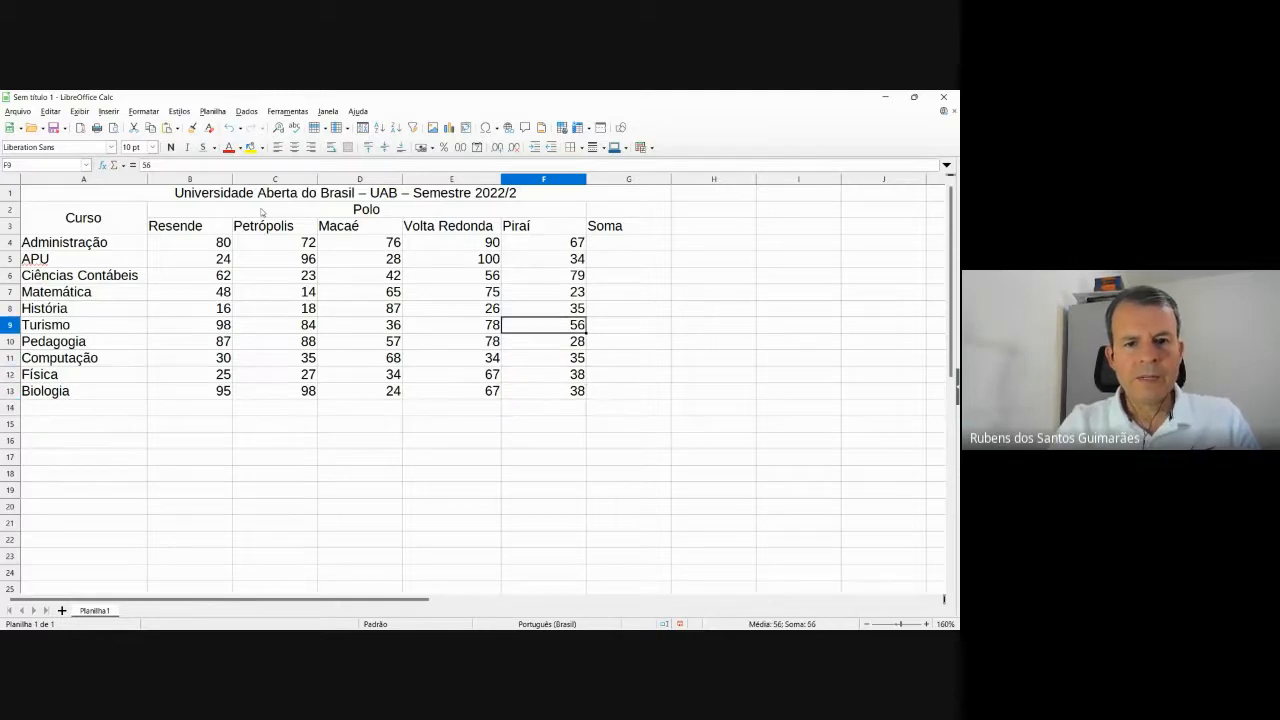
{"action": "key", "text": "Up"}
{"action": "key", "text": "Up"}
{"action": "key", "text": "Up"}
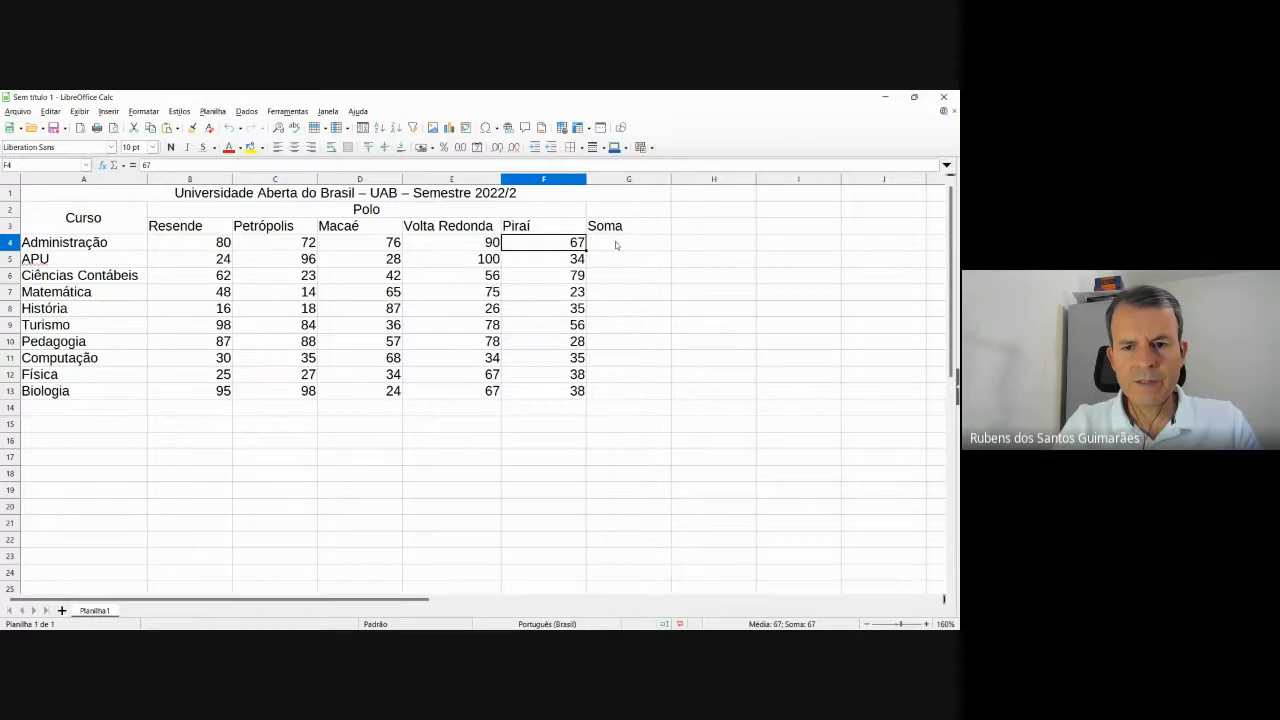
Label cell A14, below Biologia, as 'Média'.
{"action": "left_click", "coordinate": [69, 410]}
{"action": "key", "text": "alt+Tab"}
{"action": "key", "text": "alt+Tab"}
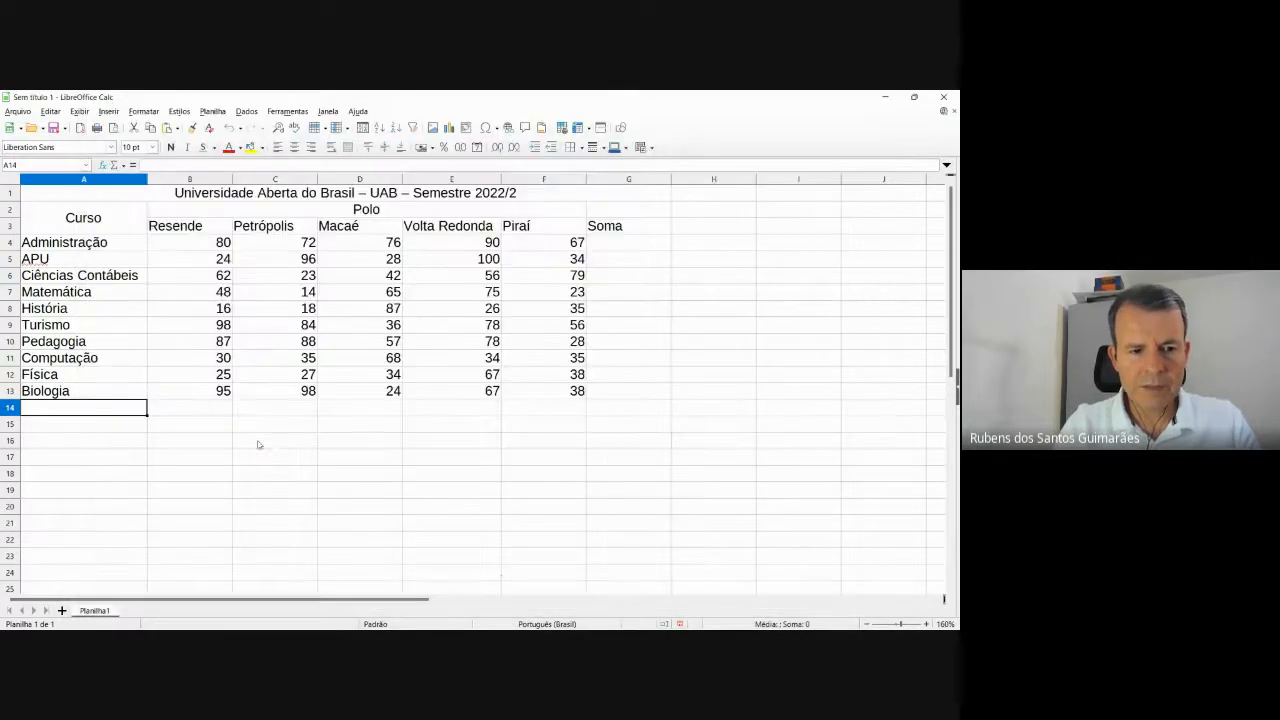
{"action": "type", "text": "Média"}
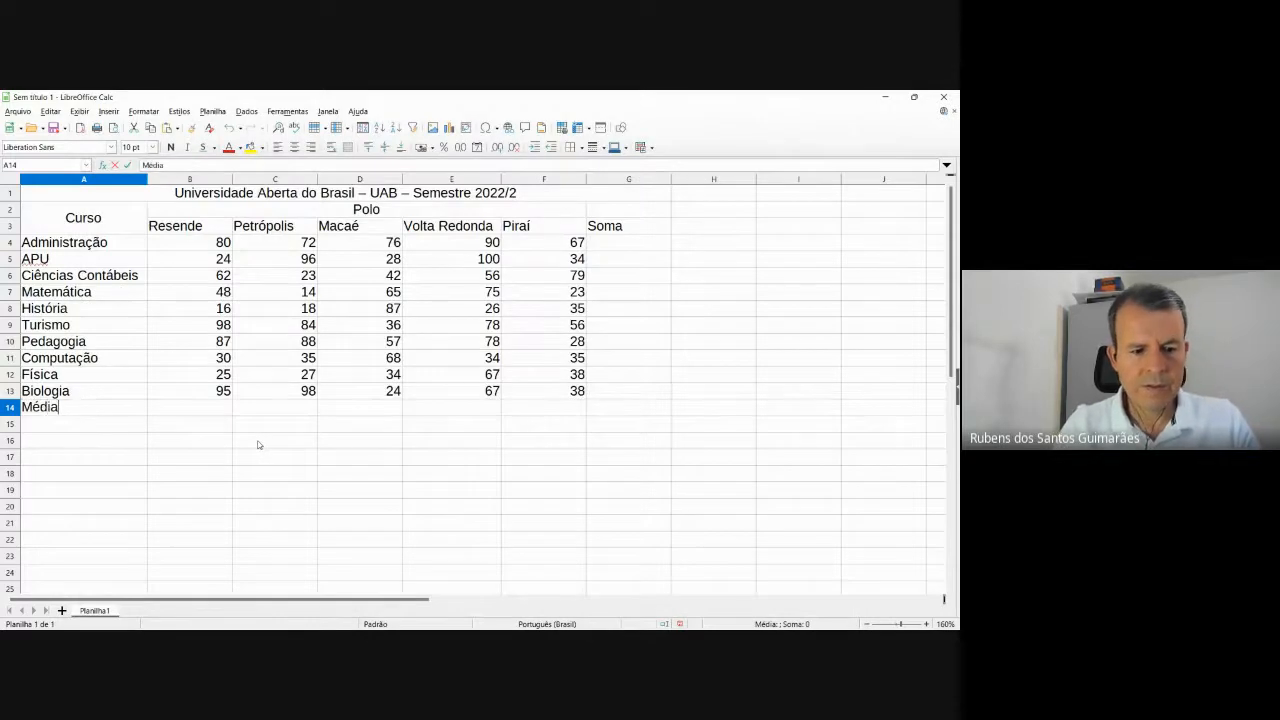
{"action": "key", "text": "Tab"}
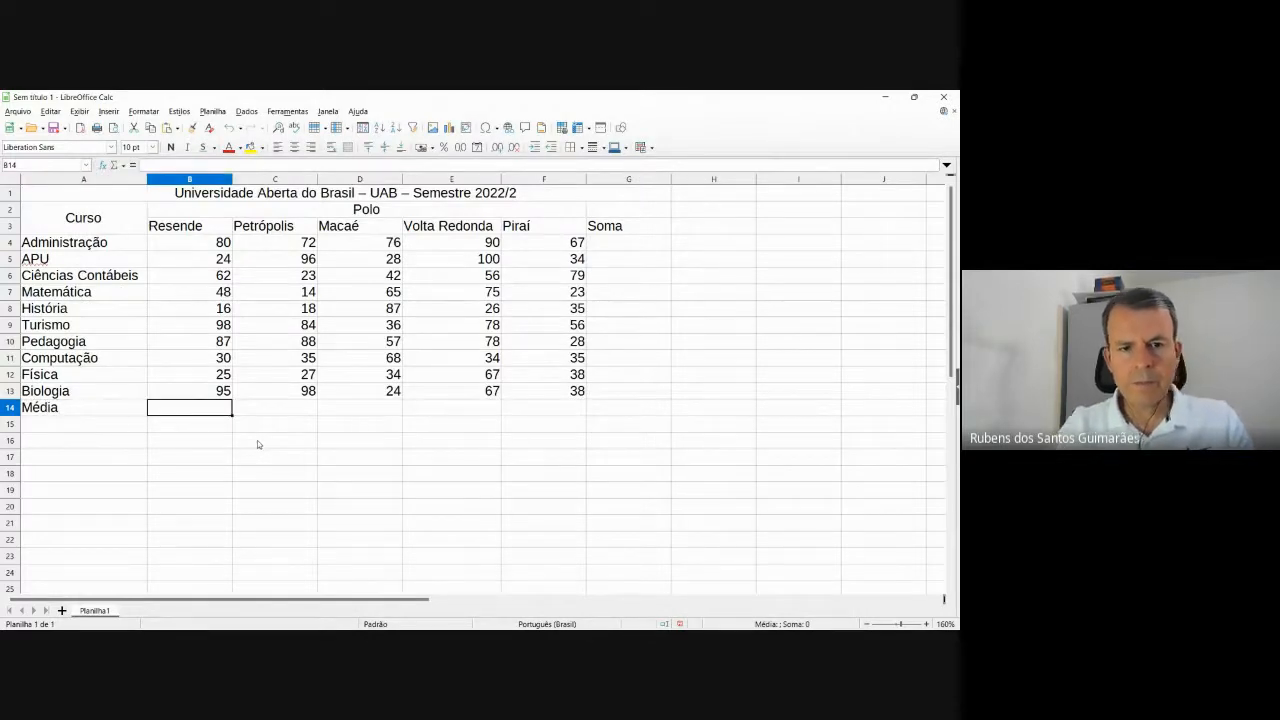
Bring the Figura 1 reference table capture with the expected averages in front of the sheet.
{"action": "key", "text": "alt+Tab"}
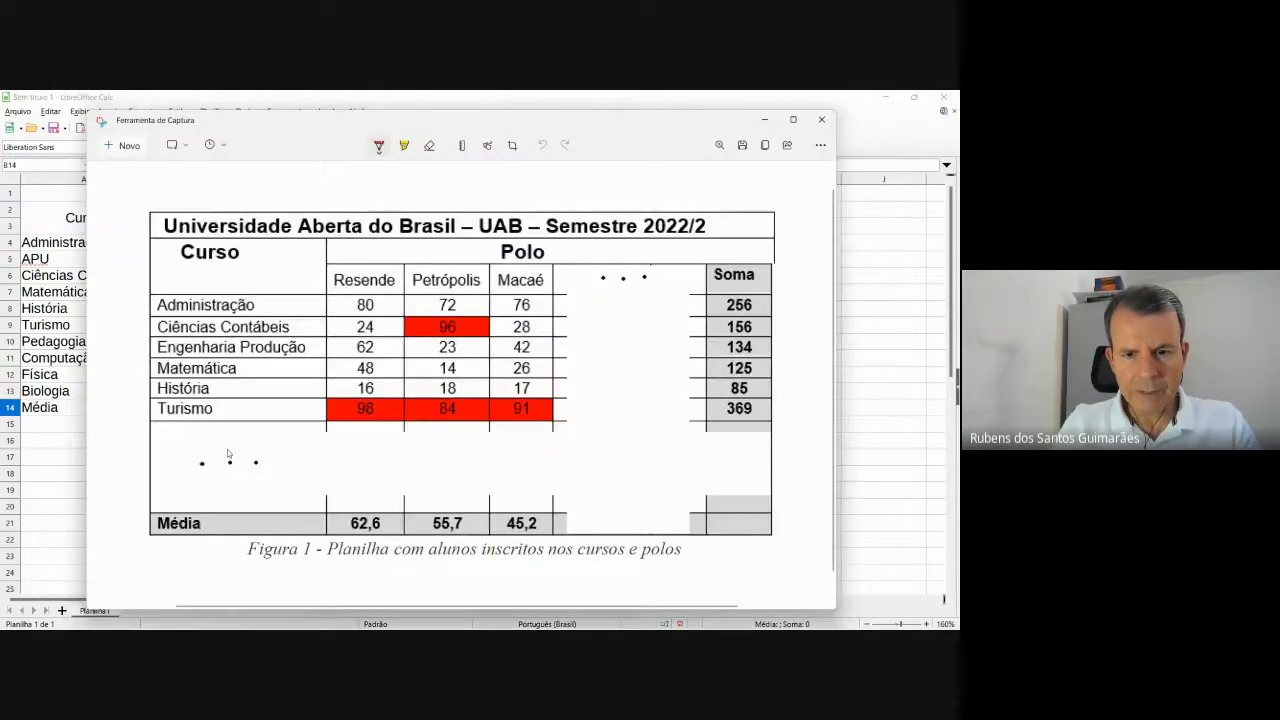
{"action": "key", "text": "alt+Tab"}
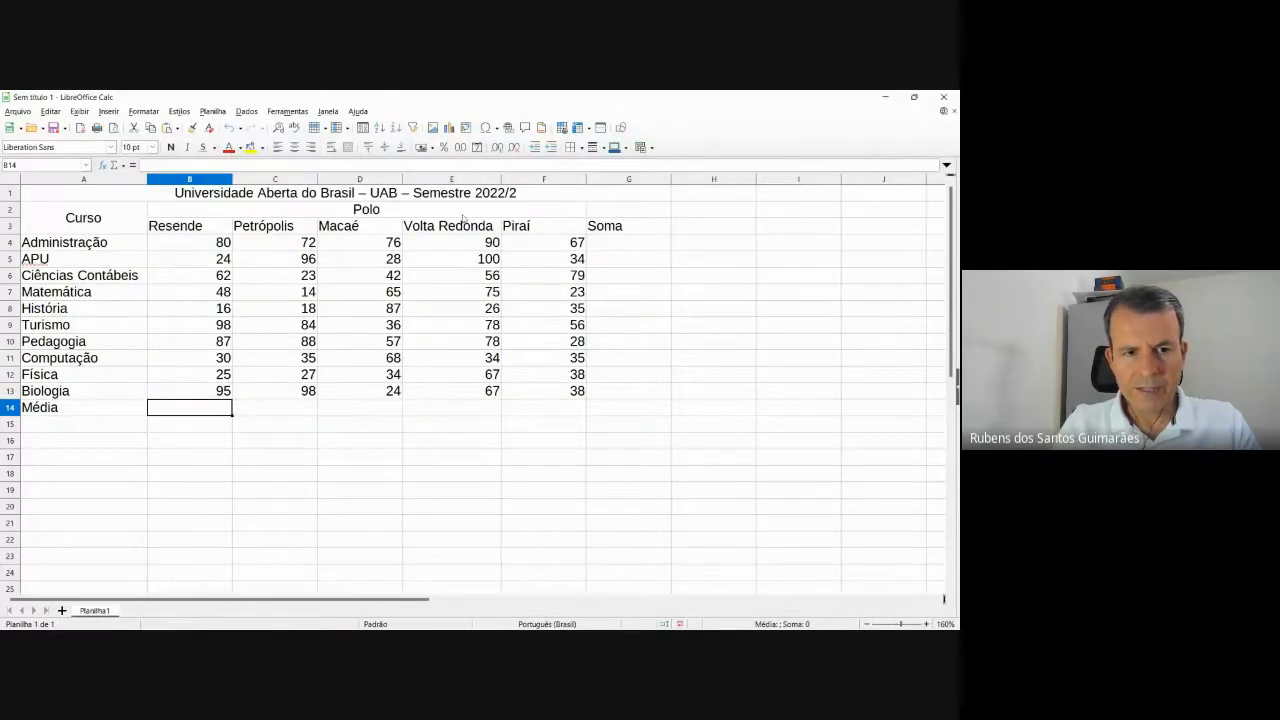
{"action": "key", "text": "alt+Tab"}
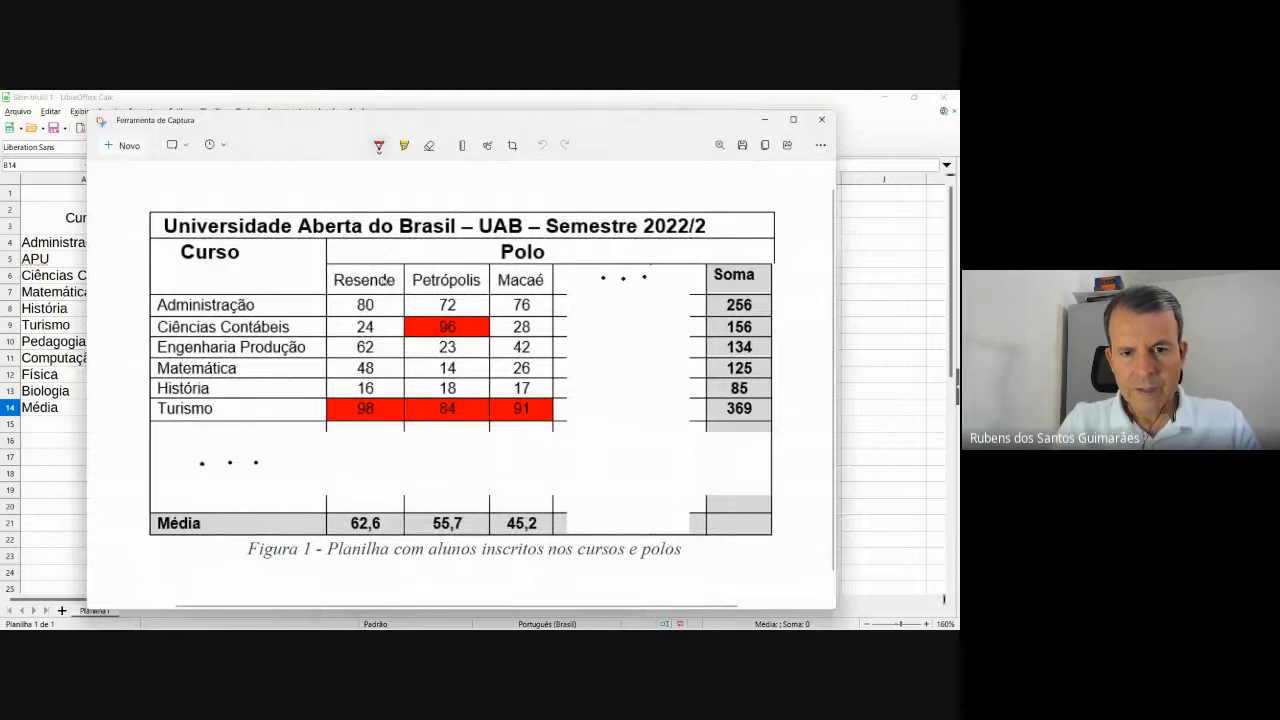
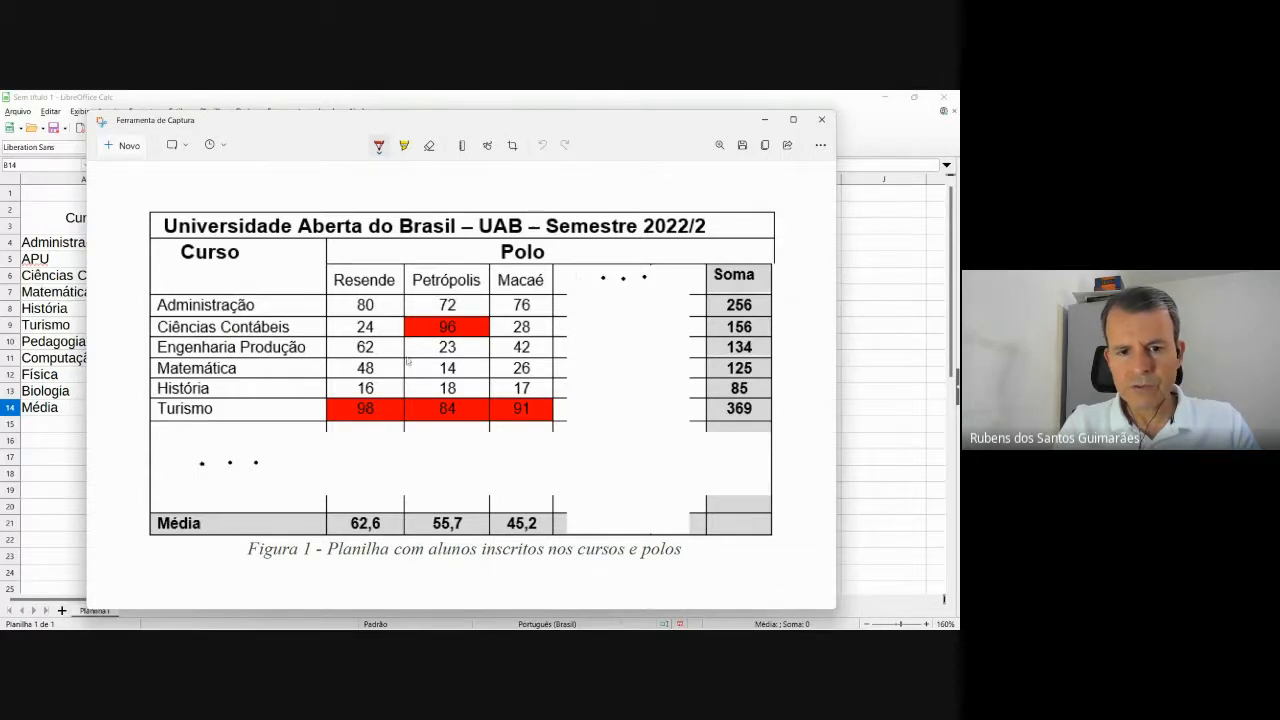
Leave the reference figure and return to the UAB 2022/2 enrolment sheet in Calc.
{"action": "key", "text": "alt+Tab"}
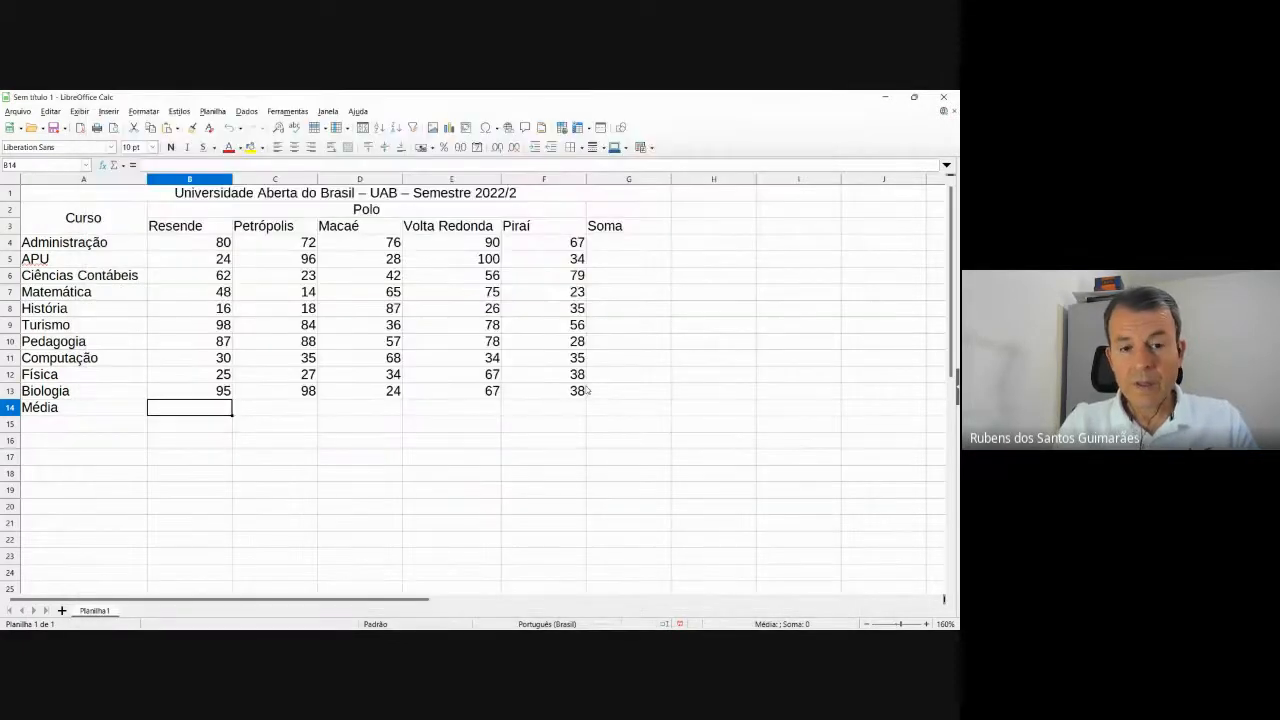
Select the table block B3:G13, from the Resende heading down to Biologia's Soma cell.
{"action": "left_click", "coordinate": [211, 233]}
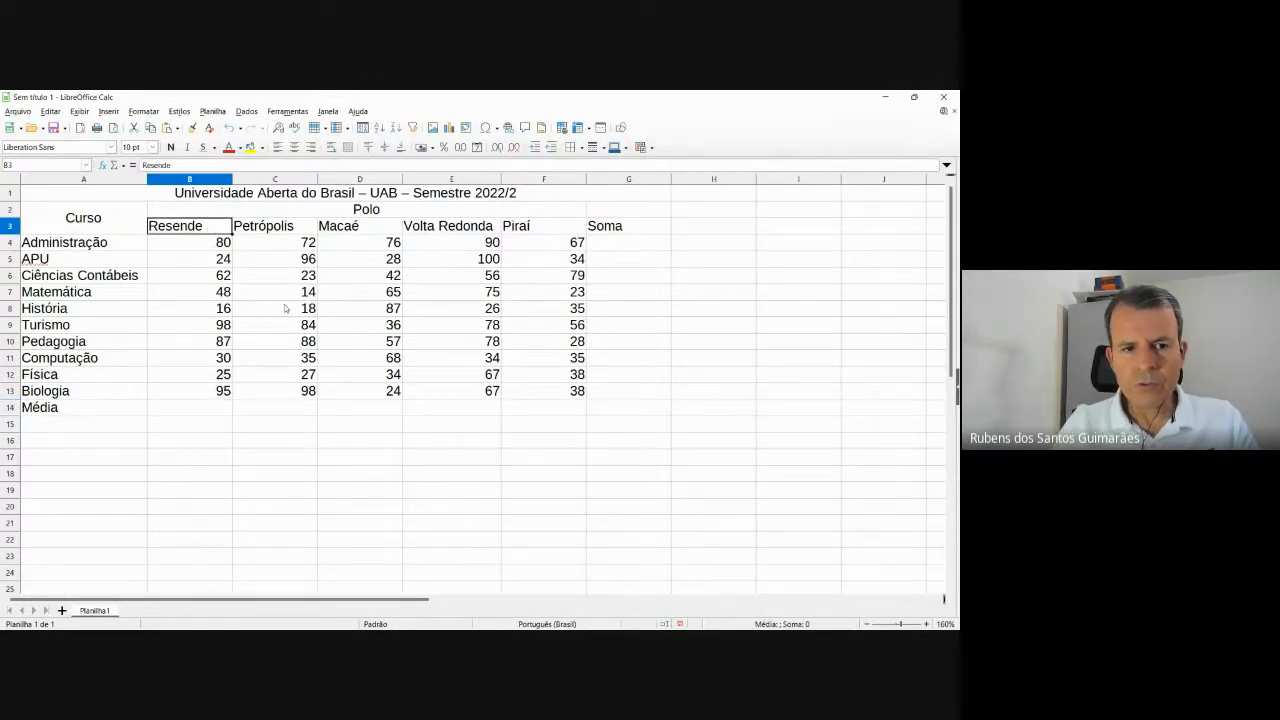
{"action": "key", "text": "shift+Right"}
{"action": "key", "text": "shift+Right"}
{"action": "key", "text": "shift+Right"}
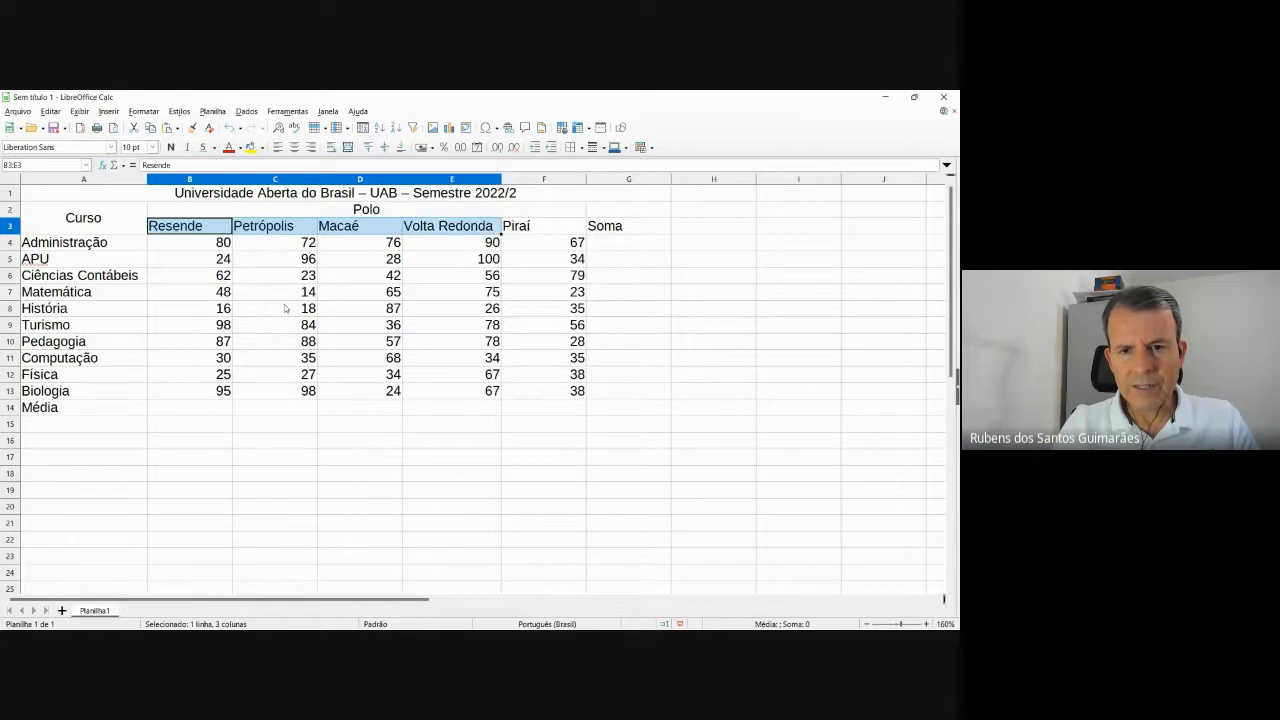
{"action": "key", "text": "shift+Right"}
{"action": "key", "text": "shift+Right"}
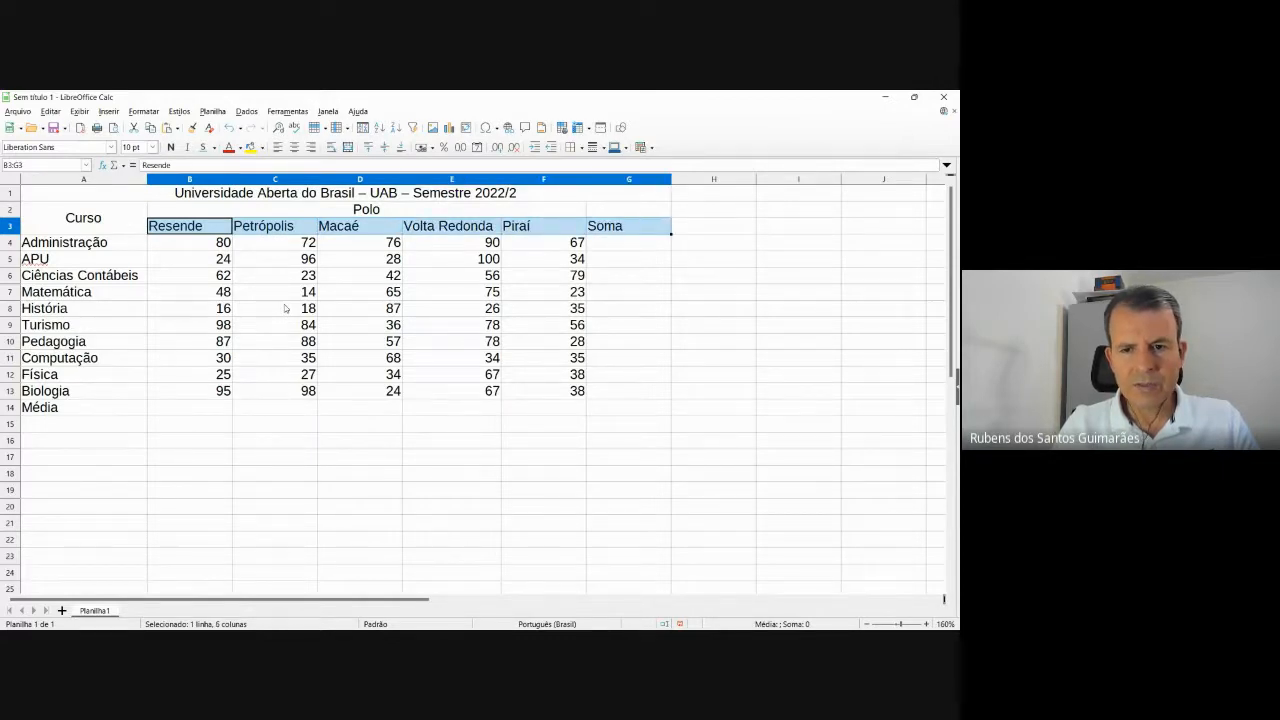
{"action": "key", "text": "shift+Down"}
{"action": "key", "text": "shift+Down"}
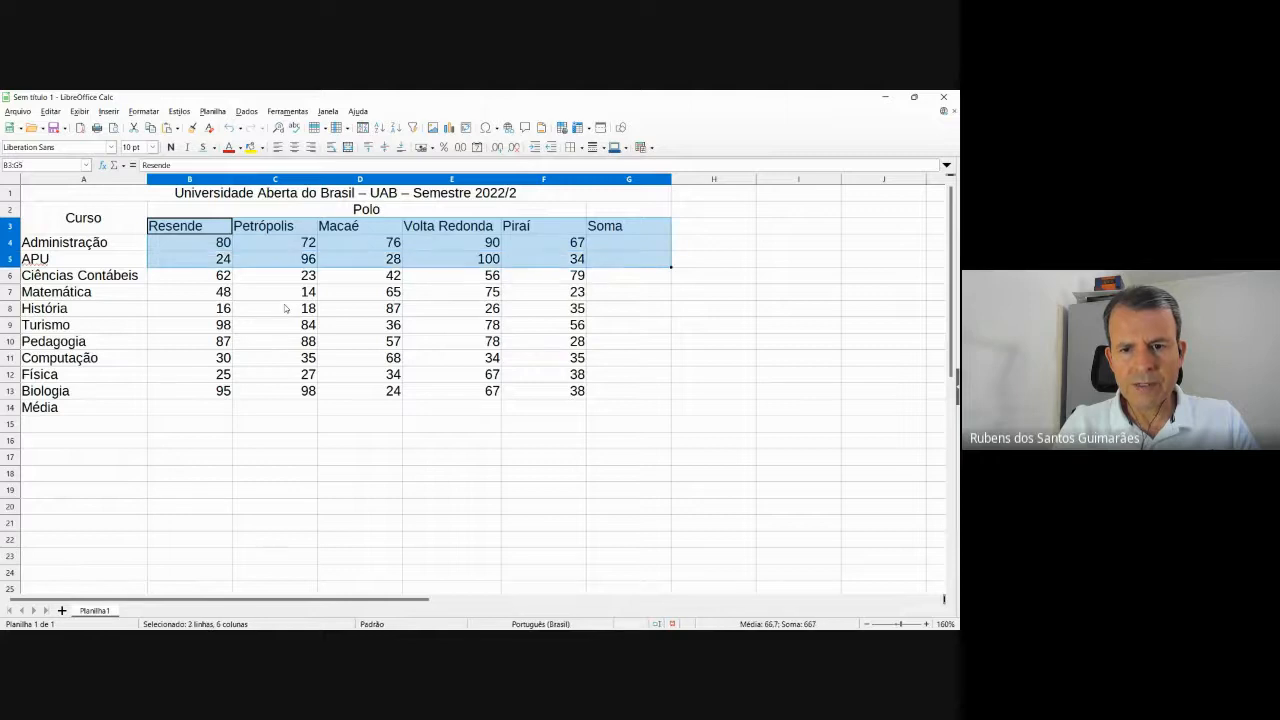
{"action": "key", "text": "shift+Down"}
{"action": "key", "text": "shift+Down"}
{"action": "key", "text": "shift+Down"}
{"action": "key", "text": "shift+Down"}
{"action": "key", "text": "shift+Down"}
{"action": "key", "text": "shift+Down"}
{"action": "key", "text": "shift+Down"}
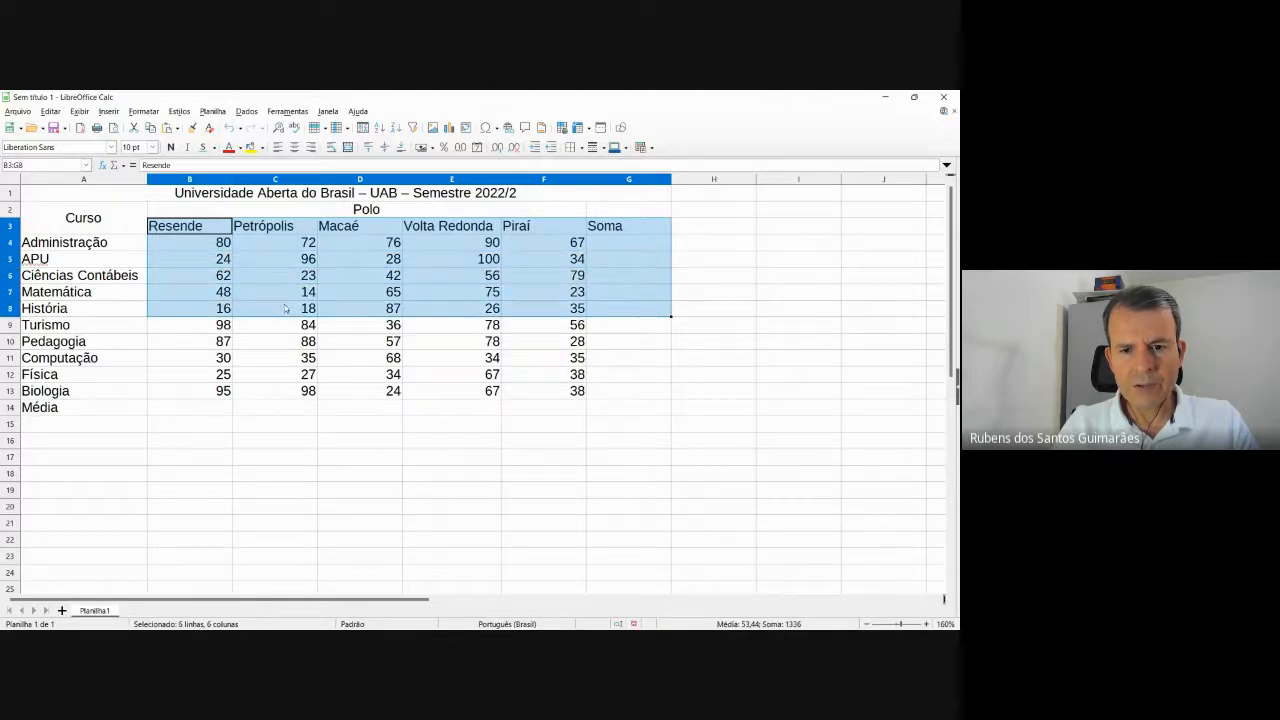
{"action": "key", "text": "shift+Down"}
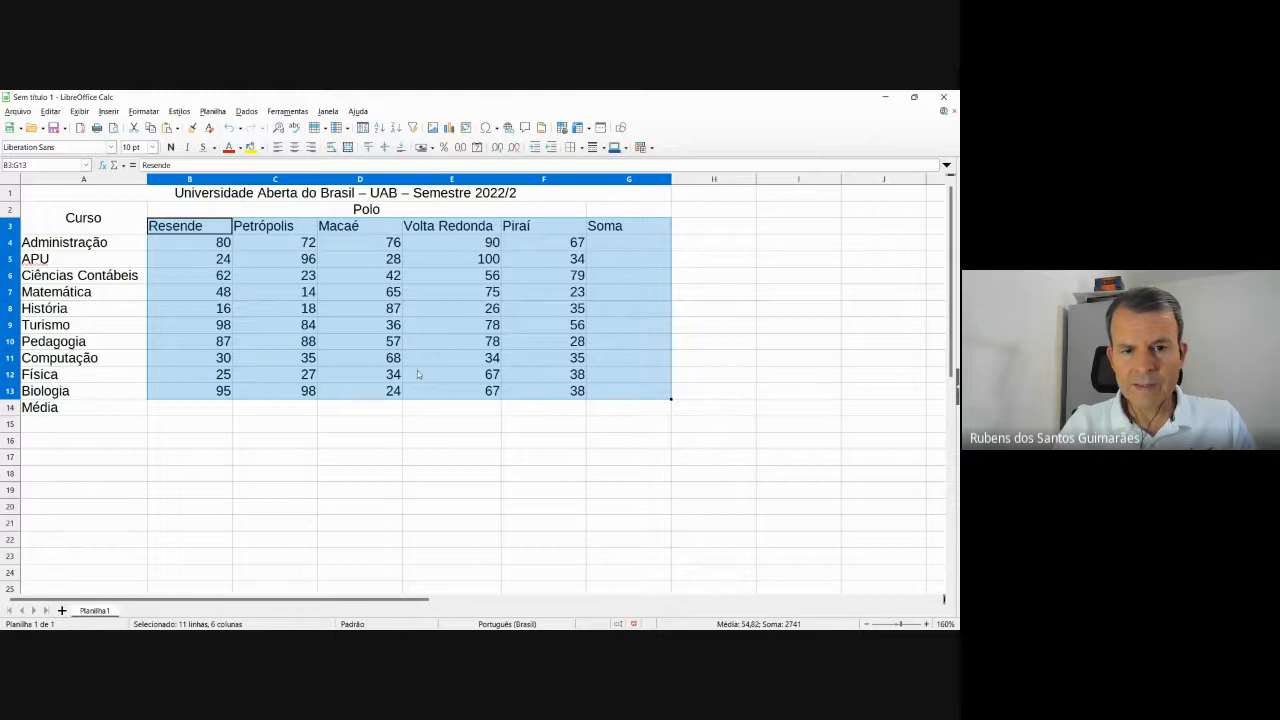
Set the selected cells' horizontal alignment to Centralizado in Formatar células.
{"action": "right_click", "coordinate": [344, 277]}
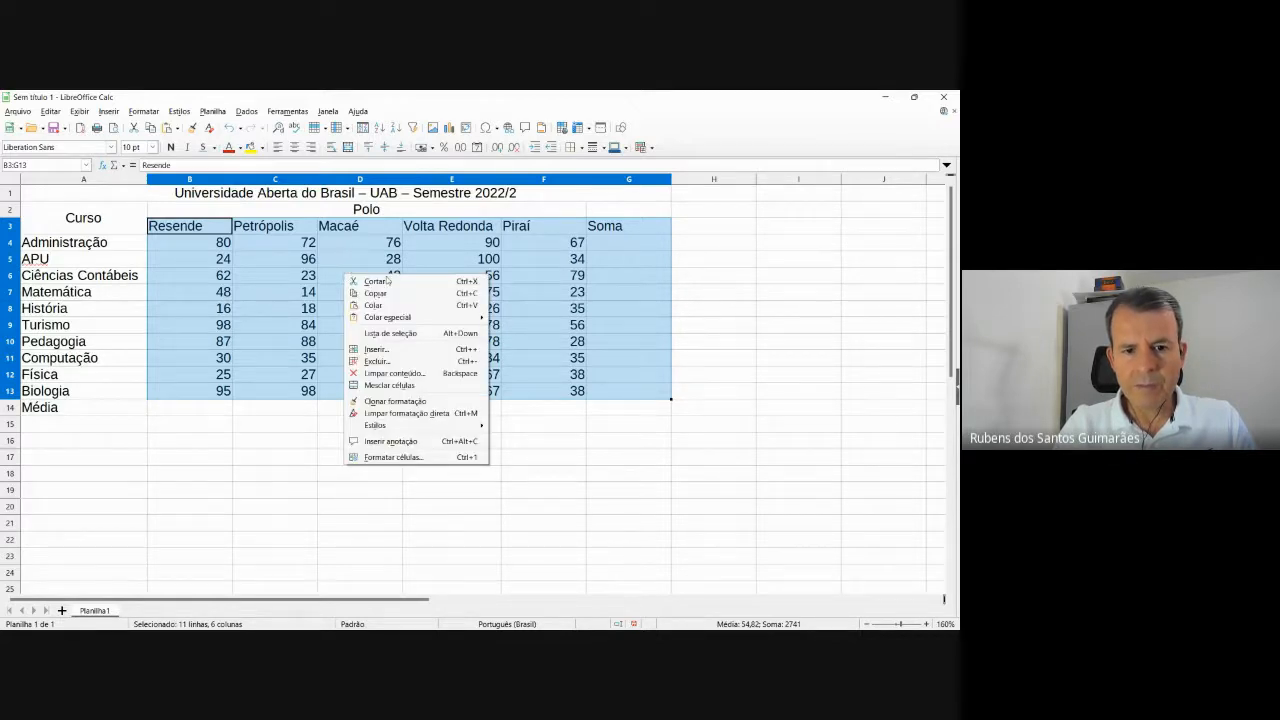
{"action": "left_click", "coordinate": [431, 460]}
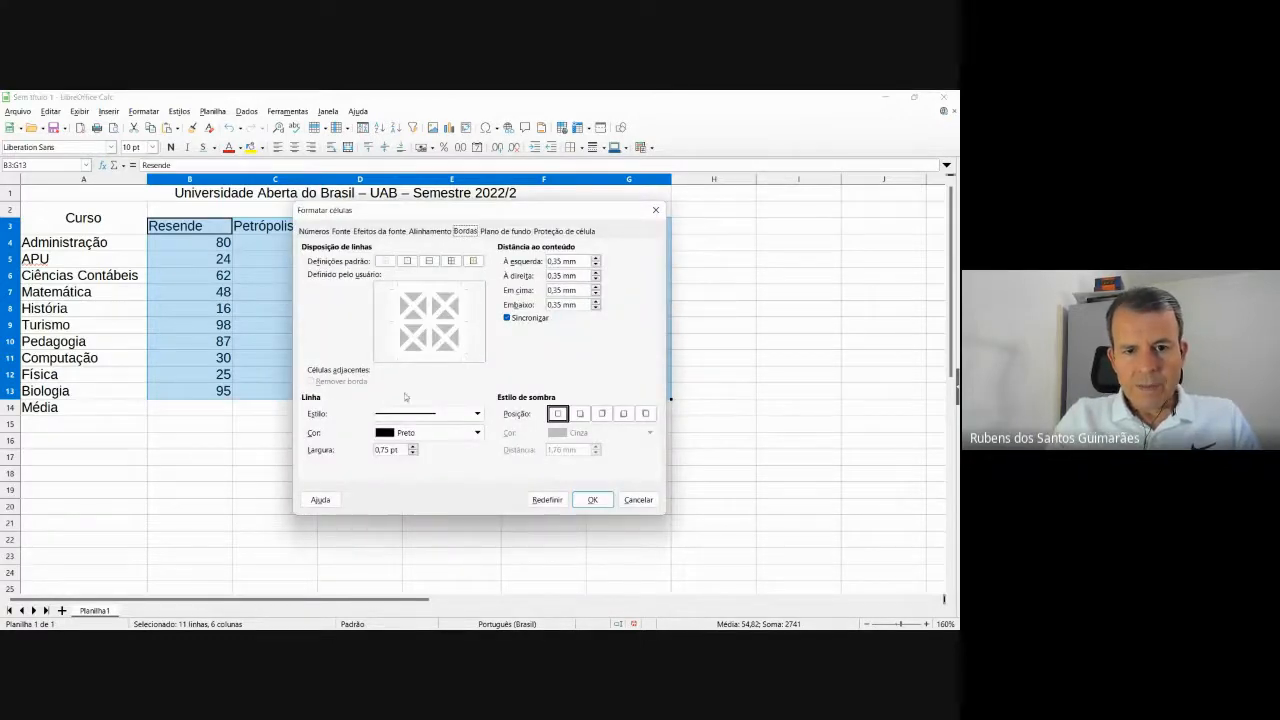
{"action": "left_click", "coordinate": [430, 231]}
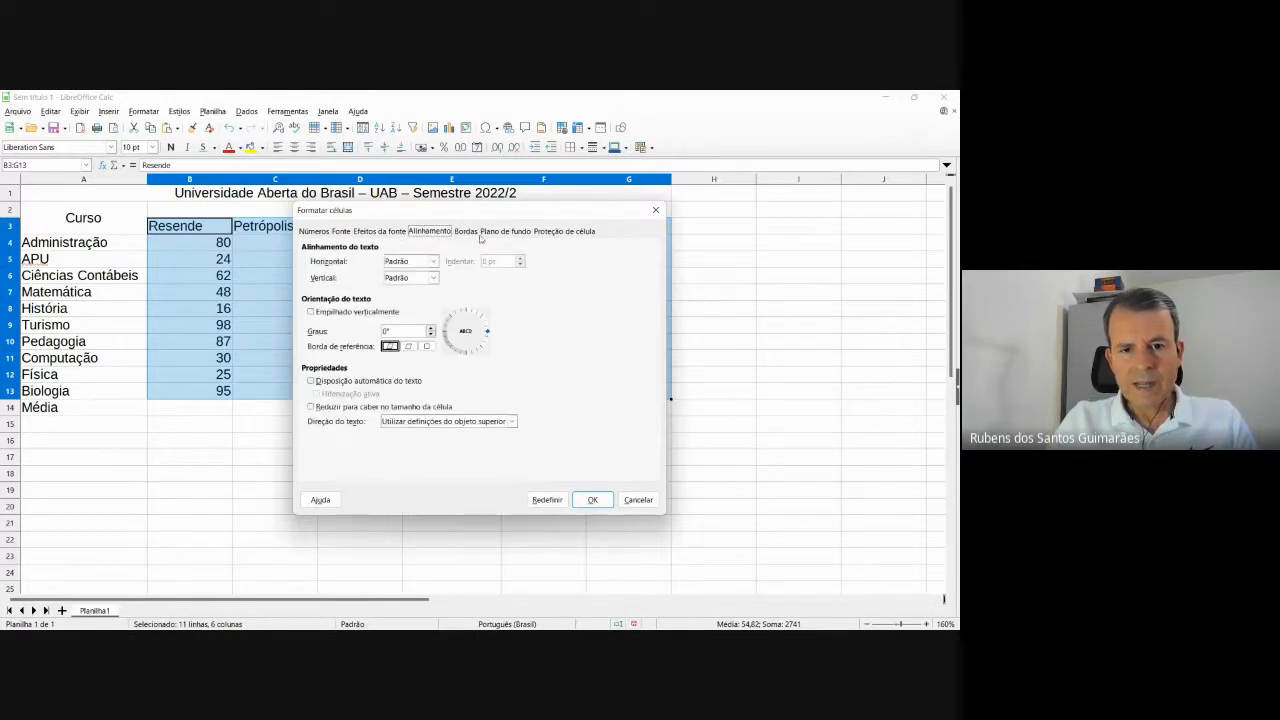
{"action": "left_click", "coordinate": [409, 262]}
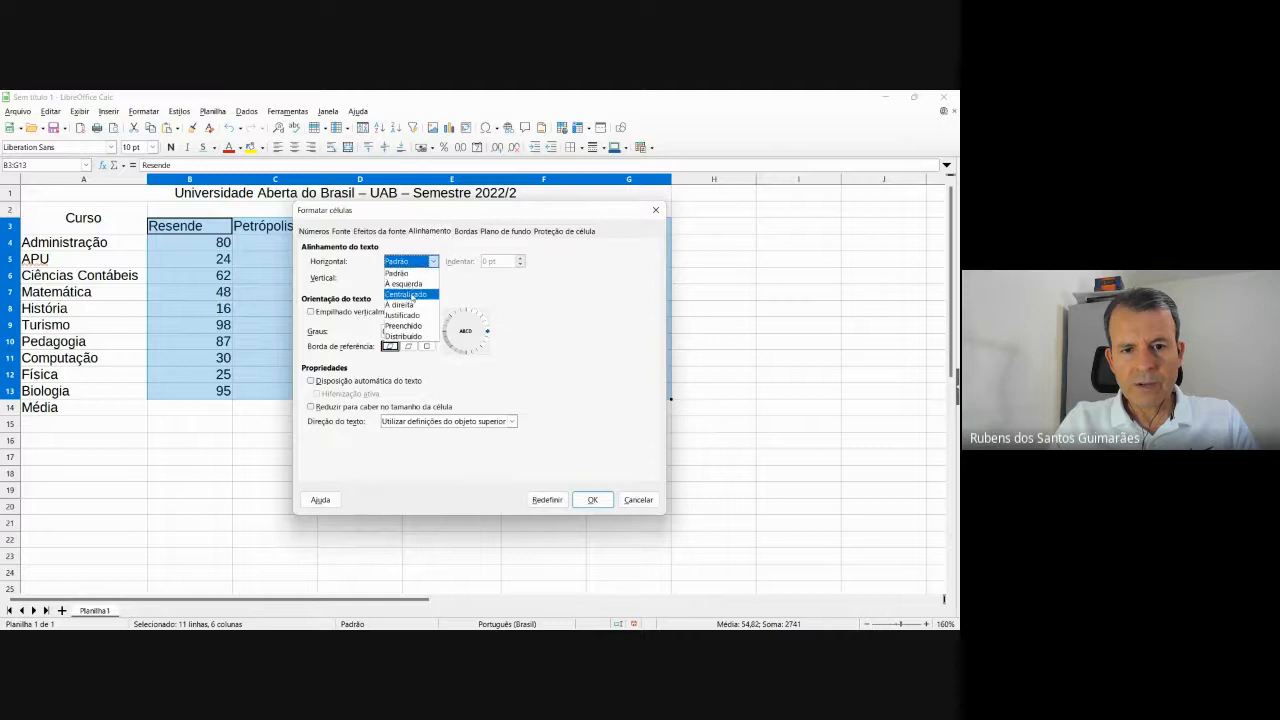
{"action": "left_click", "coordinate": [409, 295]}
{"action": "left_click", "coordinate": [590, 501]}
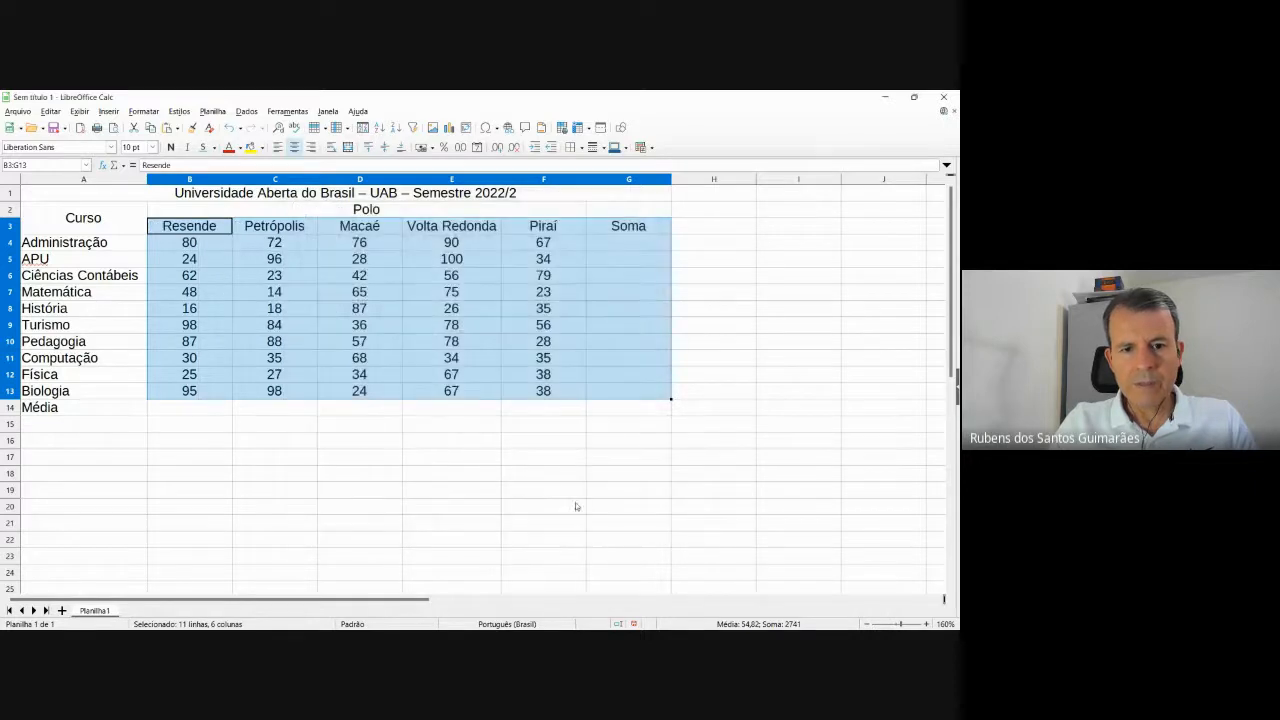
{"action": "left_click", "coordinate": [535, 492]}
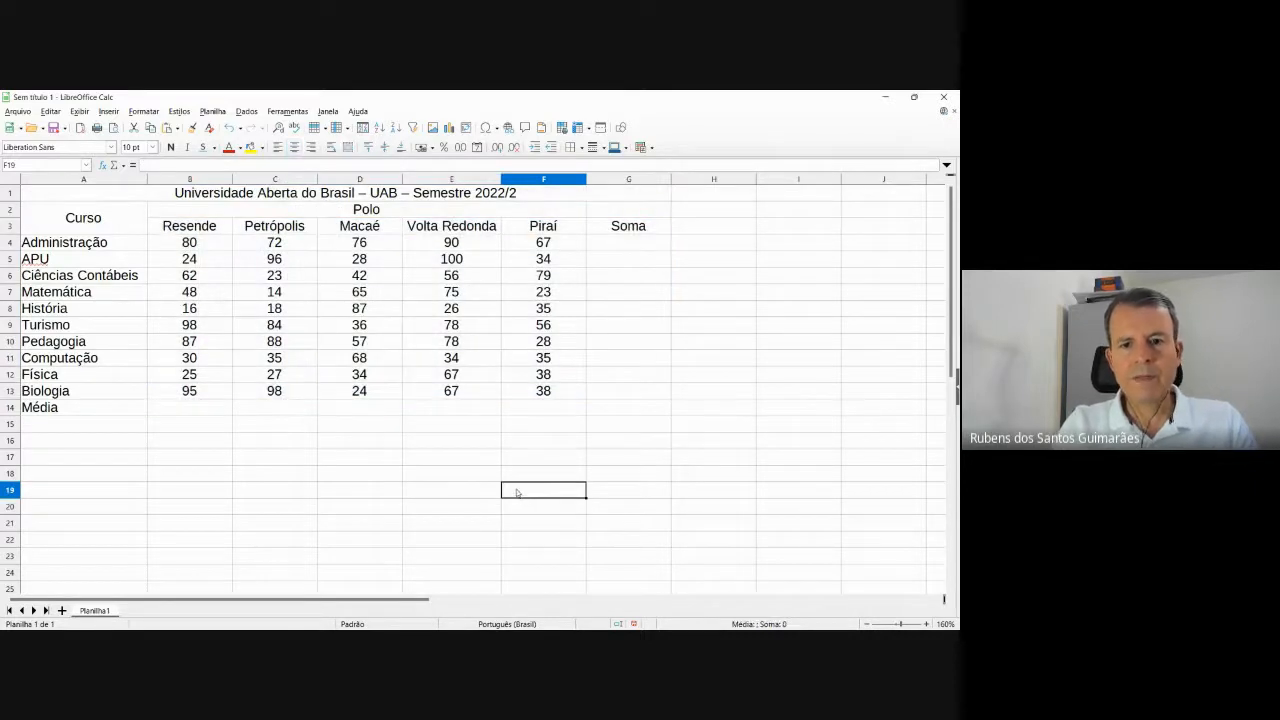
{"action": "key", "text": "alt+Tab"}
{"action": "key", "text": "alt+Tab"}
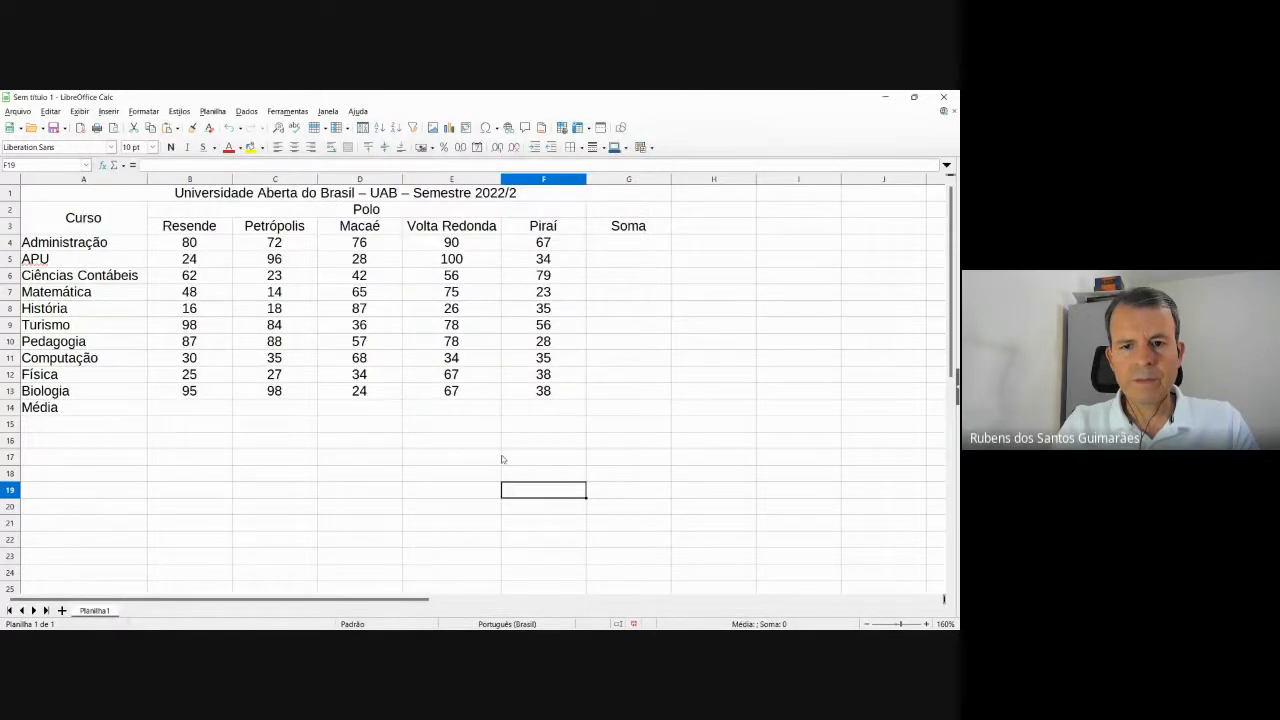
{"action": "left_click", "coordinate": [600, 248]}
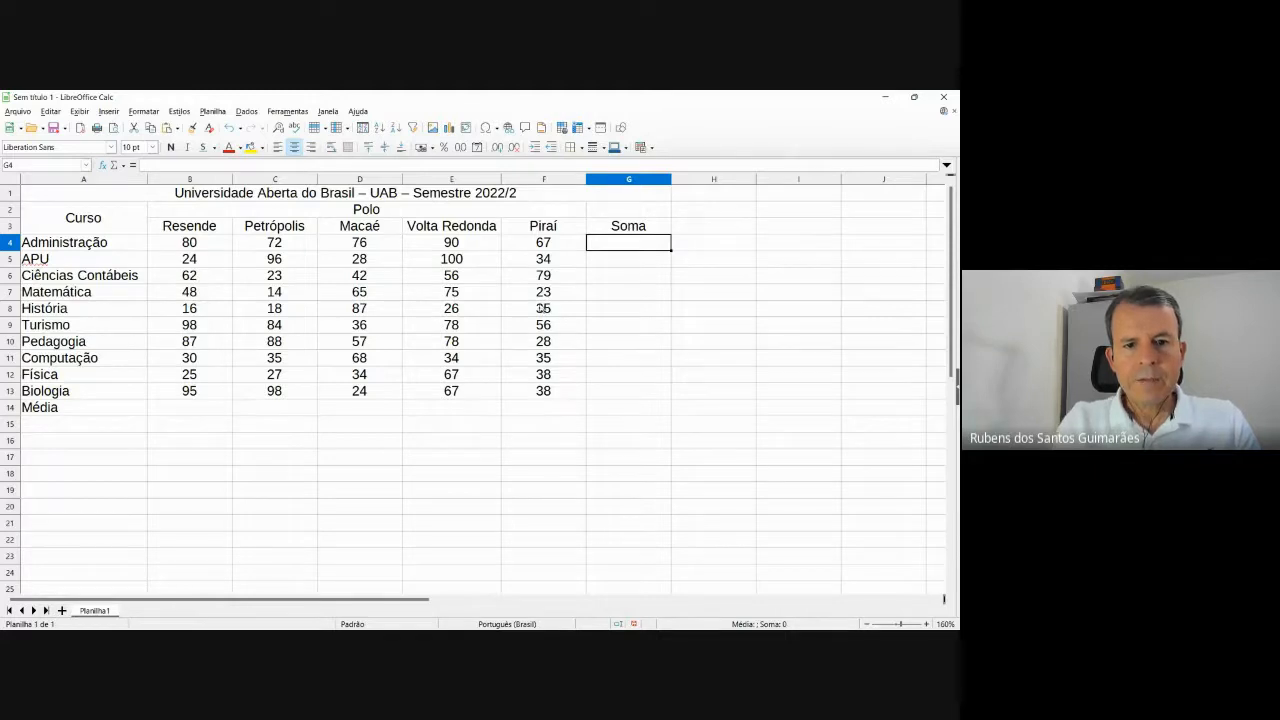
{"action": "left_click", "coordinate": [517, 470]}
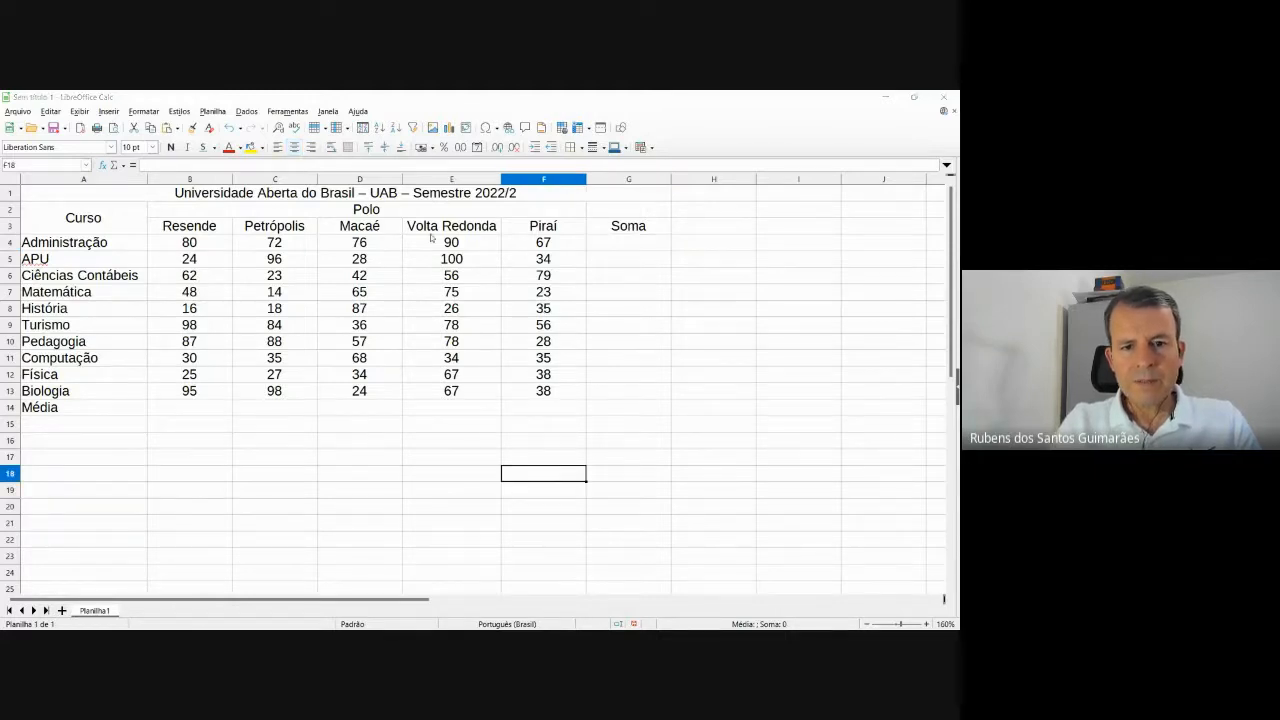
{"action": "key", "text": "alt+Tab"}
{"action": "key", "text": "alt+Tab"}
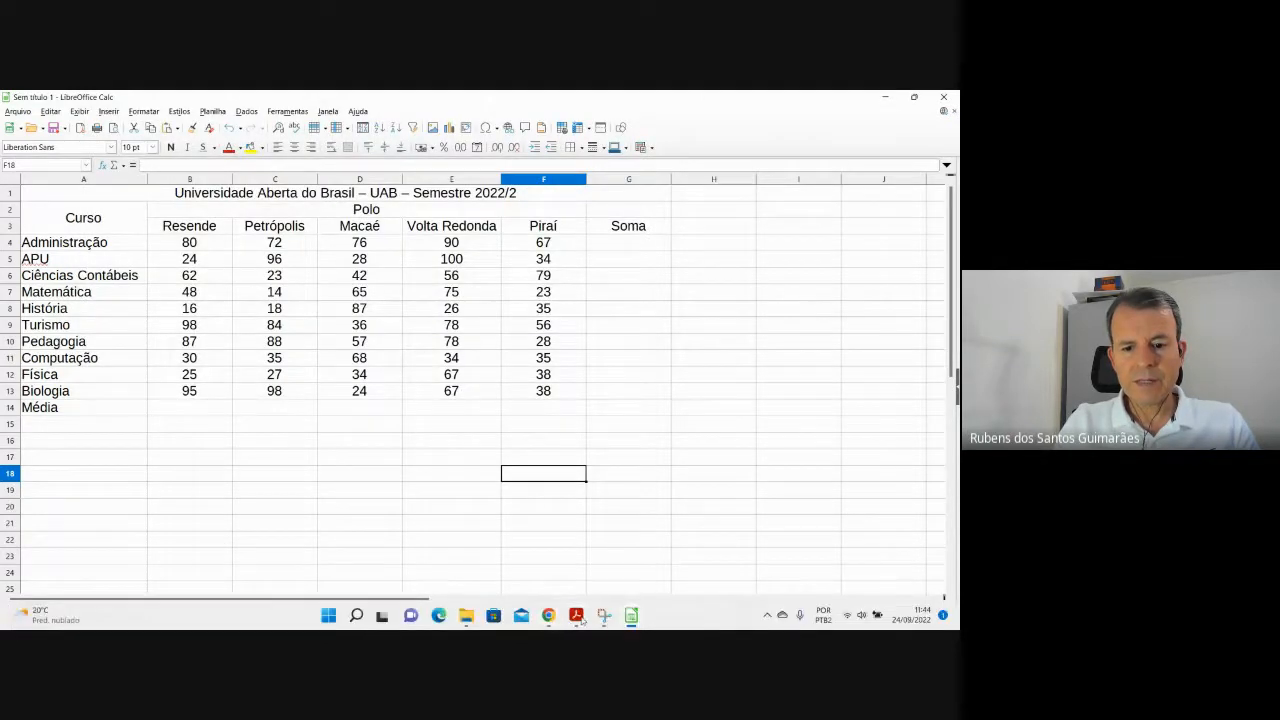
{"action": "mouse_move", "coordinate": [549, 619]}
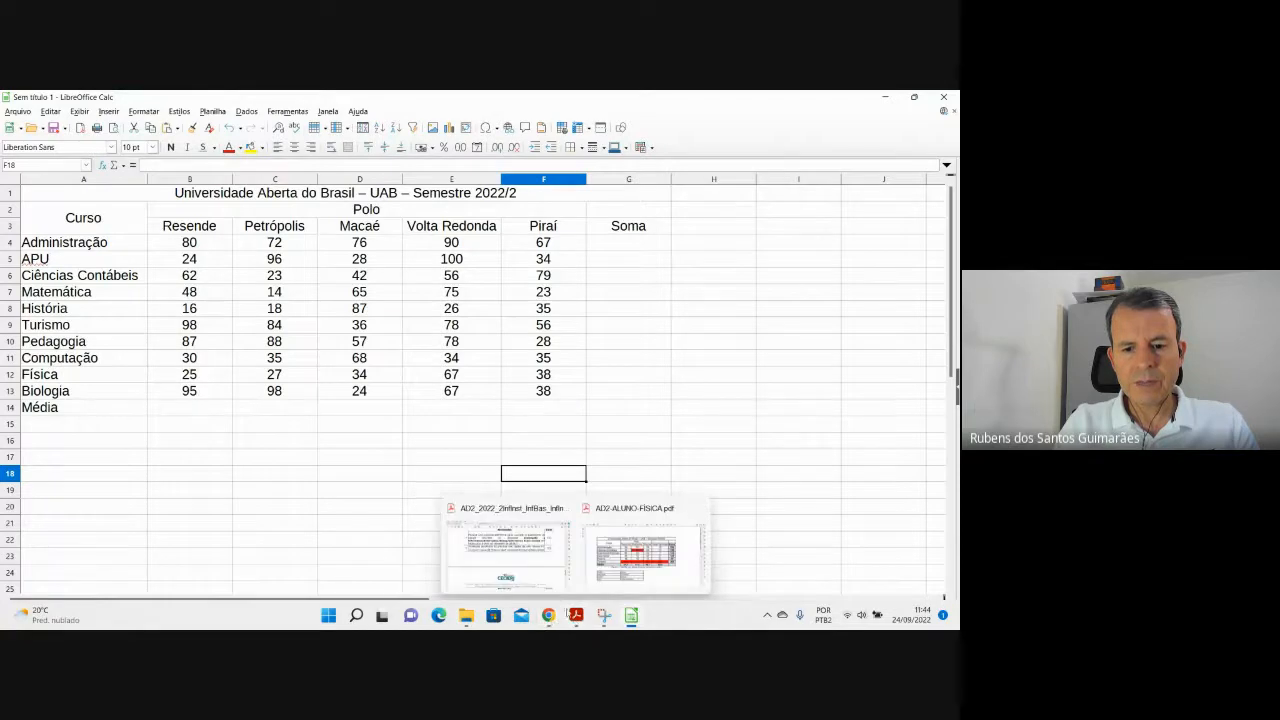
Bring up the AD2 assignment PDF and compare its Atividades table with the Calc sheet.
{"action": "left_click", "coordinate": [548, 571]}
{"action": "scroll", "coordinate": [460, 430], "scroll_direction": "up", "scroll_amount": 1}
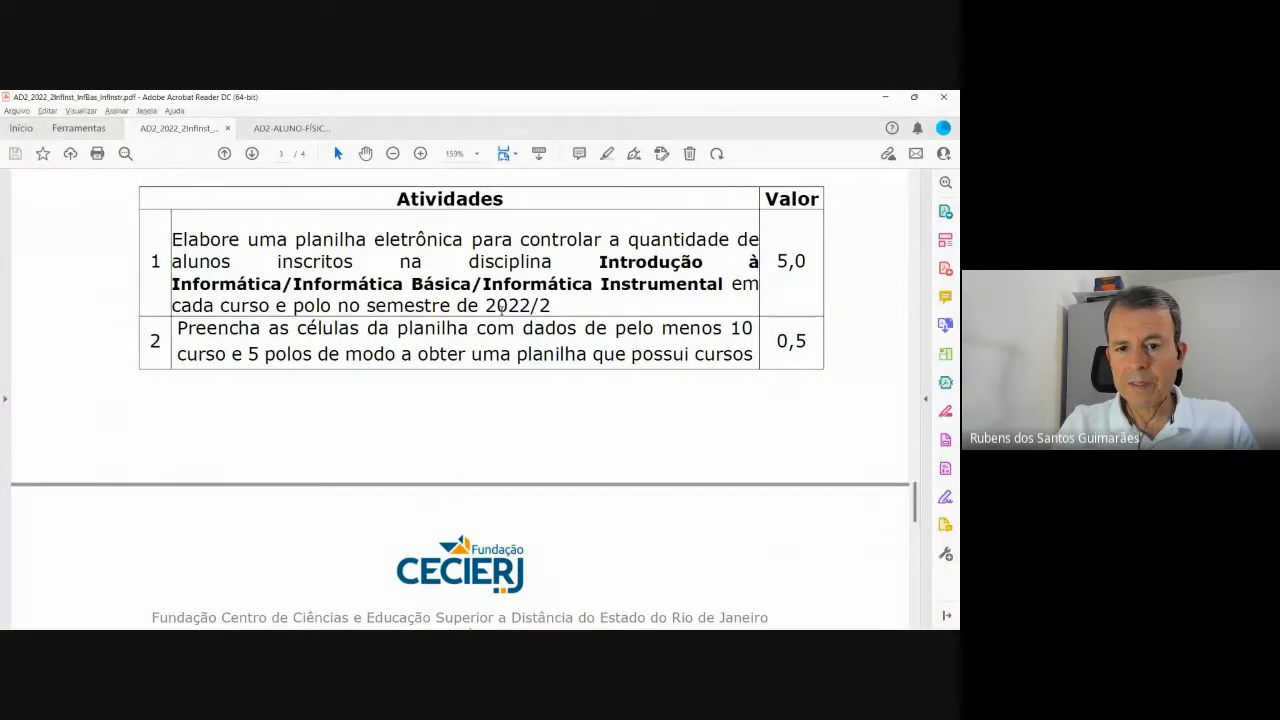
{"action": "key", "text": "alt+Tab"}
{"action": "key", "text": "alt+Tab"}
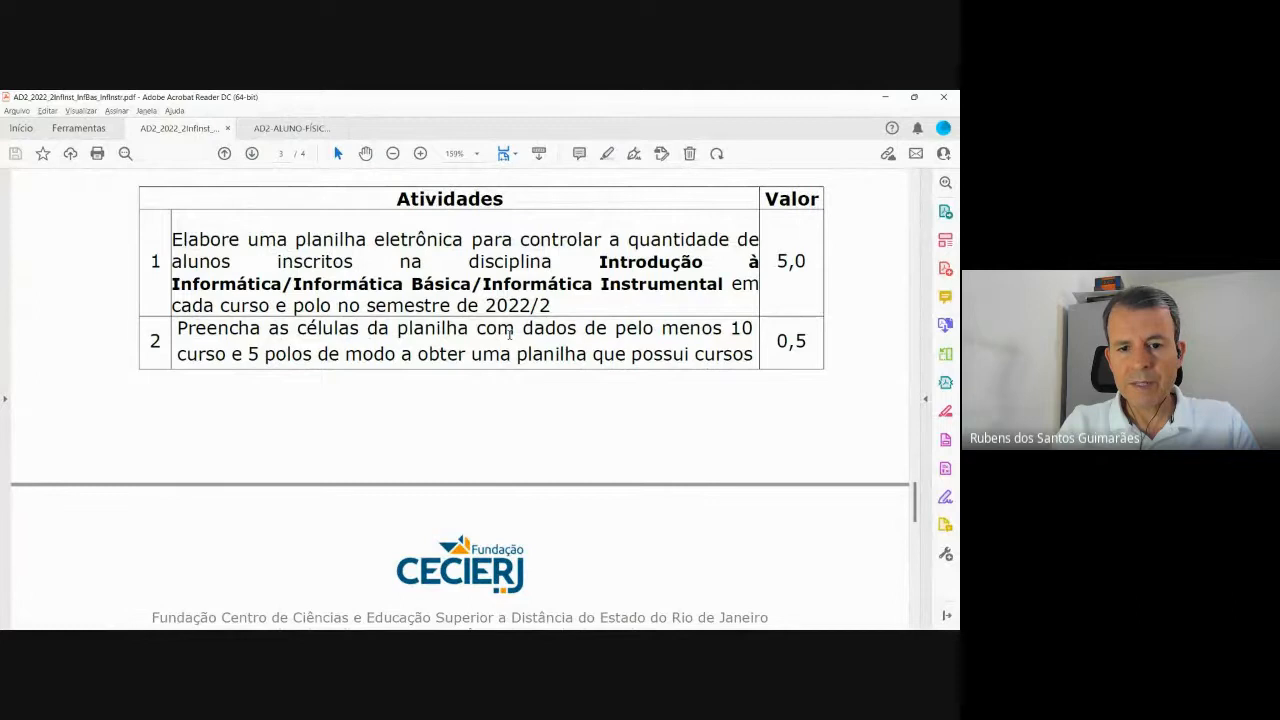
{"action": "key", "text": "alt+Tab"}
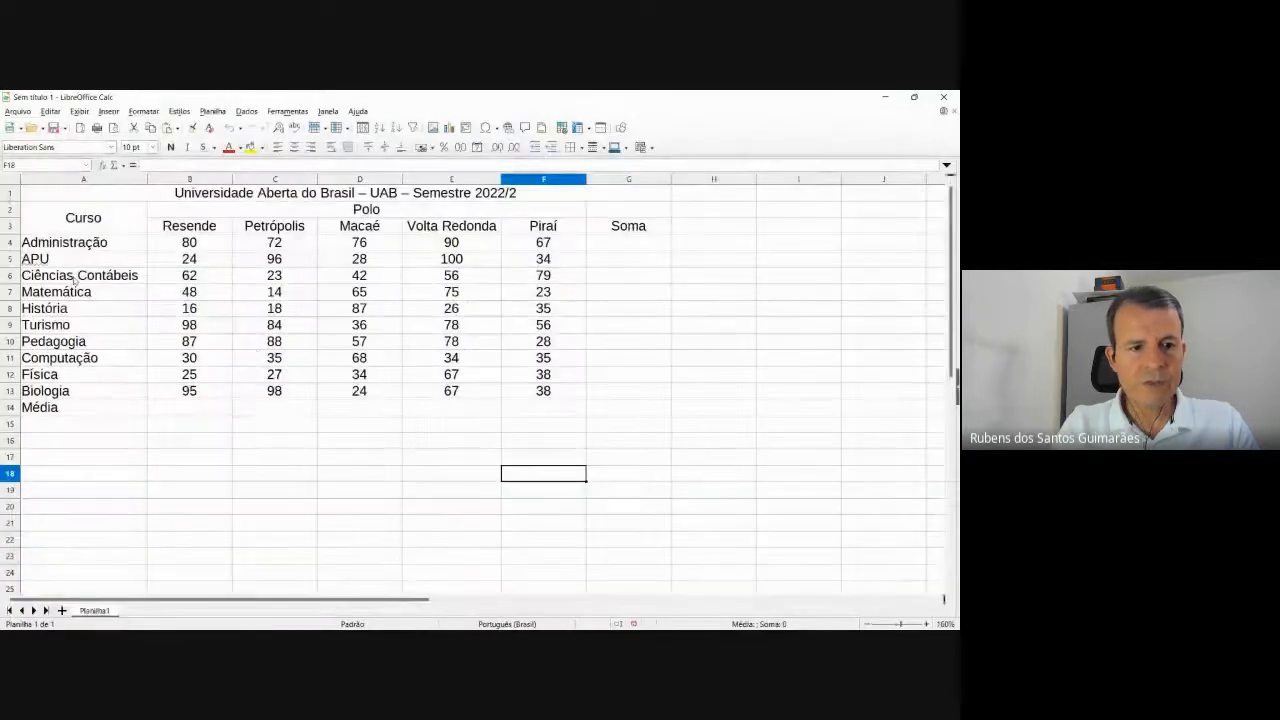
{"action": "key", "text": "alt+Tab"}
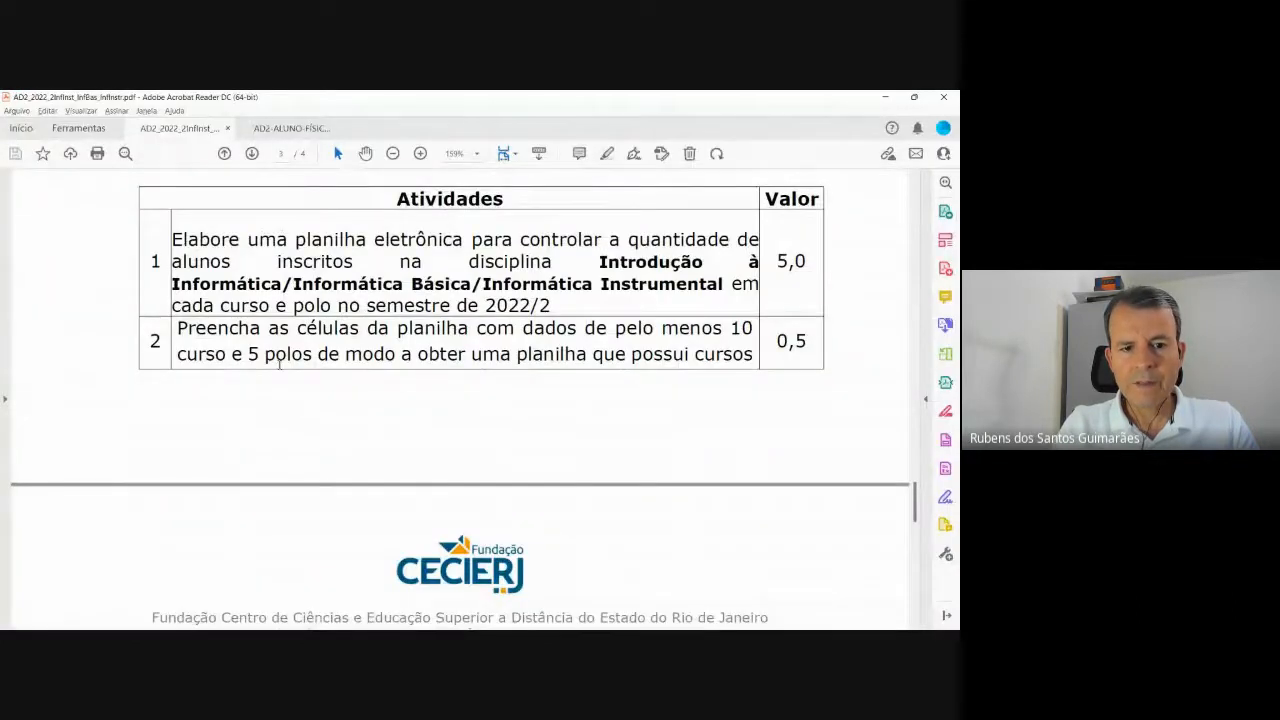
{"action": "key", "text": "alt+Tab"}
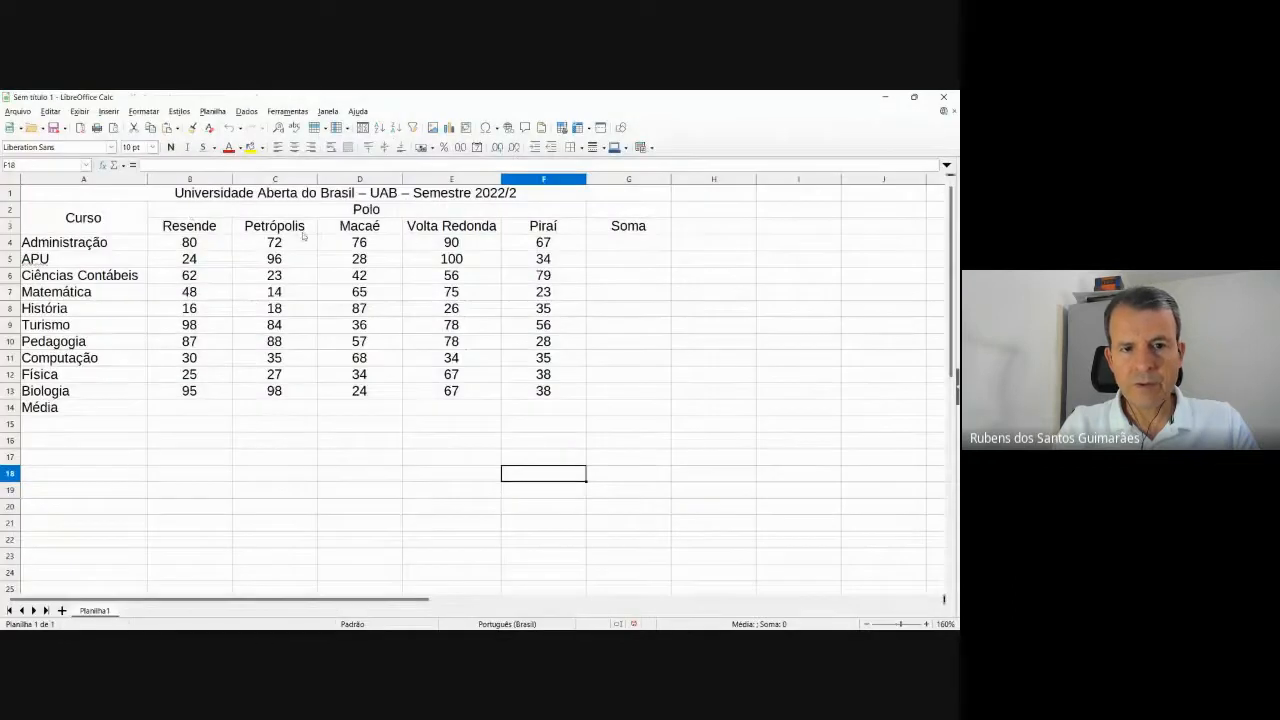
{"action": "key", "text": "alt+Tab"}
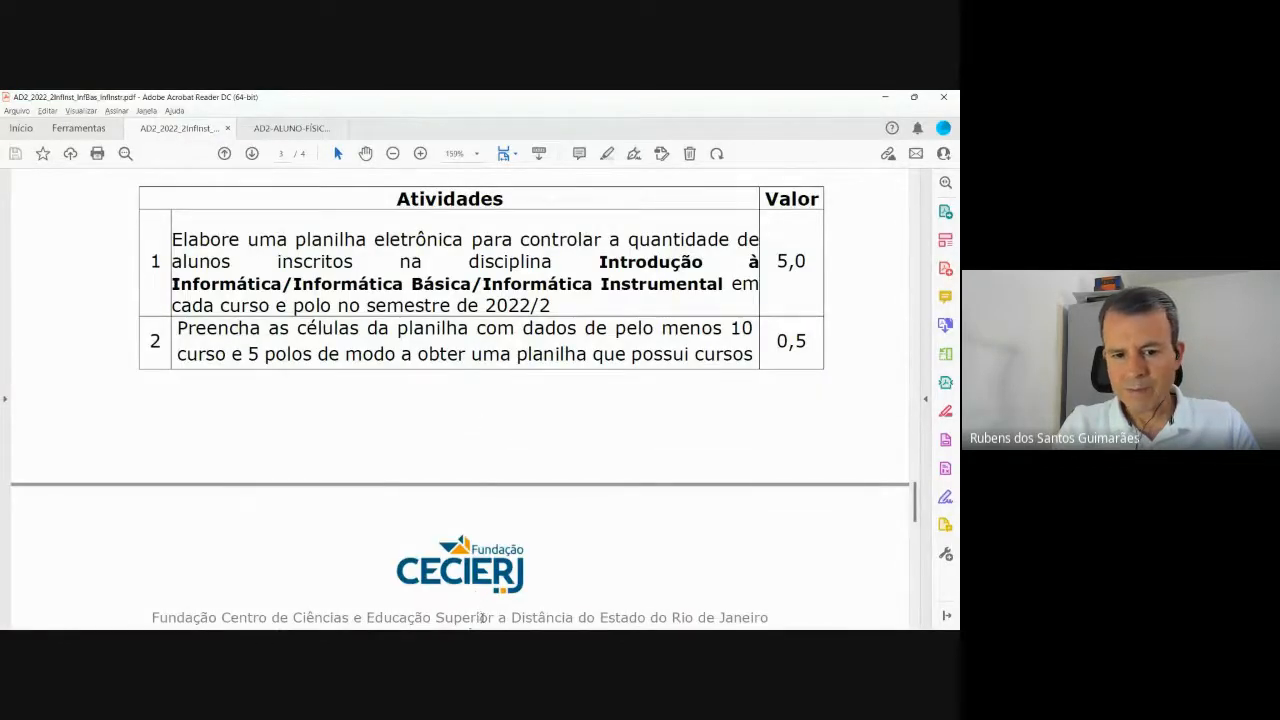
Minimize the Google Meet call window in Chrome.
{"action": "mouse_move", "coordinate": [540, 618]}
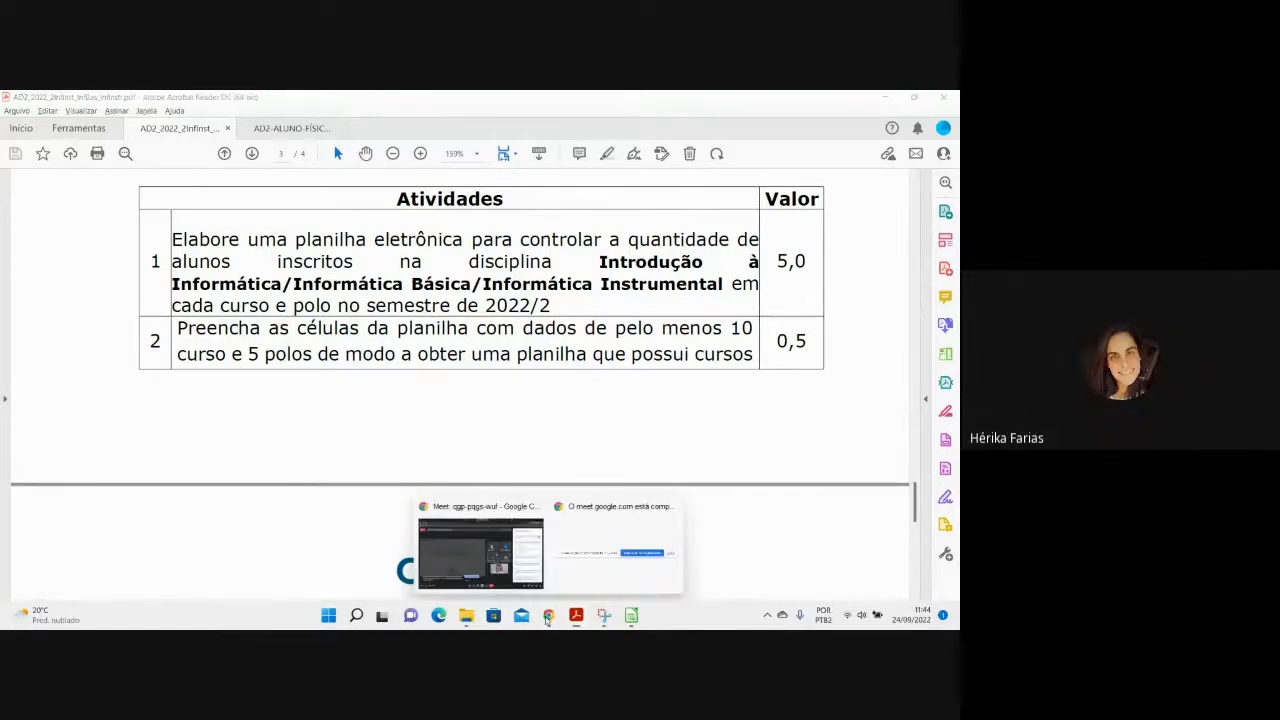
{"action": "left_click", "coordinate": [515, 507]}
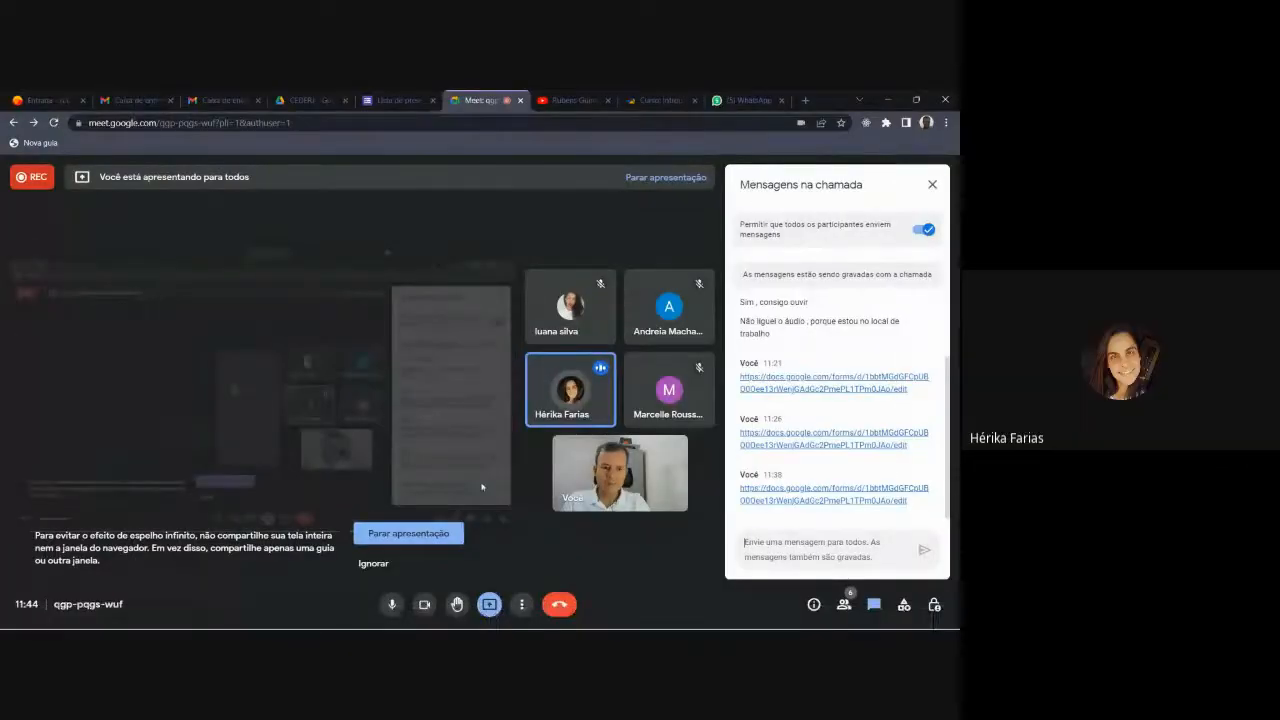
{"action": "left_click", "coordinate": [888, 101]}
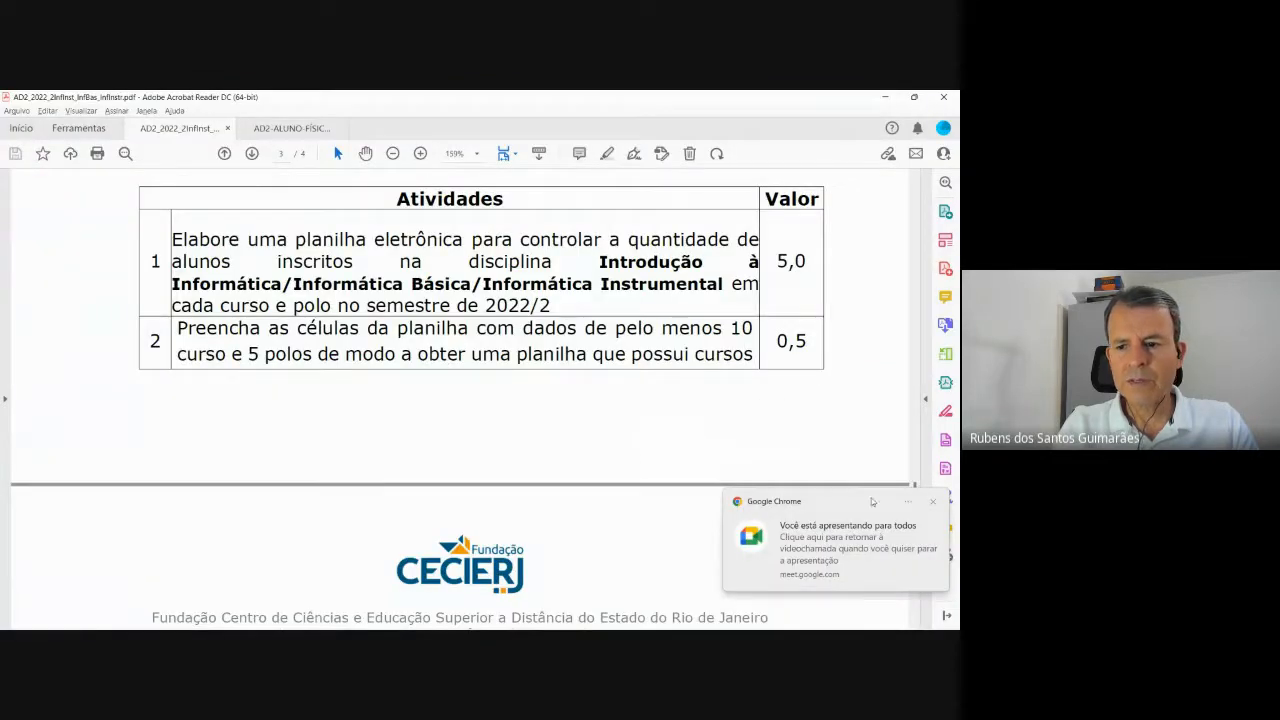
Dismiss the presenting notification and scroll through the assignment PDF's pages.
{"action": "left_click", "coordinate": [935, 505]}
{"action": "scroll", "coordinate": [505, 390], "scroll_direction": "up", "scroll_amount": 15}
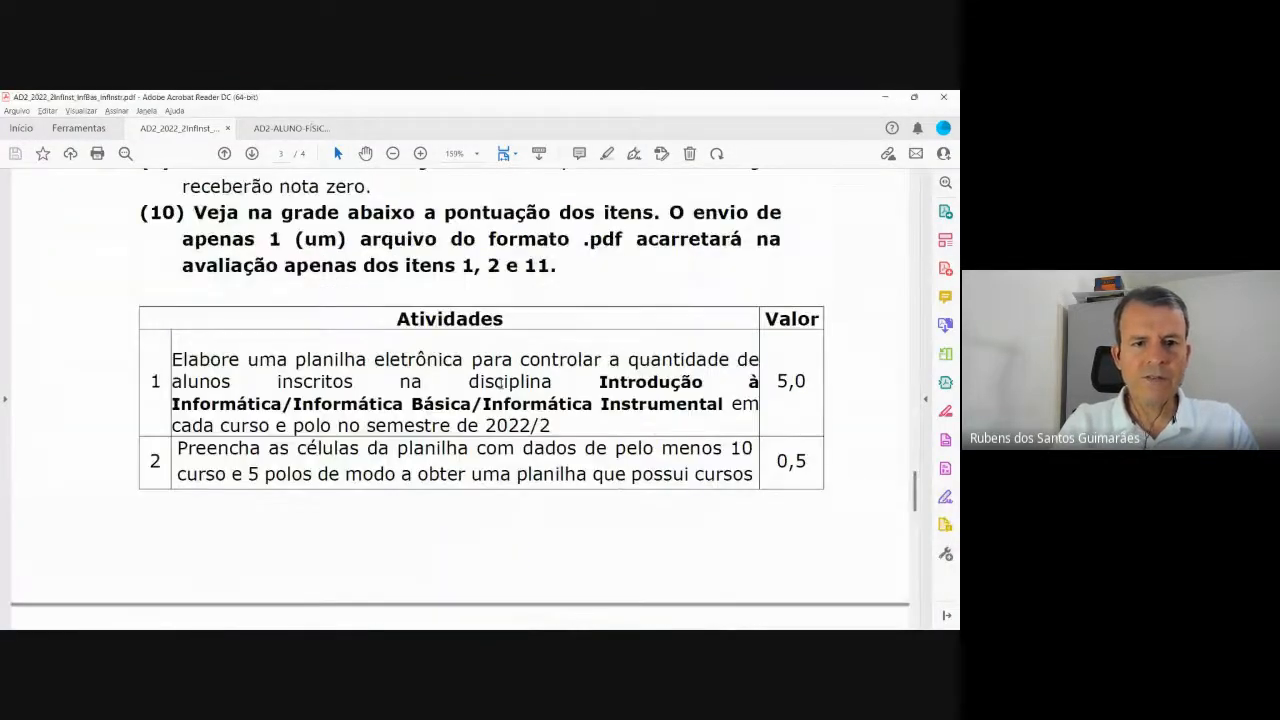
{"action": "scroll", "coordinate": [503, 393], "scroll_direction": "up", "scroll_amount": 6}
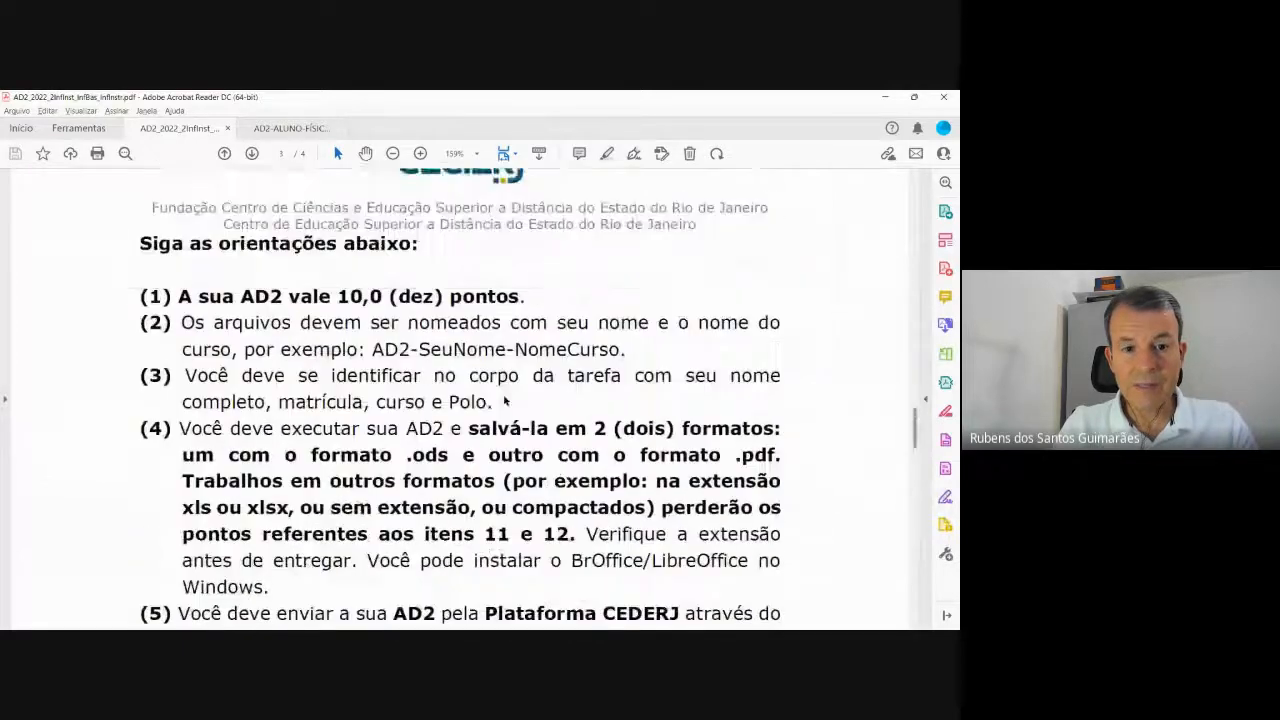
{"action": "scroll", "coordinate": [505, 397], "scroll_direction": "down", "scroll_amount": 2}
{"action": "scroll", "coordinate": [505, 397], "scroll_direction": "up", "scroll_amount": 10}
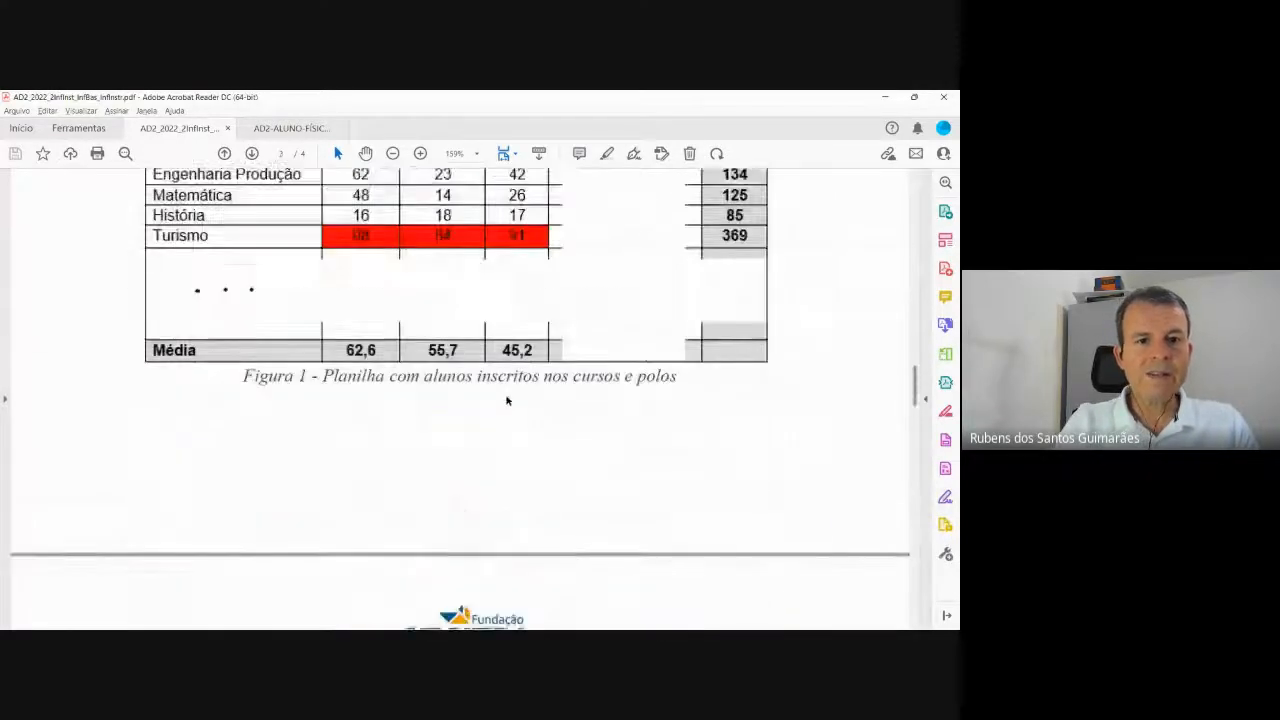
{"action": "scroll", "coordinate": [506, 397], "scroll_direction": "up", "scroll_amount": 8}
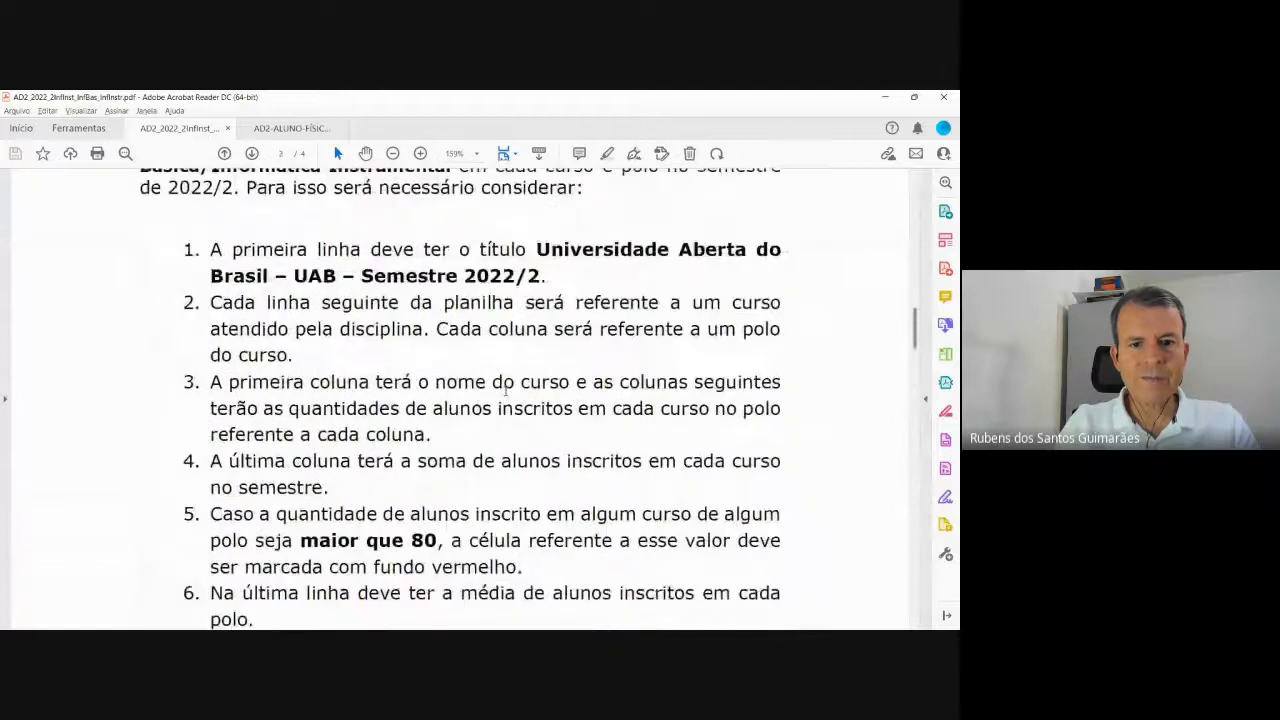
{"action": "scroll", "coordinate": [507, 390], "scroll_direction": "up", "scroll_amount": 8}
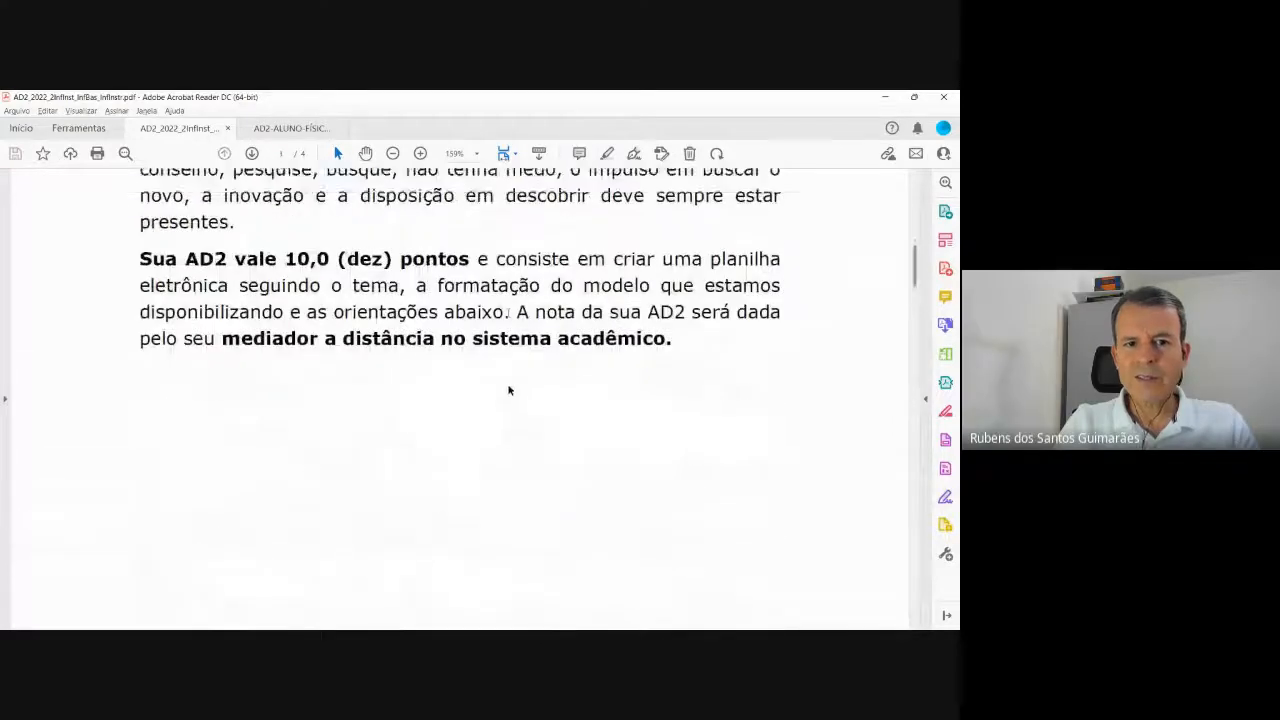
{"action": "scroll", "coordinate": [507, 390], "scroll_direction": "up", "scroll_amount": 6}
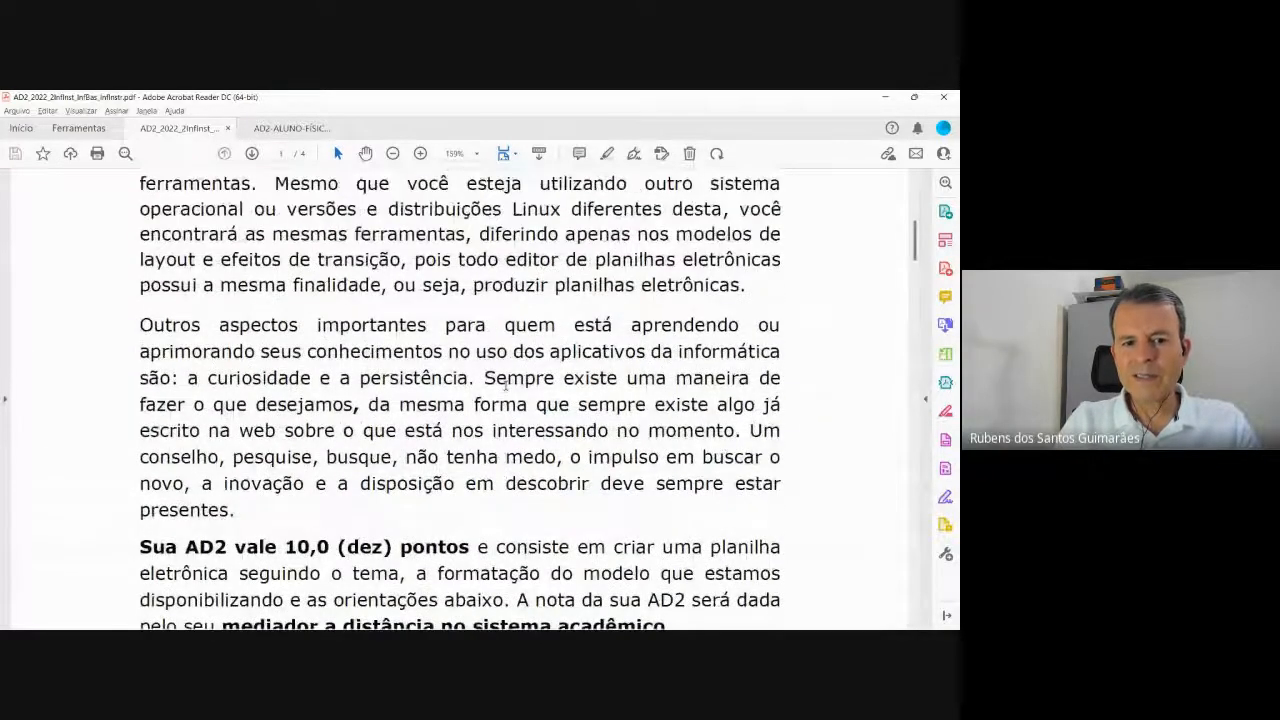
{"action": "scroll", "coordinate": [506, 381], "scroll_direction": "down", "scroll_amount": 2}
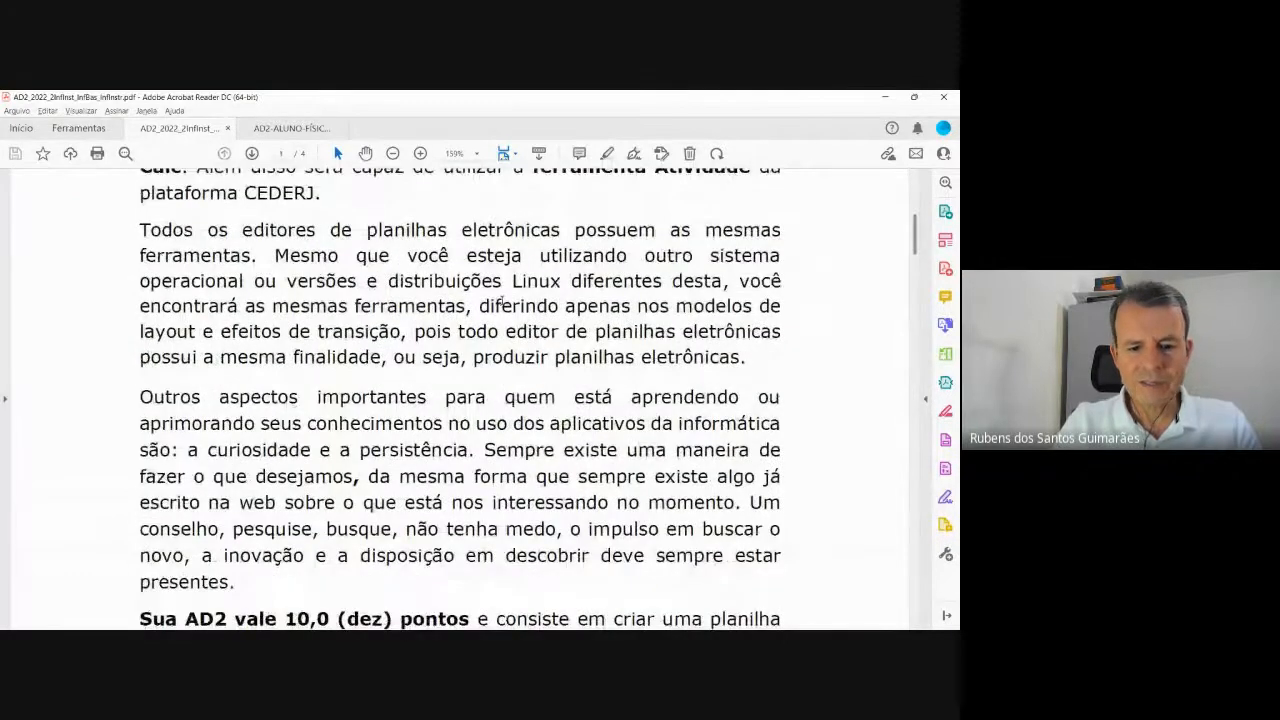
Search the PDF for 'zerado' (no results), then 'igua' to reach the word 'iguais'.
{"action": "key", "text": "ctrl+f"}
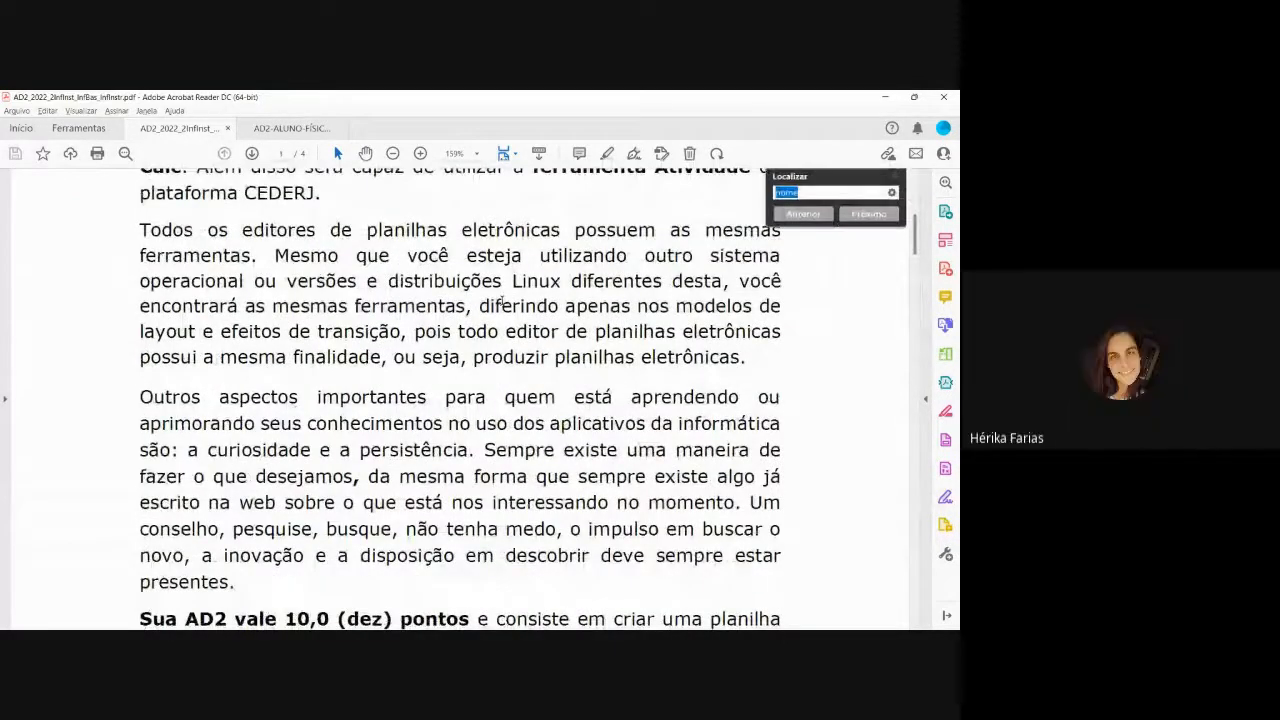
{"action": "type", "text": "zerado"}
{"action": "key", "text": "Return"}
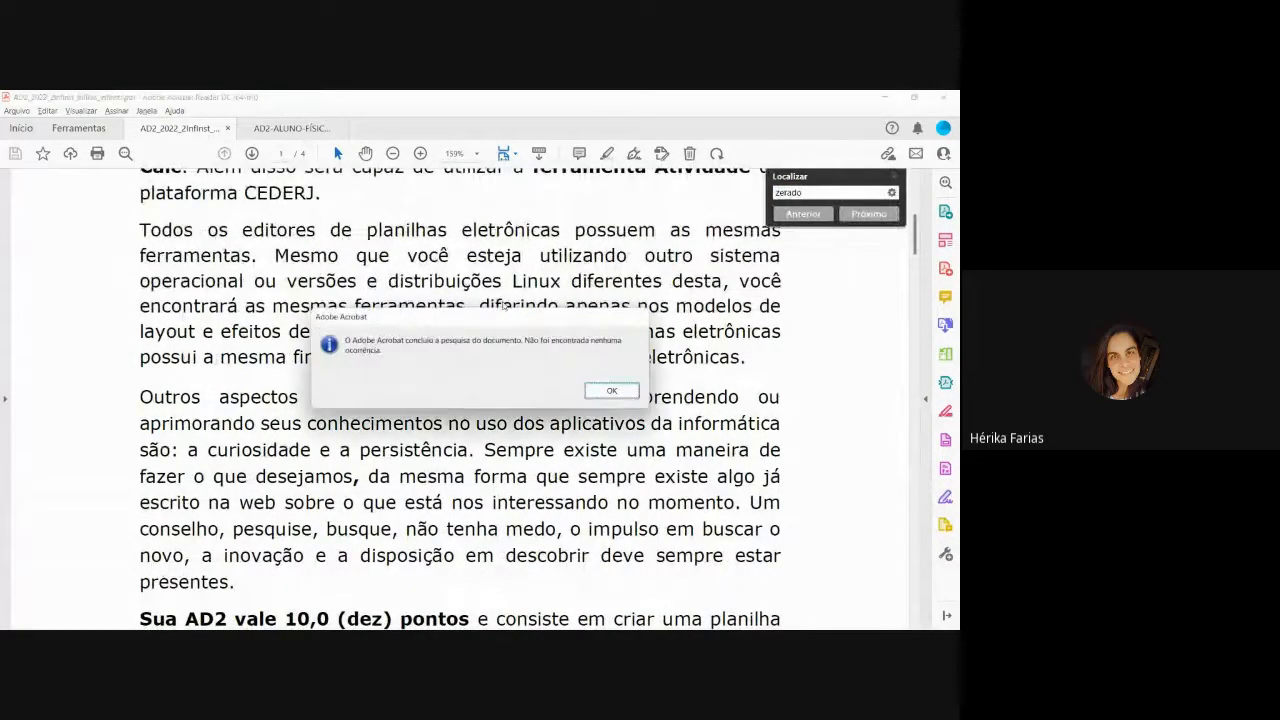
{"action": "key", "text": "Return"}
{"action": "key", "text": "BackSpace"}
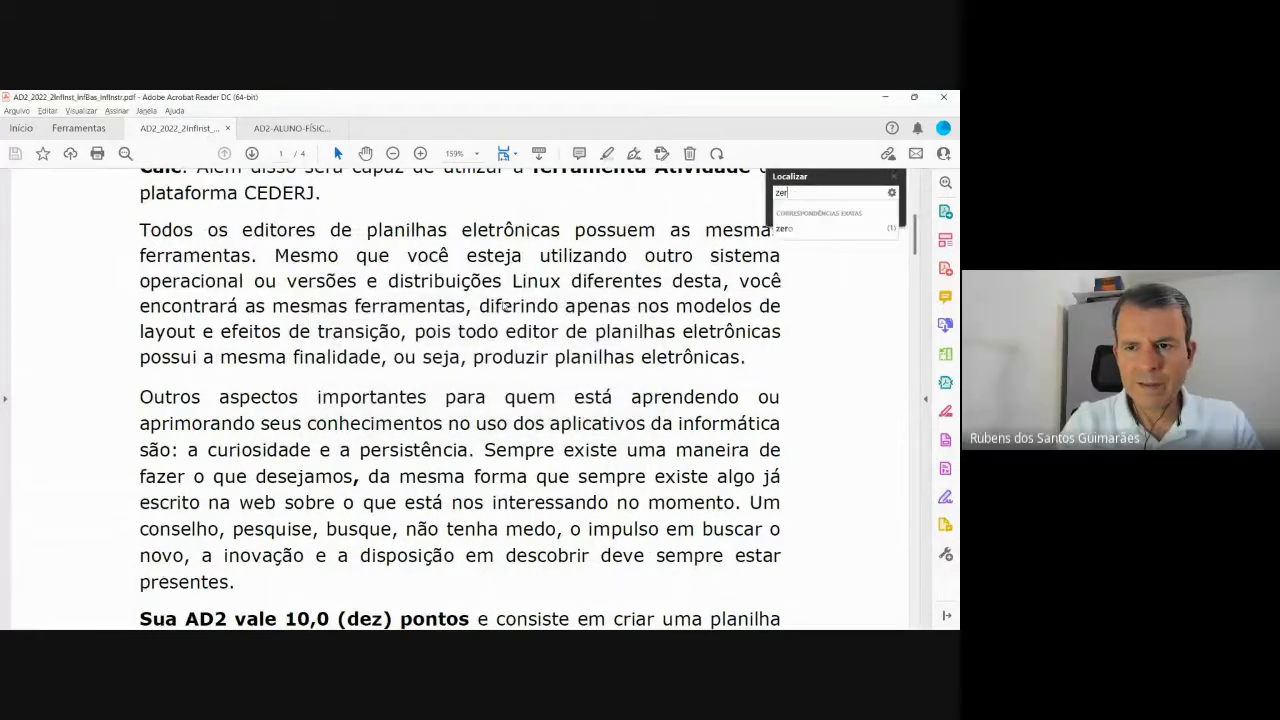
{"action": "type", "text": "ig"}
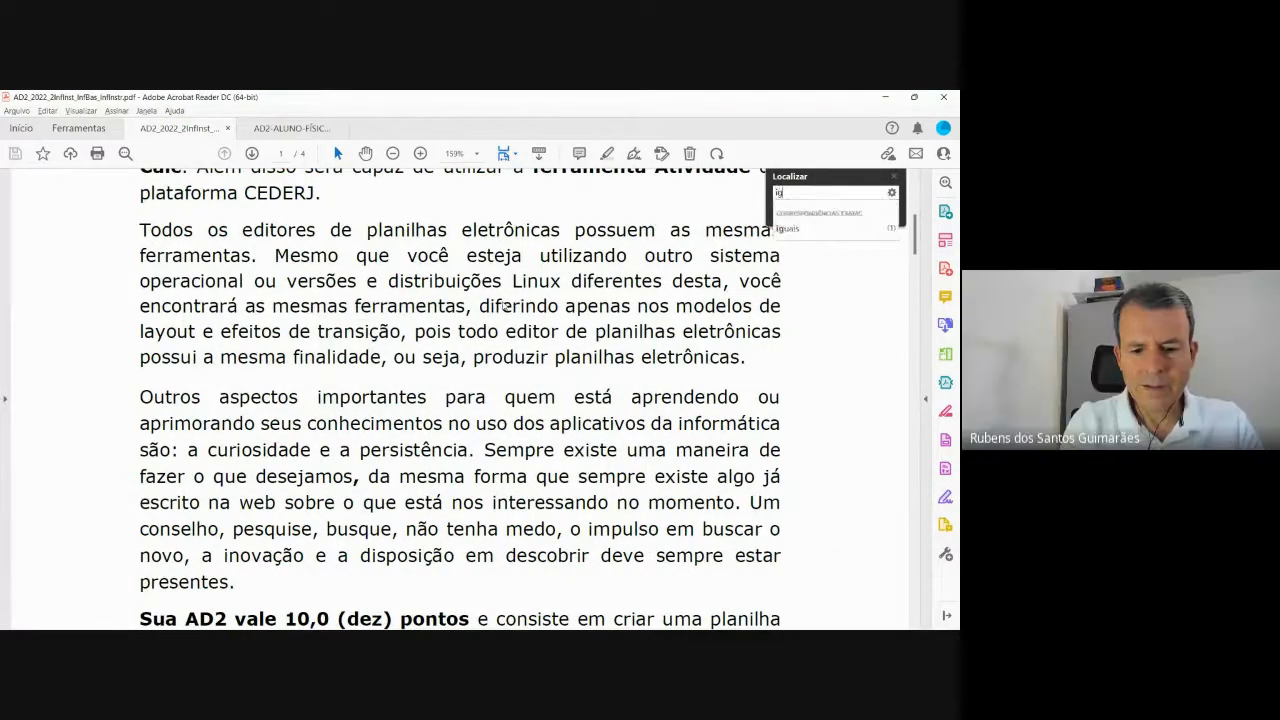
{"action": "type", "text": "ua"}
{"action": "key", "text": "Return"}
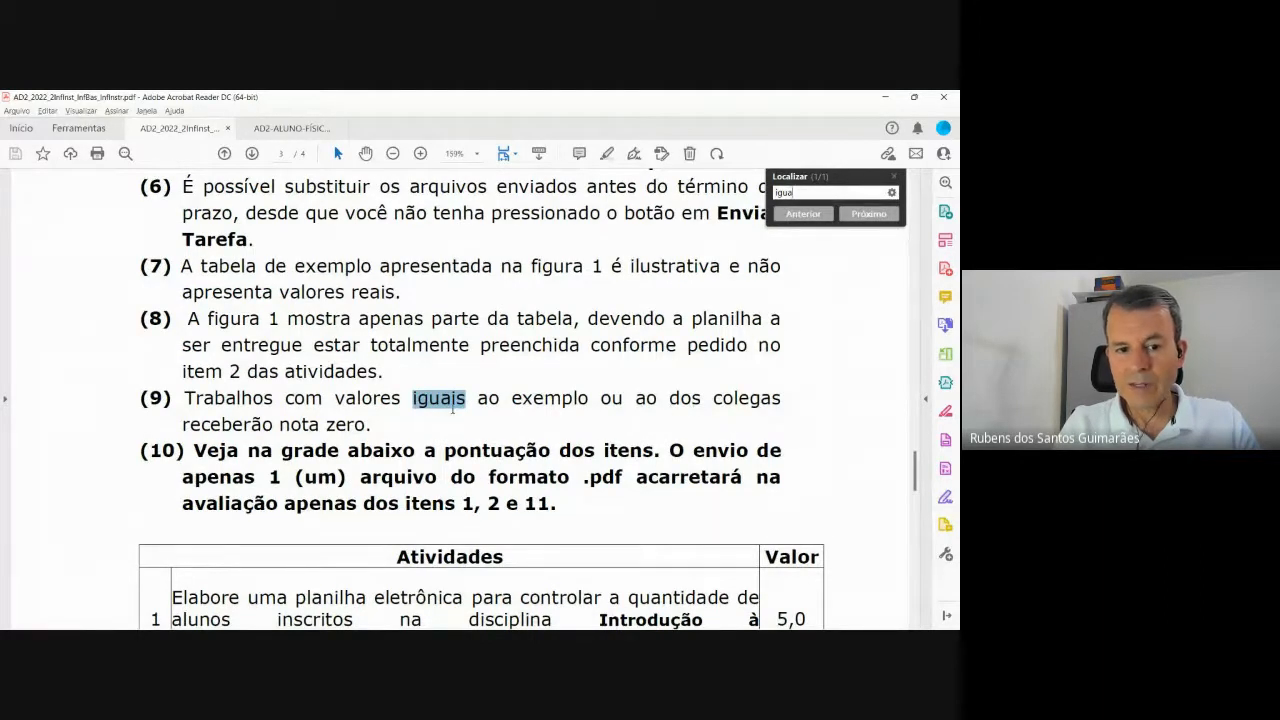
Close the Localizar panel and scroll down to the grading table on page 4.
{"action": "left_click", "coordinate": [894, 177]}
{"action": "scroll", "coordinate": [590, 427], "scroll_direction": "down", "scroll_amount": 3}
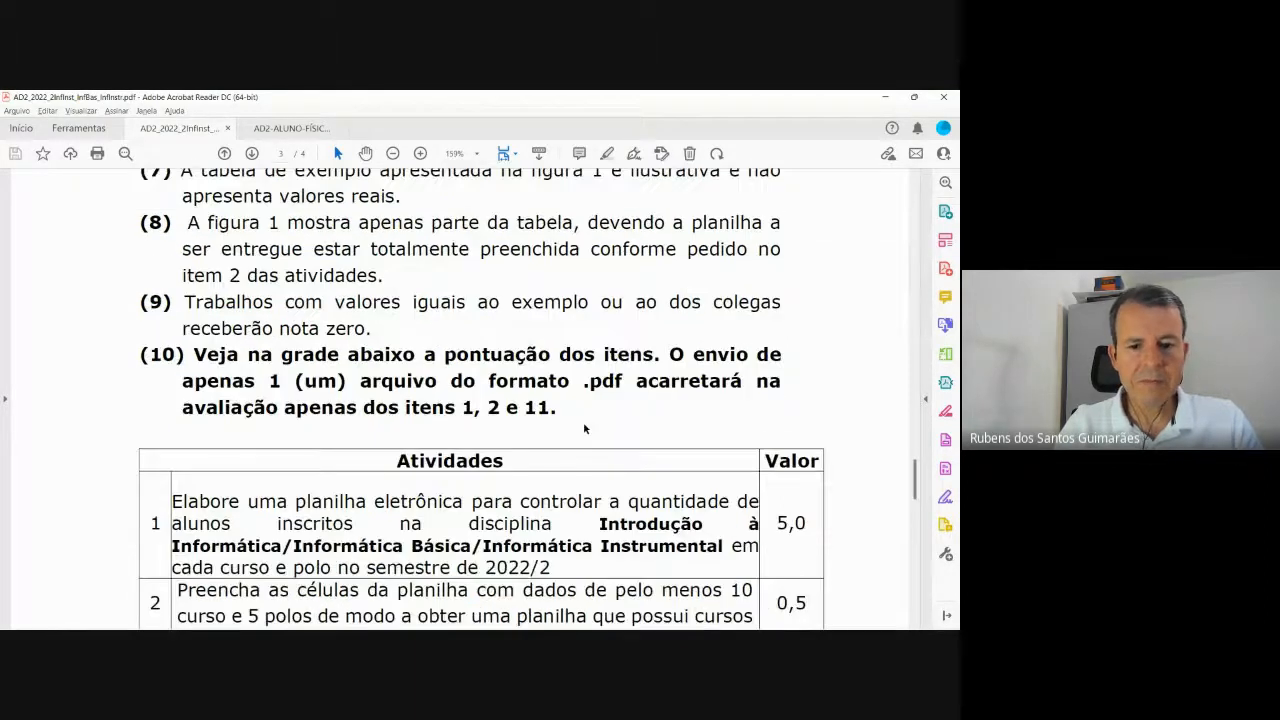
{"action": "scroll", "coordinate": [584, 424], "scroll_direction": "down", "scroll_amount": 8}
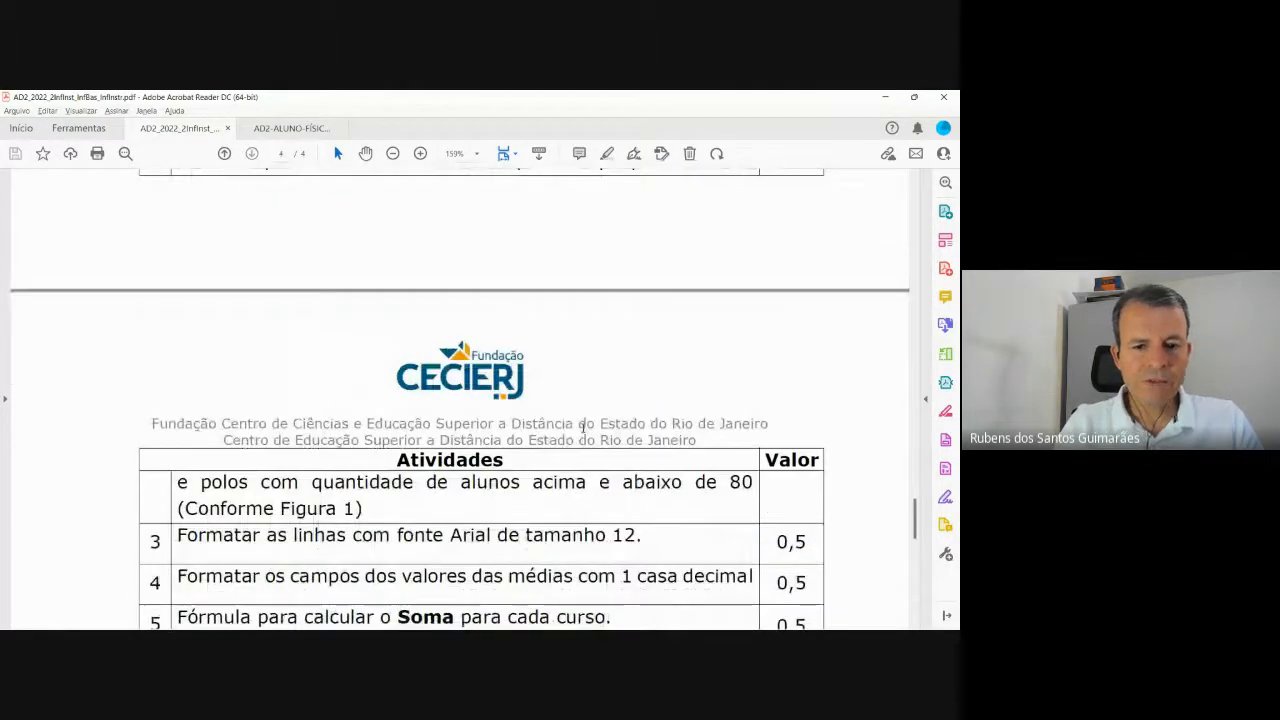
{"action": "scroll", "coordinate": [582, 424], "scroll_direction": "down", "scroll_amount": 1}
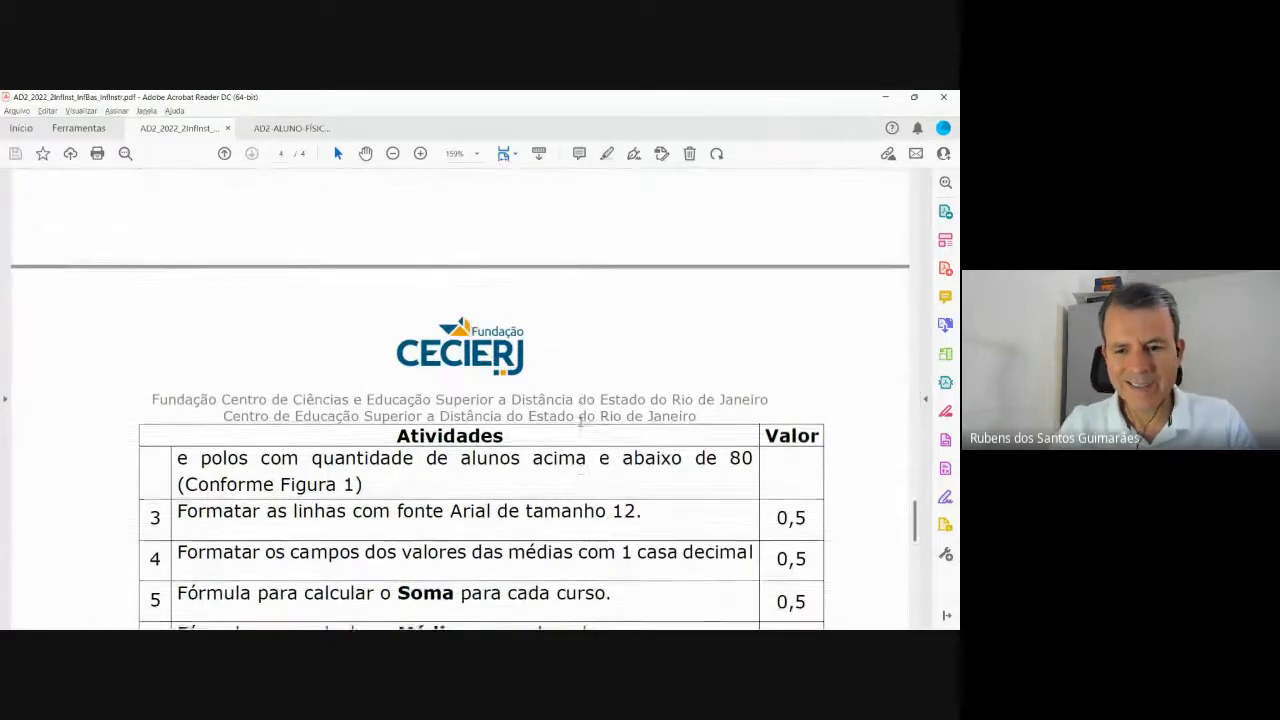
{"action": "scroll", "coordinate": [582, 424], "scroll_direction": "down", "scroll_amount": 3}
Bring the Calc enrolment spreadsheet to the front and dismiss the screen-sharing notification.
{"action": "key", "text": "alt+Tab"}
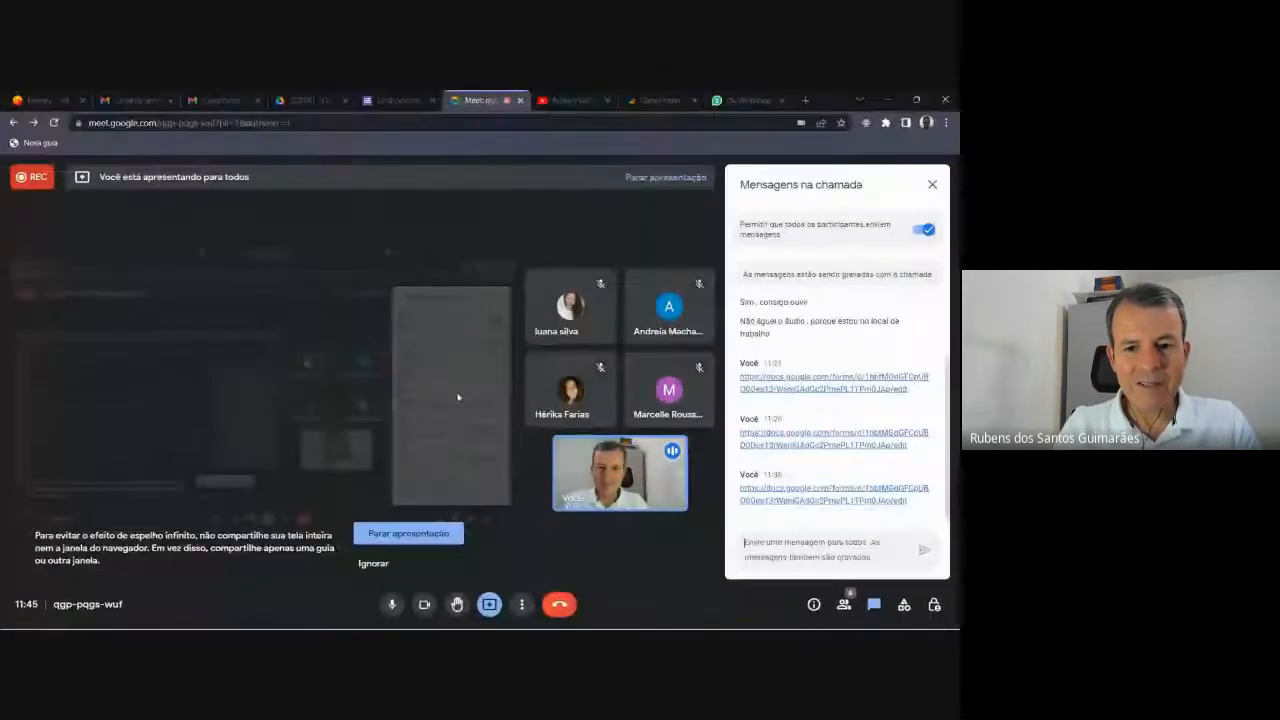
{"action": "key", "text": "alt+Tab"}
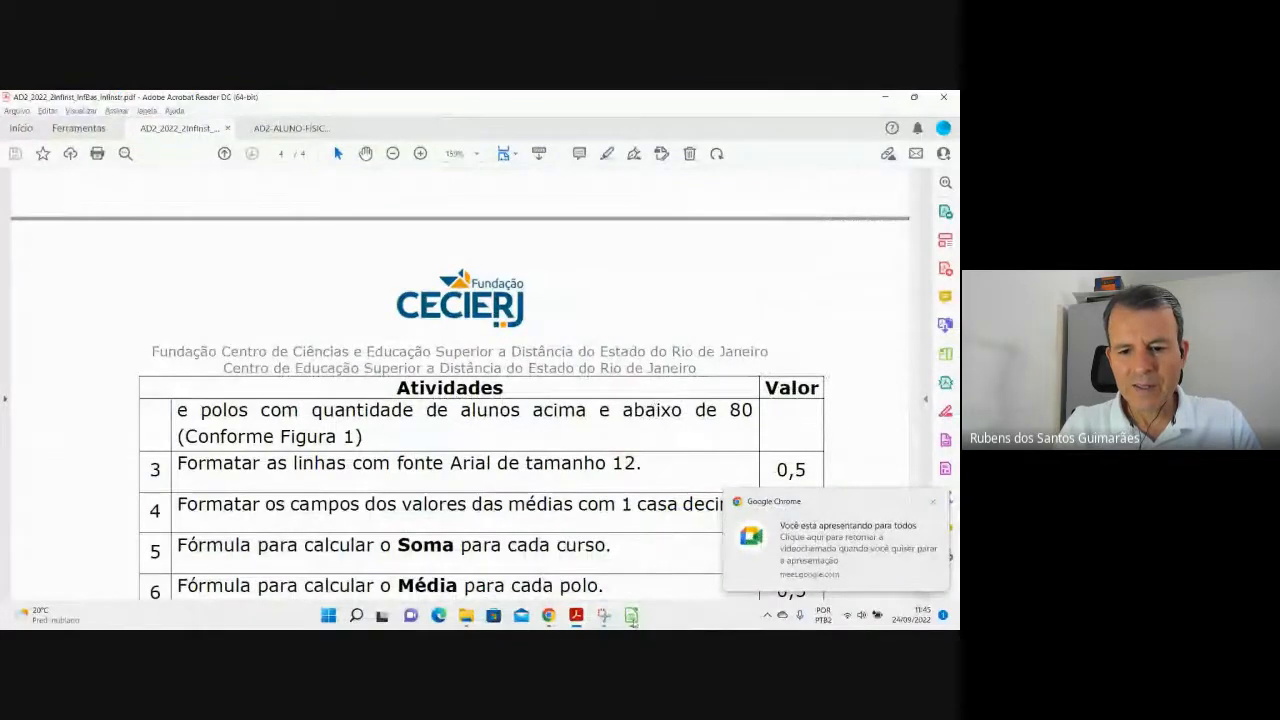
{"action": "left_click", "coordinate": [632, 616]}
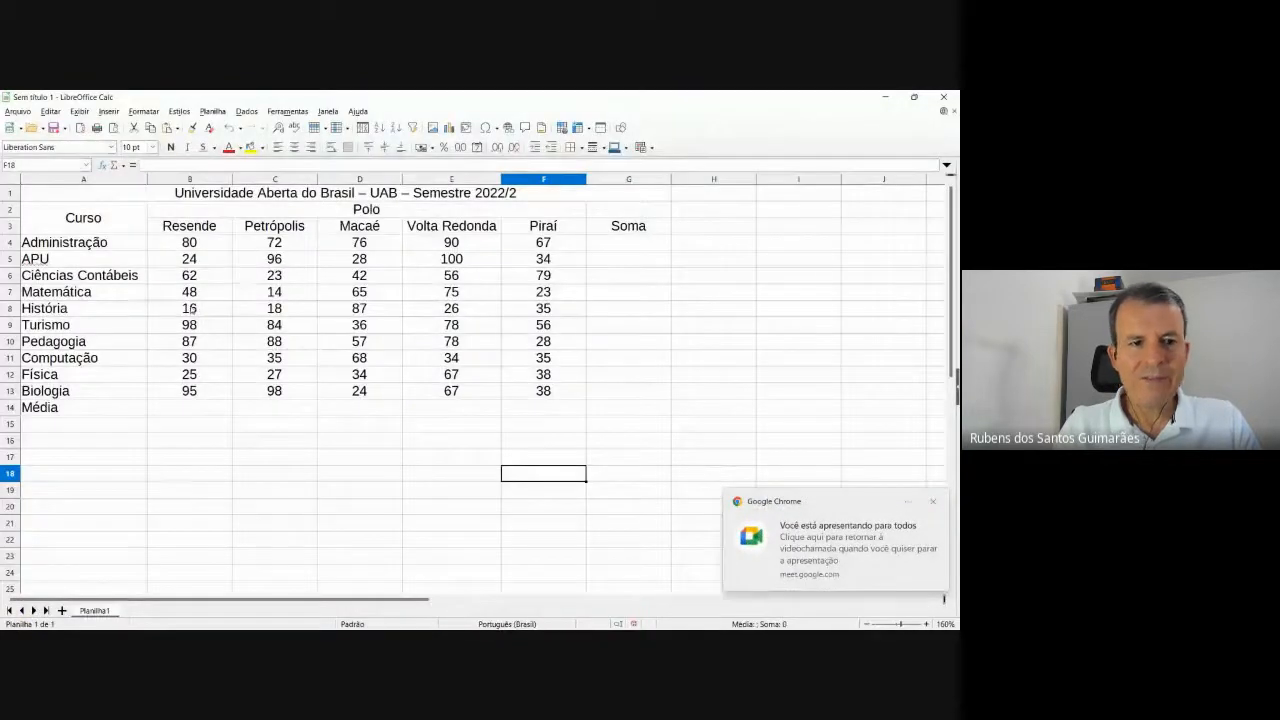
{"action": "left_click", "coordinate": [934, 502]}
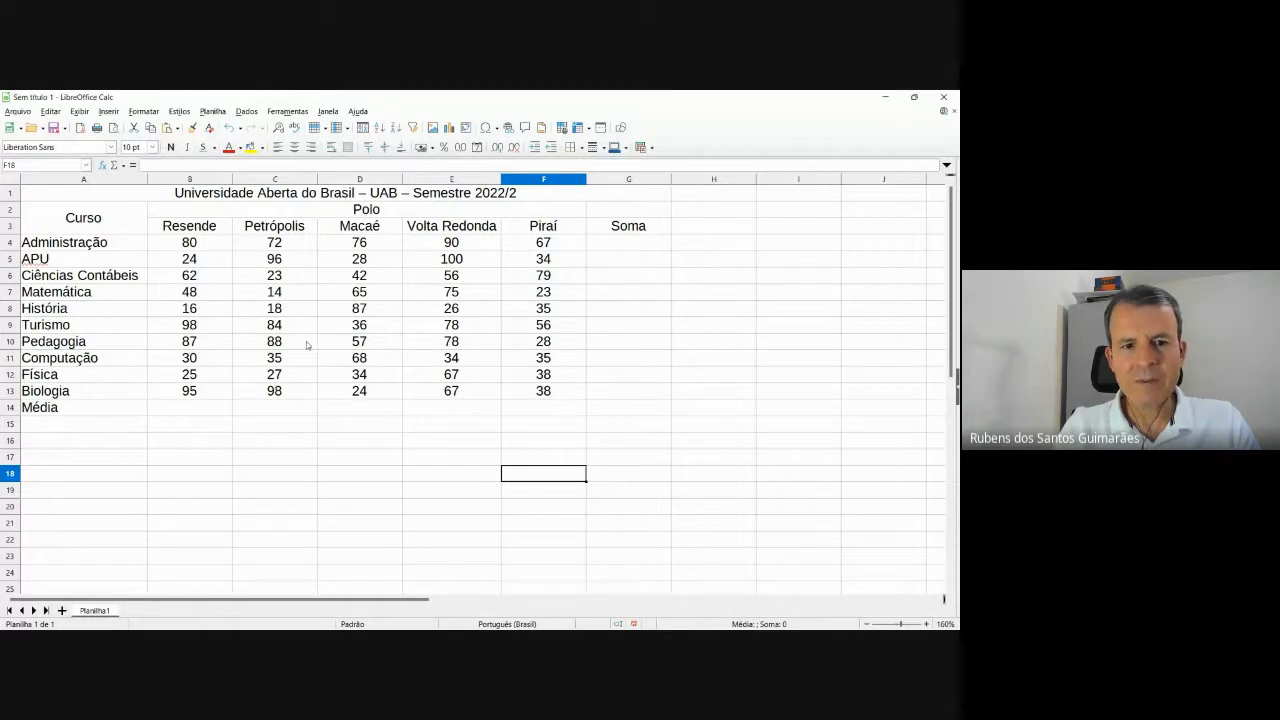
{"action": "key", "text": "alt+Tab"}
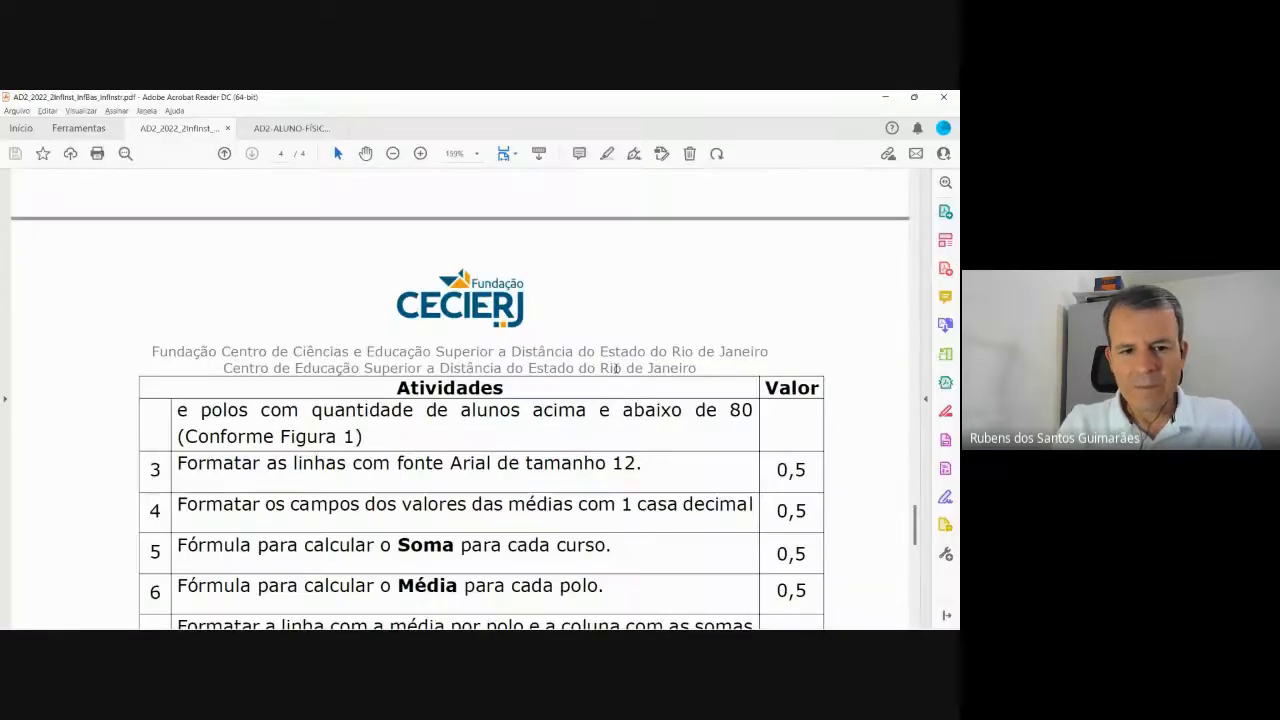
{"action": "scroll", "coordinate": [613, 369], "scroll_direction": "down", "scroll_amount": 1}
{"action": "scroll", "coordinate": [610, 368], "scroll_direction": "up", "scroll_amount": 6}
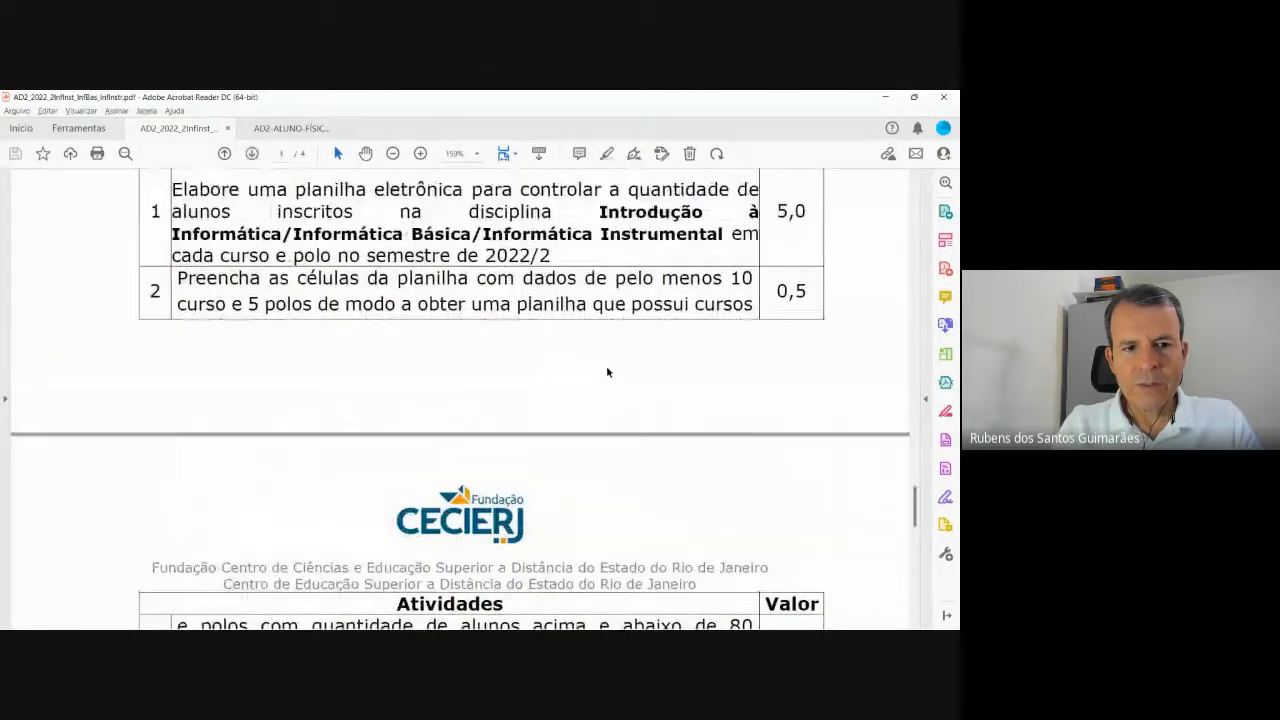
{"action": "scroll", "coordinate": [607, 366], "scroll_direction": "down", "scroll_amount": 5}
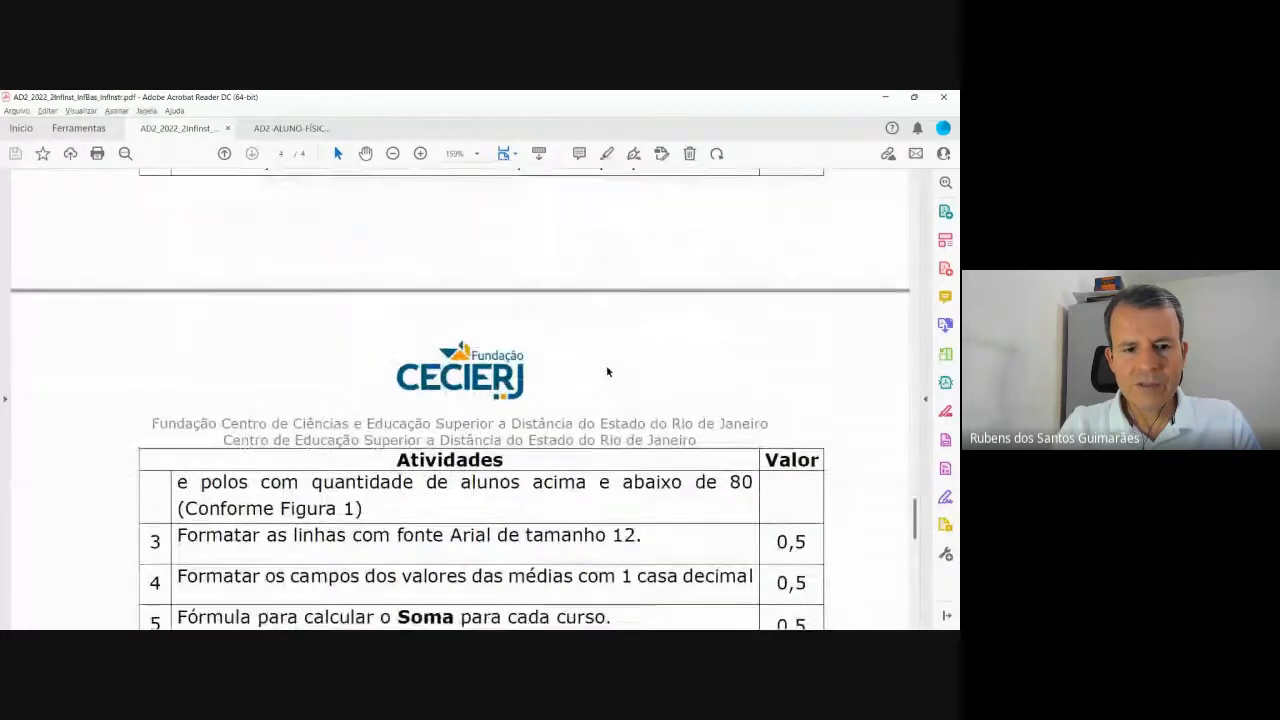
{"action": "scroll", "coordinate": [478, 372], "scroll_direction": "down", "scroll_amount": 3}
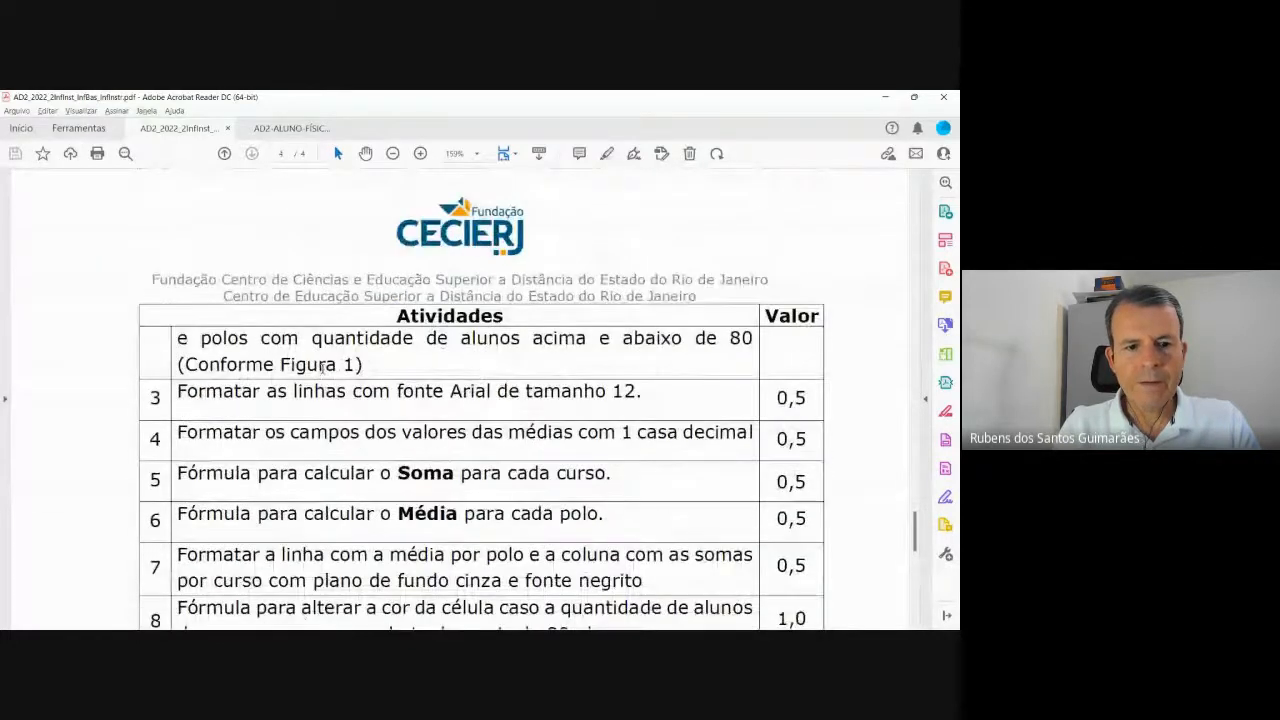
{"action": "scroll", "coordinate": [300, 385], "scroll_direction": "down", "scroll_amount": 3}
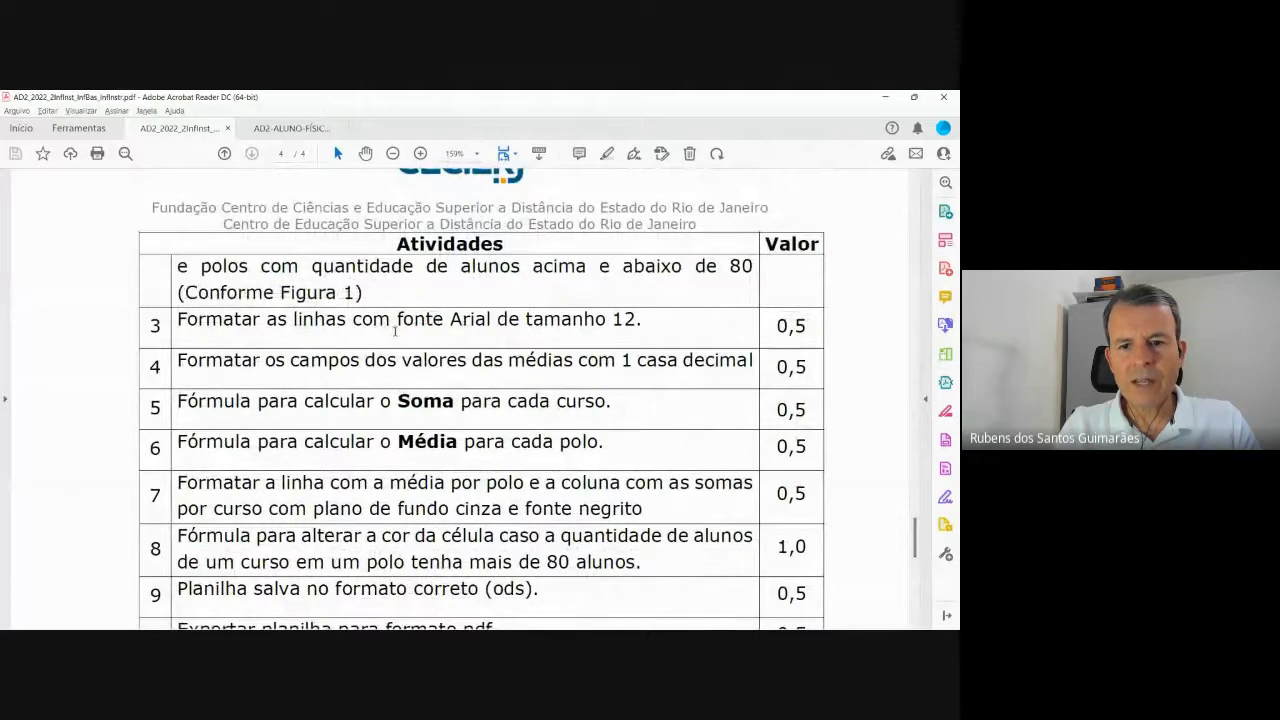
{"action": "key", "text": "alt+Tab"}
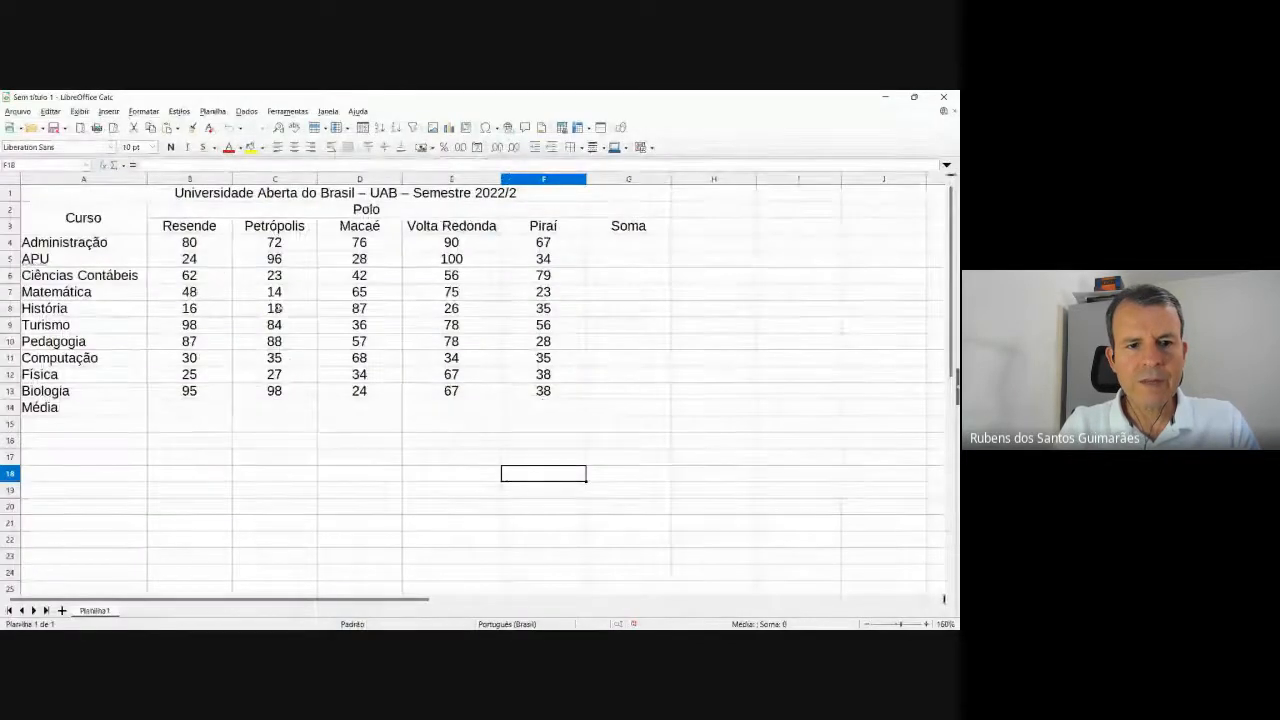
Set the table A1:G14, title through the Média row, in Arial at a larger size.
{"action": "left_click", "coordinate": [76, 199]}
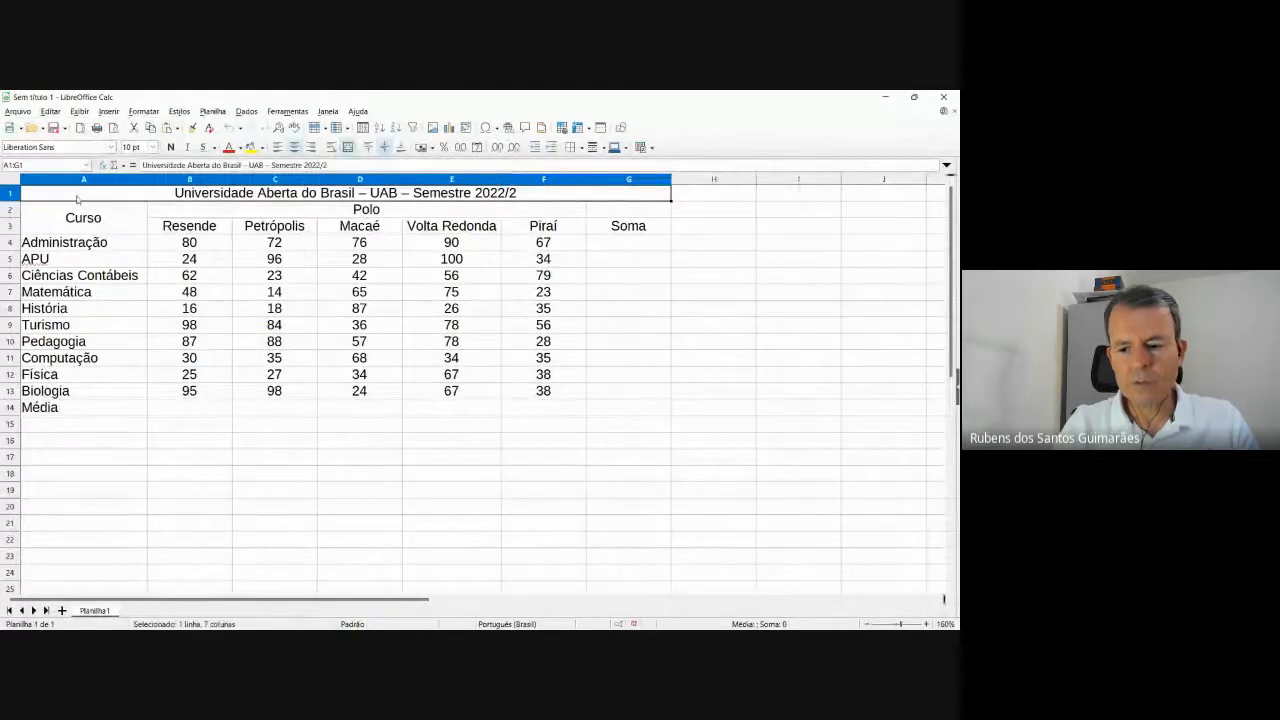
{"action": "key", "text": "shift+Down"}
{"action": "key", "text": "shift+Down"}
{"action": "key", "text": "shift+Down"}
{"action": "key", "text": "shift+Down"}
{"action": "key", "text": "shift+Down"}
{"action": "key", "text": "shift+Down"}
{"action": "key", "text": "shift+Down"}
{"action": "key", "text": "shift+Down"}
{"action": "key", "text": "shift+Down"}
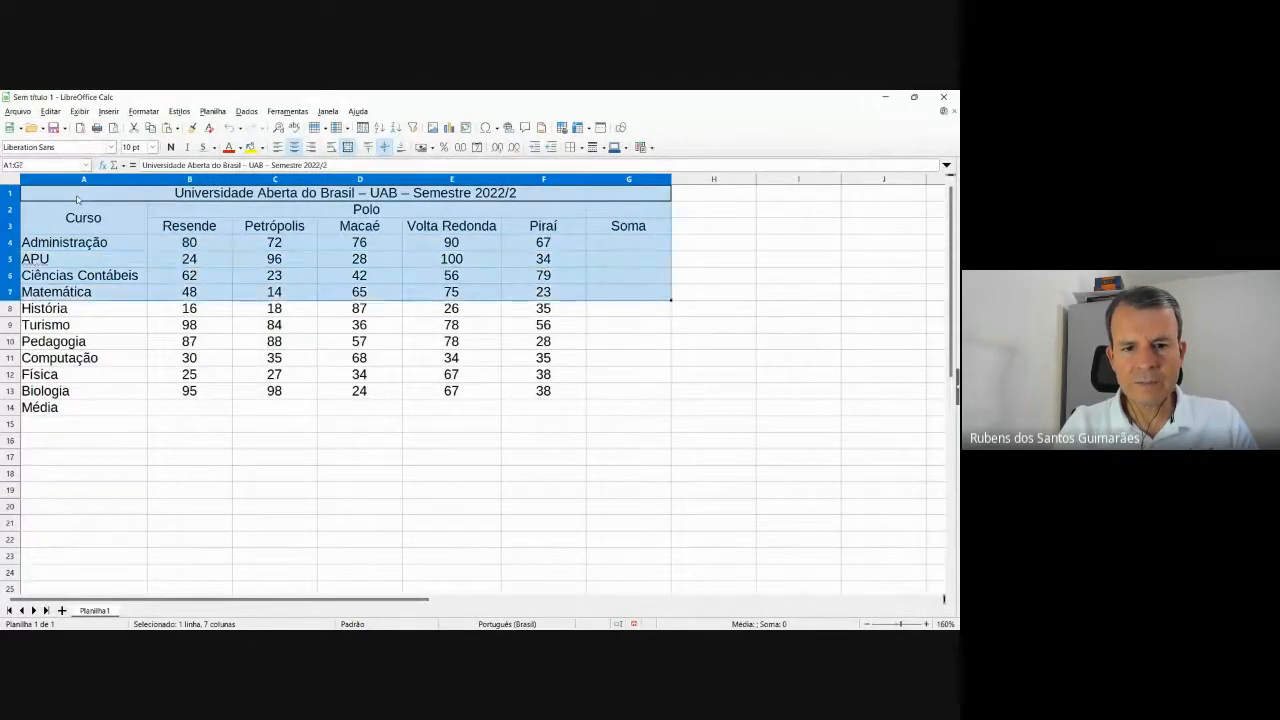
{"action": "key", "text": "shift+Down"}
{"action": "key", "text": "shift+Down"}
{"action": "key", "text": "shift+Down"}
{"action": "key", "text": "shift+Down"}
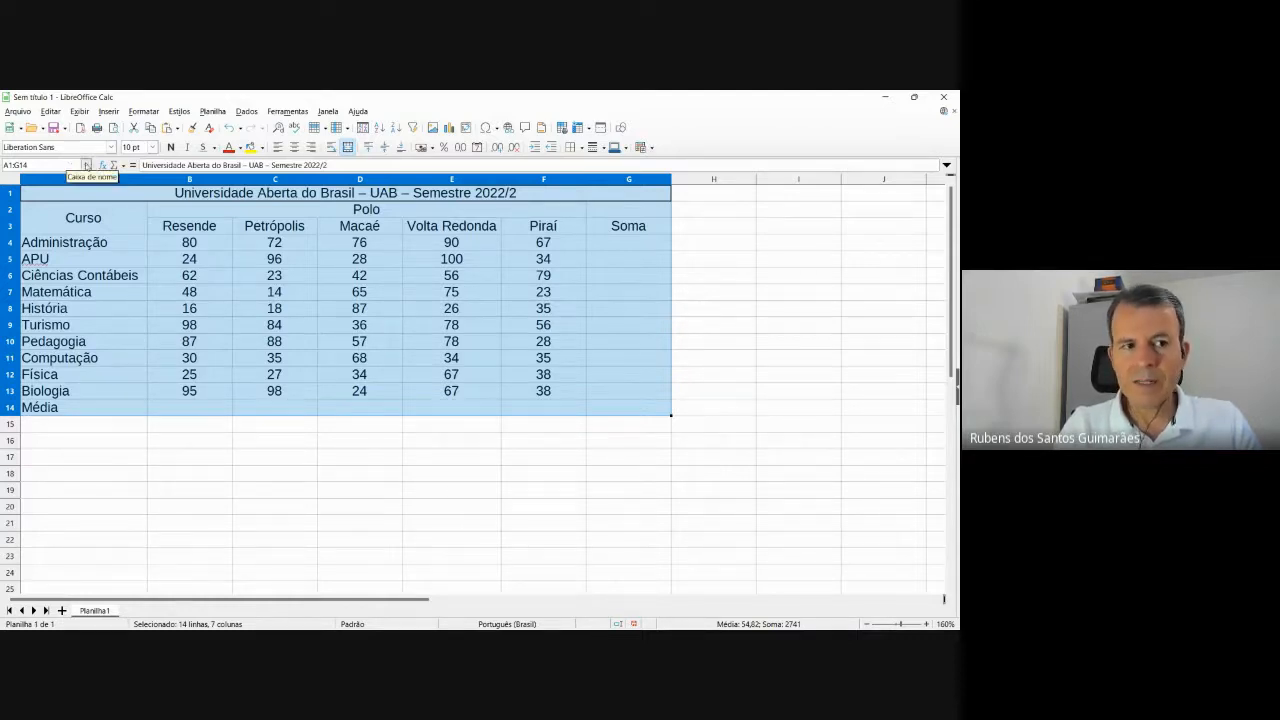
{"action": "left_click", "coordinate": [110, 147]}
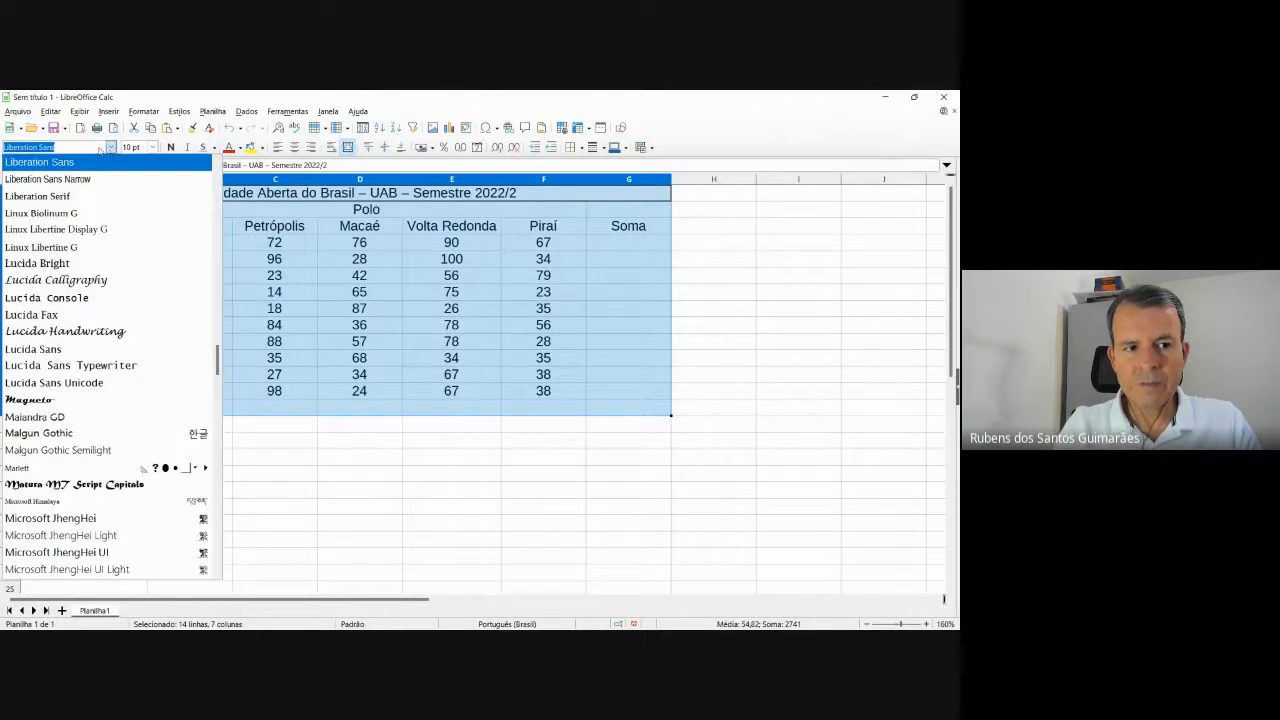
{"action": "type", "text": "Arial"}
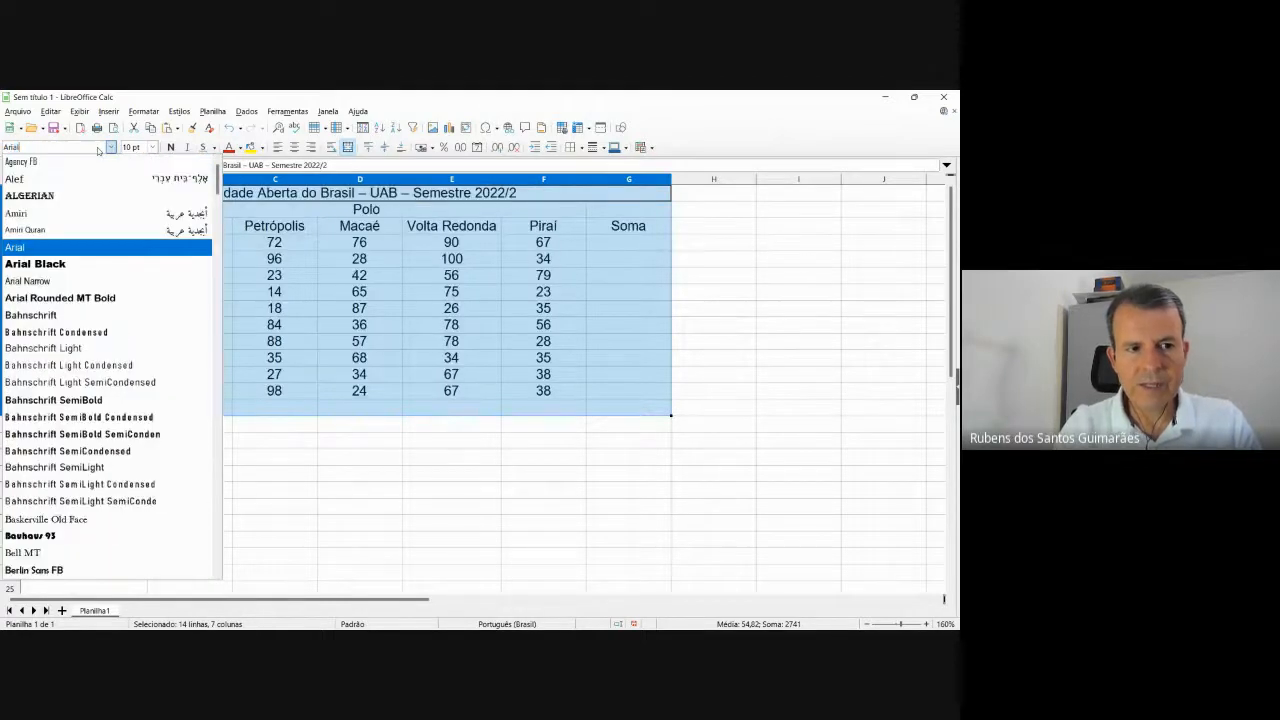
{"action": "left_click", "coordinate": [50, 249]}
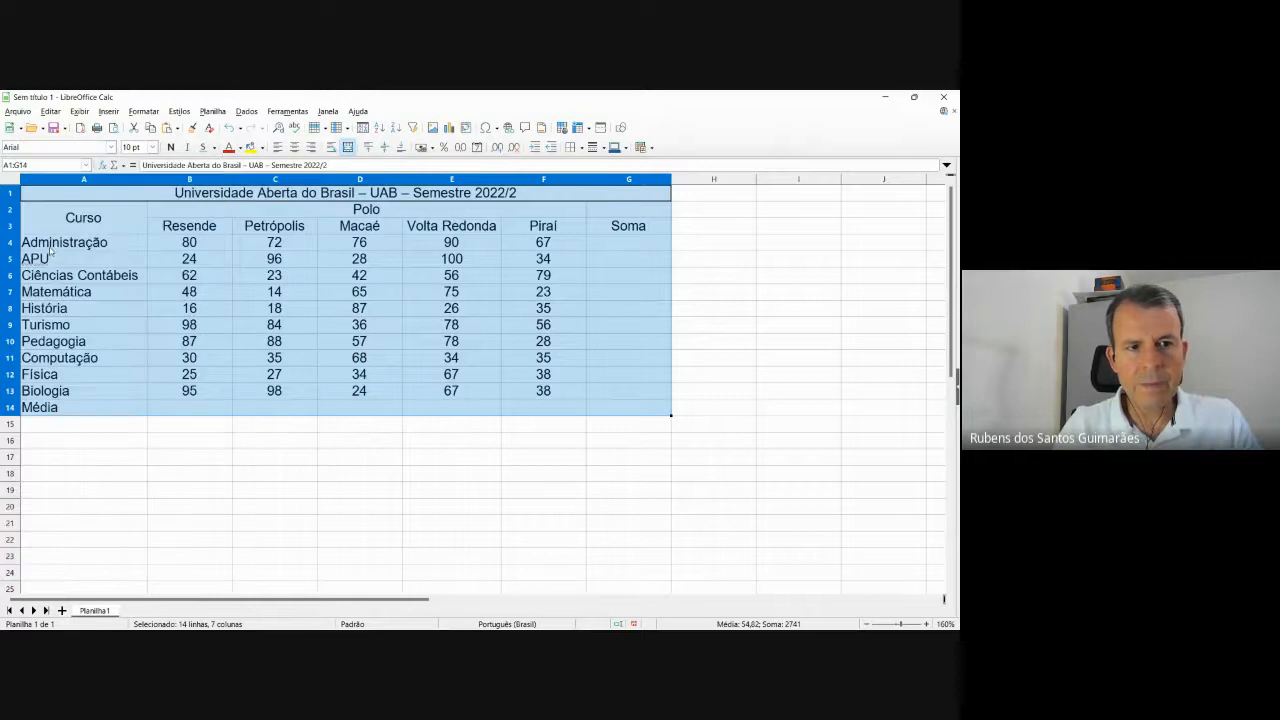
{"action": "key", "text": "alt+Tab"}
{"action": "key", "text": "alt+Tab"}
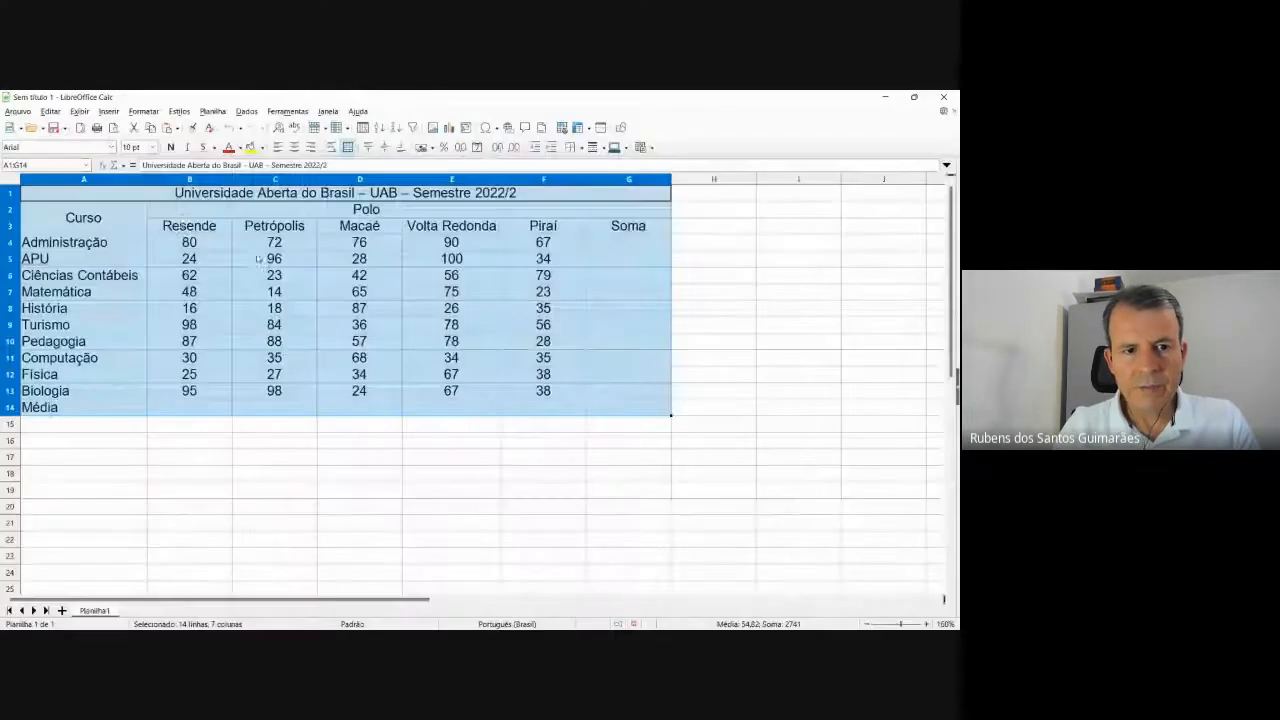
{"action": "left_click", "coordinate": [152, 147]}
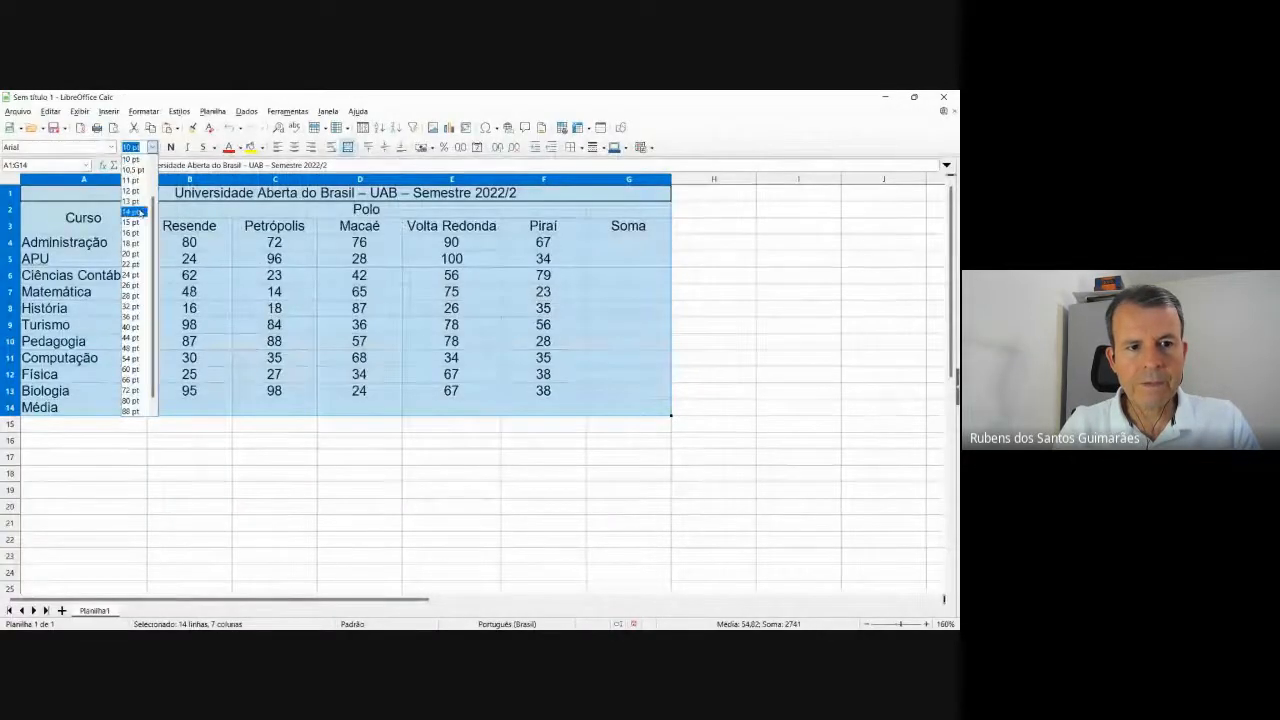
{"action": "left_click", "coordinate": [140, 212]}
{"action": "left_click", "coordinate": [274, 532]}
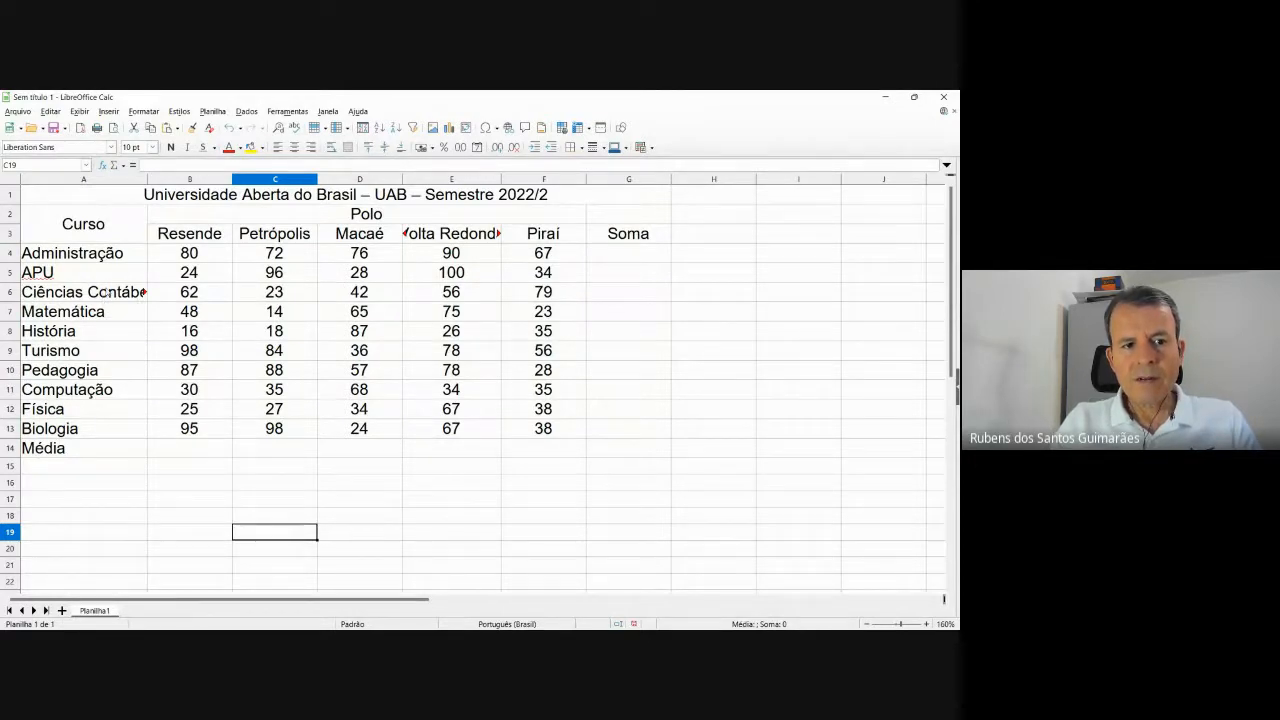
Autofit columns A to G so contents like 'Volta Redonda' fit, then return to the PDF.
{"action": "double_click", "coordinate": [146, 178]}
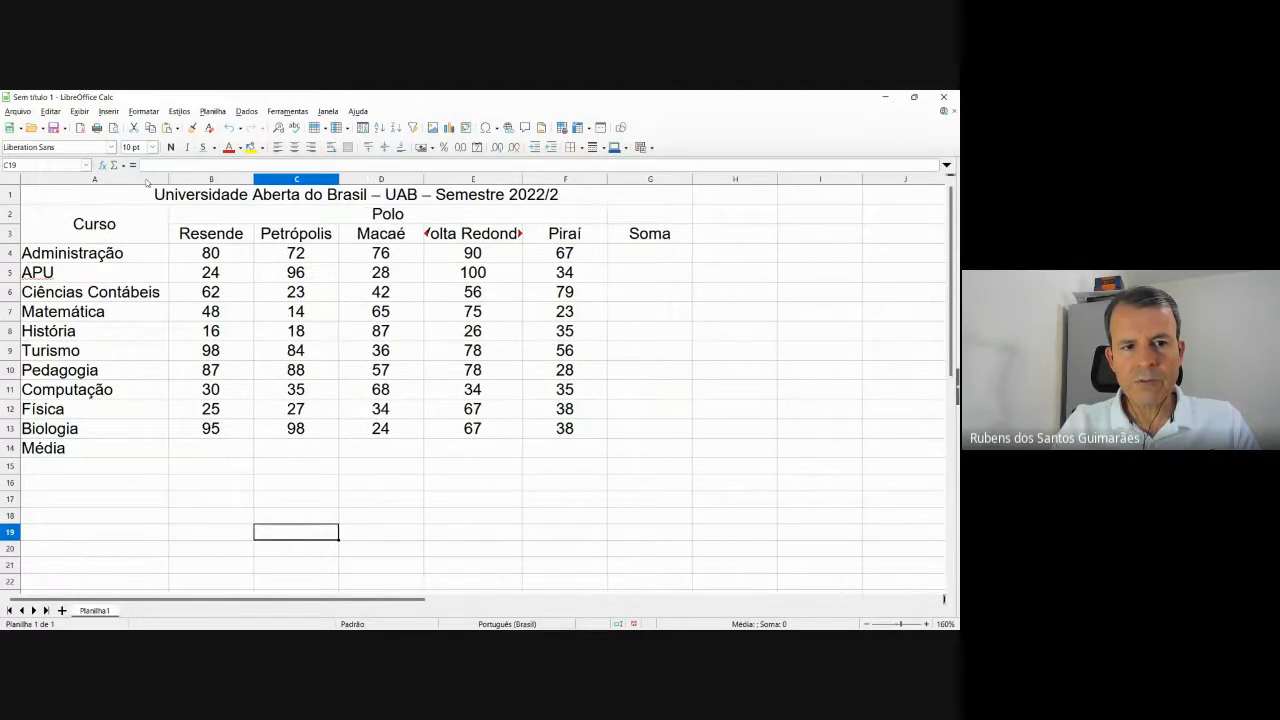
{"action": "double_click", "coordinate": [254, 181]}
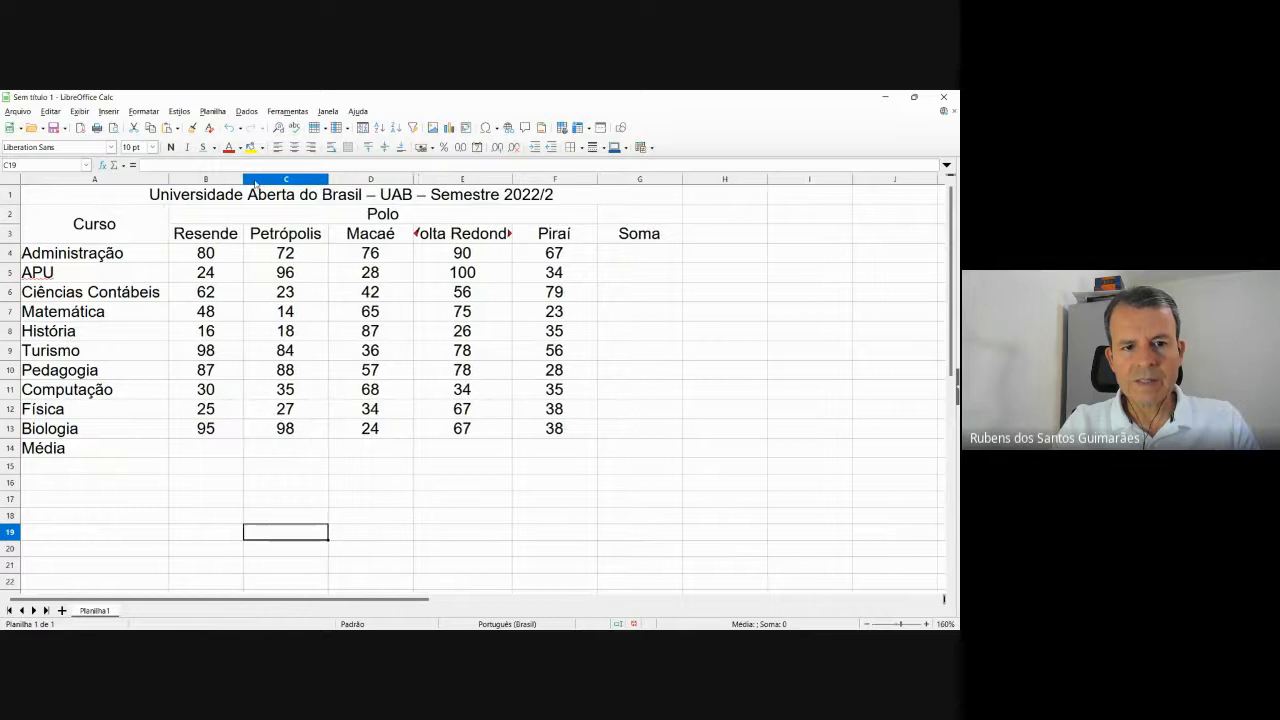
{"action": "double_click", "coordinate": [329, 179]}
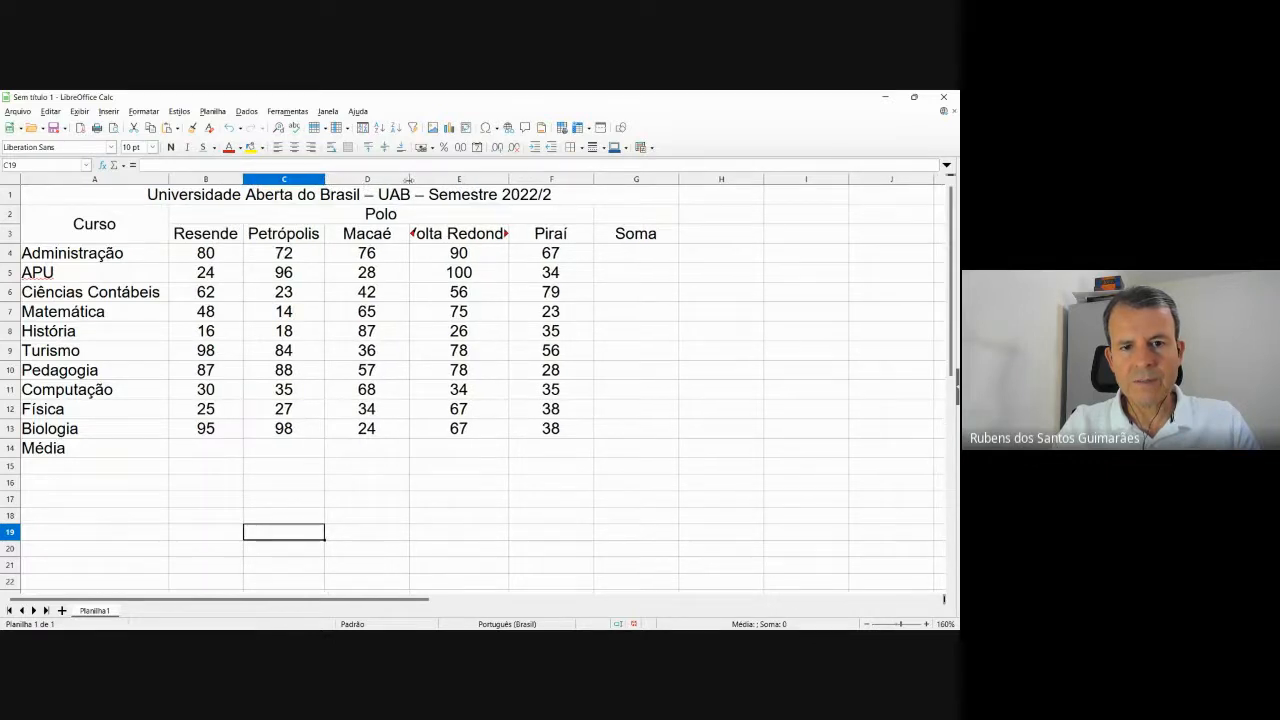
{"action": "double_click", "coordinate": [409, 181]}
{"action": "double_click", "coordinate": [482, 179]}
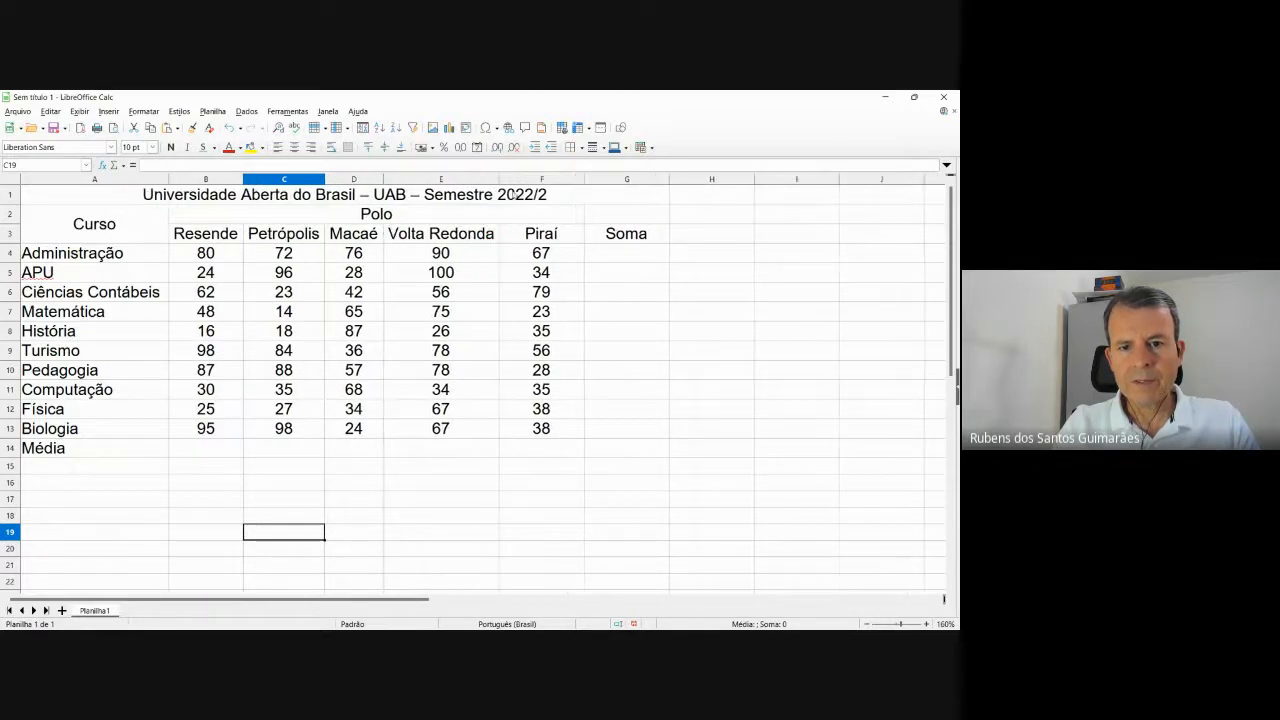
{"action": "double_click", "coordinate": [584, 179]}
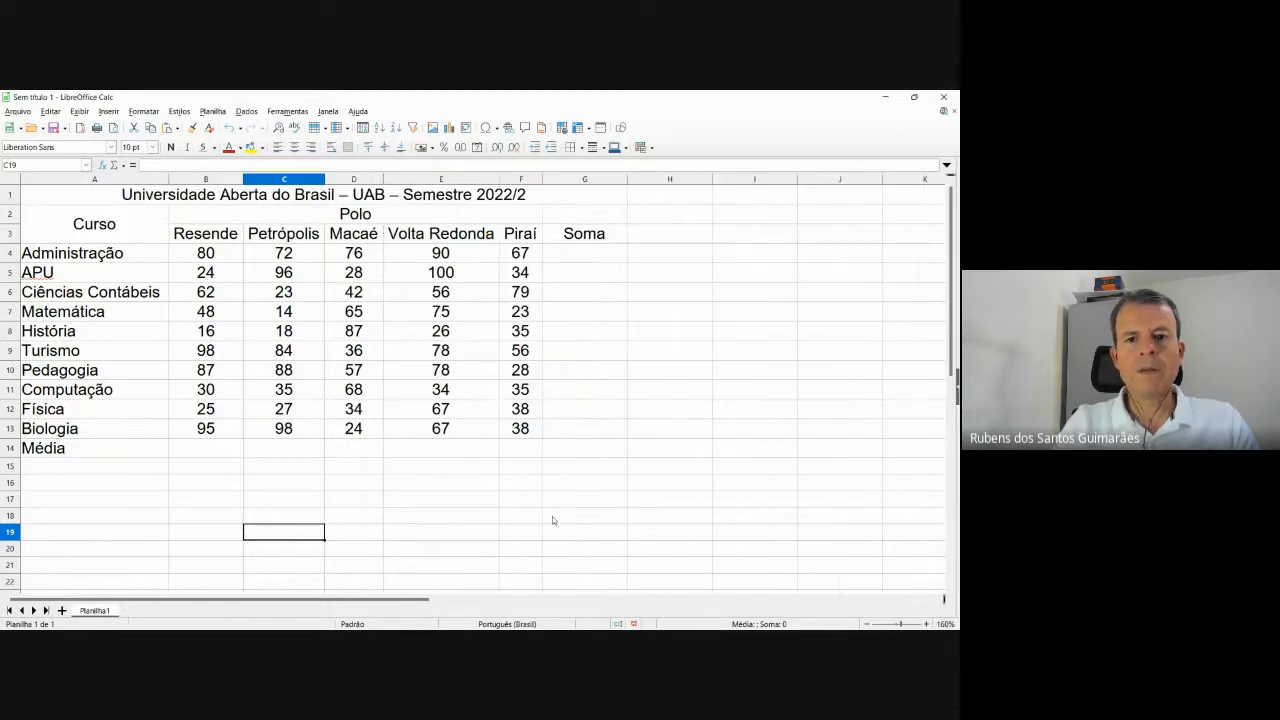
{"action": "double_click", "coordinate": [627, 179]}
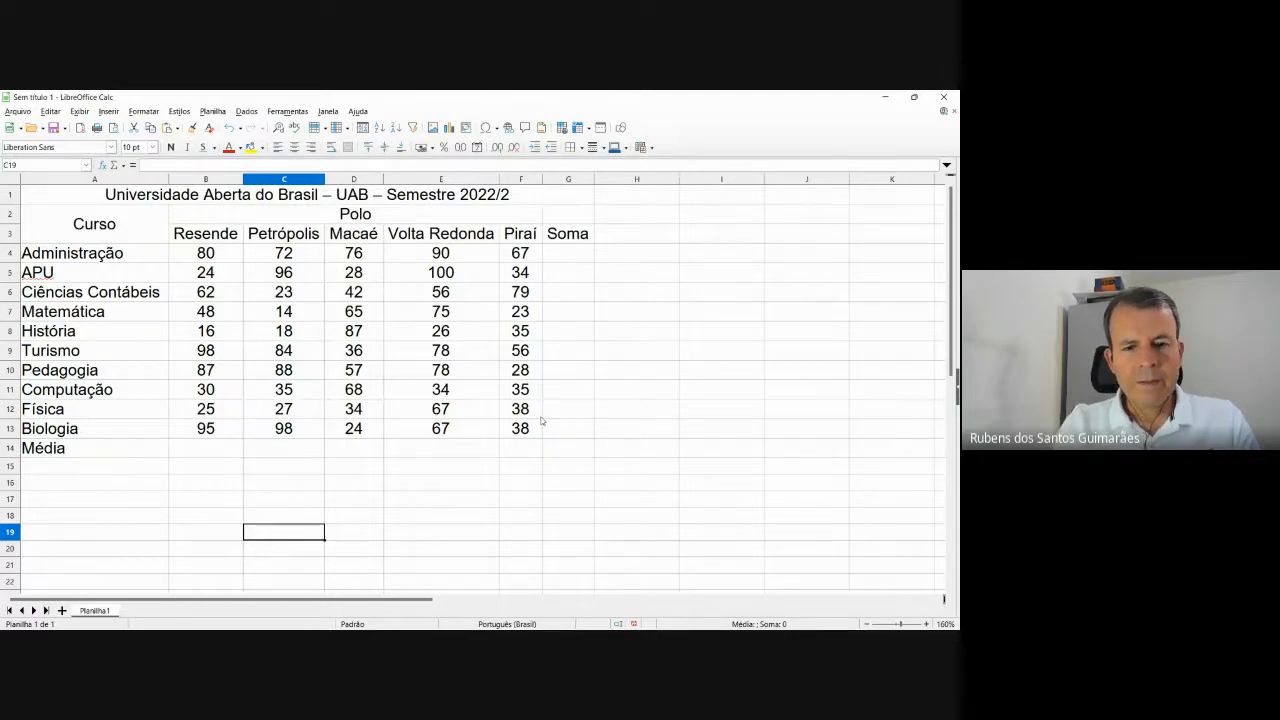
{"action": "key", "text": "alt+Tab"}
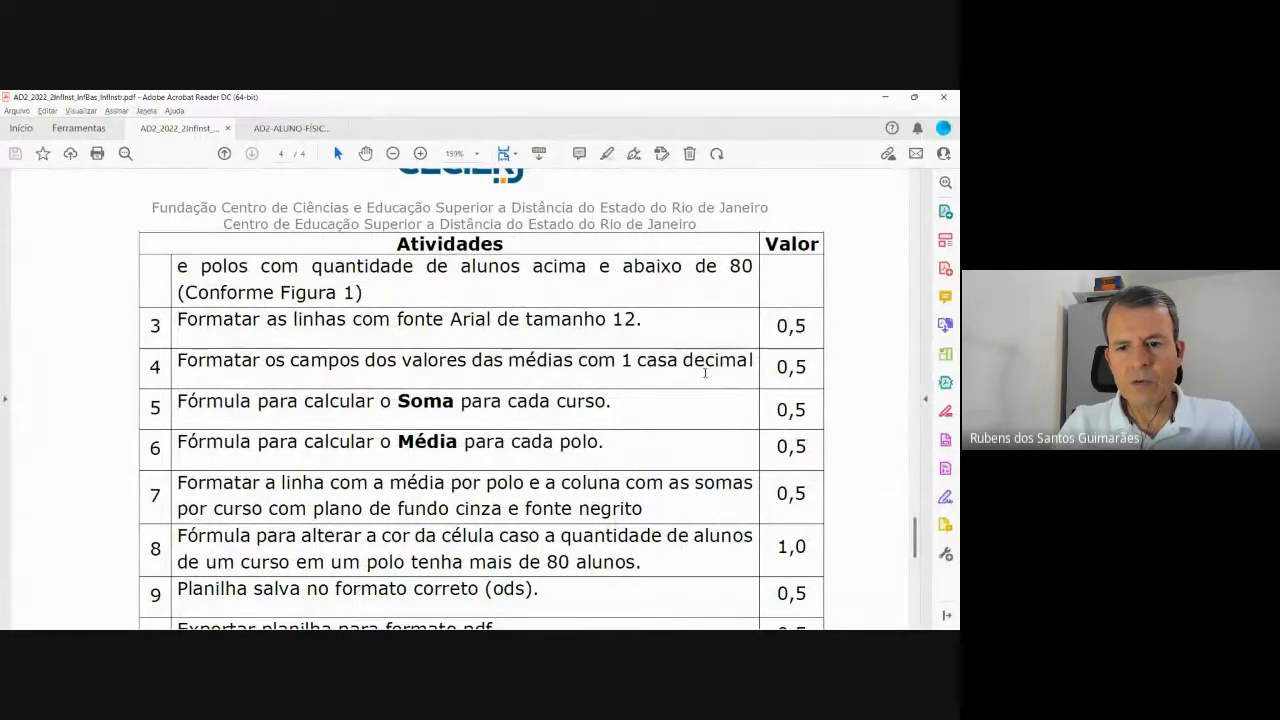
Give the Média cells B14:F14 a number format with 1 decimal place.
{"action": "key", "text": "alt+Tab"}
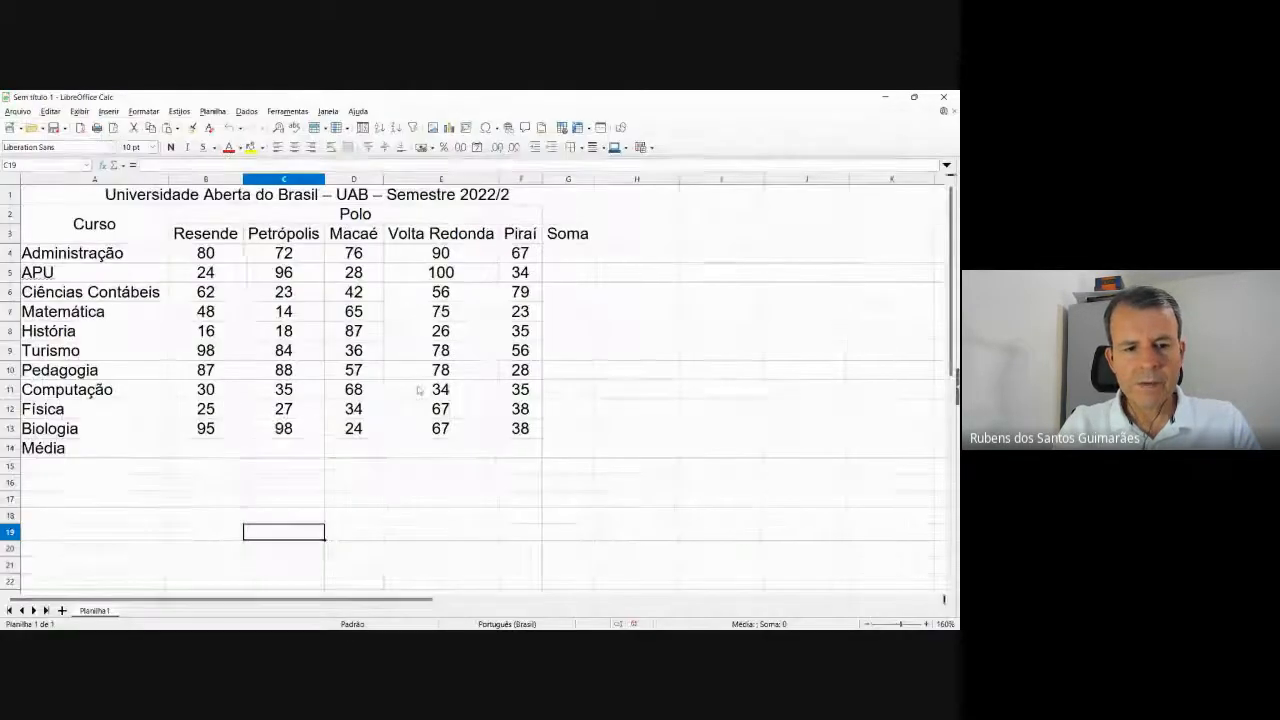
{"action": "left_click", "coordinate": [196, 450]}
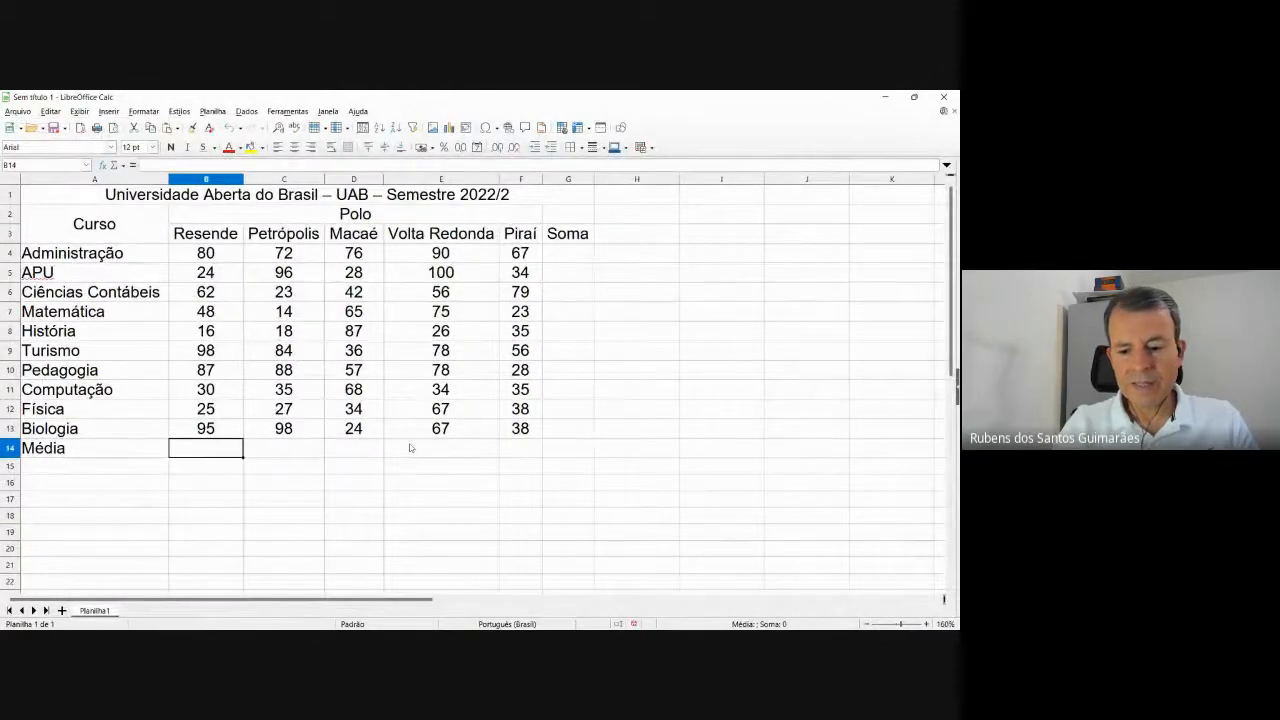
{"action": "key", "text": "shift+Right"}
{"action": "key", "text": "shift+Right"}
{"action": "key", "text": "shift+Right"}
{"action": "key", "text": "shift+Right"}
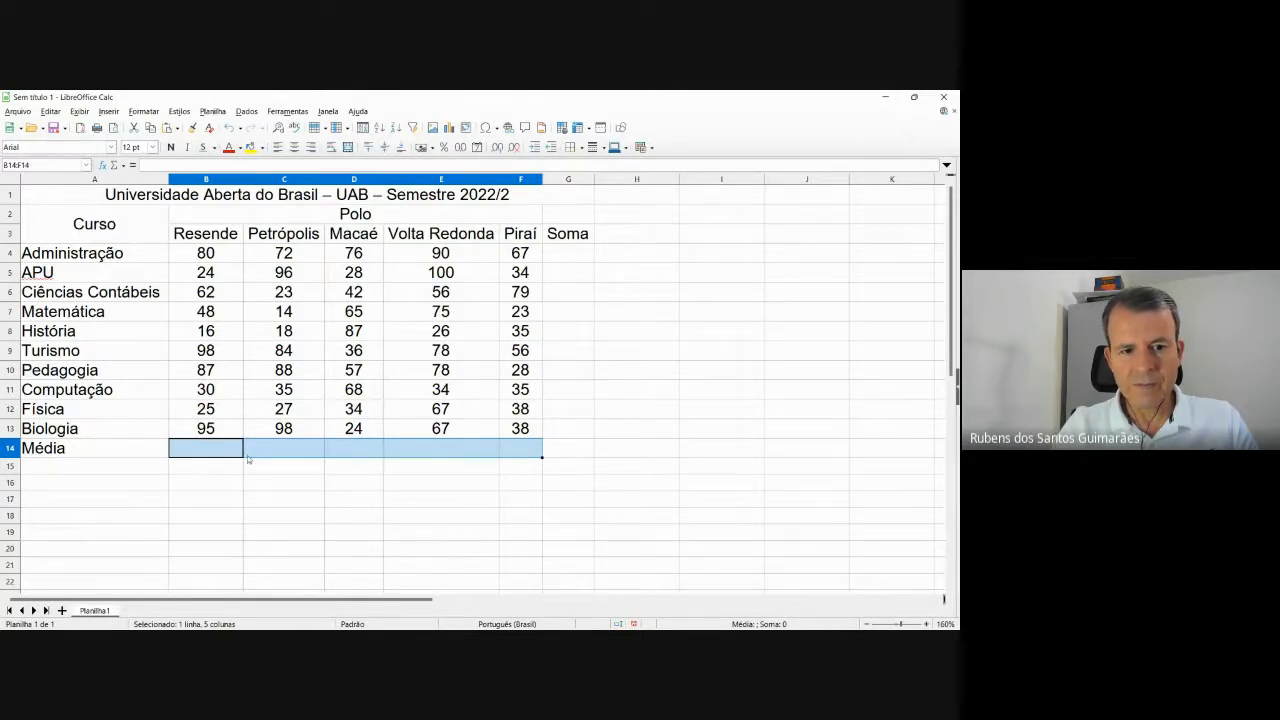
{"action": "right_click", "coordinate": [278, 451]}
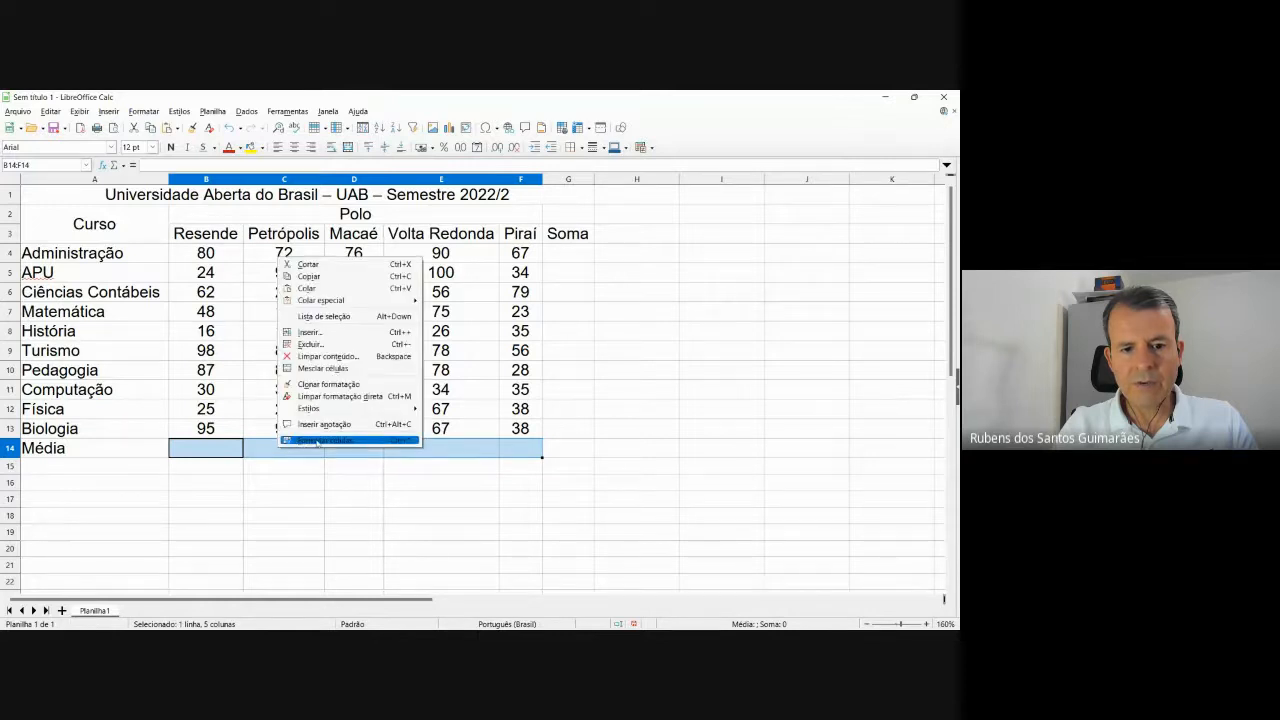
{"action": "left_click", "coordinate": [305, 440]}
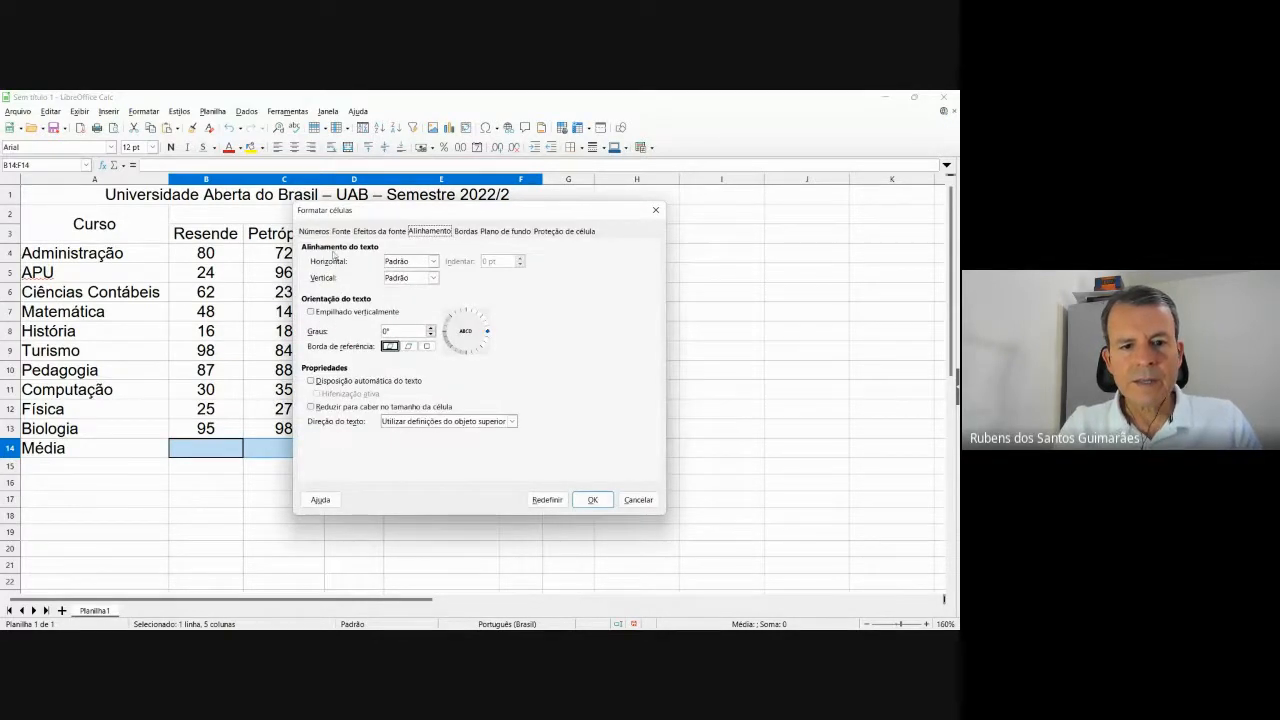
{"action": "left_click", "coordinate": [314, 232]}
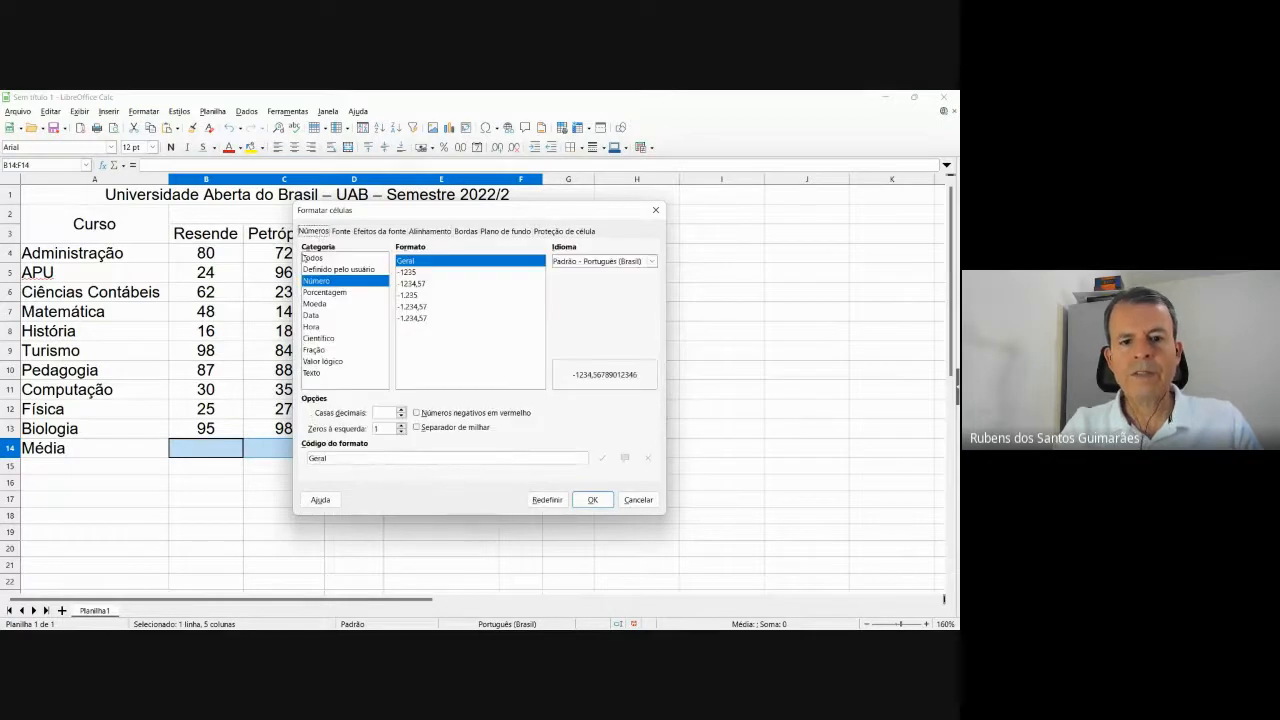
{"action": "left_click", "coordinate": [401, 409]}
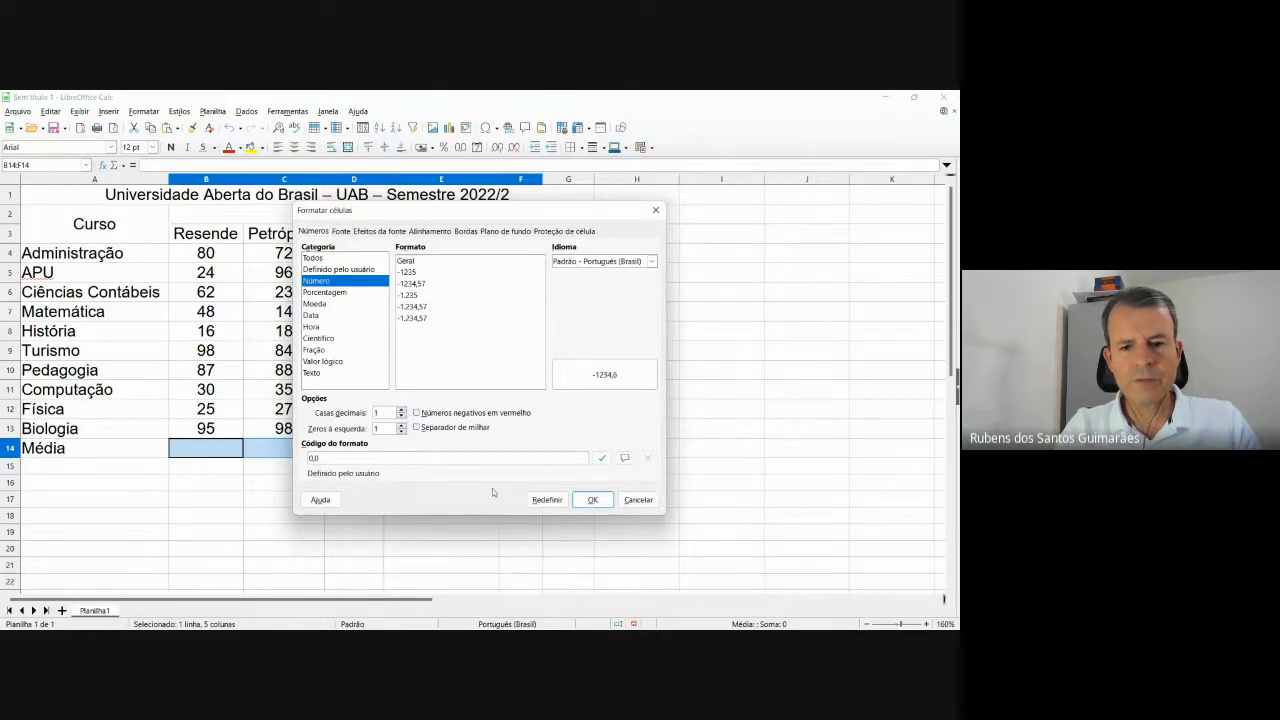
{"action": "left_click", "coordinate": [592, 500]}
{"action": "left_click", "coordinate": [512, 539]}
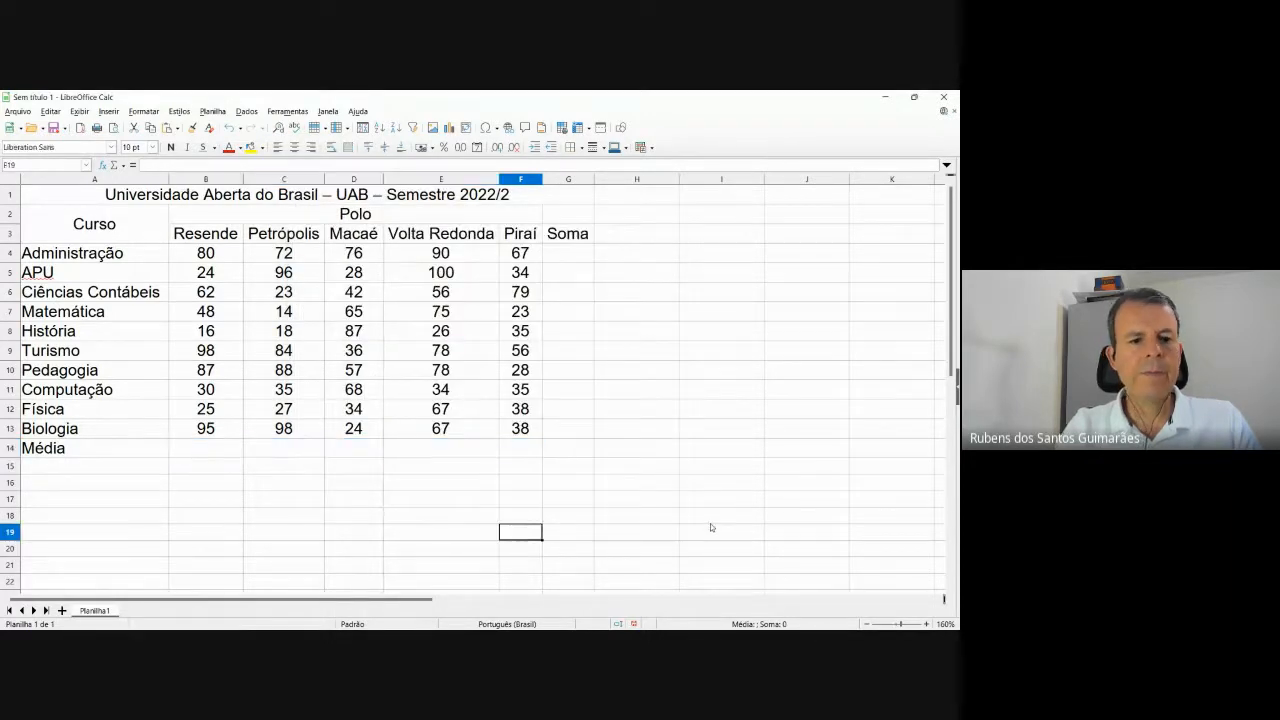
{"action": "left_click", "coordinate": [229, 450]}
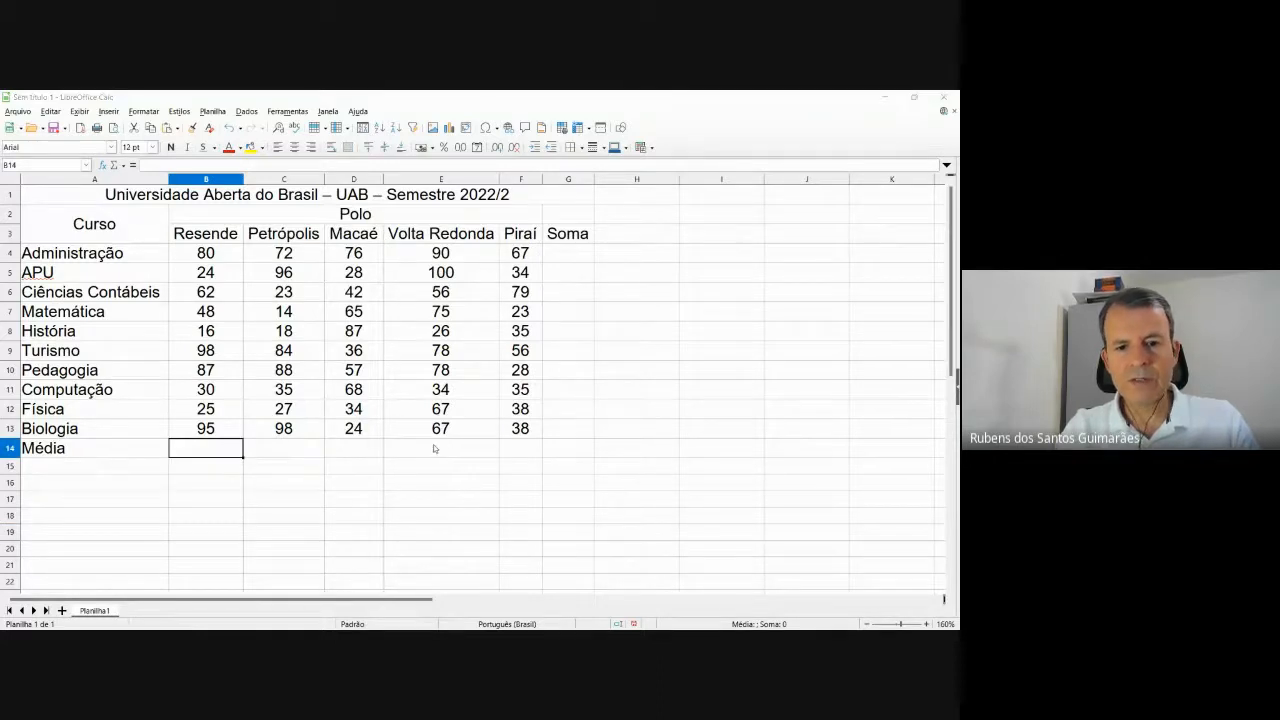
{"action": "key", "text": "alt+Tab"}
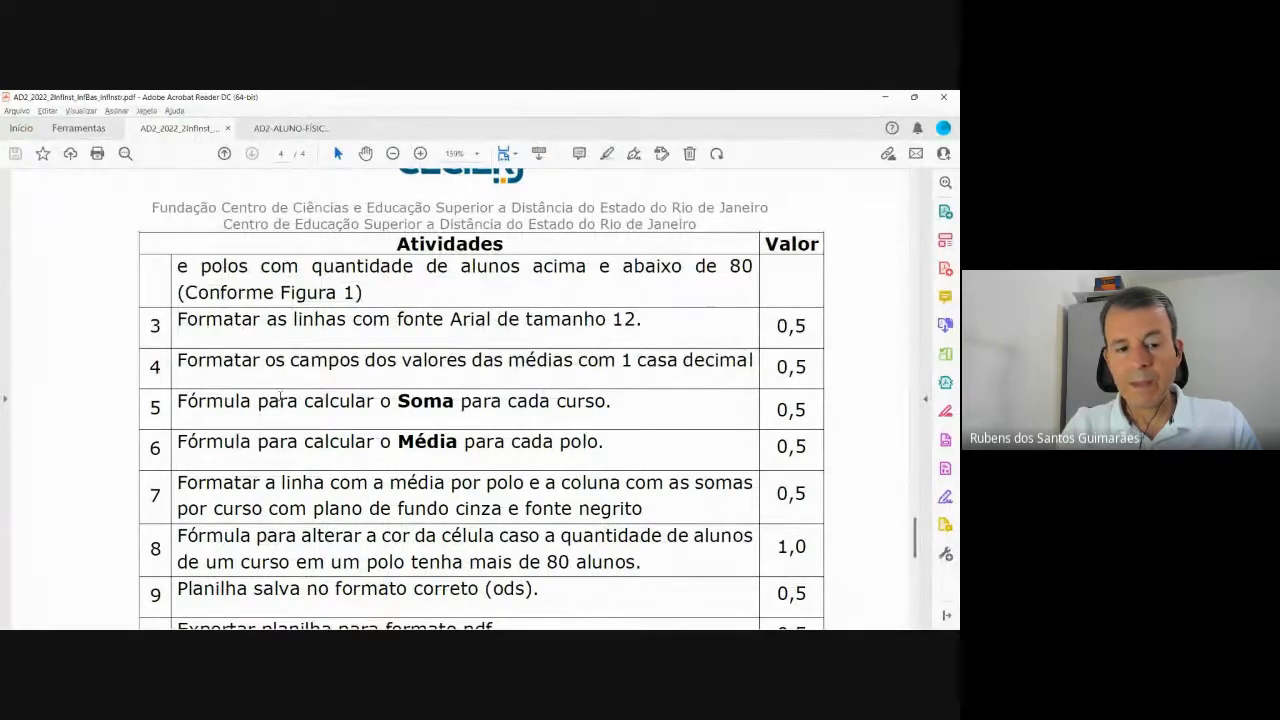
{"action": "scroll", "coordinate": [393, 404], "scroll_direction": "down", "scroll_amount": 1}
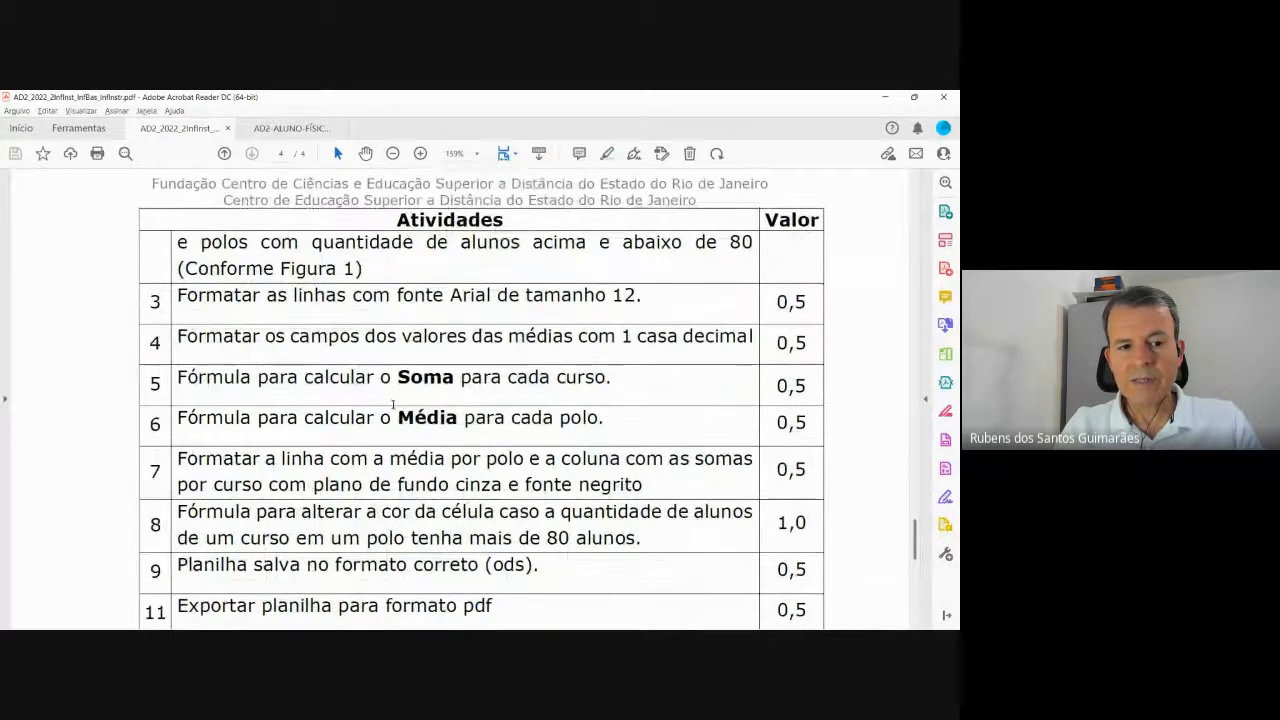
{"action": "scroll", "coordinate": [370, 395], "scroll_direction": "down", "scroll_amount": 1}
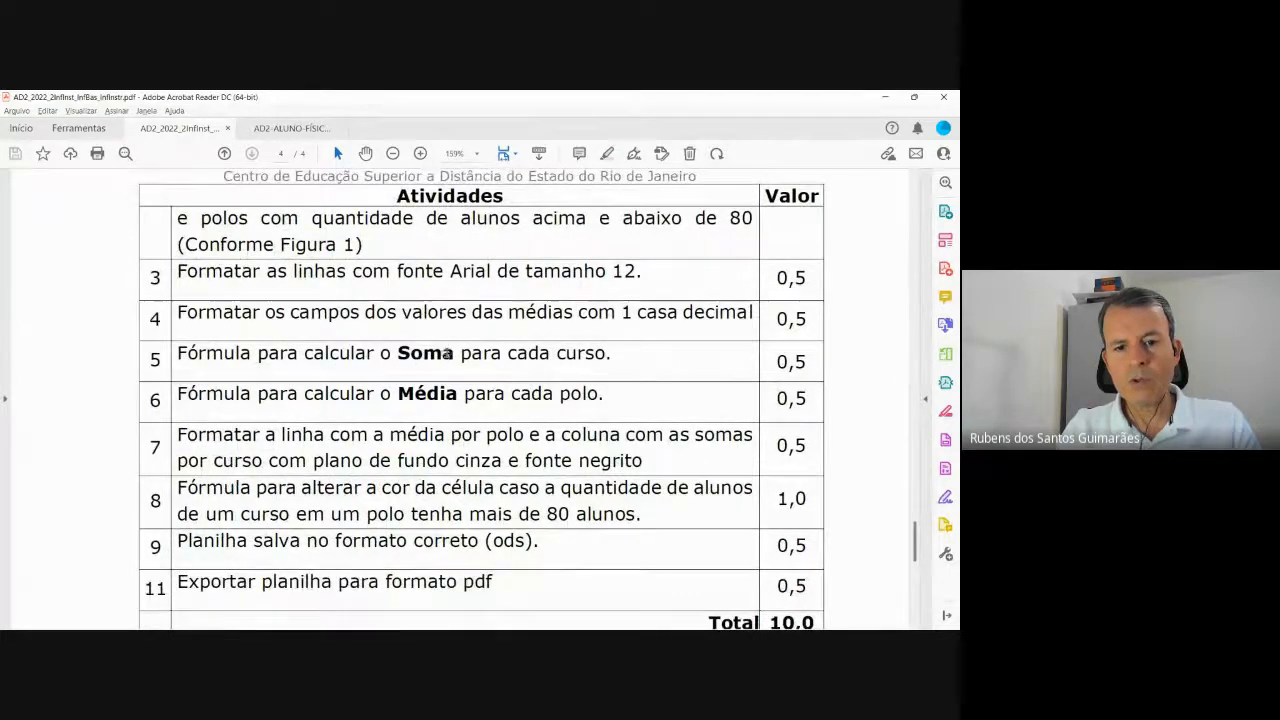
{"action": "key", "text": "alt+Tab"}
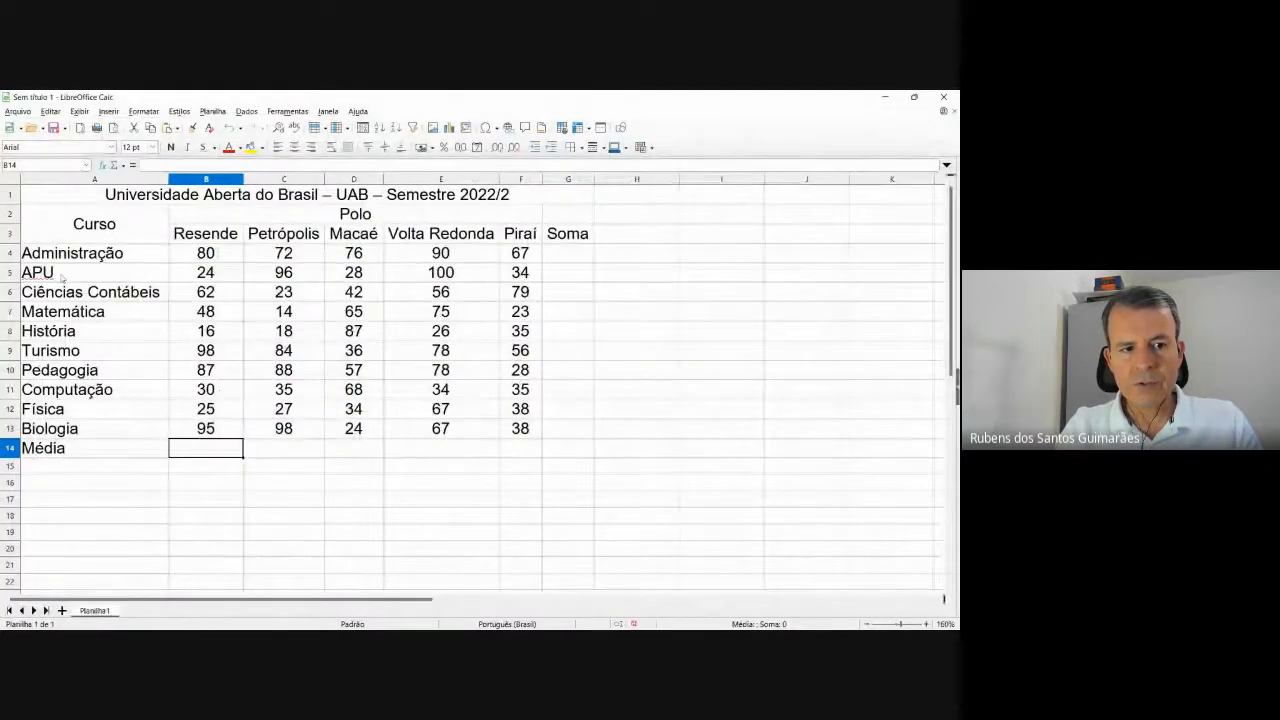
Enter the formula =B4+C4+D4+E4+F4 in Administração's Soma cell G4.
{"action": "left_click", "coordinate": [567, 257]}
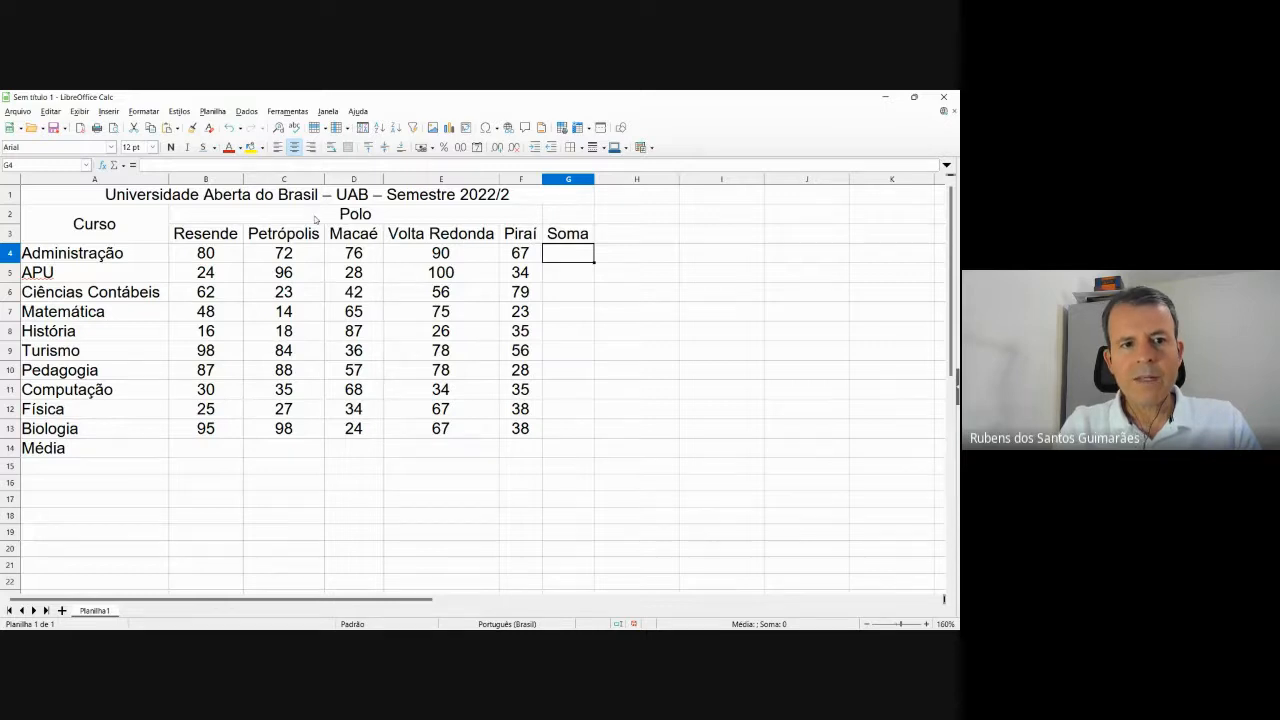
{"action": "left_click", "coordinate": [213, 166]}
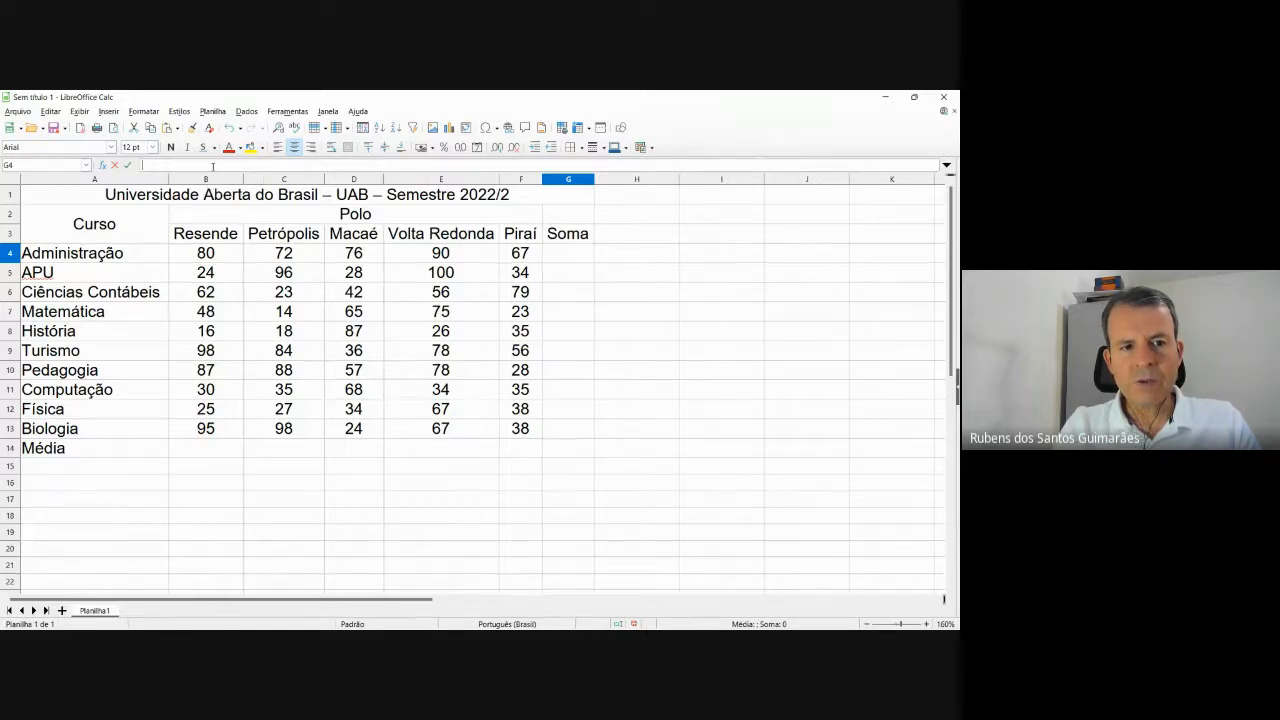
{"action": "type", "text": "="}
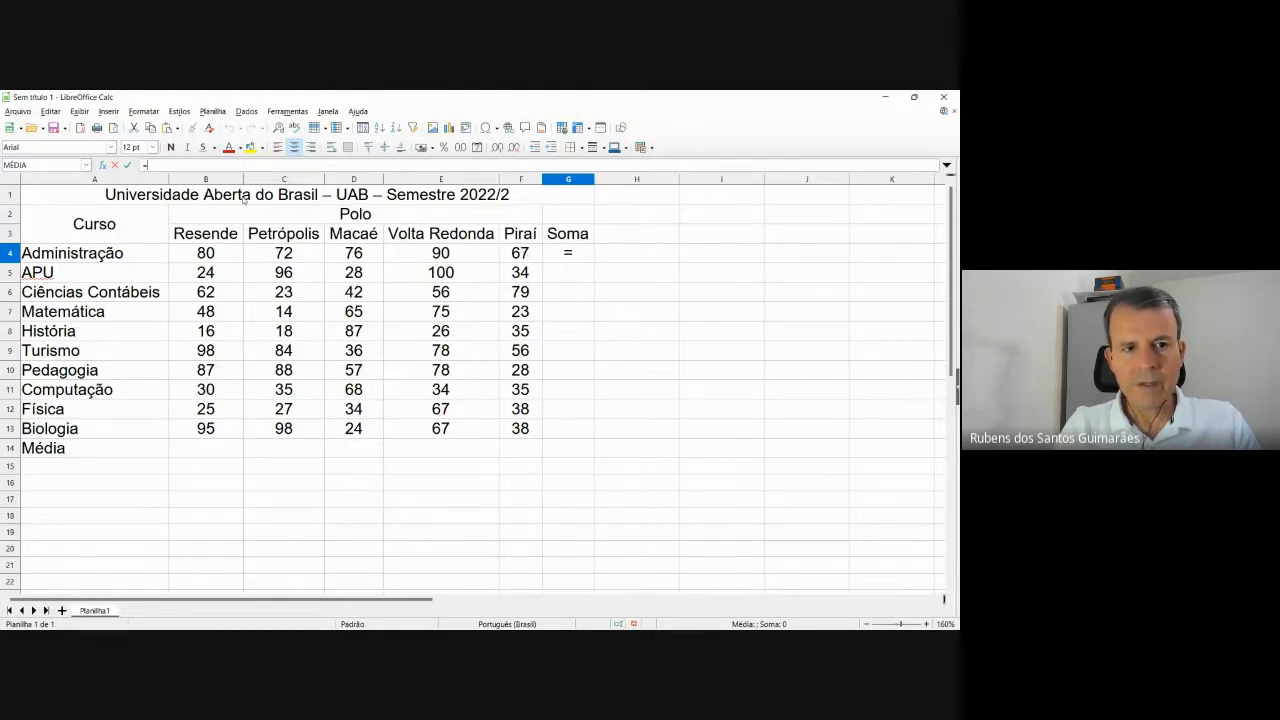
{"action": "type", "text": "b"}
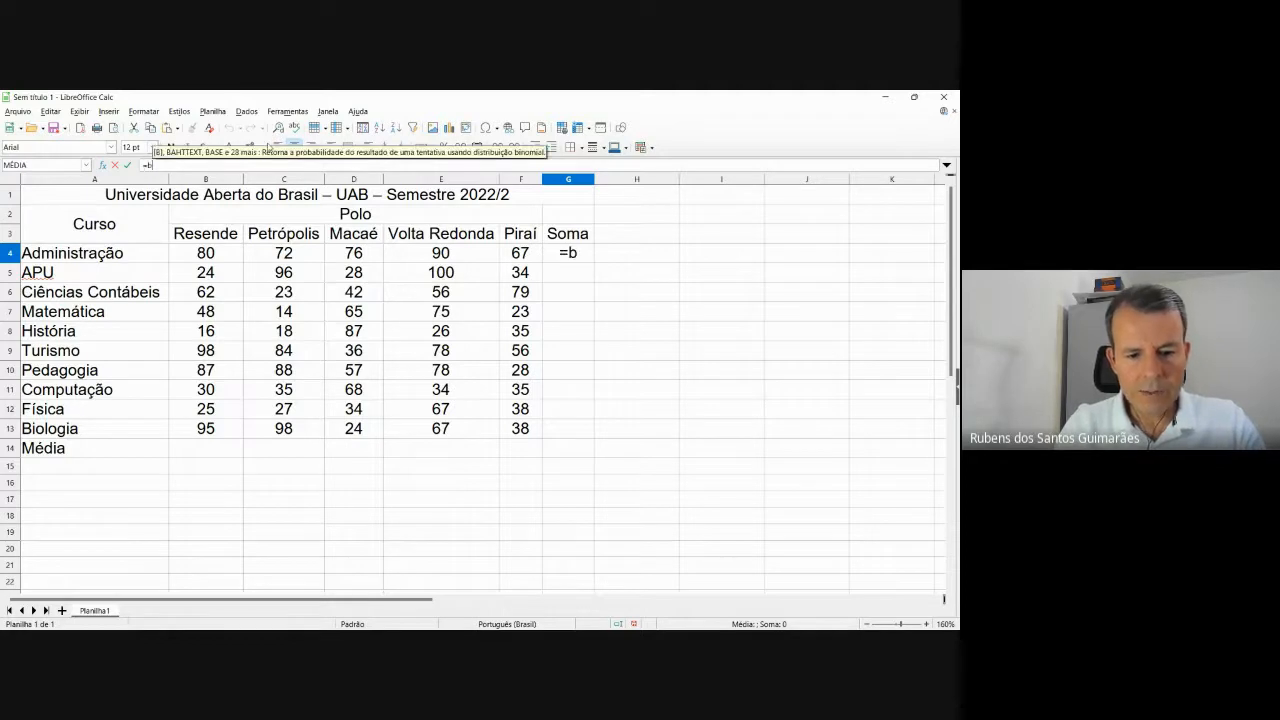
{"action": "type", "text": "4+c"}
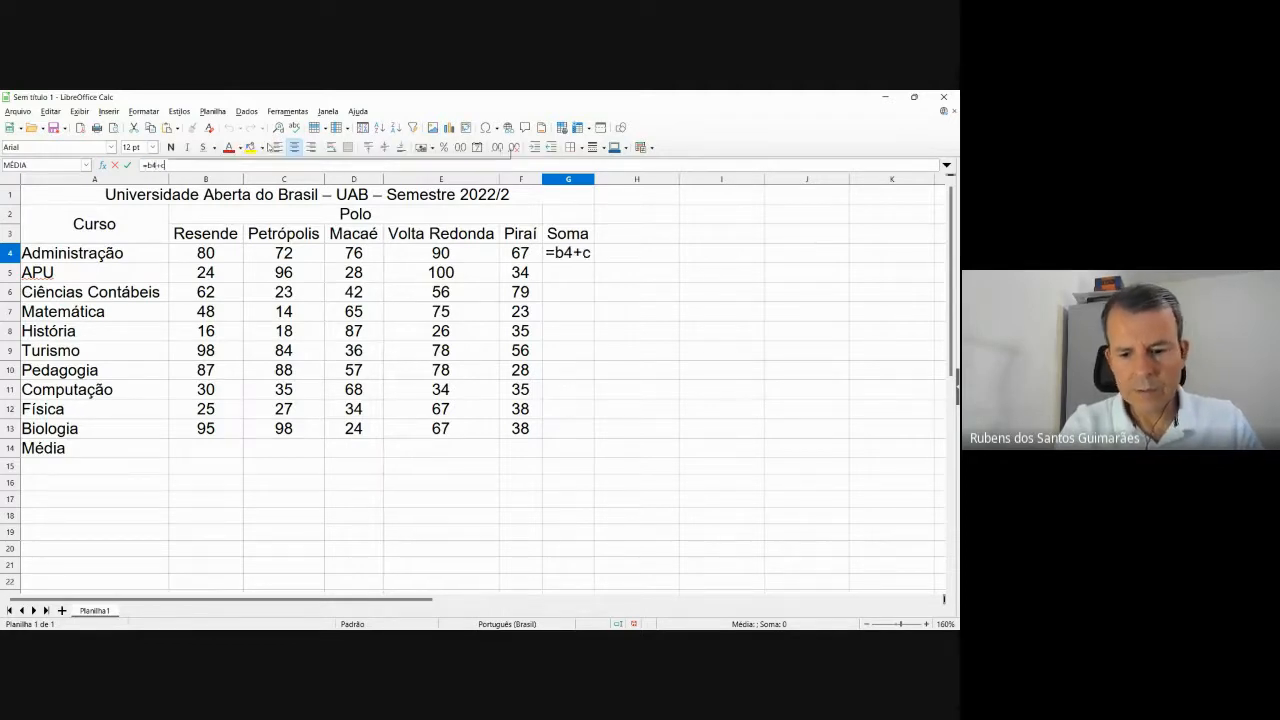
{"action": "type", "text": "4+d4"}
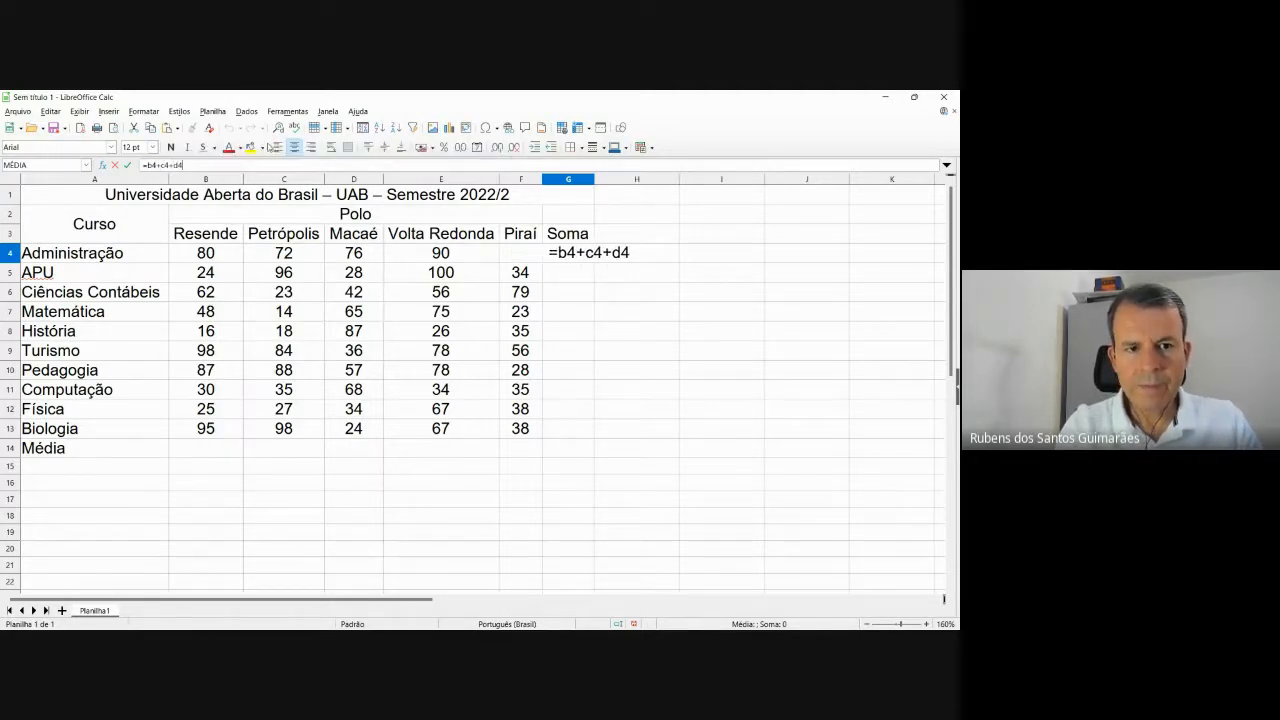
{"action": "type", "text": "+e"}
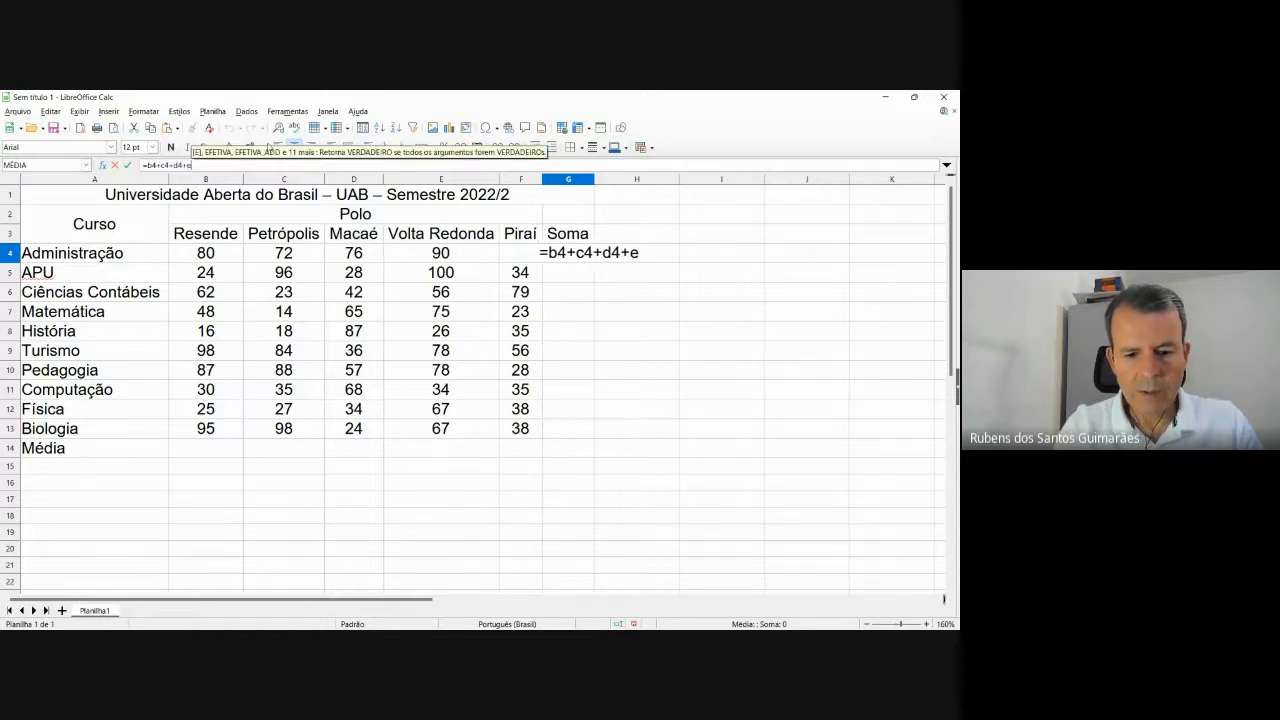
{"action": "type", "text": "4+f4"}
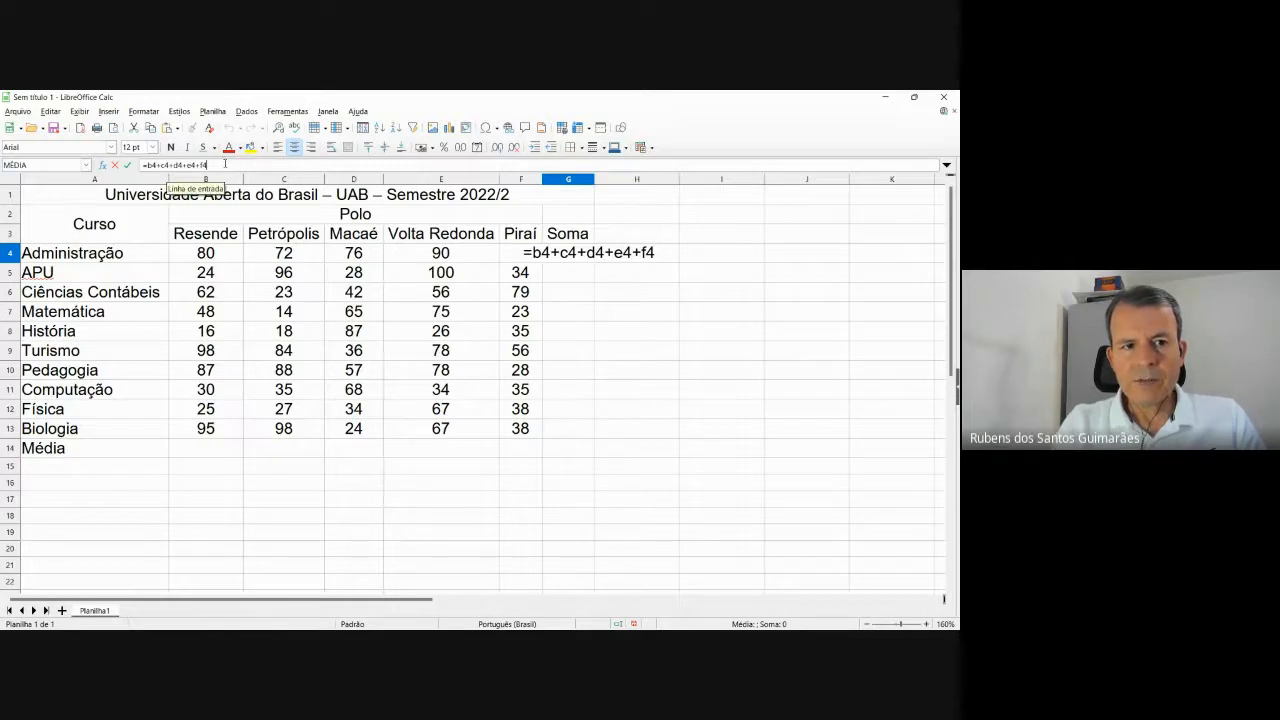
{"action": "key", "text": "Return"}
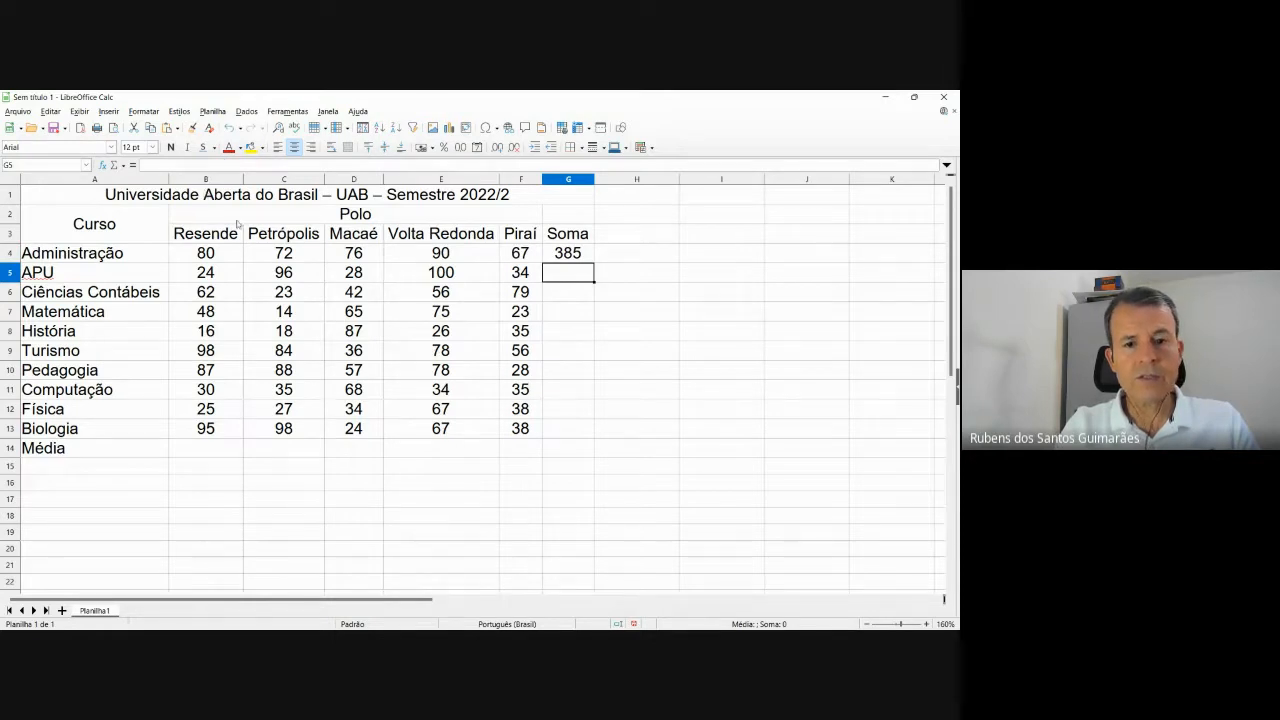
Delete G4's addition formula, leaving it empty, and launch the Function Wizard for it.
{"action": "left_click", "coordinate": [576, 254]}
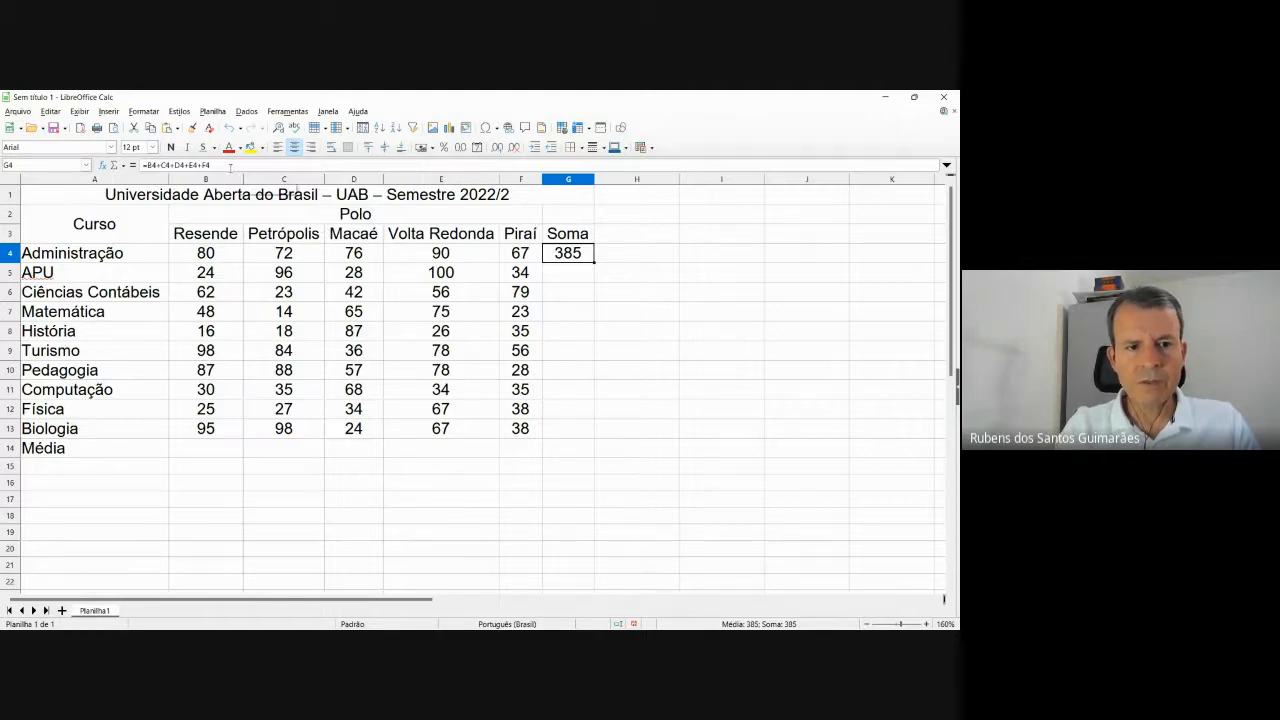
{"action": "left_click_drag", "start_coordinate": [210, 165], "coordinate": [124, 178]}
{"action": "left_click", "coordinate": [127, 165]}
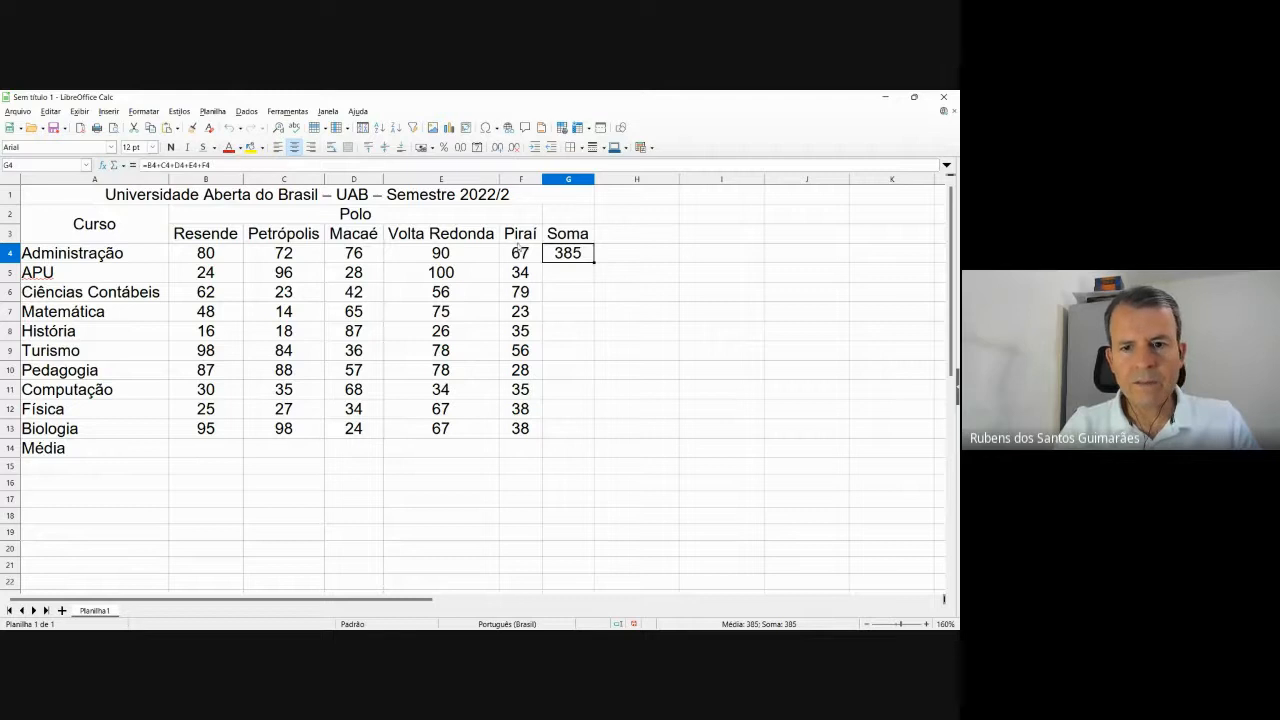
{"action": "left_click", "coordinate": [210, 165]}
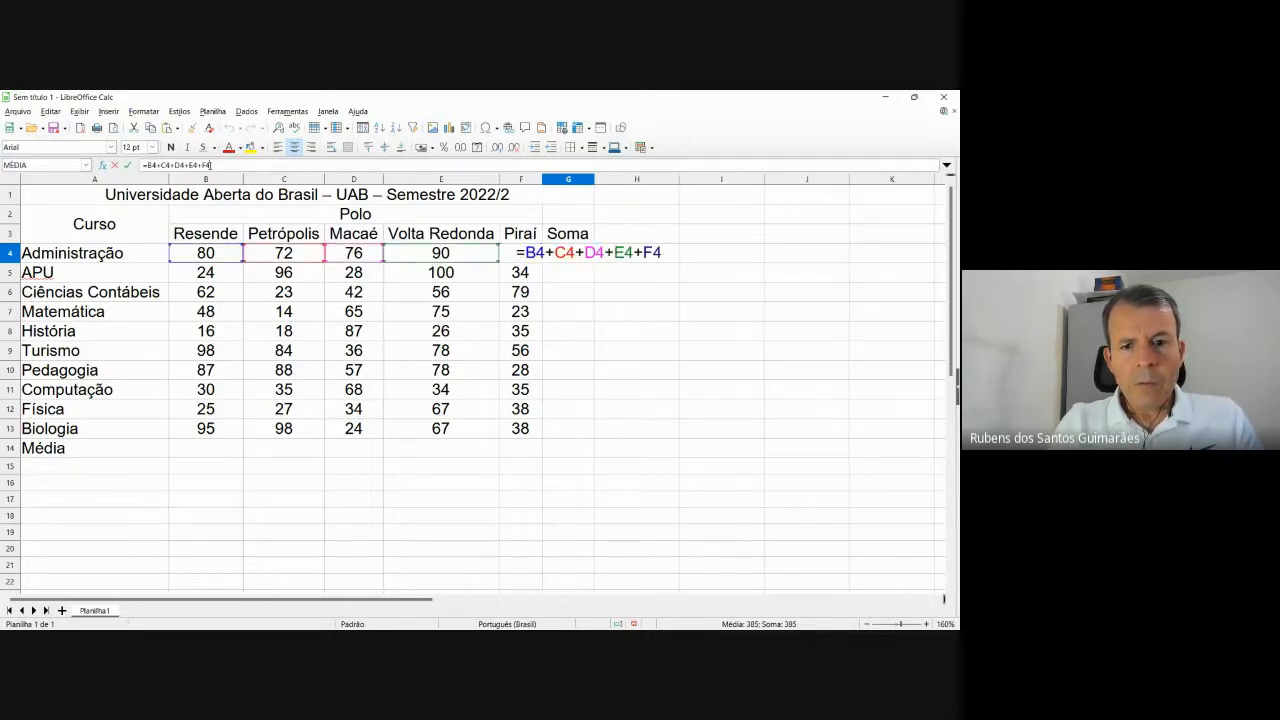
{"action": "key", "text": "BackSpace"}
{"action": "key", "text": "BackSpace"}
{"action": "key", "text": "BackSpace"}
{"action": "key", "text": "BackSpace"}
{"action": "key", "text": "BackSpace"}
{"action": "key", "text": "BackSpace"}
{"action": "key", "text": "BackSpace"}
{"action": "key", "text": "BackSpace"}
{"action": "key", "text": "BackSpace"}
{"action": "key", "text": "BackSpace"}
{"action": "key", "text": "BackSpace"}
{"action": "key", "text": "BackSpace"}
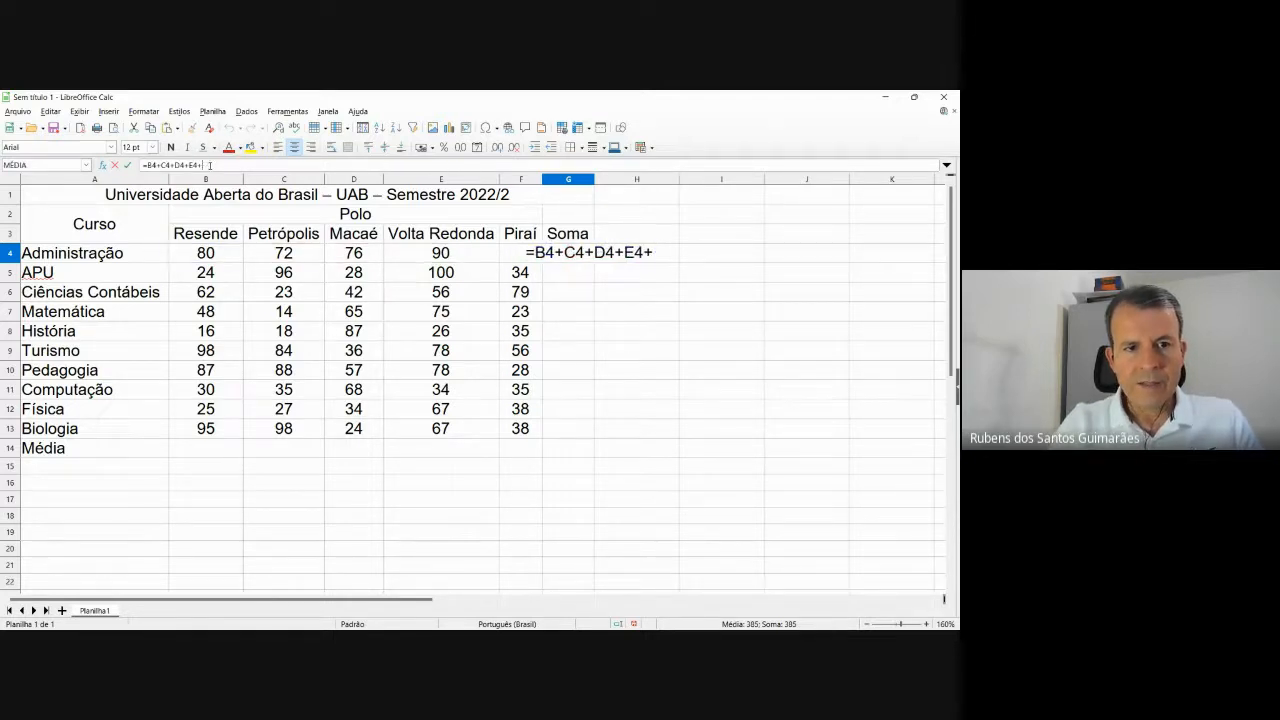
{"action": "key", "text": "BackSpace"}
{"action": "key", "text": "BackSpace"}
{"action": "key", "text": "BackSpace"}
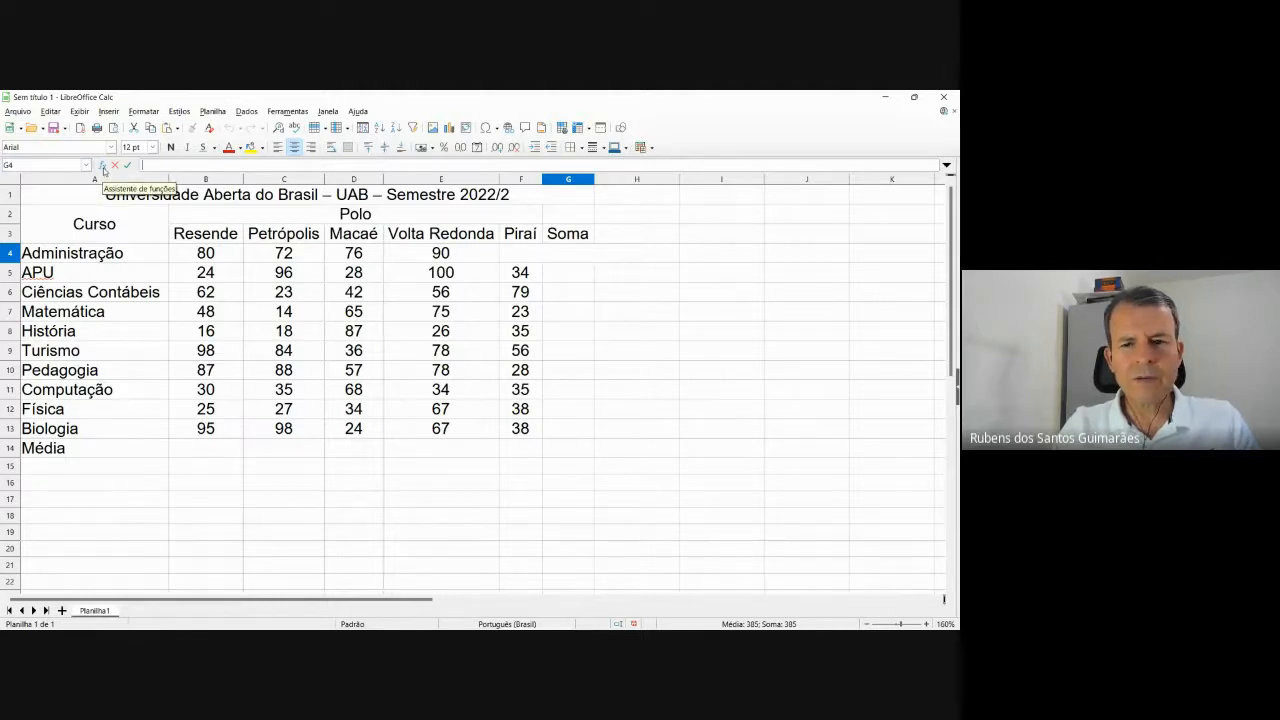
{"action": "left_click", "coordinate": [617, 273]}
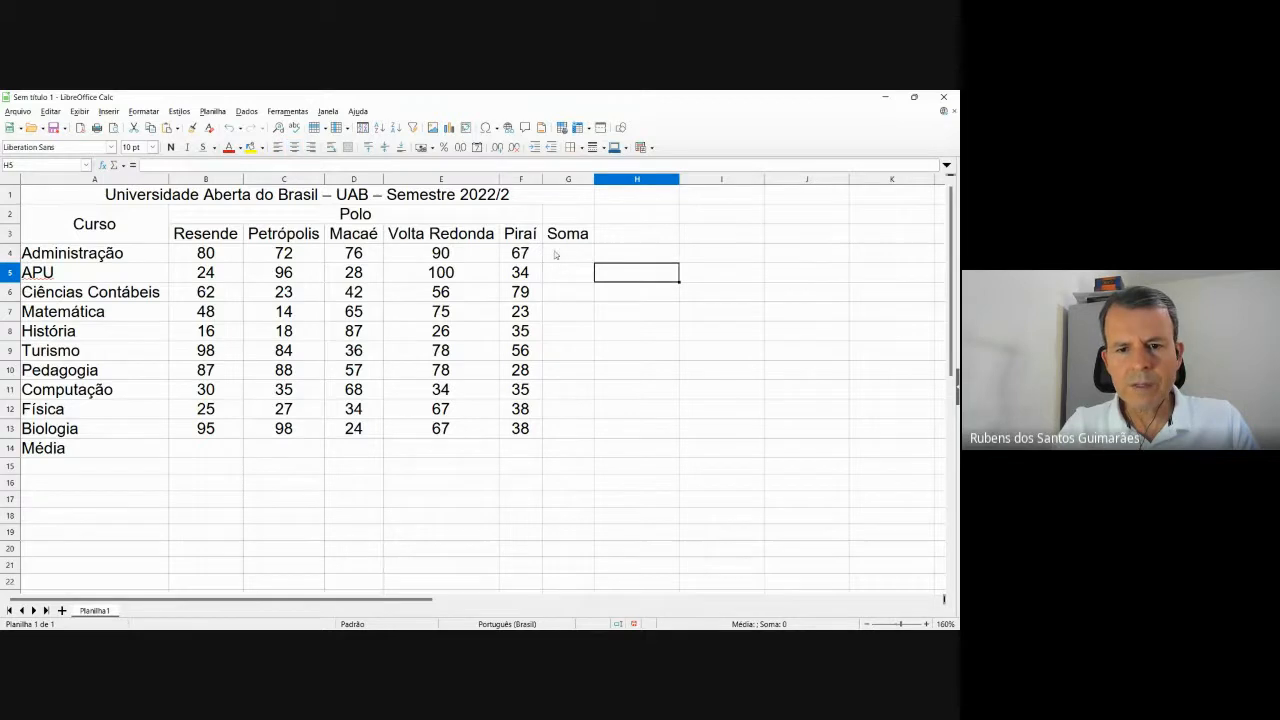
{"action": "left_click", "coordinate": [556, 254]}
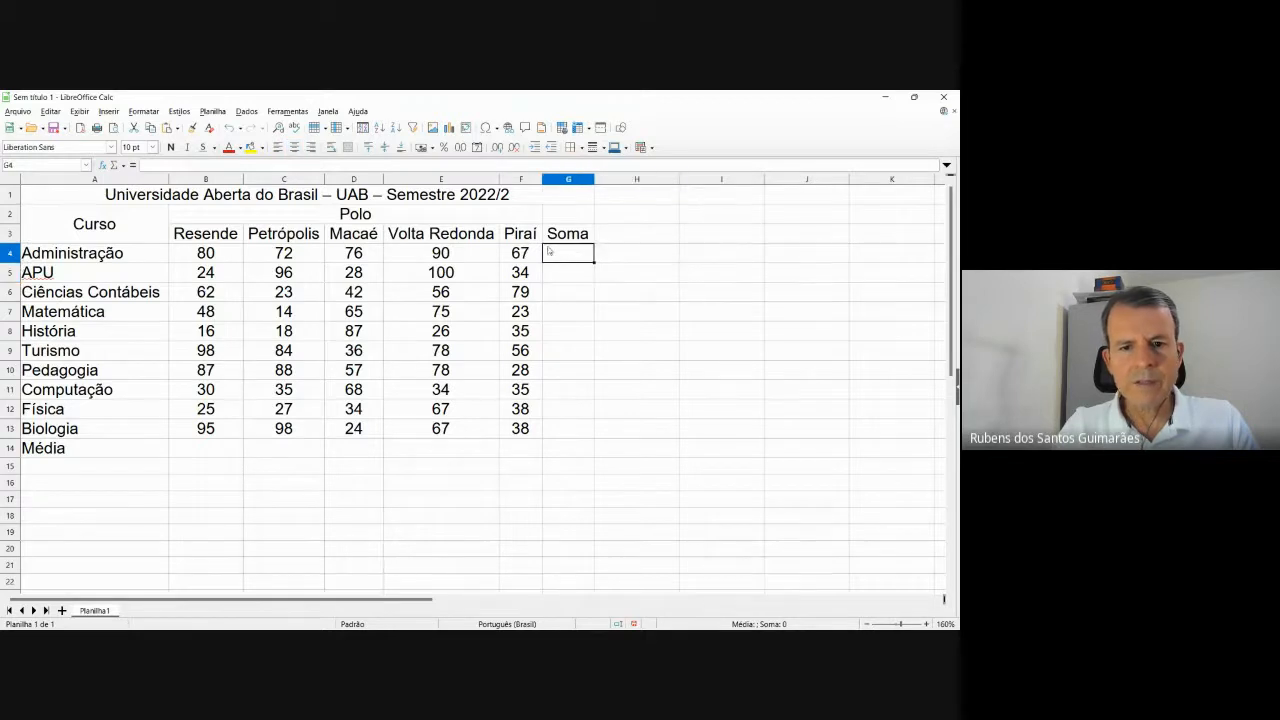
{"action": "left_click", "coordinate": [202, 166]}
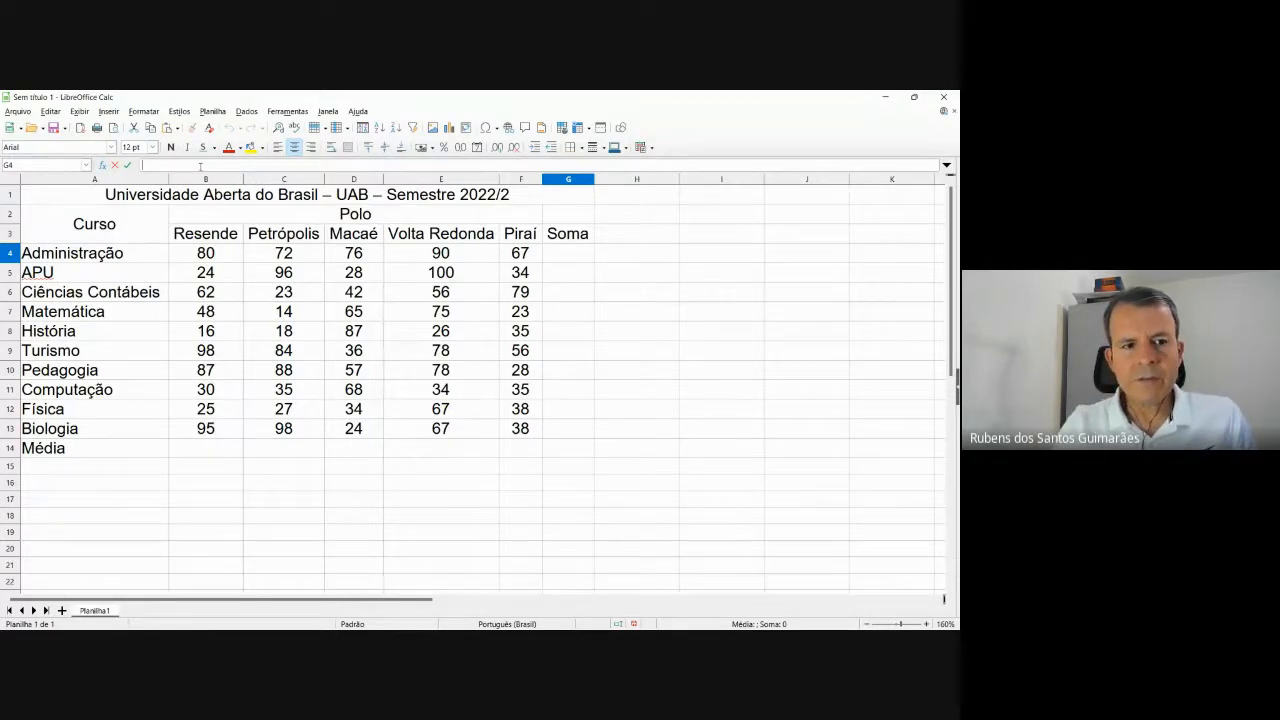
{"action": "left_click", "coordinate": [102, 166]}
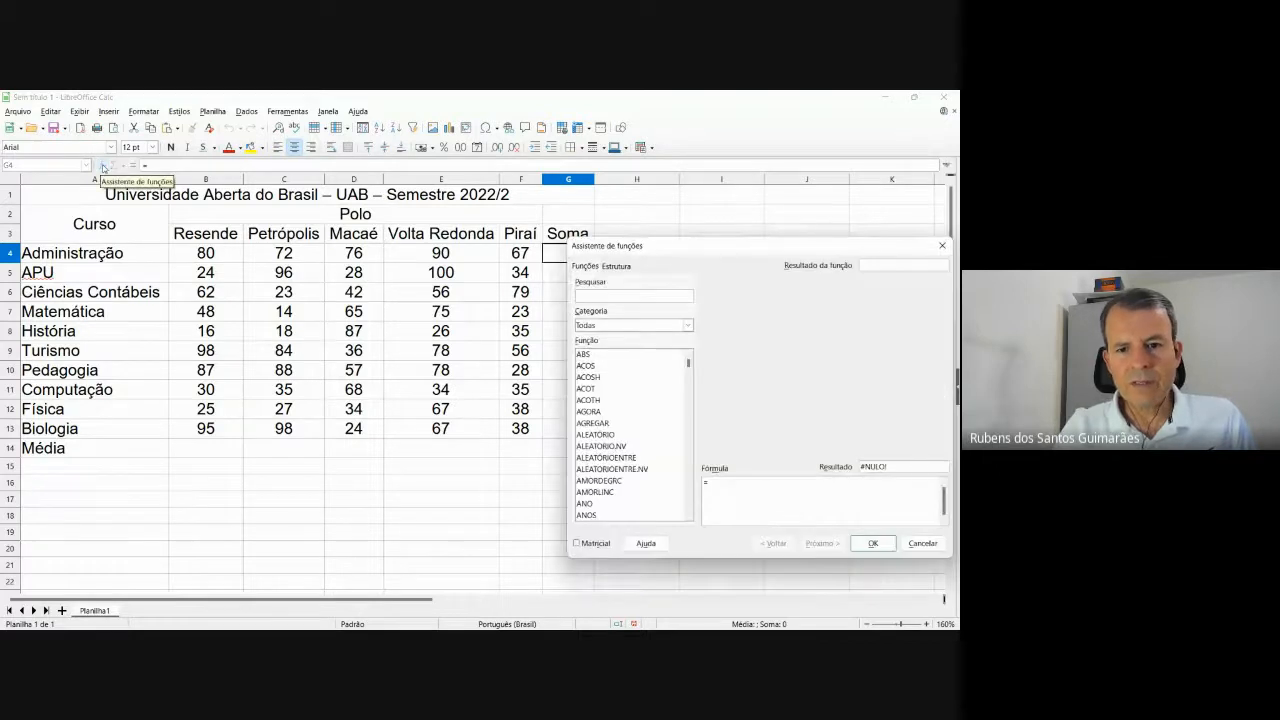
Search 'soma' in the Function Wizard and insert the SOMA function into G4.
{"action": "left_click_drag", "start_coordinate": [784, 238], "coordinate": [673, 204]}
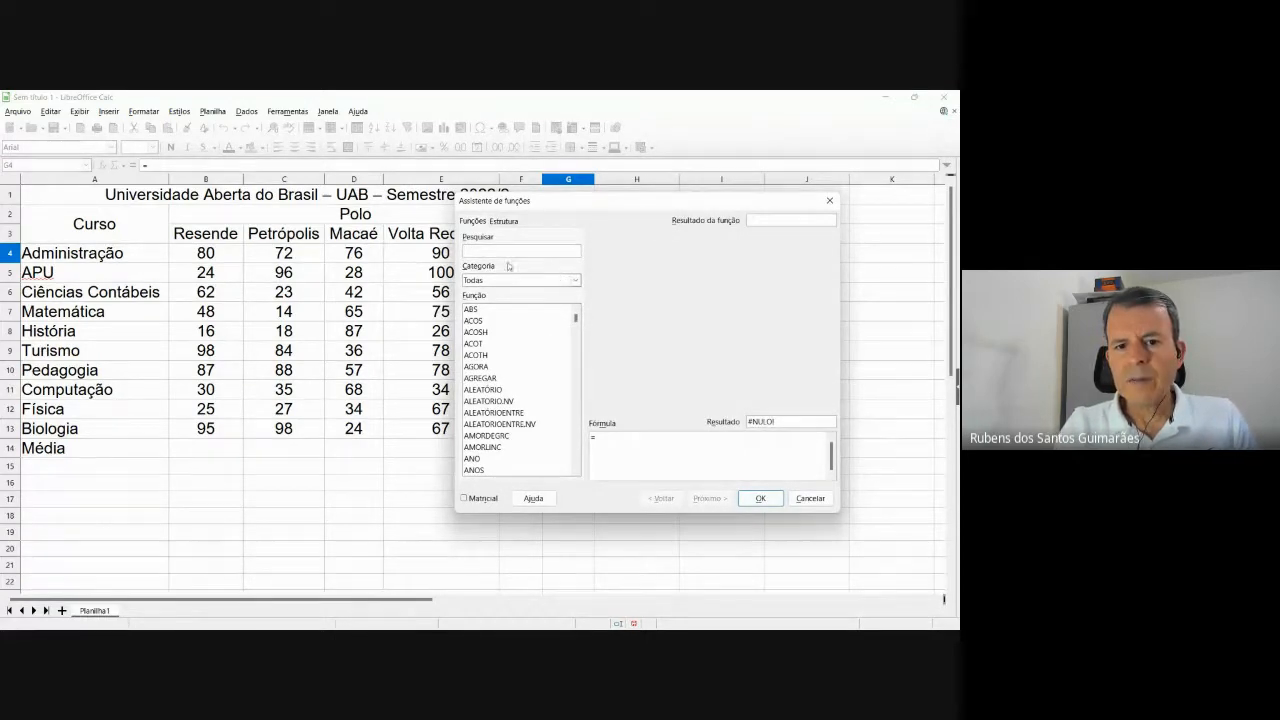
{"action": "left_click", "coordinate": [577, 281]}
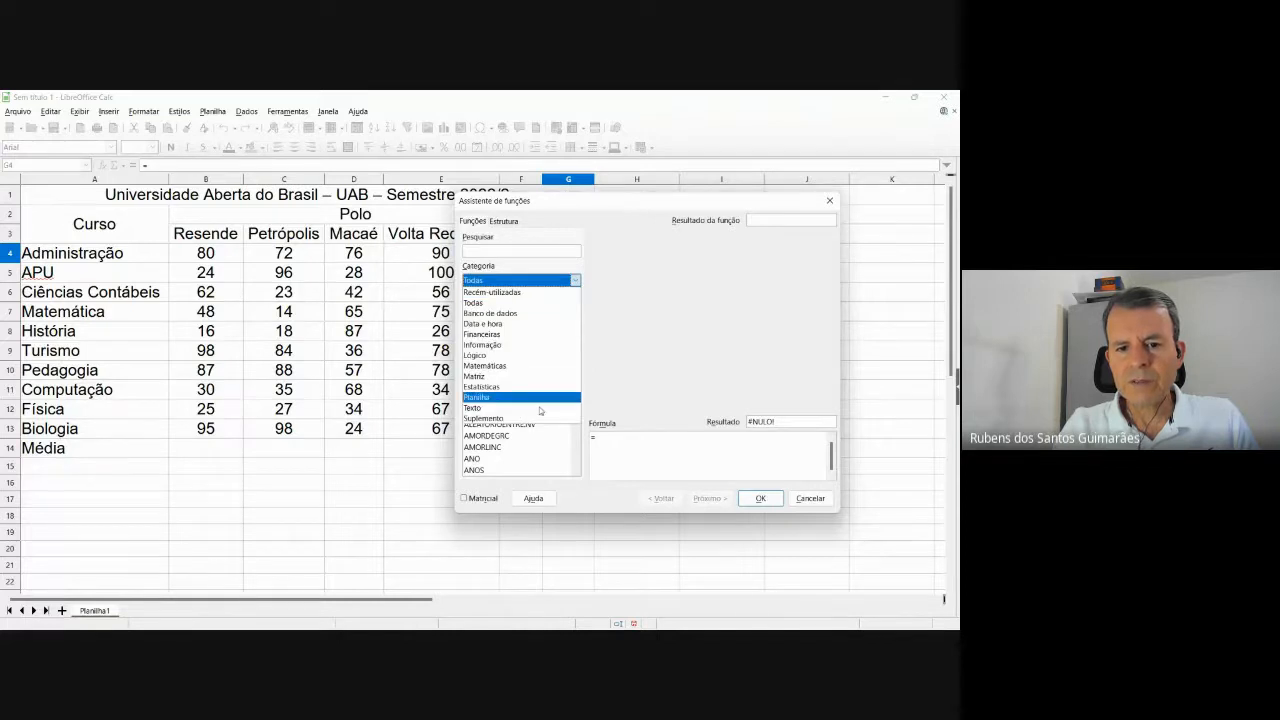
{"action": "left_click", "coordinate": [567, 263]}
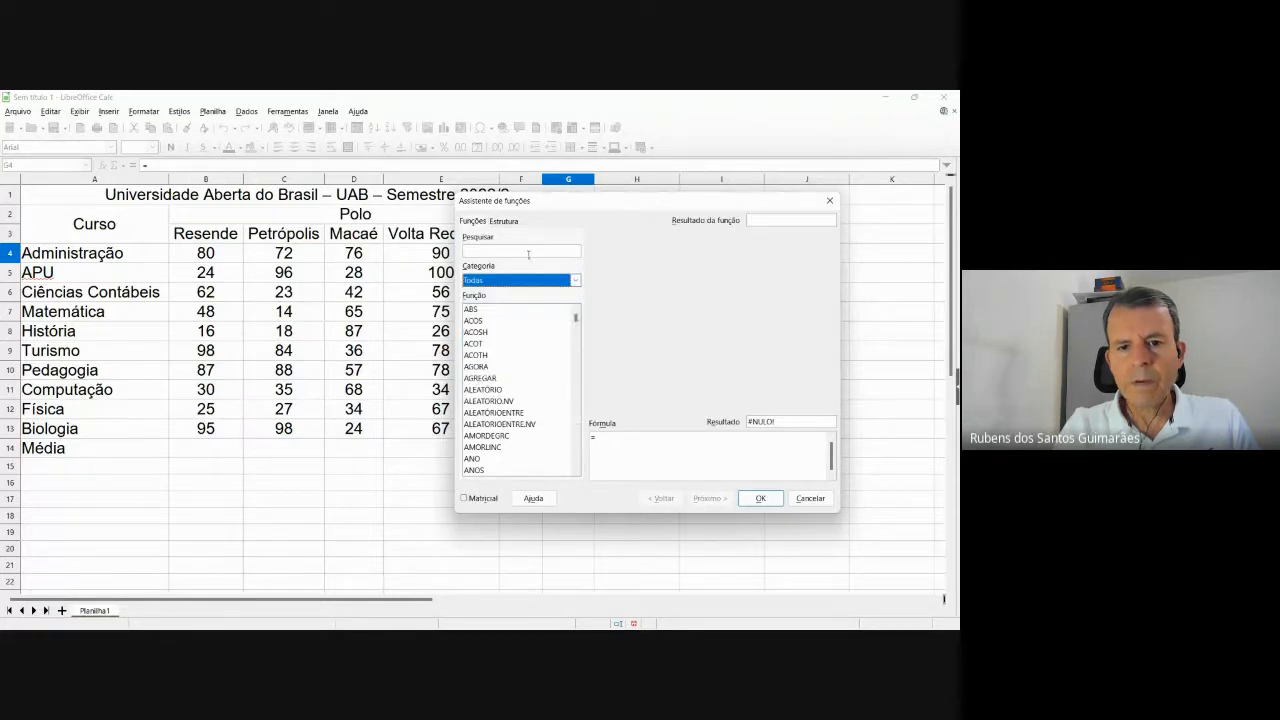
{"action": "left_click", "coordinate": [530, 251]}
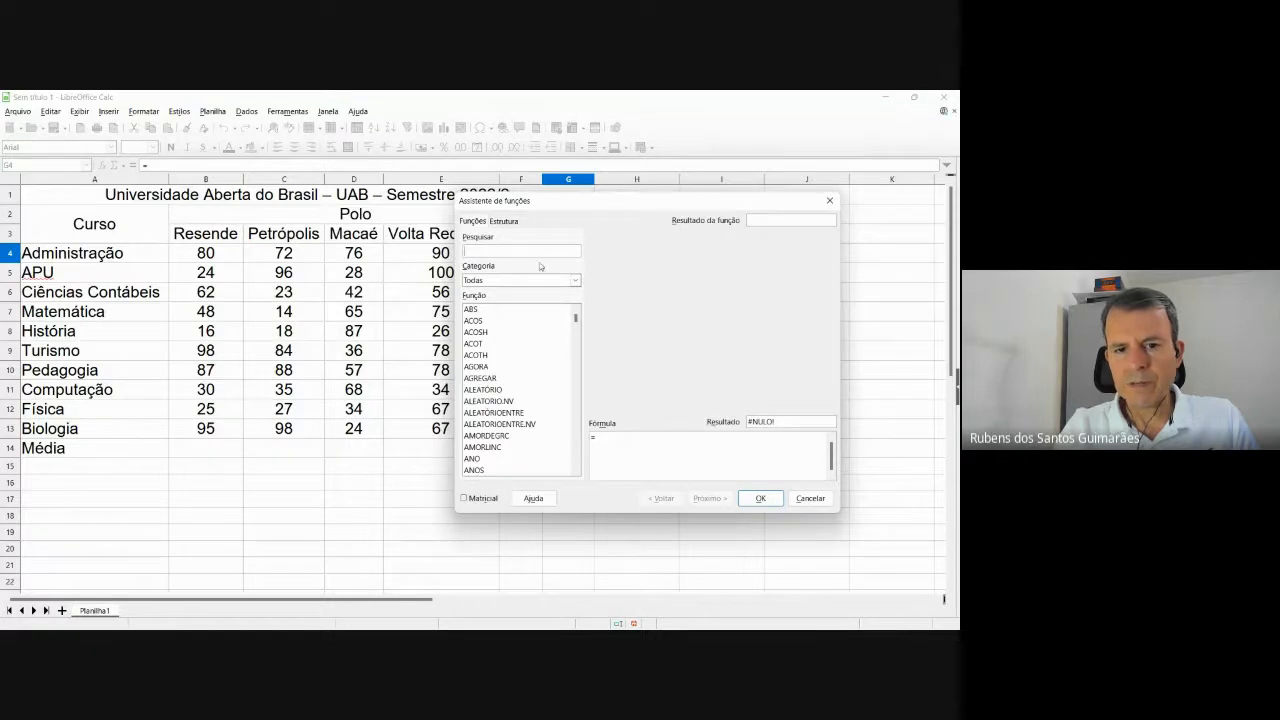
{"action": "type", "text": "com"}
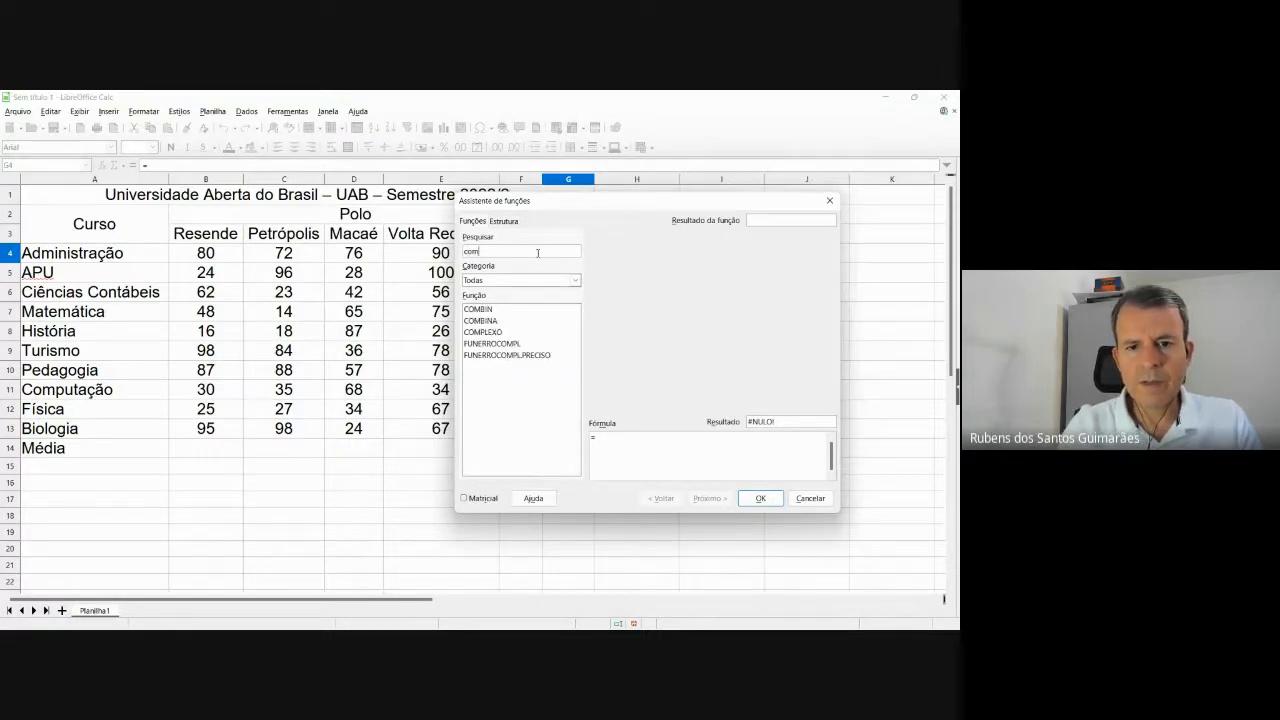
{"action": "key", "text": "BackSpace"}
{"action": "key", "text": "BackSpace"}
{"action": "key", "text": "BackSpace"}
{"action": "type", "text": "s"}
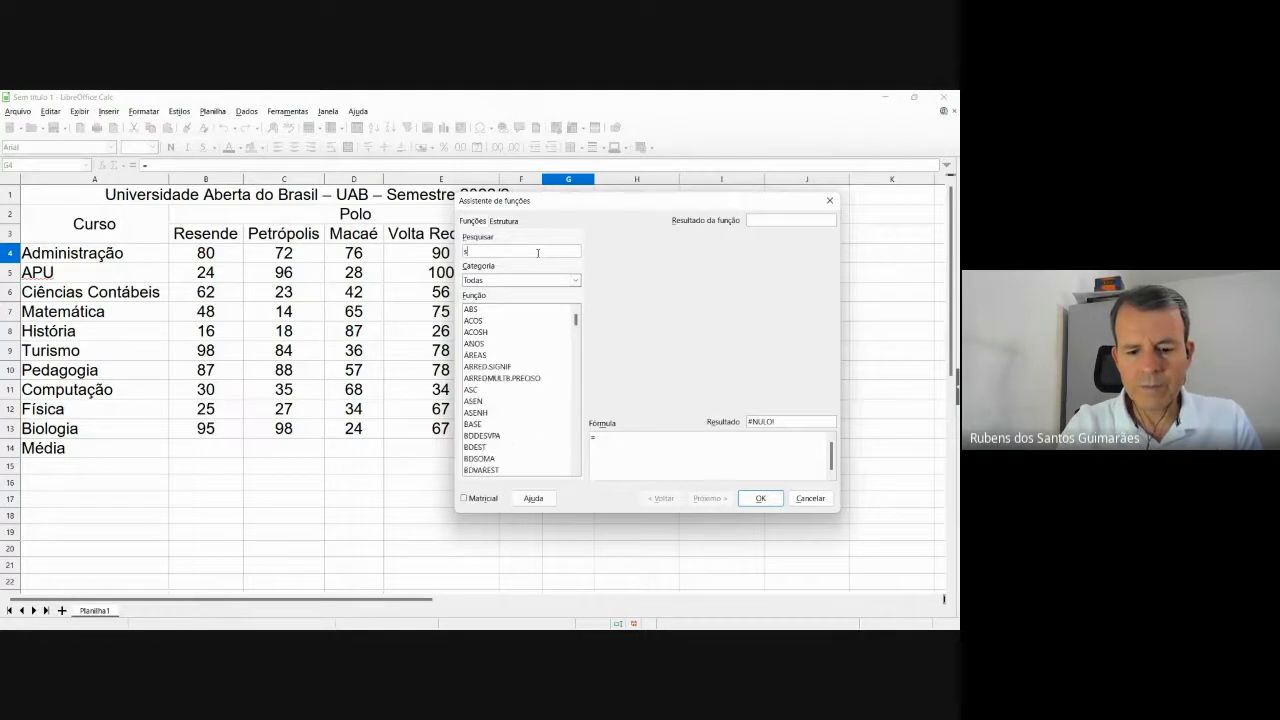
{"action": "type", "text": "oma"}
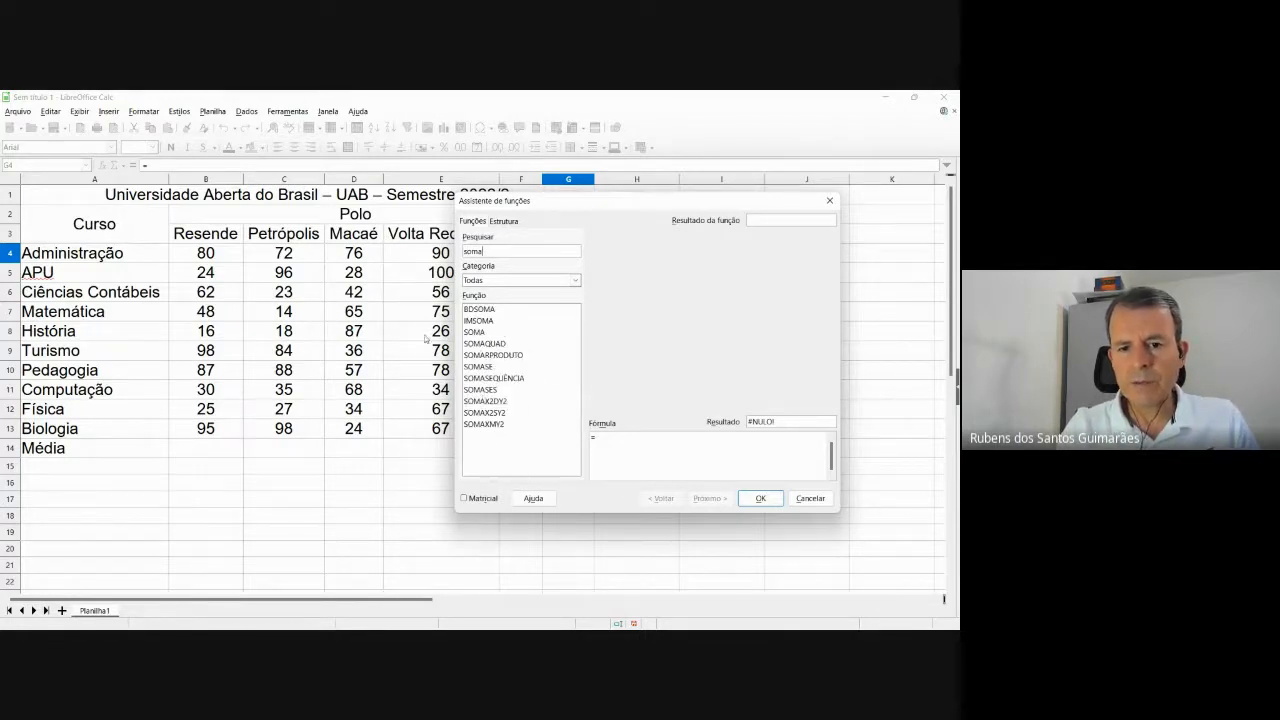
{"action": "left_click", "coordinate": [474, 333]}
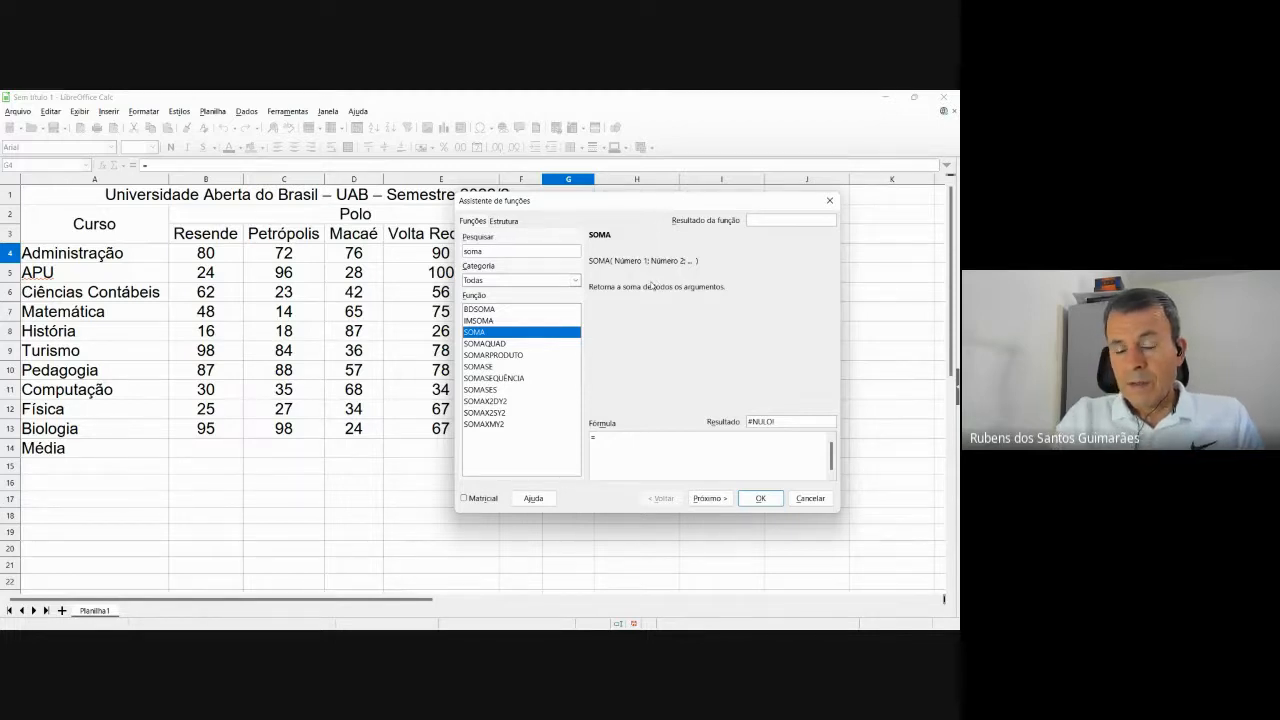
{"action": "double_click", "coordinate": [482, 333]}
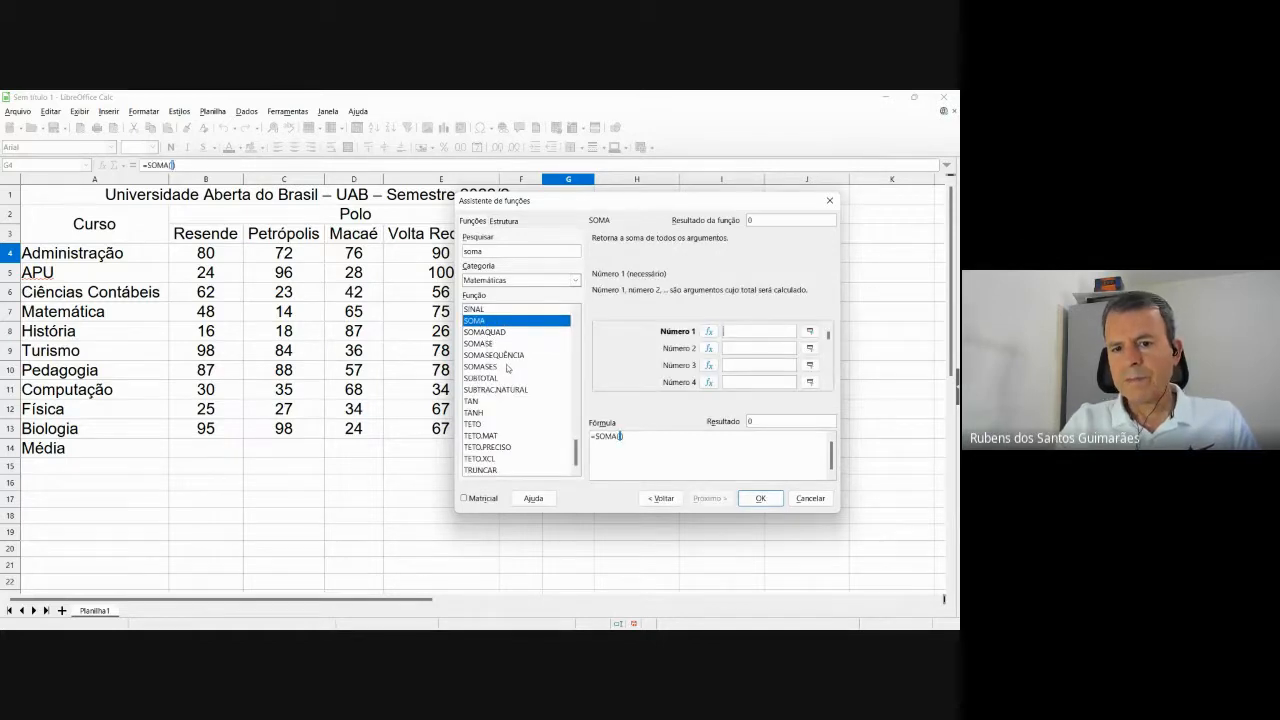
Sum B4:F4 into G4 with SOMA, giving the Administração total of 385.
{"action": "left_click_drag", "start_coordinate": [650, 201], "coordinate": [649, 285]}
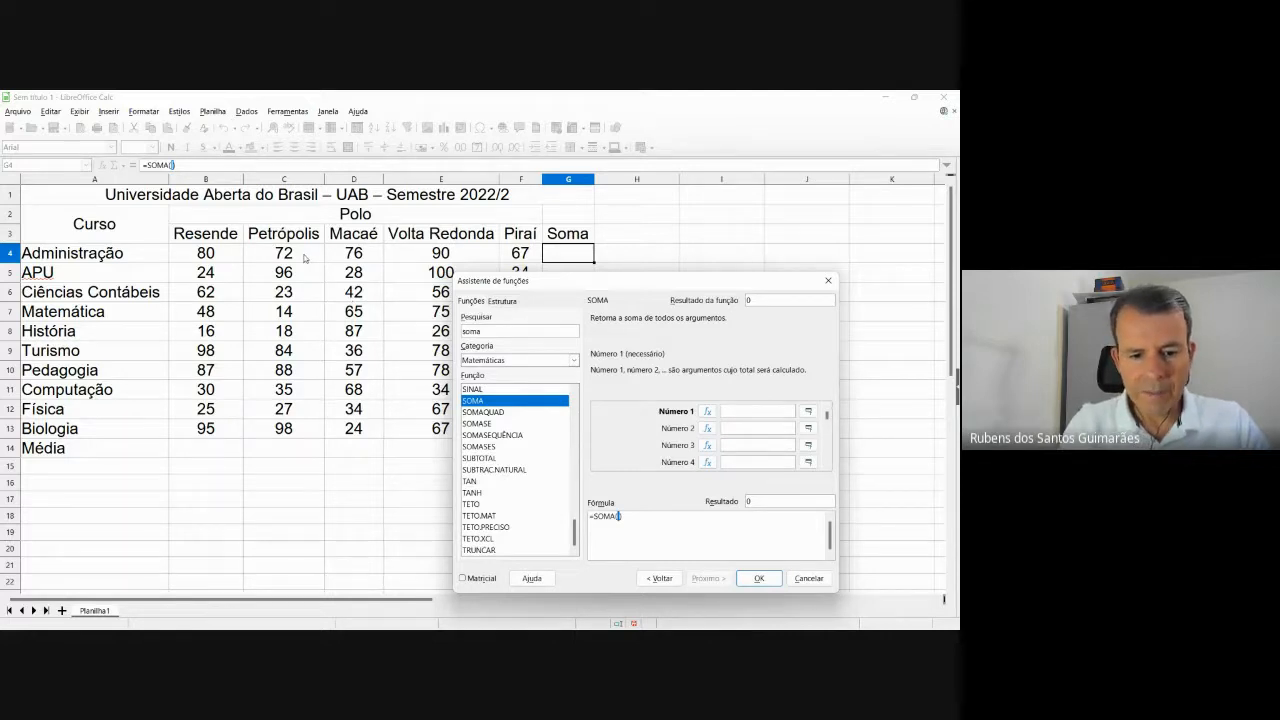
{"action": "type", "text": "b4"}
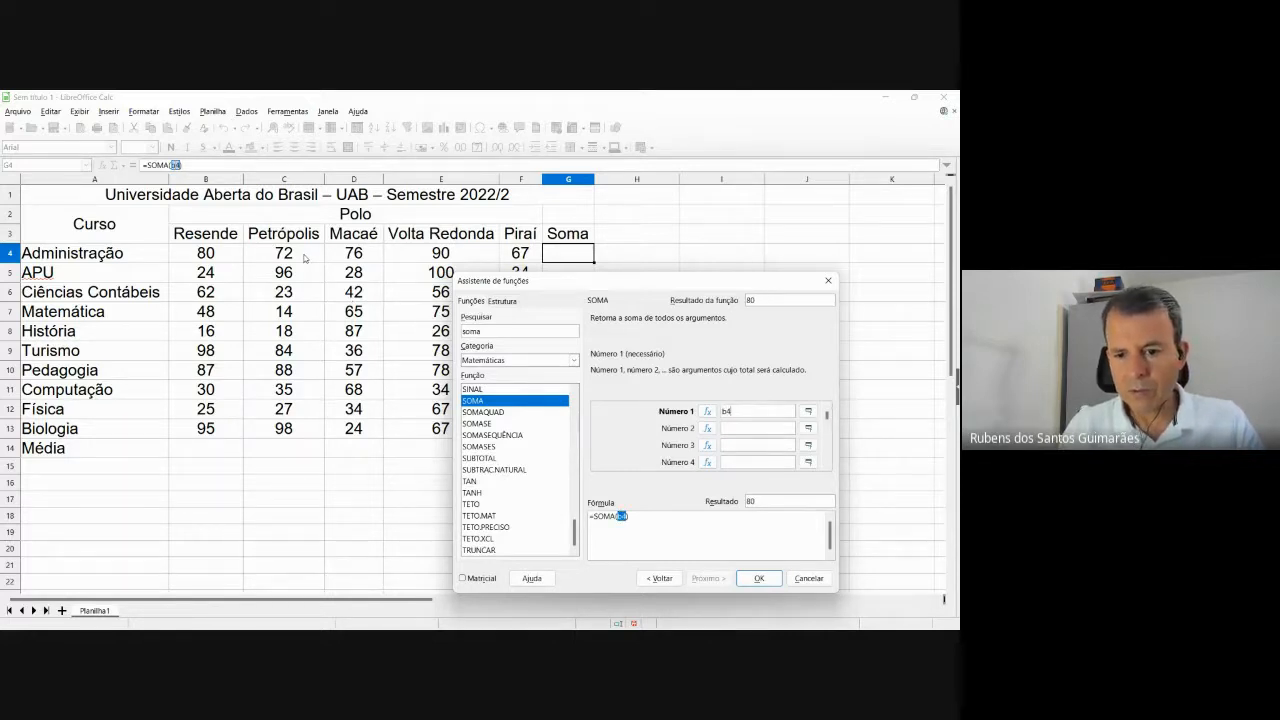
{"action": "type", "text": ":"}
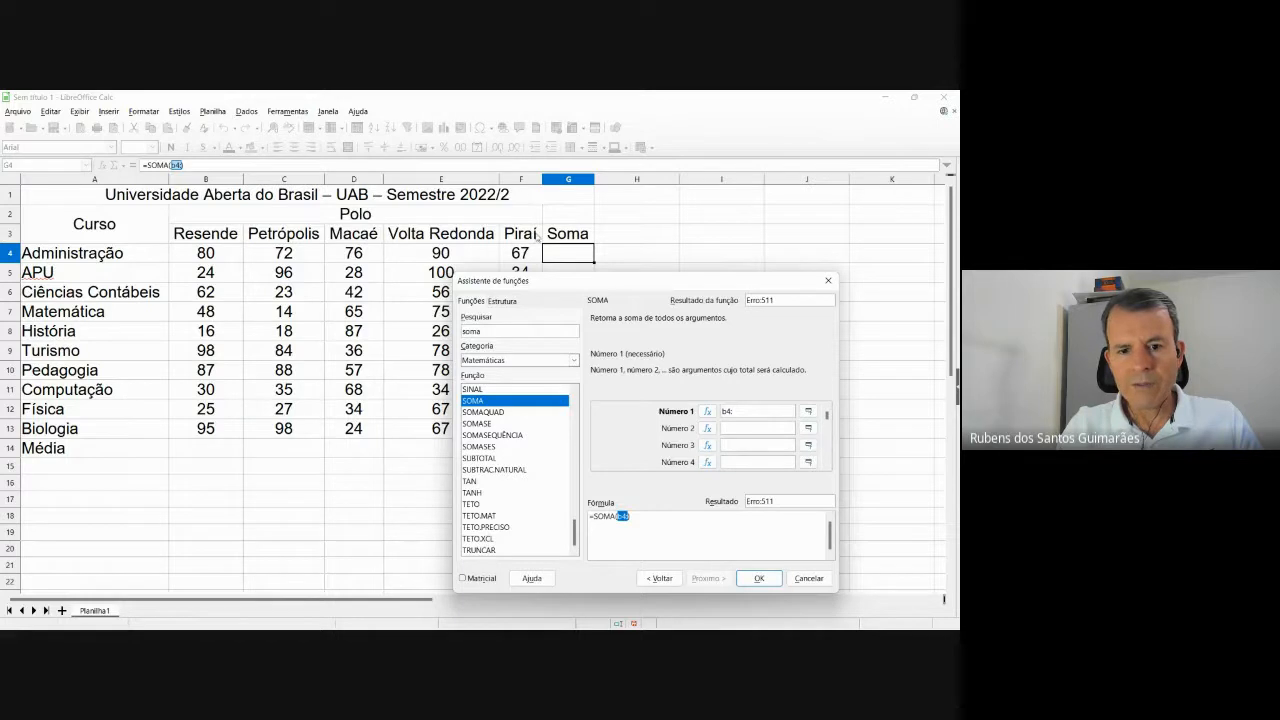
{"action": "type", "text": "f4"}
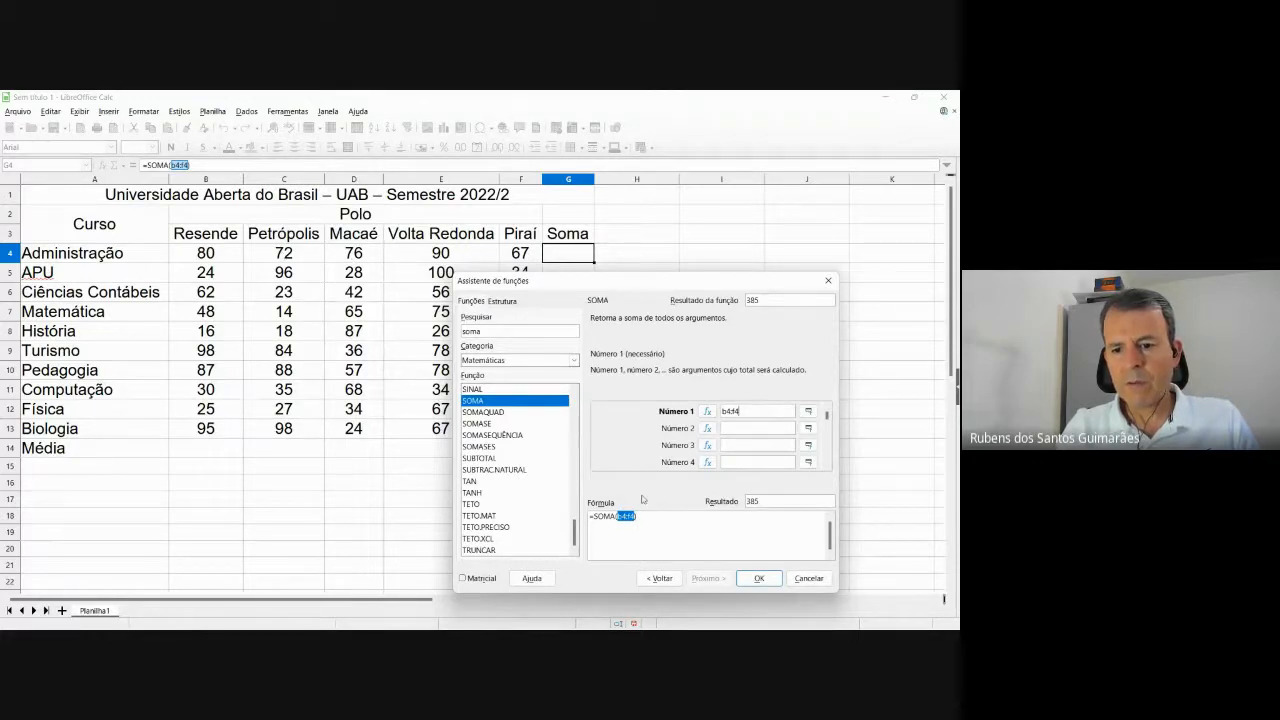
{"action": "left_click", "coordinate": [759, 579]}
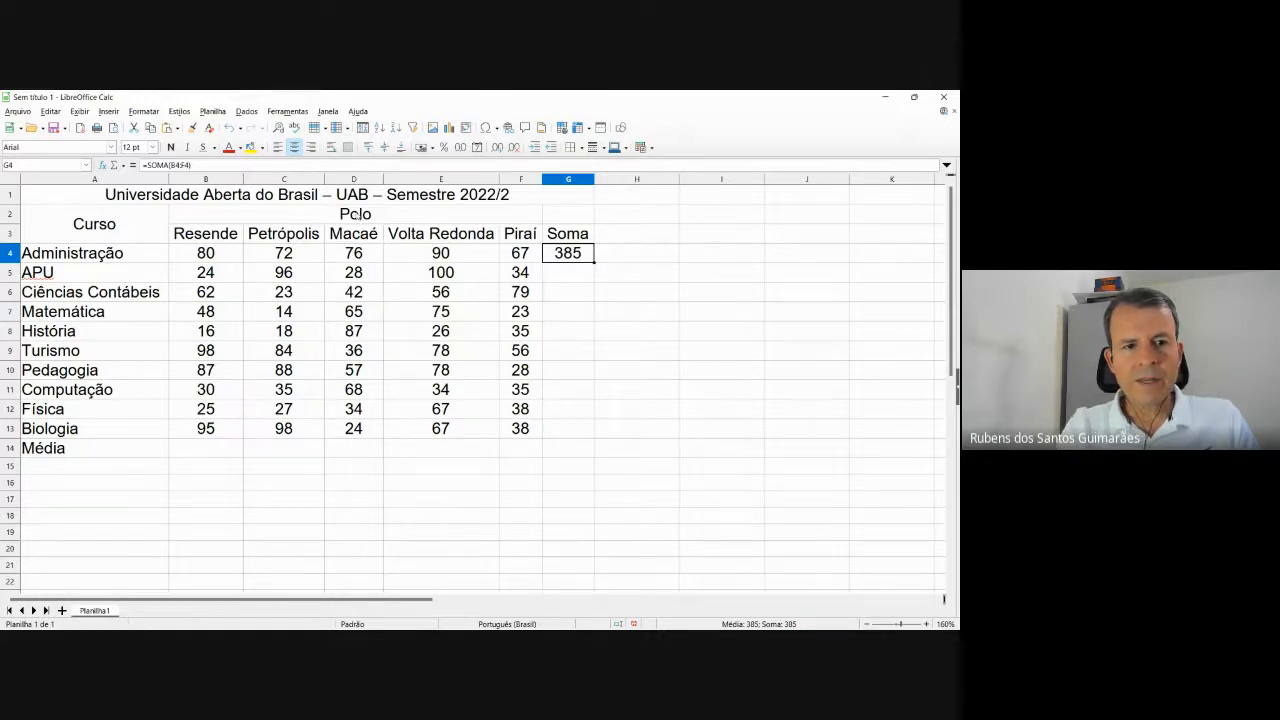
Start the Lupa magnifier from app search, then close it to restore normal screen size.
{"action": "left_click", "coordinate": [328, 615]}
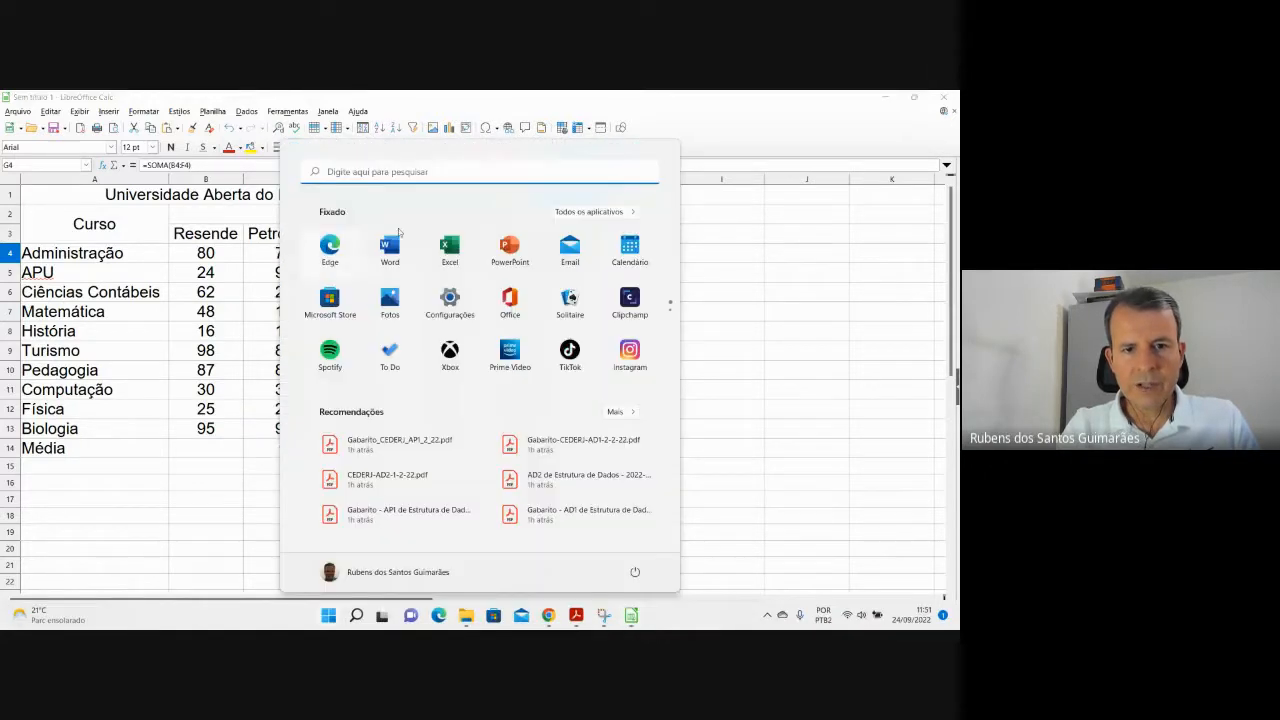
{"action": "left_click", "coordinate": [418, 172]}
{"action": "type", "text": "lupa"}
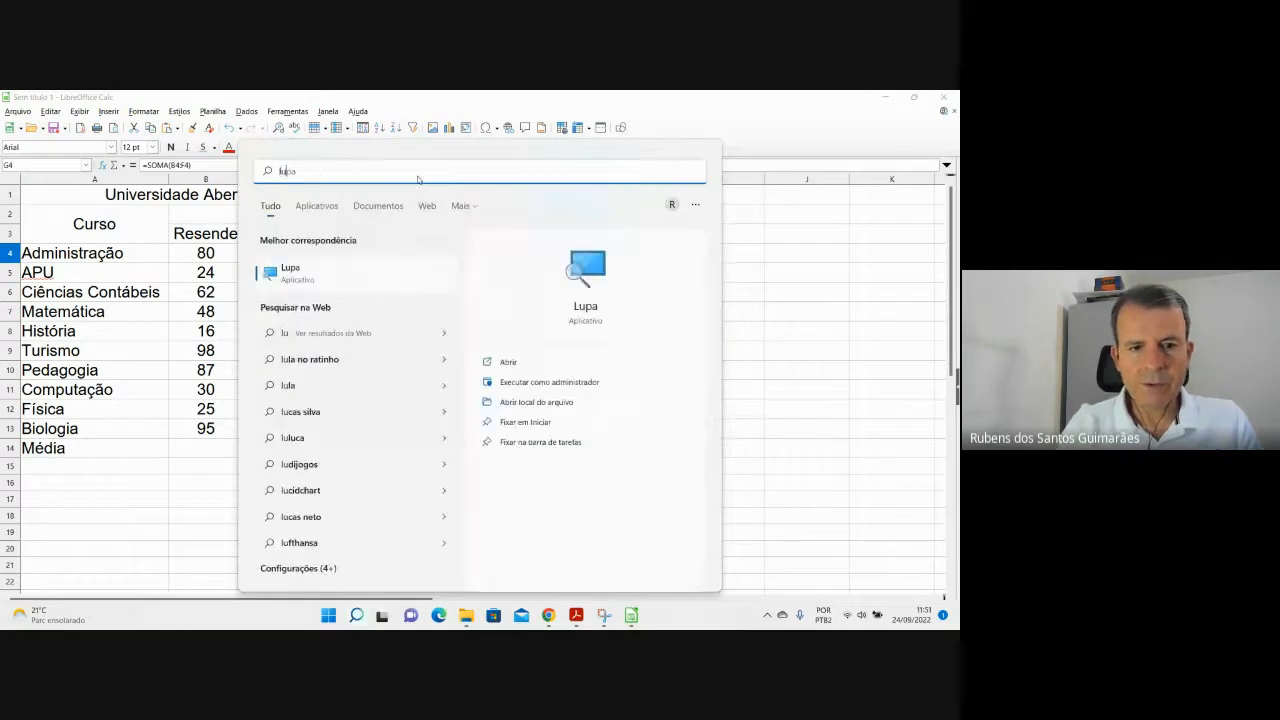
{"action": "left_click", "coordinate": [344, 269]}
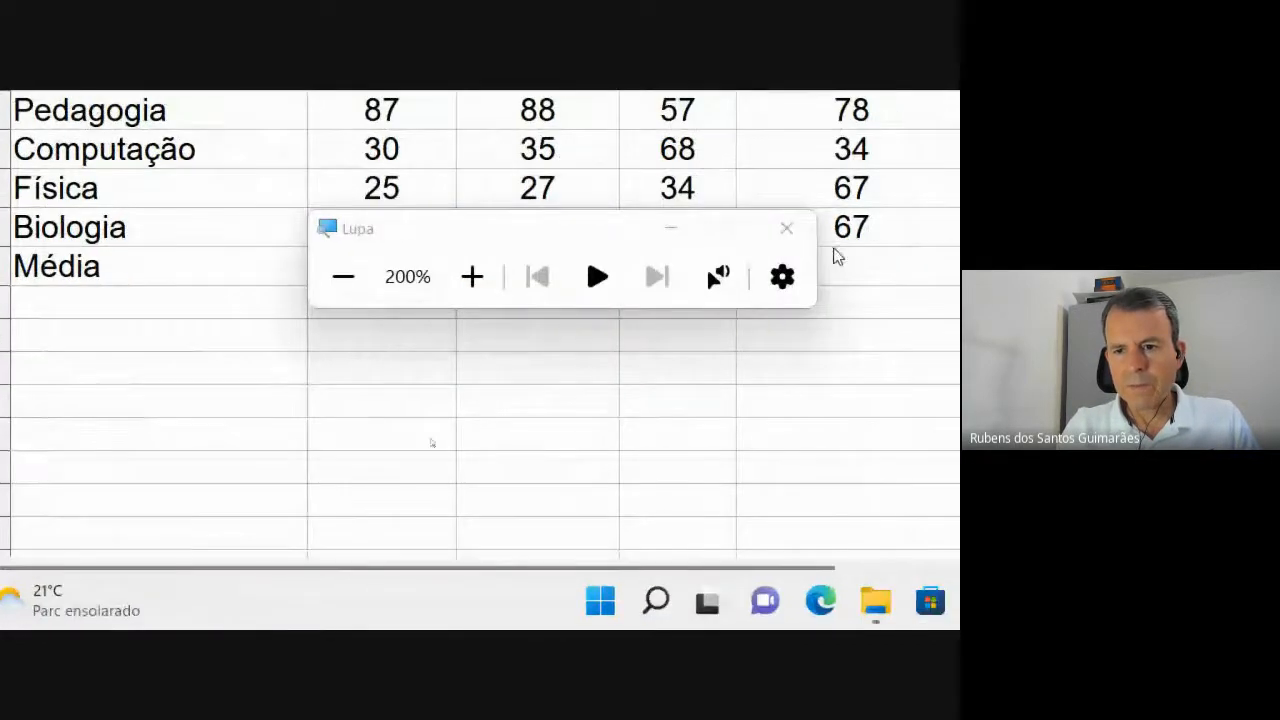
{"action": "left_click", "coordinate": [786, 229]}
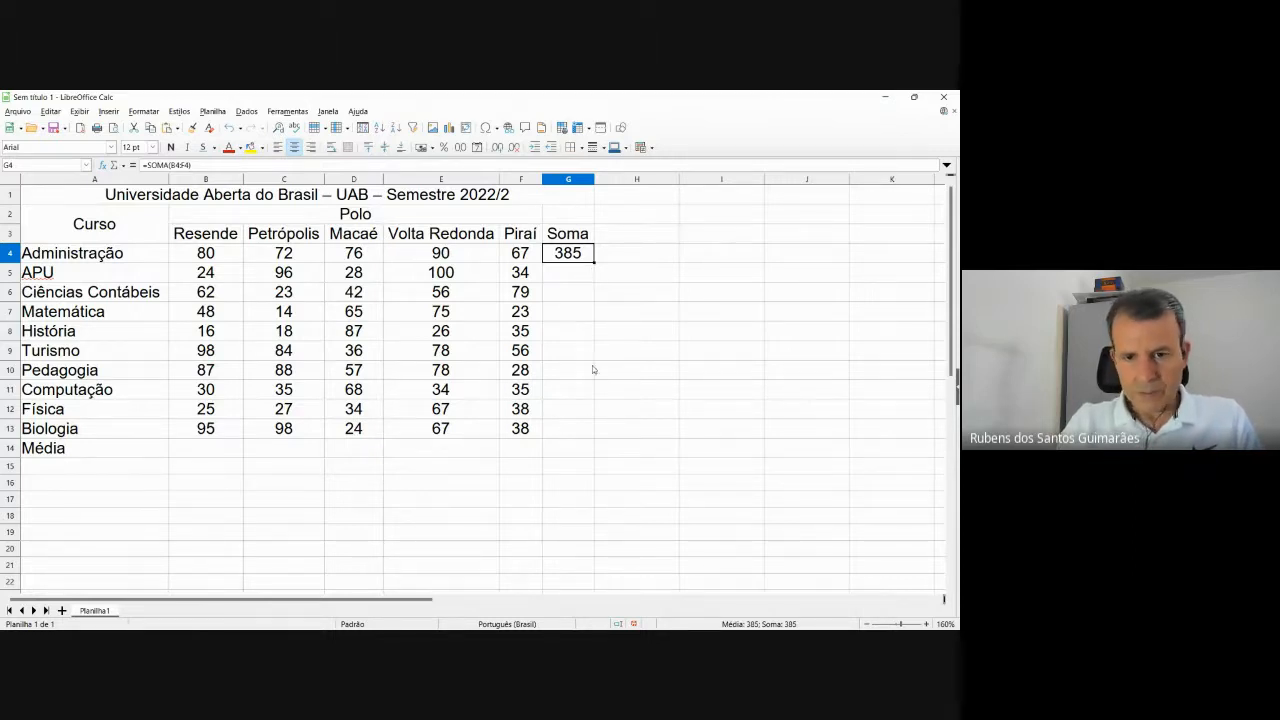
Copy the SOMA formula from G4 down through G13 to total all ten courses.
{"action": "left_click", "coordinate": [584, 281]}
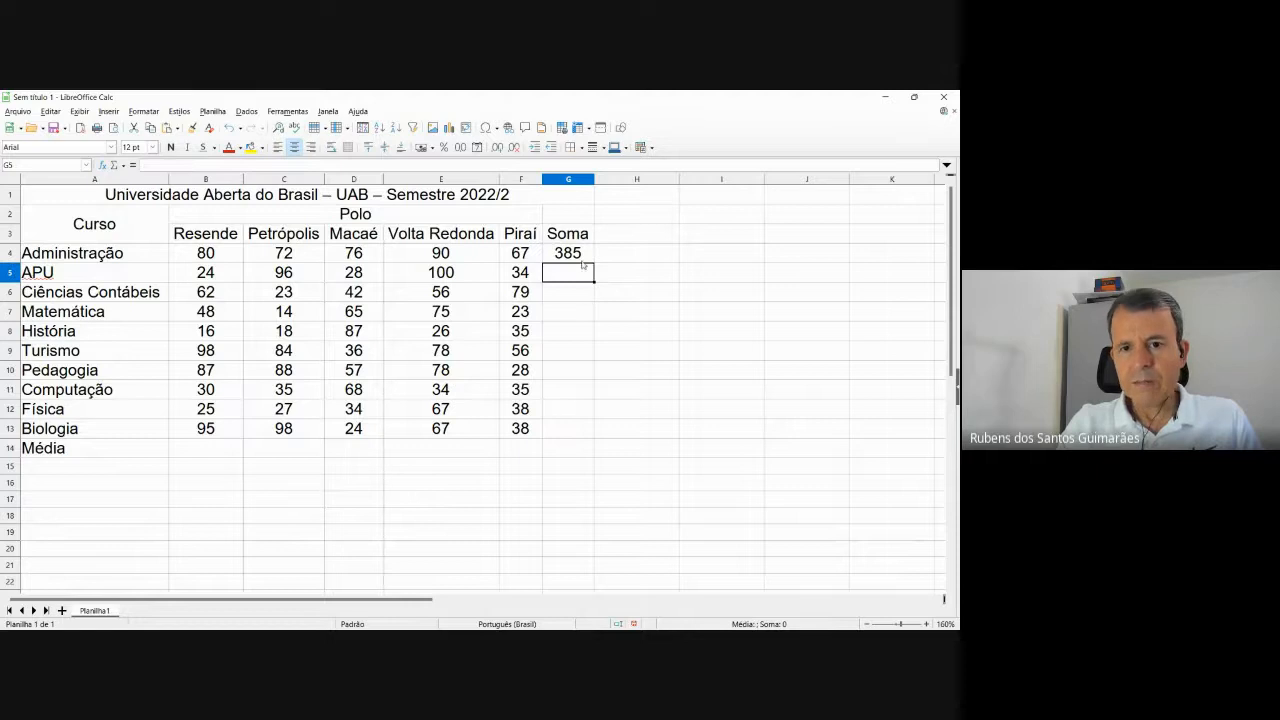
{"action": "left_click", "coordinate": [583, 262]}
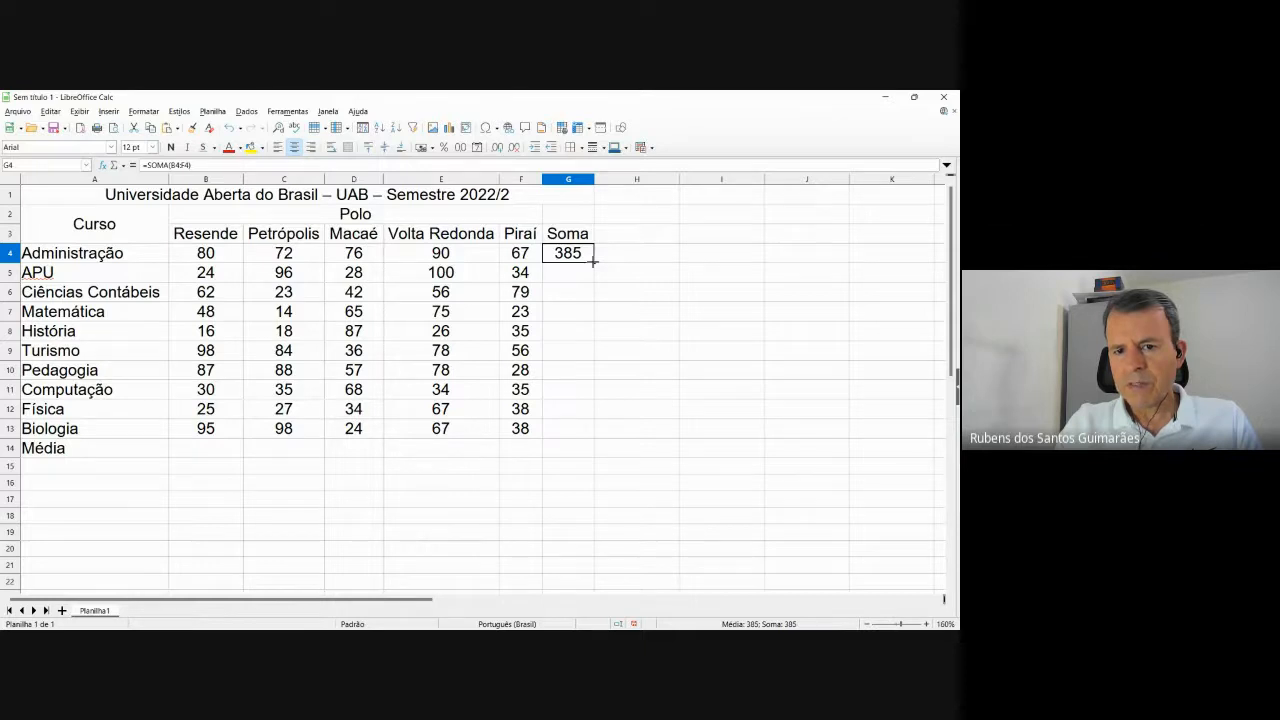
{"action": "left_click_drag", "start_coordinate": [593, 261], "coordinate": [592, 438]}
{"action": "left_click", "coordinate": [645, 468]}
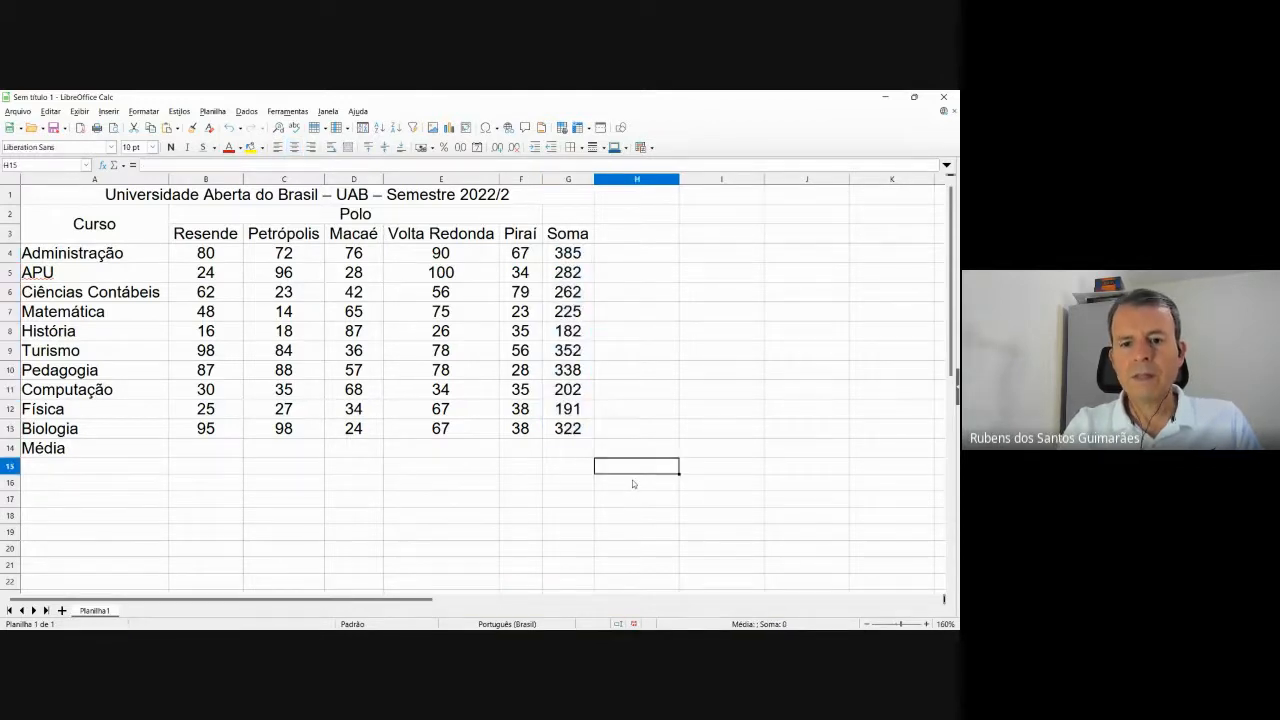
Check the copied sum formulas in G5, G6 and G7, then switch to the activity list PDF.
{"action": "left_click", "coordinate": [586, 281]}
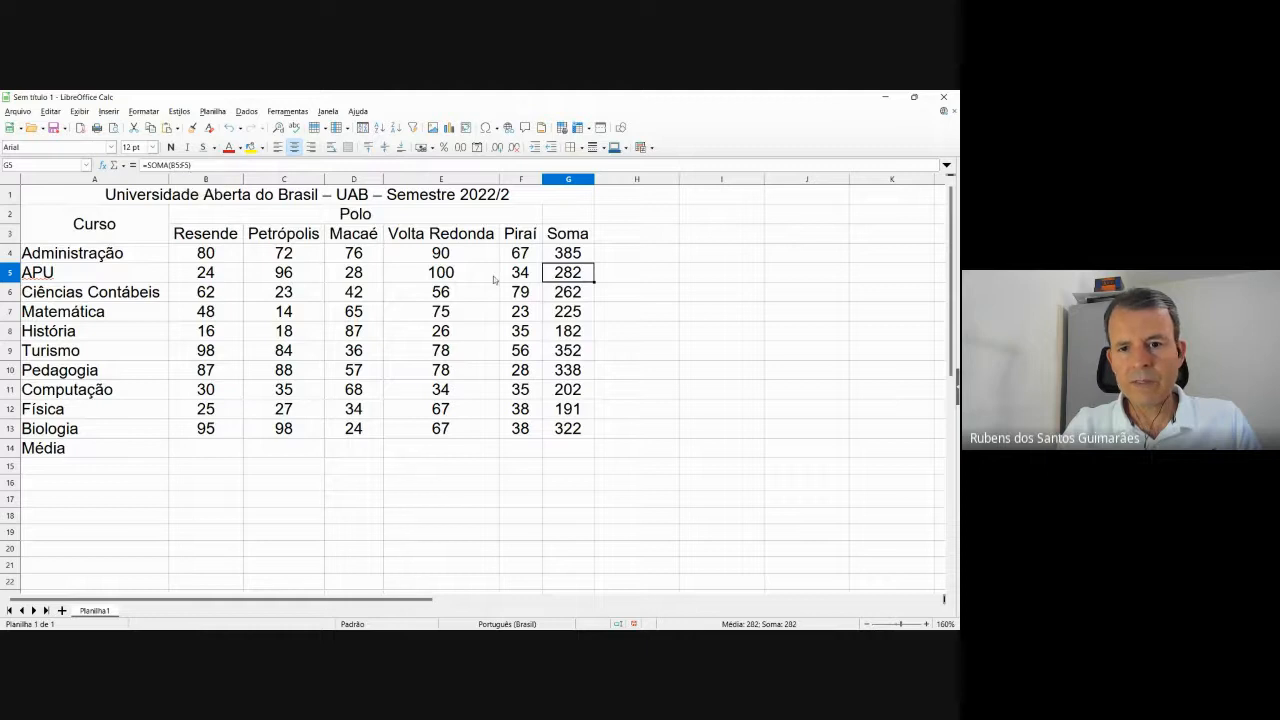
{"action": "left_click", "coordinate": [573, 296]}
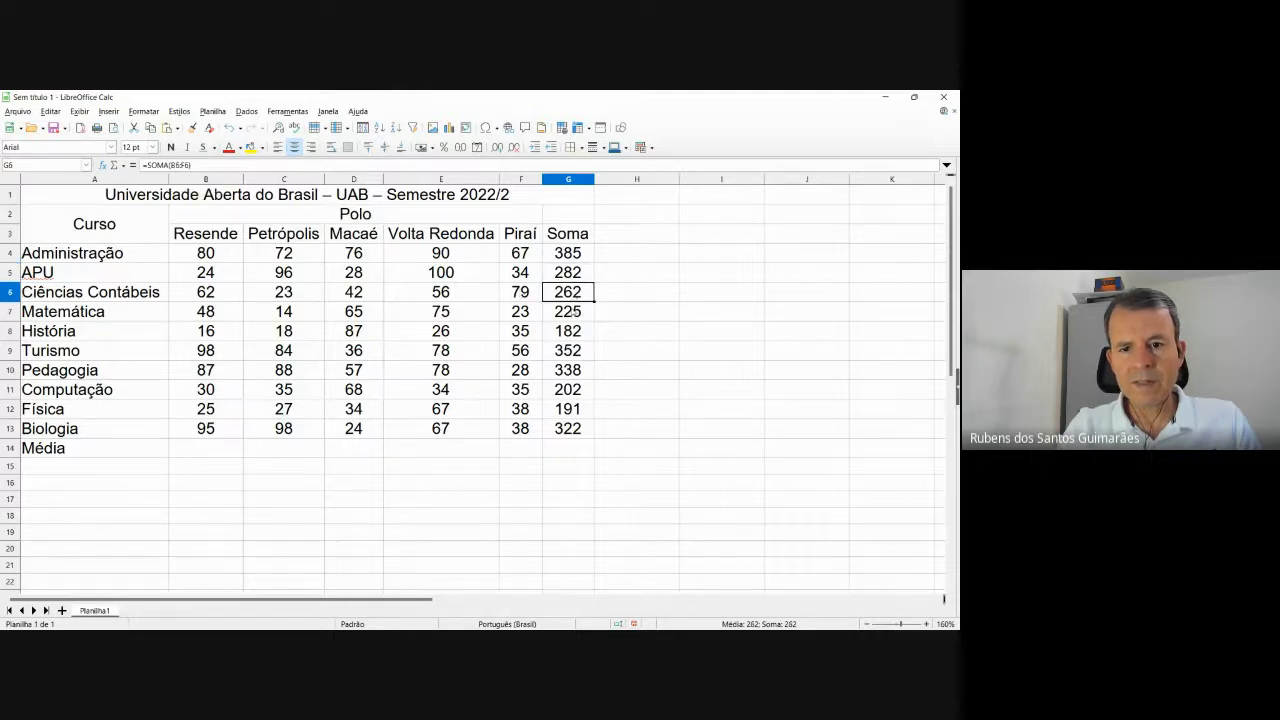
{"action": "left_click", "coordinate": [573, 314]}
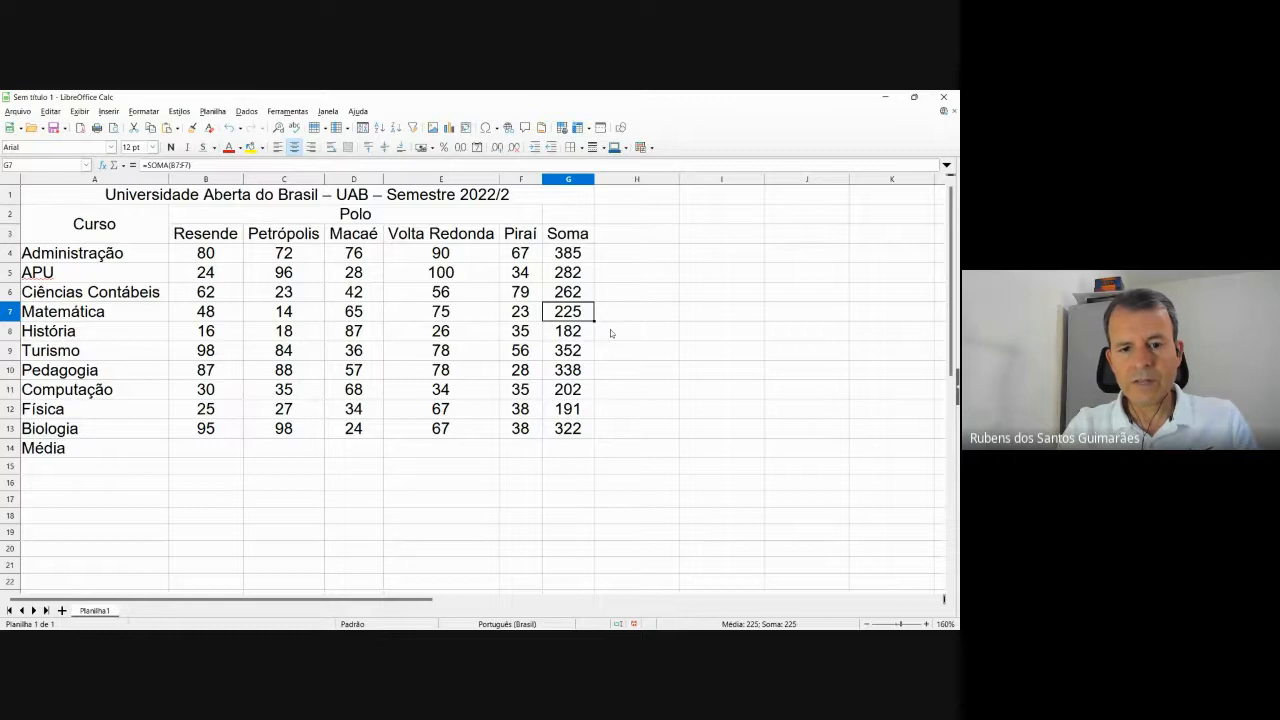
{"action": "key", "text": "alt+Tab"}
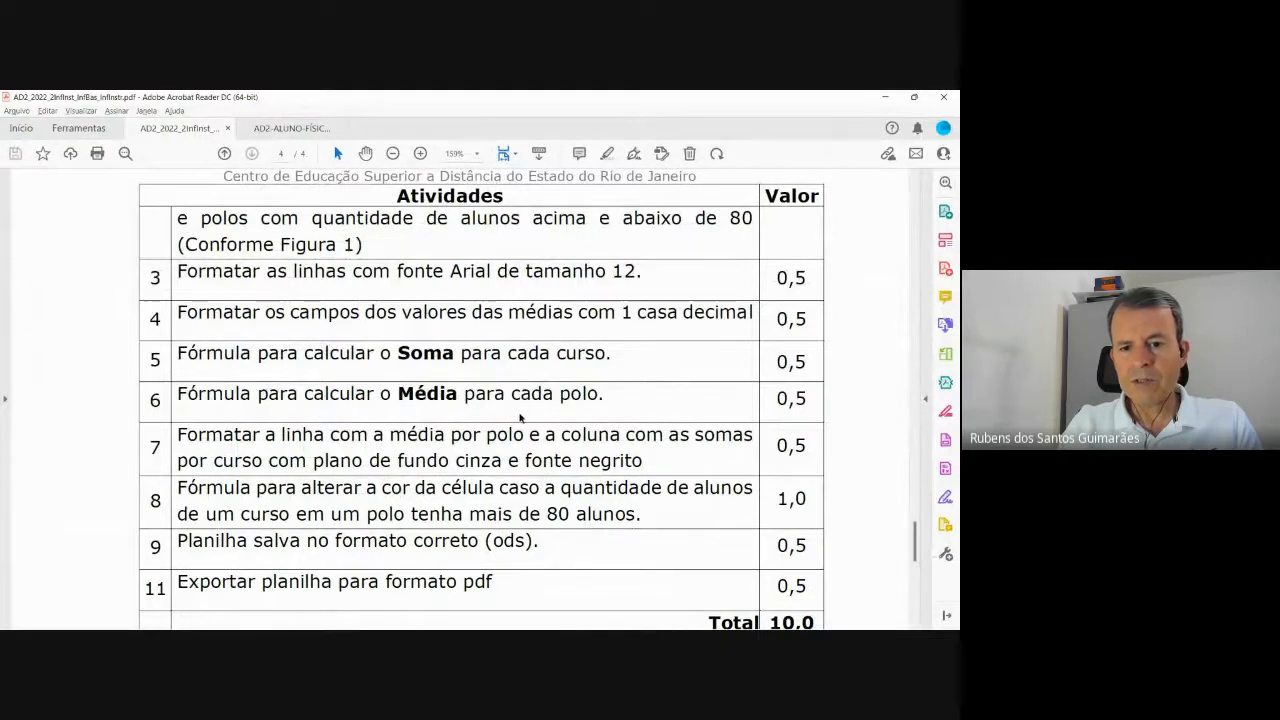
Return from the activity list PDF to the Calc enrolment sheet.
{"action": "key", "text": "alt+Tab"}
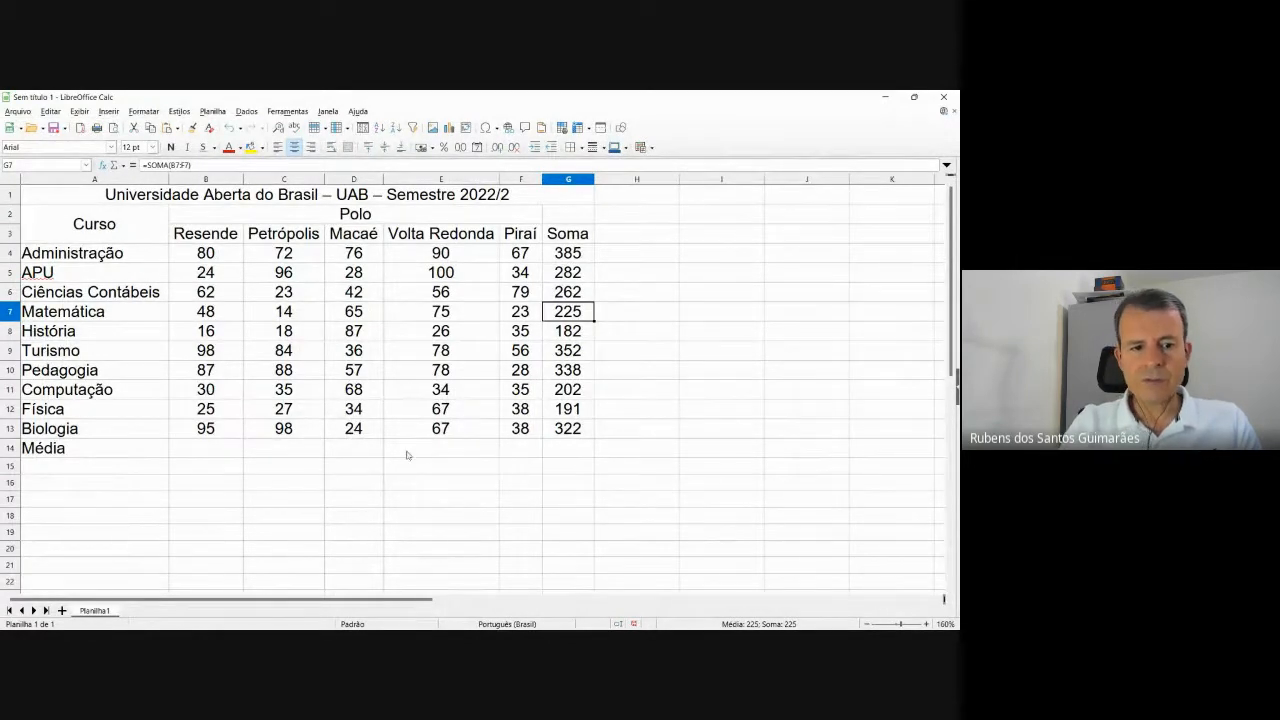
For cell B14, search the Function Wizard for 'média' and insert the MÉDIA function.
{"action": "left_click", "coordinate": [231, 450]}
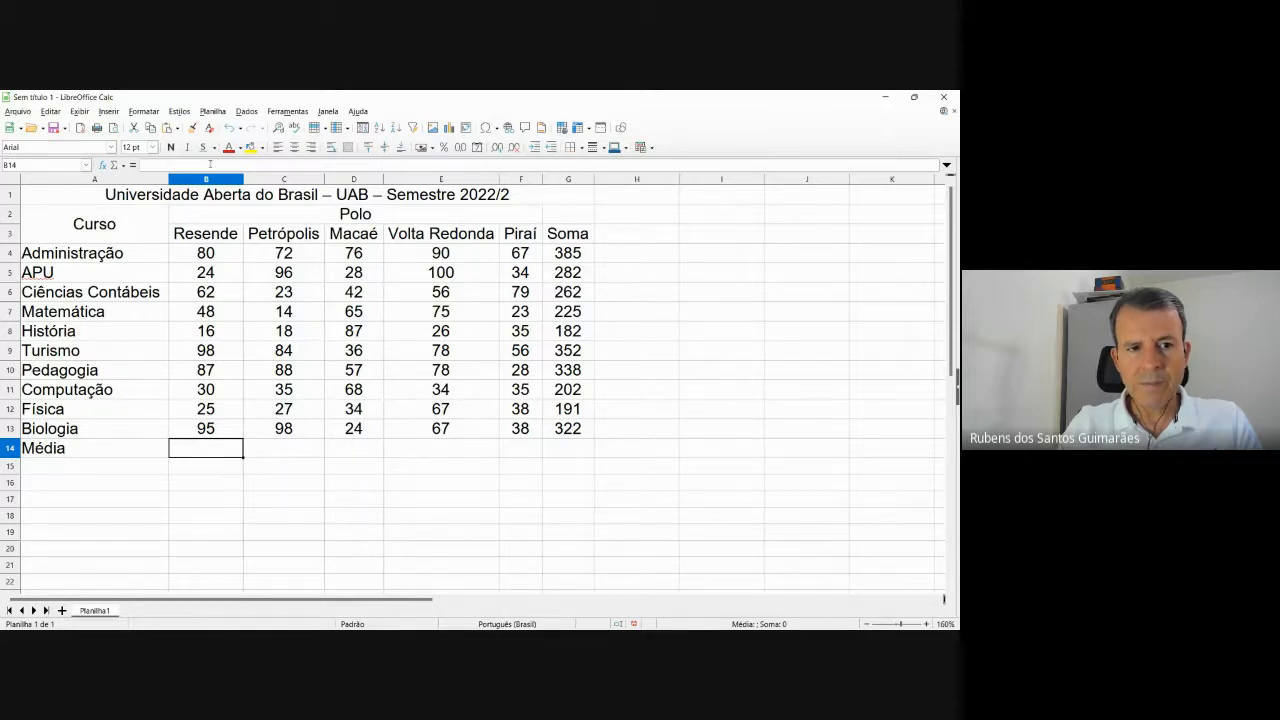
{"action": "left_click", "coordinate": [215, 163]}
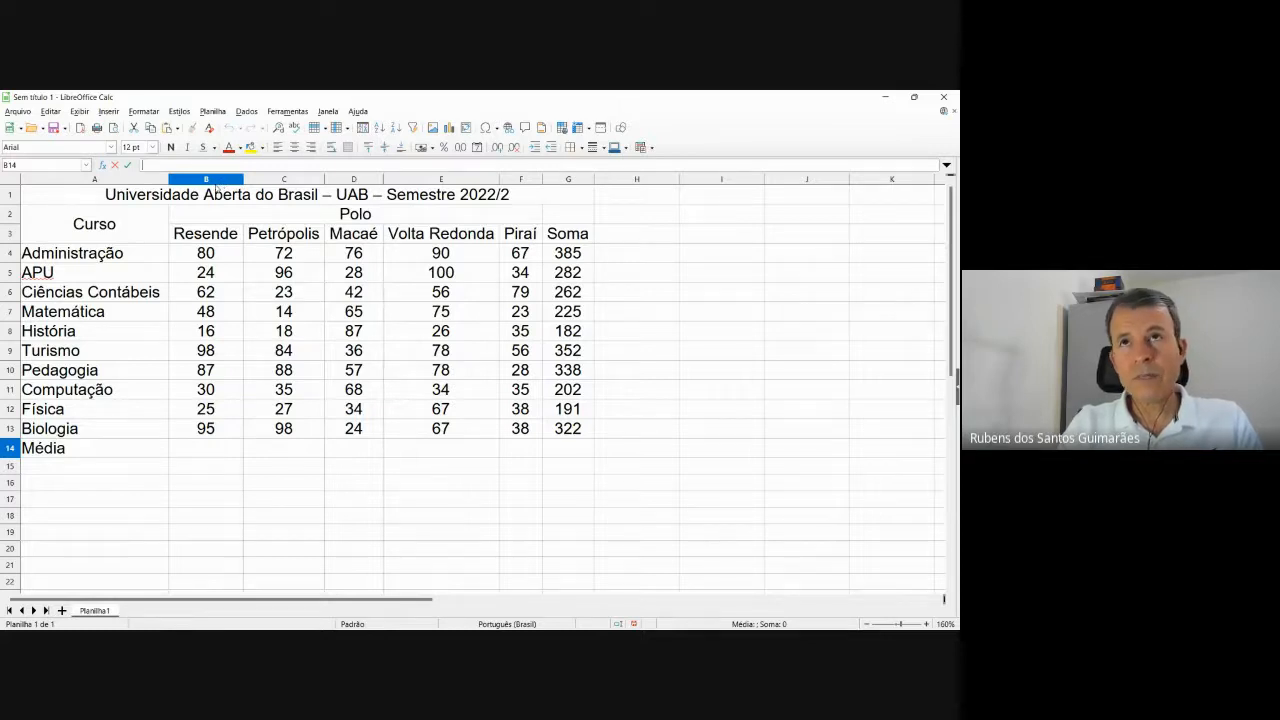
{"action": "left_click", "coordinate": [103, 165]}
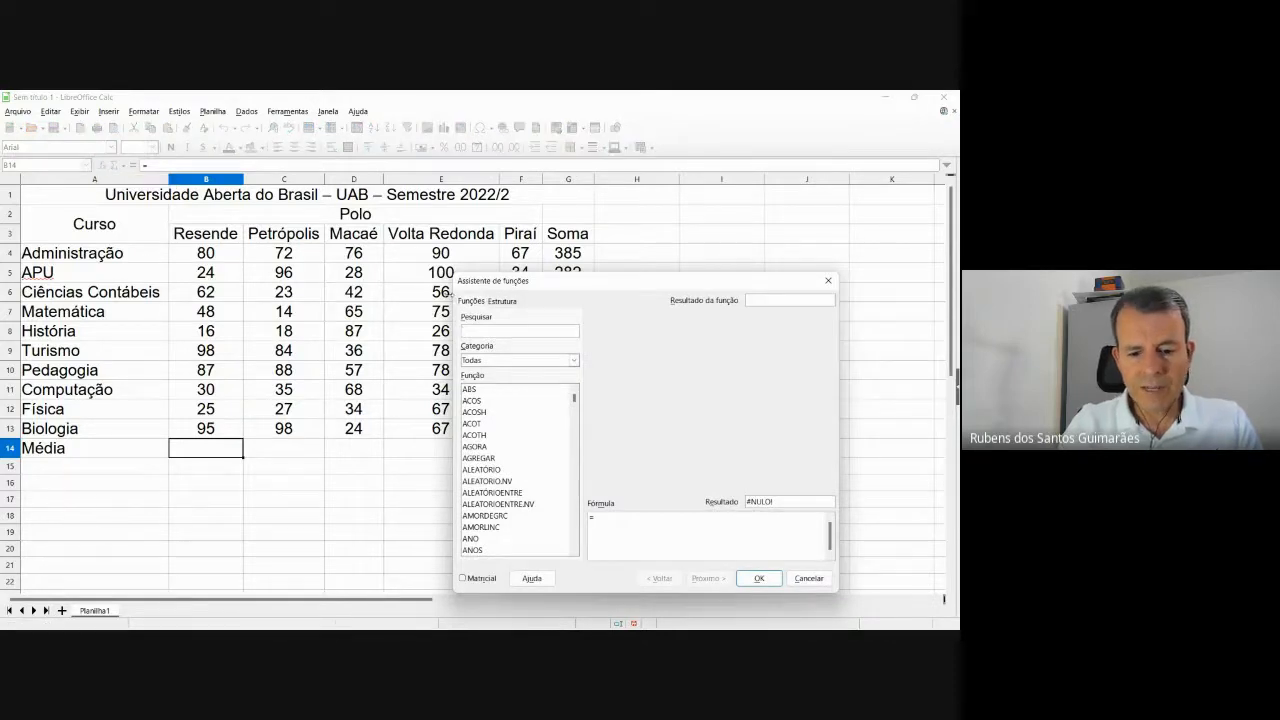
{"action": "type", "text": "média"}
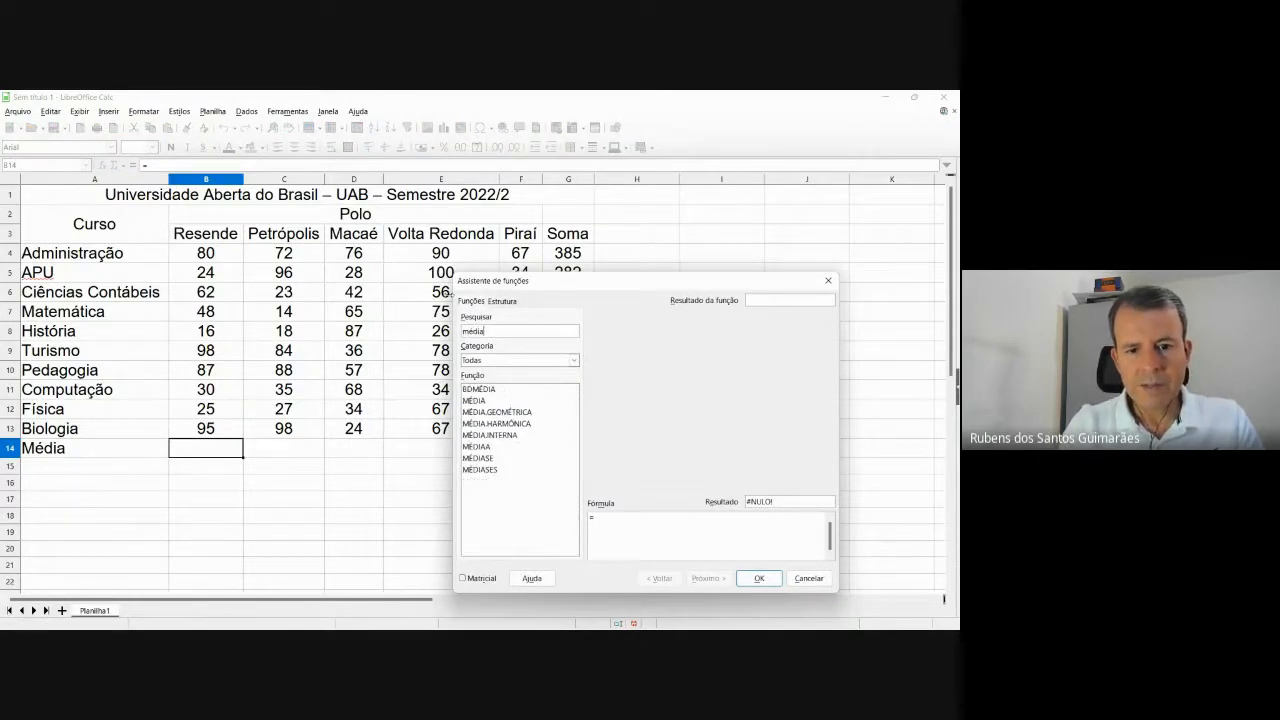
{"action": "key", "text": "BackSpace"}
{"action": "key", "text": "BackSpace"}
{"action": "key", "text": "BackSpace"}
{"action": "key", "text": "BackSpace"}
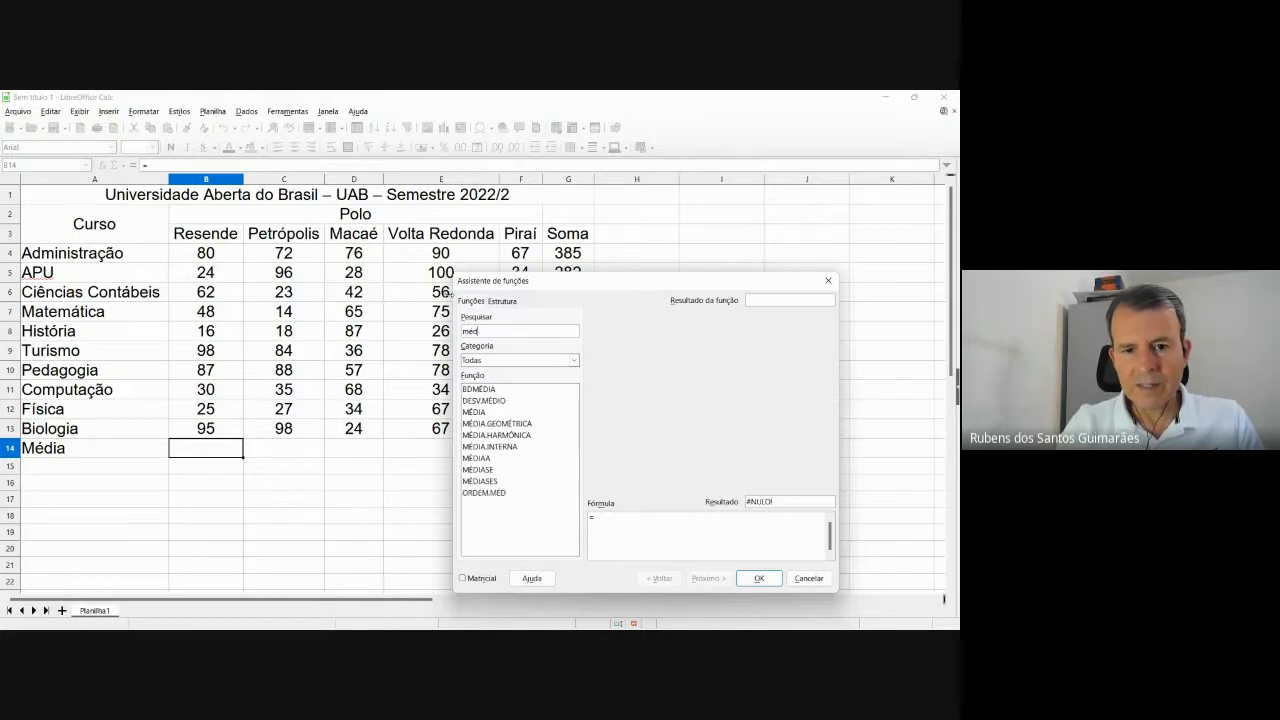
{"action": "type", "text": "edia"}
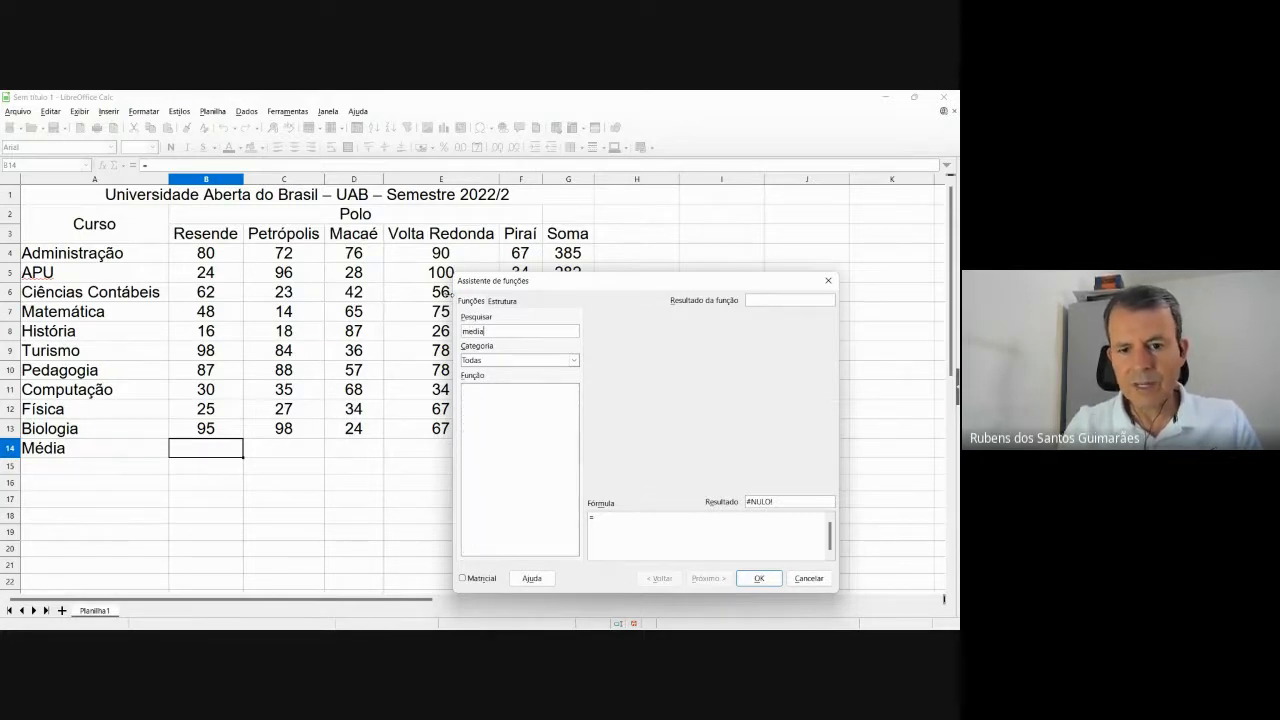
{"action": "key", "text": "BackSpace"}
{"action": "key", "text": "BackSpace"}
{"action": "key", "text": "BackSpace"}
{"action": "key", "text": "BackSpace"}
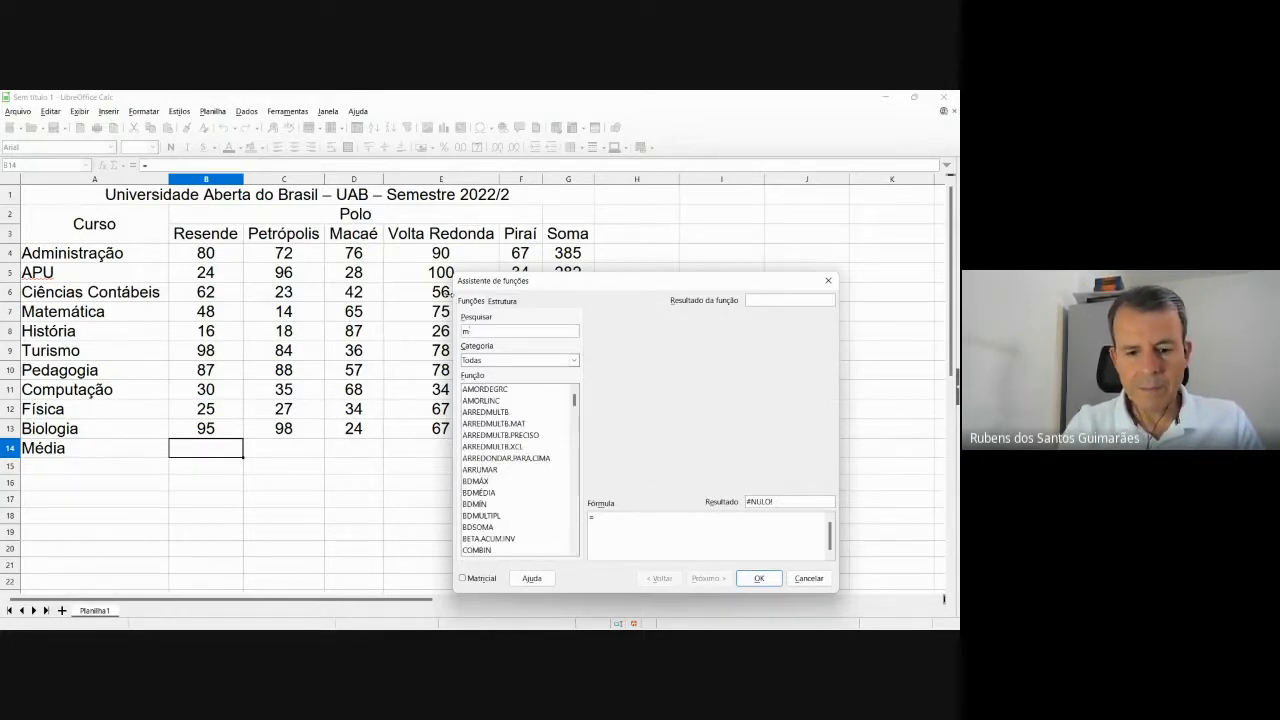
{"action": "type", "text": "édia"}
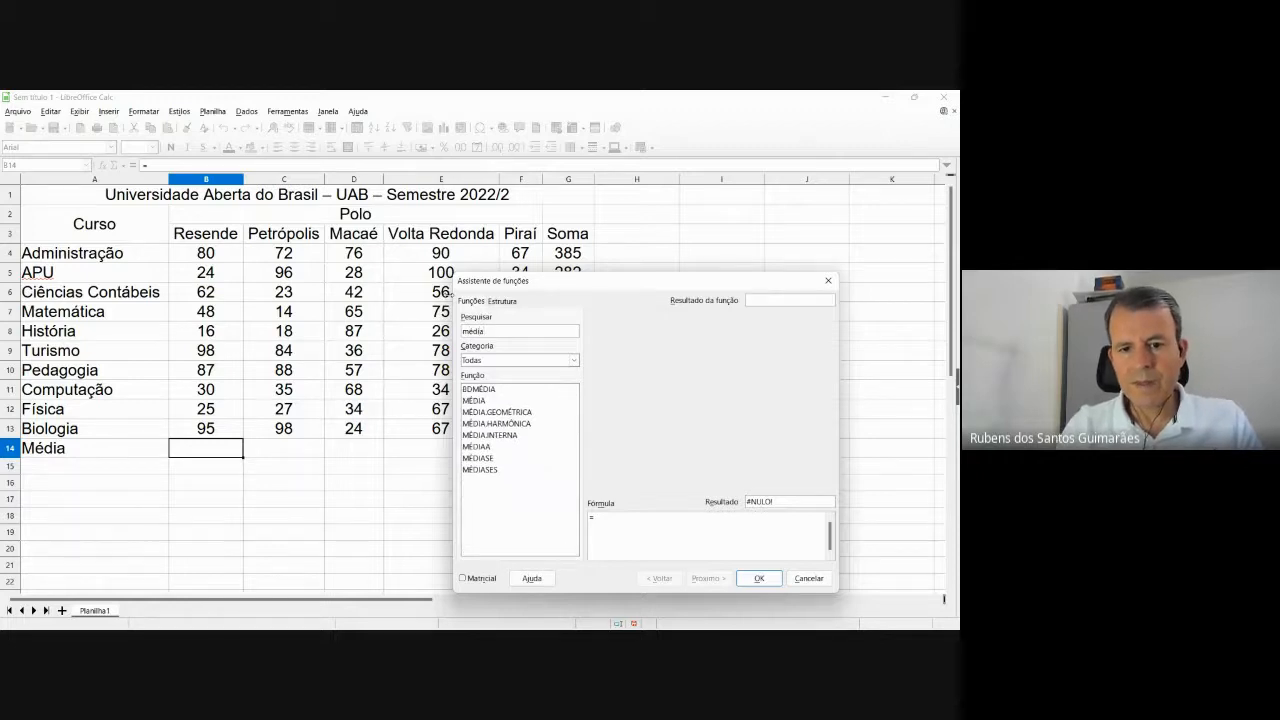
{"action": "left_click", "coordinate": [476, 401]}
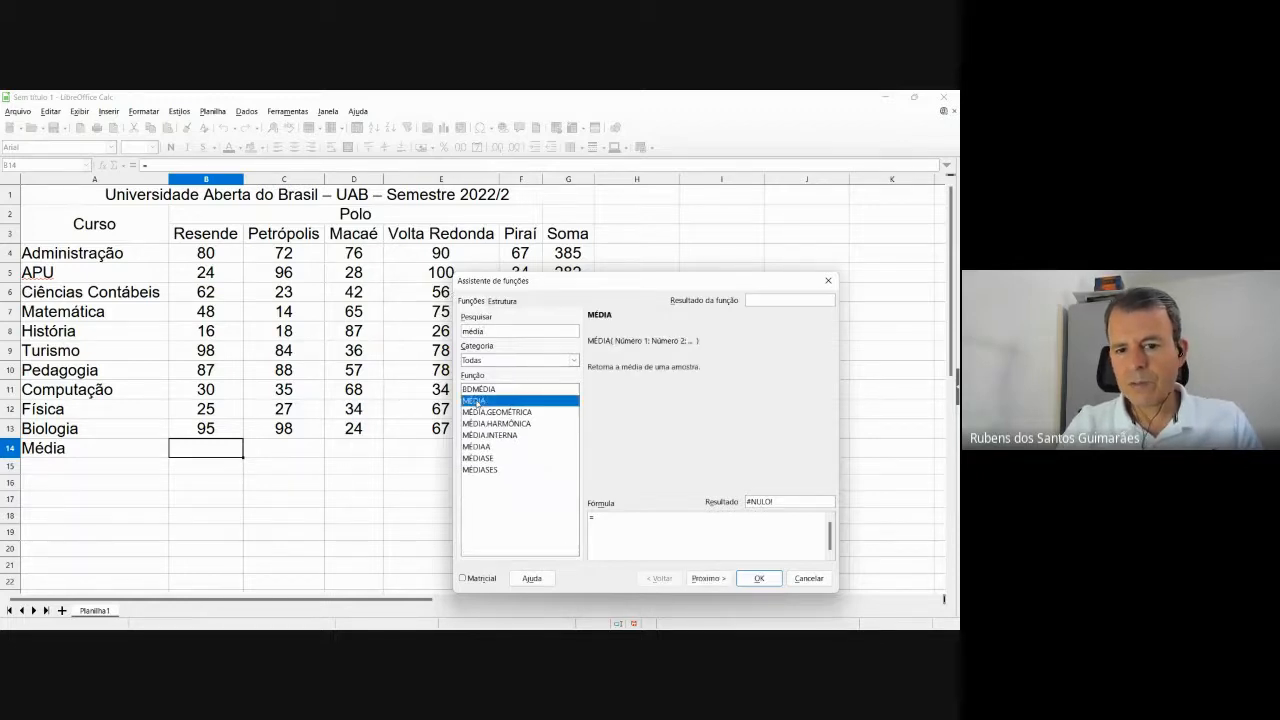
{"action": "double_click", "coordinate": [477, 401]}
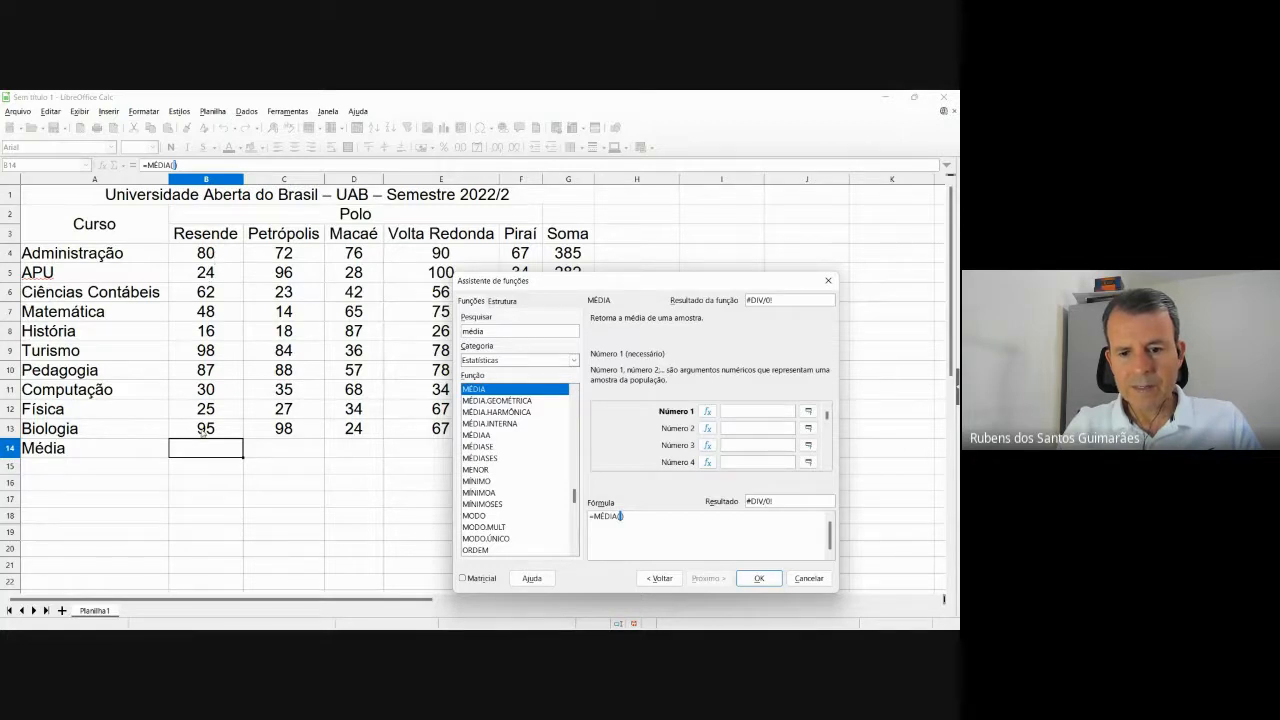
Average B4:B13 with MÉDIA in B14, giving 56,5 for Resende.
{"action": "type", "text": "b4"}
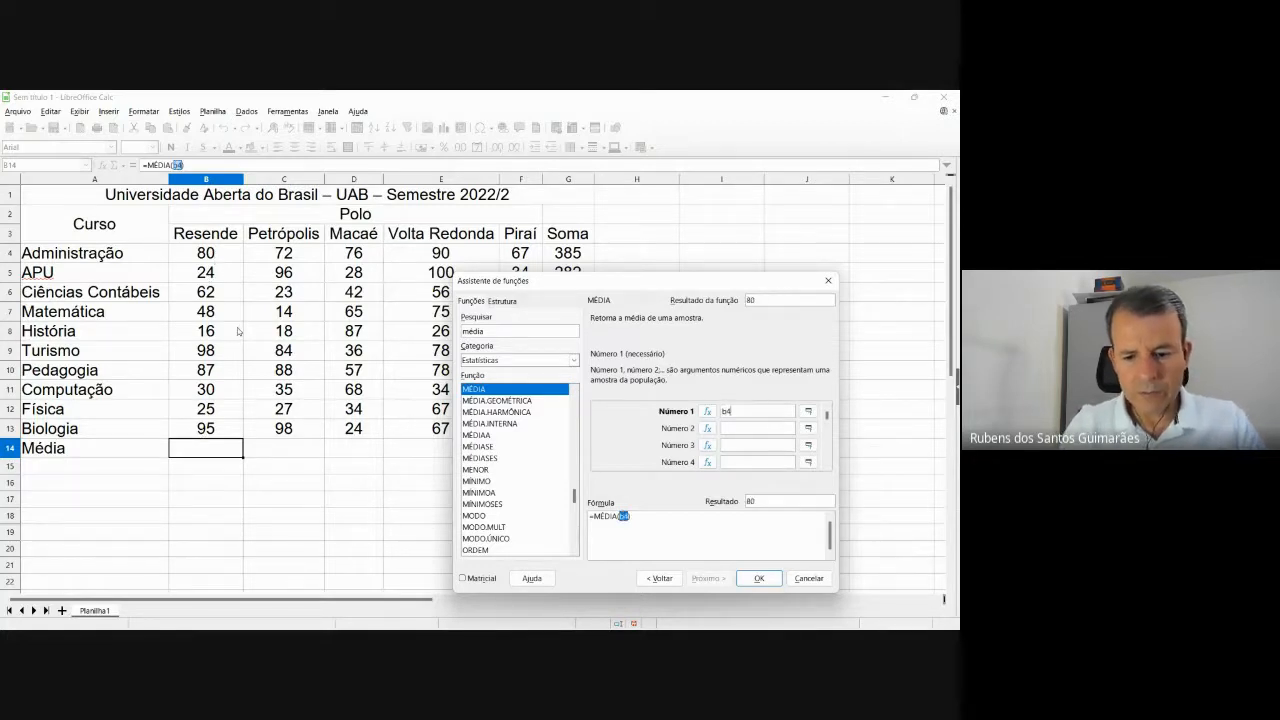
{"action": "type", "text": ":b13"}
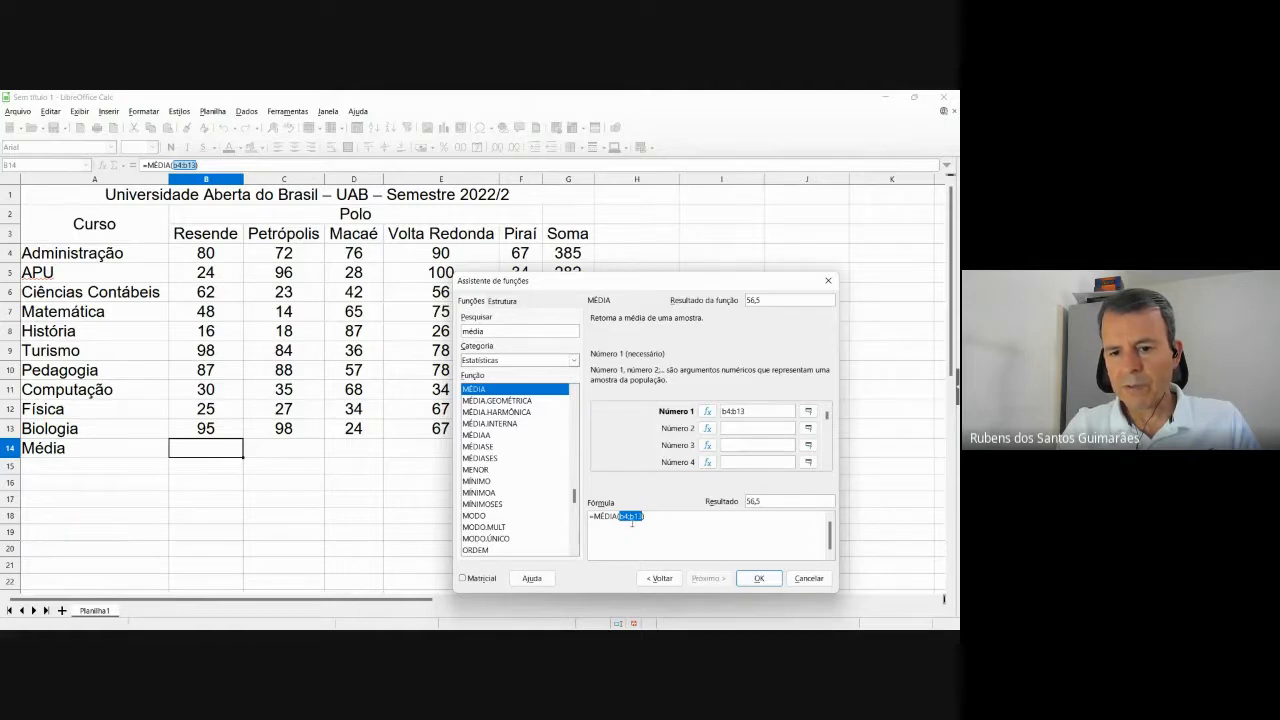
{"action": "left_click", "coordinate": [774, 575]}
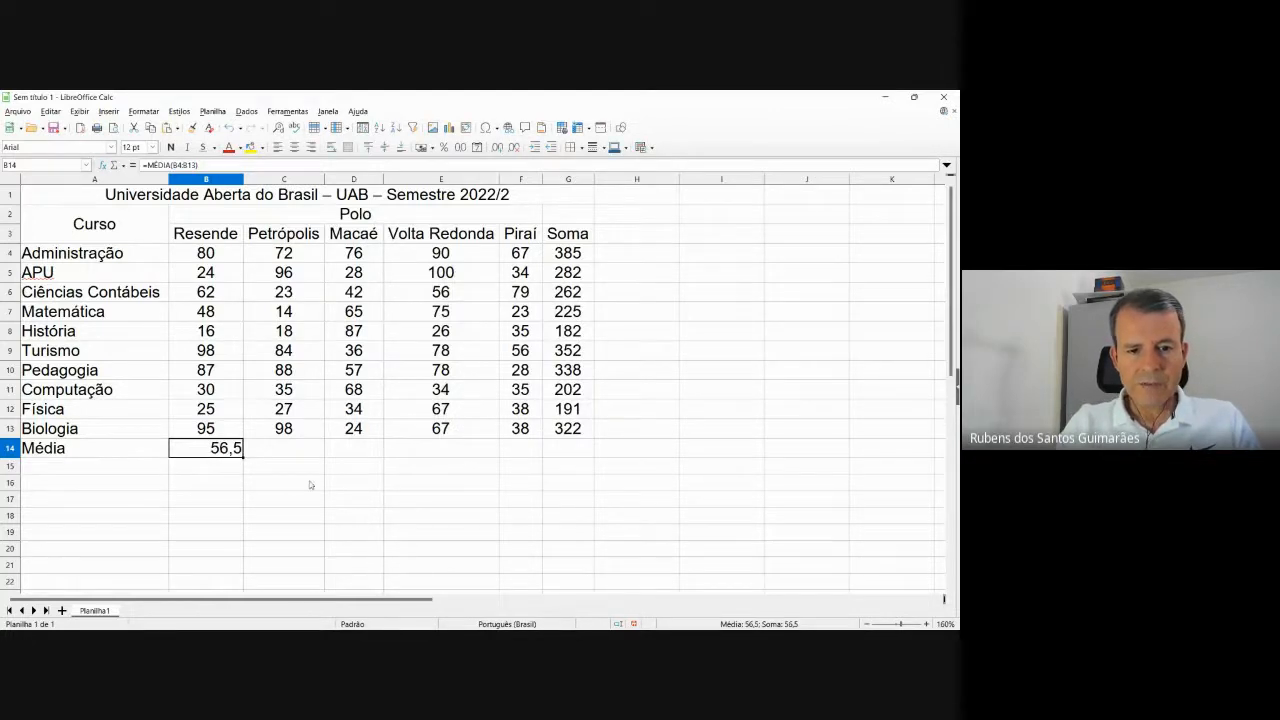
Centre the Média row cells B14:F14 horizontally through Format Cells alignment.
{"action": "left_click", "coordinate": [291, 455]}
{"action": "left_click", "coordinate": [228, 449]}
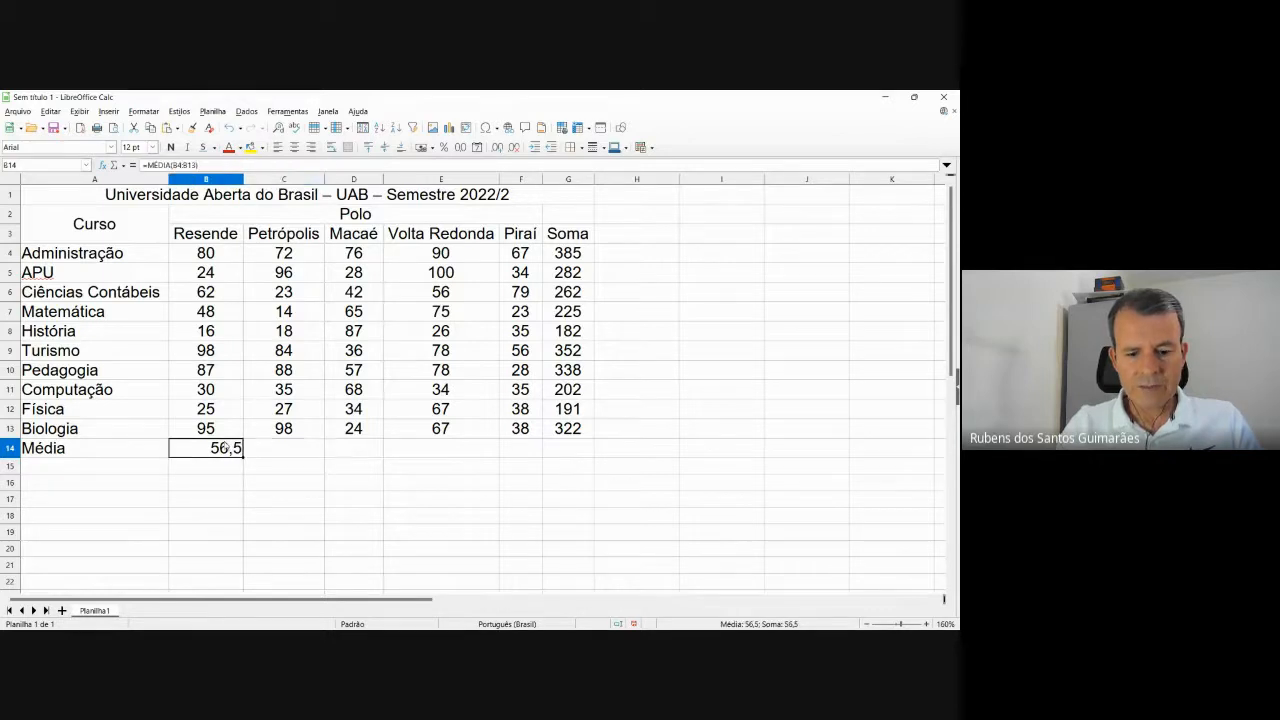
{"action": "left_click_drag", "start_coordinate": [226, 449], "coordinate": [525, 450]}
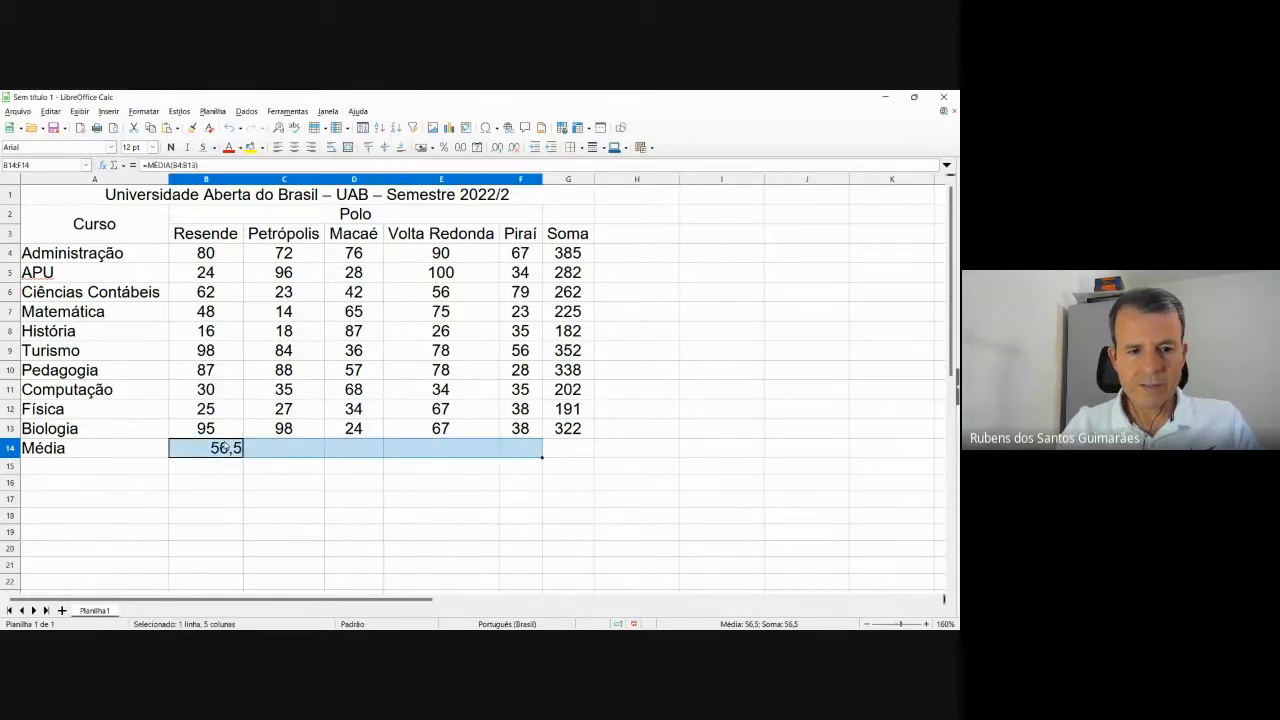
{"action": "right_click", "coordinate": [292, 455]}
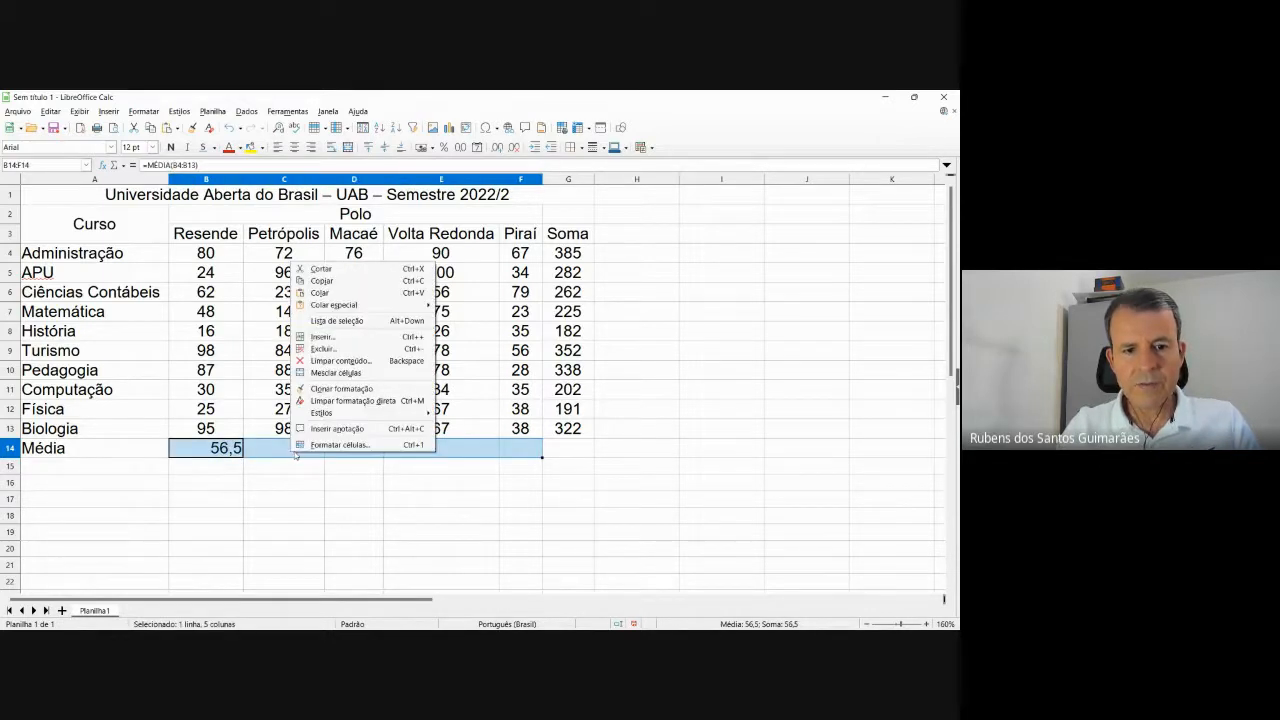
{"action": "left_click", "coordinate": [327, 445]}
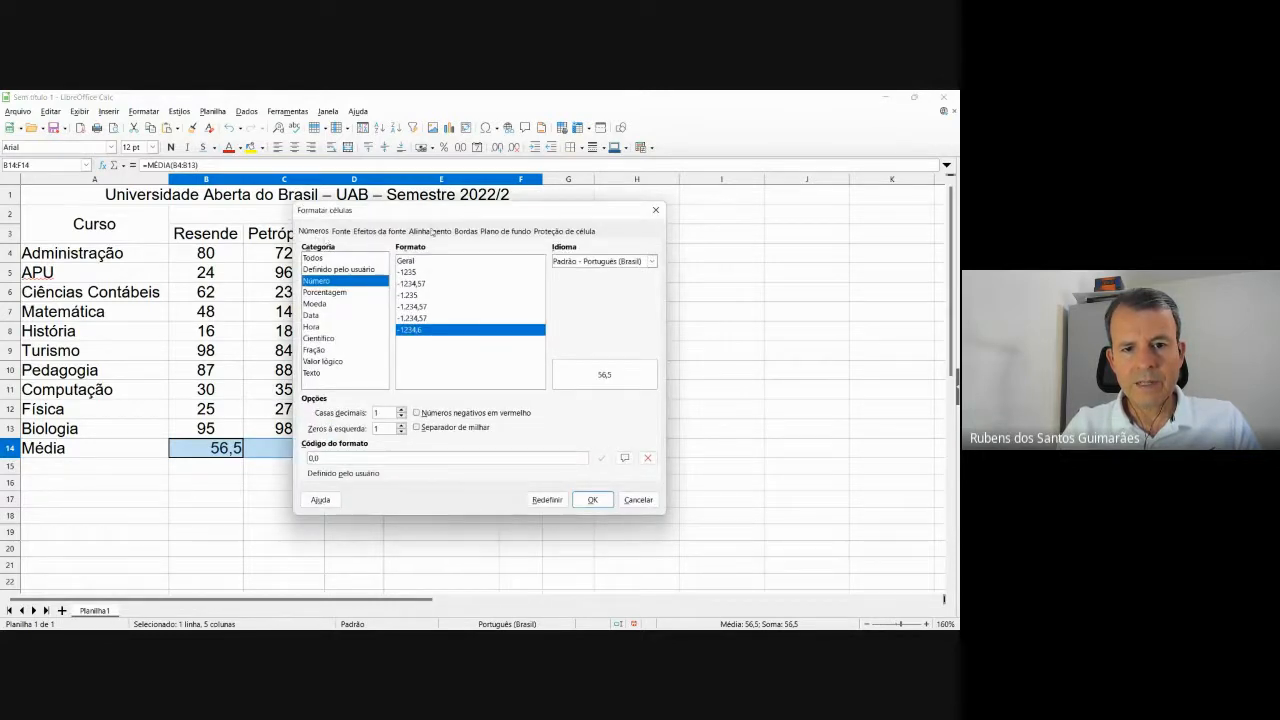
{"action": "left_click", "coordinate": [432, 231]}
{"action": "left_click", "coordinate": [430, 262]}
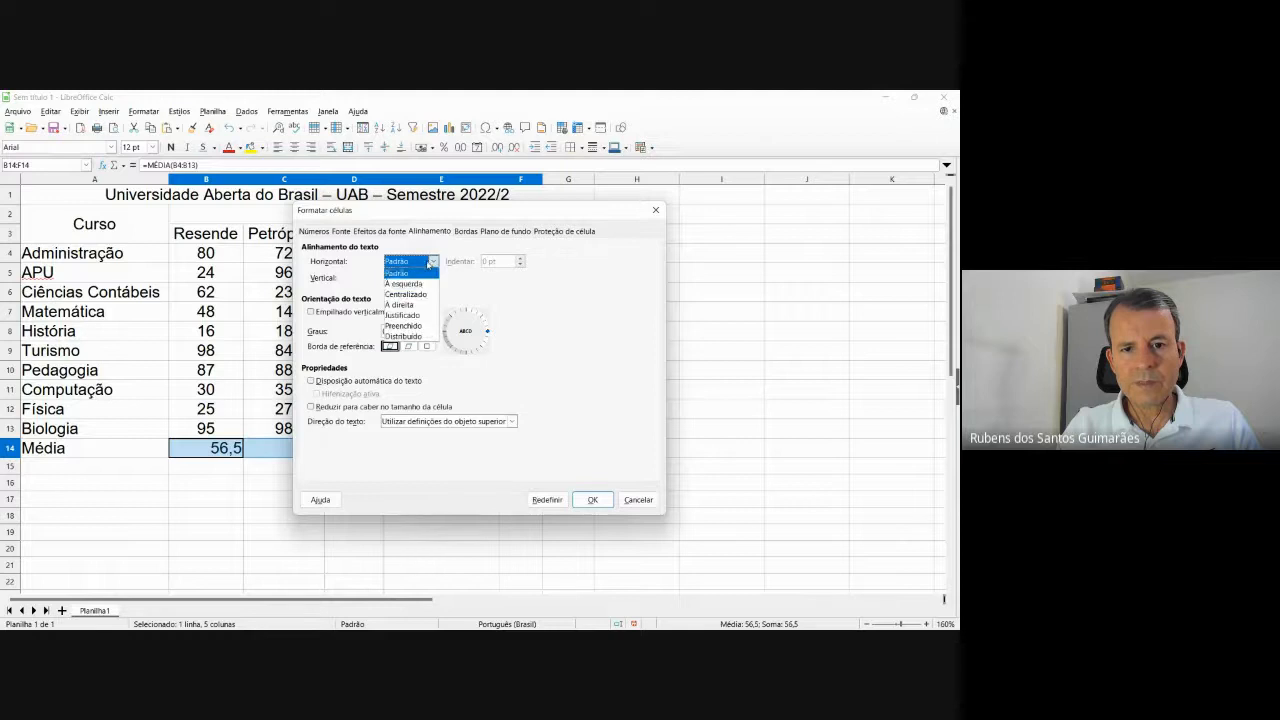
{"action": "left_click", "coordinate": [423, 295]}
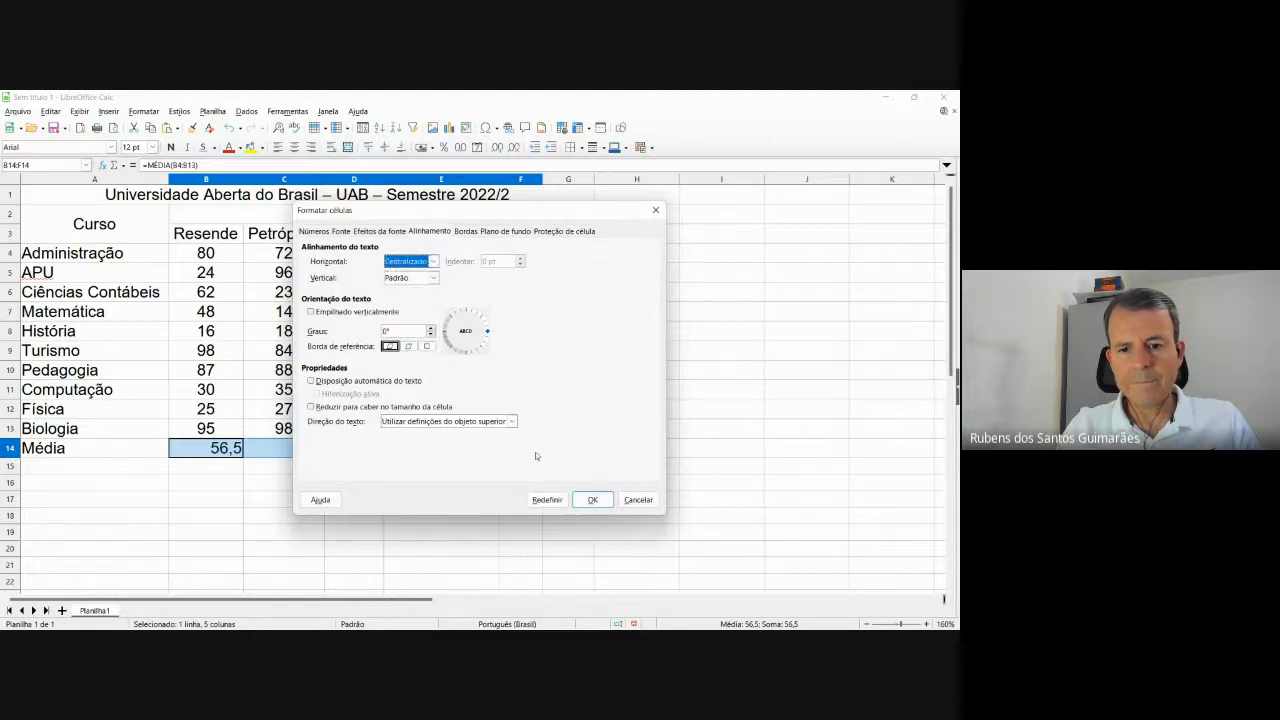
{"action": "left_click", "coordinate": [589, 502]}
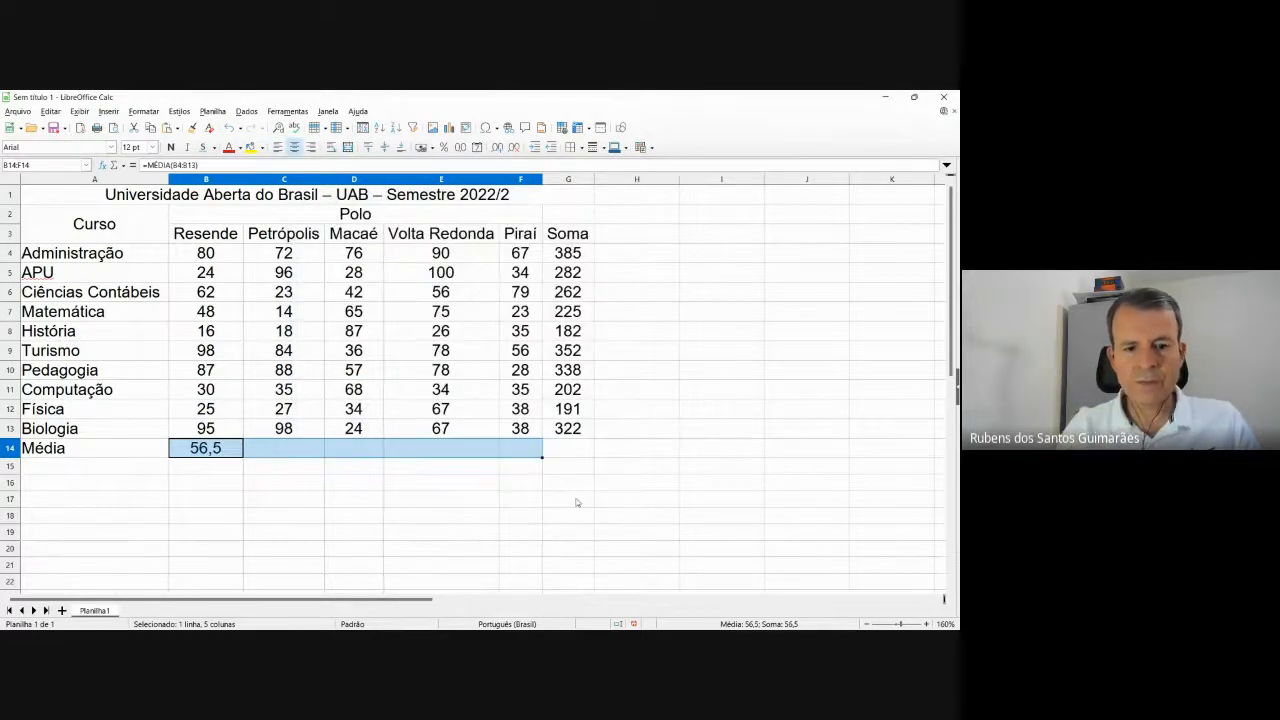
{"action": "left_click", "coordinate": [468, 529]}
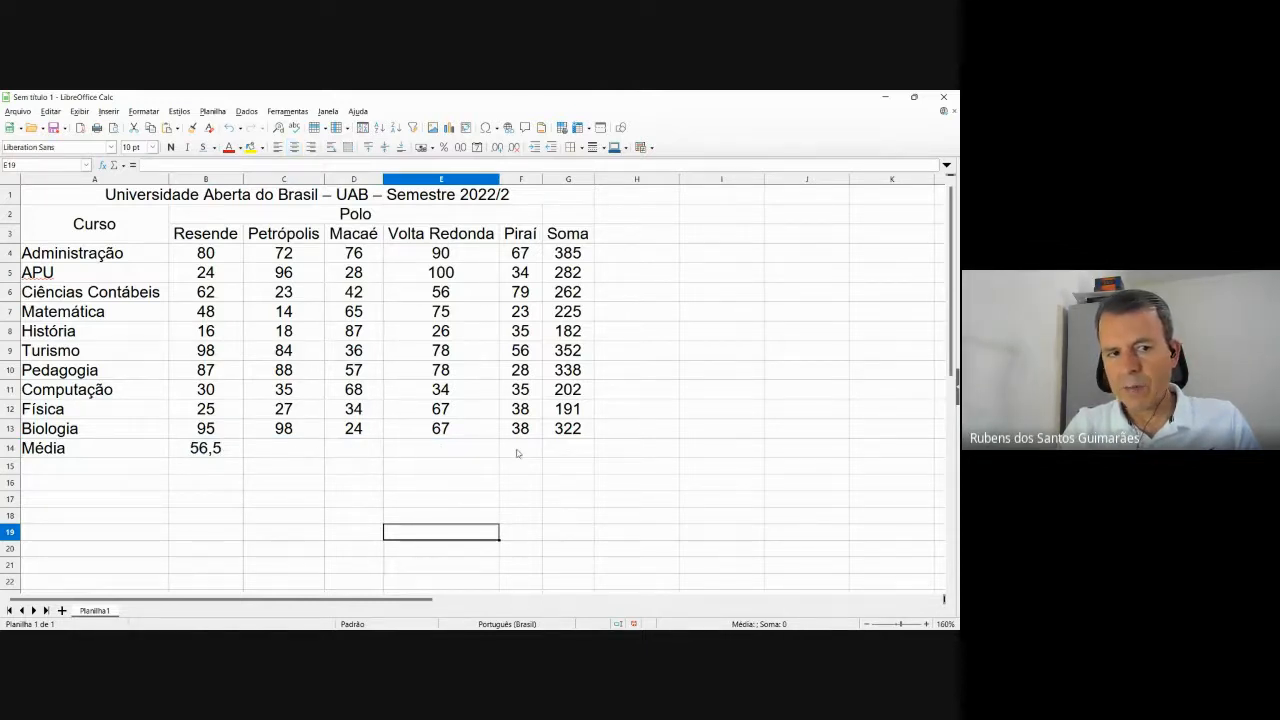
Fill the B14 average across to F14 (55,5, 51,7, 67,1, 43,3), then bring up the reference figure.
{"action": "left_click", "coordinate": [226, 452]}
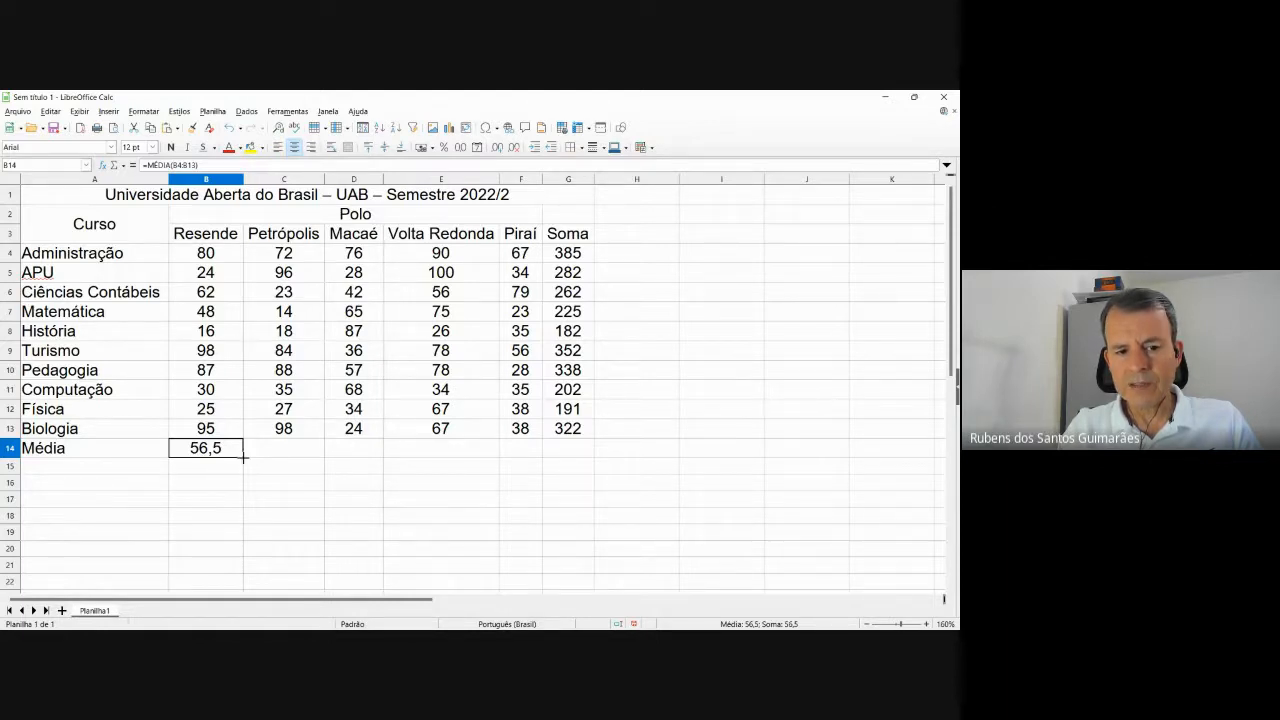
{"action": "left_click_drag", "start_coordinate": [243, 457], "coordinate": [535, 457]}
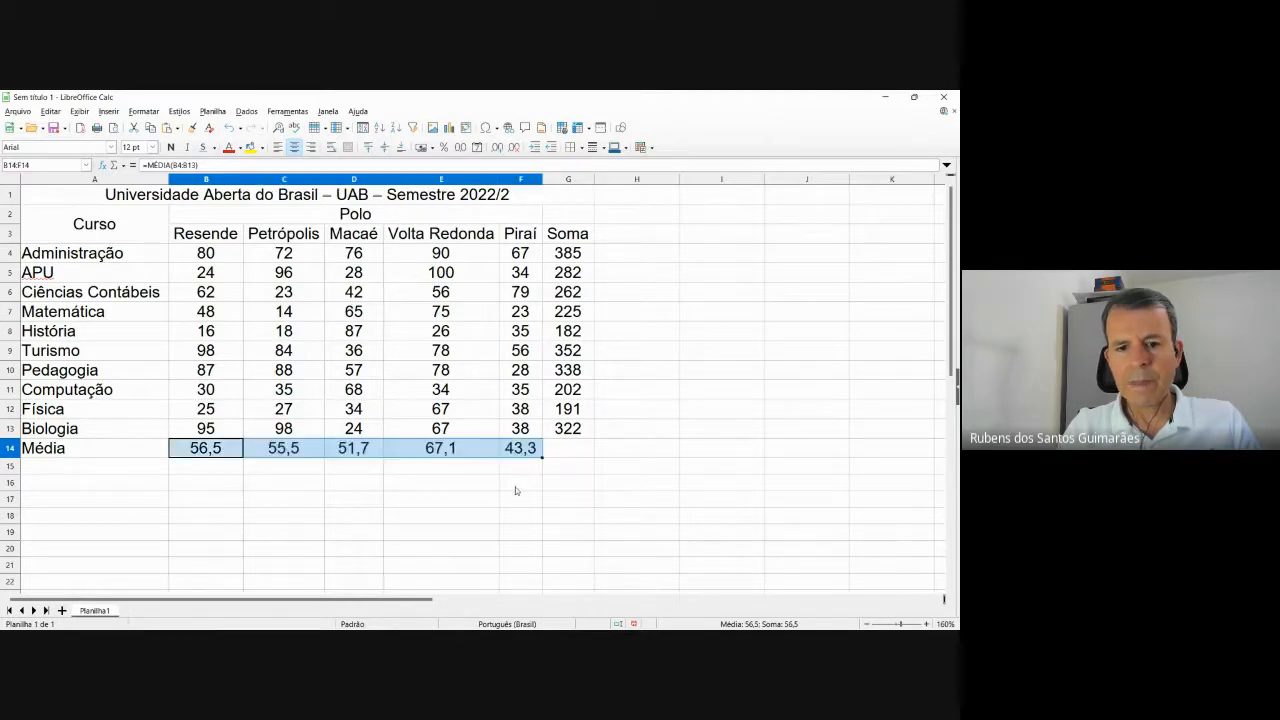
{"action": "key", "text": "alt+Tab"}
{"action": "key", "text": "alt+Tab"}
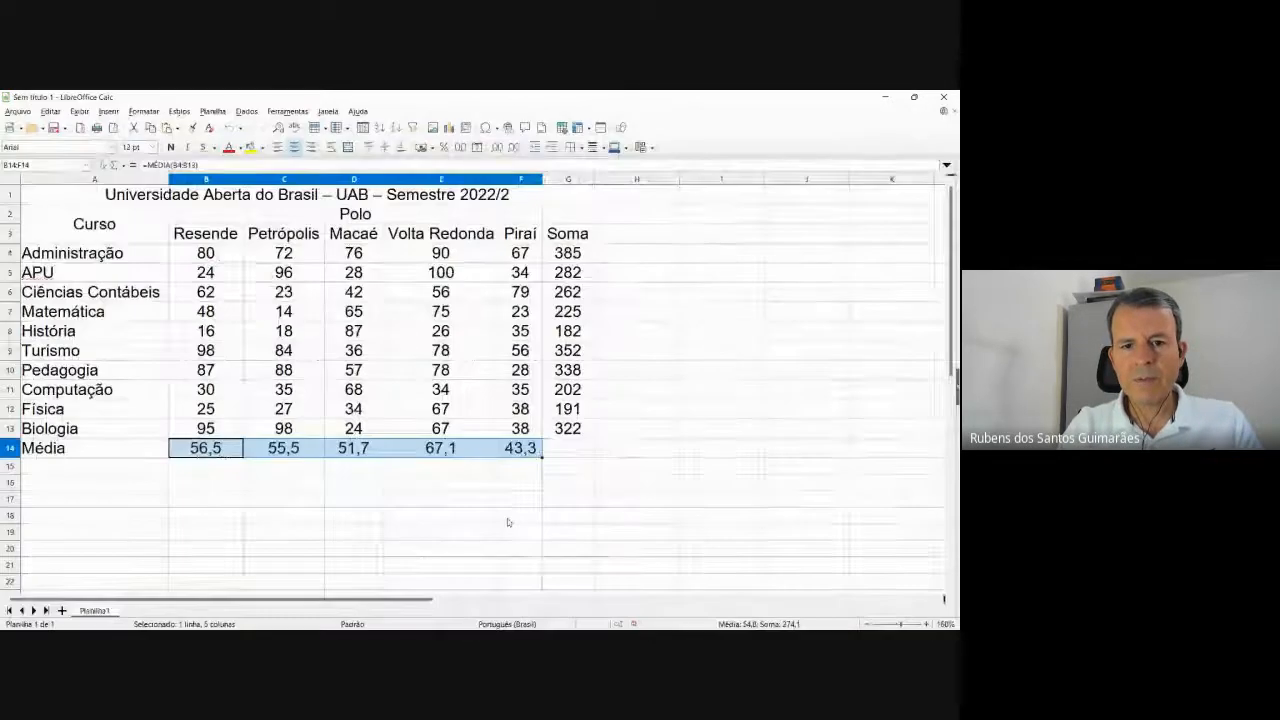
{"action": "key", "text": "alt+Tab"}
{"action": "key", "text": "alt+Tab"}
{"action": "key", "text": "alt+Tab"}
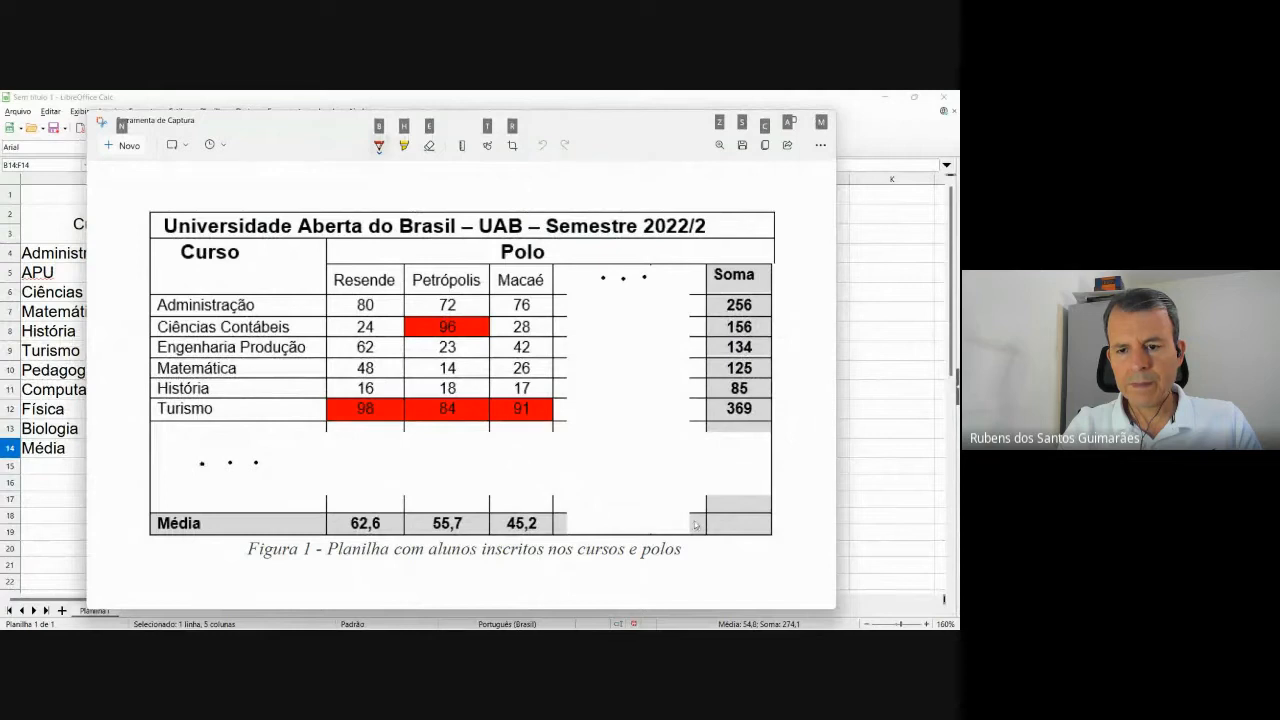
Leave the reference figure and return to the Calc enrolment sheet.
{"action": "key", "text": "alt+Tab"}
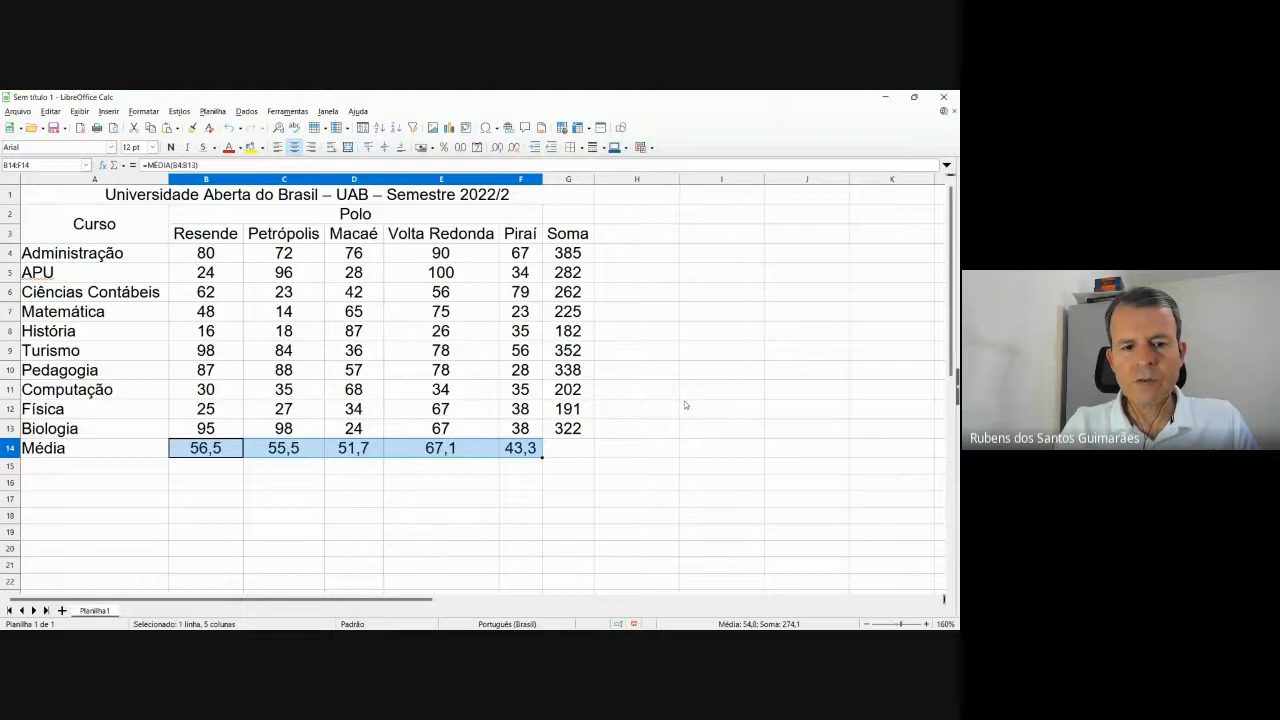
Enter the label 'TX. Selic' in A16 and the rate 0,05 in B16.
{"action": "left_click", "coordinate": [121, 486]}
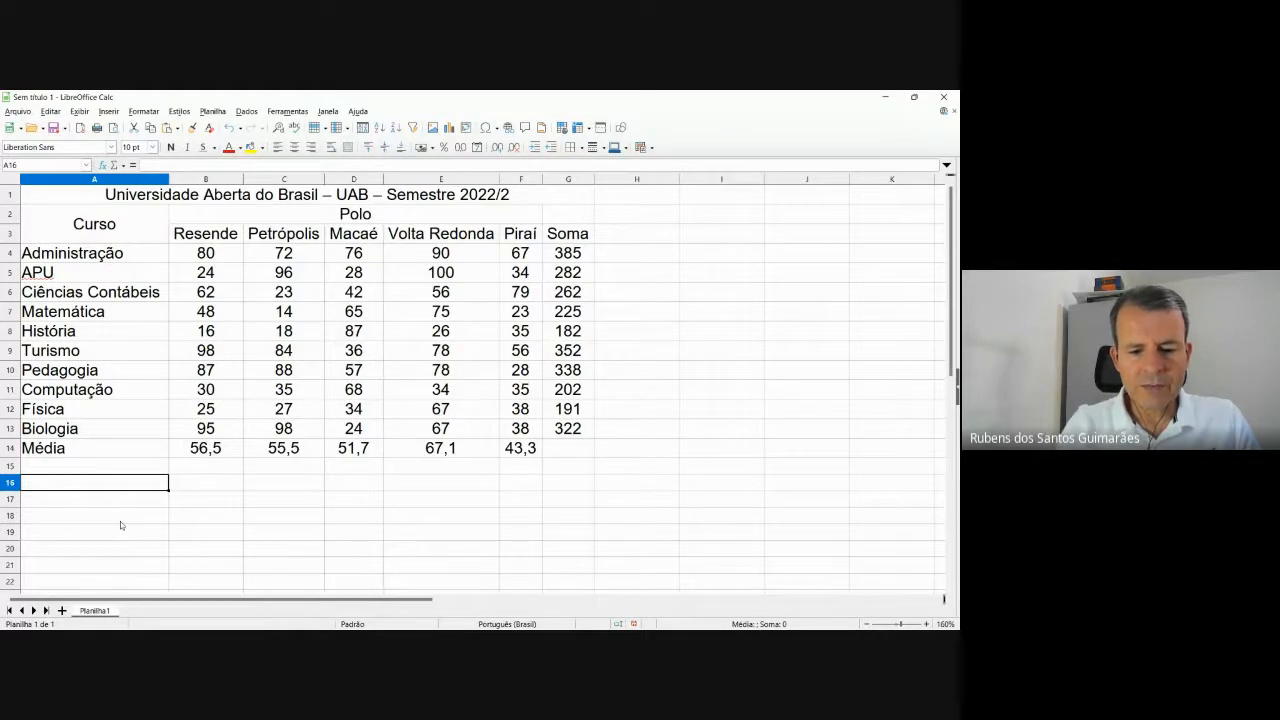
{"action": "type", "text": "TX."}
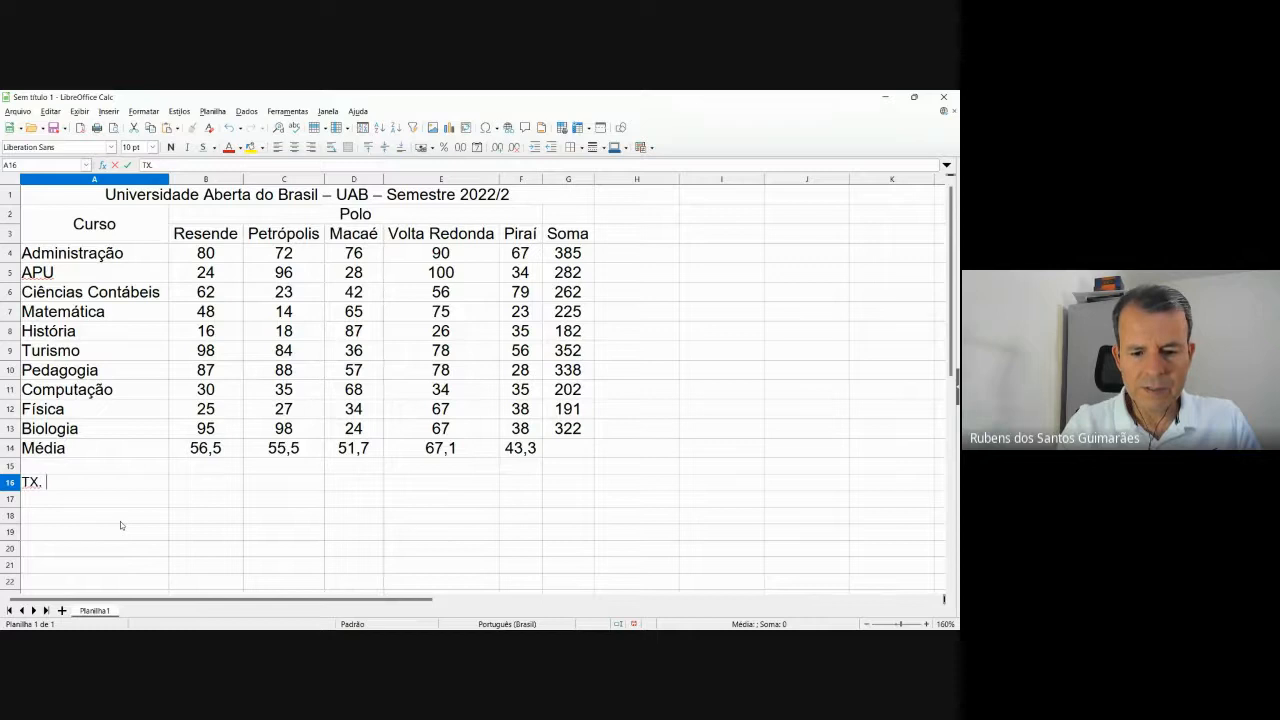
{"action": "type", "text": " Selic"}
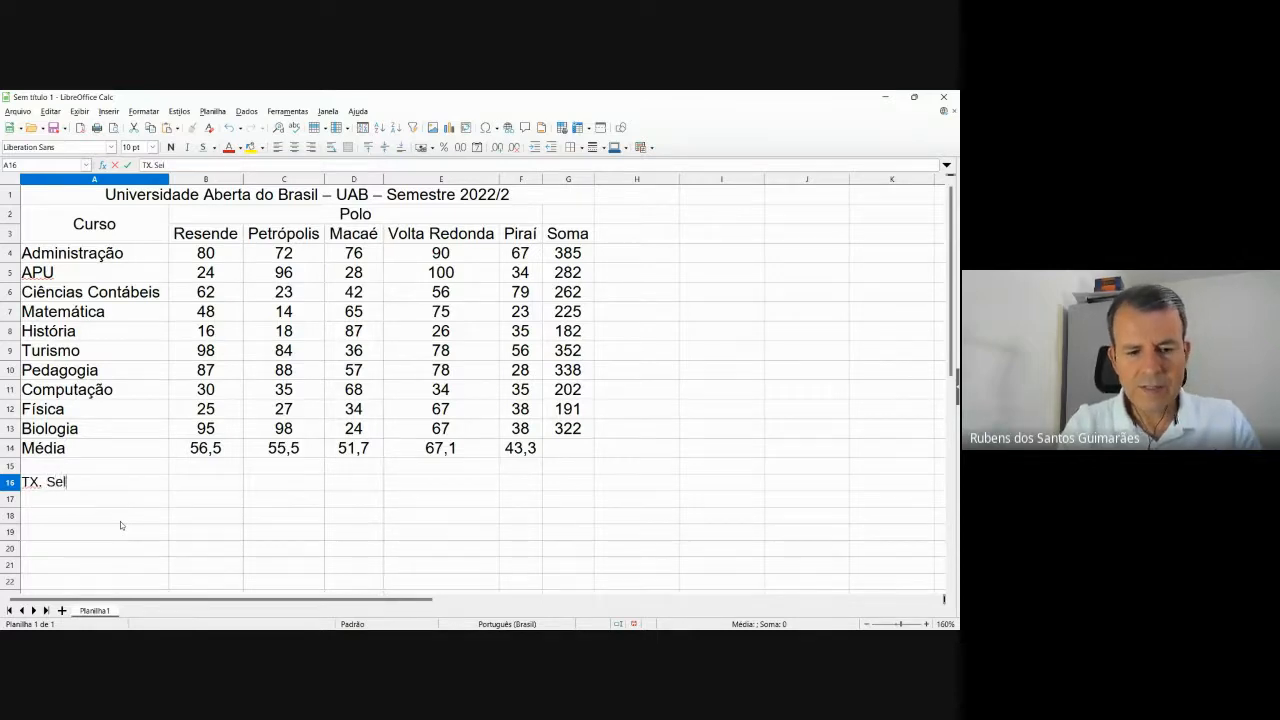
{"action": "left_click", "coordinate": [197, 482]}
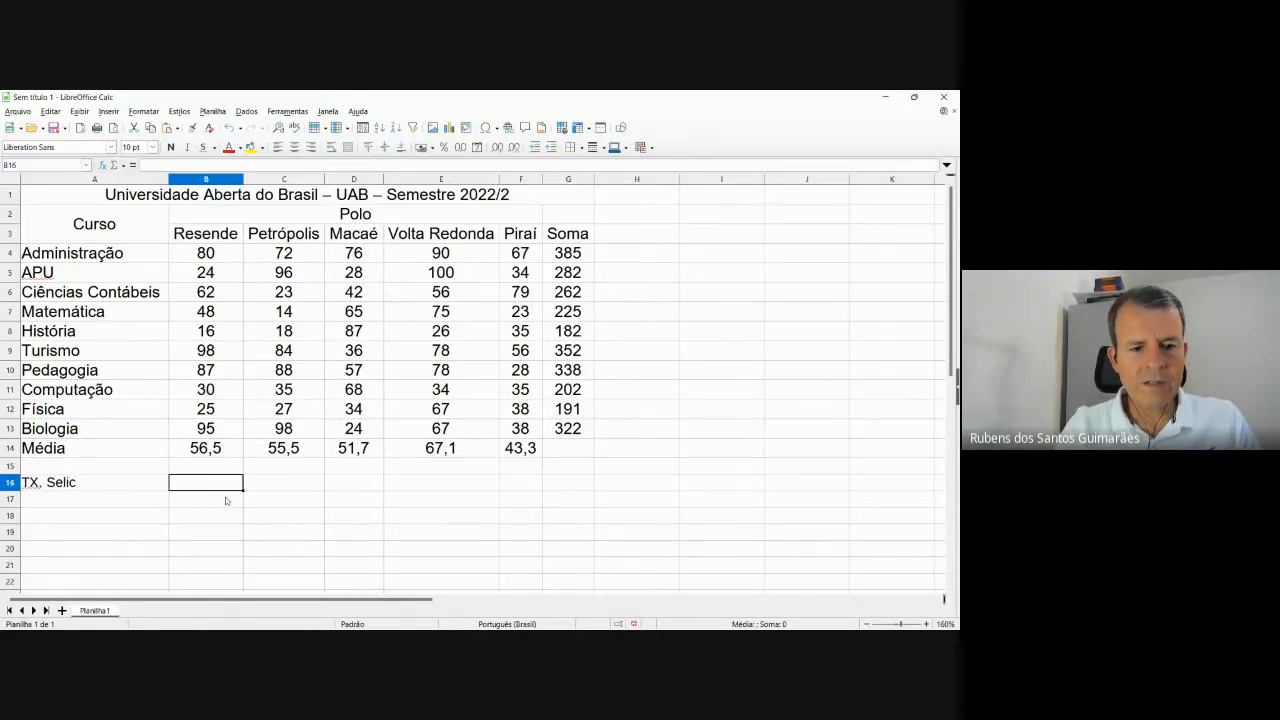
{"action": "type", "text": "0,"}
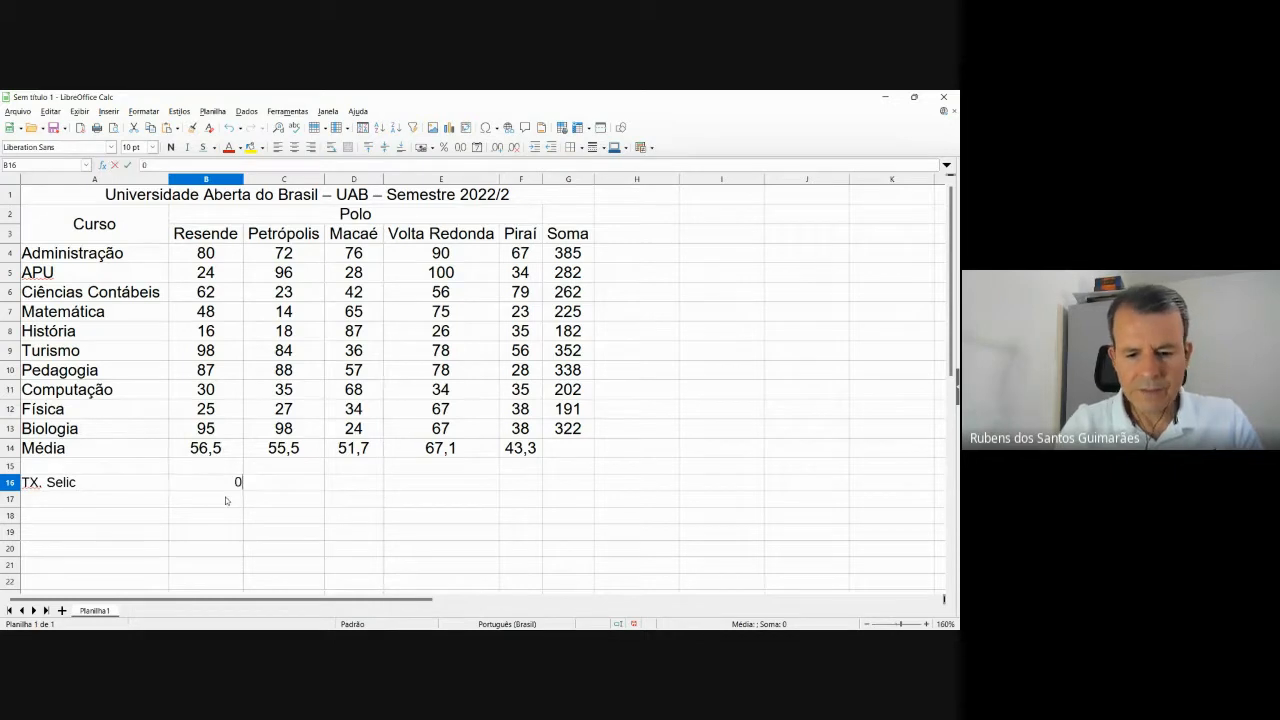
{"action": "type", "text": "5"}
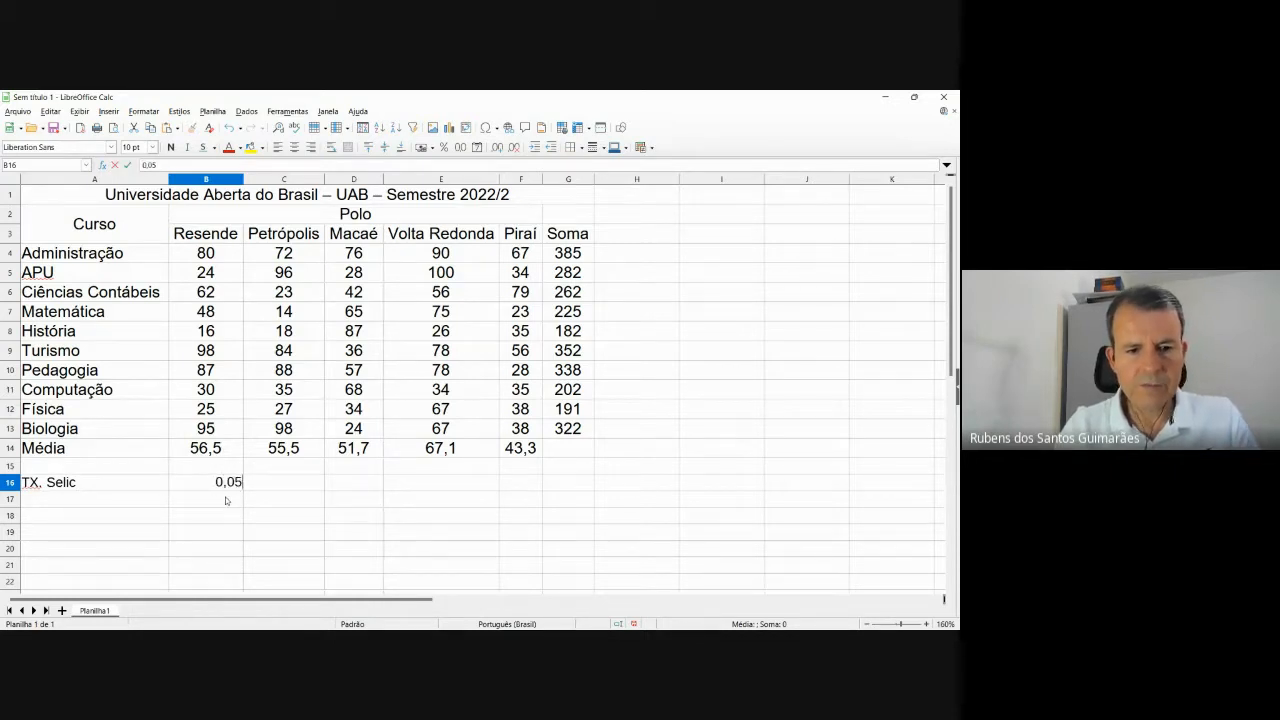
{"action": "key", "text": "Tab"}
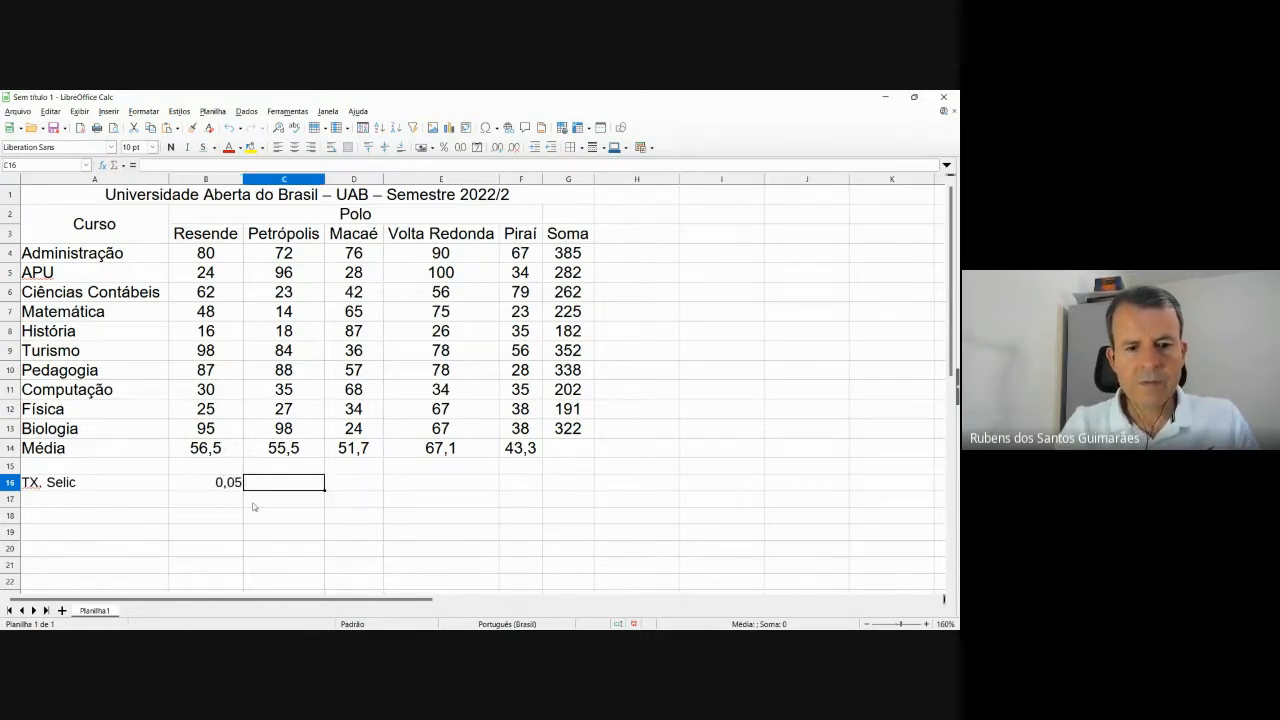
{"action": "left_click", "coordinate": [209, 451]}
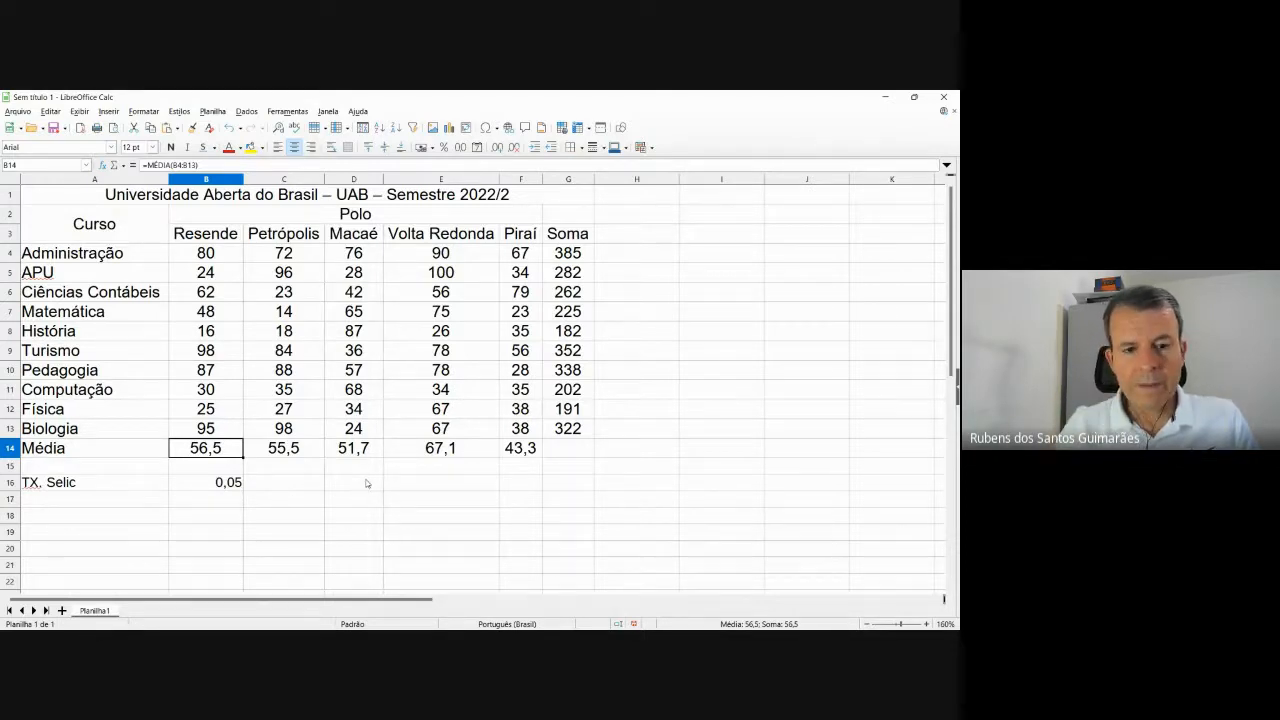
Launch Notepad and shrink its window beside the enrolment table.
{"action": "key", "text": "super"}
{"action": "left_click", "coordinate": [375, 172]}
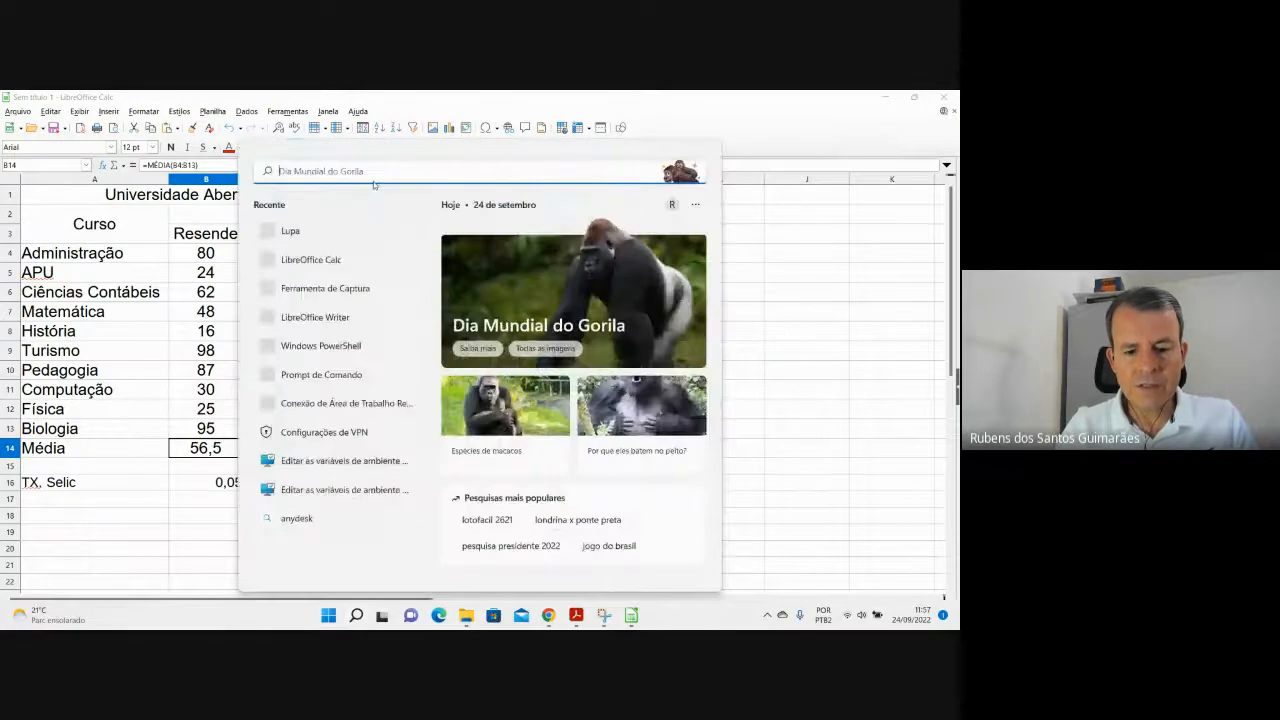
{"action": "type", "text": "note"}
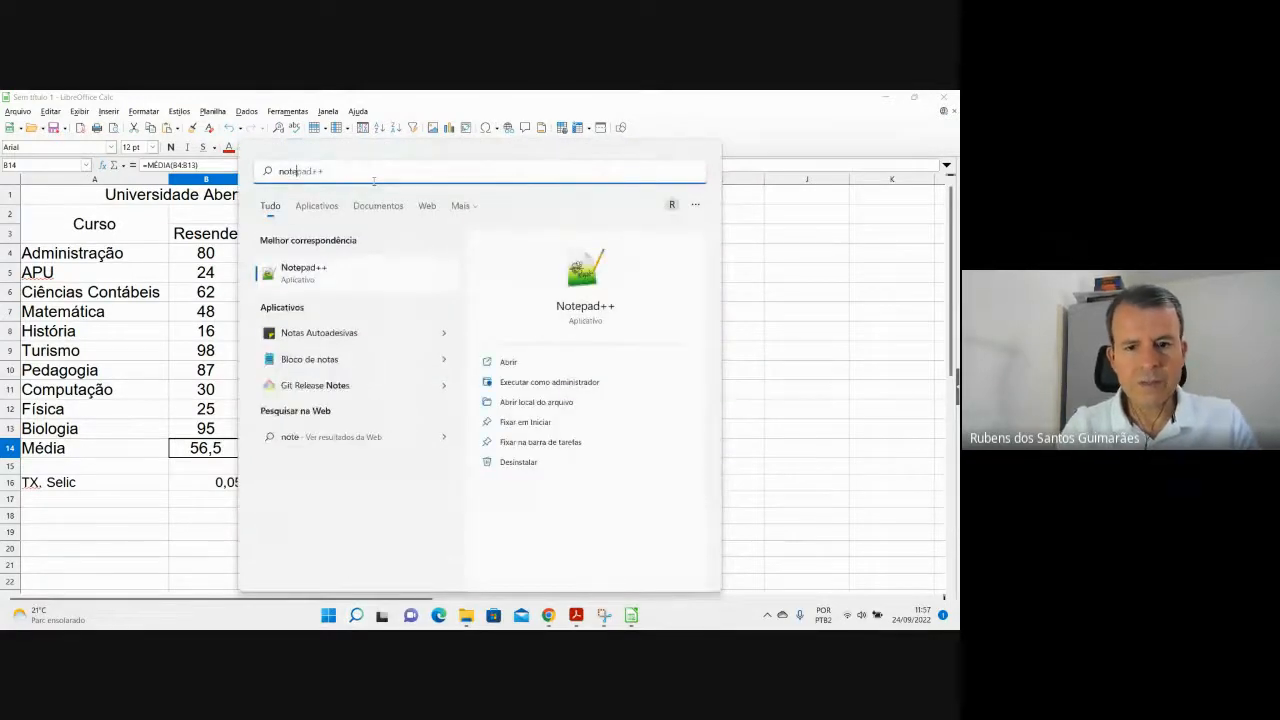
{"action": "left_click", "coordinate": [312, 360]}
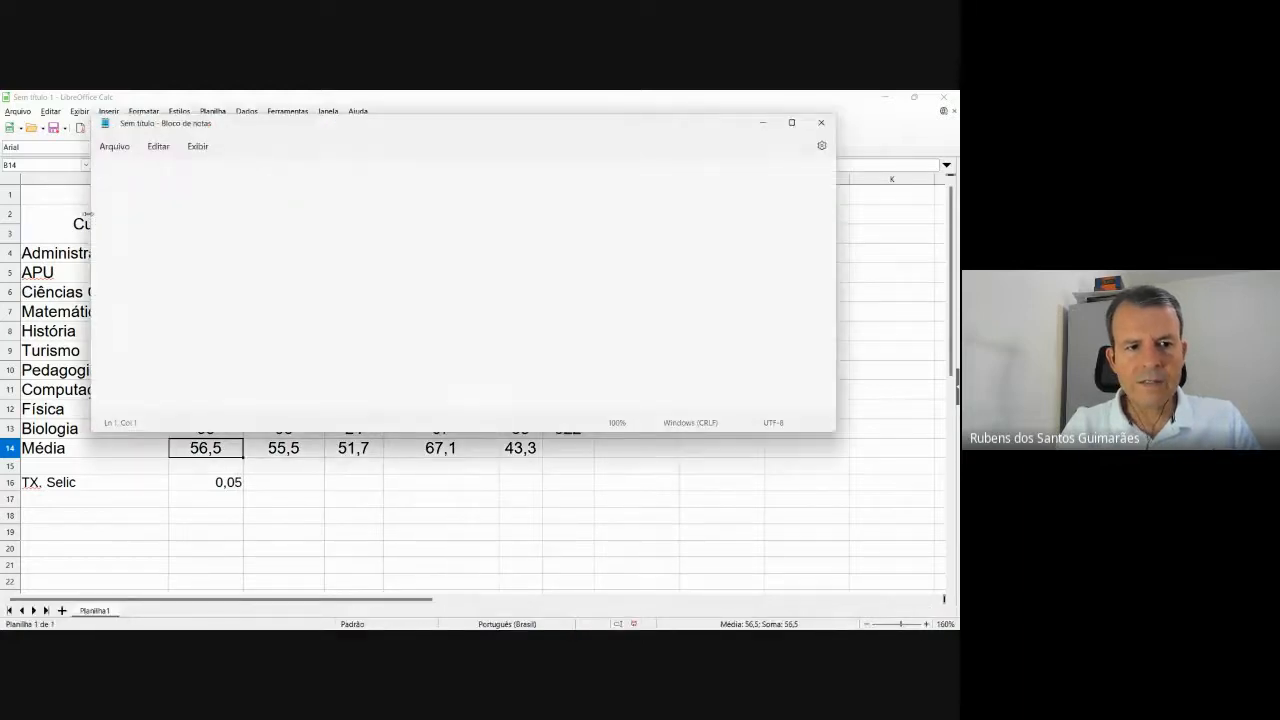
{"action": "left_click_drag", "start_coordinate": [92, 214], "coordinate": [406, 215]}
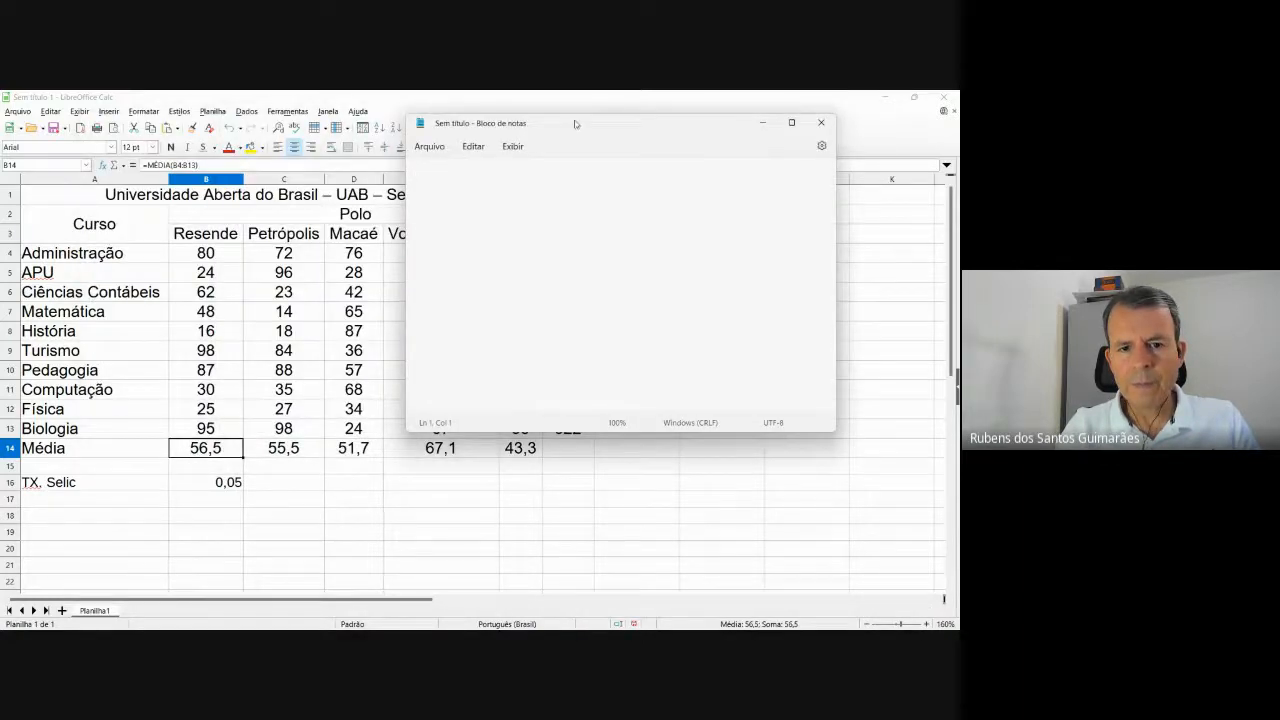
{"action": "left_click_drag", "start_coordinate": [575, 124], "coordinate": [644, 272]}
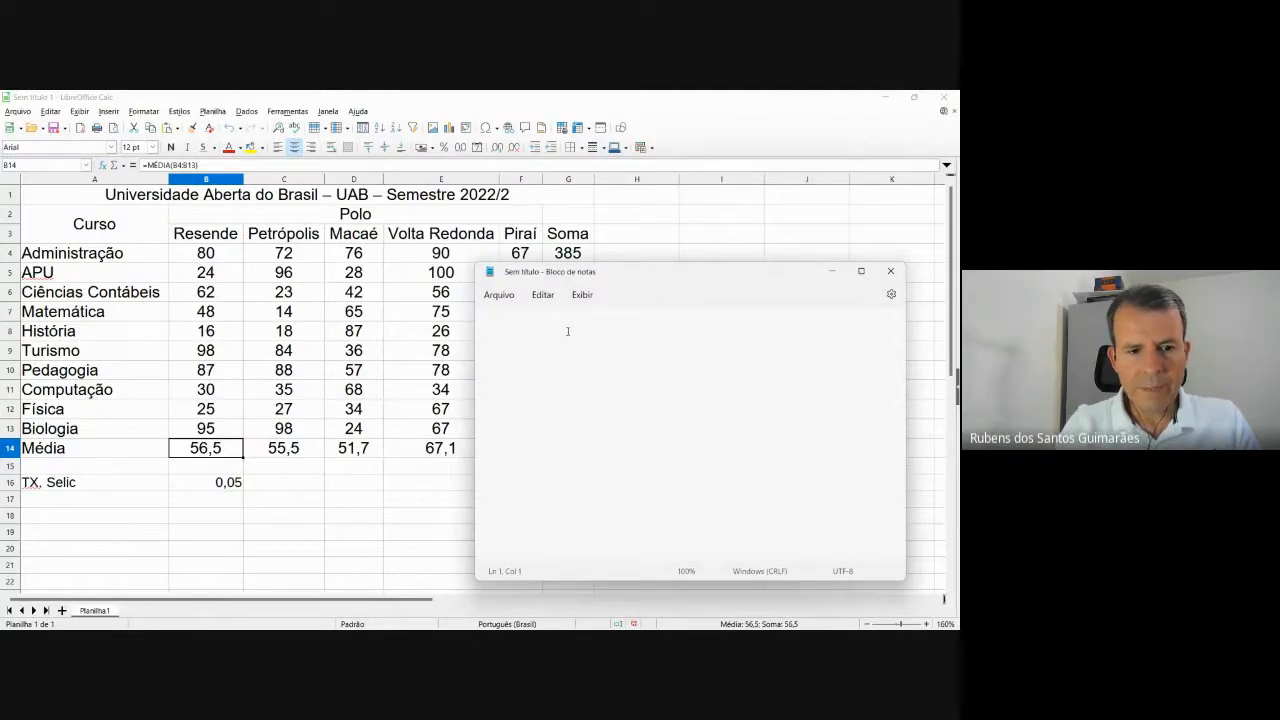
Write a note contrasting $b$16 with b16, then minimize Notepad.
{"action": "type", "text": "b"}
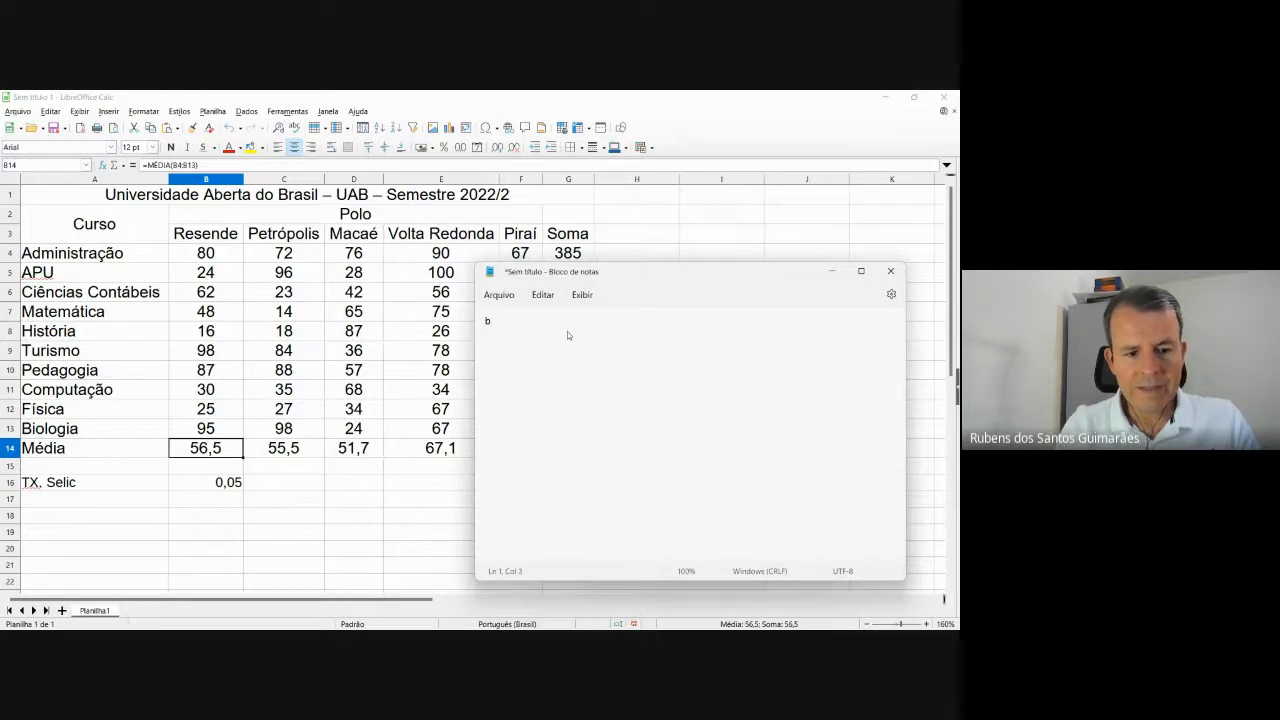
{"action": "type", "text": "16"}
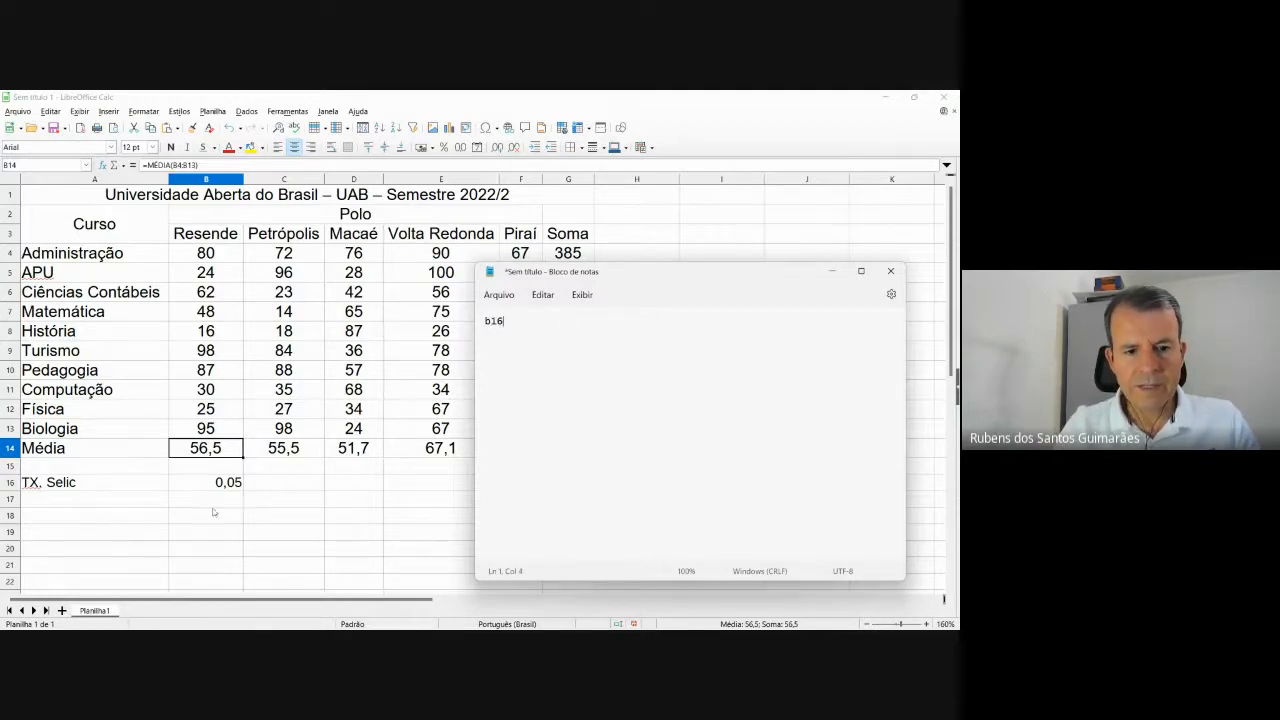
{"action": "left_click", "coordinate": [213, 489]}
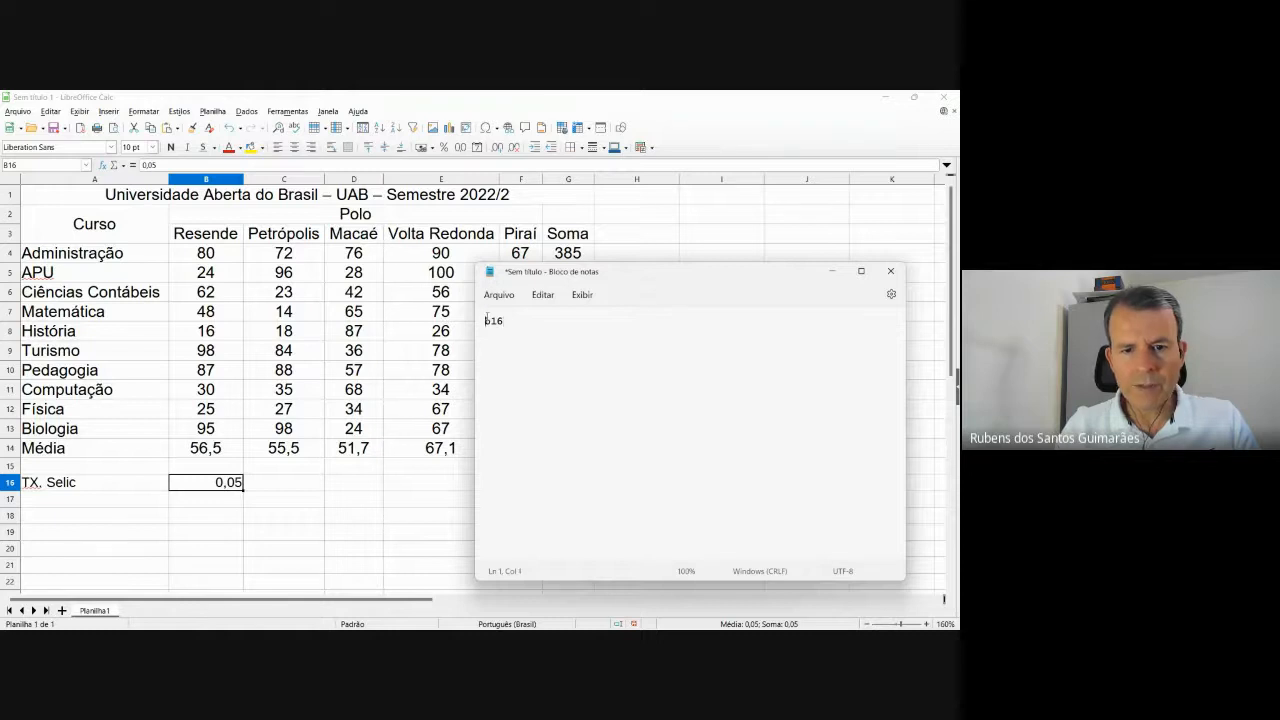
{"action": "type", "text": "$"}
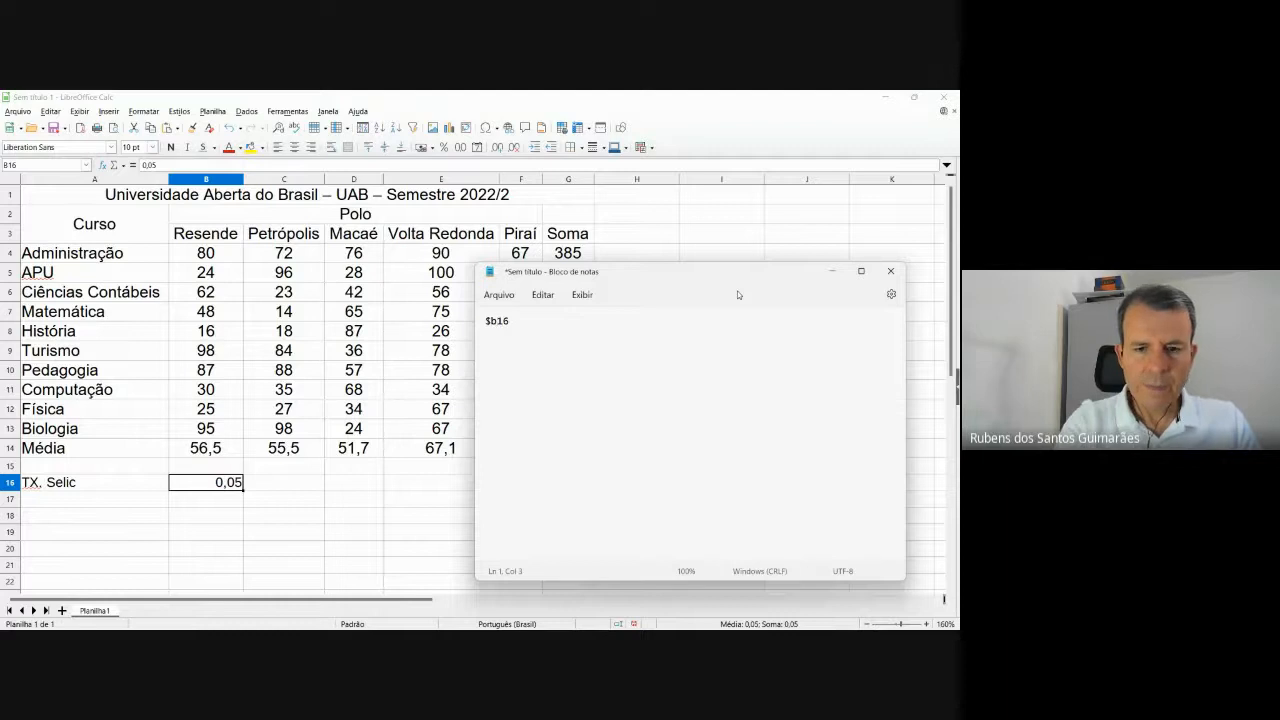
{"action": "type", "text": "$"}
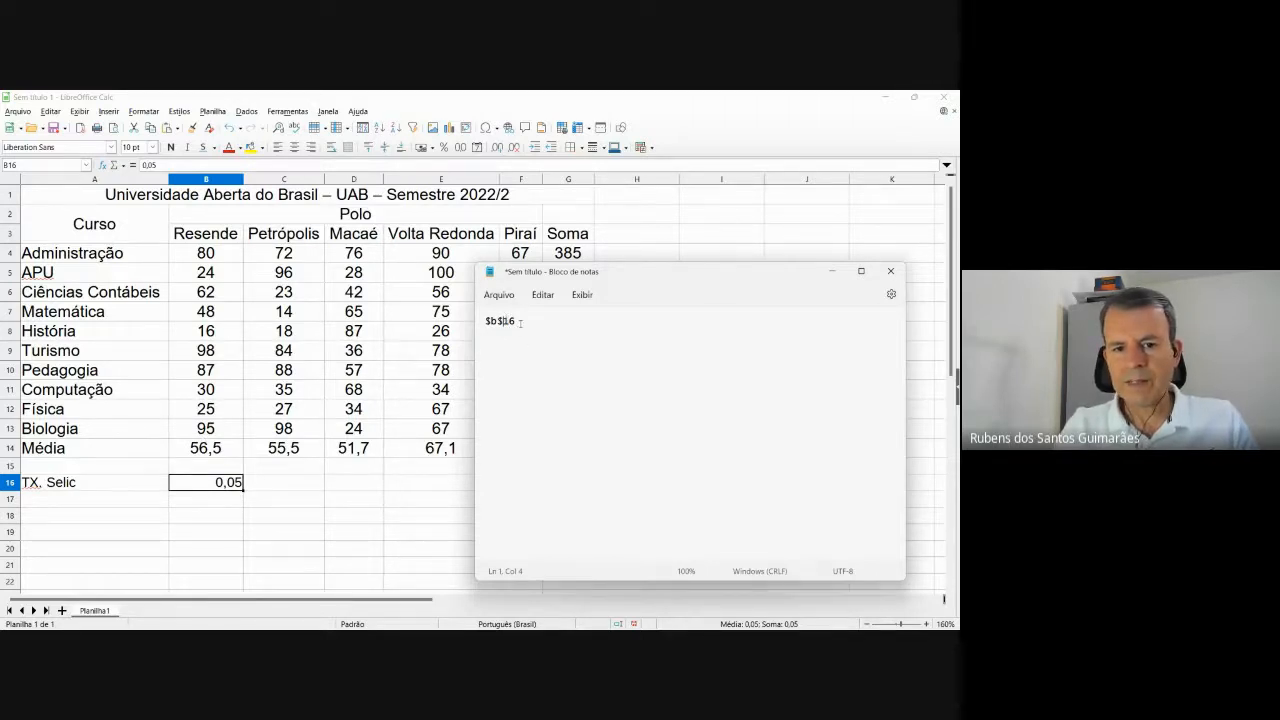
{"action": "key", "text": "ctrl+a"}
{"action": "scroll", "coordinate": [551, 343], "scroll_direction": "up", "scroll_amount": 8}
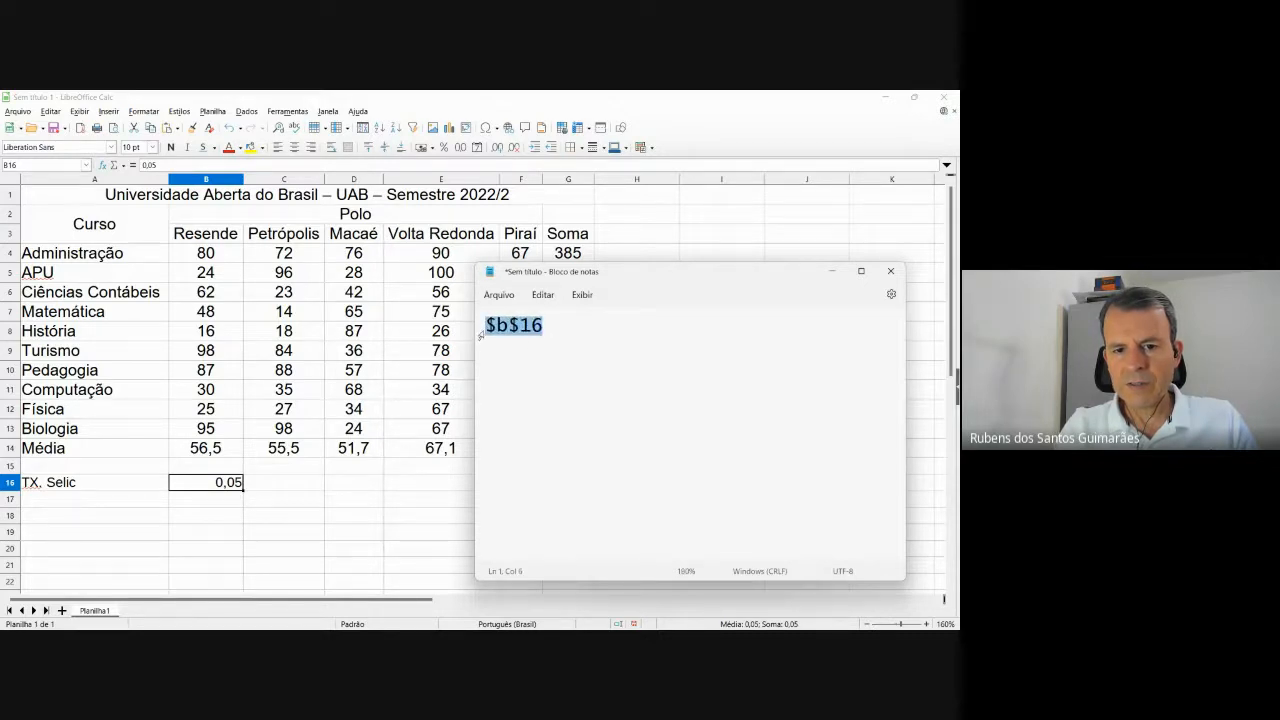
{"action": "left_click", "coordinate": [561, 321]}
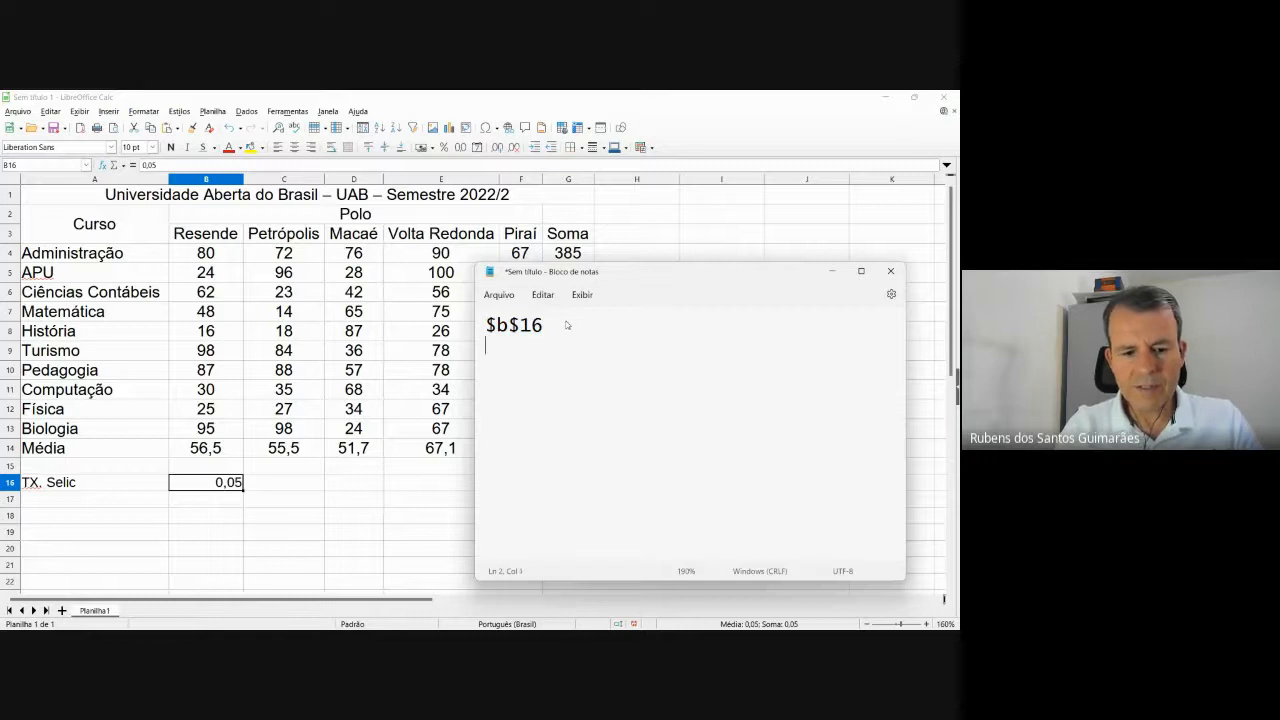
{"action": "key", "text": "Return"}
{"action": "type", "text": "b16"}
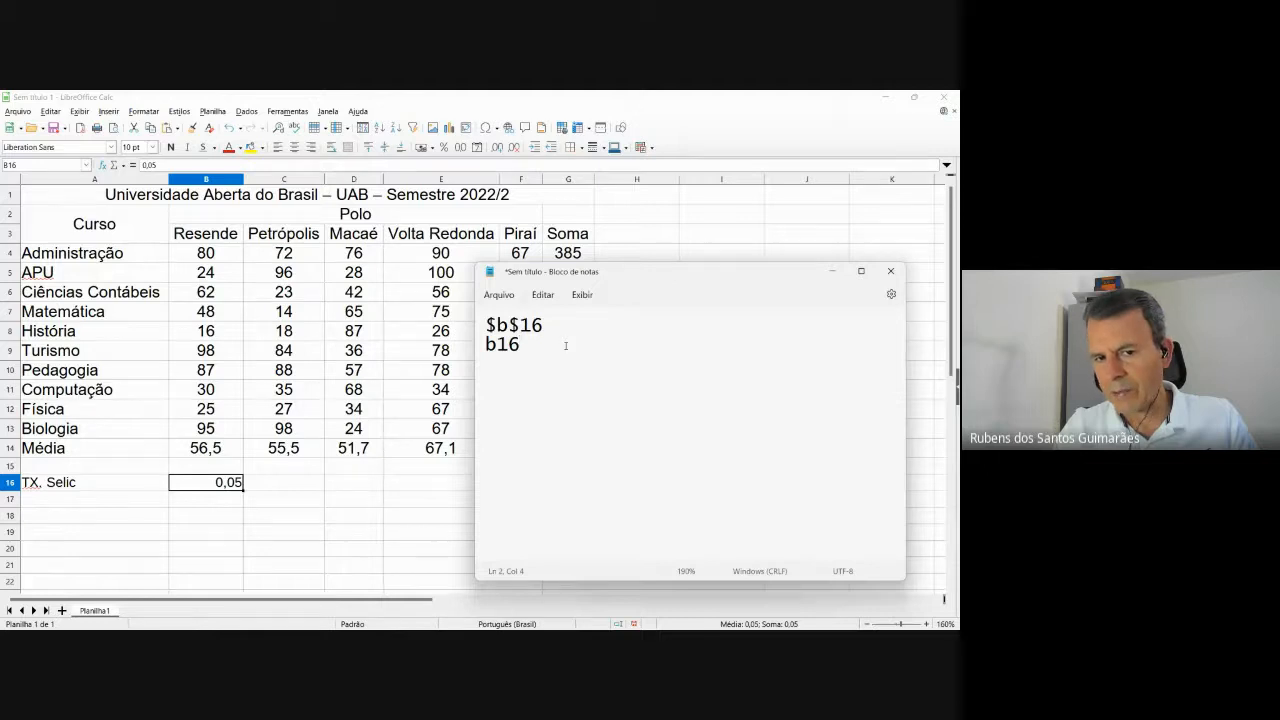
{"action": "left_click_drag", "start_coordinate": [545, 326], "coordinate": [485, 326]}
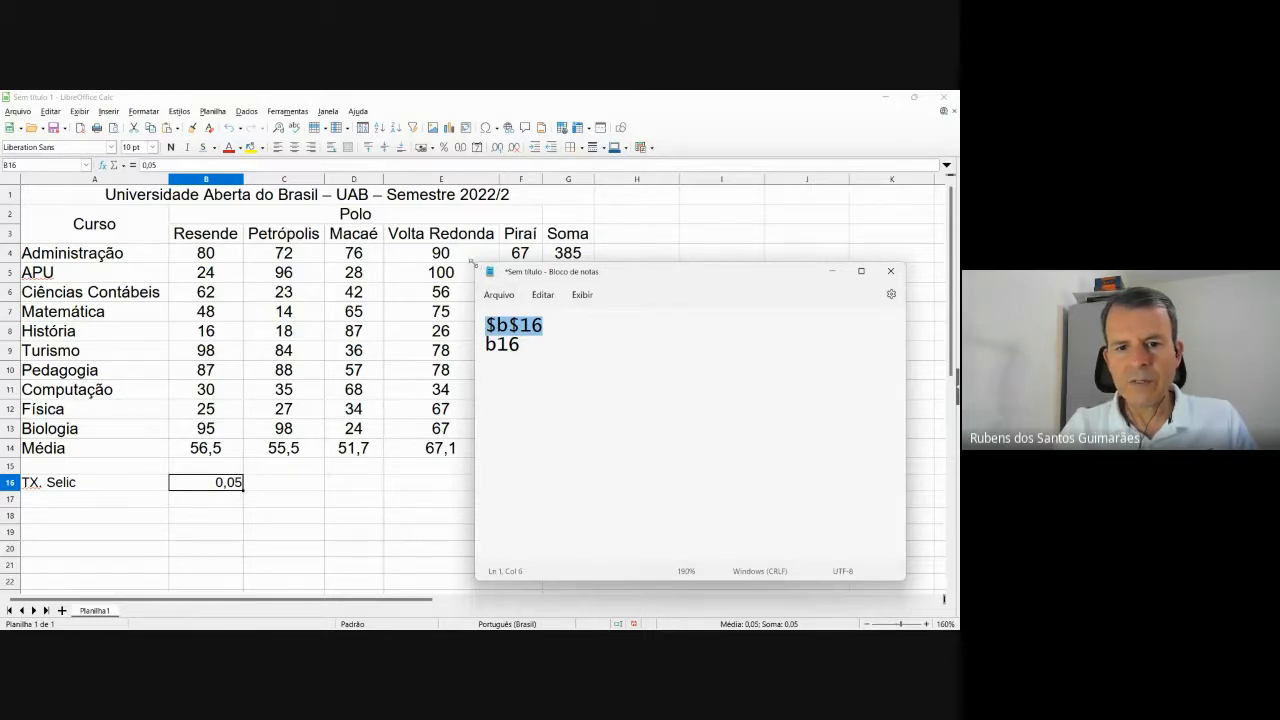
{"action": "left_click_drag", "start_coordinate": [477, 266], "coordinate": [255, 186]}
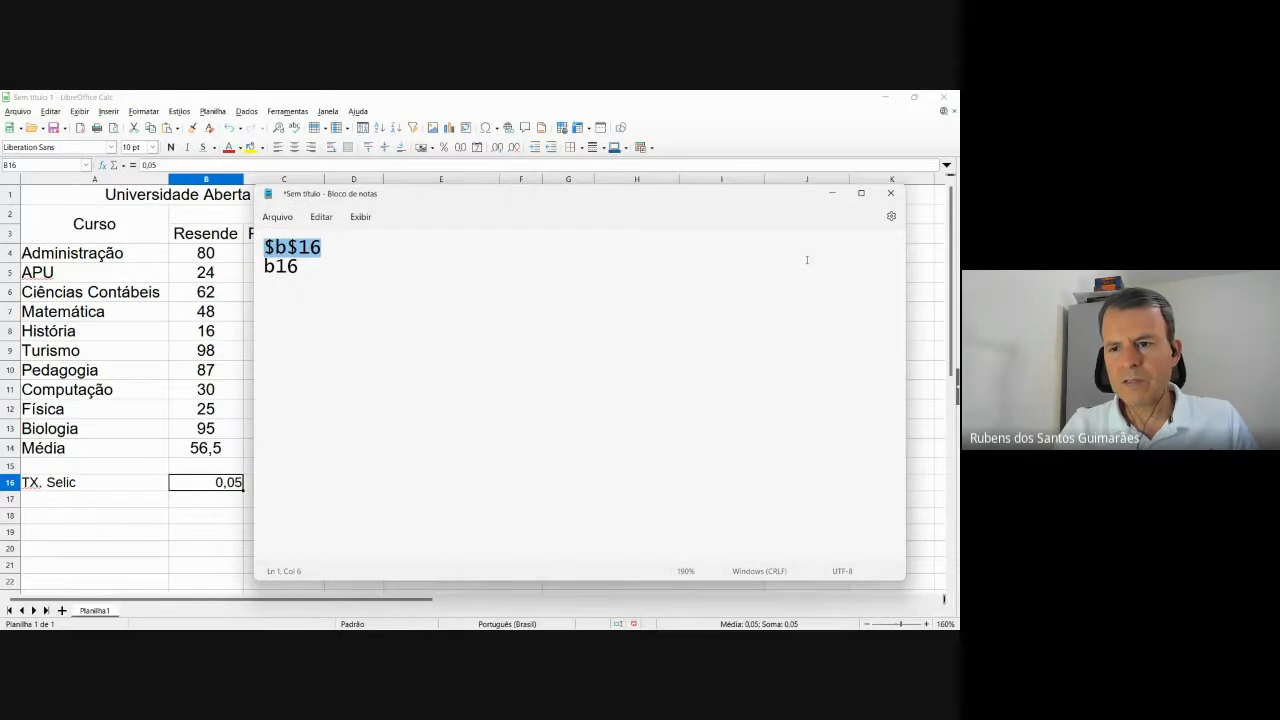
{"action": "left_click", "coordinate": [832, 194]}
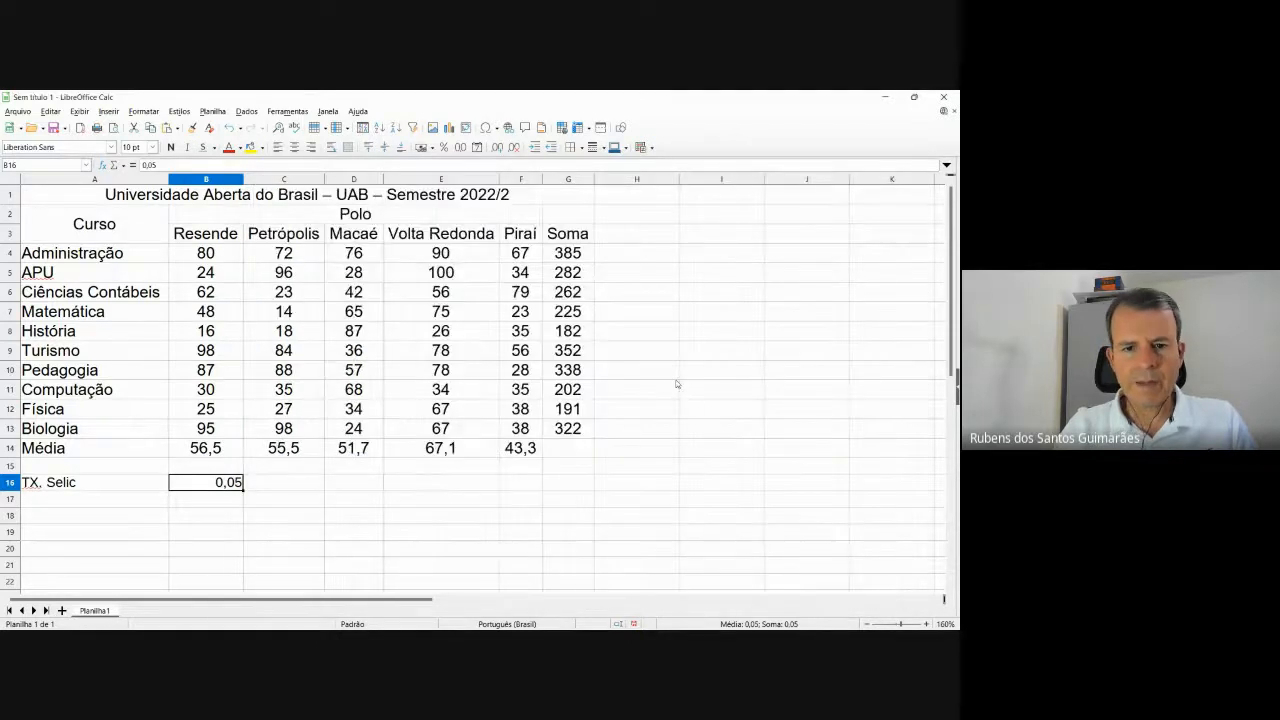
Clear the TX. Selic label and its 0,05 value from A16:B16.
{"action": "left_click", "coordinate": [264, 486]}
{"action": "left_click", "coordinate": [230, 481]}
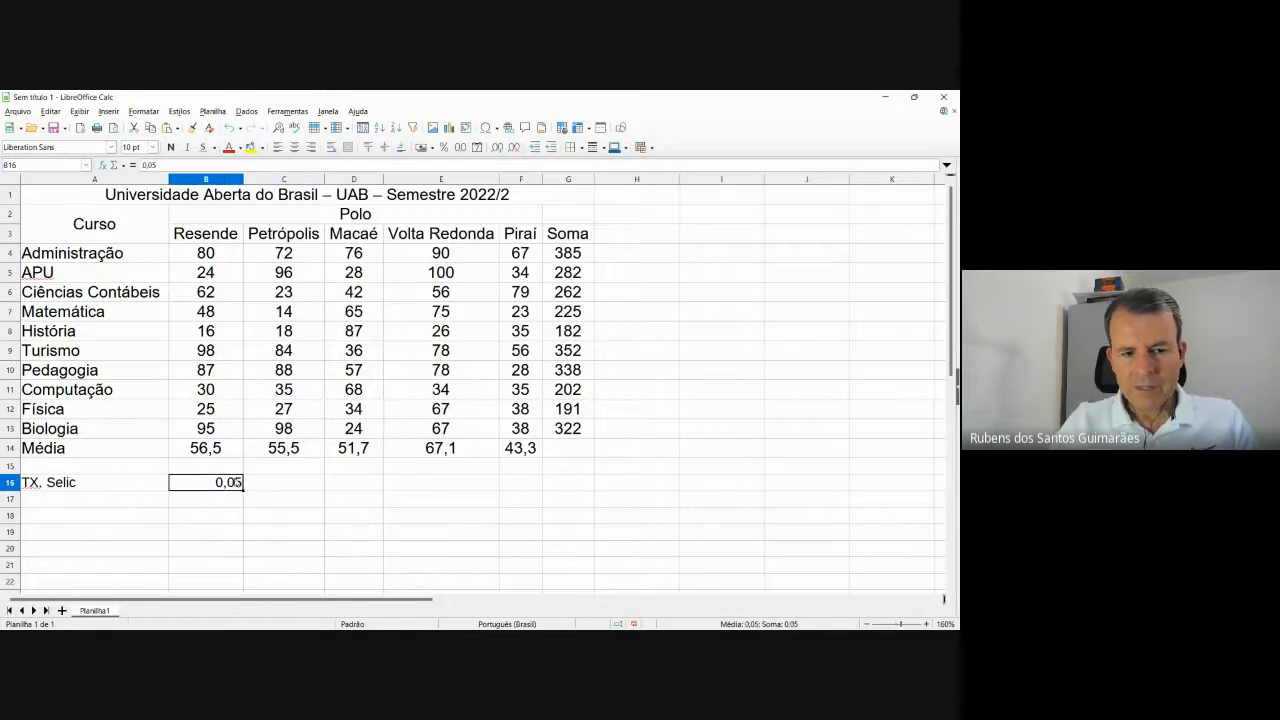
{"action": "key", "text": "shift+Left"}
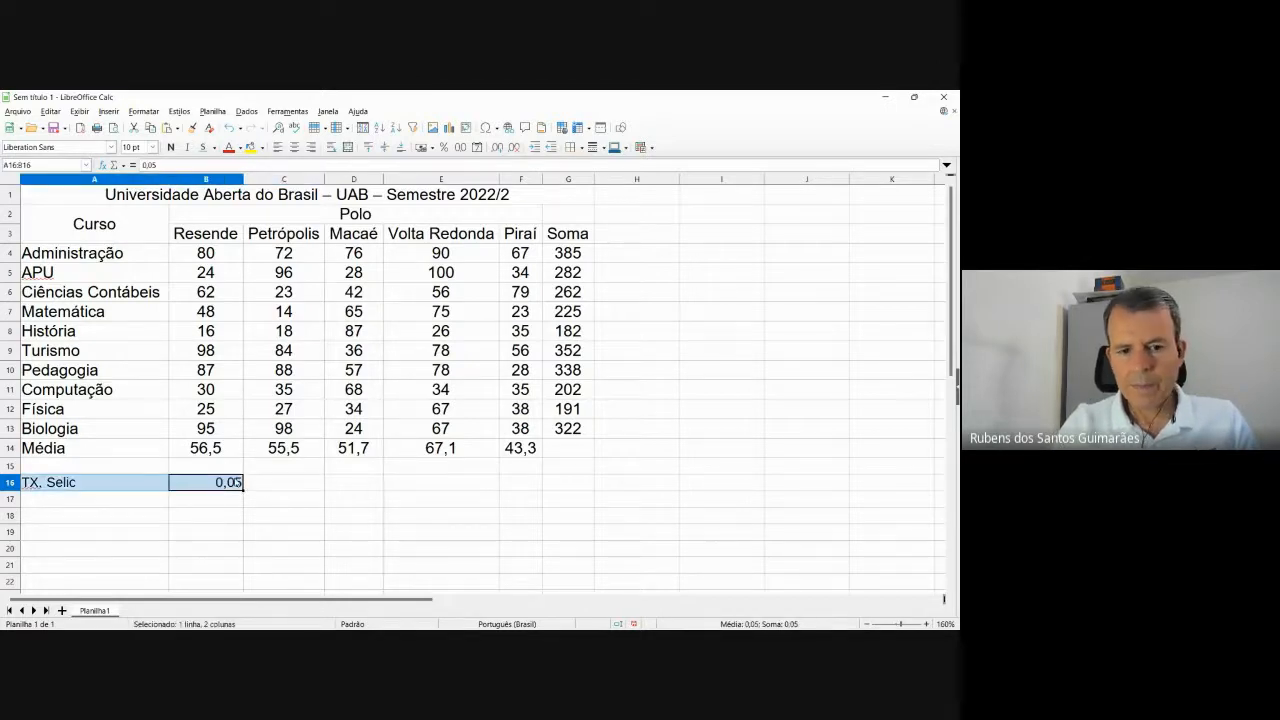
{"action": "key", "text": "Delete"}
{"action": "left_click", "coordinate": [290, 501]}
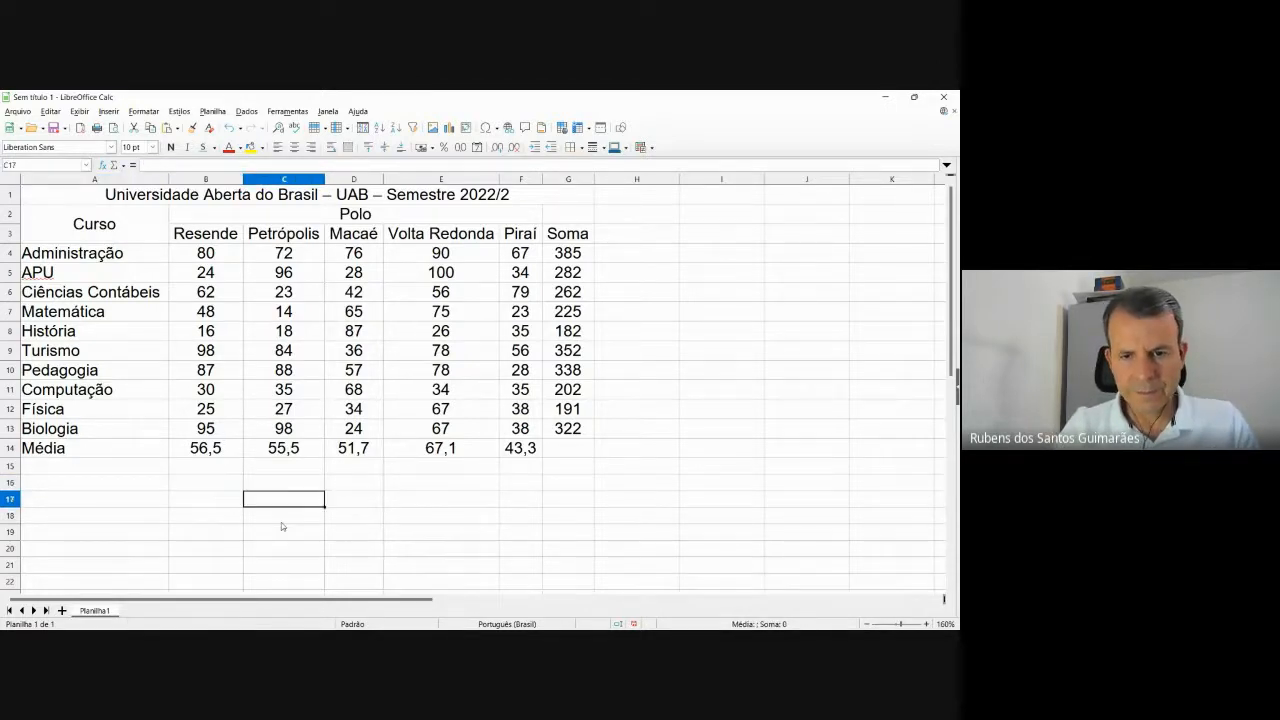
Bring up the assignment PDF and scroll its activity list down to Total 10,0.
{"action": "mouse_move", "coordinate": [619, 620]}
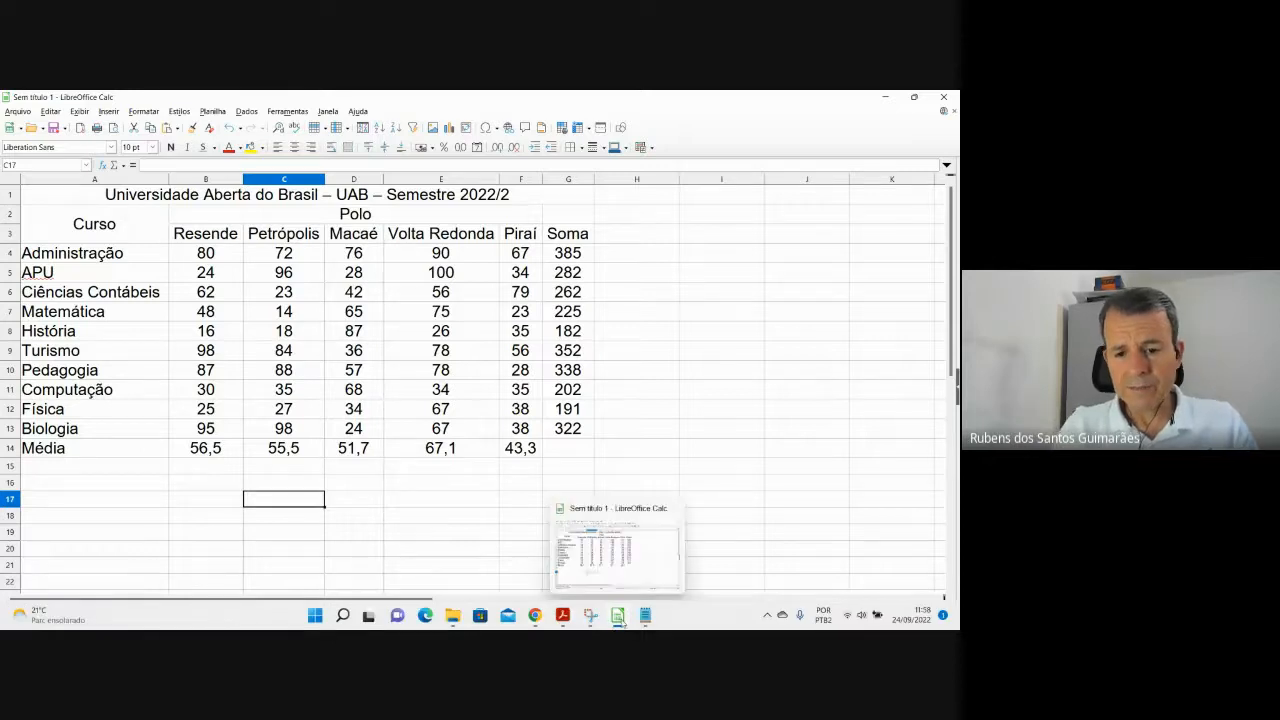
{"action": "mouse_move", "coordinate": [562, 617]}
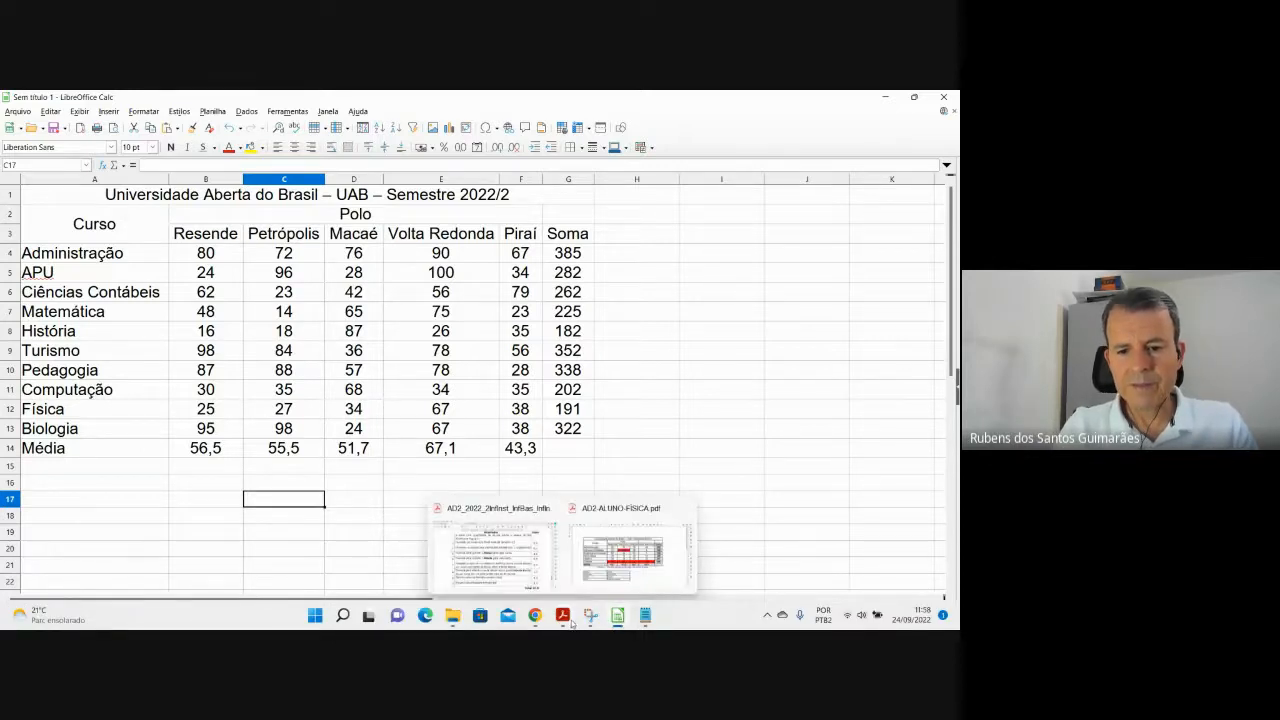
{"action": "left_click", "coordinate": [531, 545]}
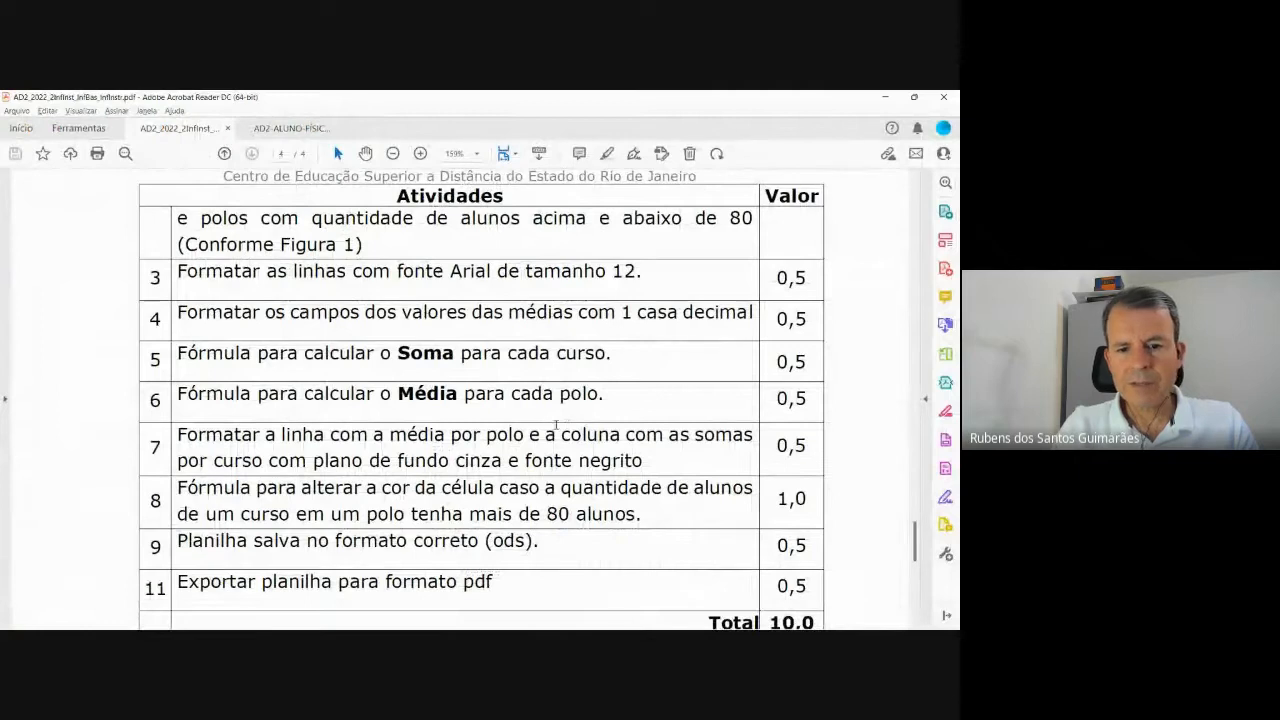
{"action": "scroll", "coordinate": [456, 462], "scroll_direction": "down", "scroll_amount": 2}
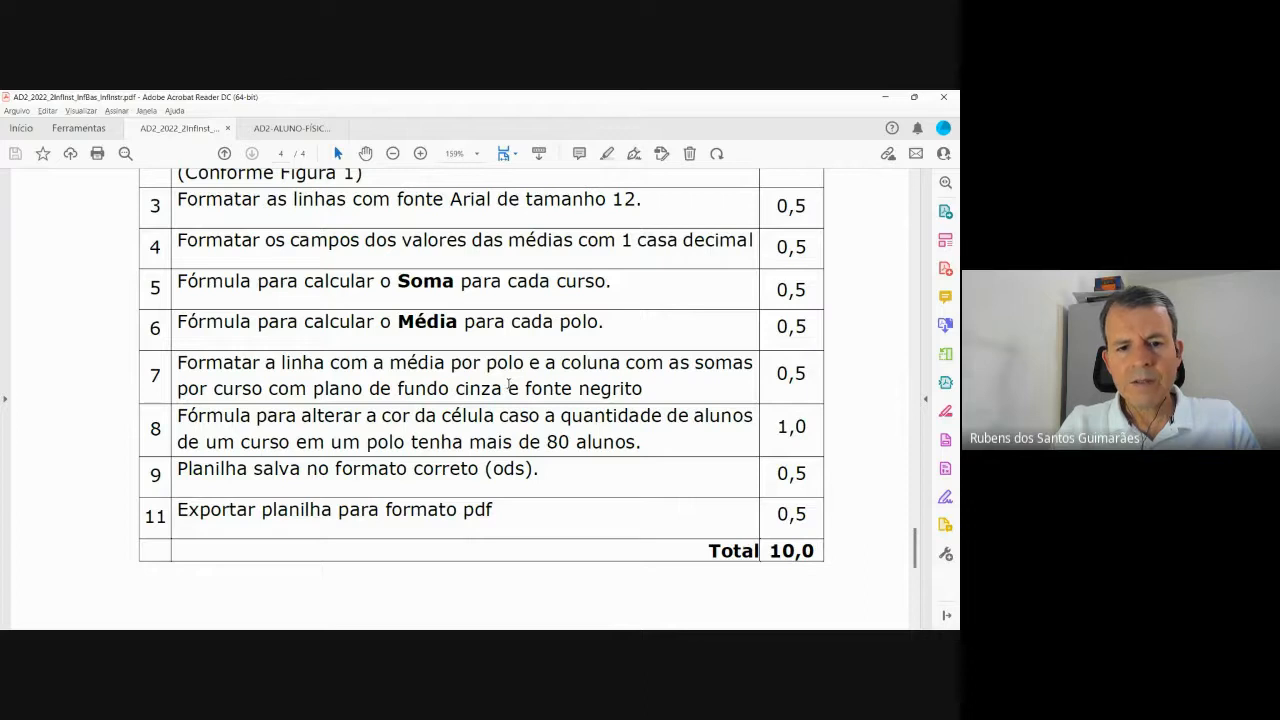
{"action": "key", "text": "alt+Tab"}
{"action": "key", "text": "alt+Tab"}
{"action": "key", "text": "alt+Tab"}
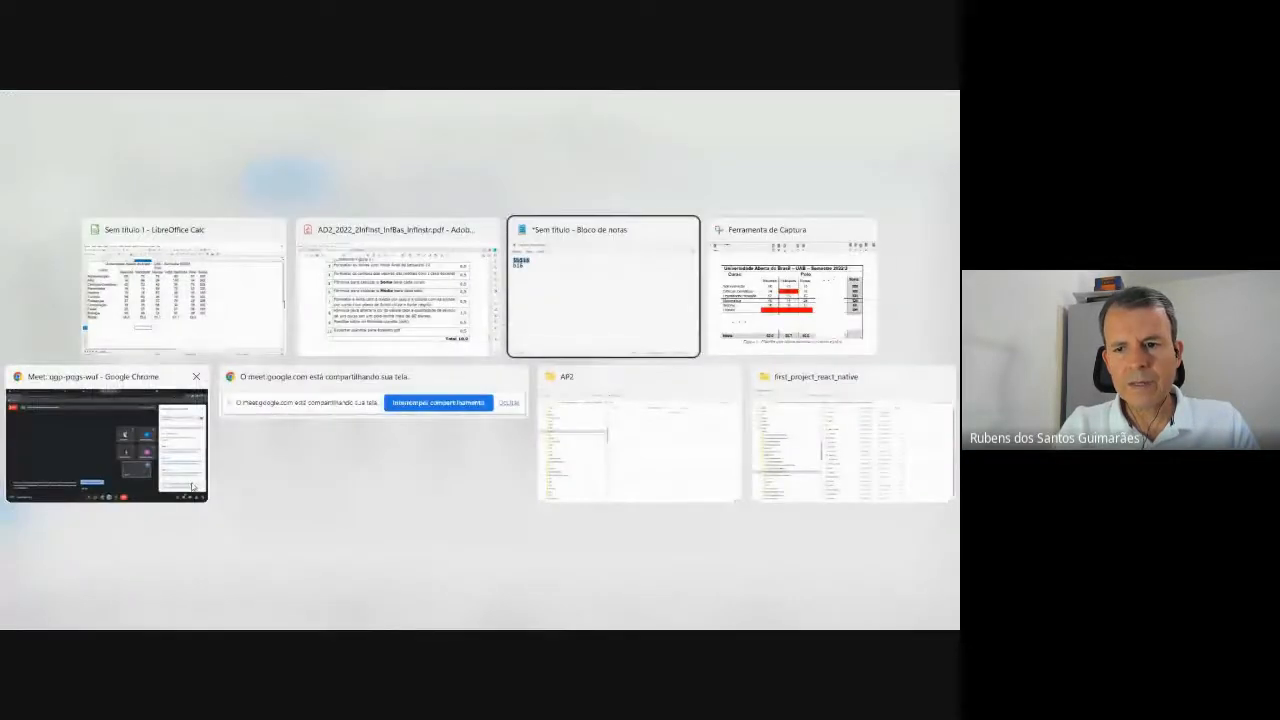
{"action": "key", "text": "alt+Tab"}
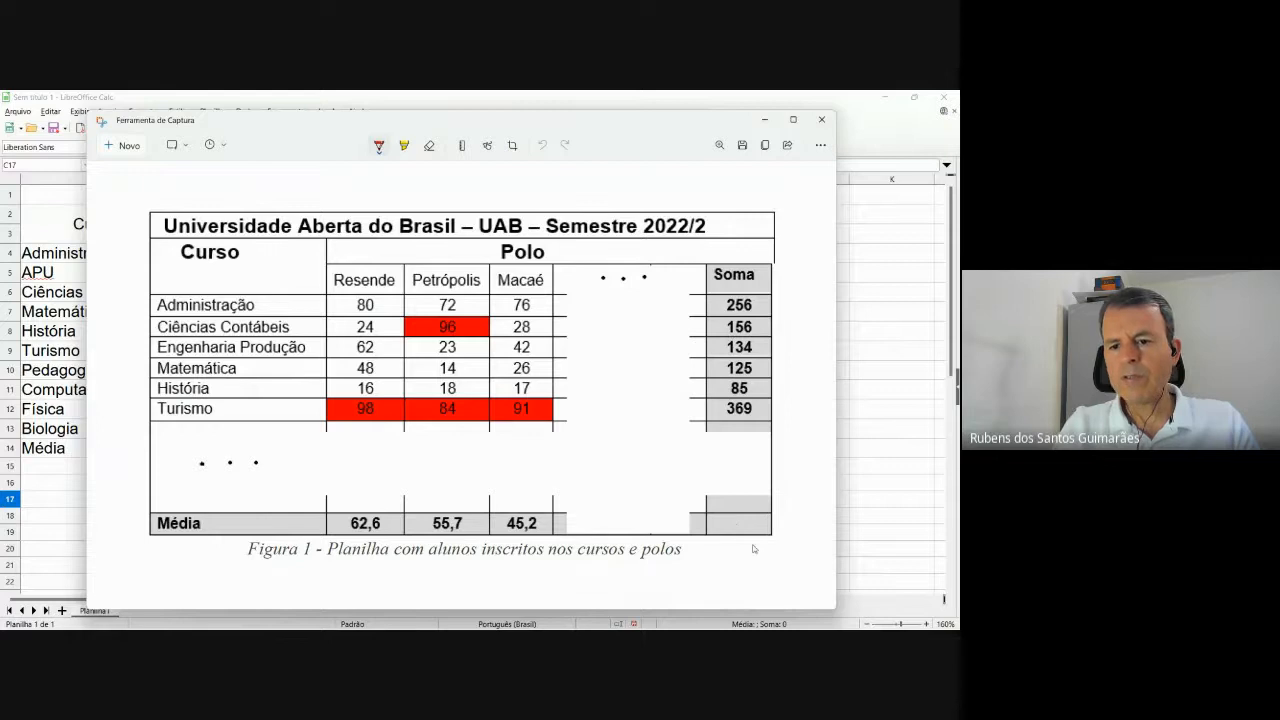
Compare the Figure 1 reference table and assignment PDF against the sheet, ending on Calc.
{"action": "key", "text": "alt+Tab"}
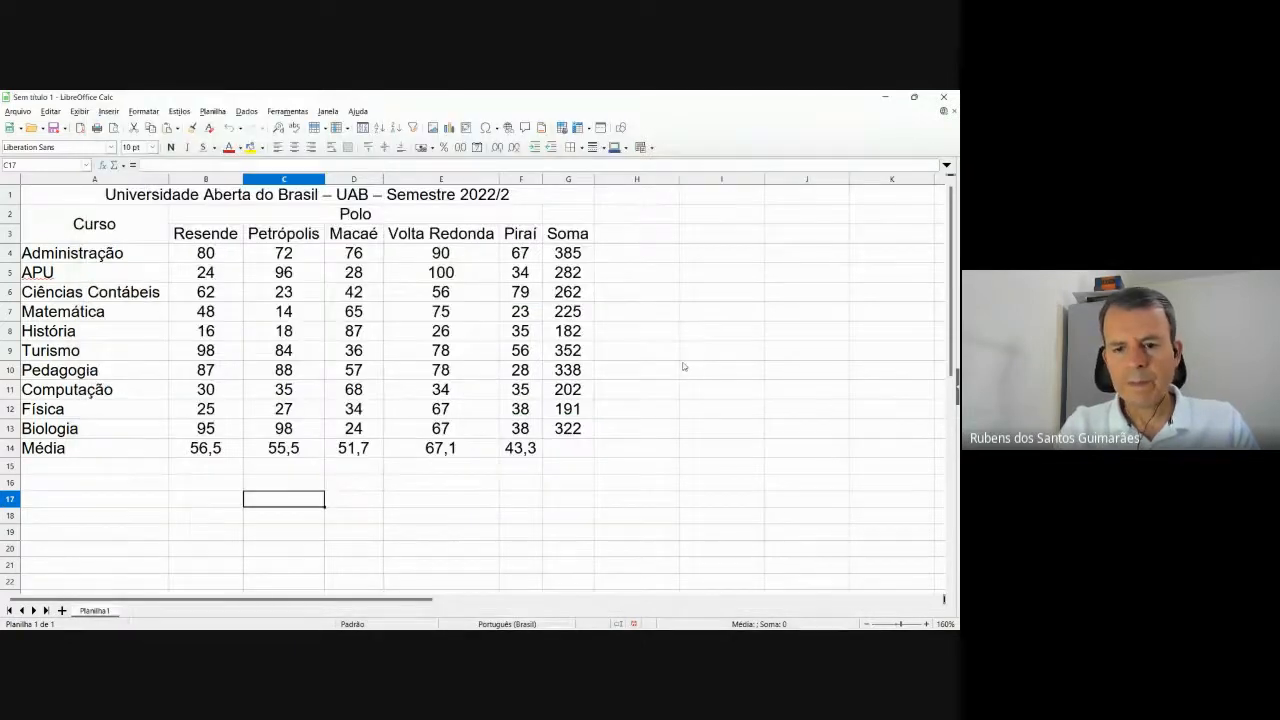
{"action": "key", "text": "alt+Tab"}
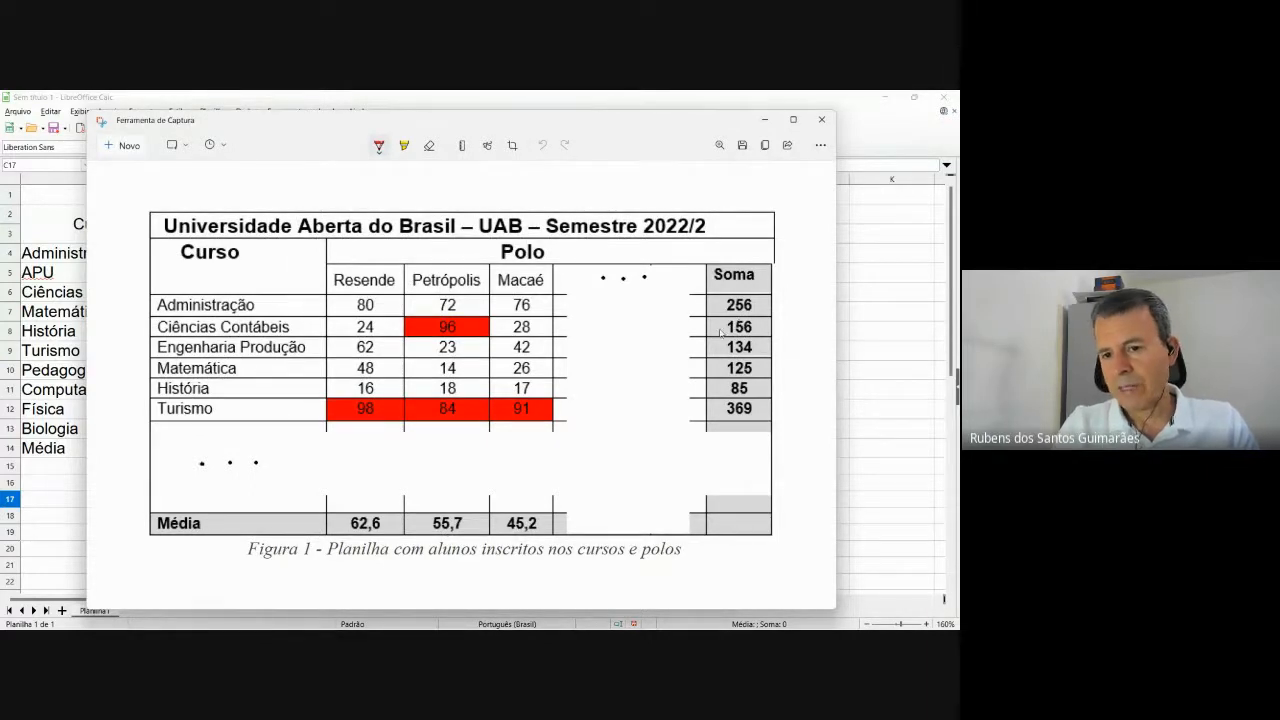
{"action": "key", "text": "alt+Tab"}
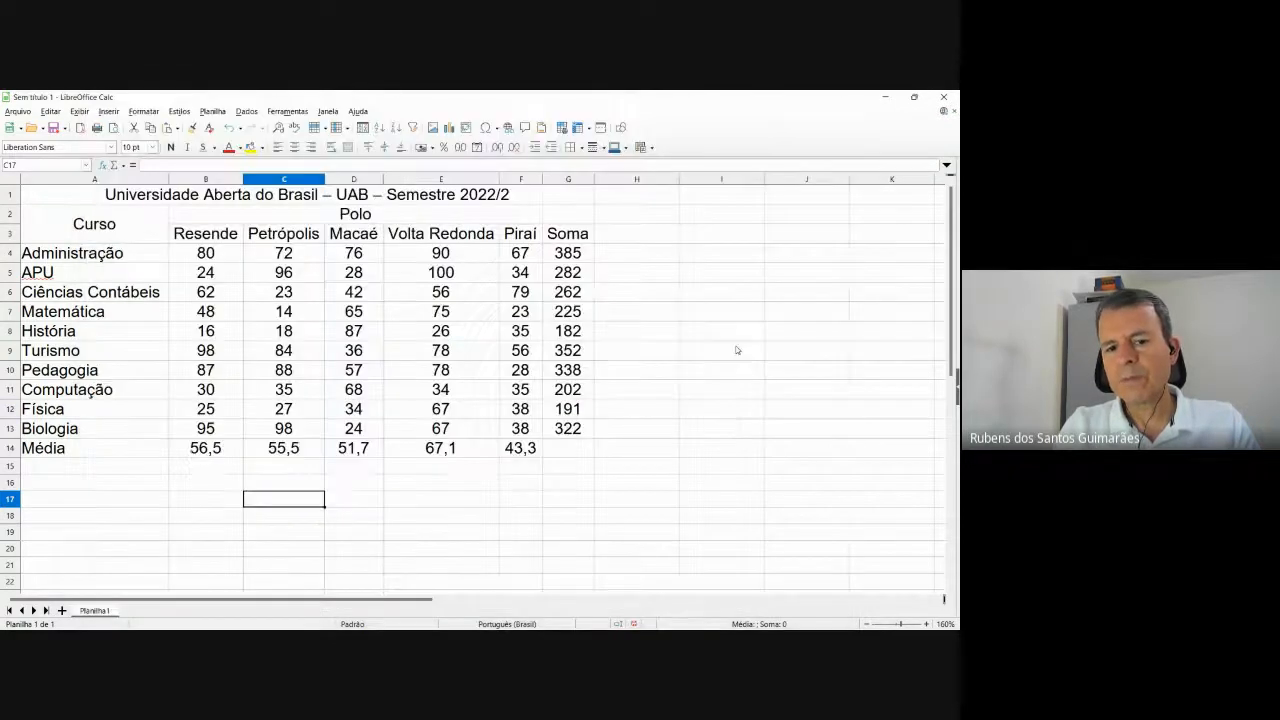
{"action": "key", "text": "alt+Tab"}
{"action": "key", "text": "alt+Tab"}
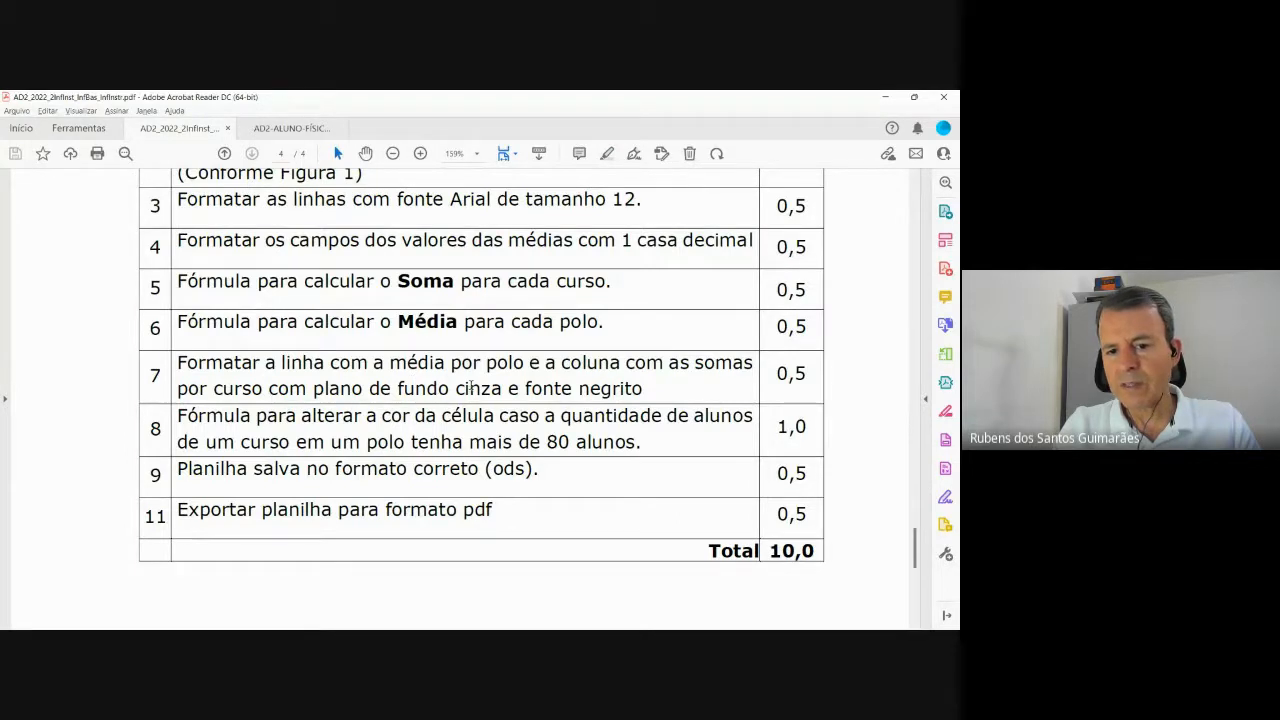
{"action": "key", "text": "alt+Tab"}
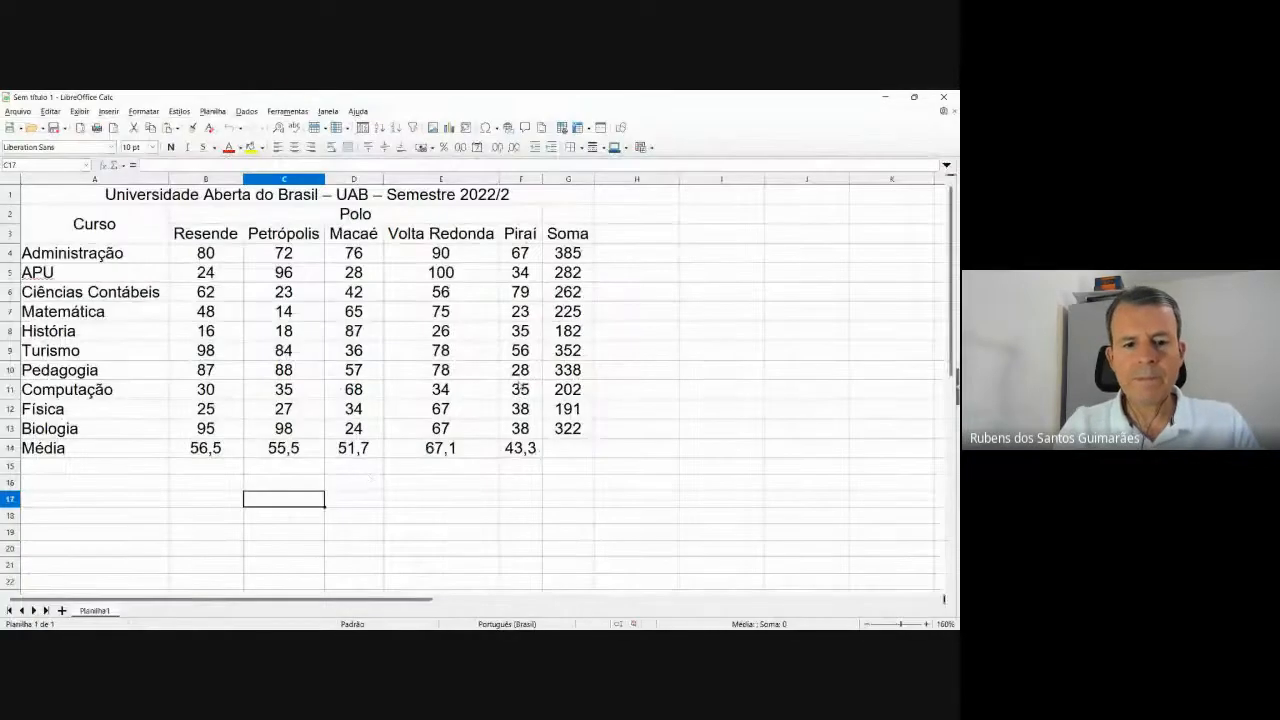
Select B14:G14 and add the Soma totals in column G.
{"action": "left_click", "coordinate": [218, 456]}
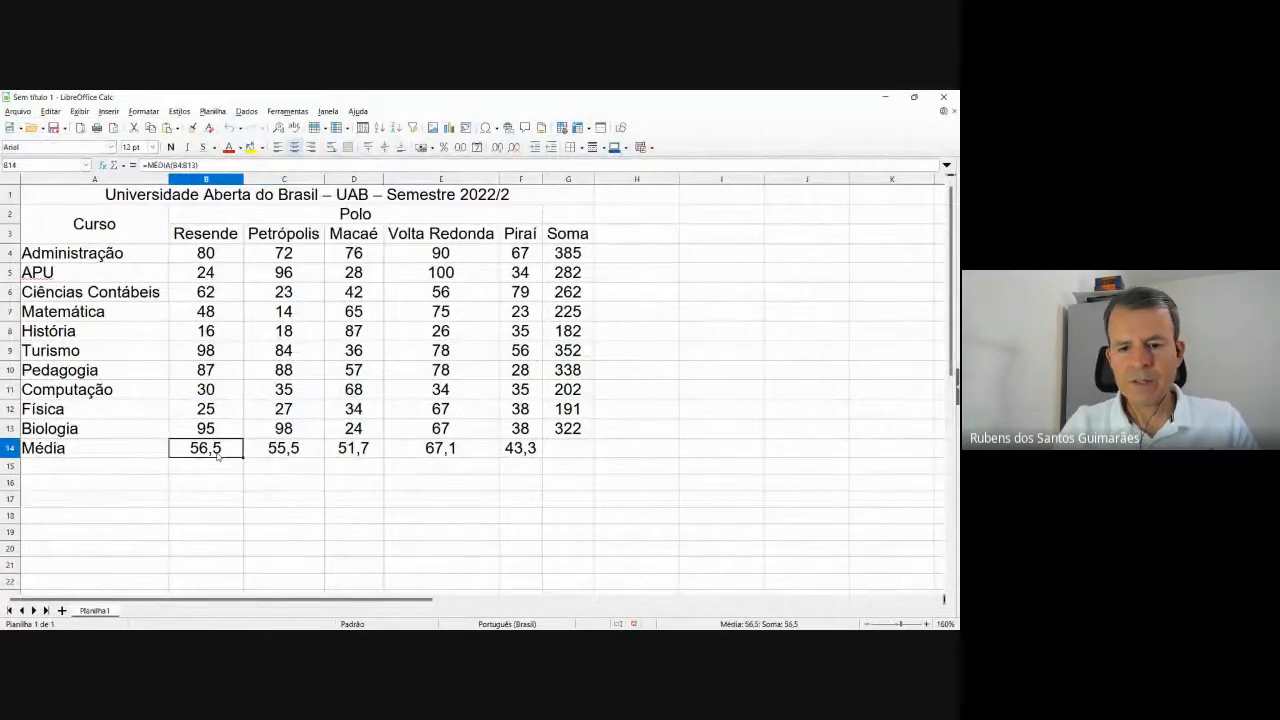
{"action": "key", "text": "shift+Right"}
{"action": "key", "text": "shift+Right"}
{"action": "key", "text": "shift+Right"}
{"action": "key", "text": "shift+Right"}
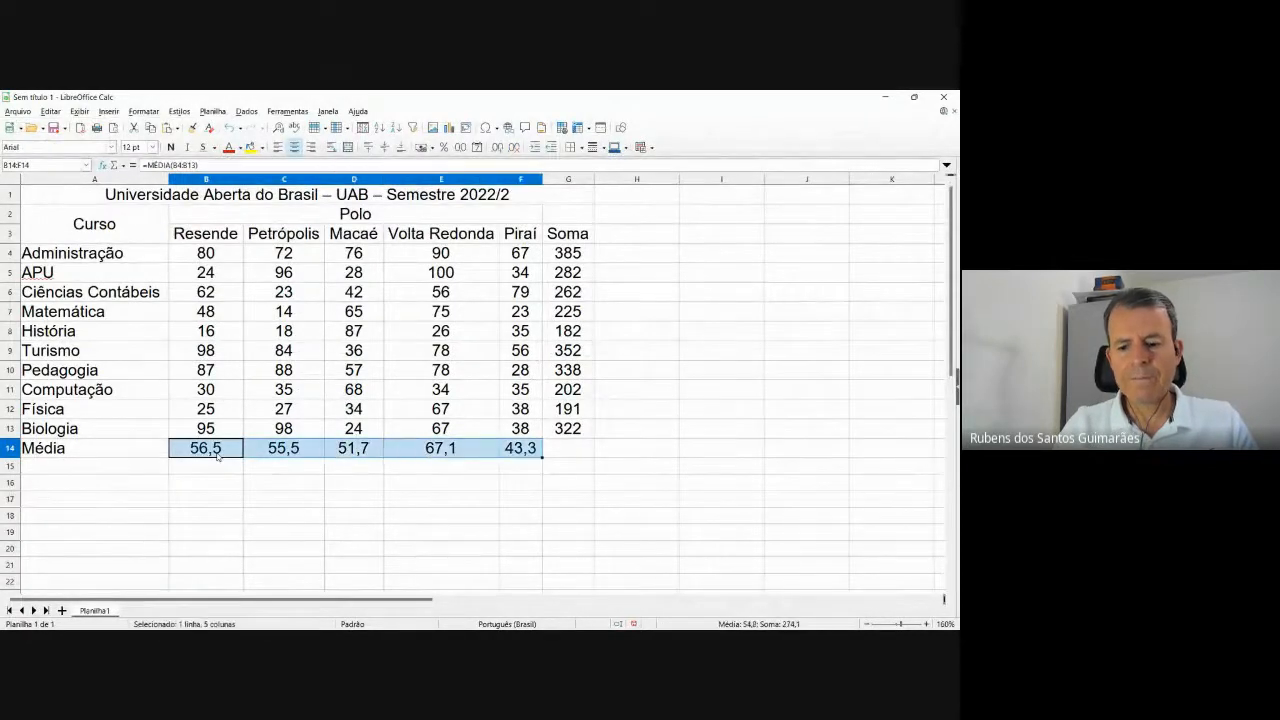
{"action": "key", "text": "shift+Right"}
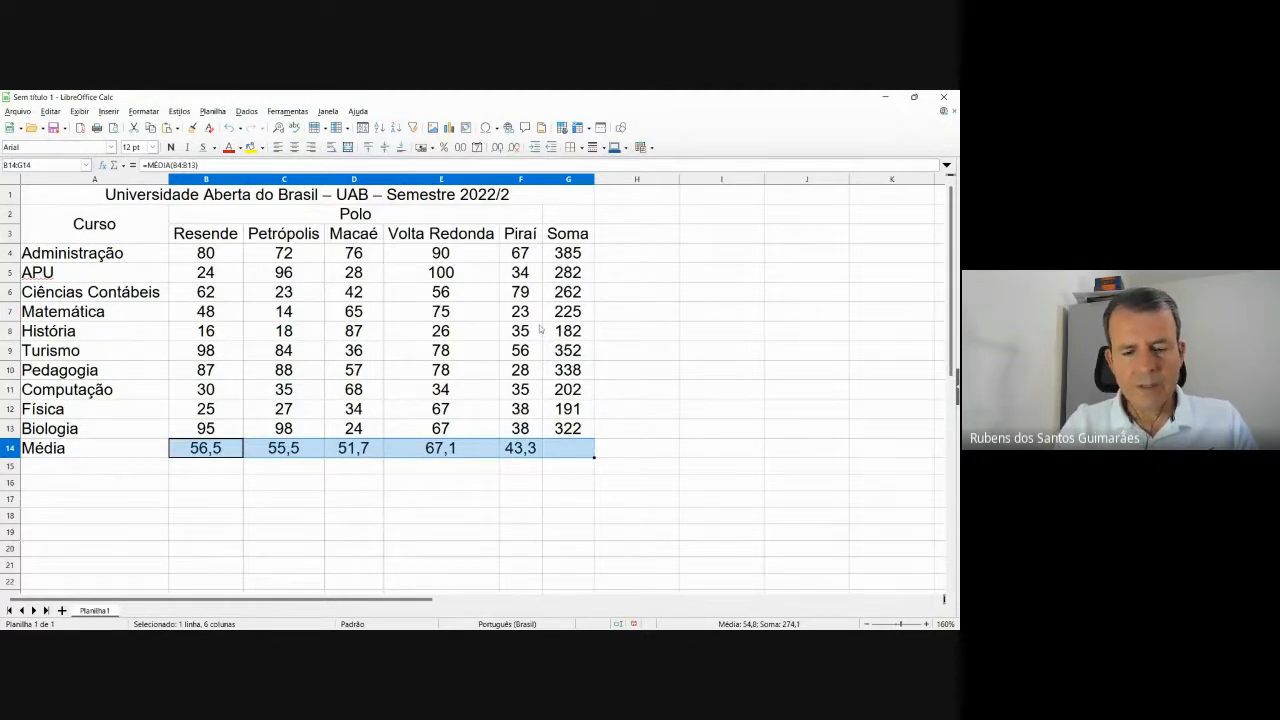
{"action": "left_click", "coordinate": [295, 518]}
{"action": "left_click", "coordinate": [222, 451]}
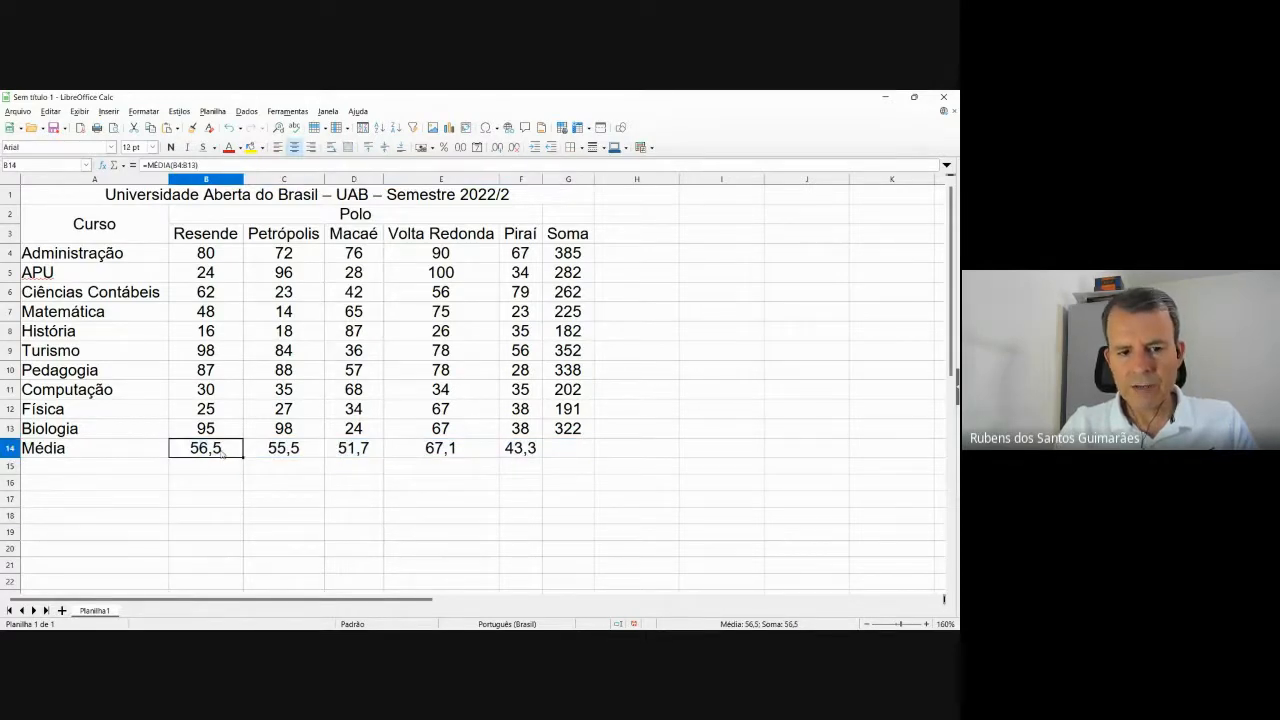
{"action": "key", "text": "shift+Right"}
{"action": "key", "text": "shift+Right"}
{"action": "key", "text": "shift+Right"}
{"action": "key", "text": "shift+Right"}
{"action": "key", "text": "shift+Right"}
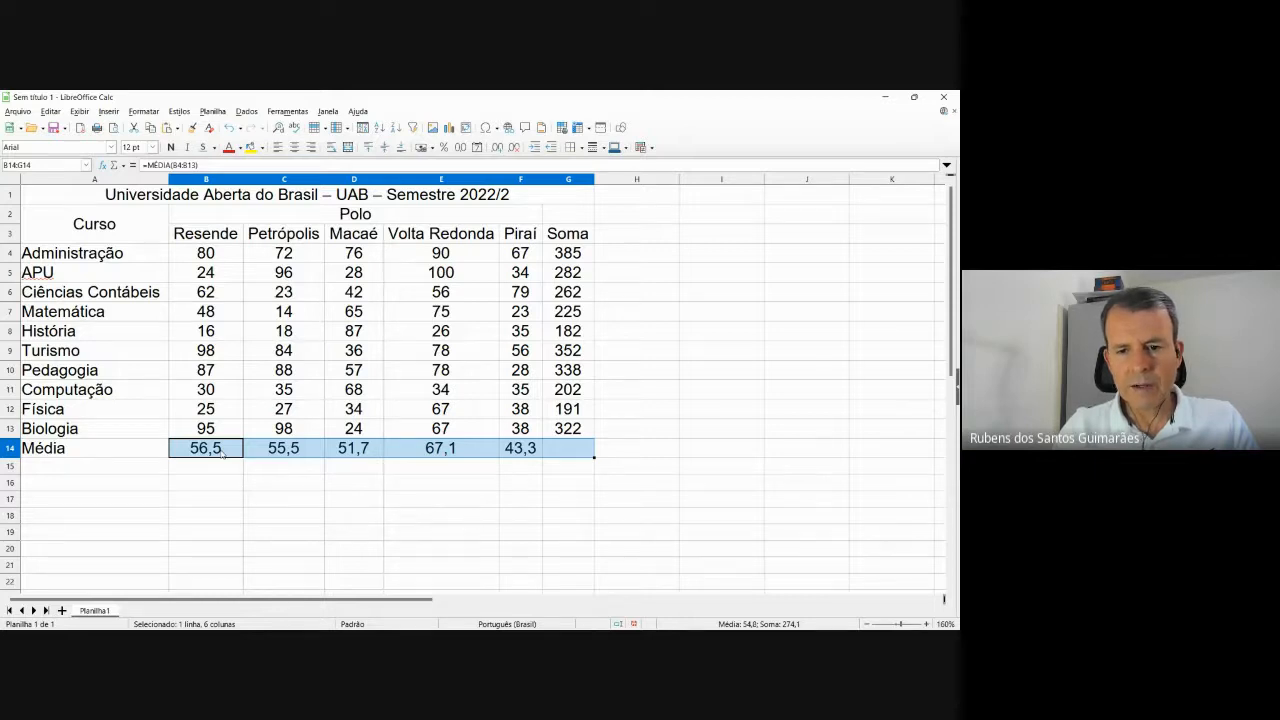
{"action": "left_click_drag", "start_coordinate": [580, 428], "coordinate": [575, 370]}
{"action": "left_click_drag", "start_coordinate": [572, 340], "coordinate": [573, 256]}
After checking the reference, add the Soma heading G3 and Média label A14.
{"action": "key", "text": "alt+Tab"}
{"action": "key", "text": "alt+Tab"}
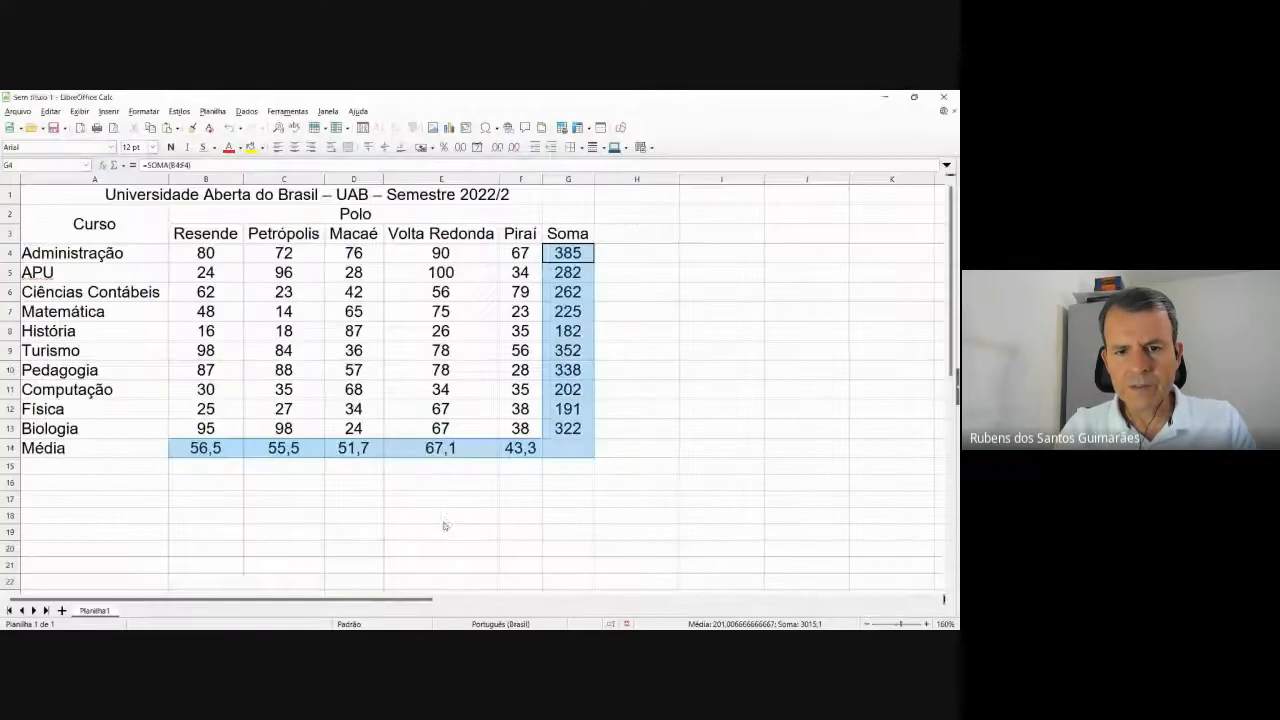
{"action": "key", "text": "alt+Tab"}
{"action": "left_click", "coordinate": [444, 617]}
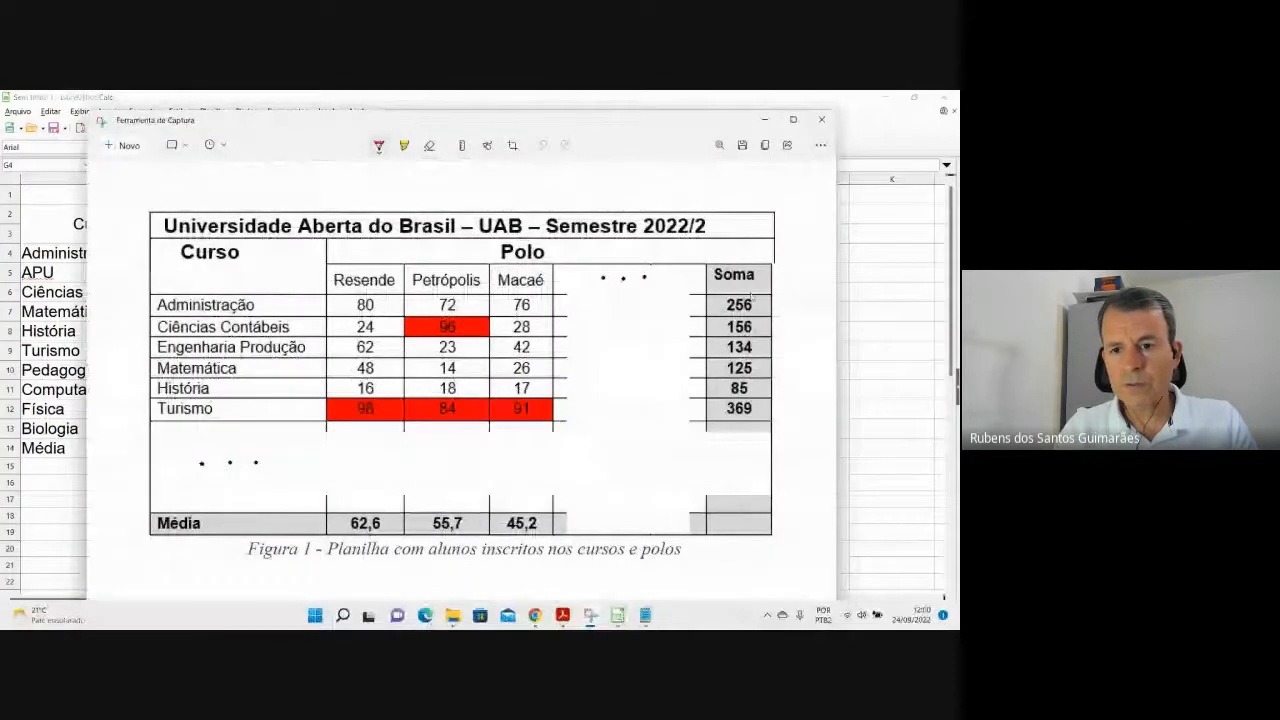
{"action": "left_click", "coordinate": [582, 236], "text": "ctrl"}
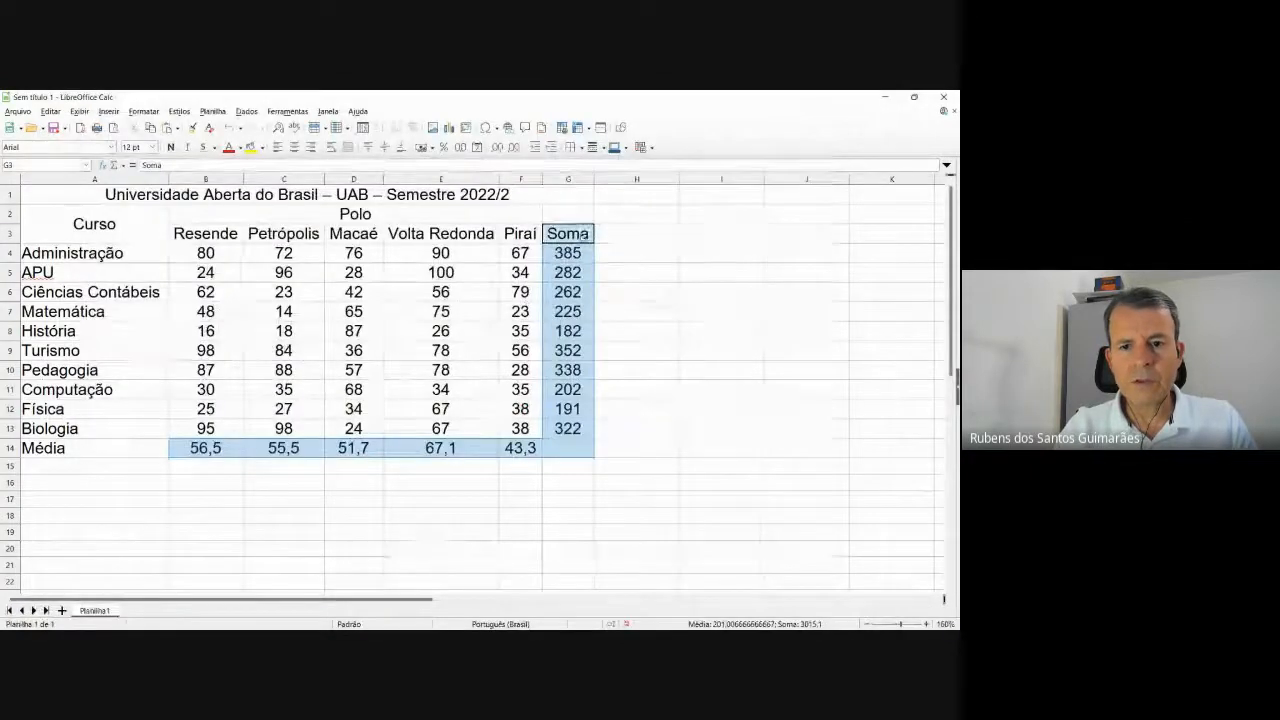
{"action": "left_click", "coordinate": [94, 448], "text": "ctrl"}
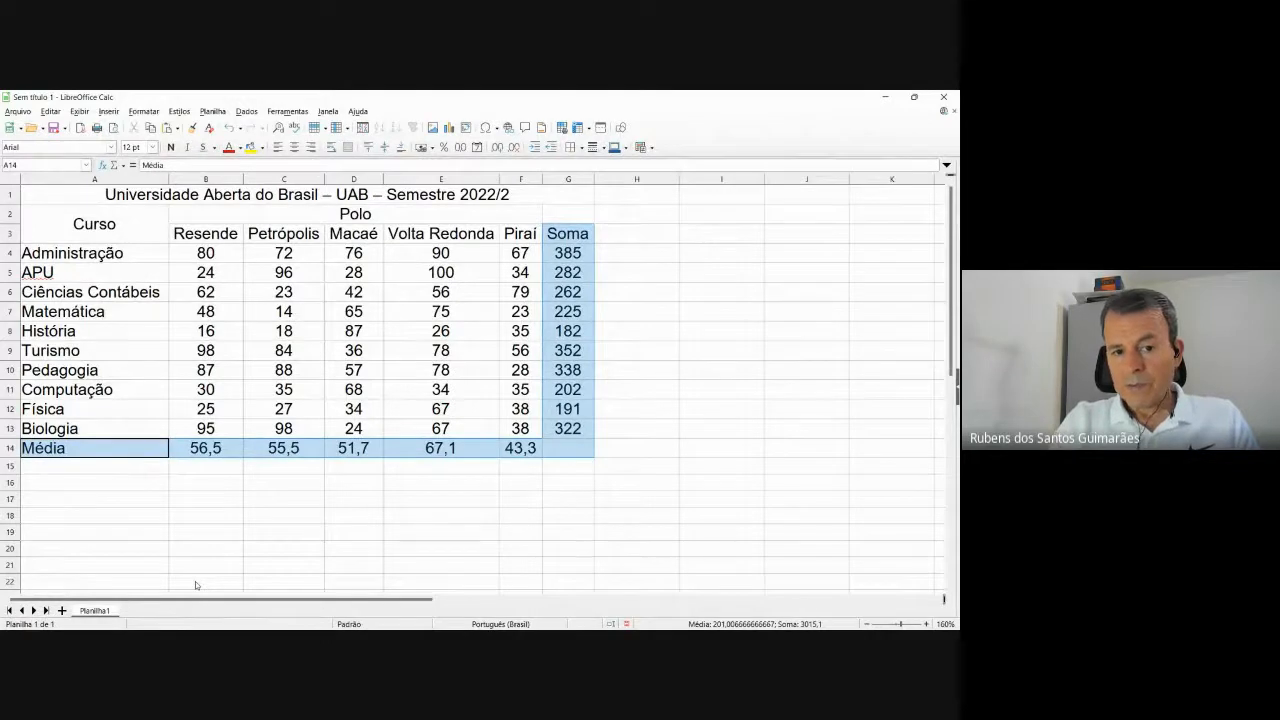
Give the selected Média row and Soma column a Cinza claro 4 background.
{"action": "right_click", "coordinate": [389, 453]}
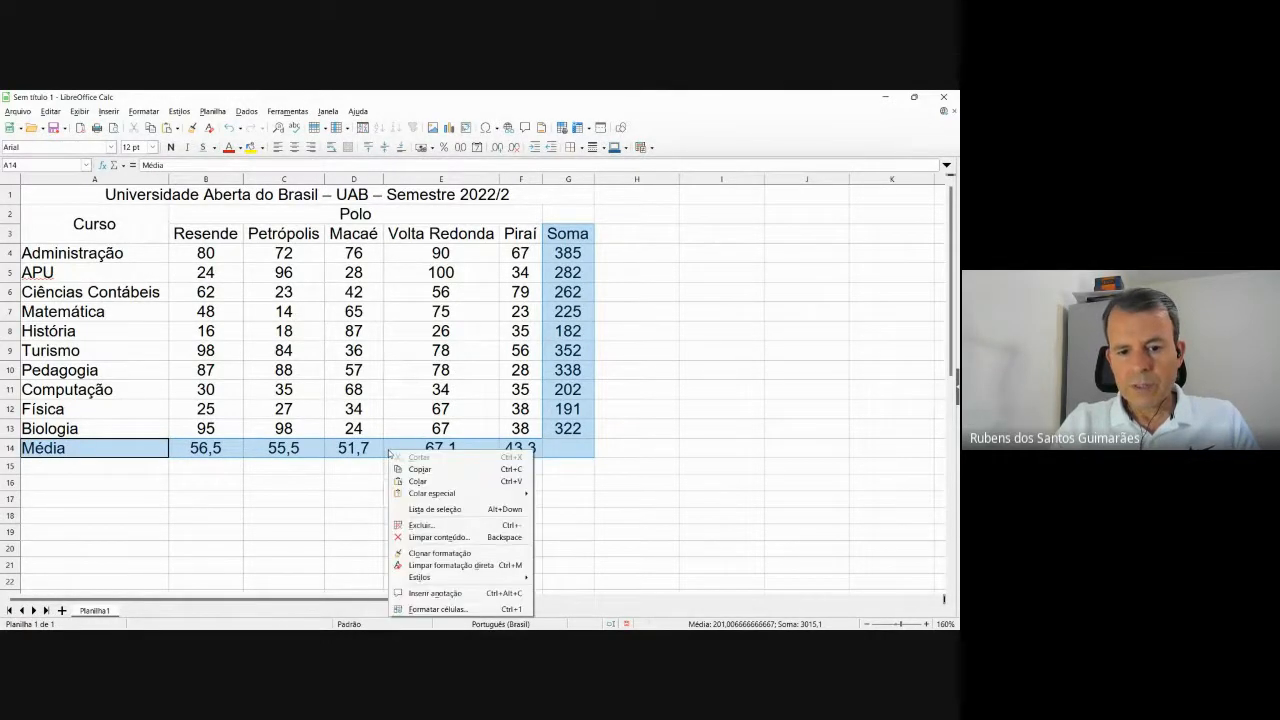
{"action": "left_click", "coordinate": [438, 608]}
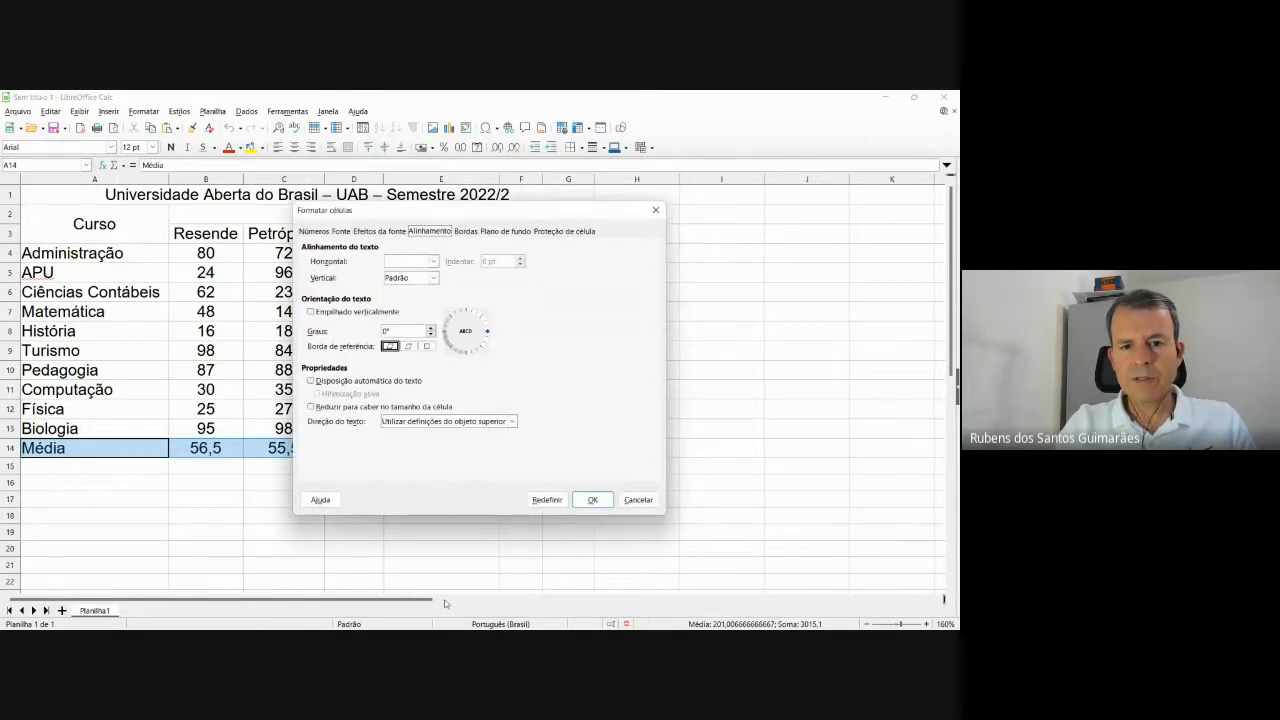
{"action": "left_click", "coordinate": [498, 232]}
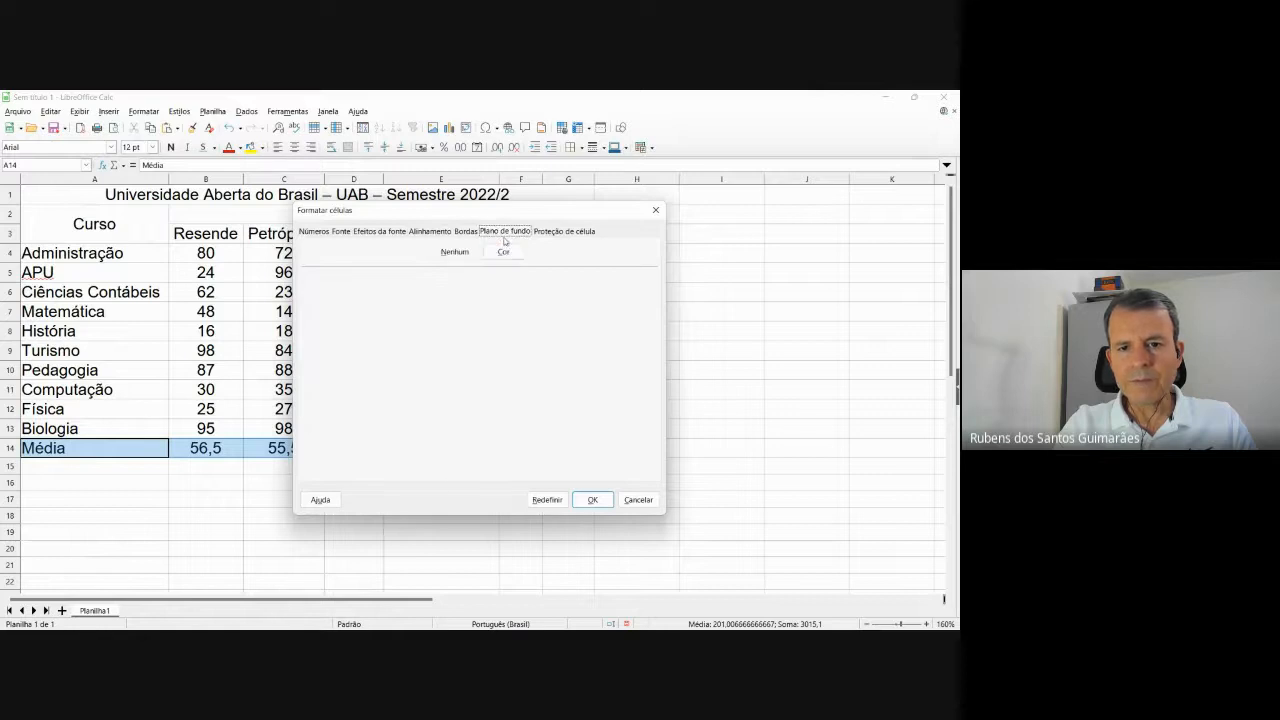
{"action": "left_click", "coordinate": [503, 252]}
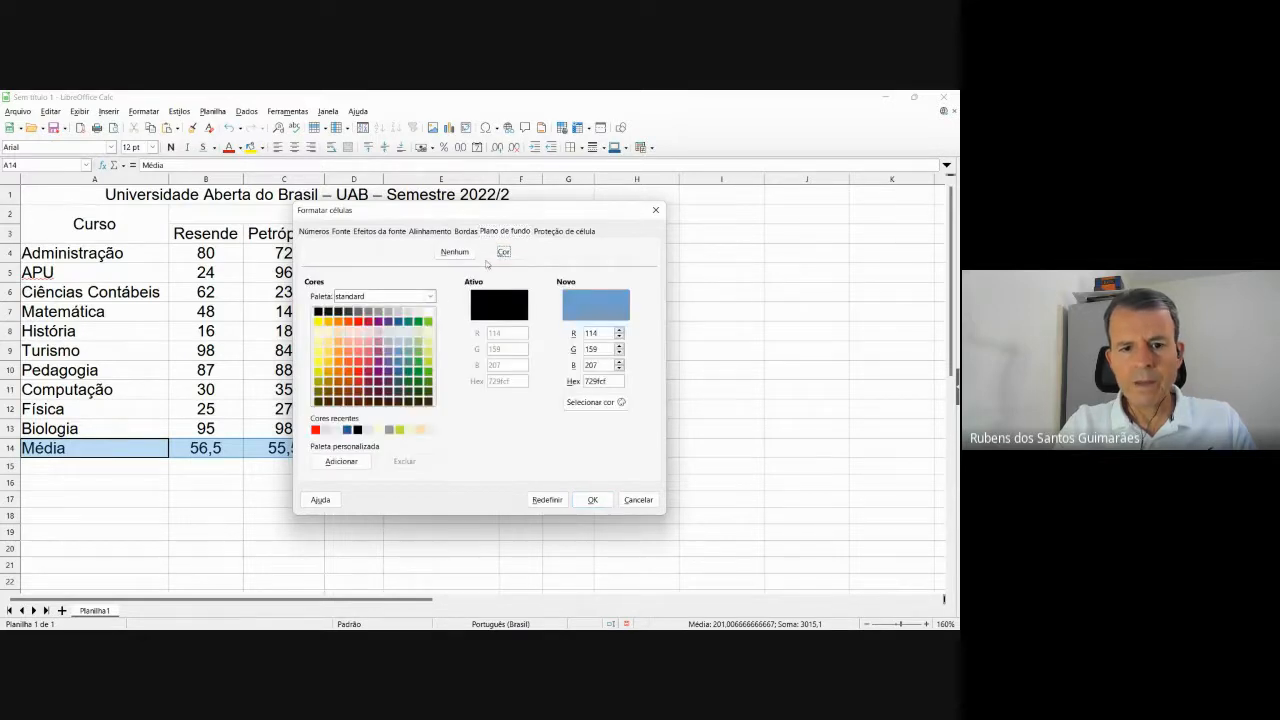
{"action": "left_click", "coordinate": [408, 313]}
{"action": "left_click", "coordinate": [596, 500]}
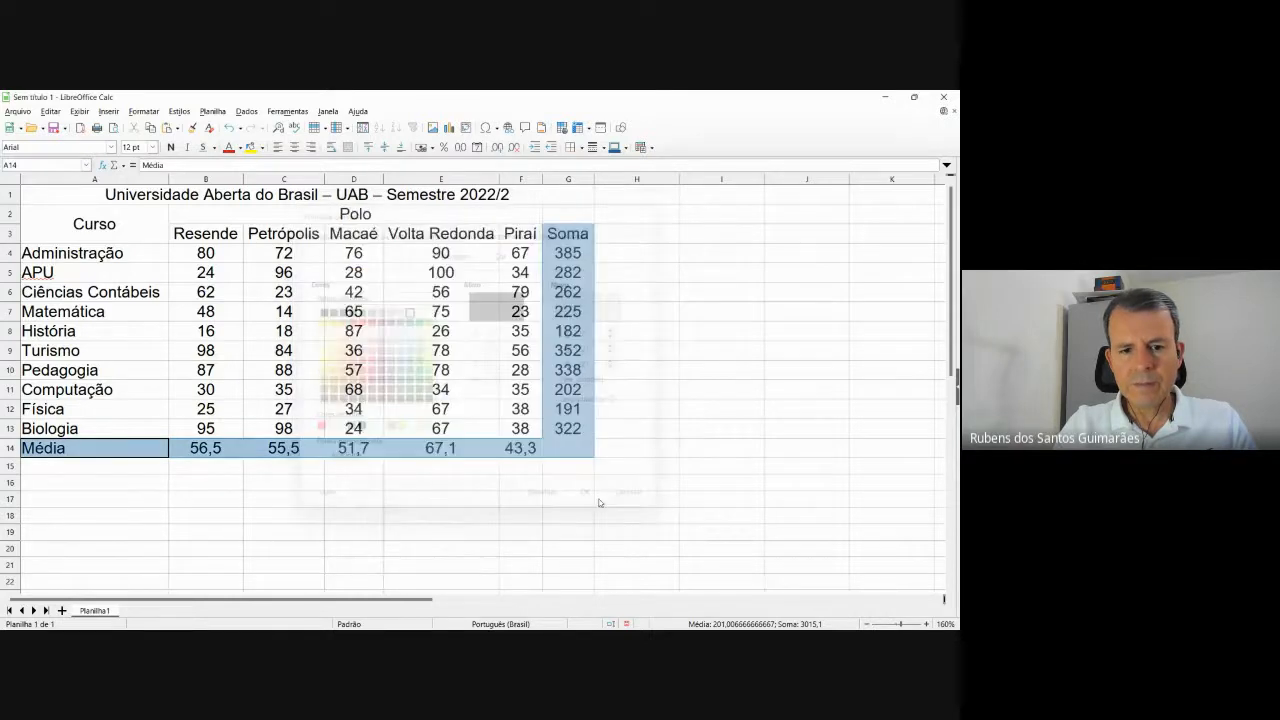
{"action": "left_click", "coordinate": [603, 514]}
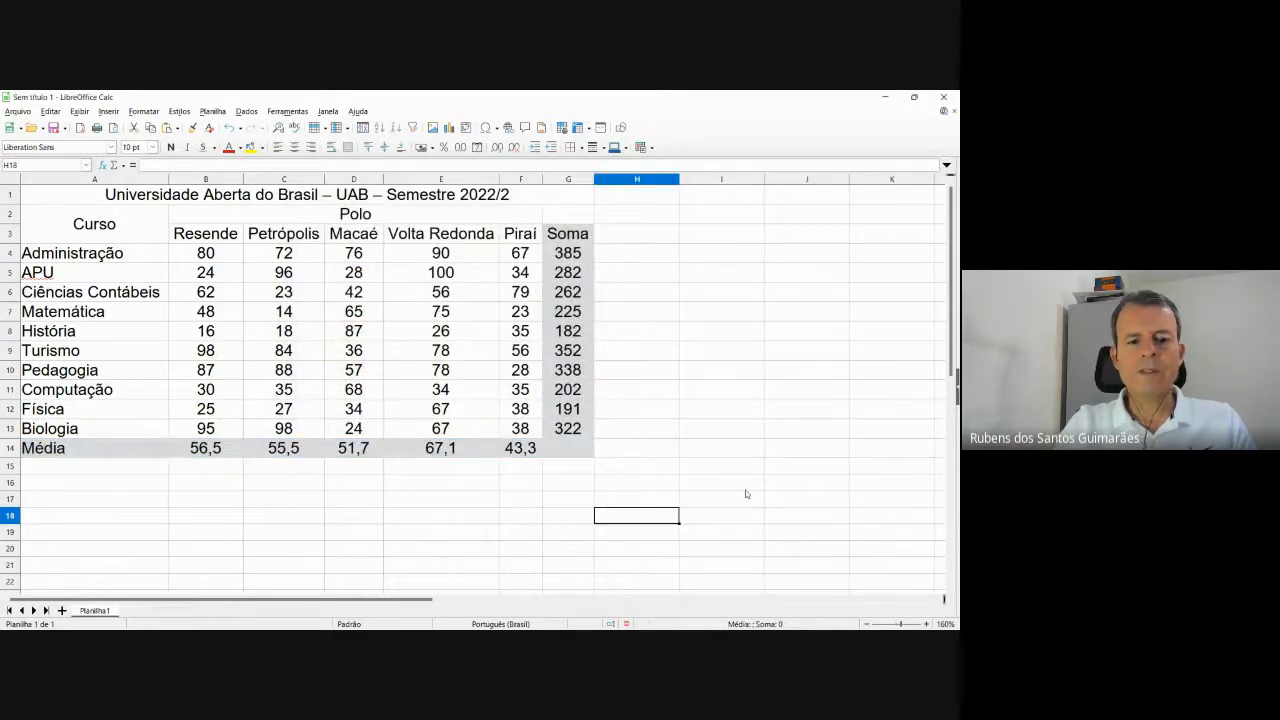
Select the Média row A14:G14 plus the Soma column and make them bold.
{"action": "key", "text": "alt+Tab"}
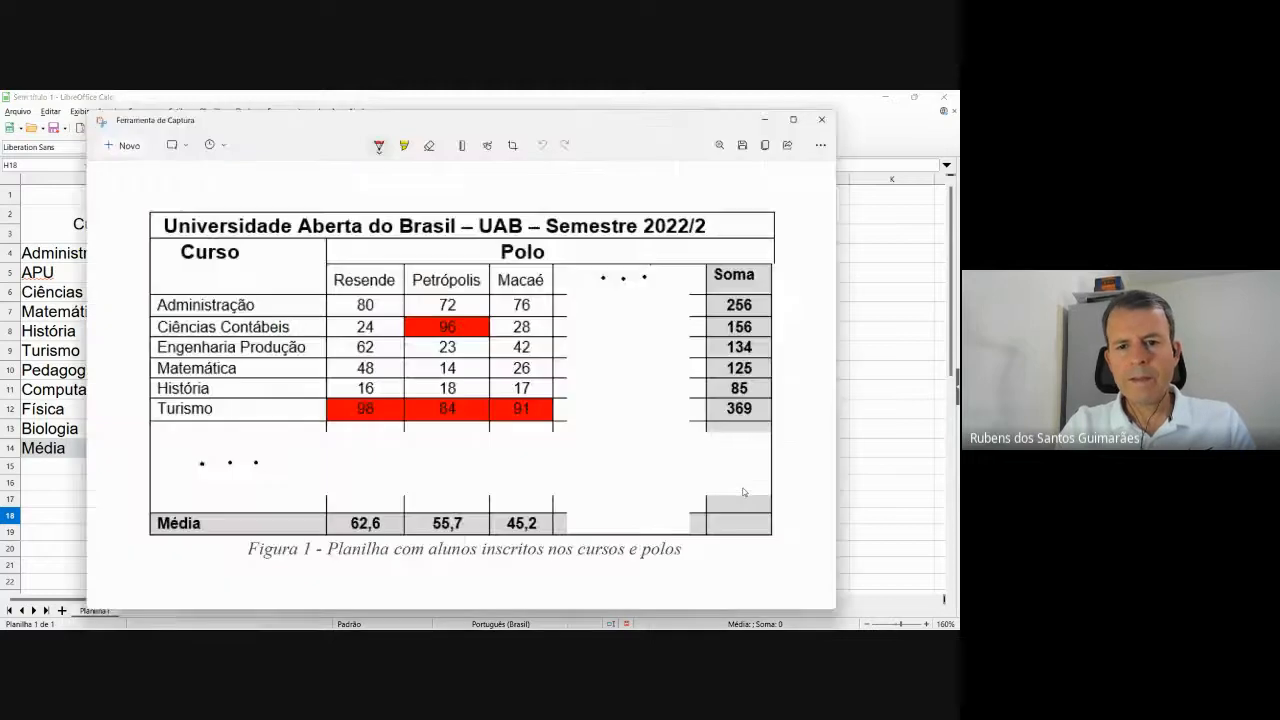
{"action": "key", "text": "alt+Tab"}
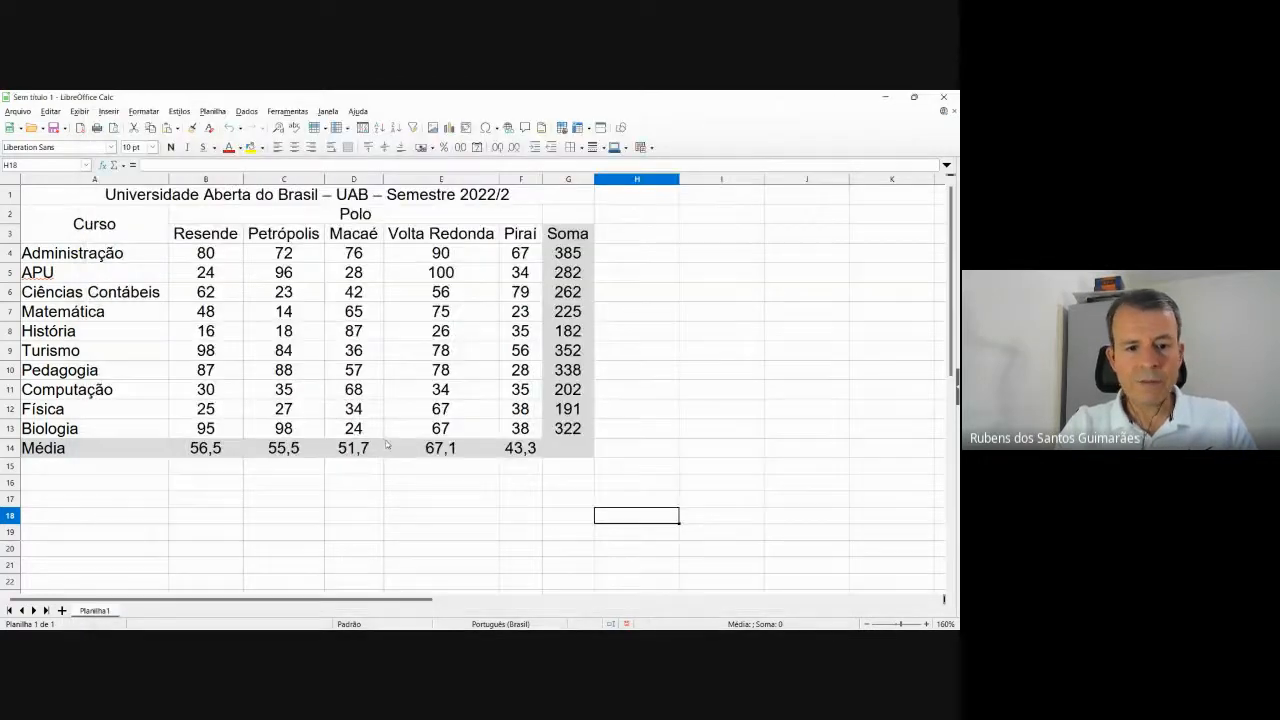
{"action": "left_click", "coordinate": [128, 452]}
{"action": "key", "text": "shift+Right"}
{"action": "key", "text": "shift+Right"}
{"action": "key", "text": "shift+Right"}
{"action": "key", "text": "shift+Right"}
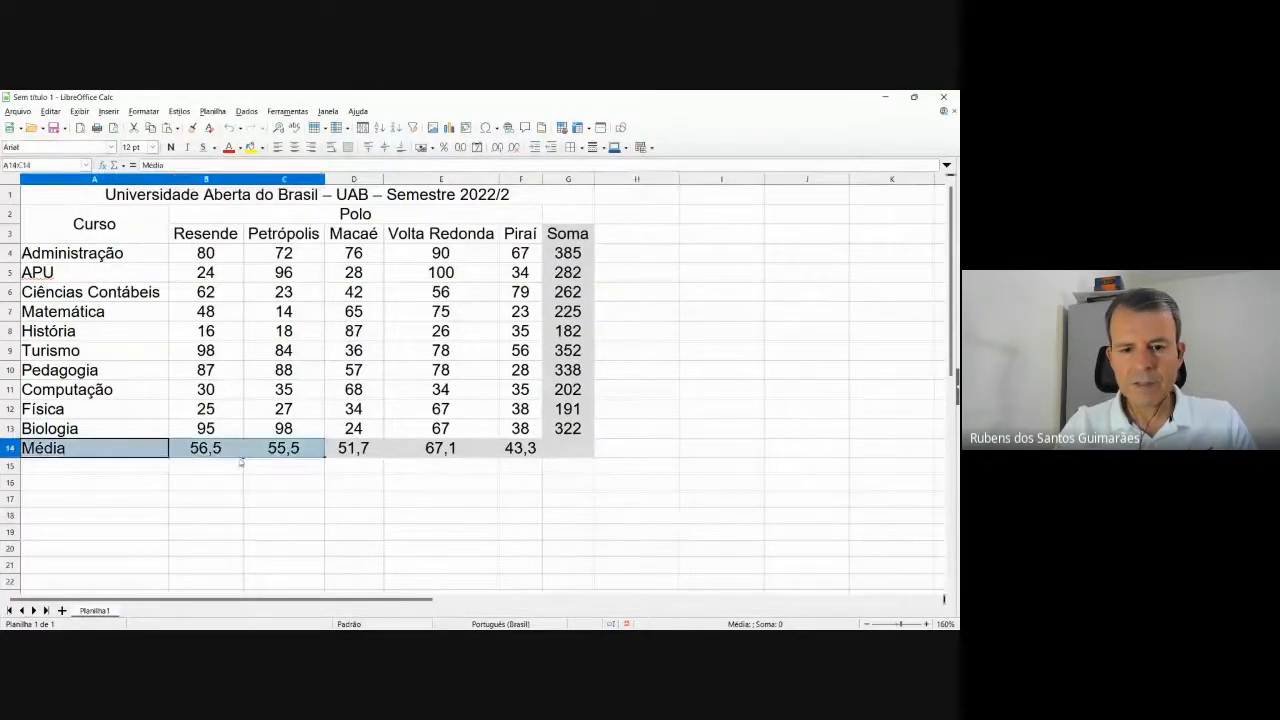
{"action": "key", "text": "shift+Right"}
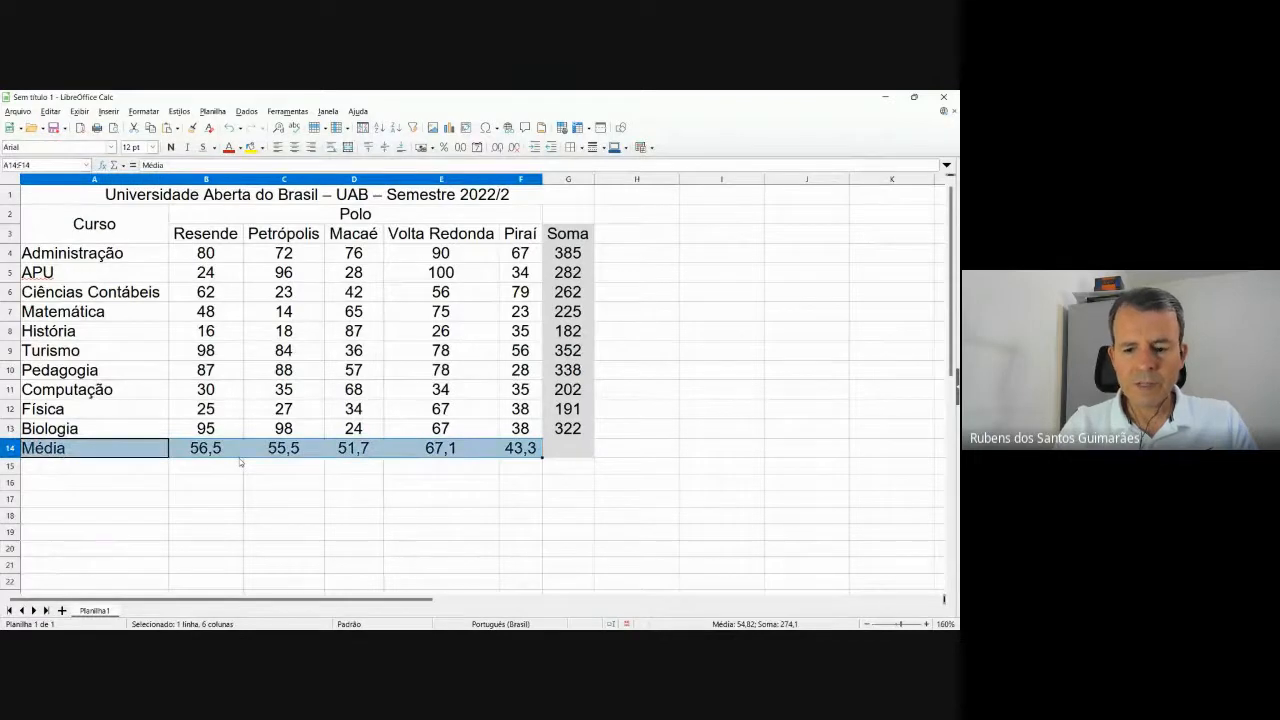
{"action": "key", "text": "shift+Right"}
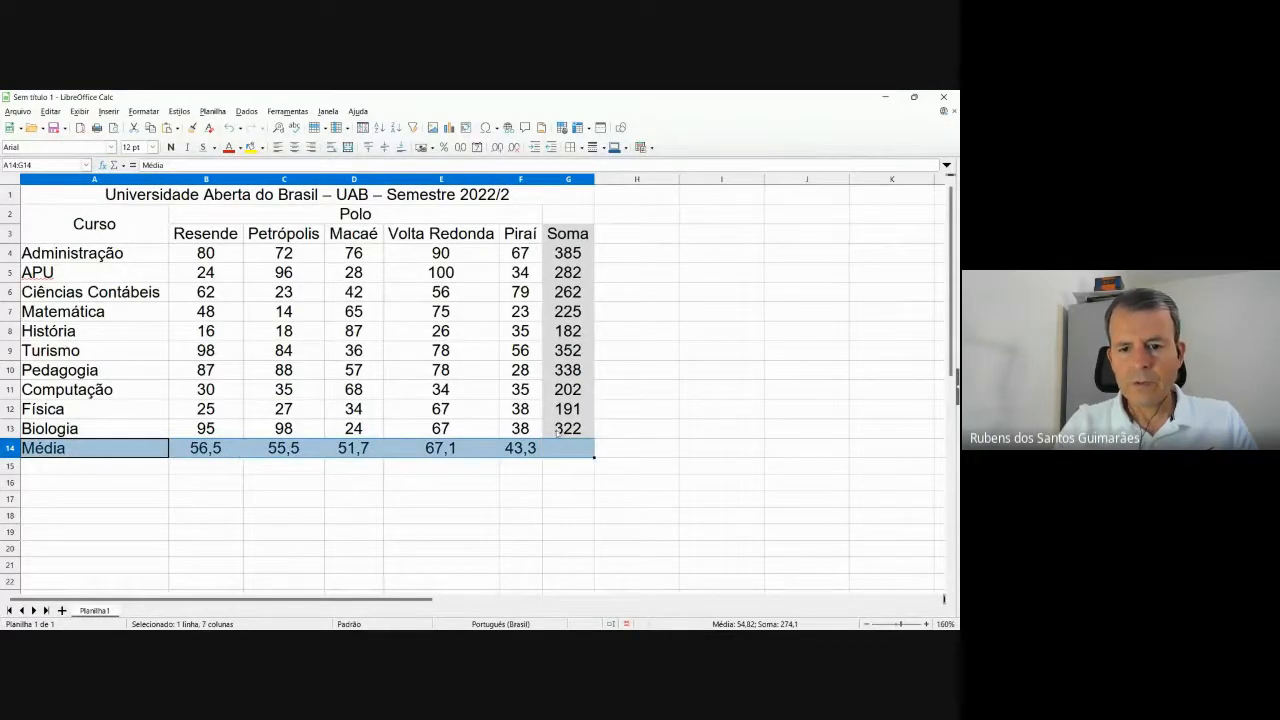
{"action": "left_click_drag", "start_coordinate": [558, 434], "coordinate": [572, 236]}
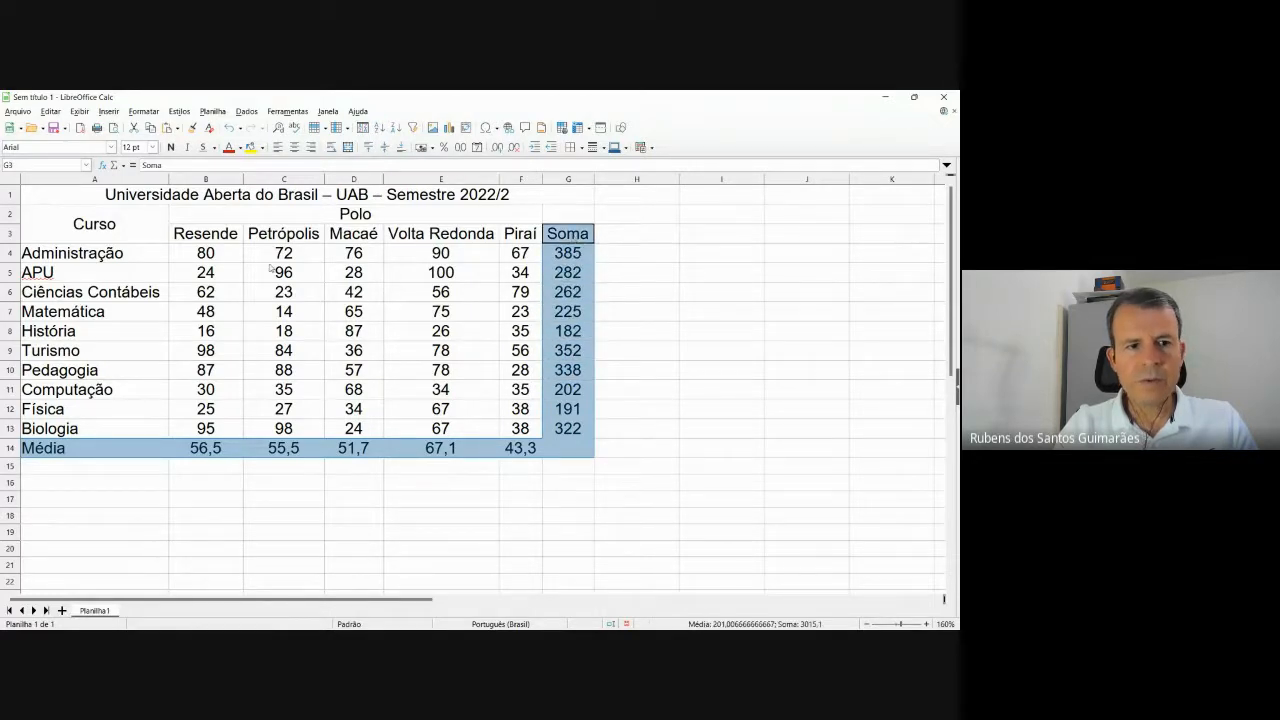
{"action": "left_click", "coordinate": [172, 147]}
{"action": "left_click", "coordinate": [706, 424]}
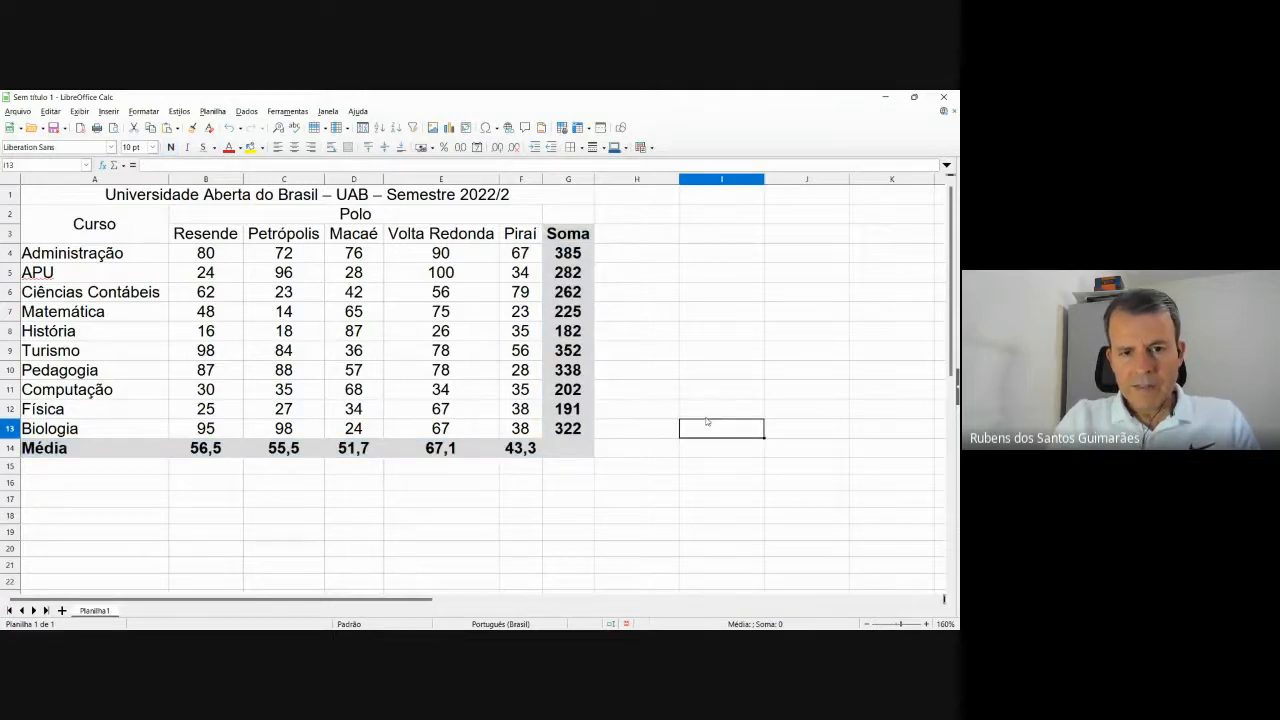
{"action": "key", "text": "alt+Tab"}
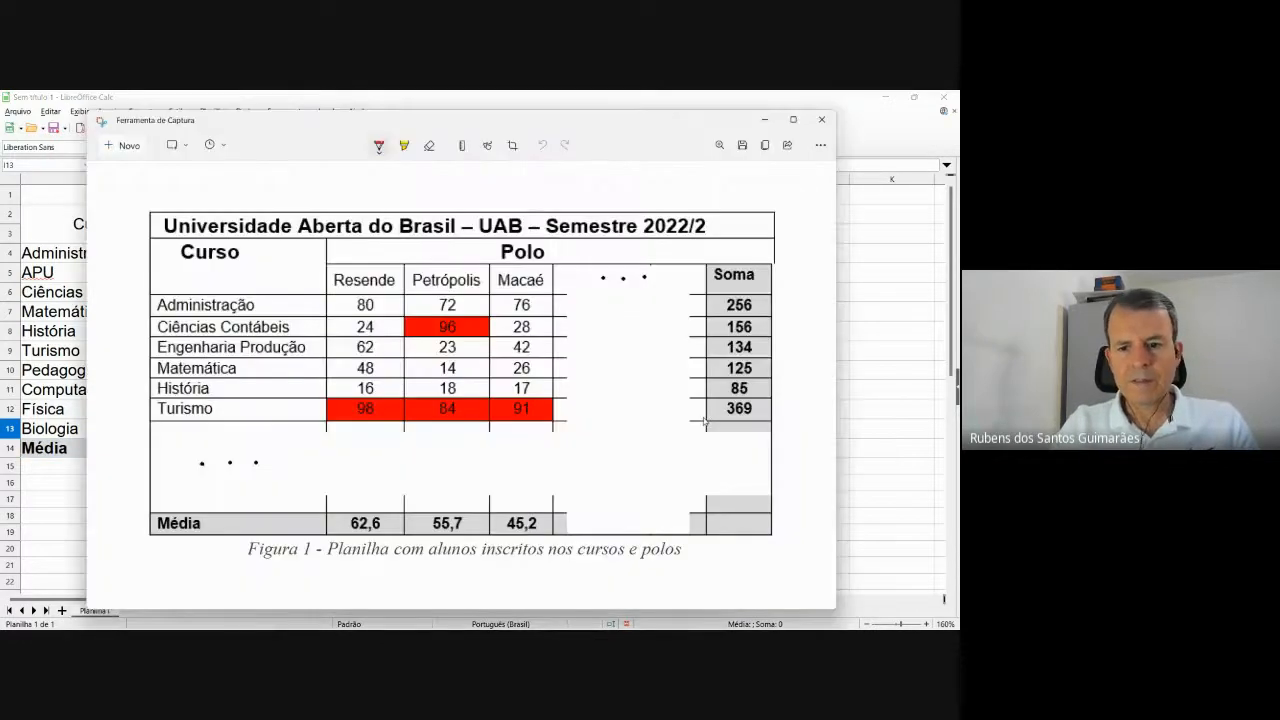
{"action": "key", "text": "alt+Tab"}
{"action": "key", "text": "alt+Tab"}
{"action": "key", "text": "Tab"}
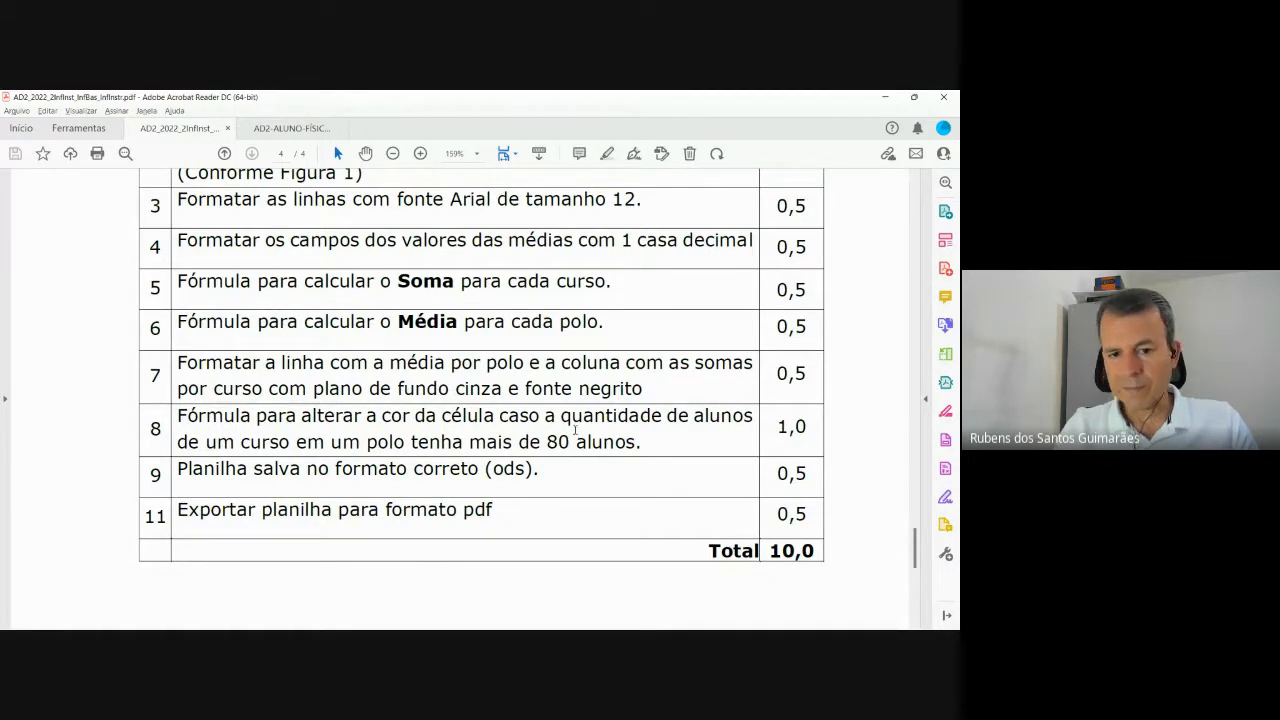
{"action": "key", "text": "alt+Tab"}
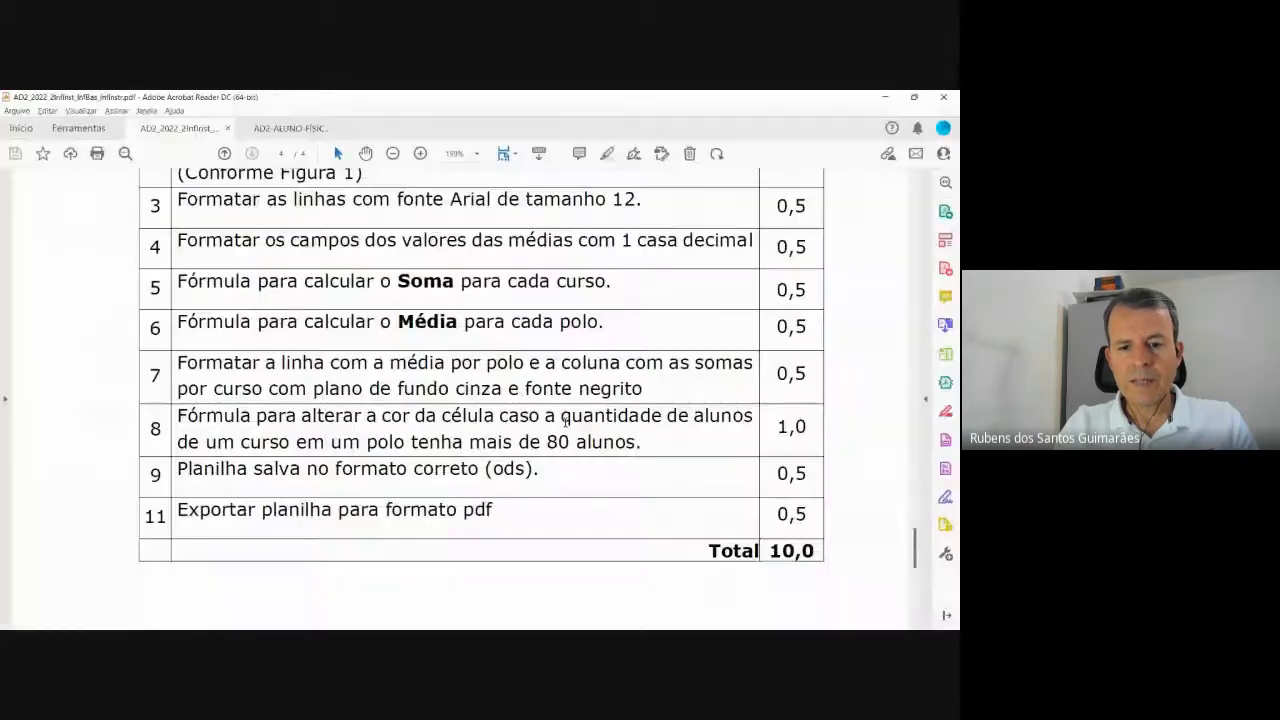
{"action": "key", "text": "alt+Tab"}
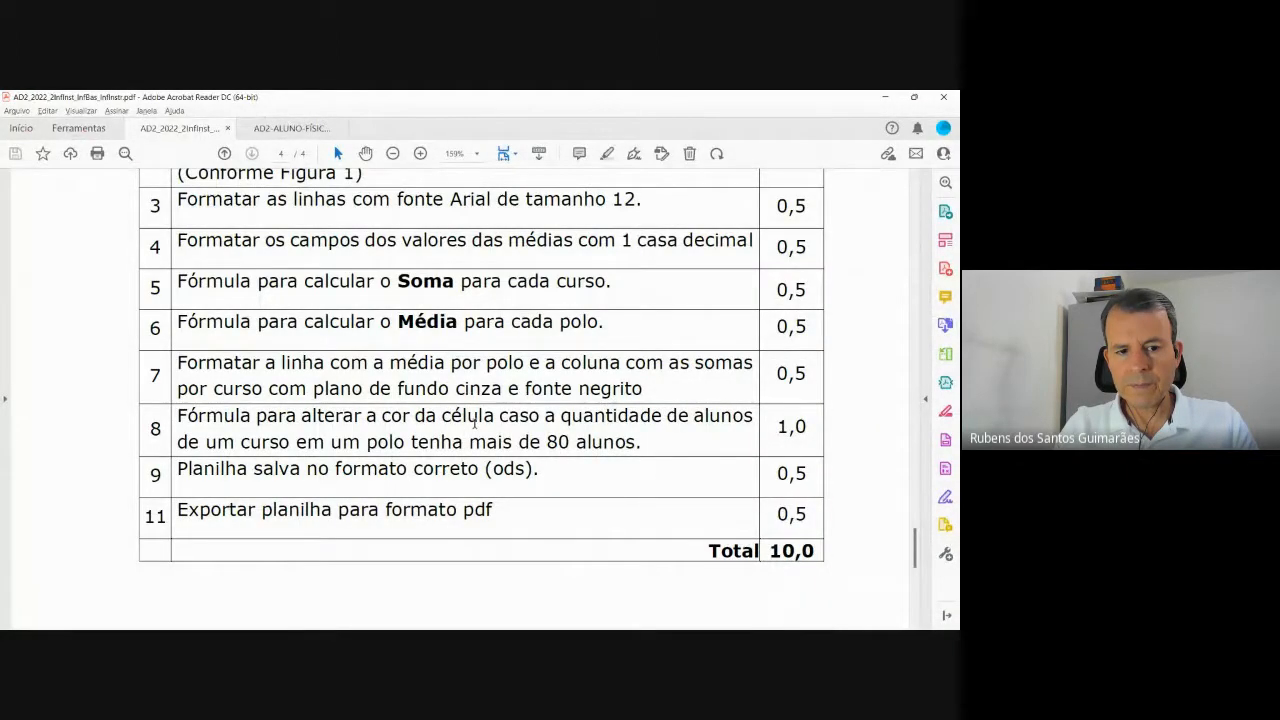
{"action": "key", "text": "alt+Tab"}
{"action": "key", "text": "alt+Tab"}
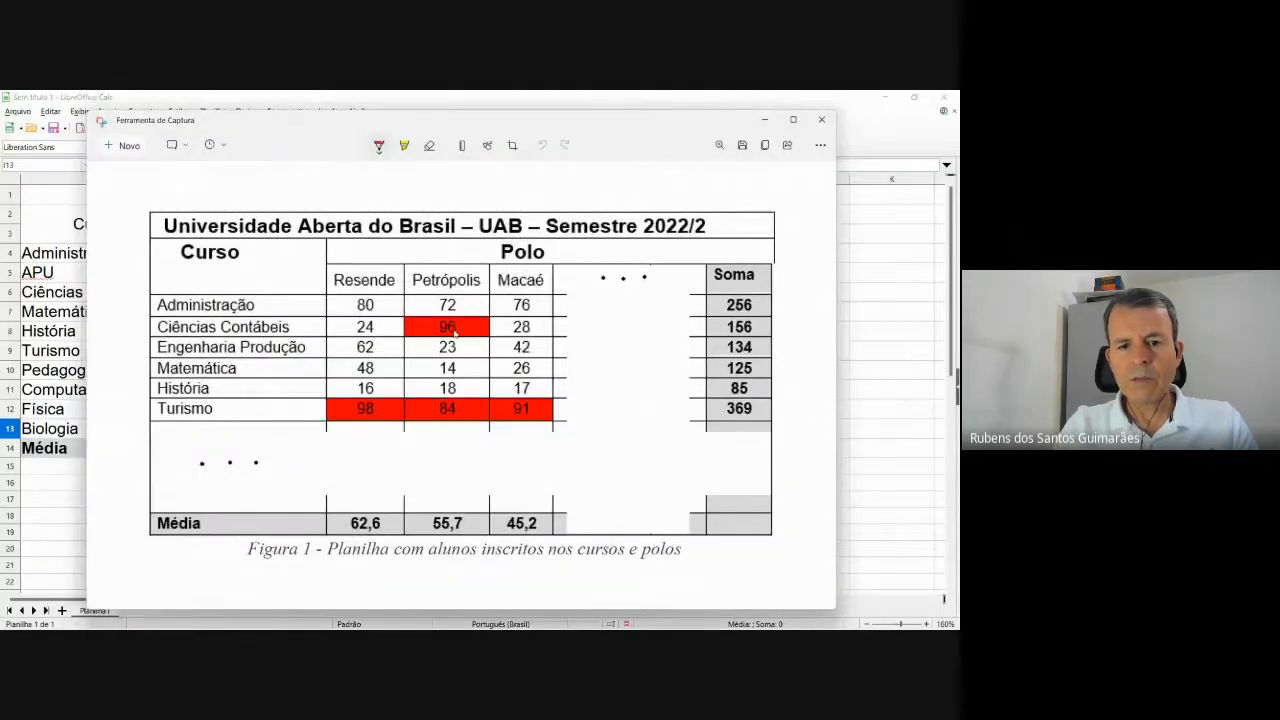
{"action": "key", "text": "alt+Tab"}
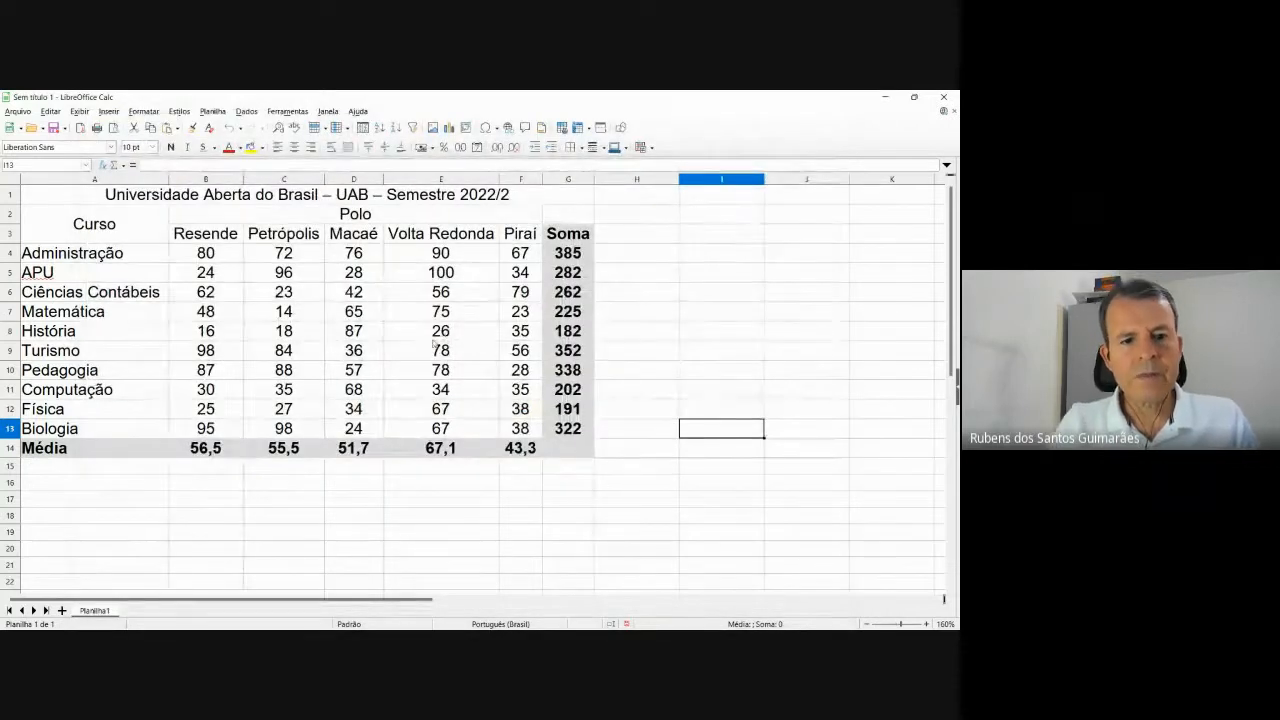
{"action": "key", "text": "alt+Tab"}
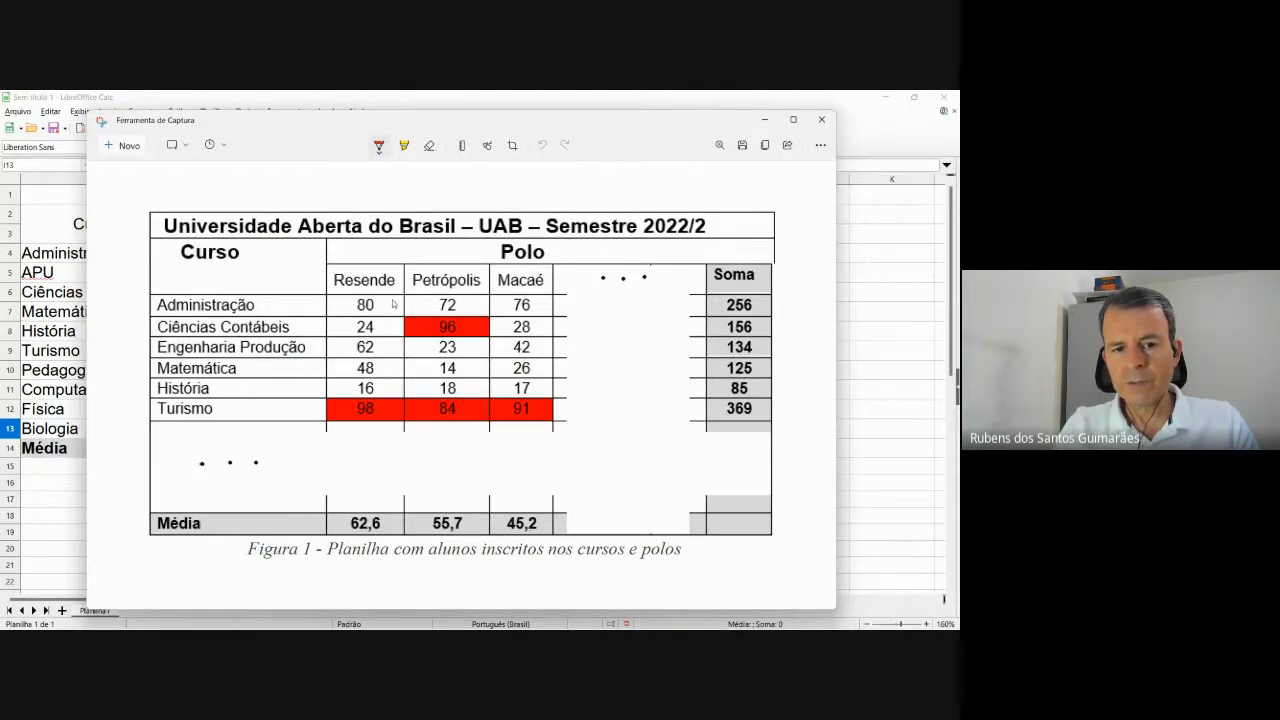
{"action": "key", "text": "alt+Tab"}
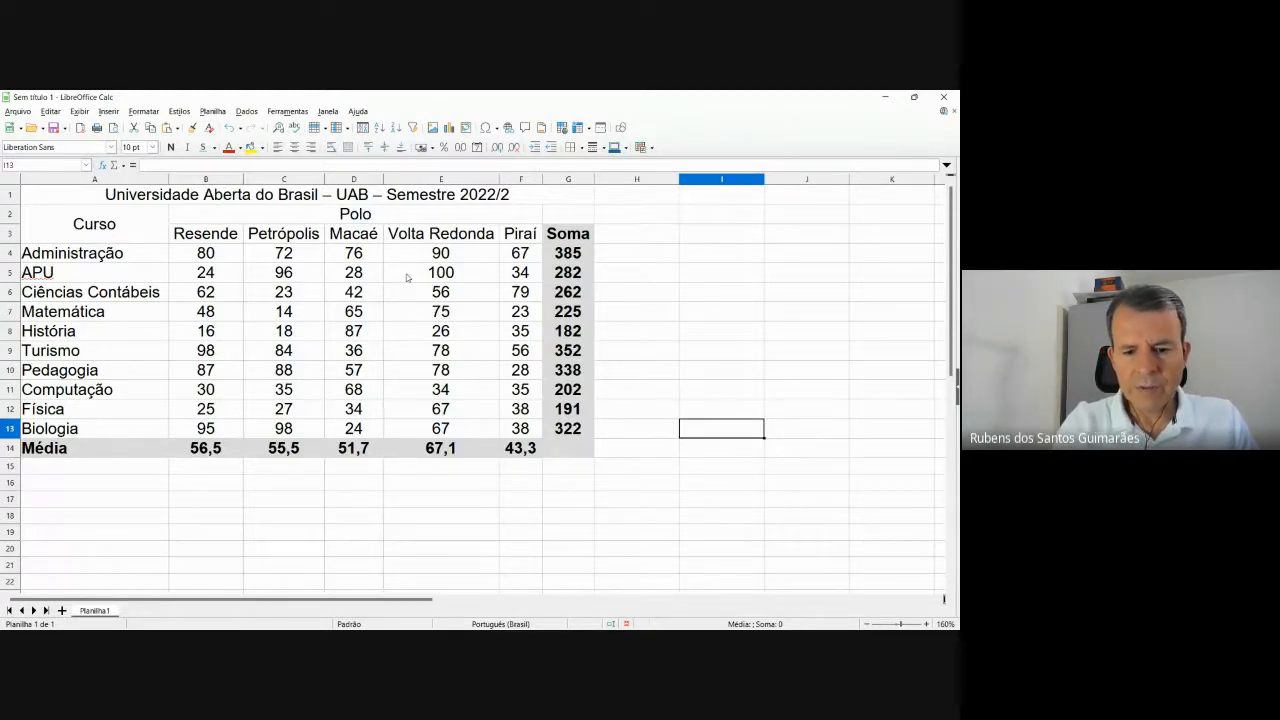
Toggle the cell styles panel, then open Gerenciar estilos from the Estilos menu.
{"action": "key", "text": "F11"}
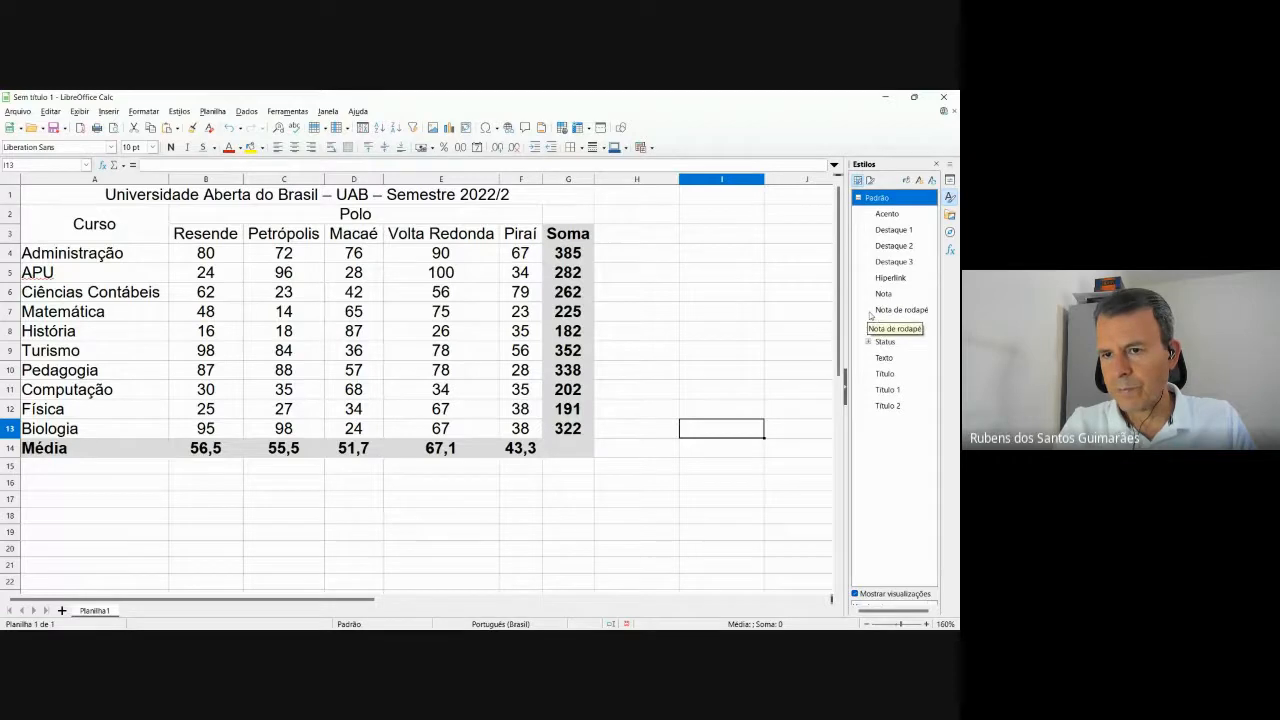
{"action": "left_click", "coordinate": [936, 164]}
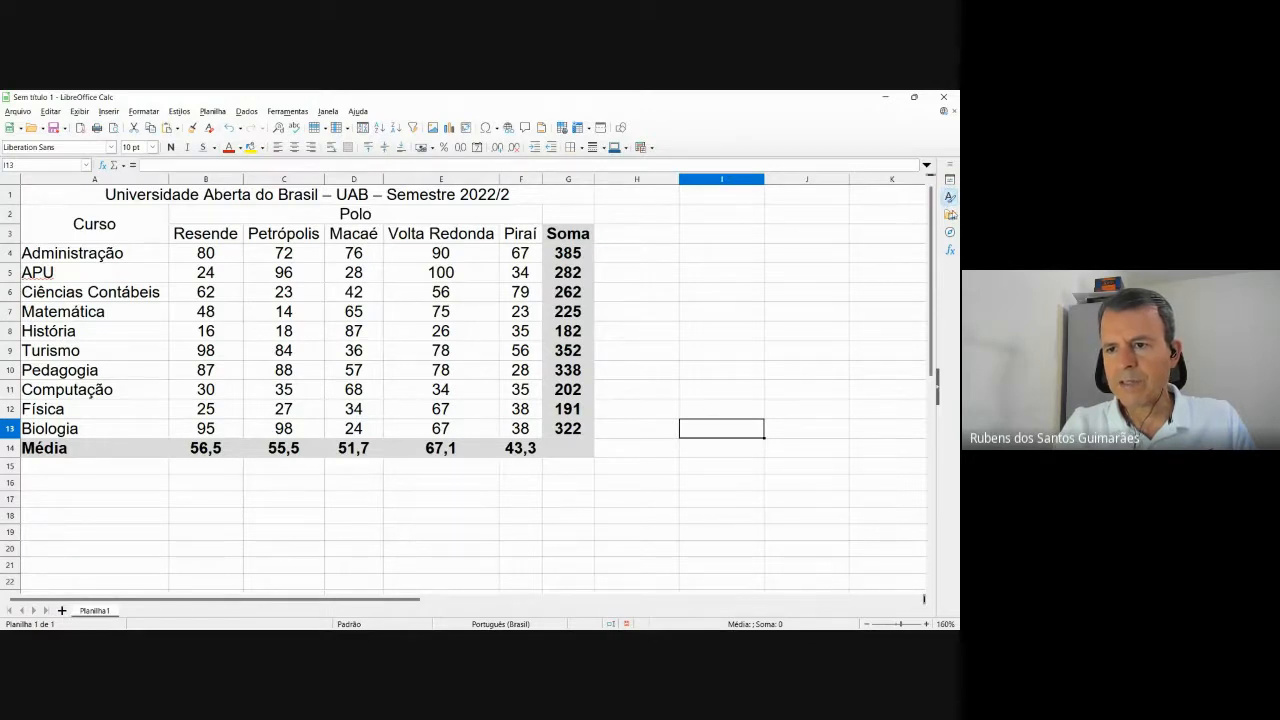
{"action": "left_click", "coordinate": [950, 199]}
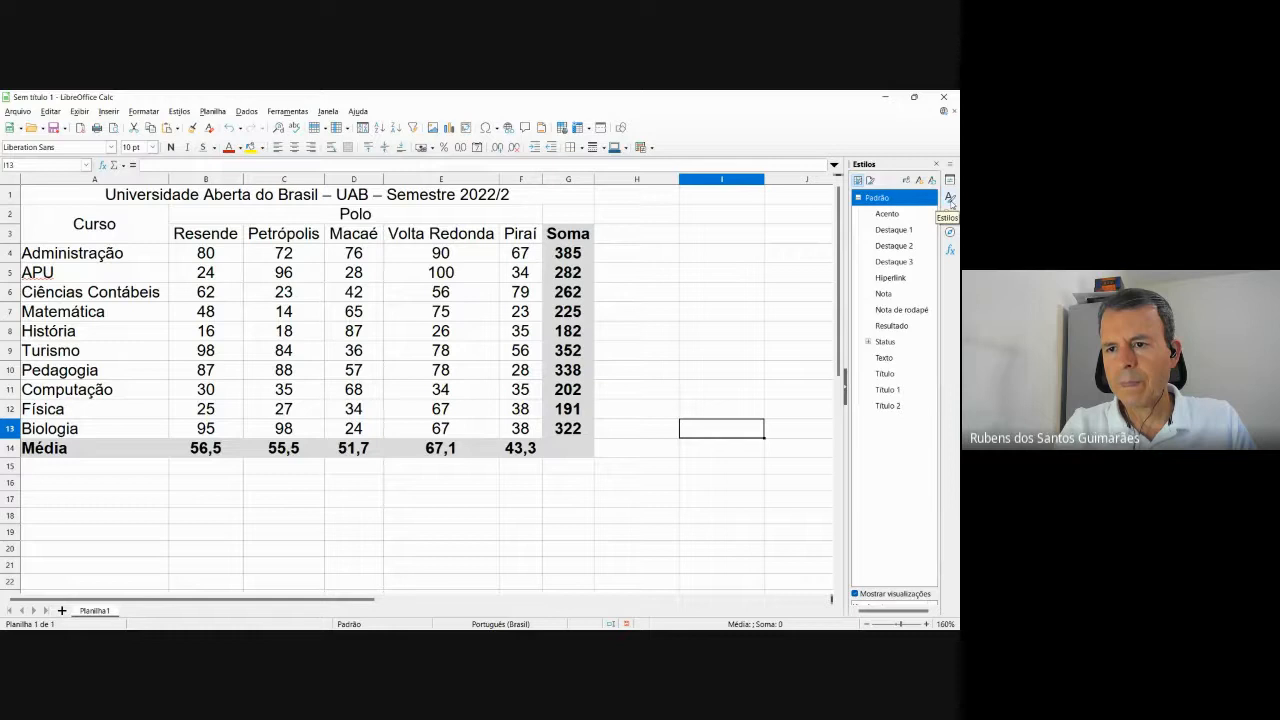
{"action": "left_click", "coordinate": [936, 164]}
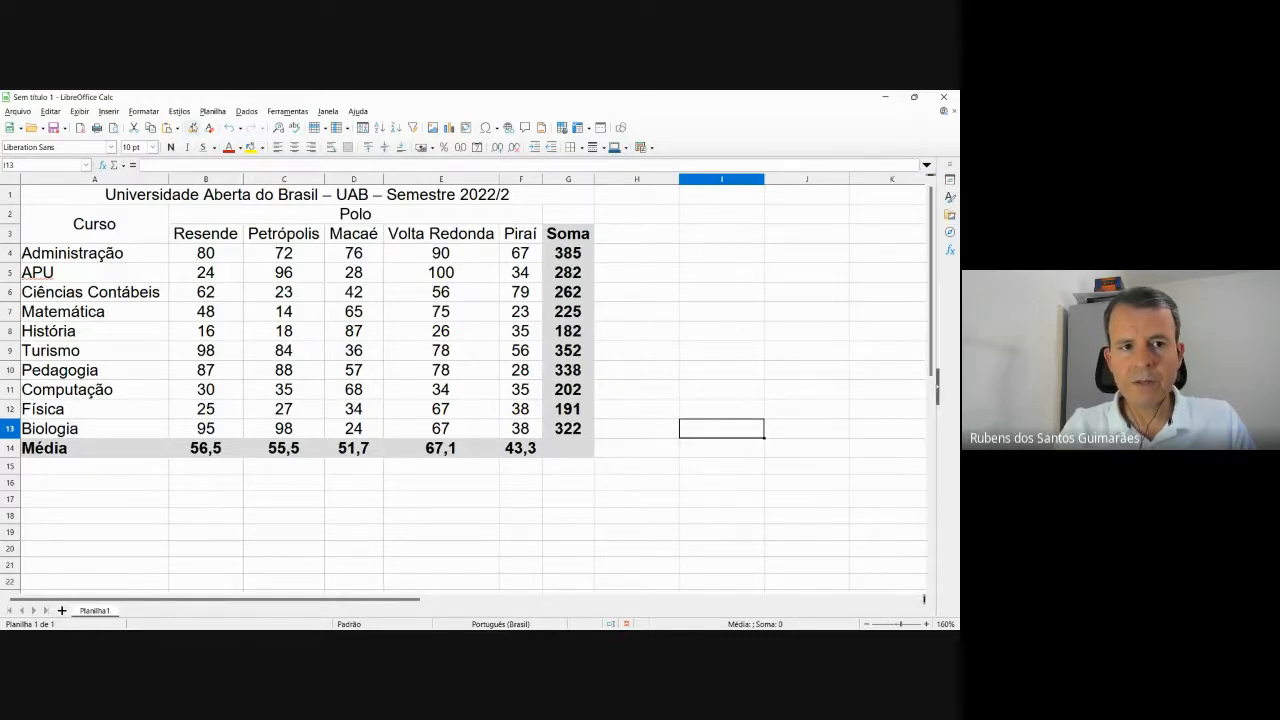
{"action": "left_click", "coordinate": [180, 112]}
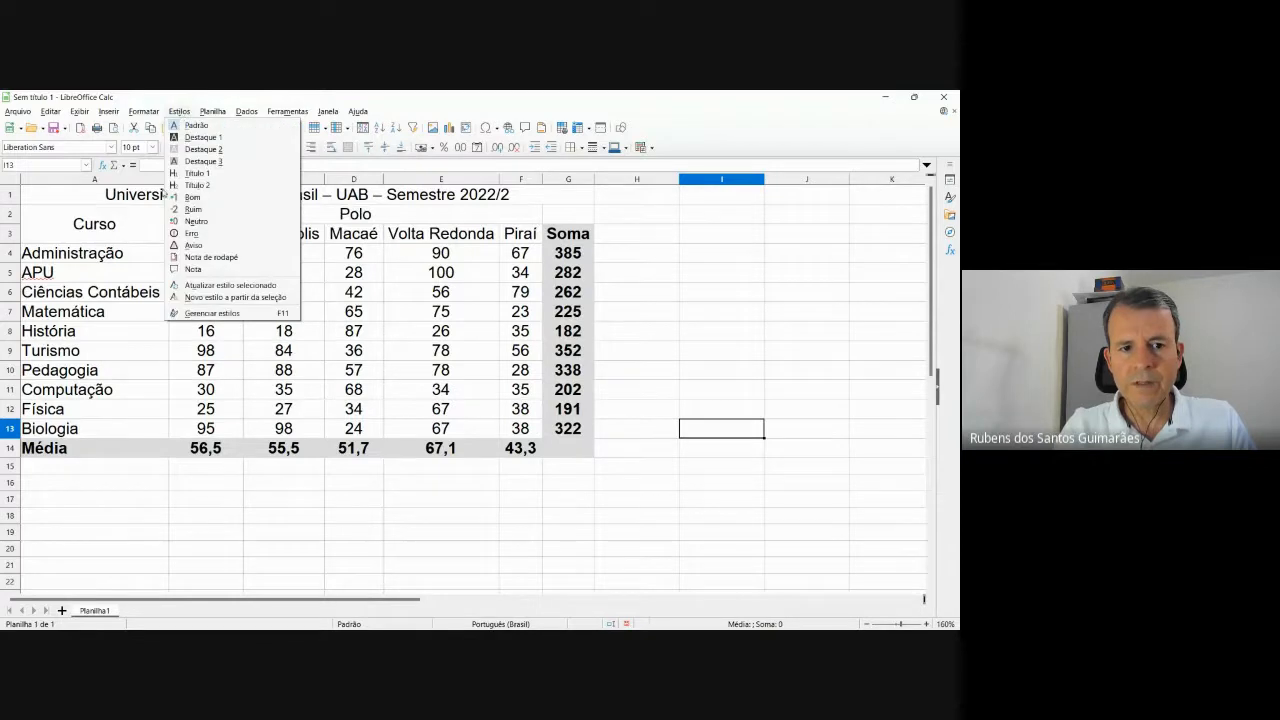
{"action": "left_click", "coordinate": [215, 314]}
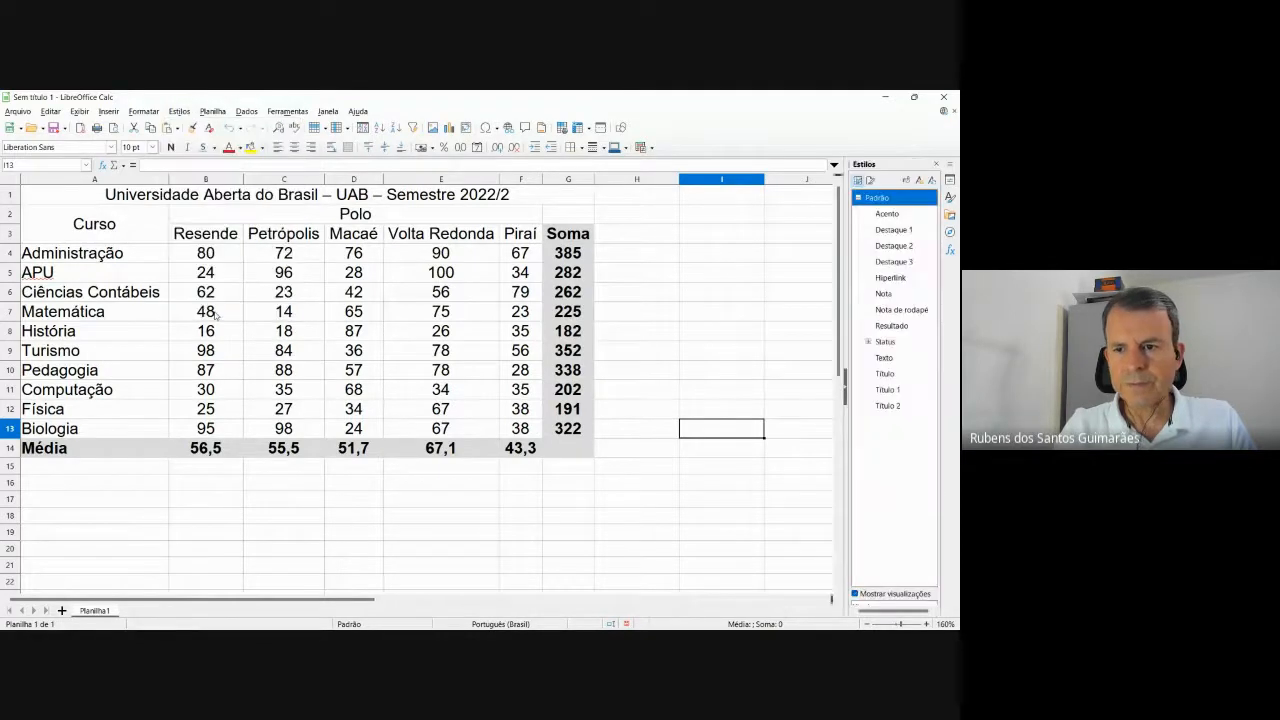
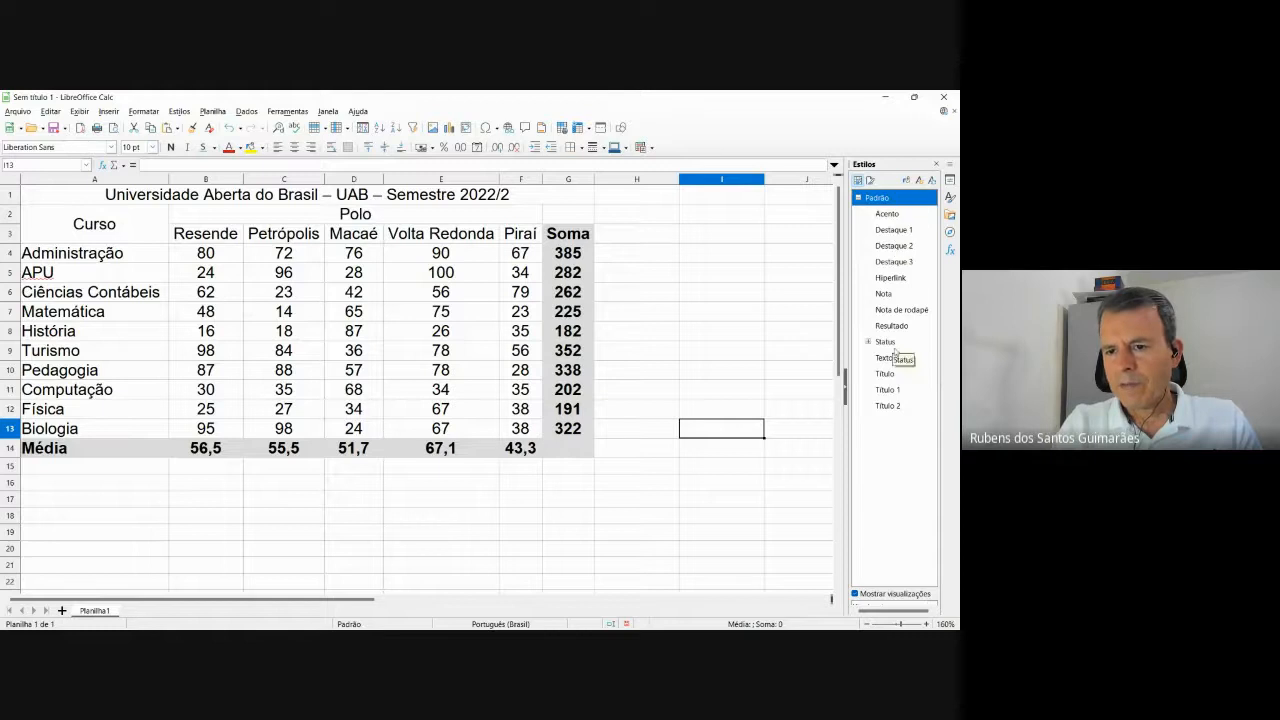
Create a new cell style, Sem título1, from the Styles sidebar and move its dialog aside.
{"action": "right_click", "coordinate": [883, 436]}
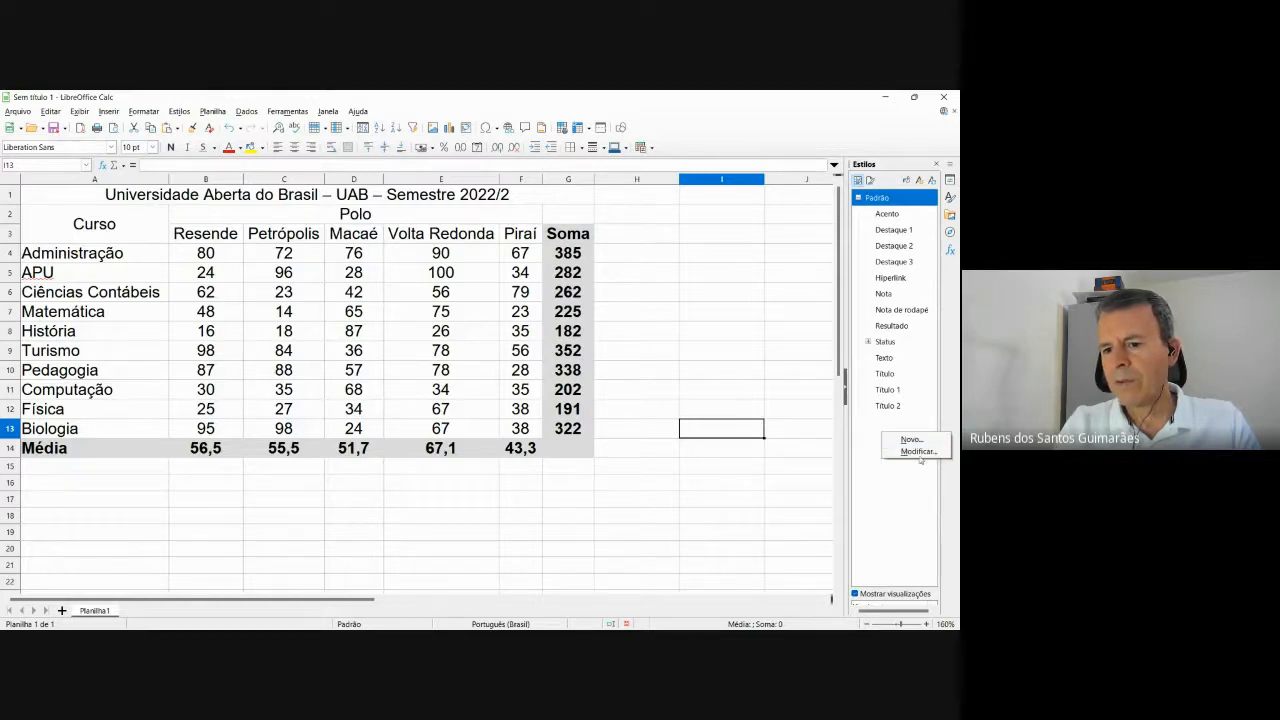
{"action": "left_click", "coordinate": [916, 440]}
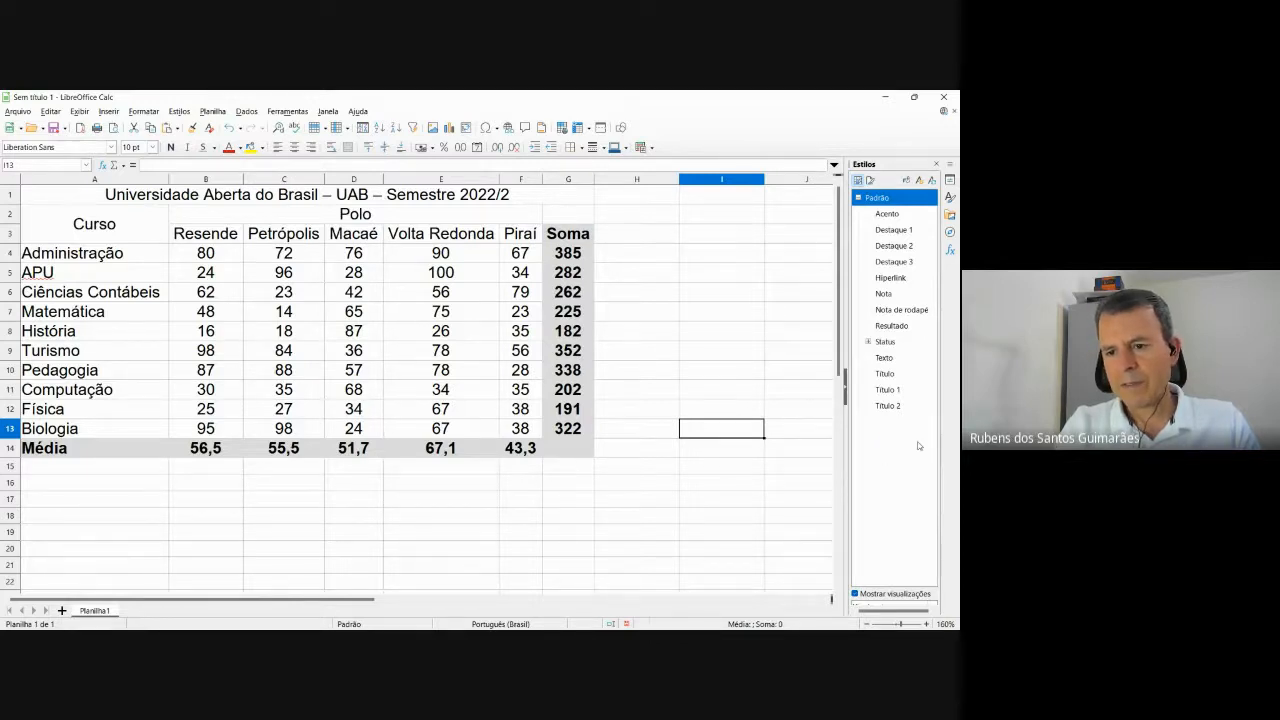
{"action": "left_click_drag", "start_coordinate": [470, 212], "coordinate": [608, 249]}
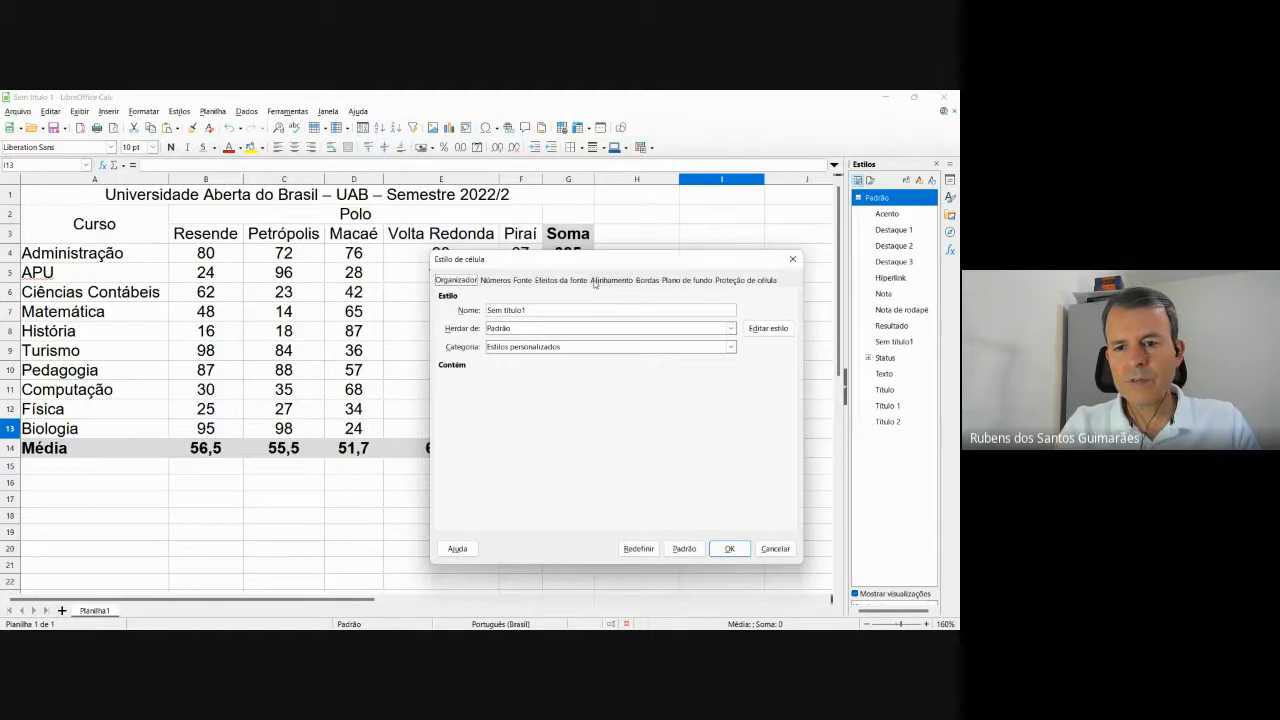
Replace the default style name with 'Fundo cor vermelha'.
{"action": "left_click_drag", "start_coordinate": [540, 314], "coordinate": [485, 313]}
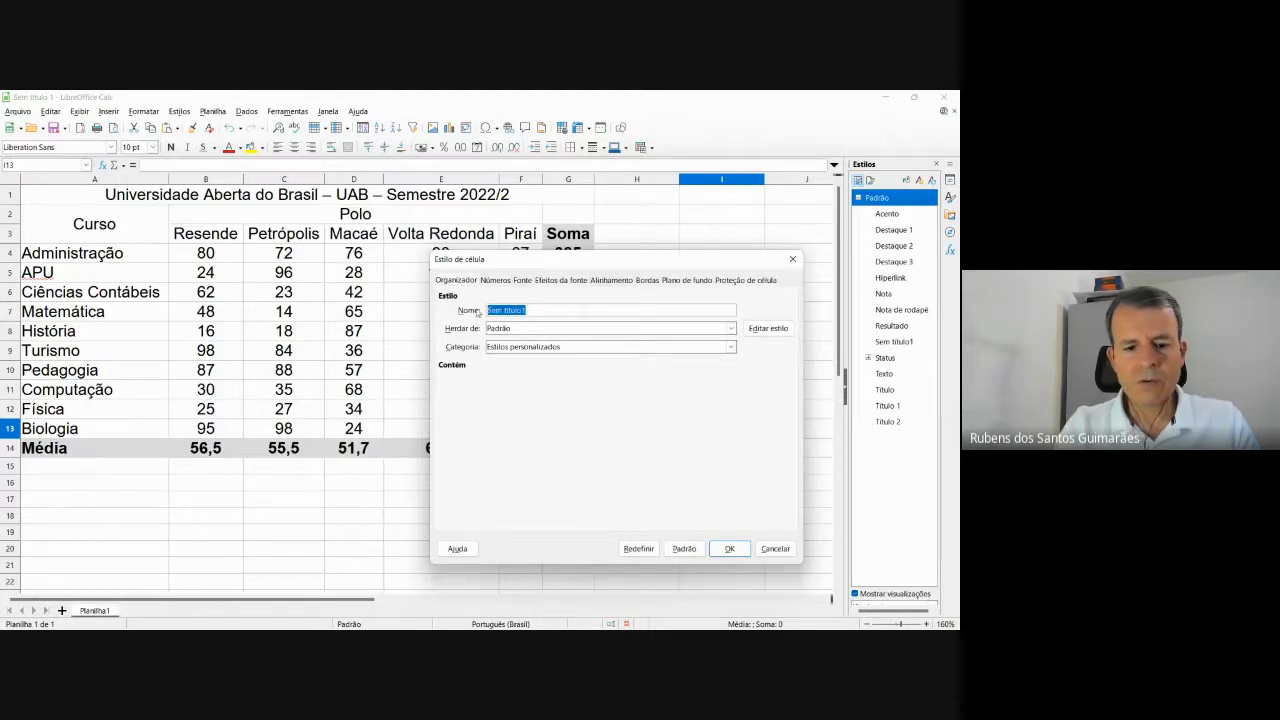
{"action": "type", "text": "Fu"}
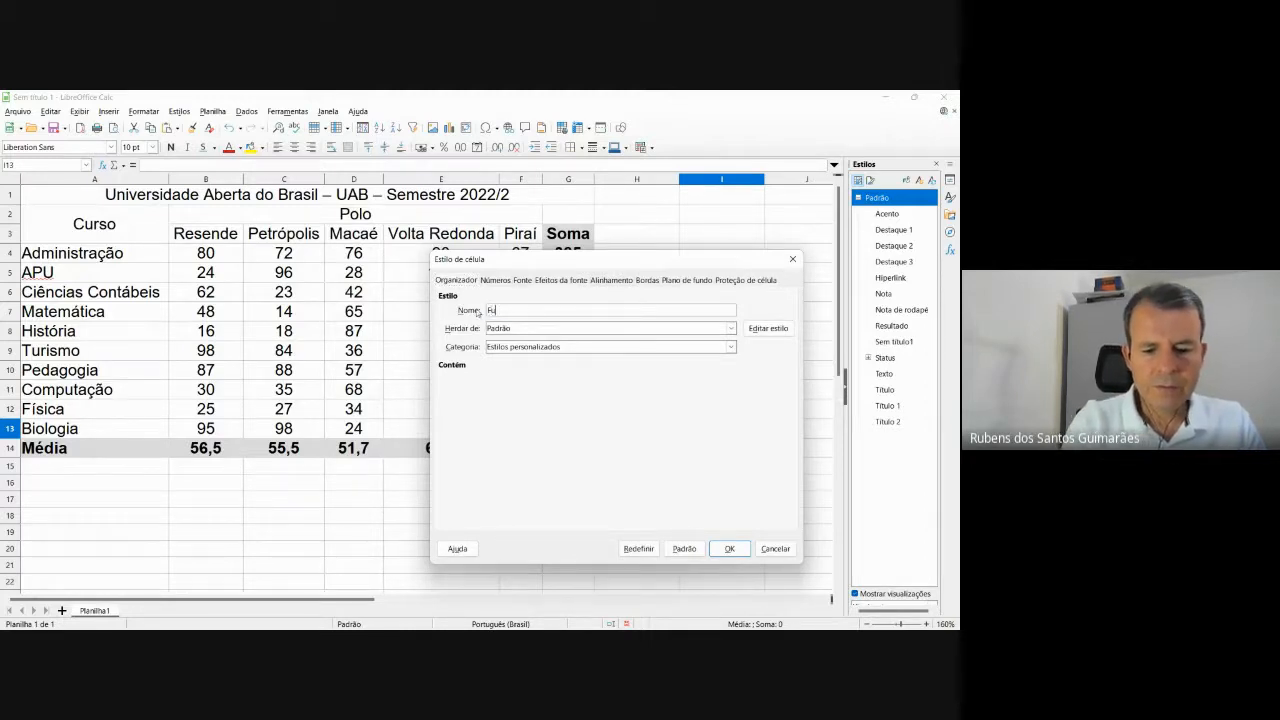
{"action": "type", "text": "ndo"}
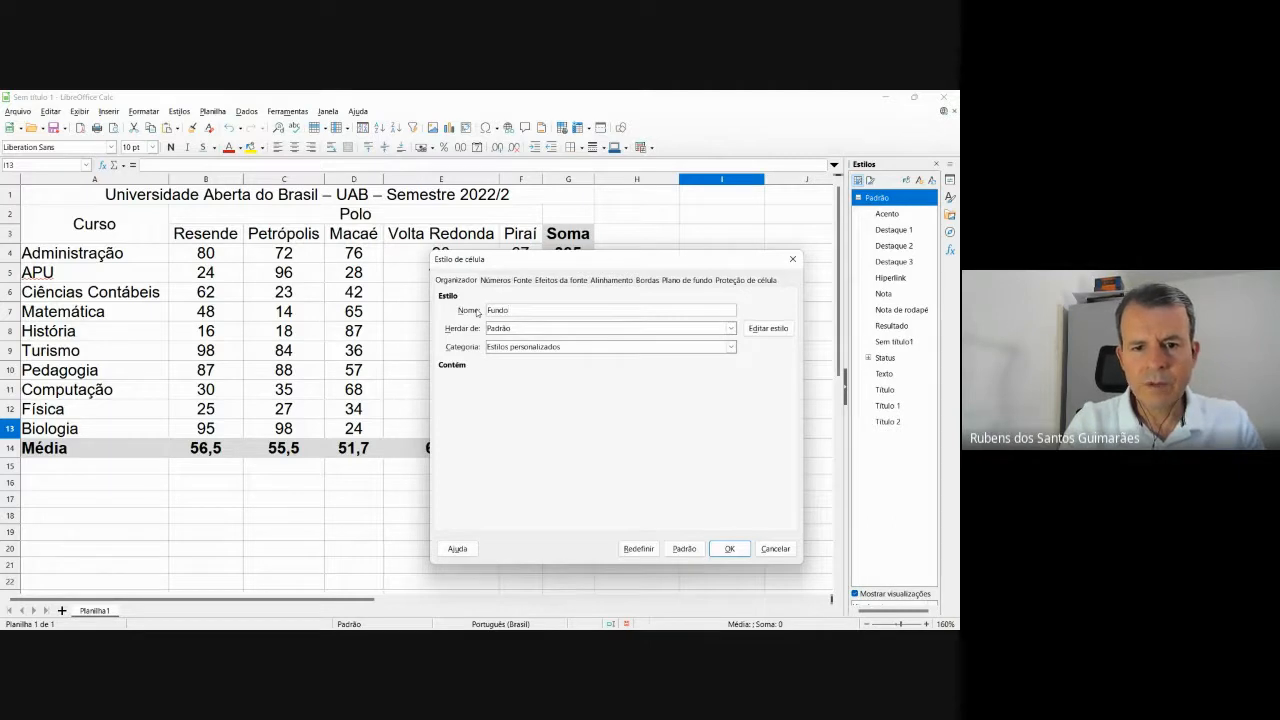
{"action": "type", "text": " cor"}
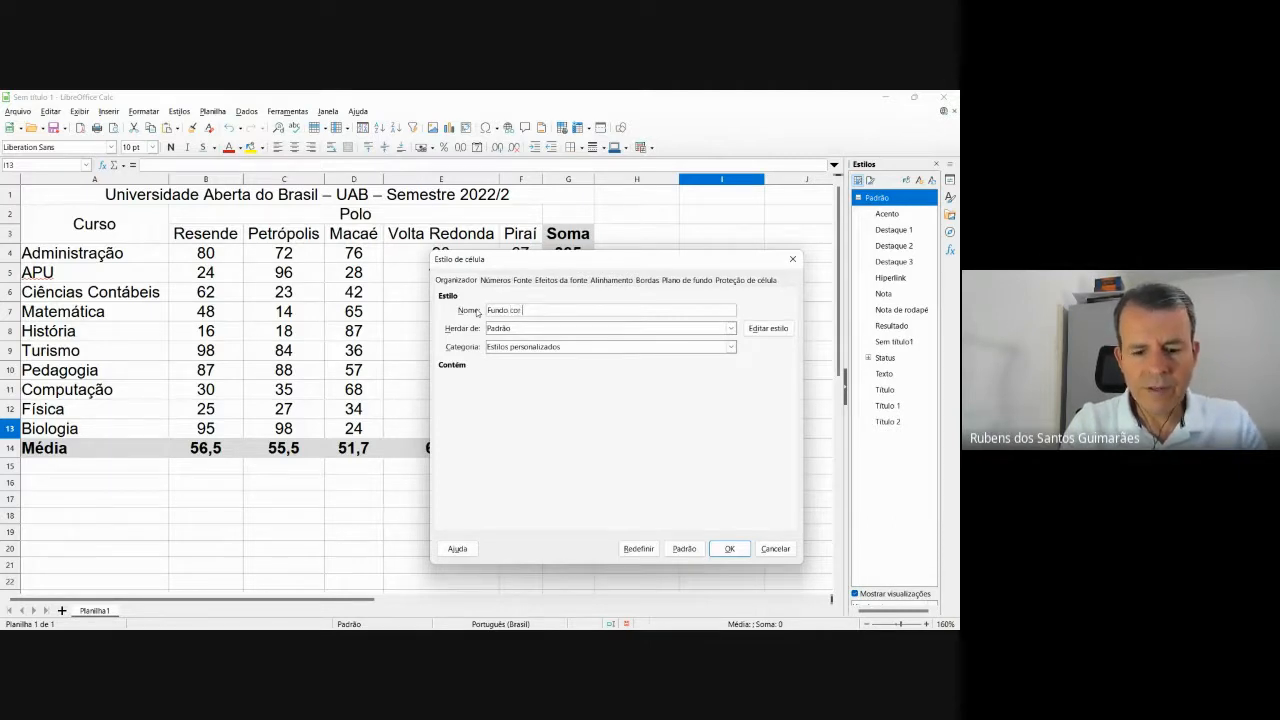
{"action": "type", "text": " vermelha"}
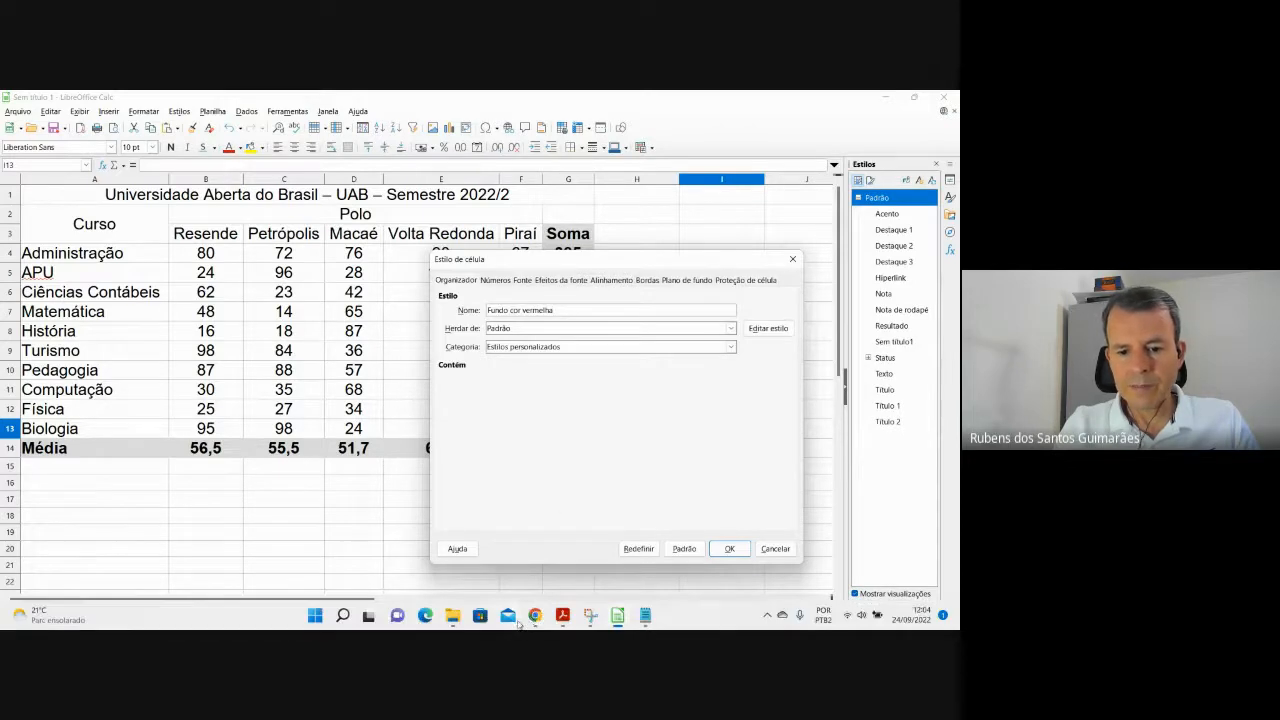
In Google Meet, admit the guest waiting to join the call.
{"action": "mouse_move", "coordinate": [535, 618]}
{"action": "left_click", "coordinate": [486, 541]}
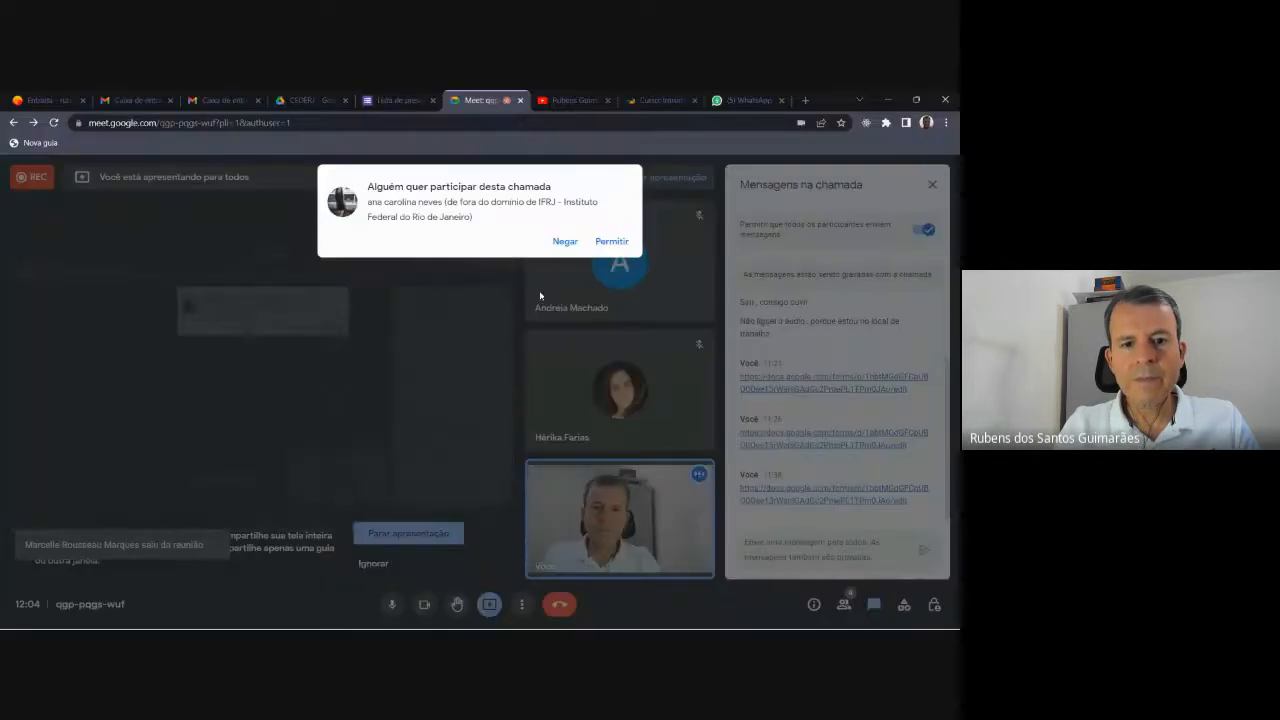
{"action": "left_click", "coordinate": [603, 243]}
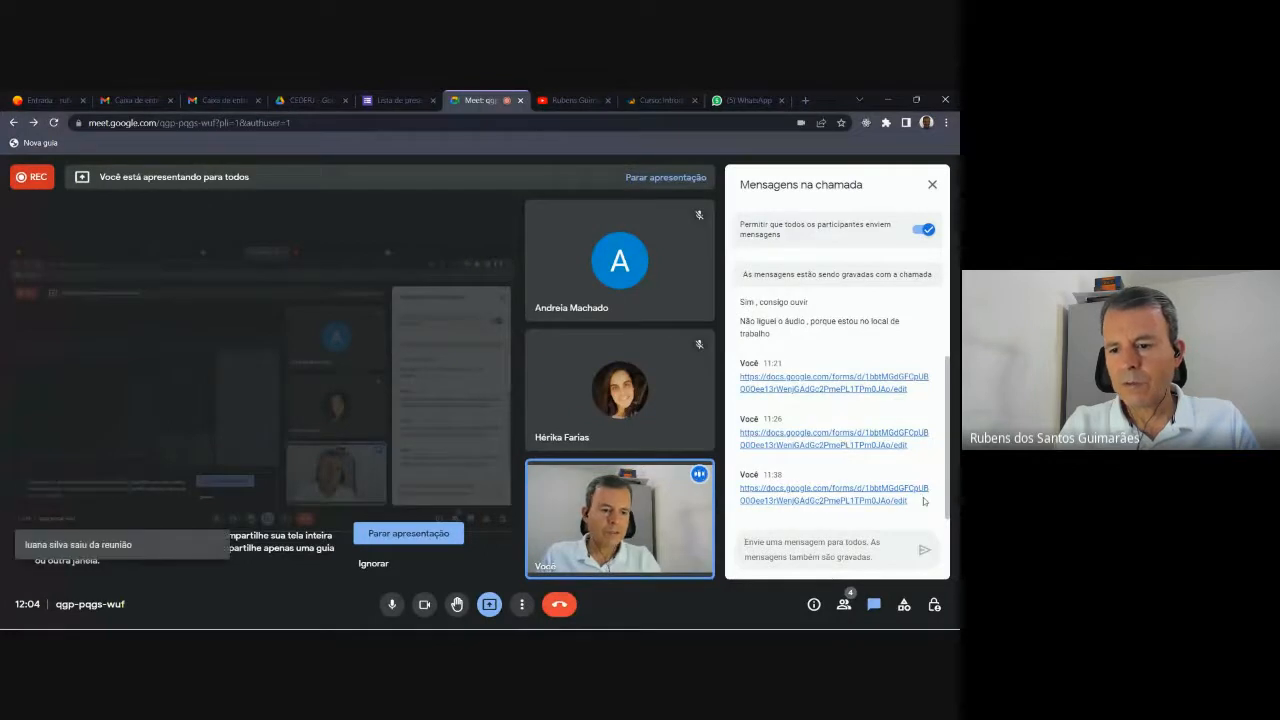
Repost the Google Forms link in the Meet chat and minimize the meeting window.
{"action": "left_click_drag", "start_coordinate": [908, 500], "coordinate": [740, 492]}
{"action": "key", "text": "ctrl+c"}
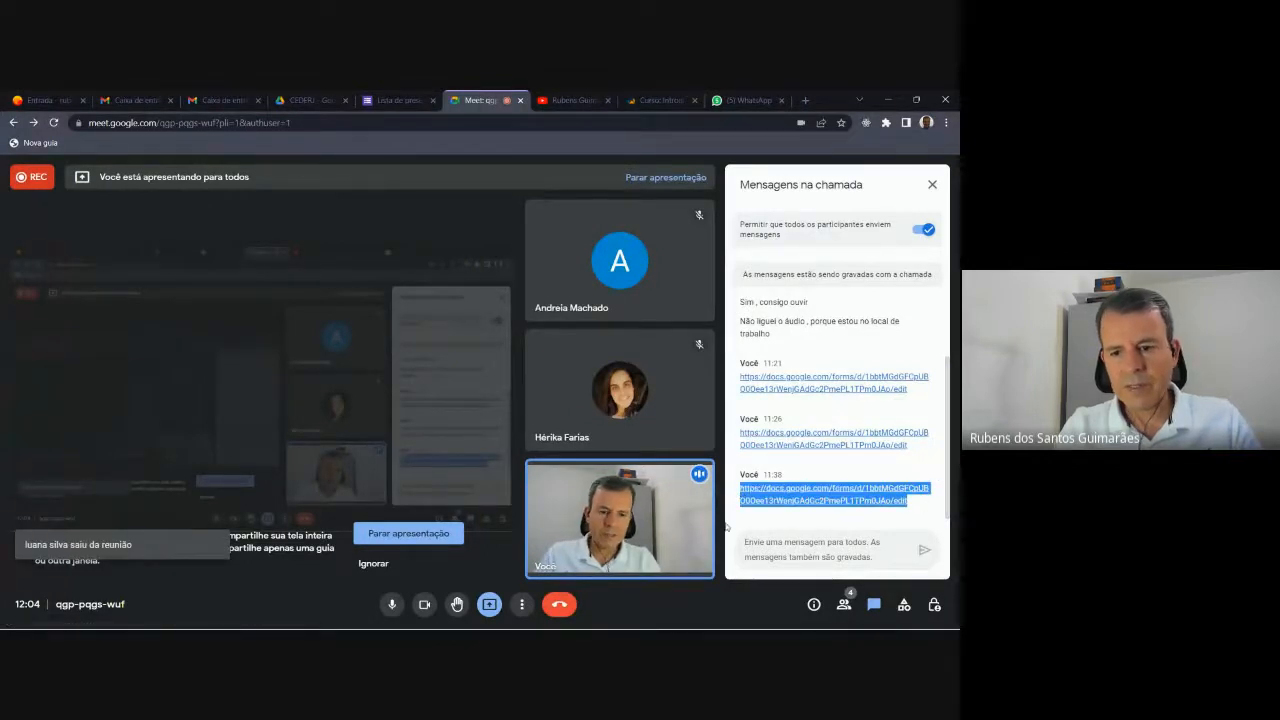
{"action": "left_click", "coordinate": [760, 550]}
{"action": "key", "text": "ctrl+v"}
{"action": "key", "text": "Return"}
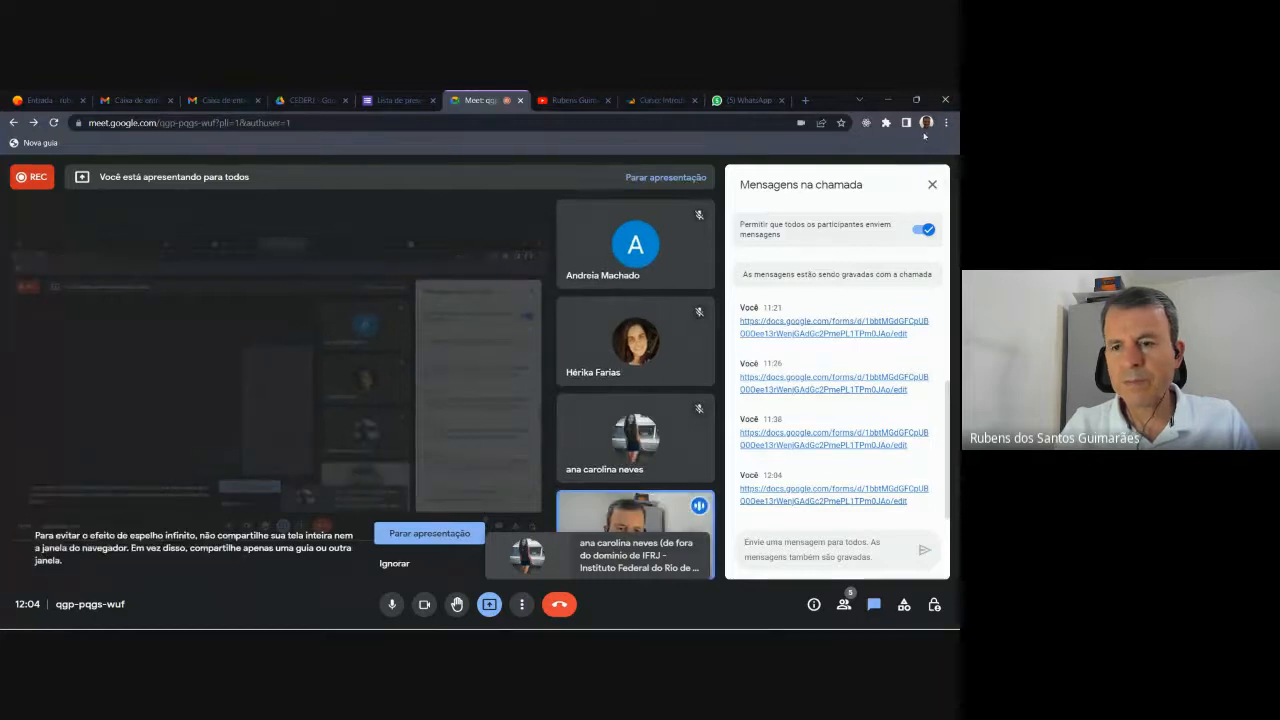
{"action": "left_click", "coordinate": [887, 100]}
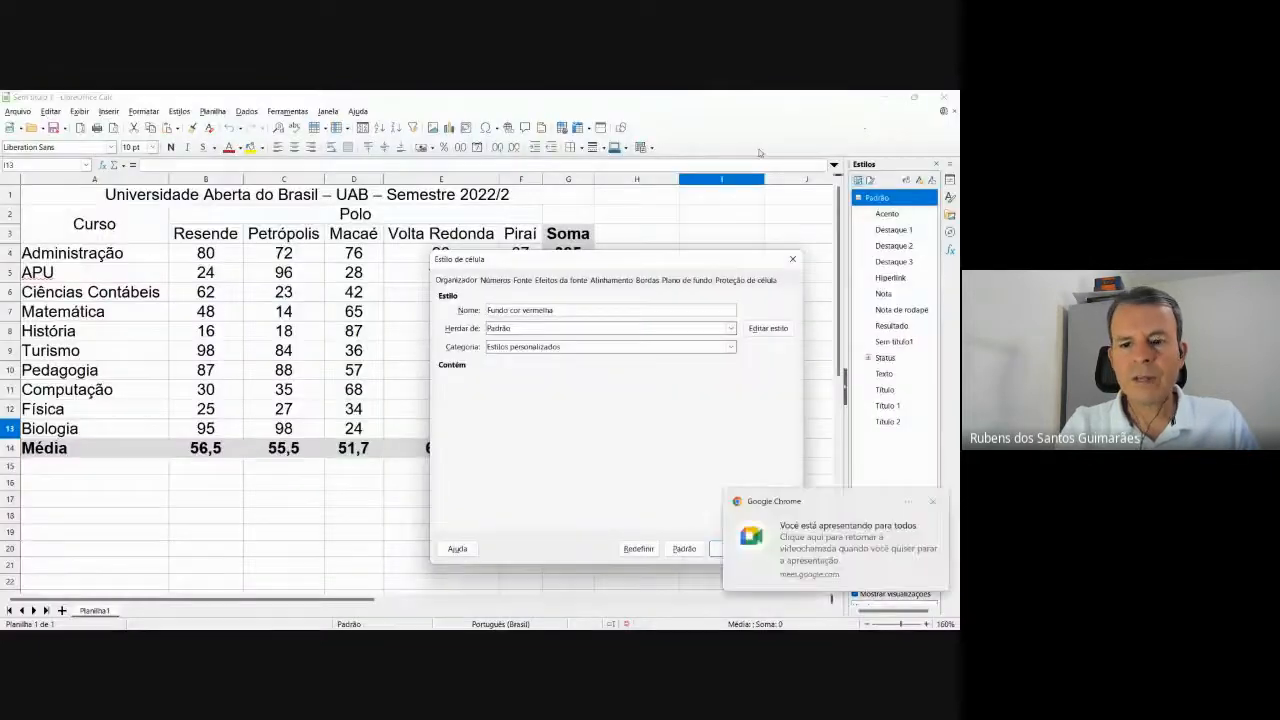
Dismiss the sharing notification and try Vermelho as the style's font colour.
{"action": "left_click", "coordinate": [933, 501]}
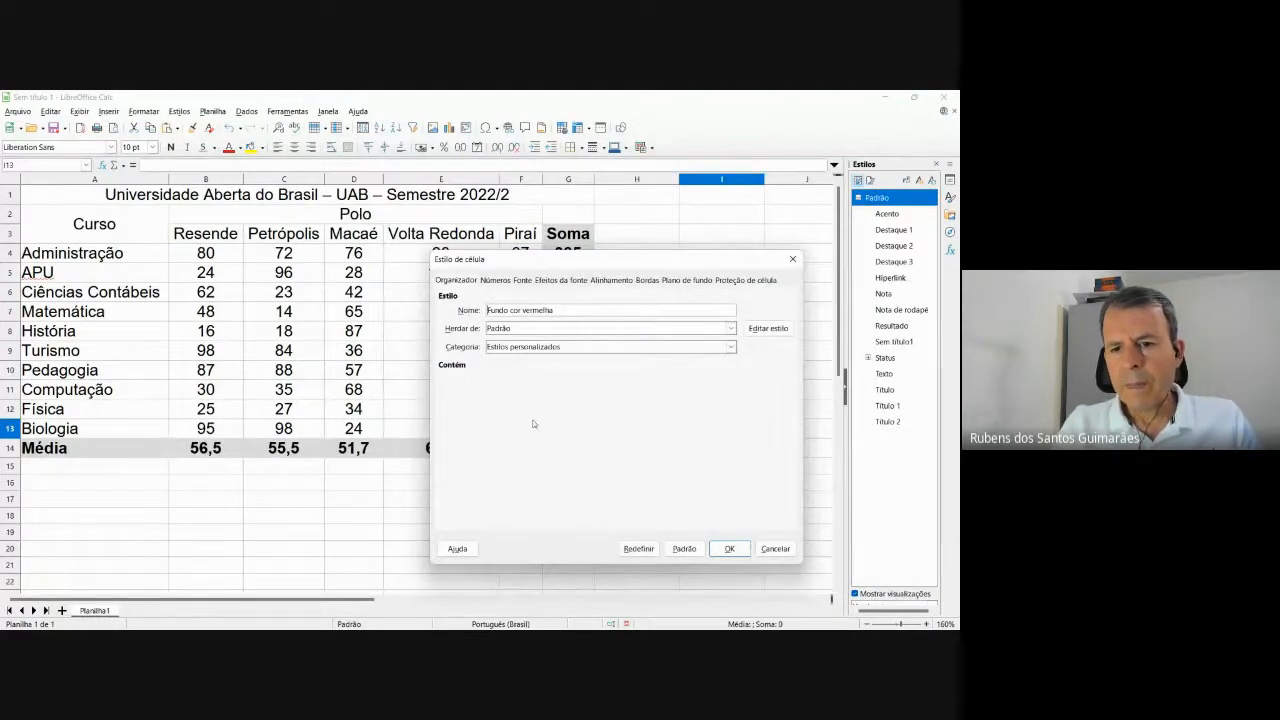
{"action": "left_click", "coordinate": [551, 281]}
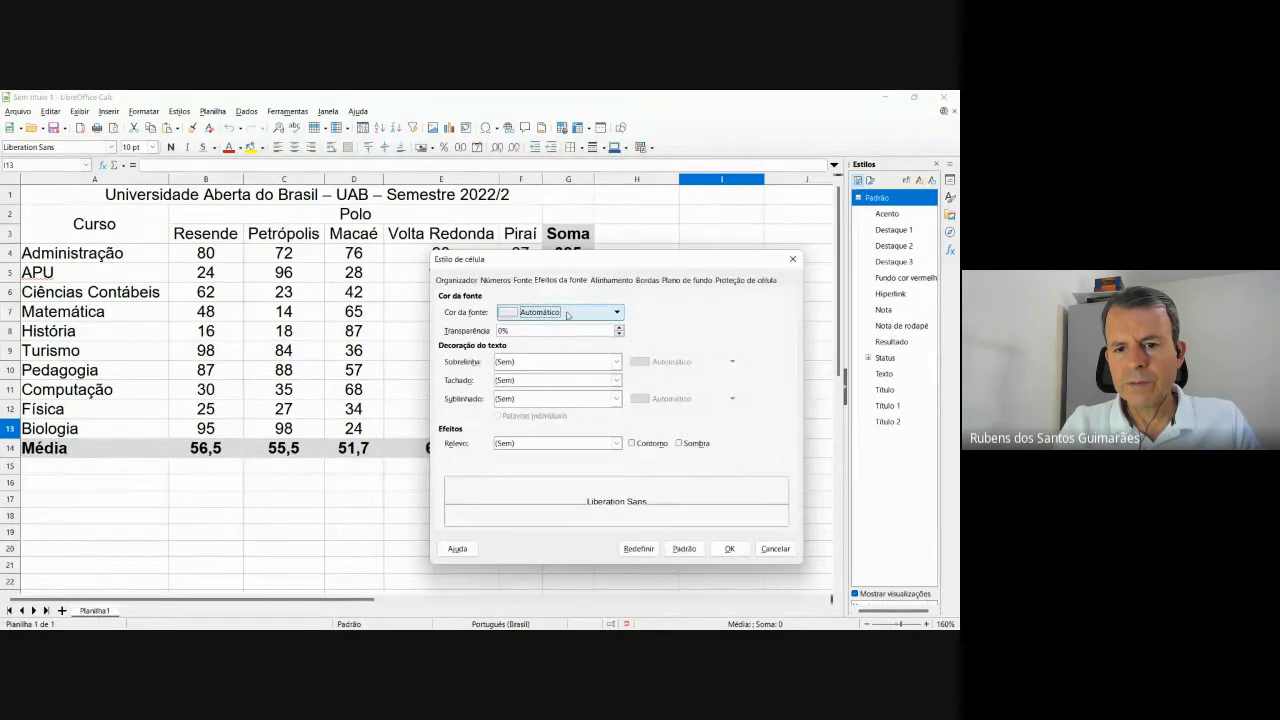
{"action": "left_click", "coordinate": [568, 313]}
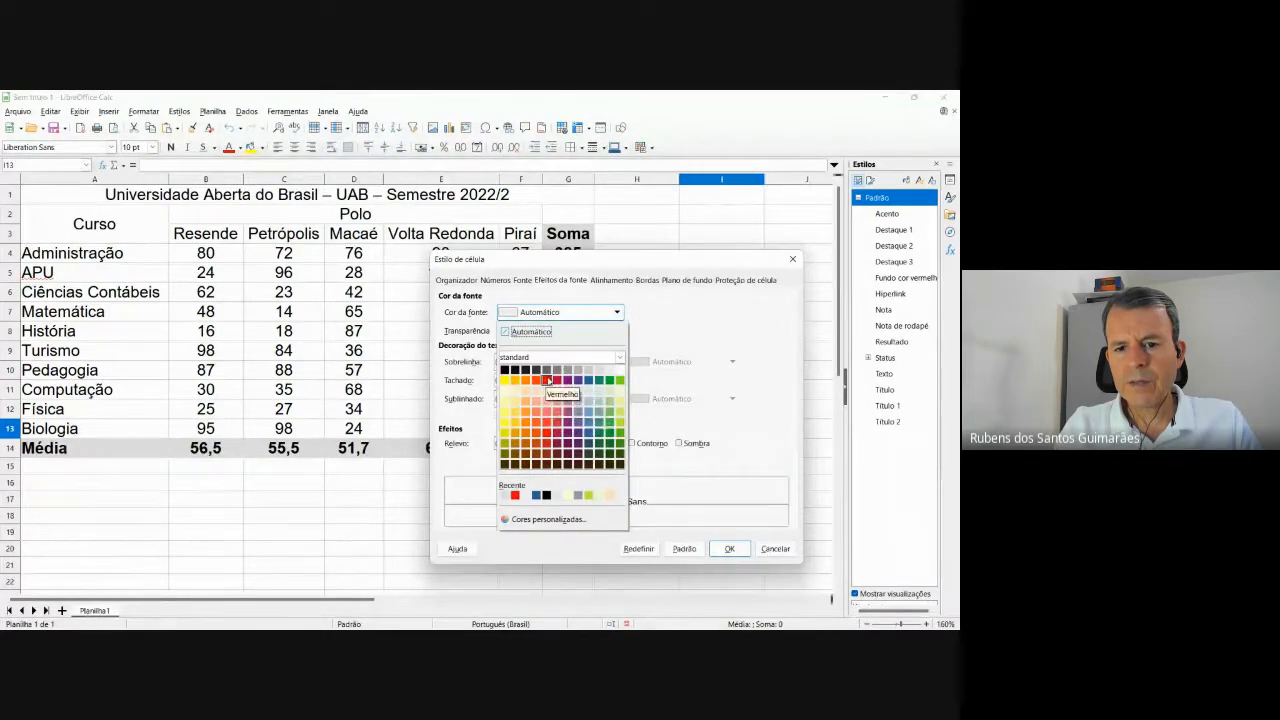
{"action": "left_click", "coordinate": [546, 380]}
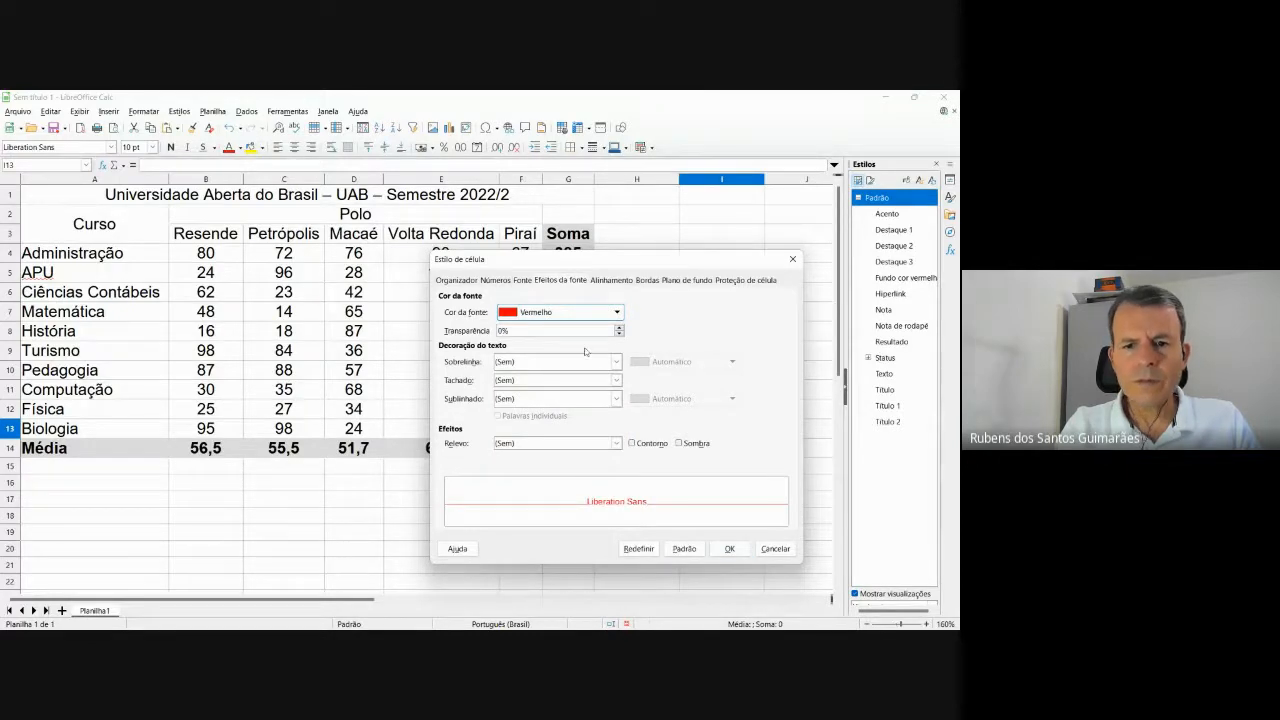
{"action": "left_click", "coordinate": [565, 313]}
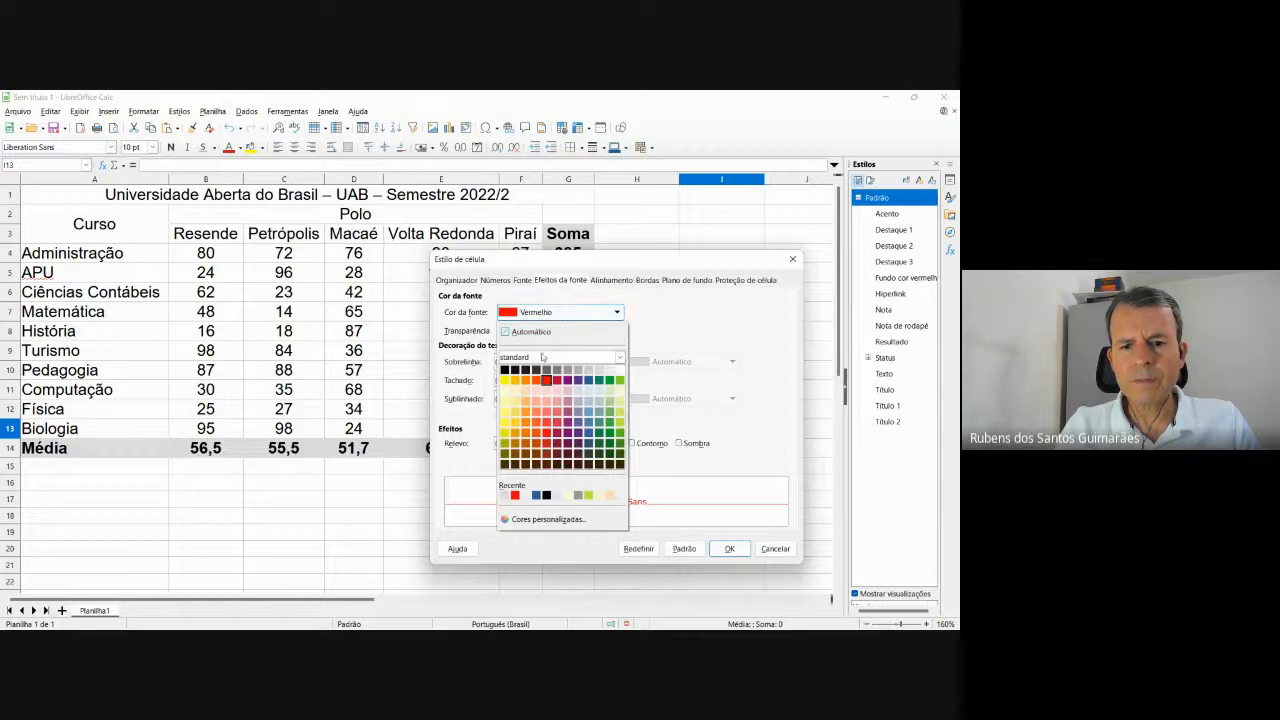
{"action": "left_click", "coordinate": [542, 357]}
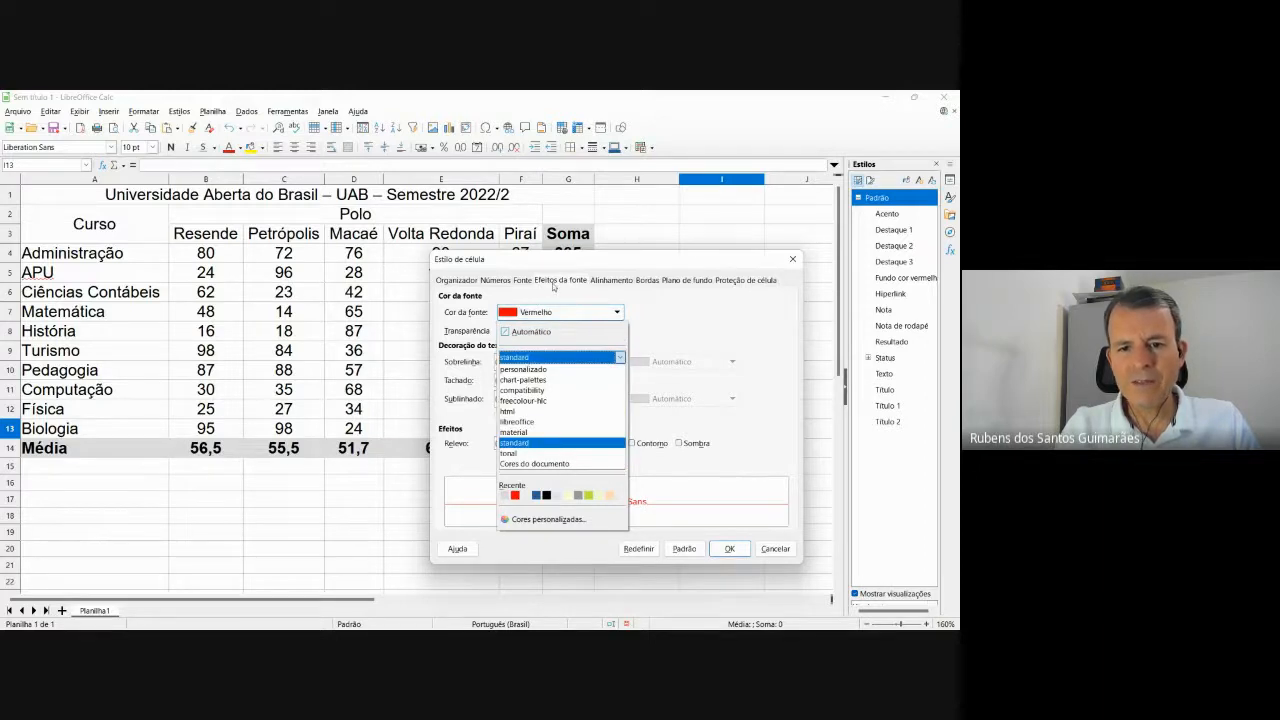
{"action": "left_click", "coordinate": [698, 286]}
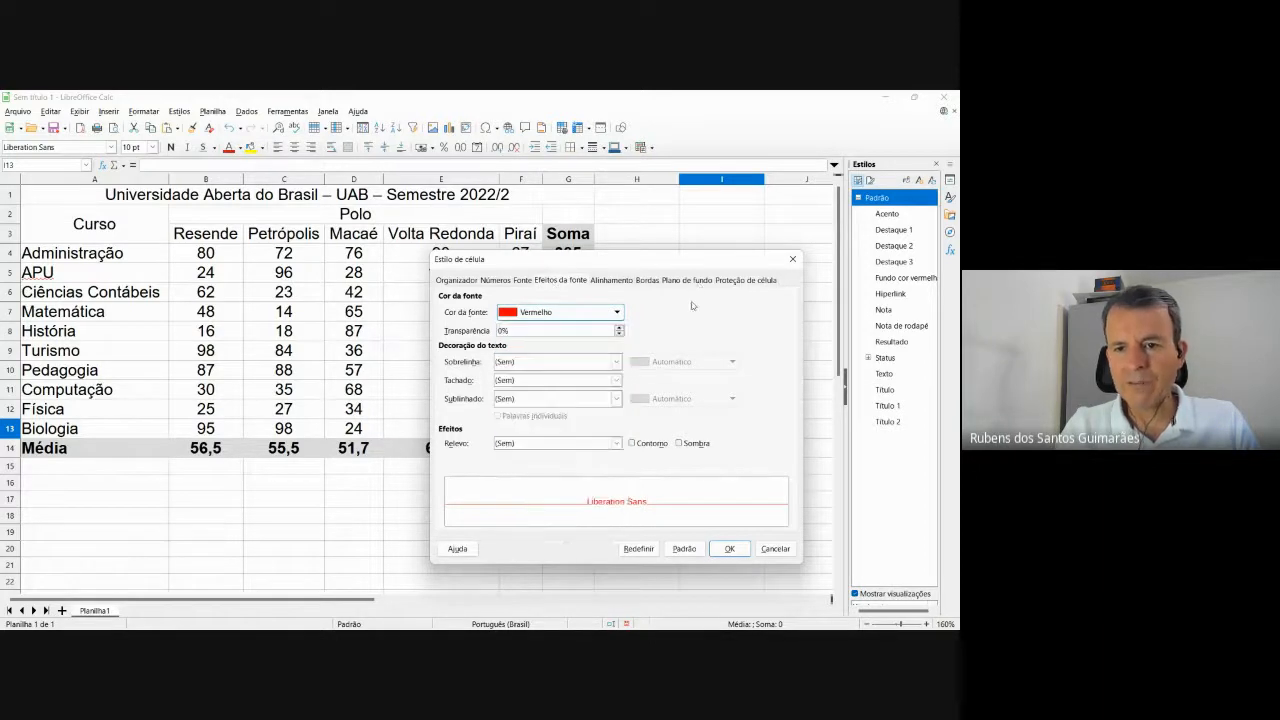
Reset the style's font colour to Automático and move on to the Plano de fundo settings.
{"action": "left_click", "coordinate": [672, 283]}
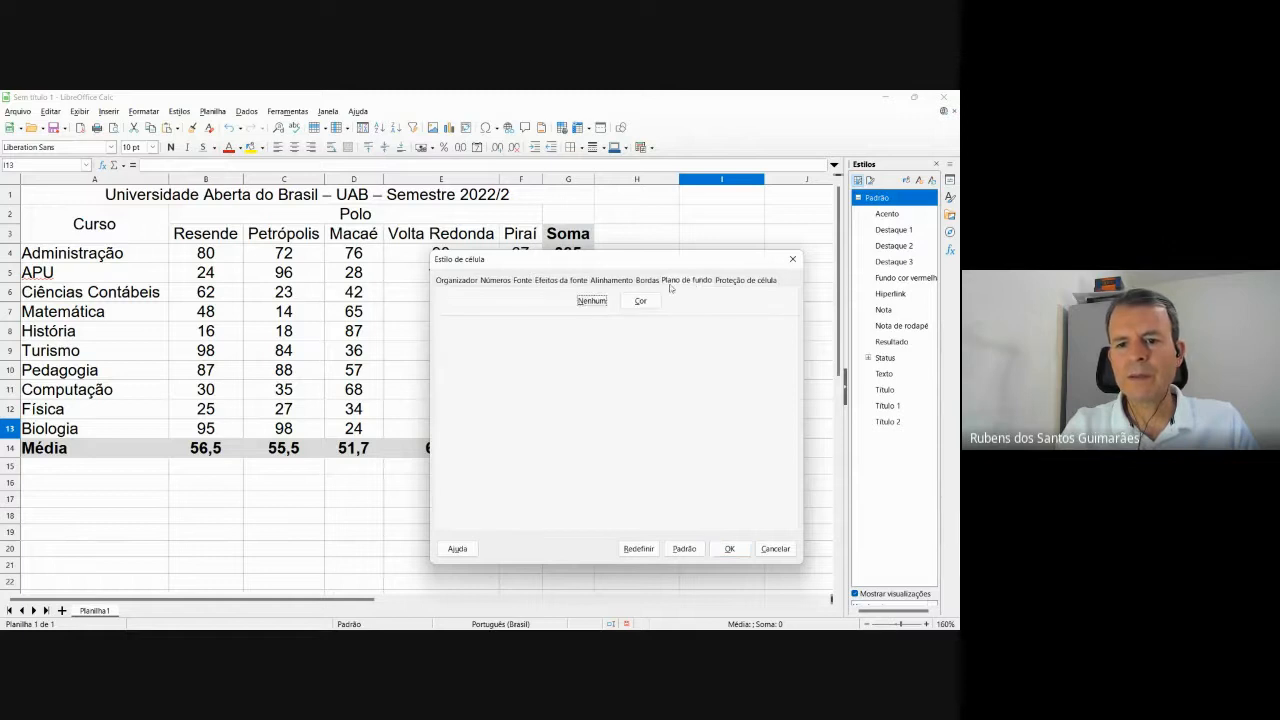
{"action": "left_click", "coordinate": [554, 283]}
{"action": "left_click", "coordinate": [522, 315]}
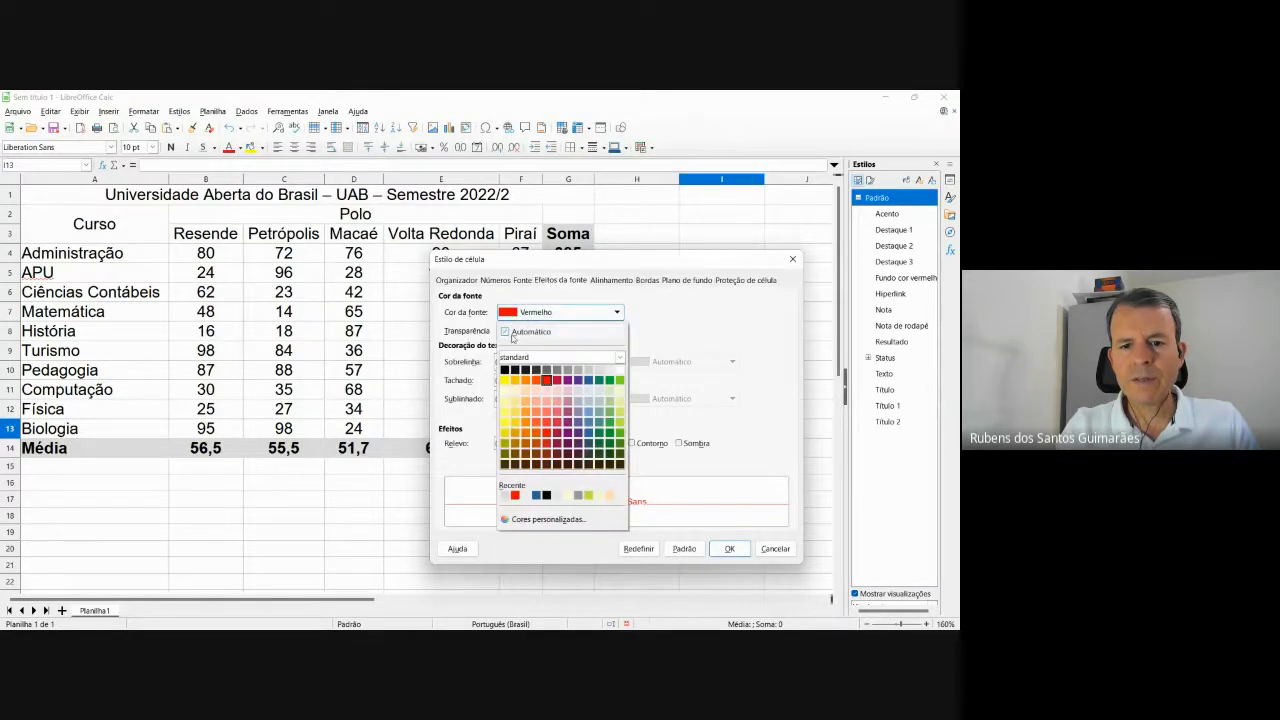
{"action": "left_click", "coordinate": [527, 331]}
{"action": "left_click", "coordinate": [692, 281]}
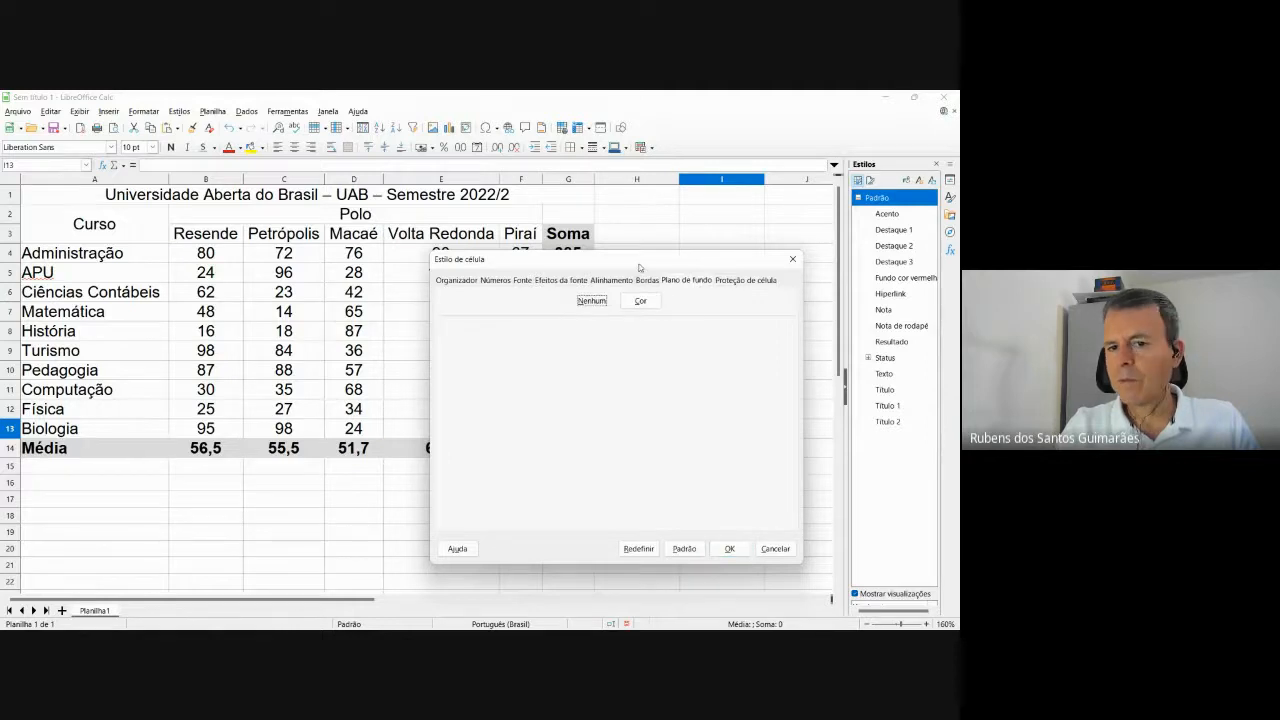
{"action": "left_click_drag", "start_coordinate": [635, 267], "coordinate": [640, 293]}
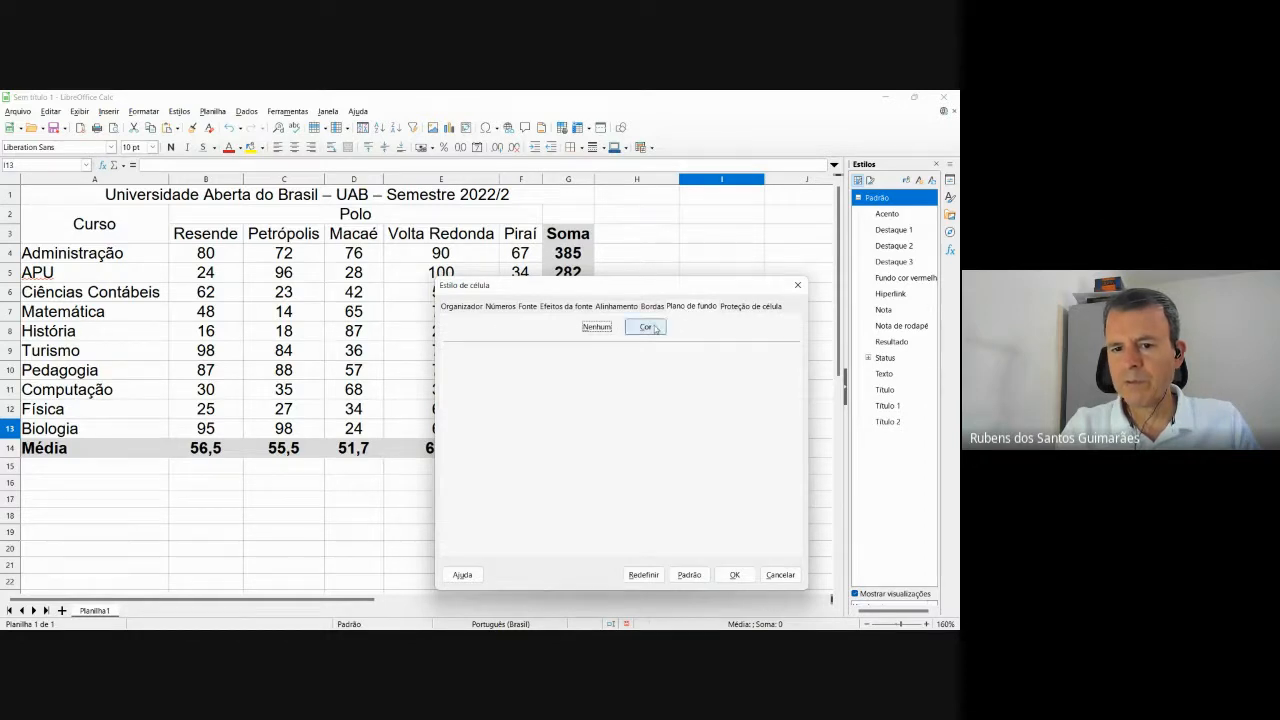
Give Fundo cor vermelha a Vermelho (ff0000) background and save the style.
{"action": "left_click", "coordinate": [645, 327]}
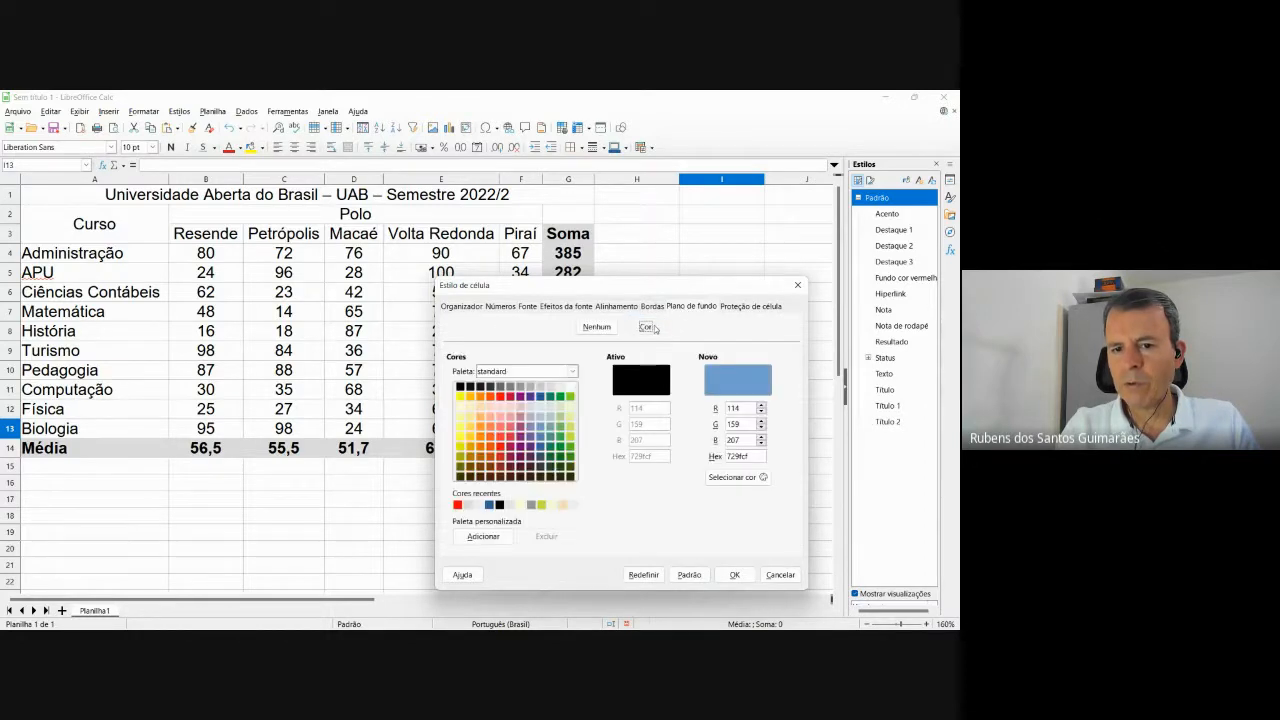
{"action": "left_click", "coordinate": [501, 396]}
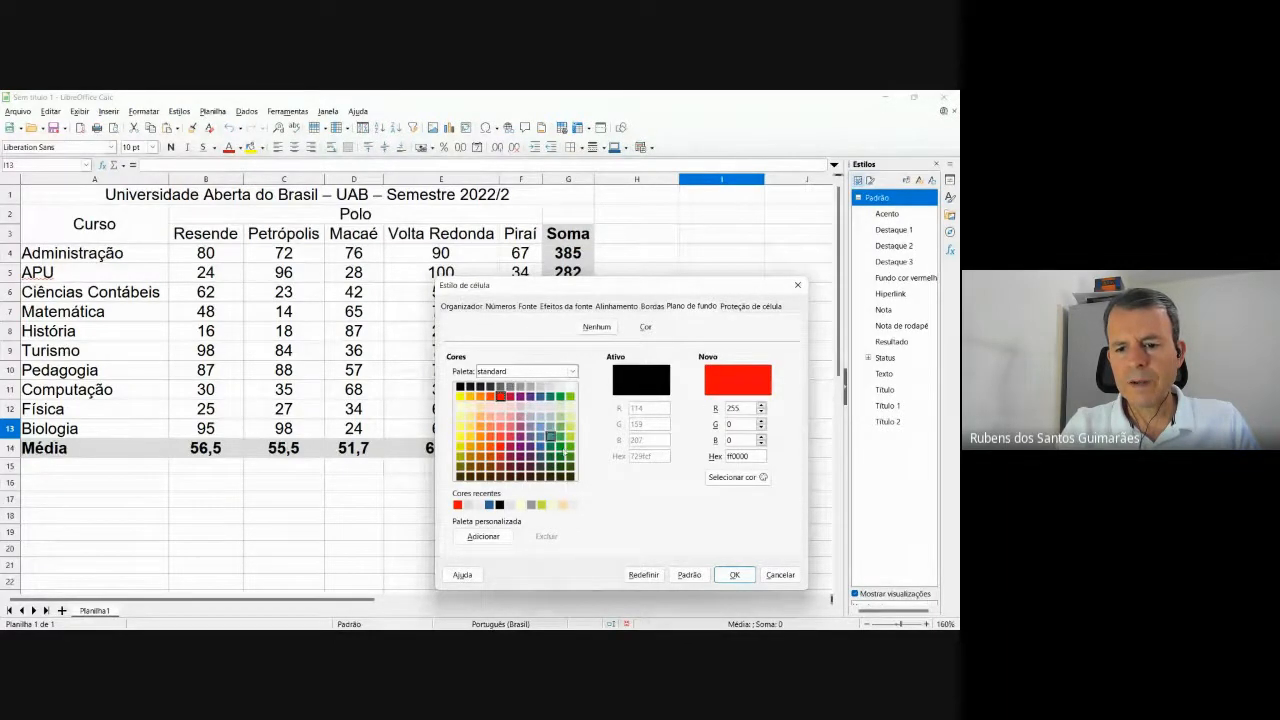
{"action": "left_click", "coordinate": [735, 576]}
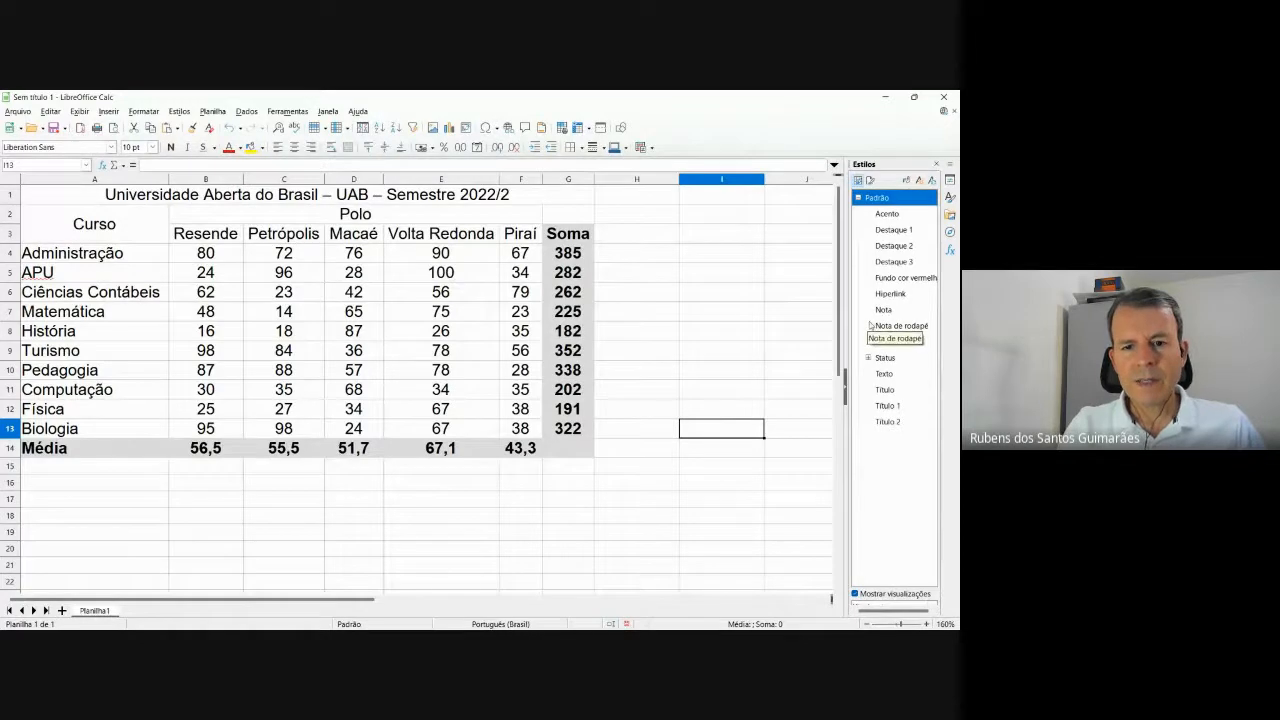
Select the score range B4:F13 and open the Conditional Formatting dialog for it.
{"action": "left_click", "coordinate": [240, 256]}
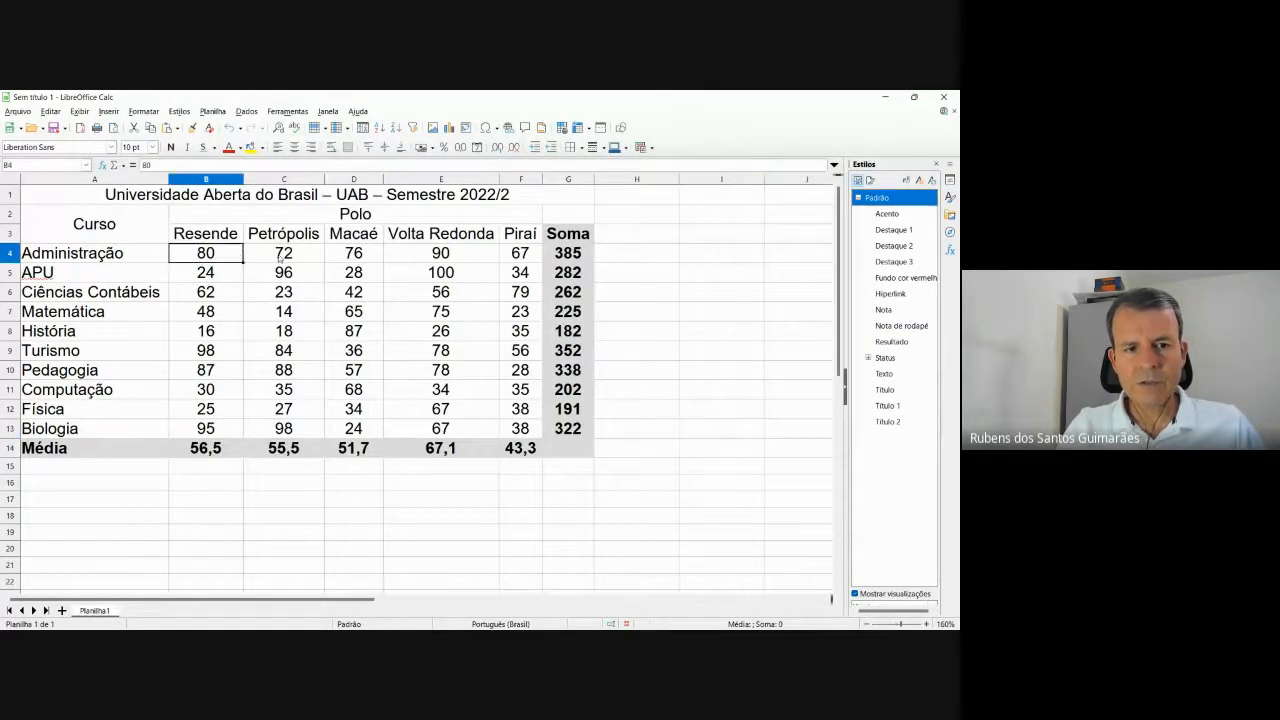
{"action": "key", "text": "shift+Right"}
{"action": "key", "text": "shift+Right"}
{"action": "key", "text": "shift+Right"}
{"action": "key", "text": "shift+Right"}
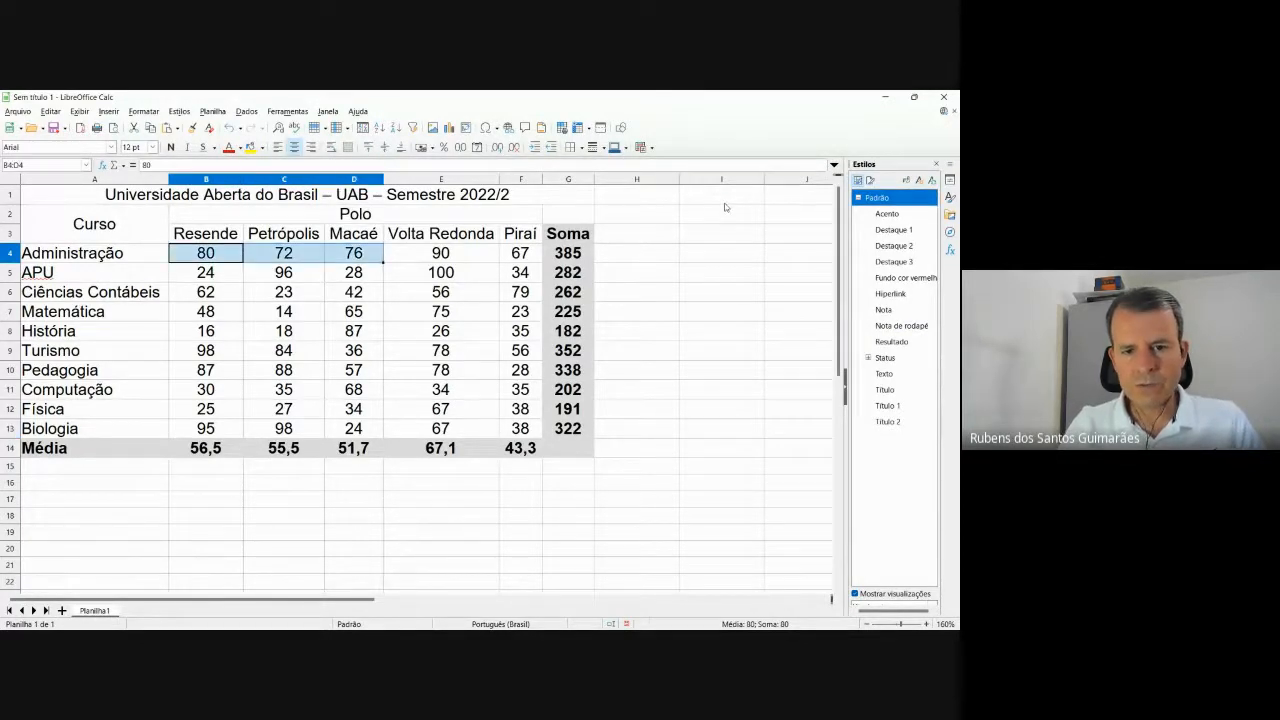
{"action": "key", "text": "shift+Down"}
{"action": "key", "text": "shift+Down"}
{"action": "key", "text": "shift+Down"}
{"action": "key", "text": "shift+Down"}
{"action": "key", "text": "shift+Down"}
{"action": "key", "text": "shift+Down"}
{"action": "key", "text": "shift+Down"}
{"action": "key", "text": "shift+Down"}
{"action": "key", "text": "shift+Down"}
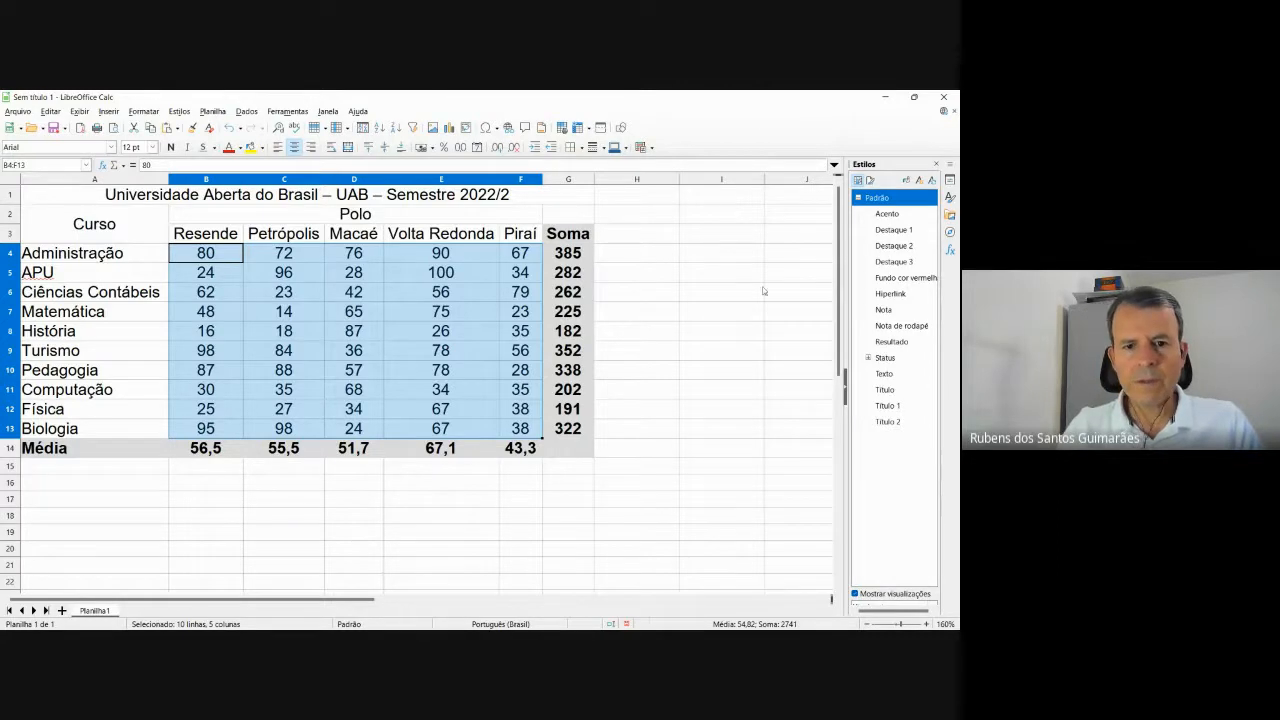
{"action": "right_click", "coordinate": [372, 280]}
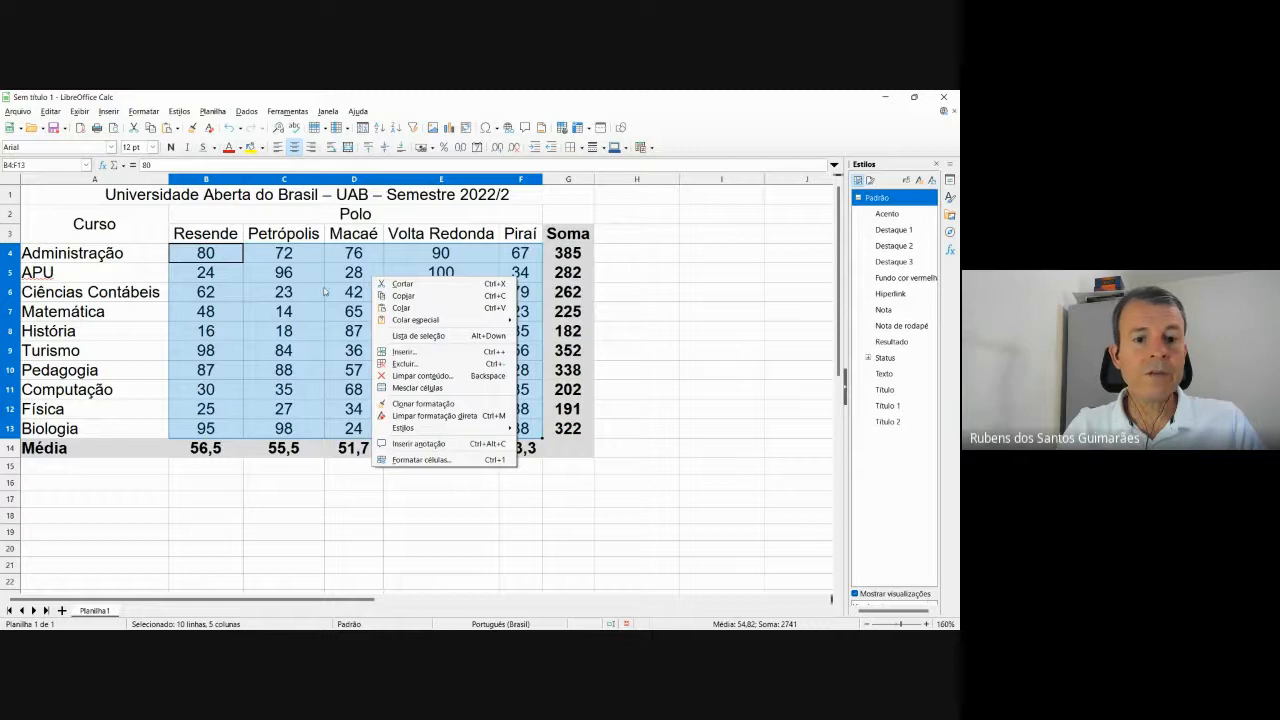
{"action": "left_click", "coordinate": [150, 115]}
{"action": "left_click", "coordinate": [144, 111]}
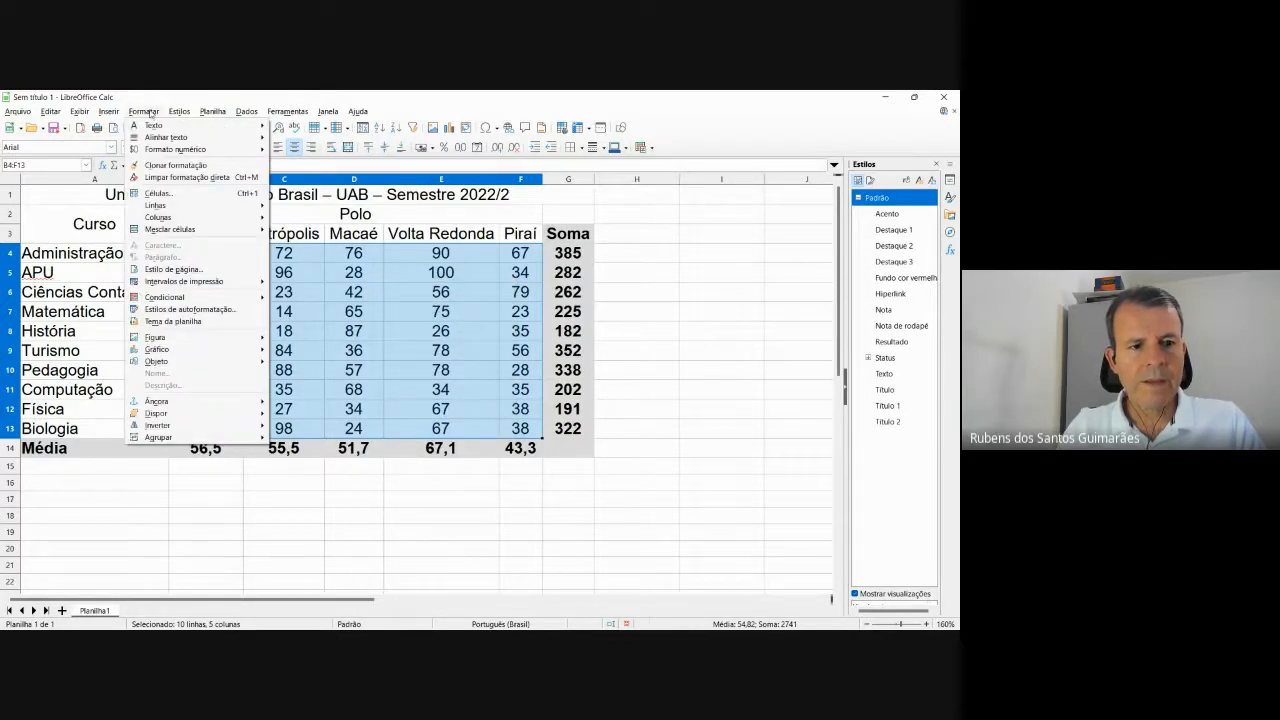
{"action": "mouse_move", "coordinate": [182, 298]}
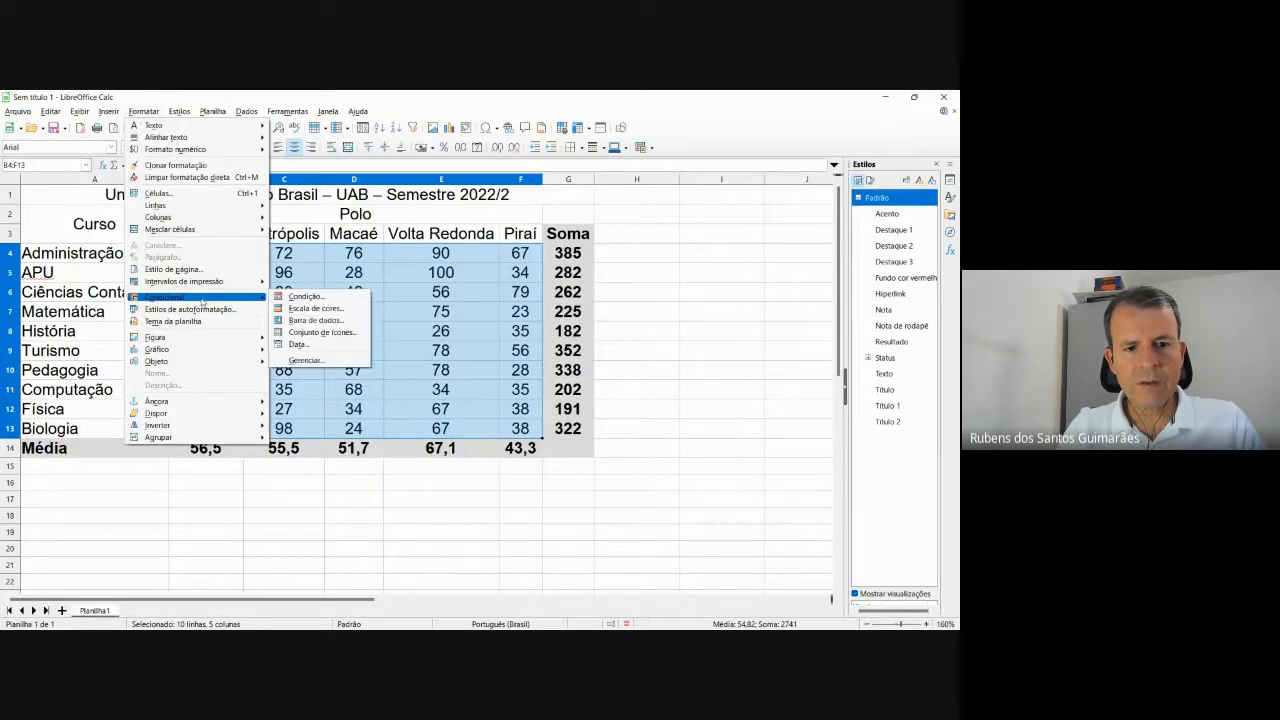
{"action": "left_click", "coordinate": [303, 298]}
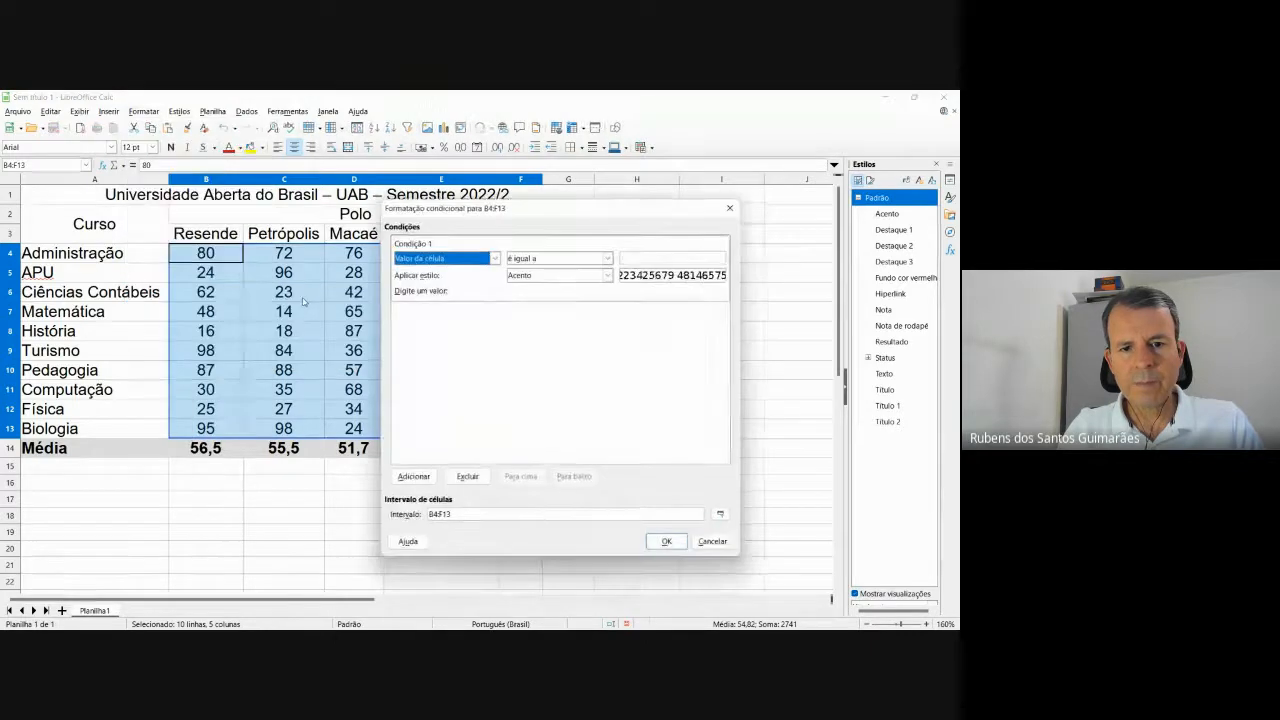
Apply the Fundo cor vermelha style to cells whose value is greater than 80.
{"action": "left_click_drag", "start_coordinate": [527, 204], "coordinate": [505, 274]}
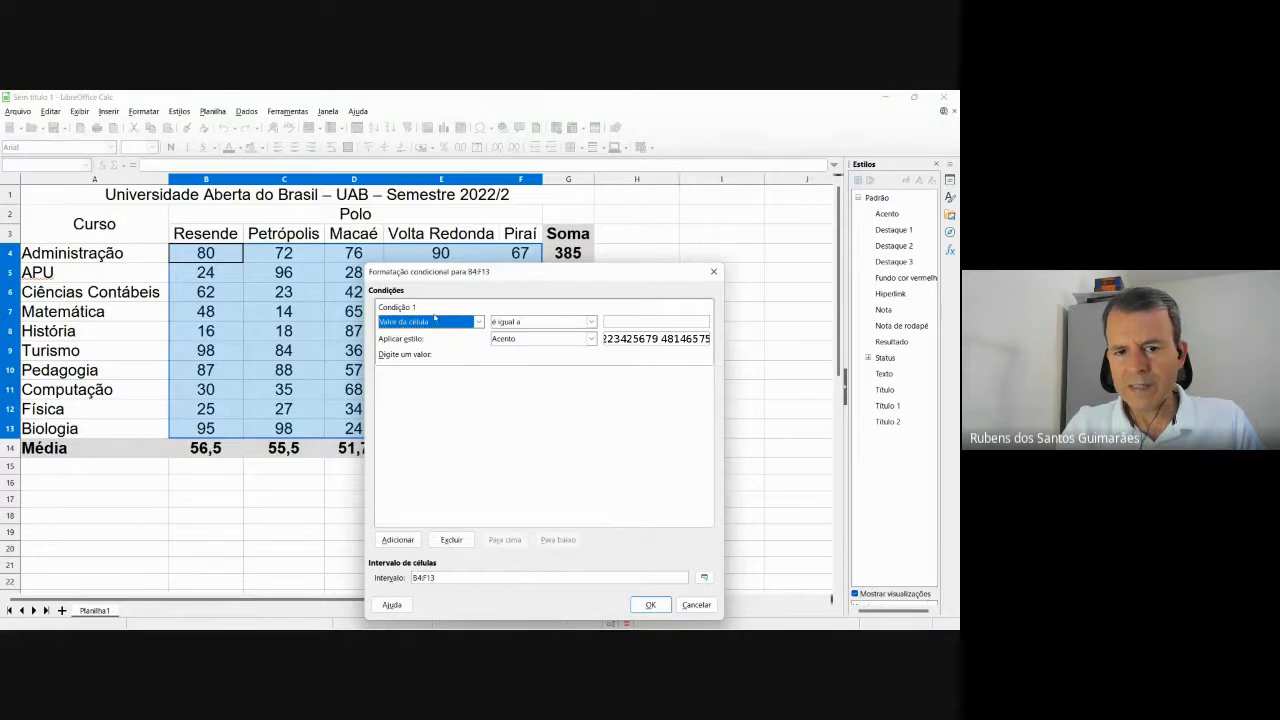
{"action": "left_click", "coordinate": [590, 322]}
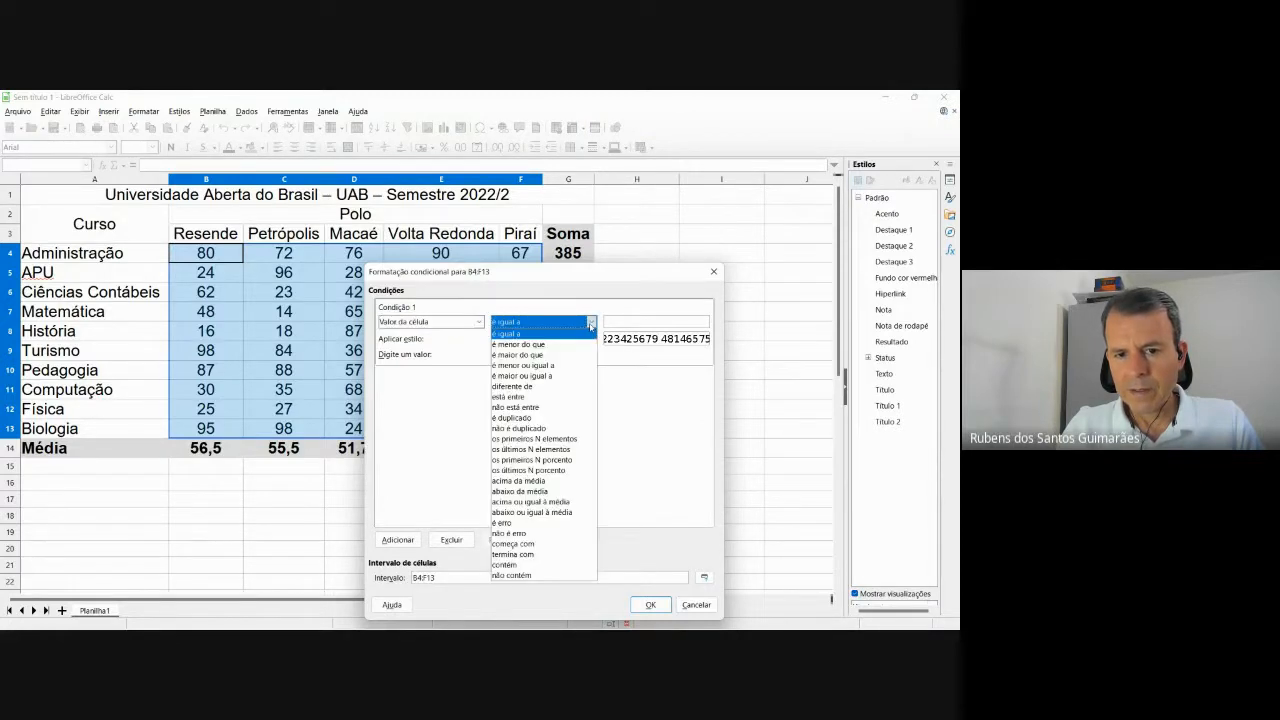
{"action": "left_click", "coordinate": [540, 356]}
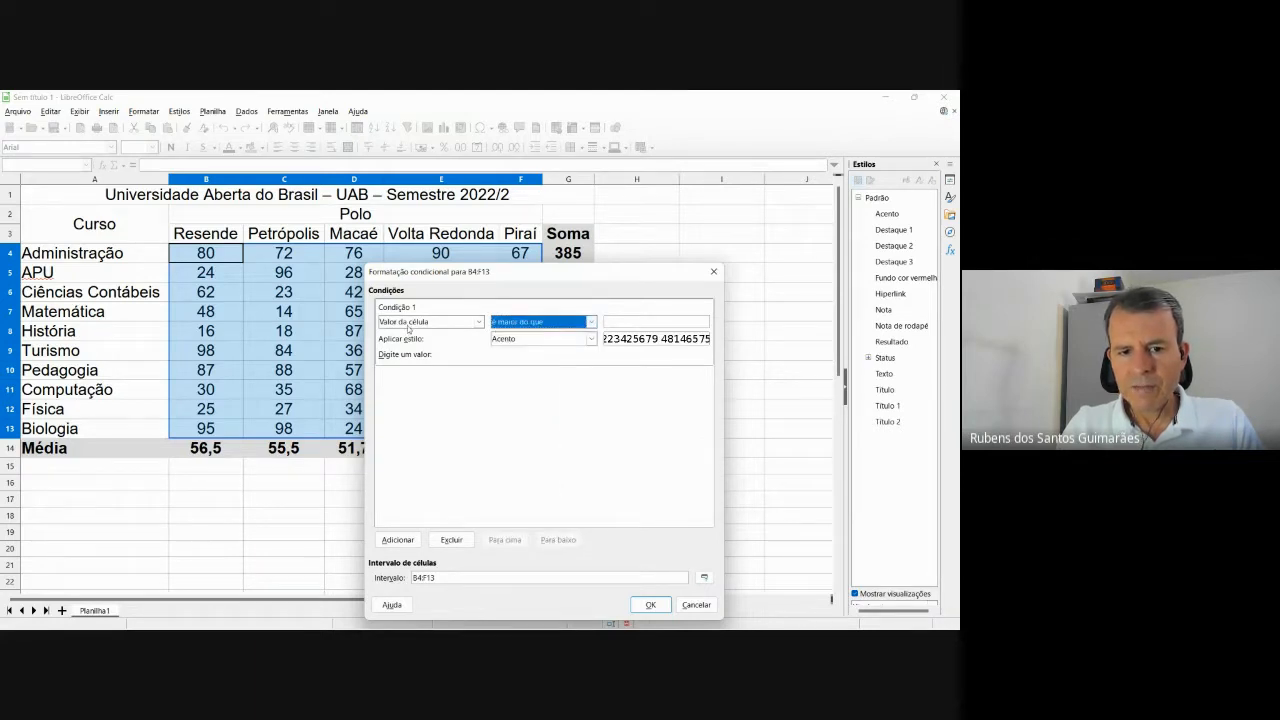
{"action": "left_click", "coordinate": [613, 323]}
{"action": "type", "text": "80"}
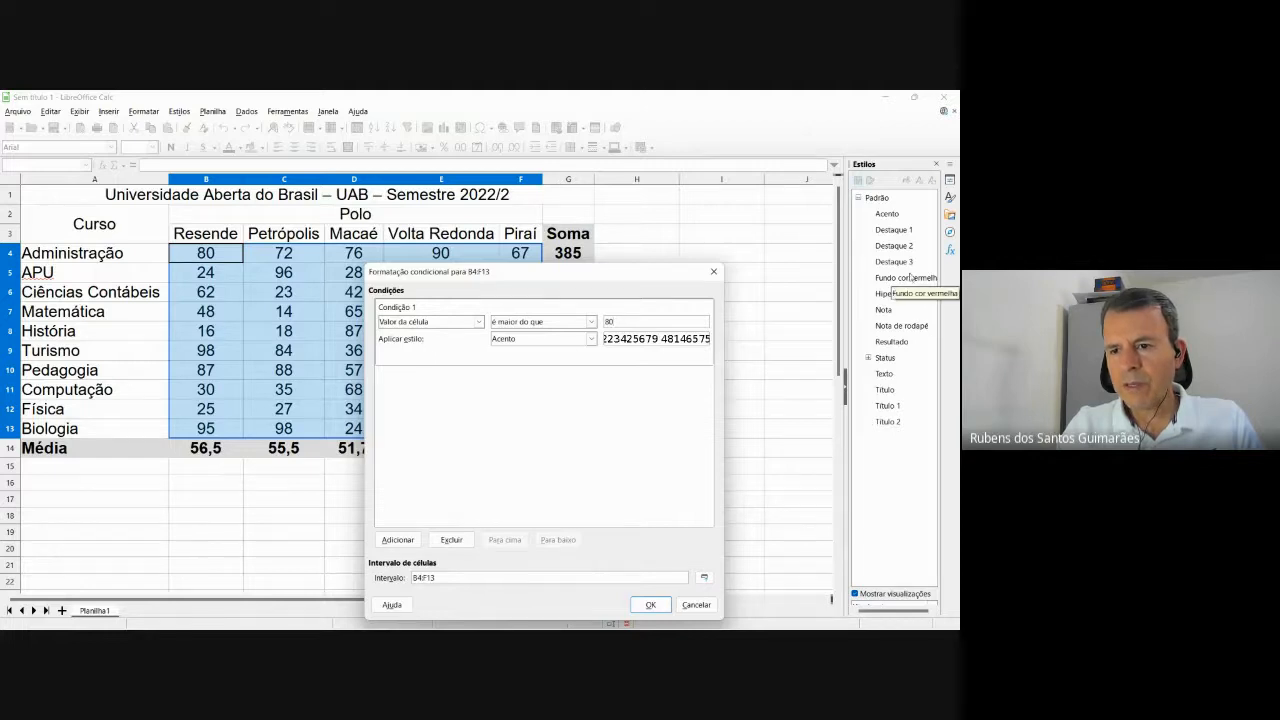
{"action": "left_click", "coordinate": [591, 339]}
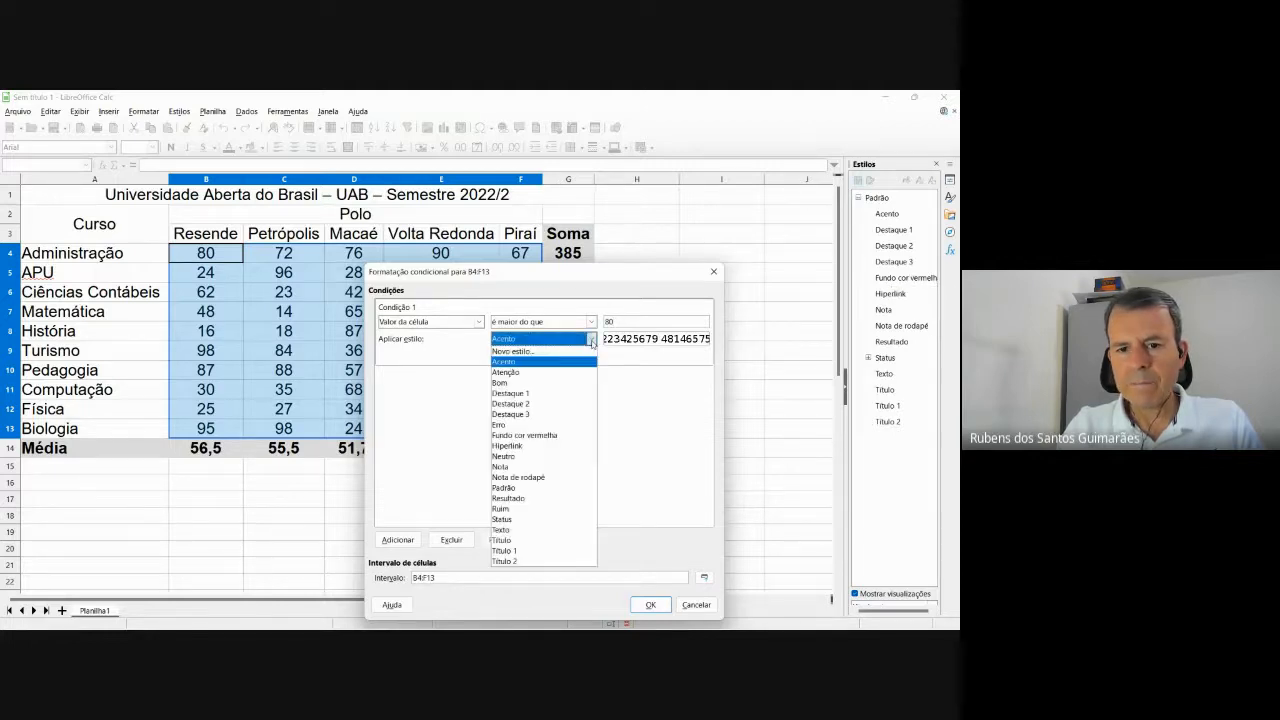
{"action": "left_click", "coordinate": [549, 436]}
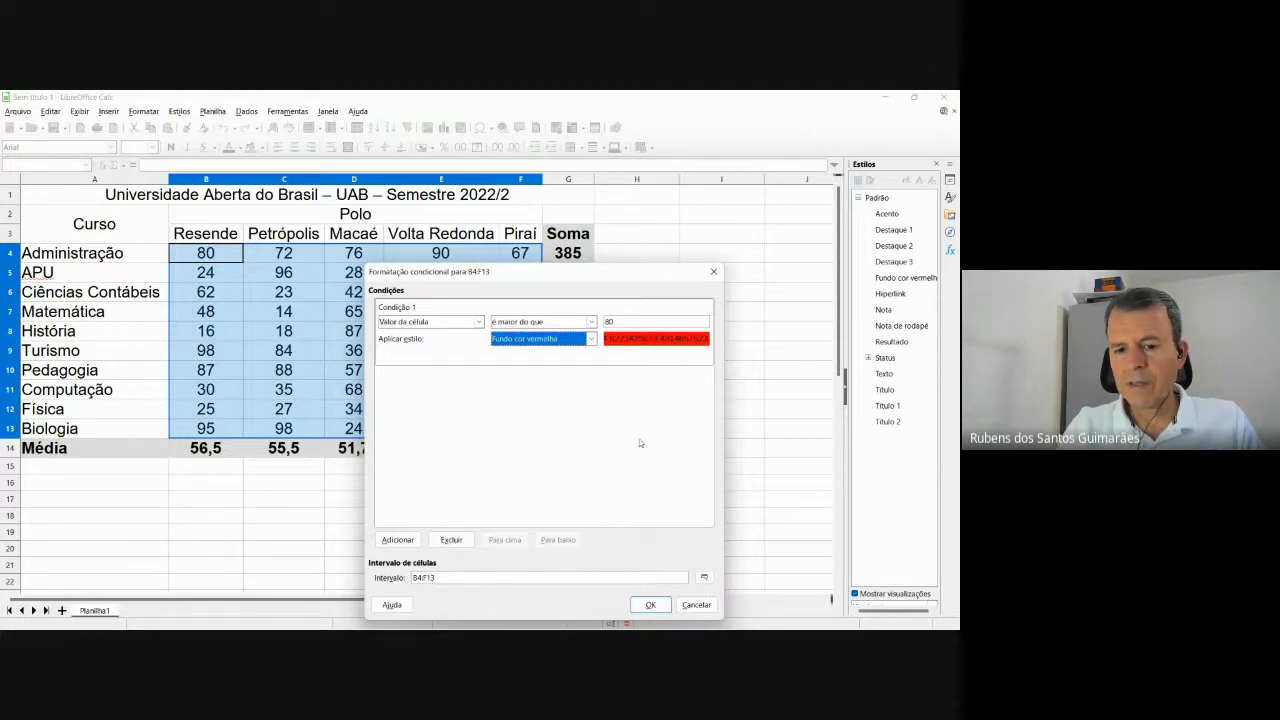
{"action": "left_click", "coordinate": [650, 605]}
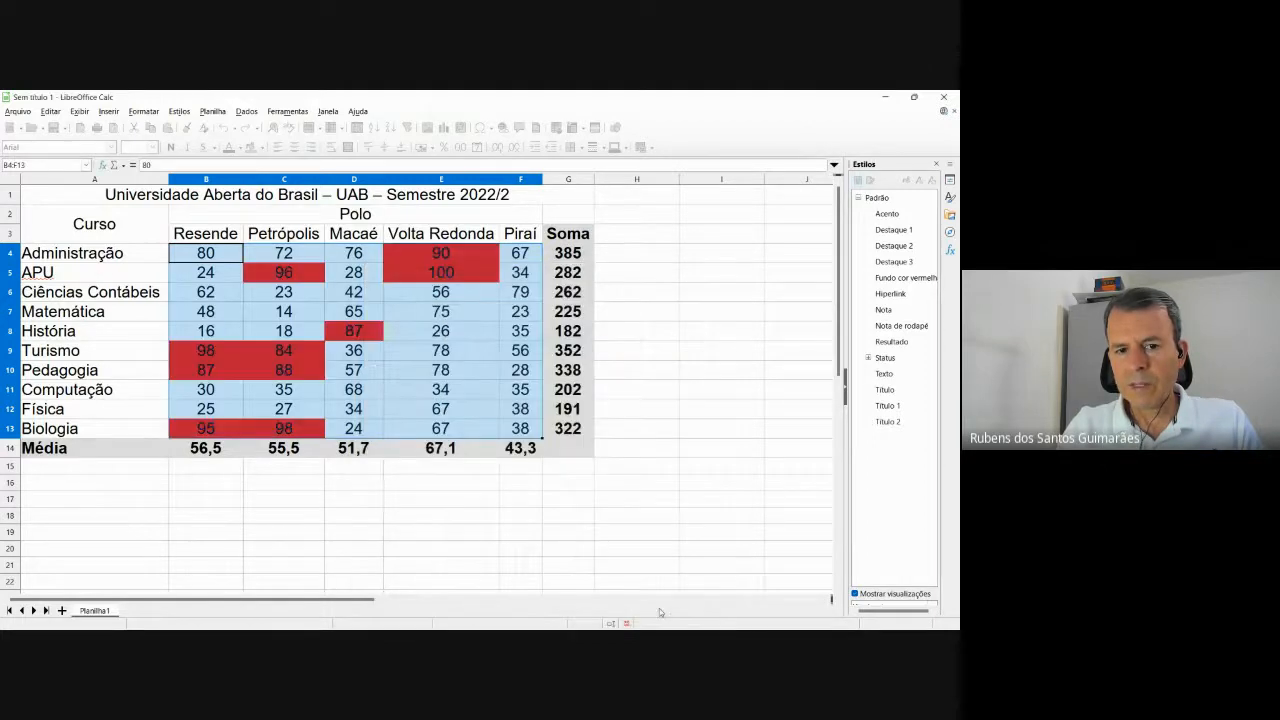
{"action": "left_click", "coordinate": [720, 466]}
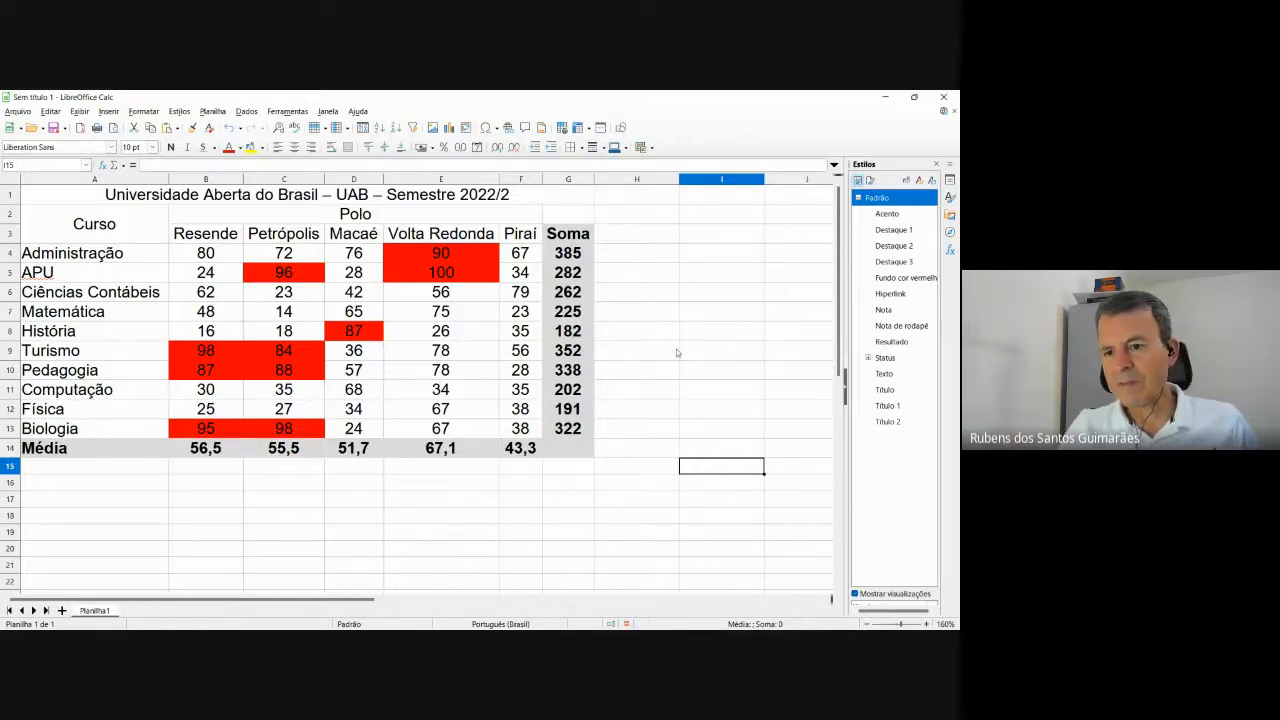
{"action": "left_click", "coordinate": [910, 279]}
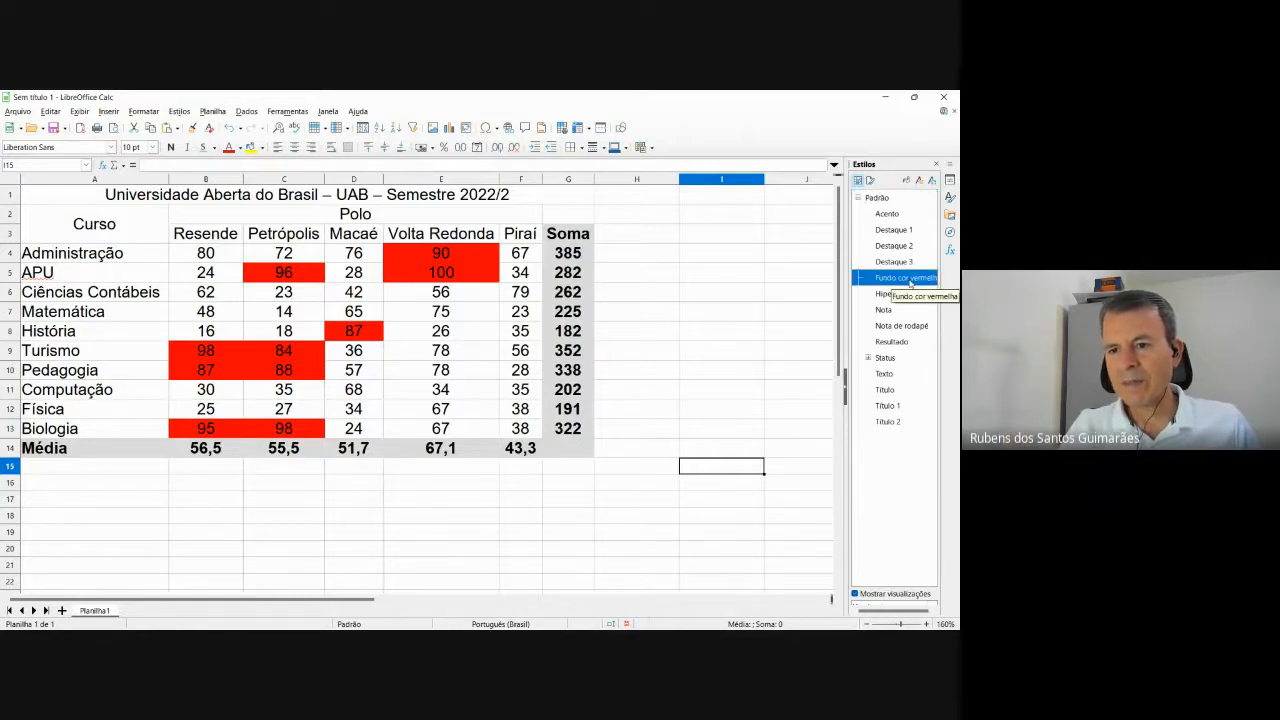
{"action": "right_click", "coordinate": [908, 285]}
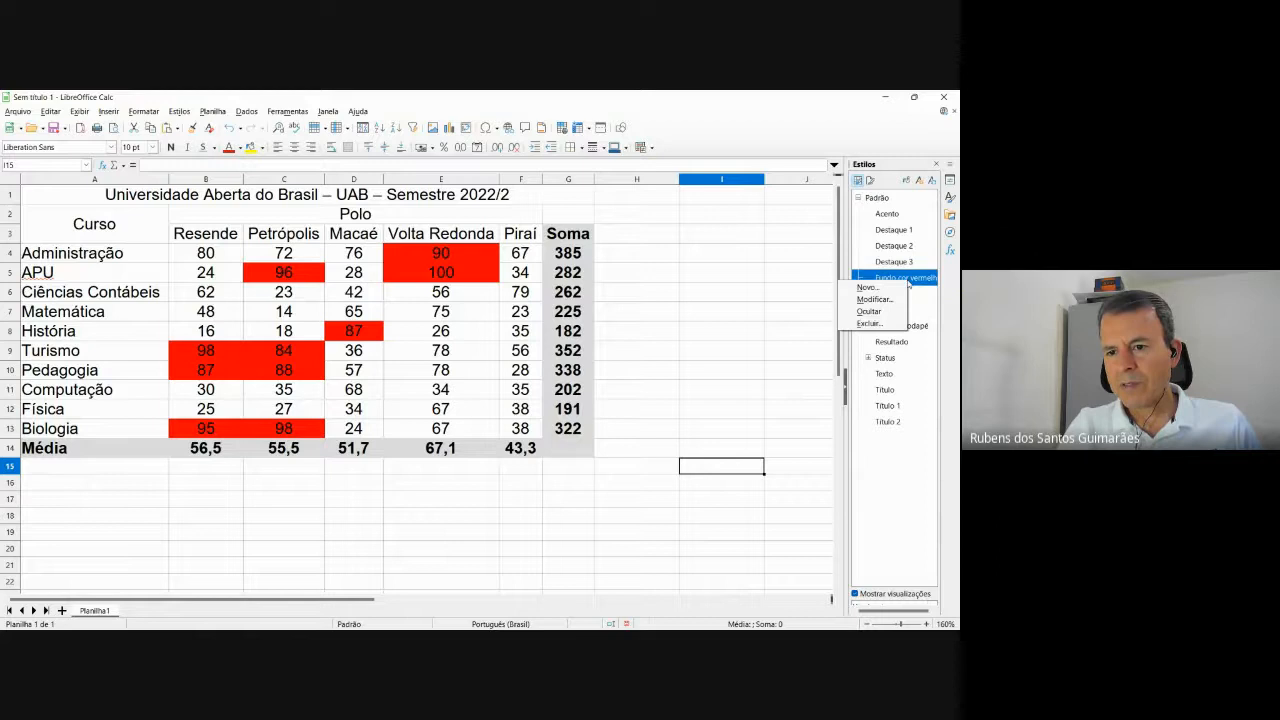
{"action": "left_click", "coordinate": [873, 299]}
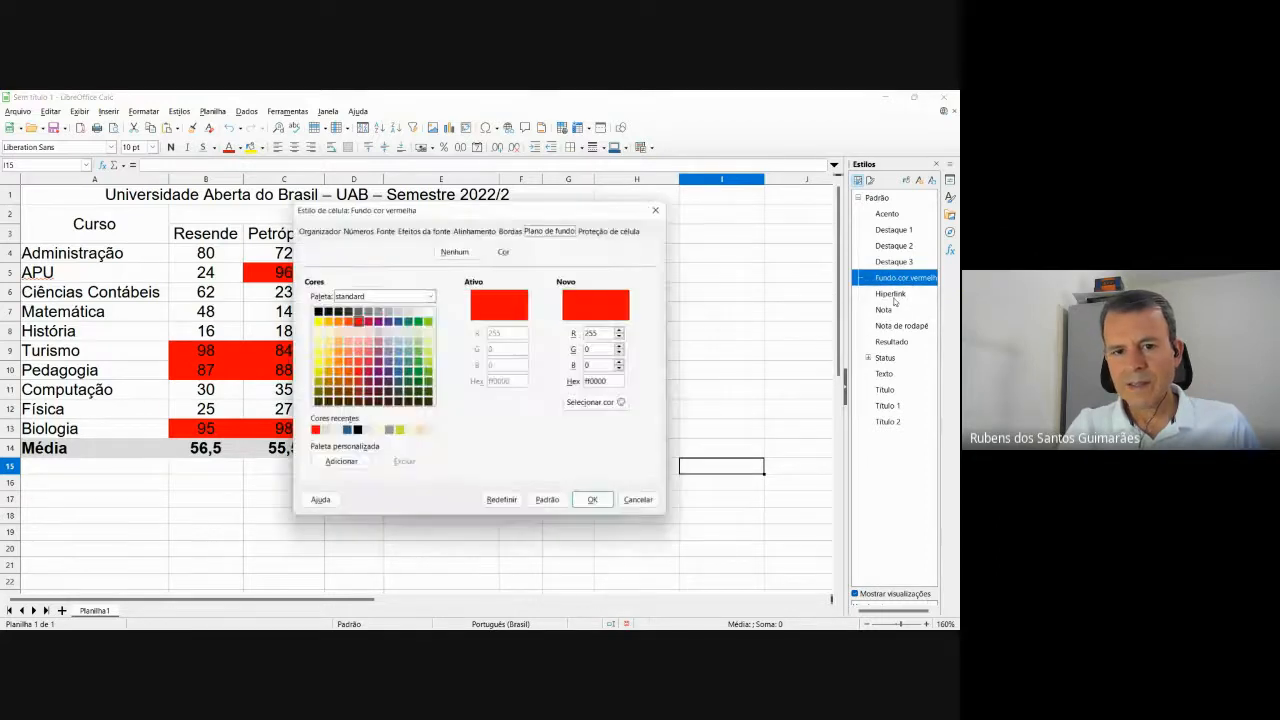
{"action": "left_click", "coordinate": [423, 231]}
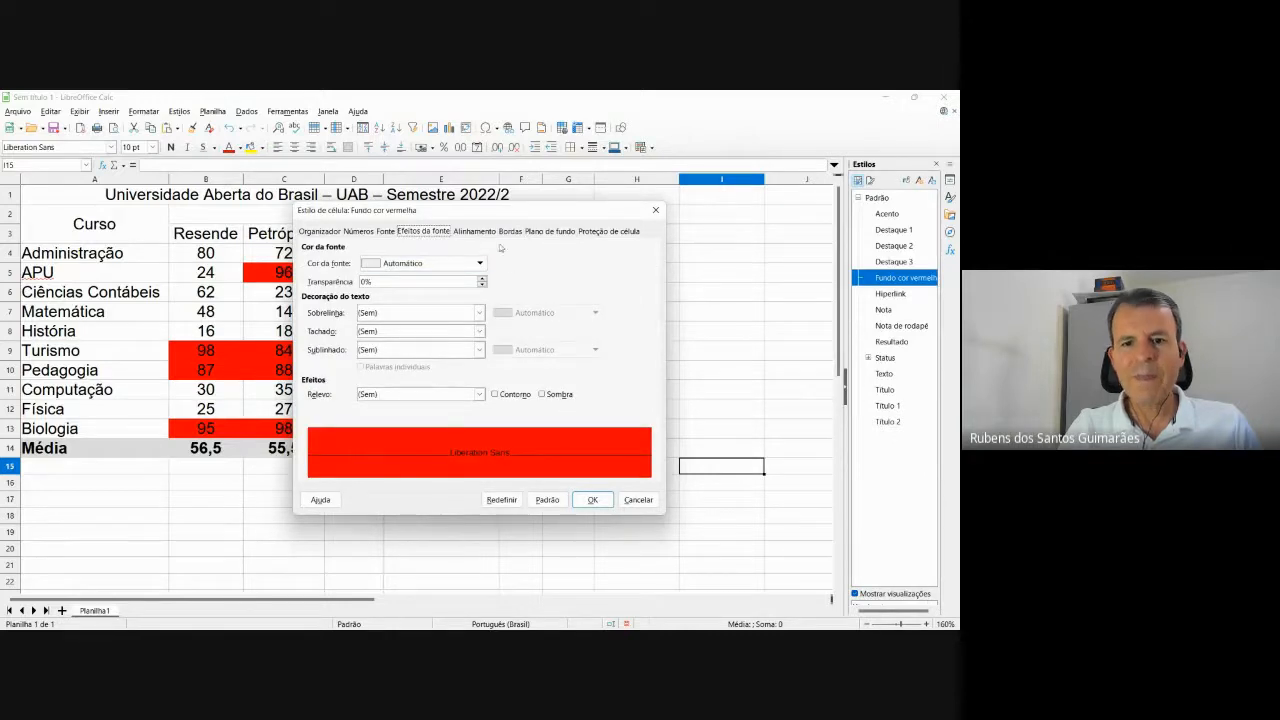
{"action": "left_click", "coordinate": [653, 211]}
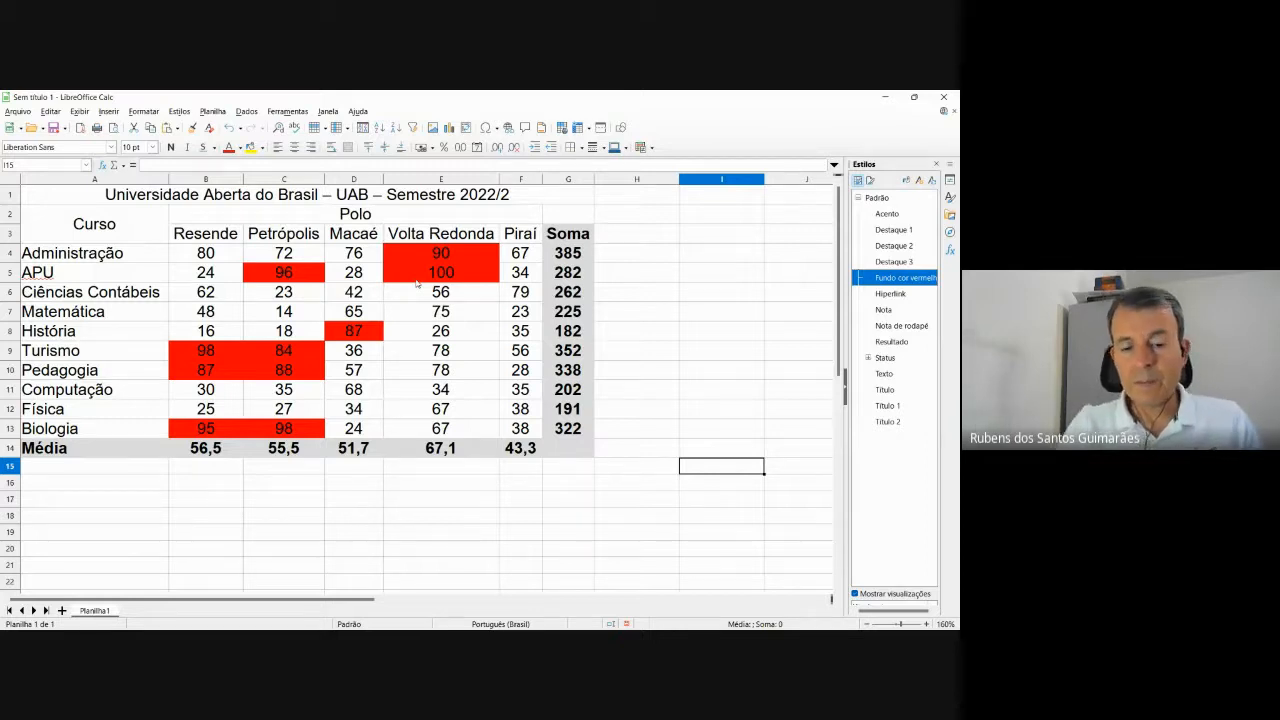
{"action": "mouse_move", "coordinate": [550, 624]}
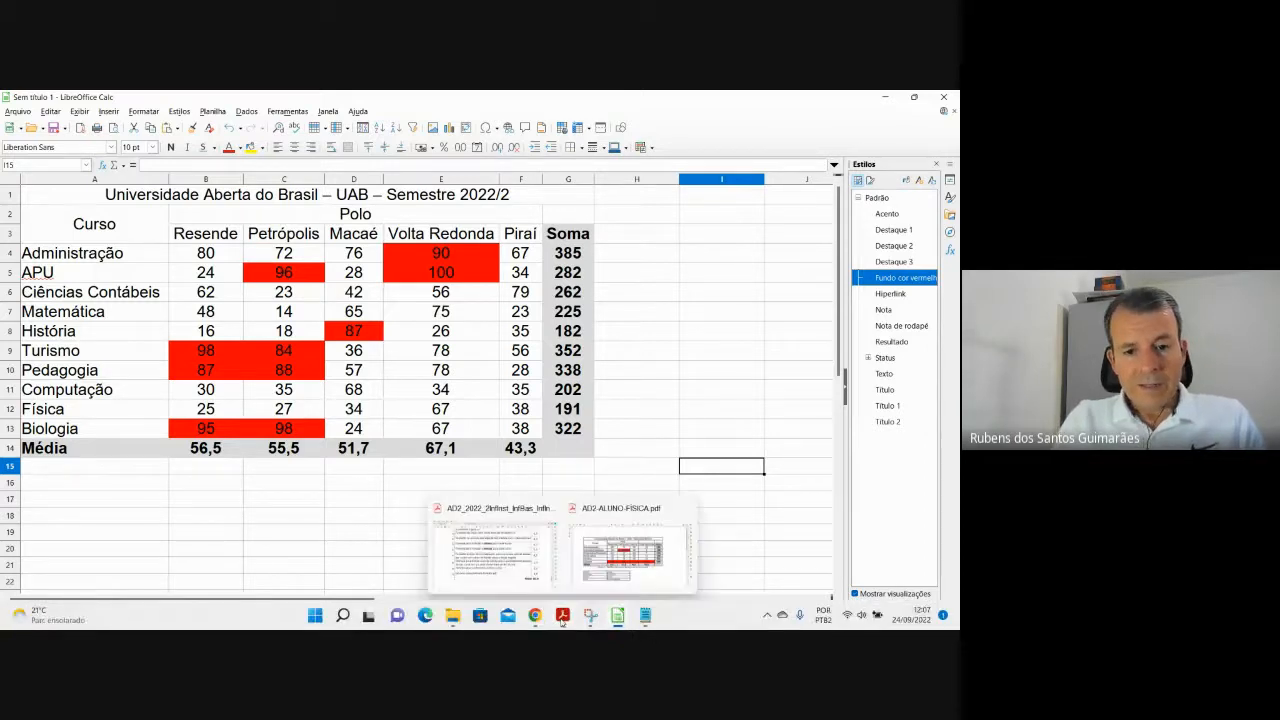
{"action": "left_click", "coordinate": [628, 548]}
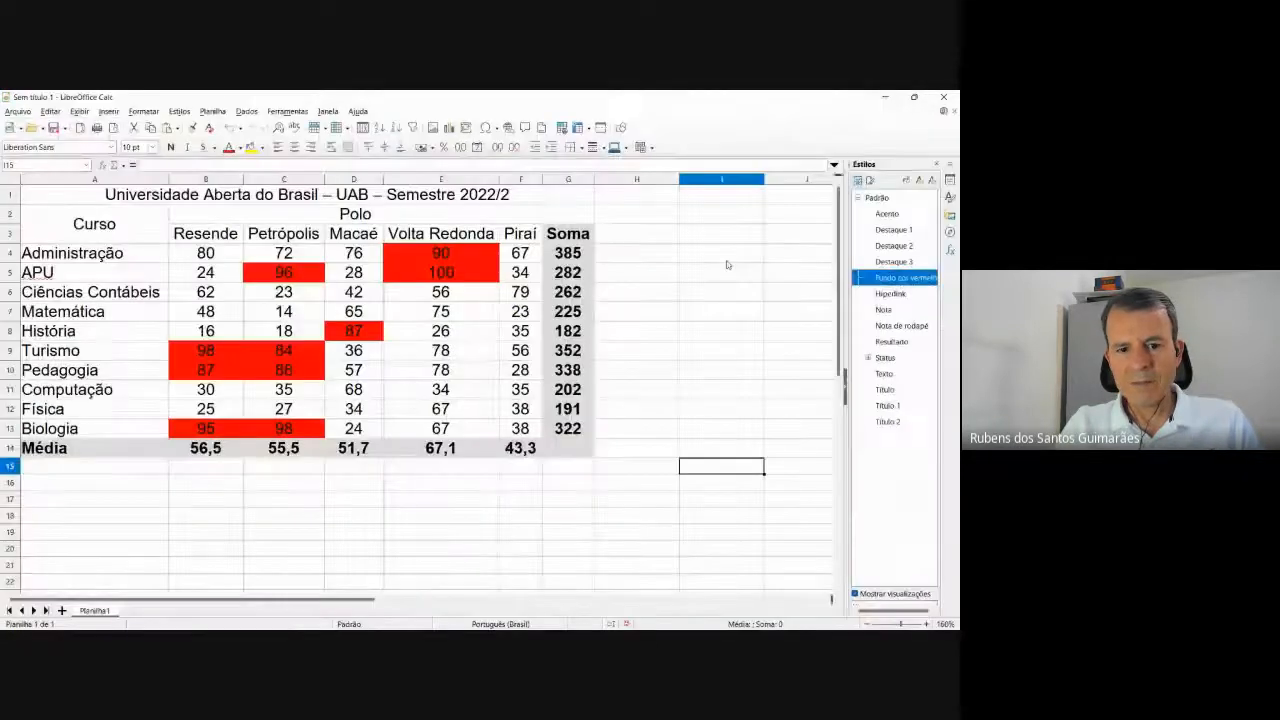
{"action": "left_click", "coordinate": [645, 616]}
{"action": "left_click", "coordinate": [645, 617]}
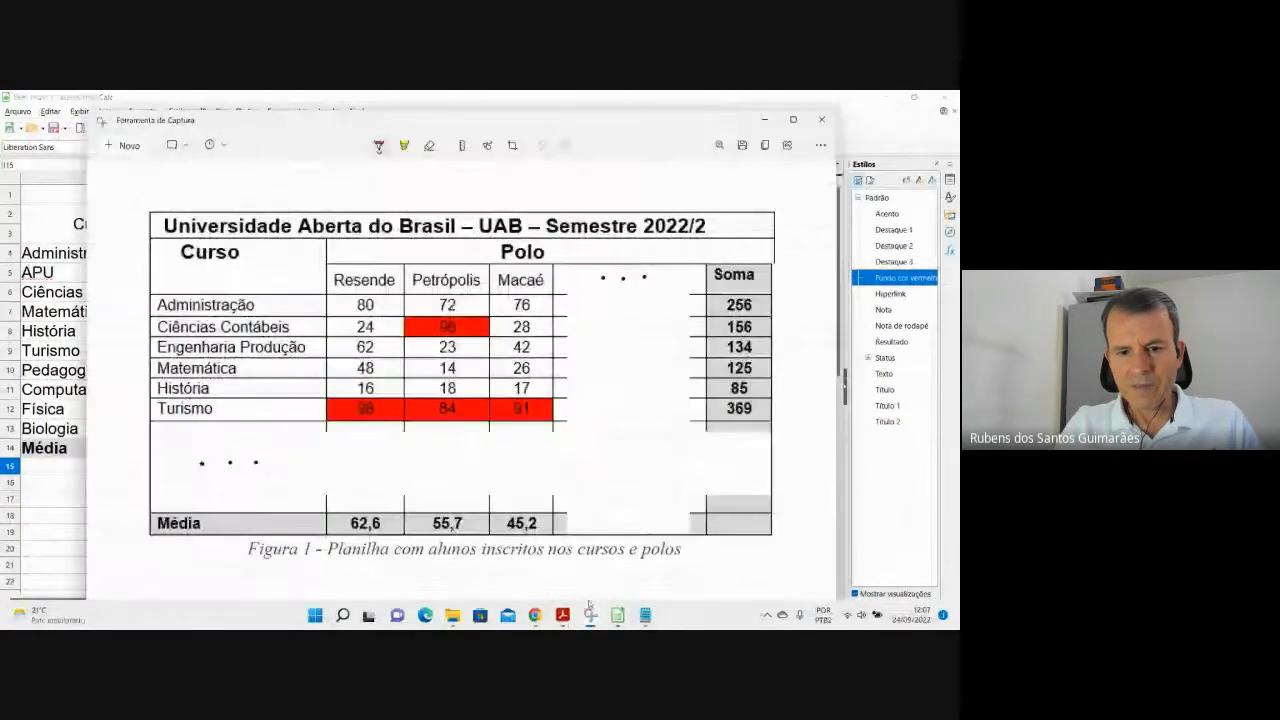
{"action": "left_click", "coordinate": [763, 122]}
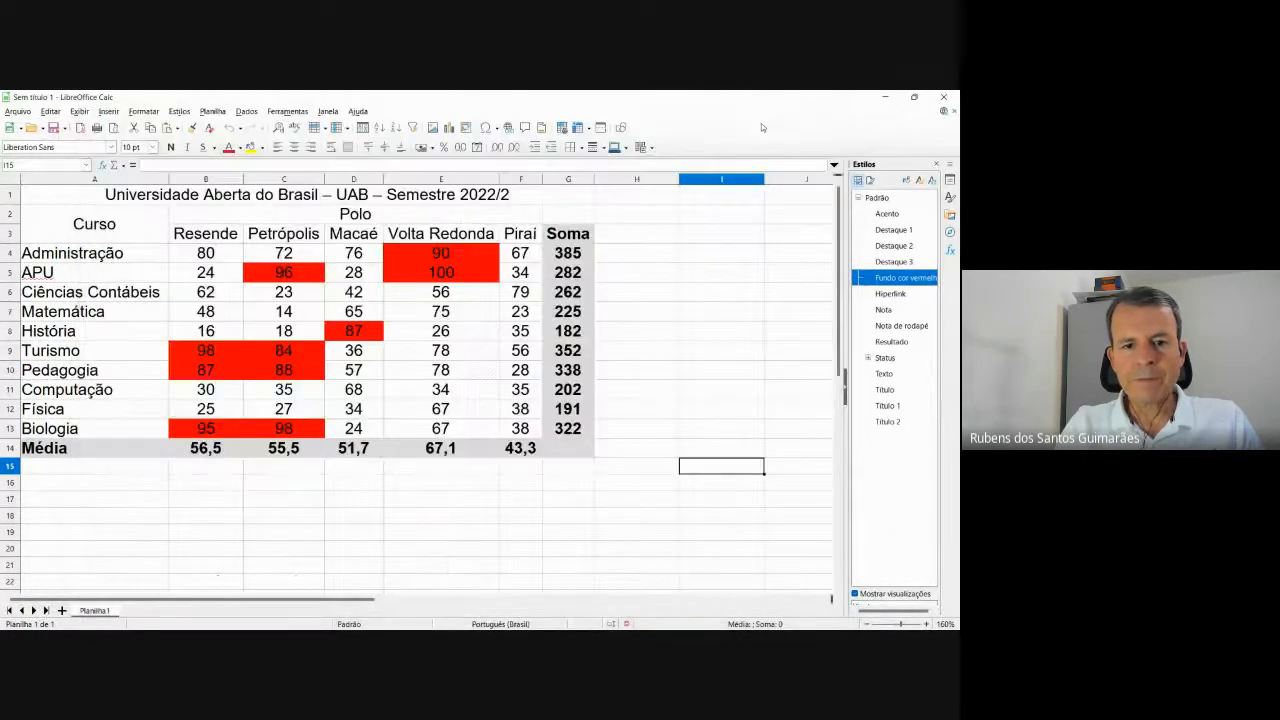
{"action": "left_click", "coordinate": [588, 596]}
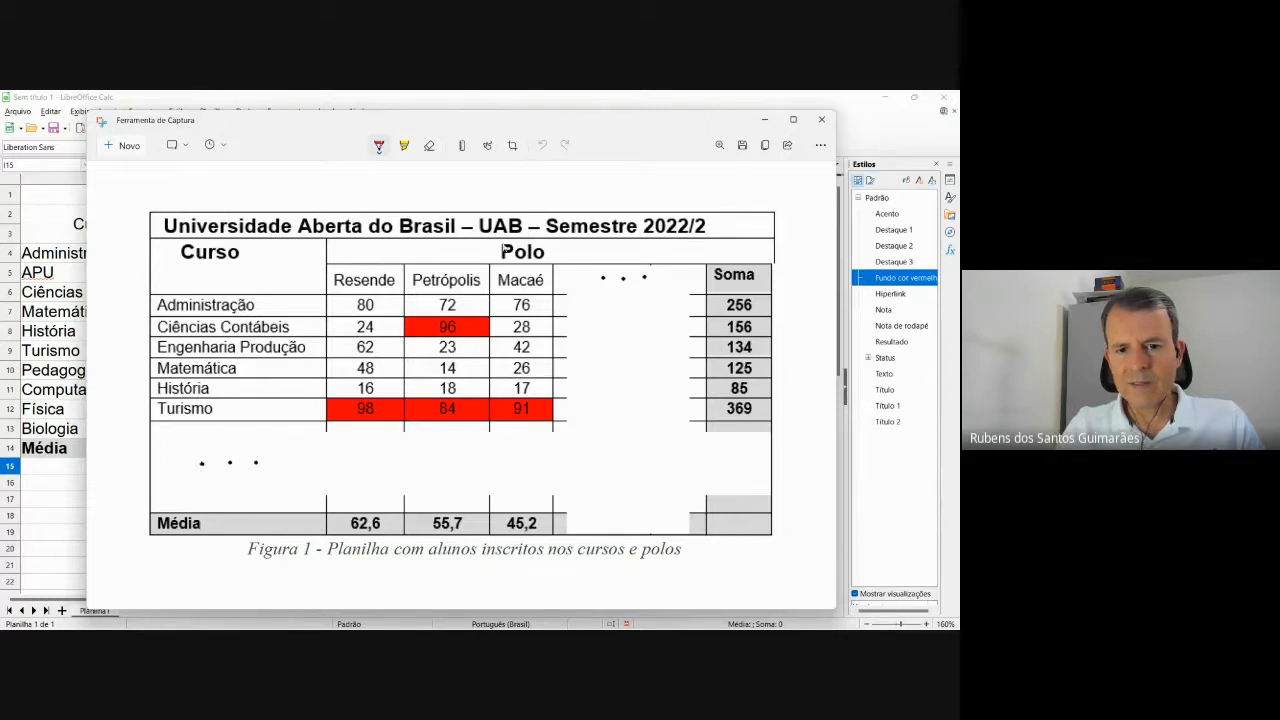
{"action": "key", "text": "alt+Tab"}
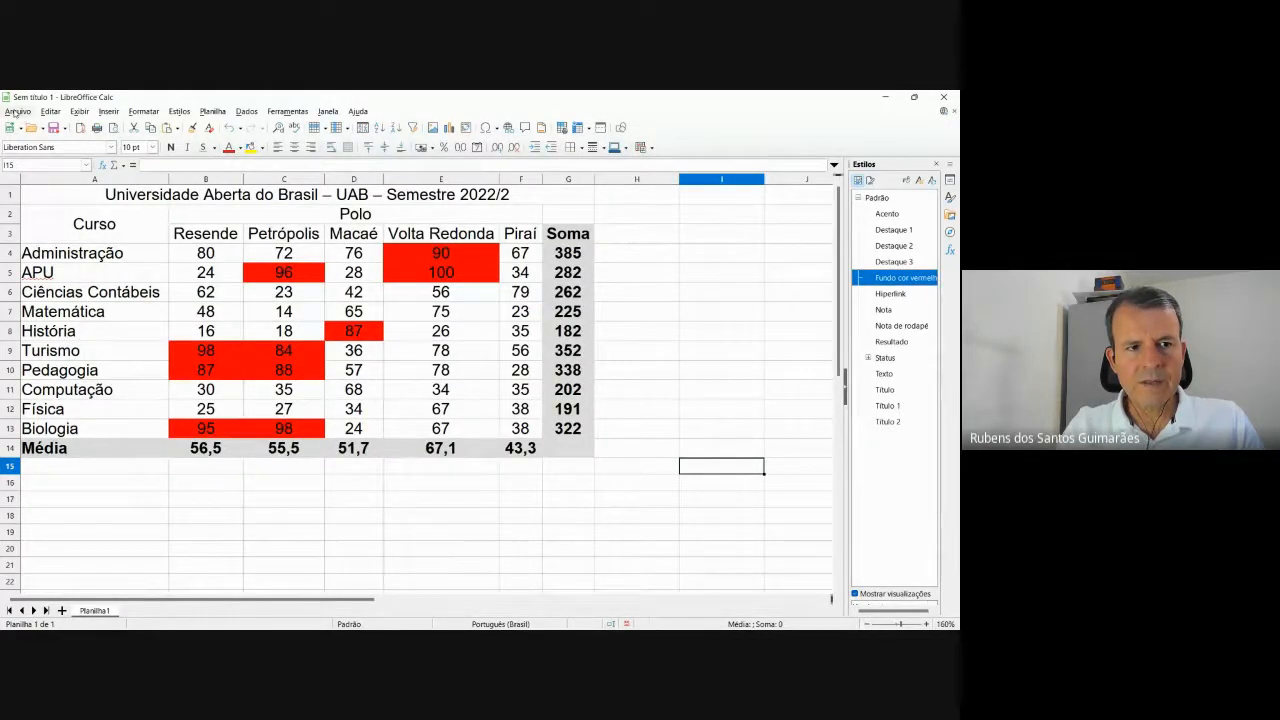
Check the sheet in print preview, then exit the preview.
{"action": "left_click", "coordinate": [17, 111]}
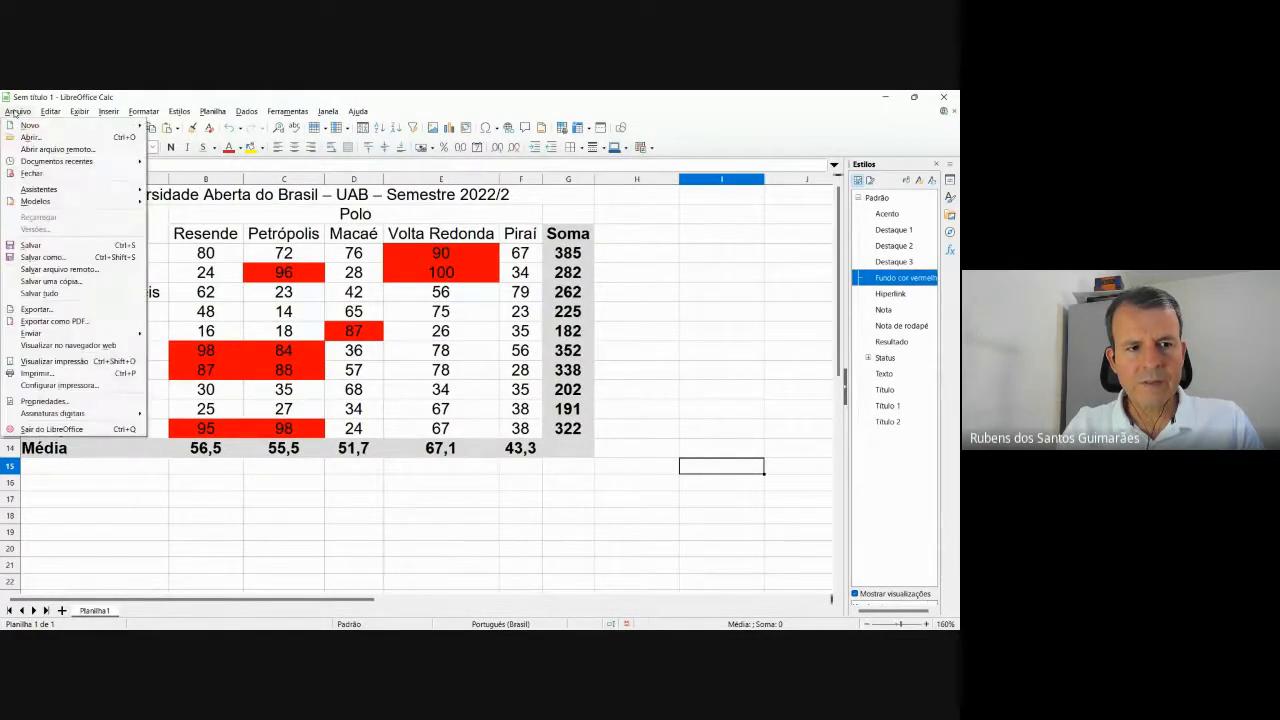
{"action": "left_click", "coordinate": [64, 361]}
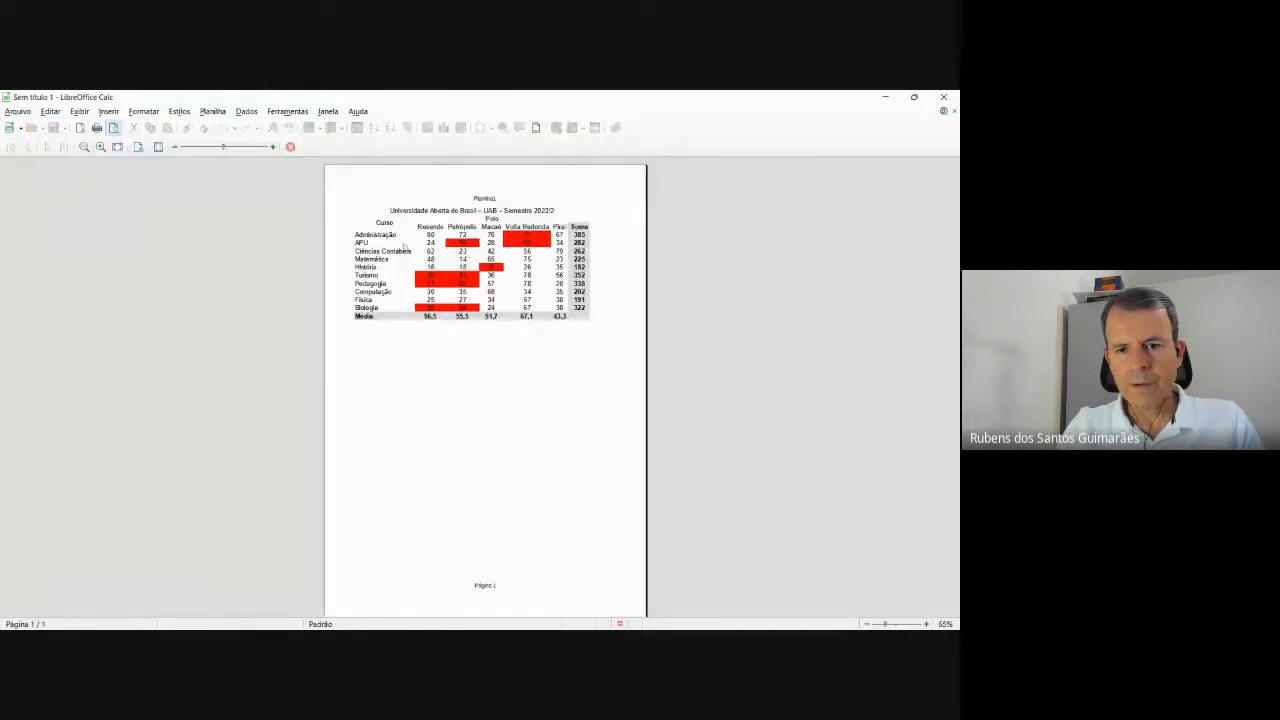
{"action": "key", "text": "alt+Tab"}
{"action": "key", "text": "alt+Tab"}
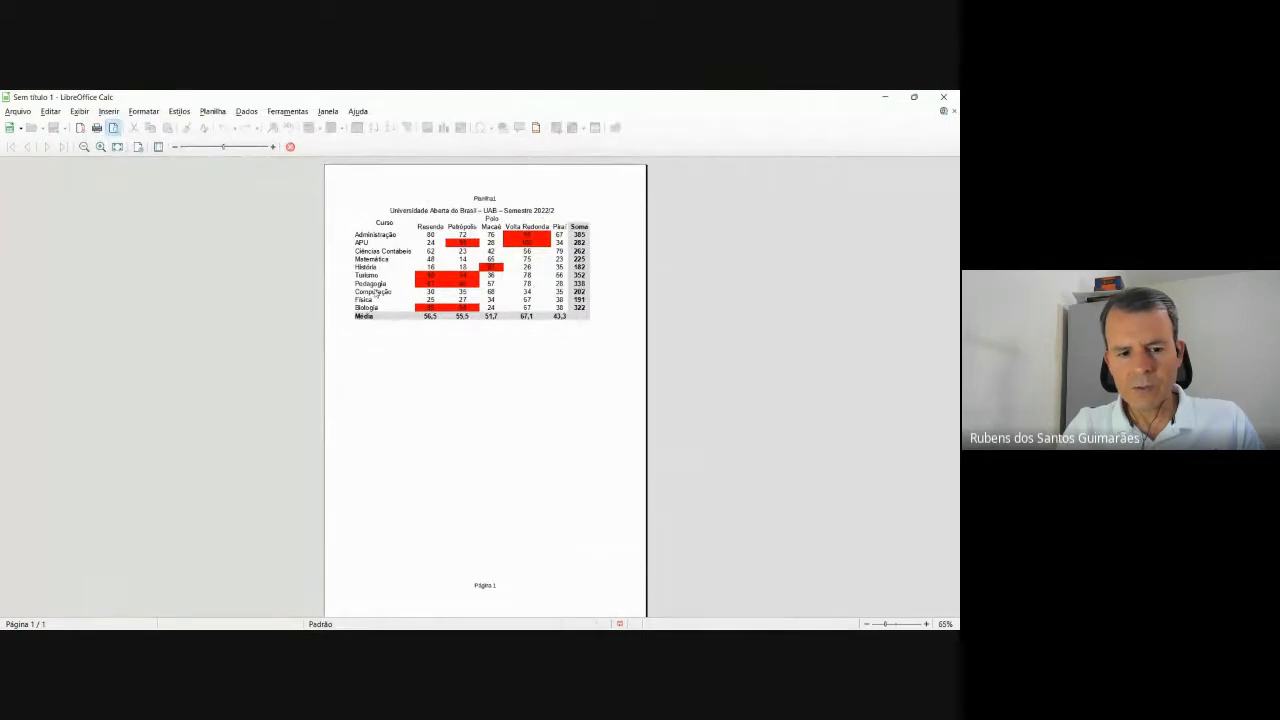
{"action": "key", "text": "Escape"}
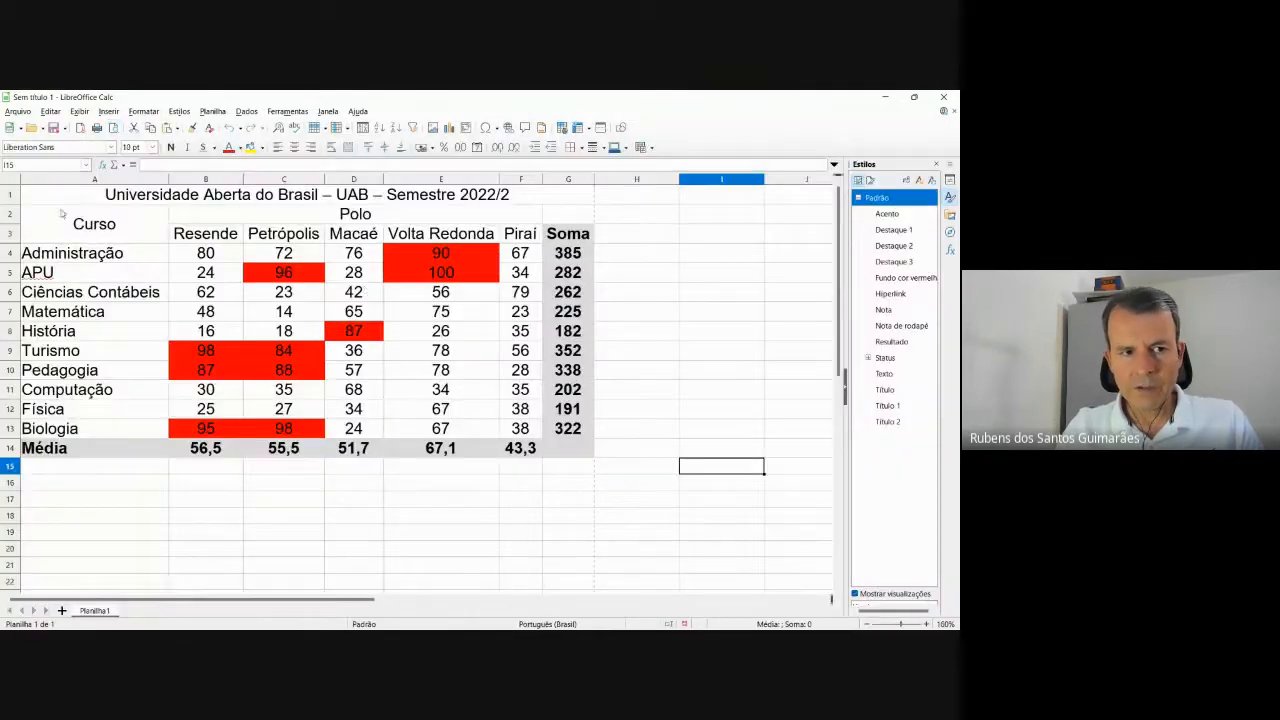
Reopen the print preview, zoom into the page, then close it to resume editing.
{"action": "left_click", "coordinate": [17, 111]}
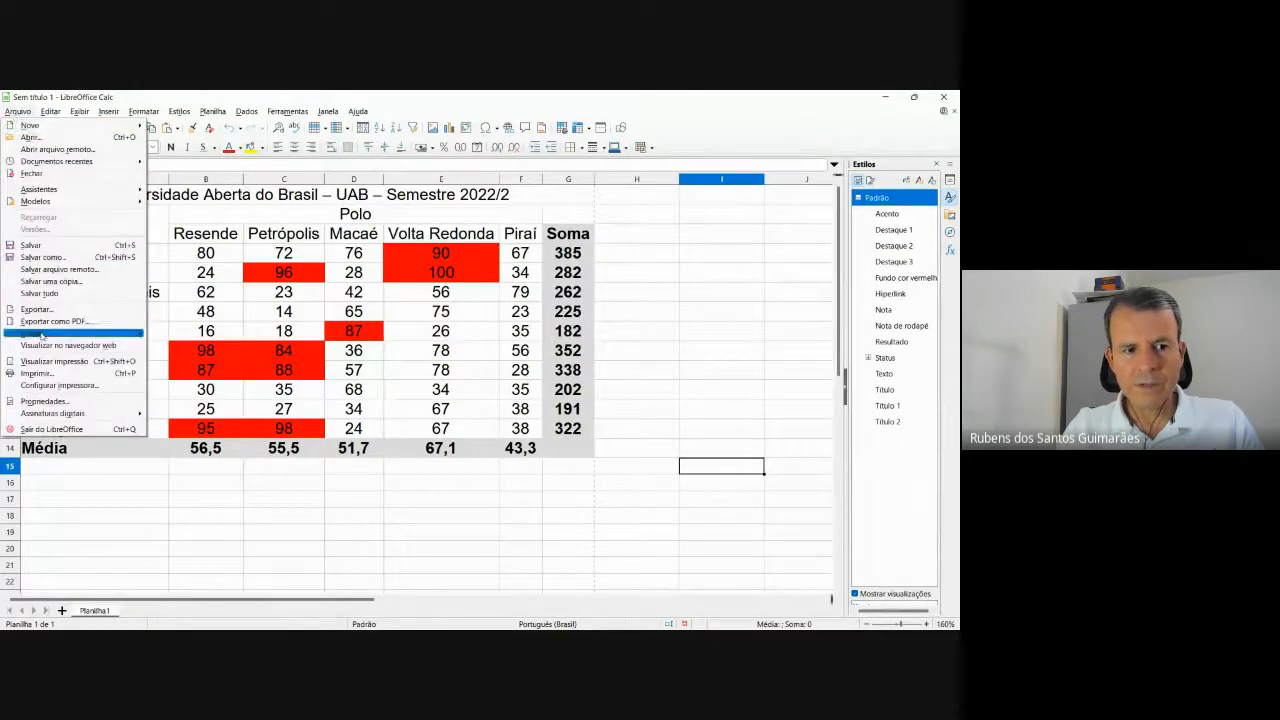
{"action": "left_click", "coordinate": [59, 362]}
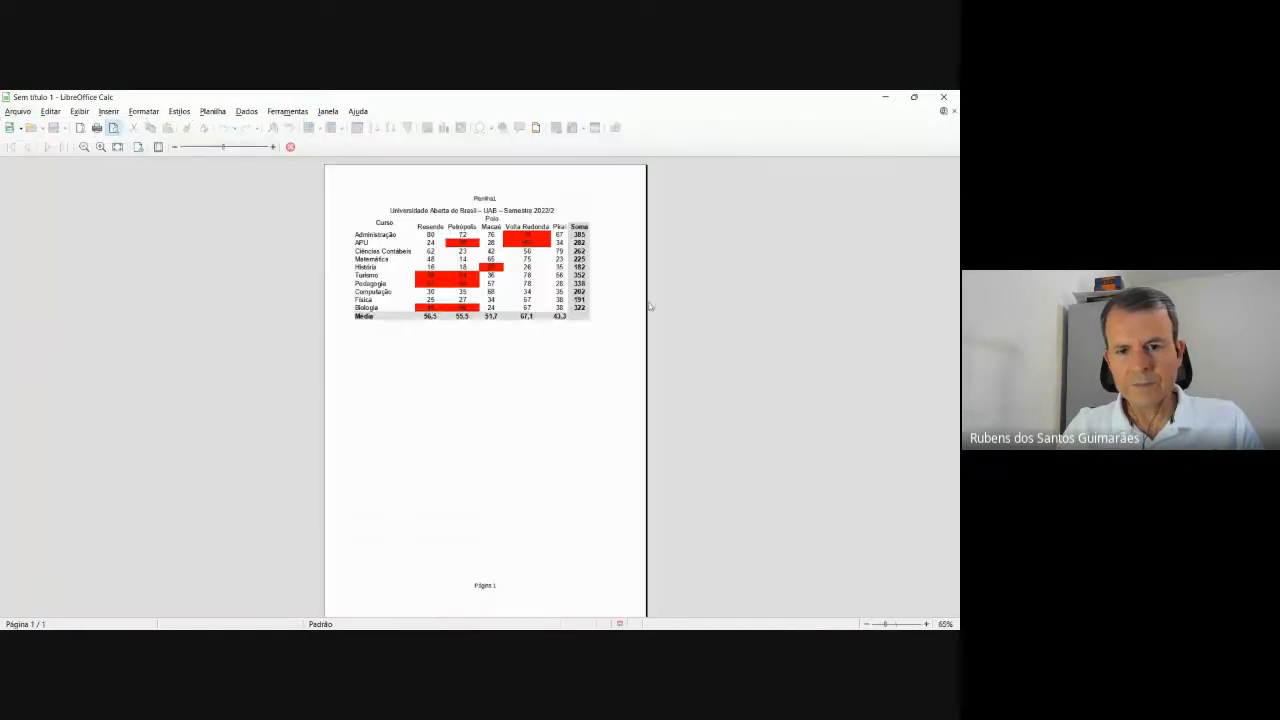
{"action": "scroll", "coordinate": [623, 333], "scroll_direction": "up", "scroll_amount": 2}
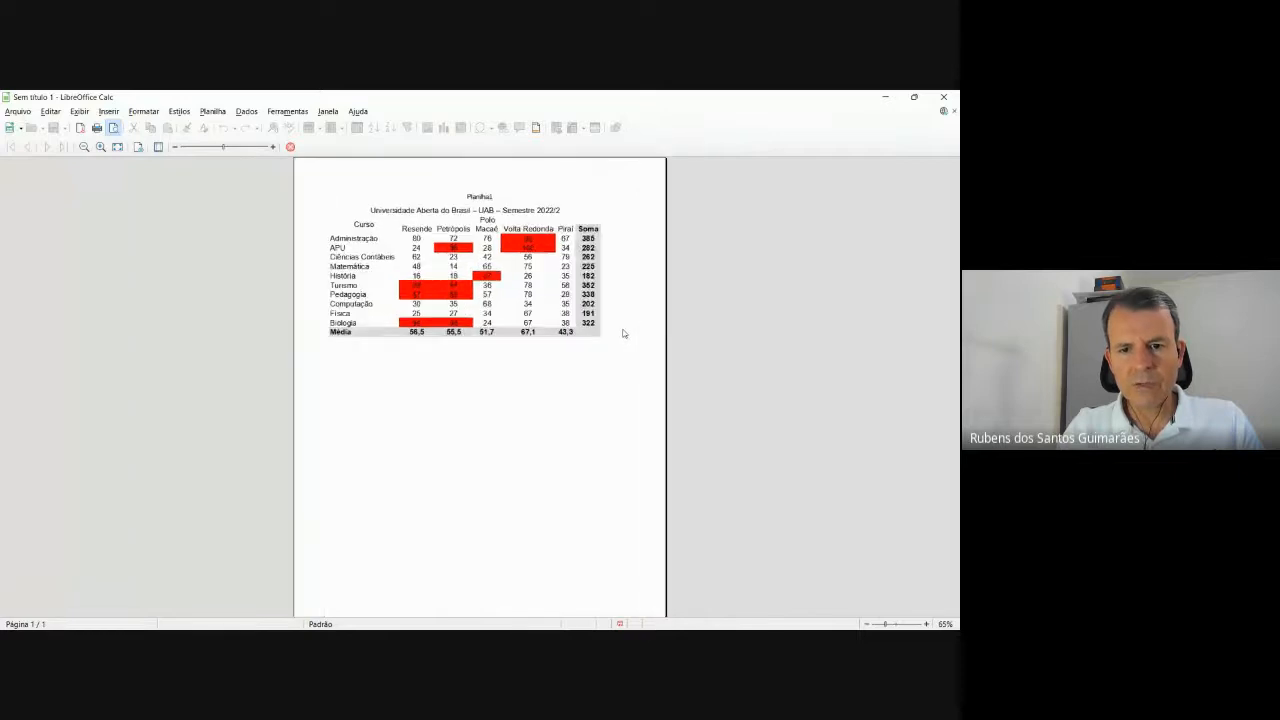
{"action": "scroll", "coordinate": [623, 333], "scroll_direction": "up", "scroll_amount": 2}
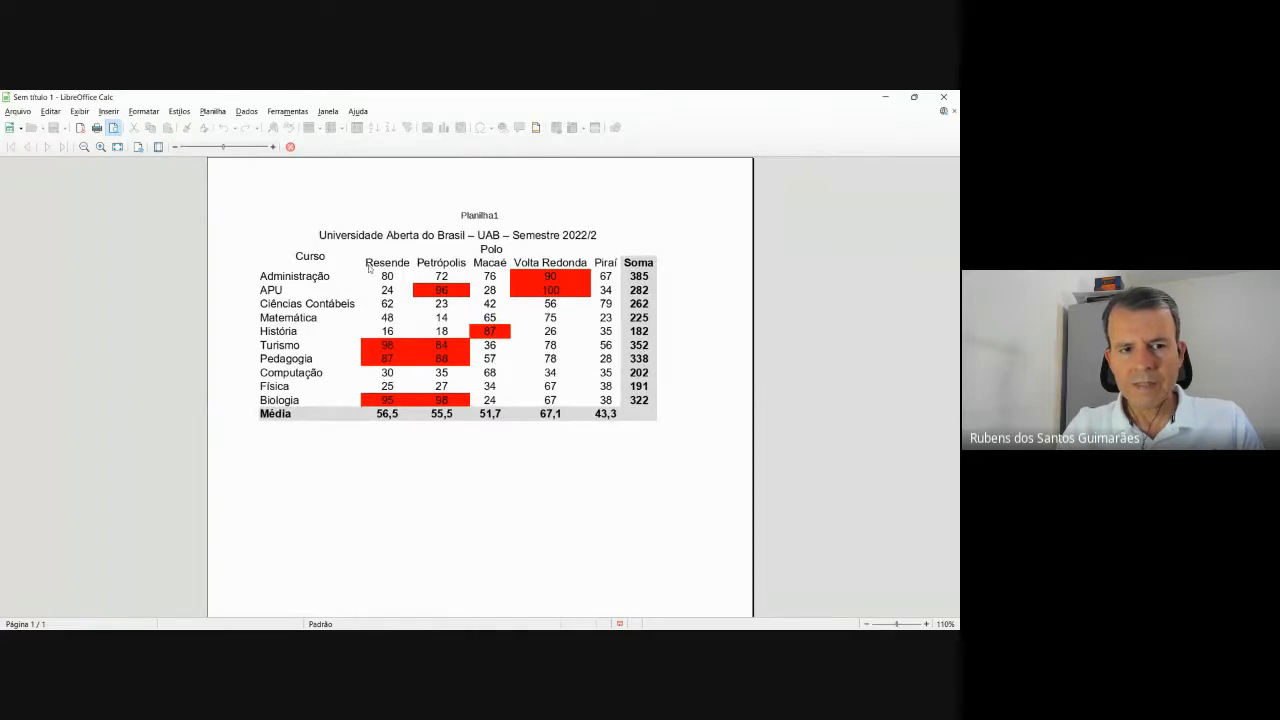
{"action": "key", "text": "Escape"}
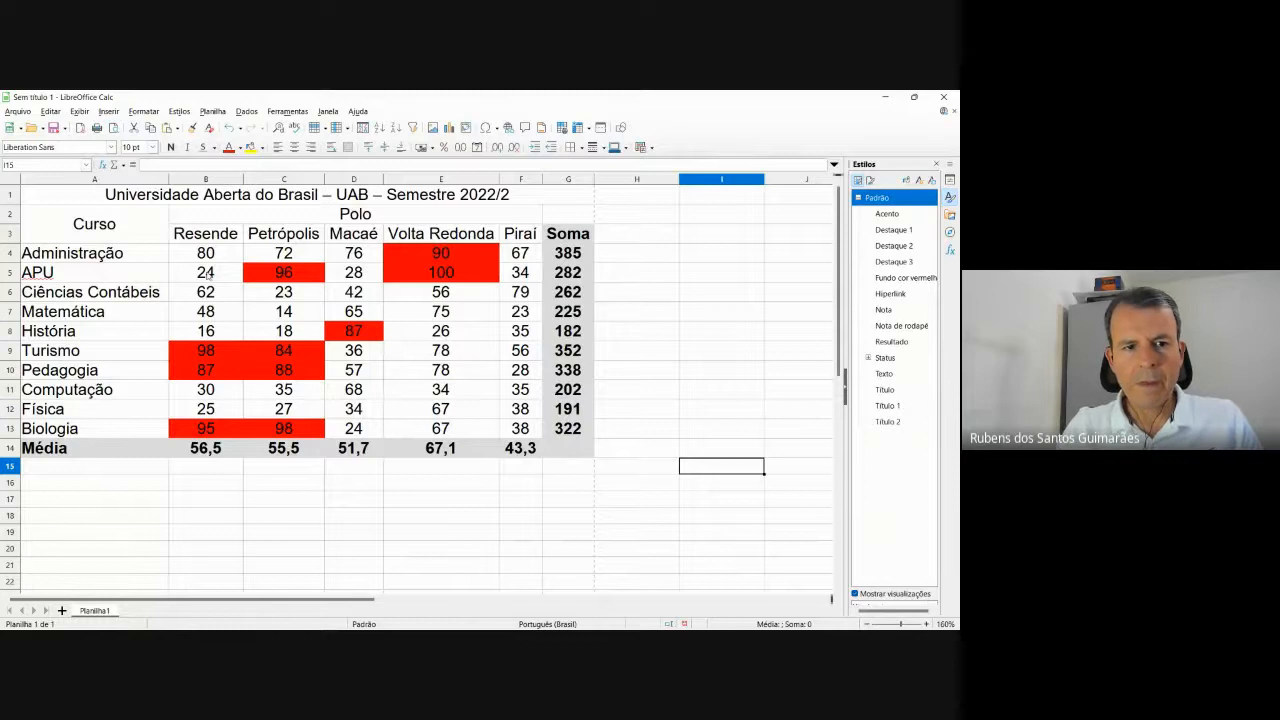
Add an outer border and all inner cell lines to the table A1:G14.
{"action": "left_click", "coordinate": [118, 197]}
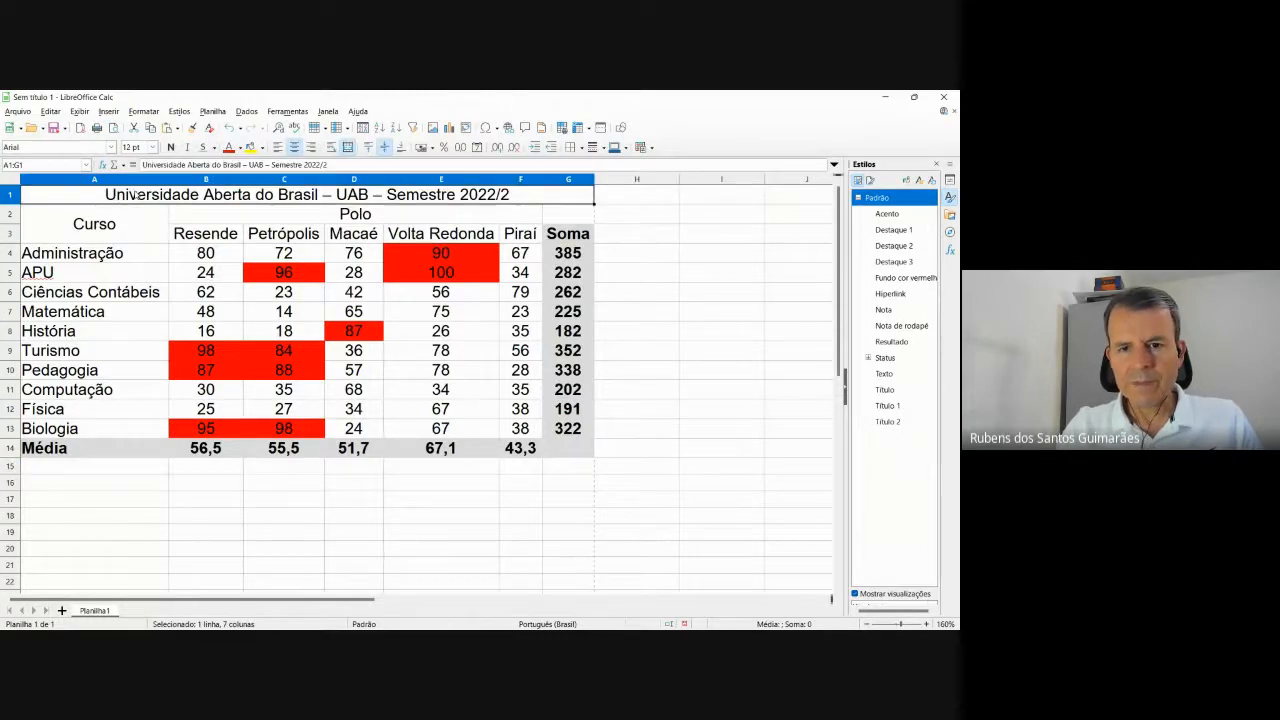
{"action": "key", "text": "shift+Down"}
{"action": "key", "text": "shift+Down"}
{"action": "key", "text": "shift+Down"}
{"action": "key", "text": "shift+Down"}
{"action": "key", "text": "shift+Down"}
{"action": "key", "text": "shift+Down"}
{"action": "key", "text": "shift+Down"}
{"action": "key", "text": "shift+Down"}
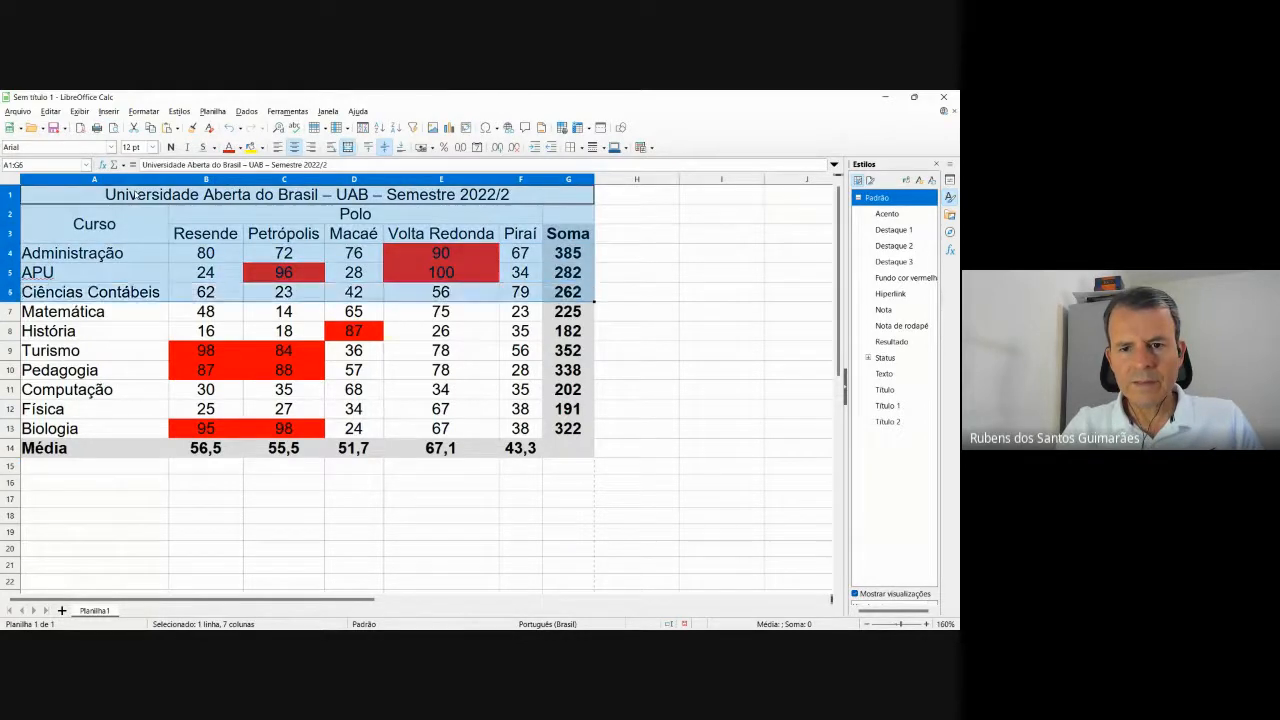
{"action": "key", "text": "shift+Down"}
{"action": "key", "text": "shift+Down"}
{"action": "key", "text": "shift+Down"}
{"action": "key", "text": "shift+Down"}
{"action": "key", "text": "shift+Down"}
{"action": "key", "text": "shift+Down"}
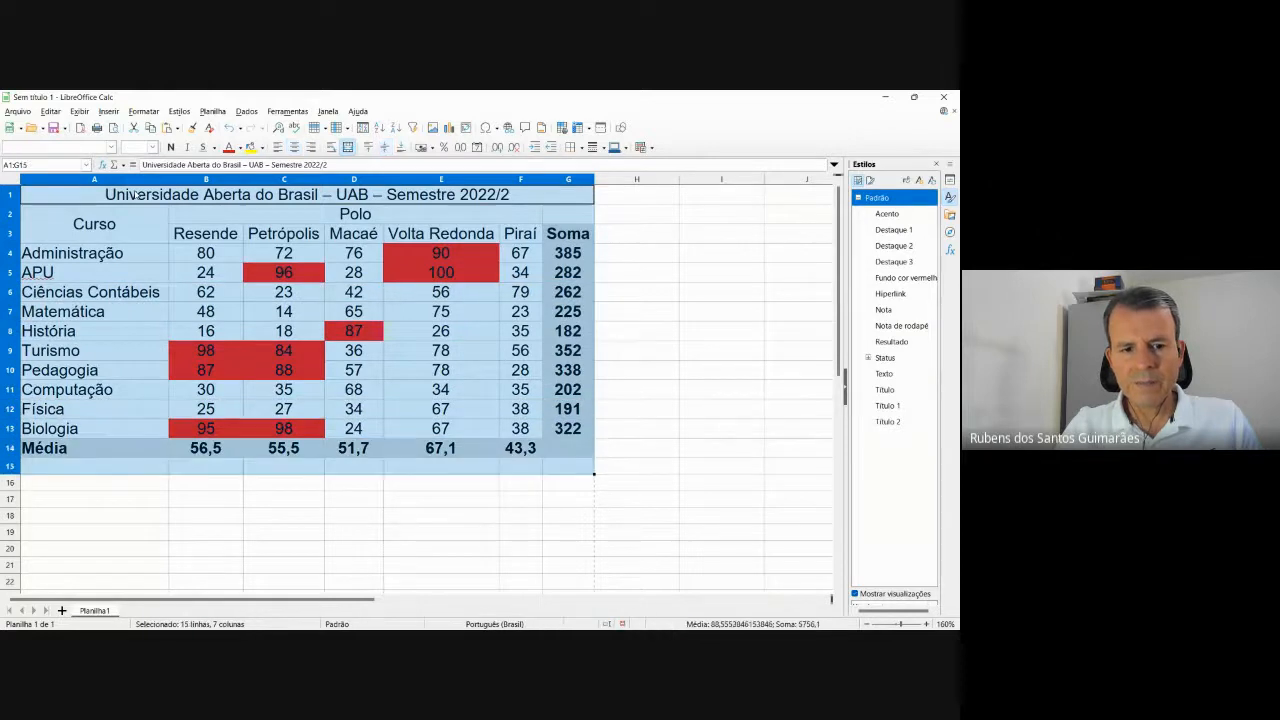
{"action": "key", "text": "shift+Up"}
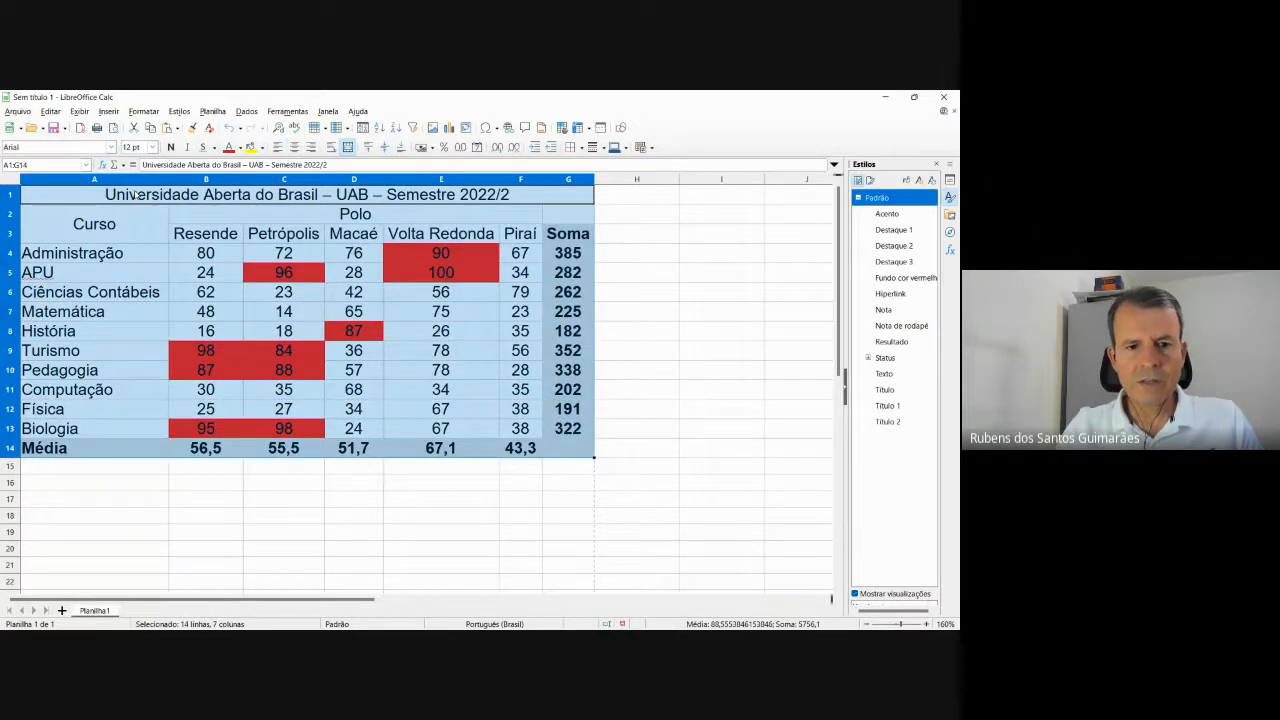
{"action": "right_click", "coordinate": [278, 259]}
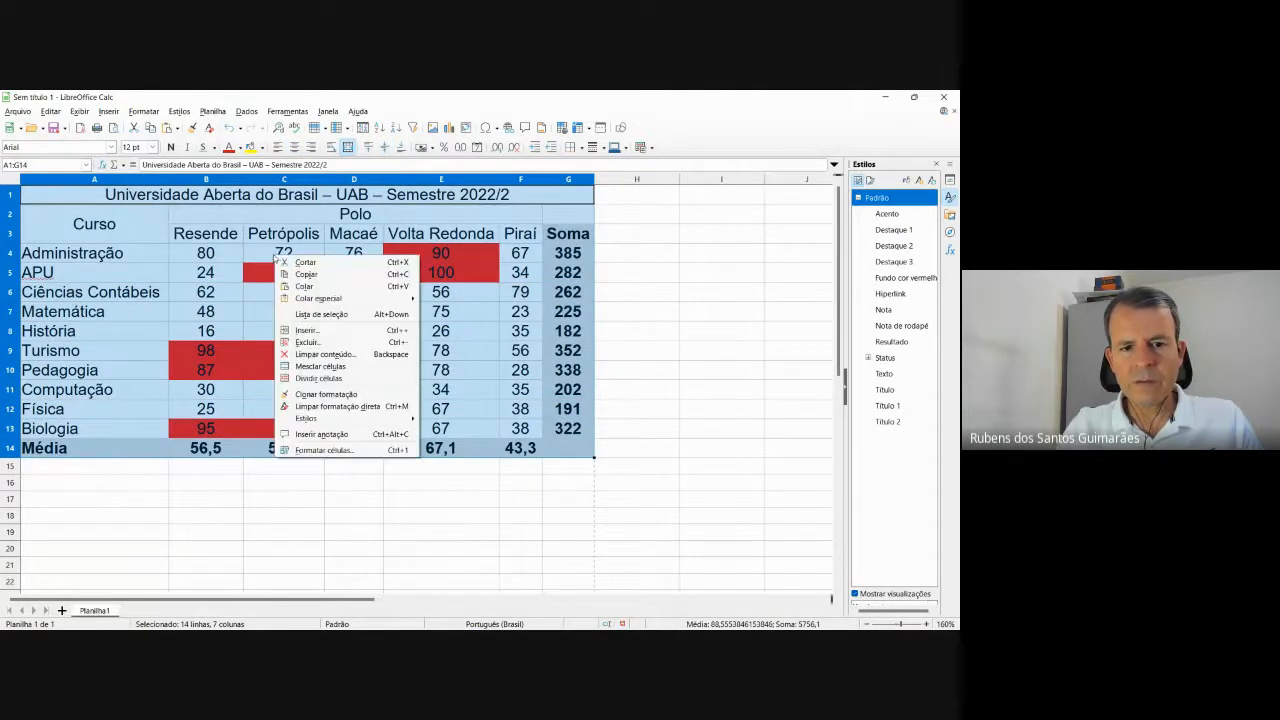
{"action": "left_click", "coordinate": [354, 450]}
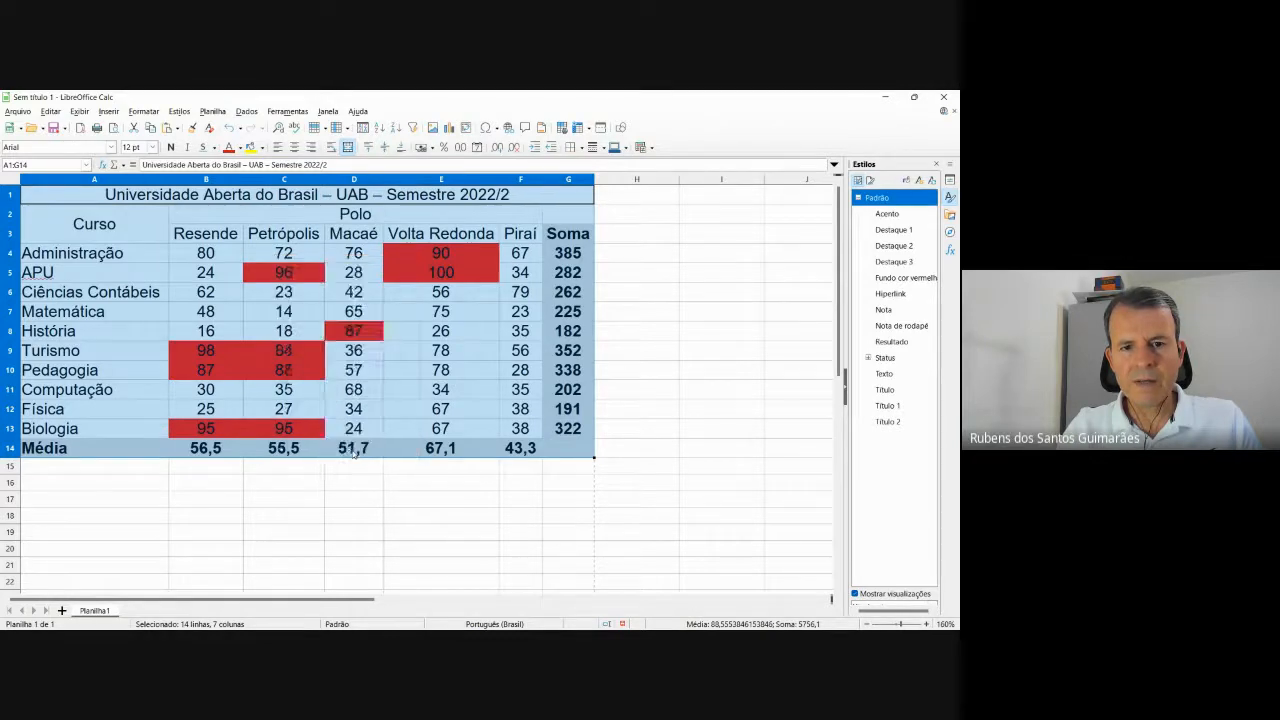
{"action": "left_click", "coordinate": [466, 231]}
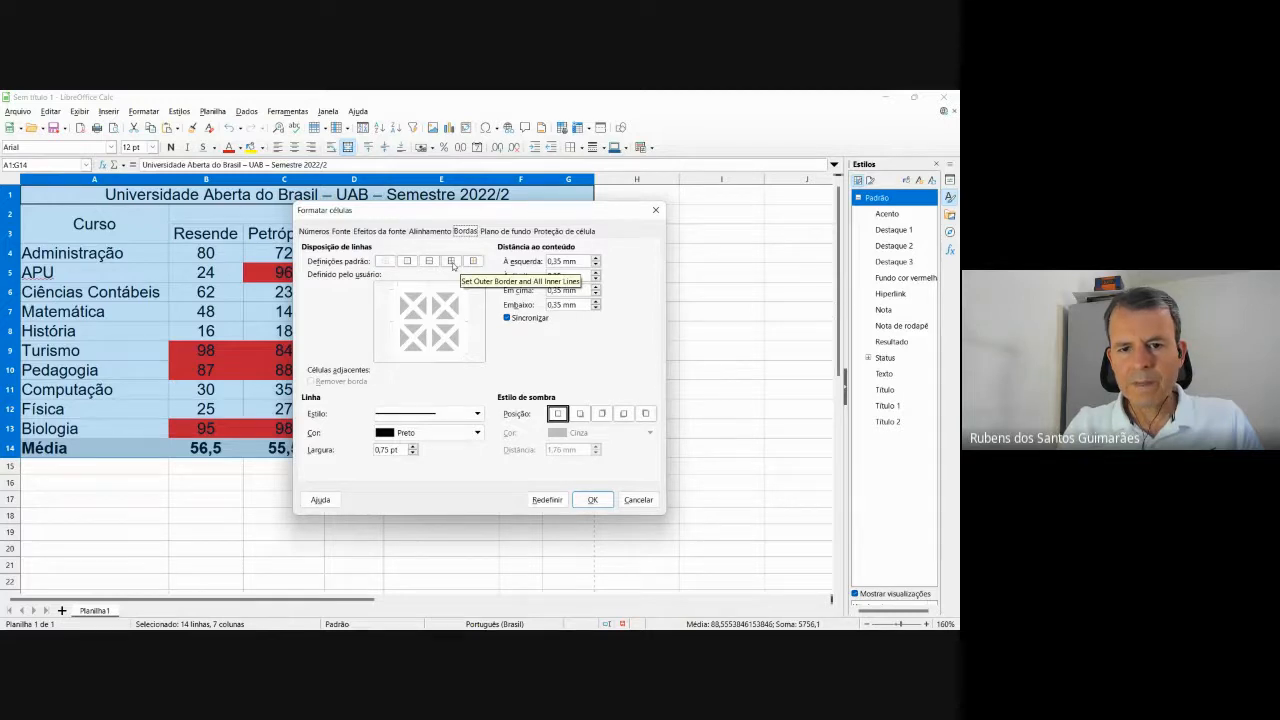
{"action": "left_click", "coordinate": [452, 261]}
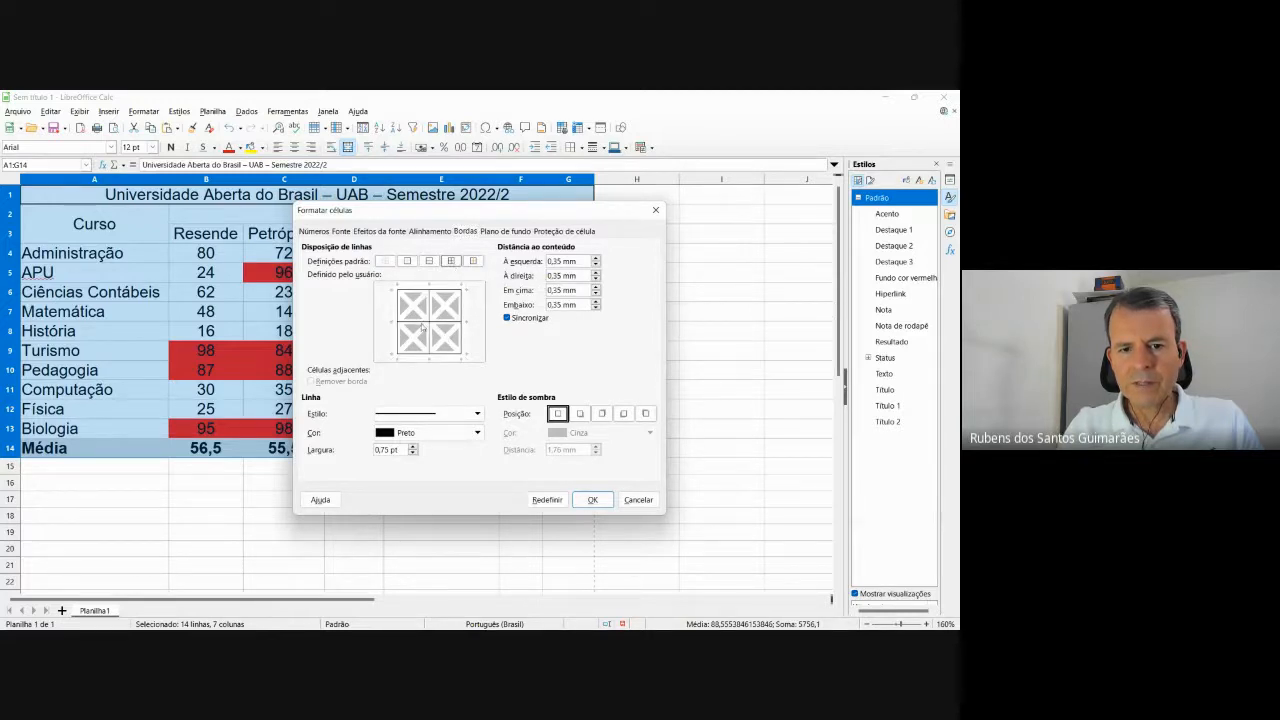
{"action": "left_click", "coordinate": [592, 499]}
{"action": "left_click", "coordinate": [640, 530]}
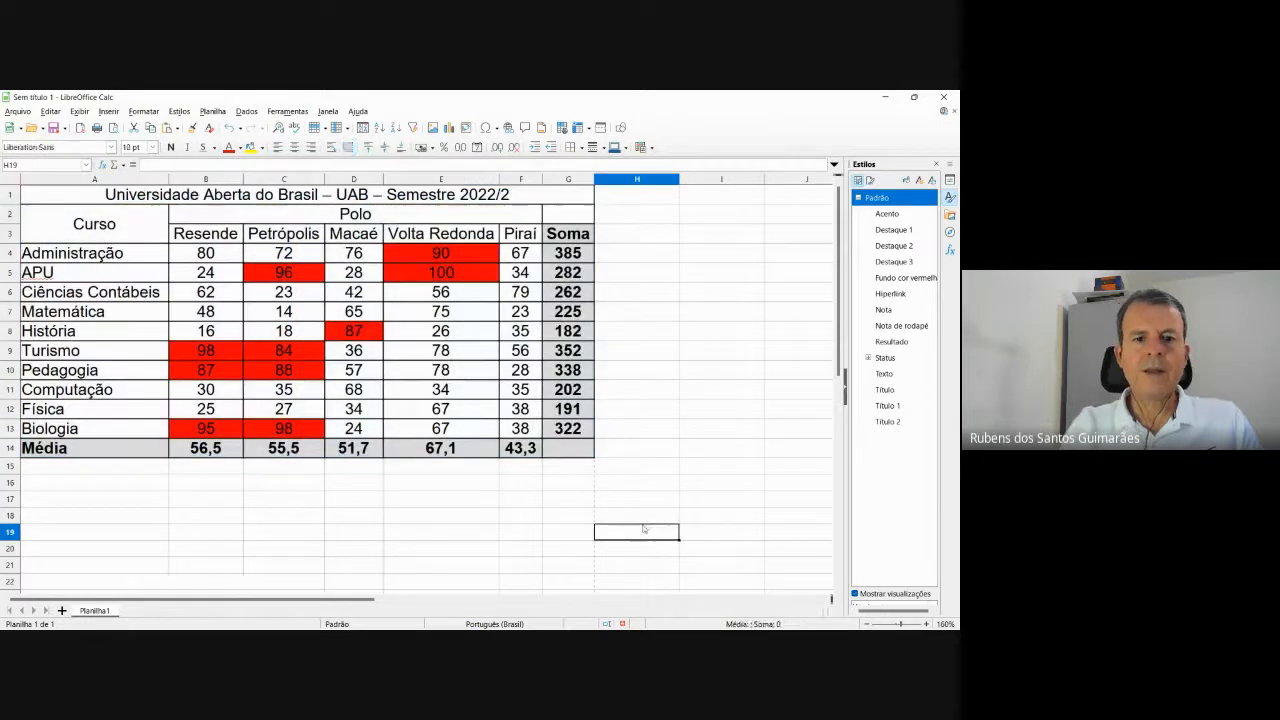
{"action": "key", "text": "alt+Tab"}
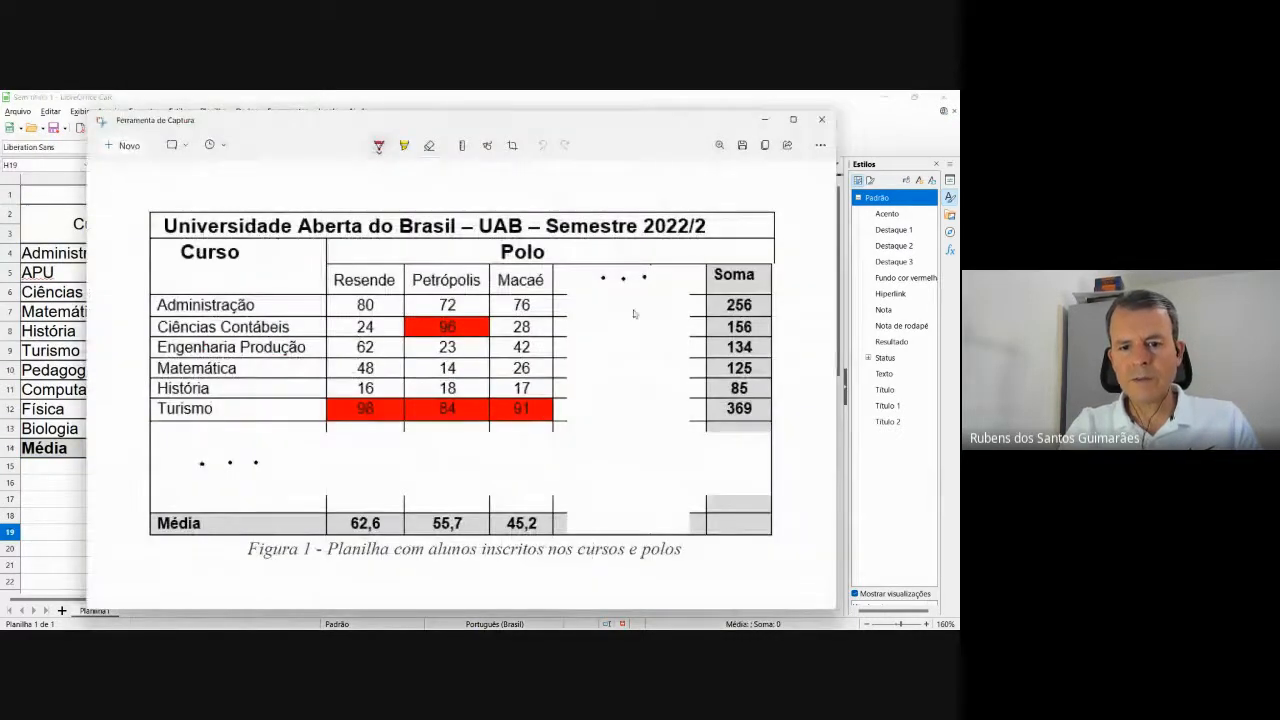
{"action": "key", "text": "alt+Tab"}
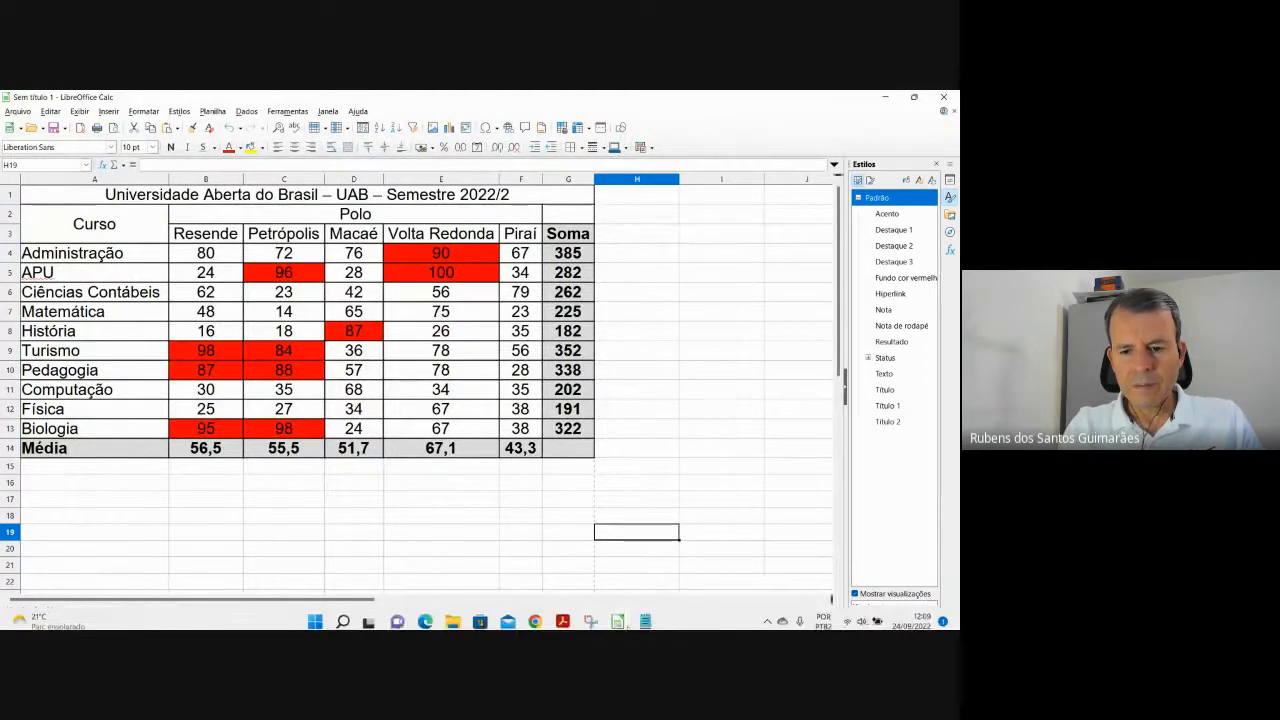
{"action": "mouse_move", "coordinate": [563, 616]}
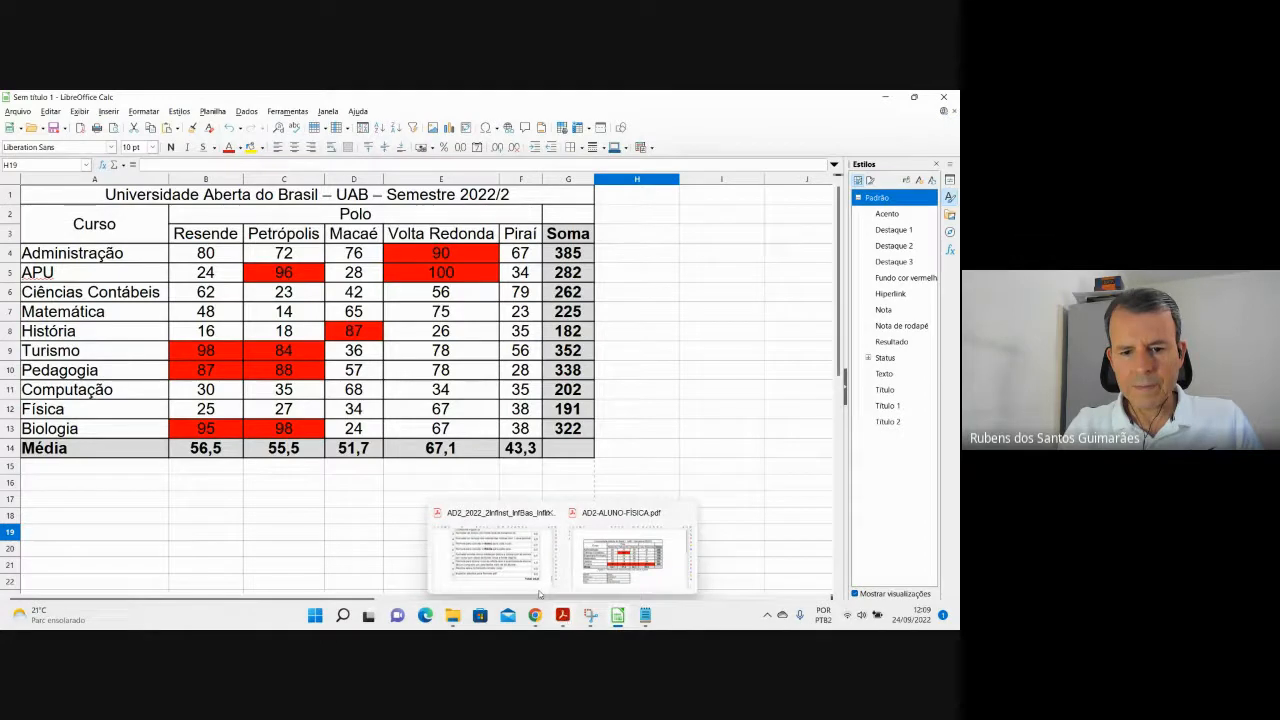
{"action": "left_click", "coordinate": [511, 549]}
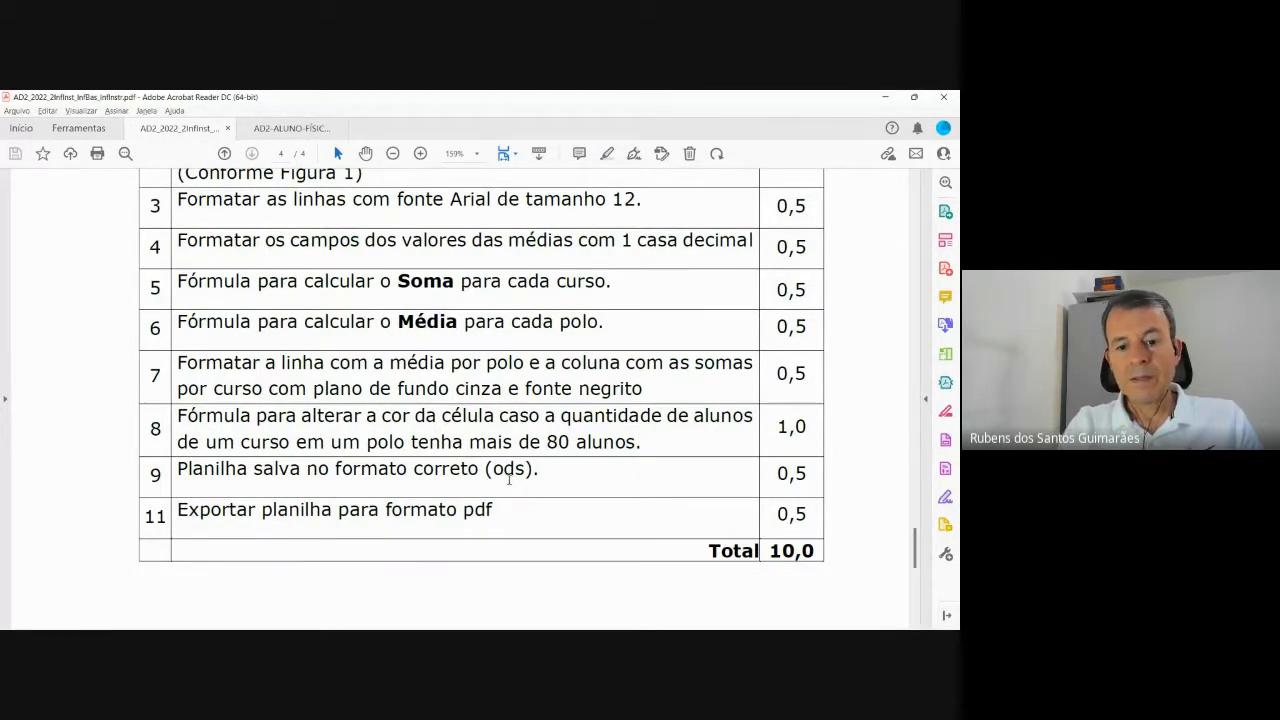
{"action": "key", "text": "alt+Tab"}
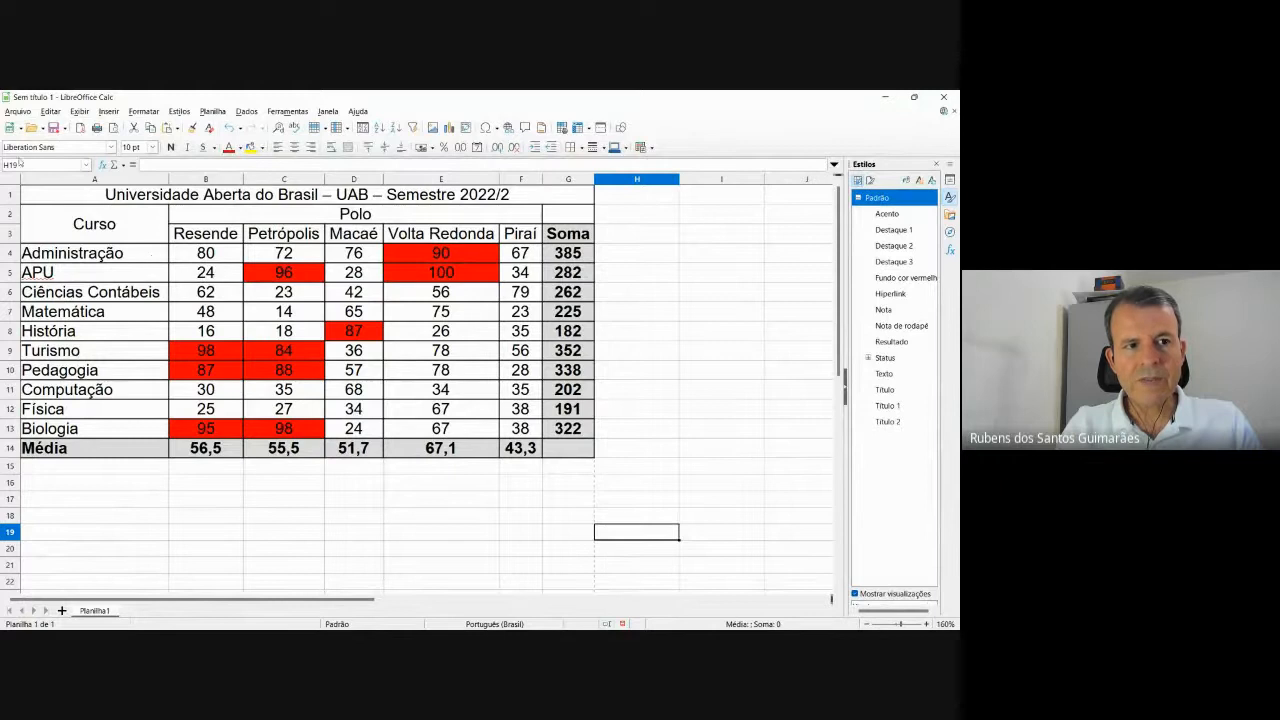
Start Save As for Sem título 1.ods and bring File Explorer's empty AP2 folder forward.
{"action": "left_click", "coordinate": [18, 112]}
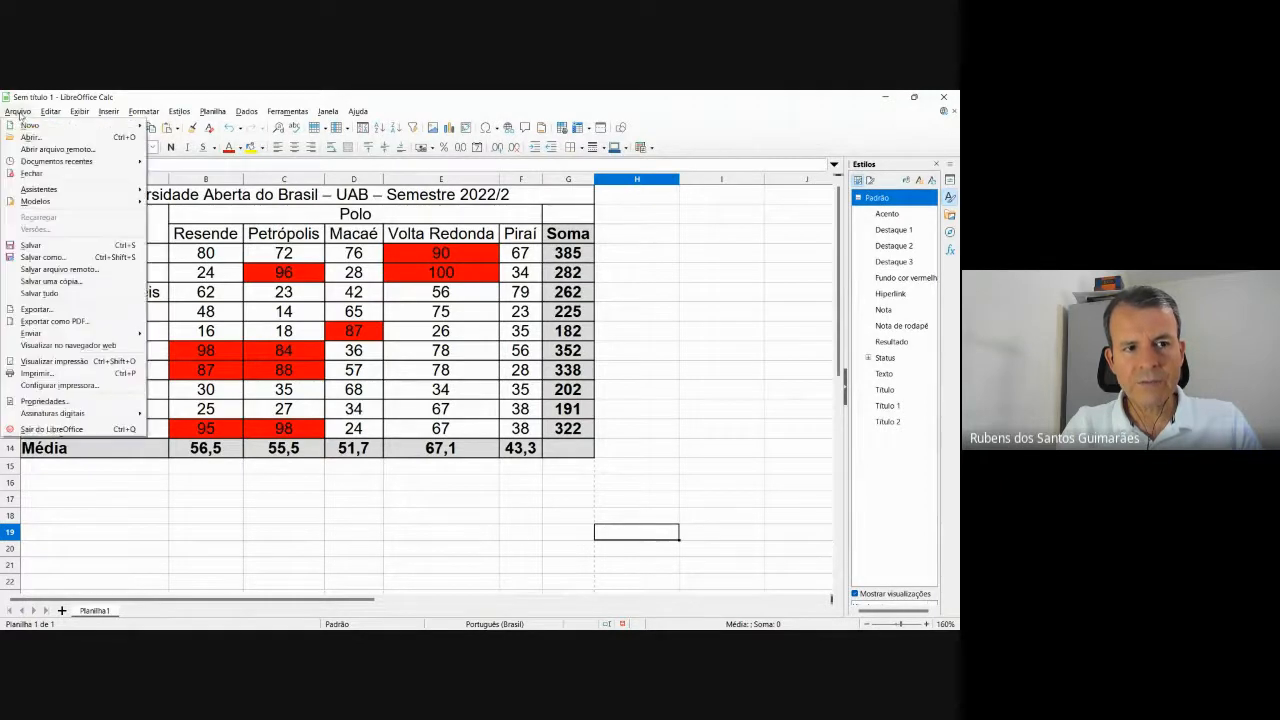
{"action": "left_click", "coordinate": [44, 258]}
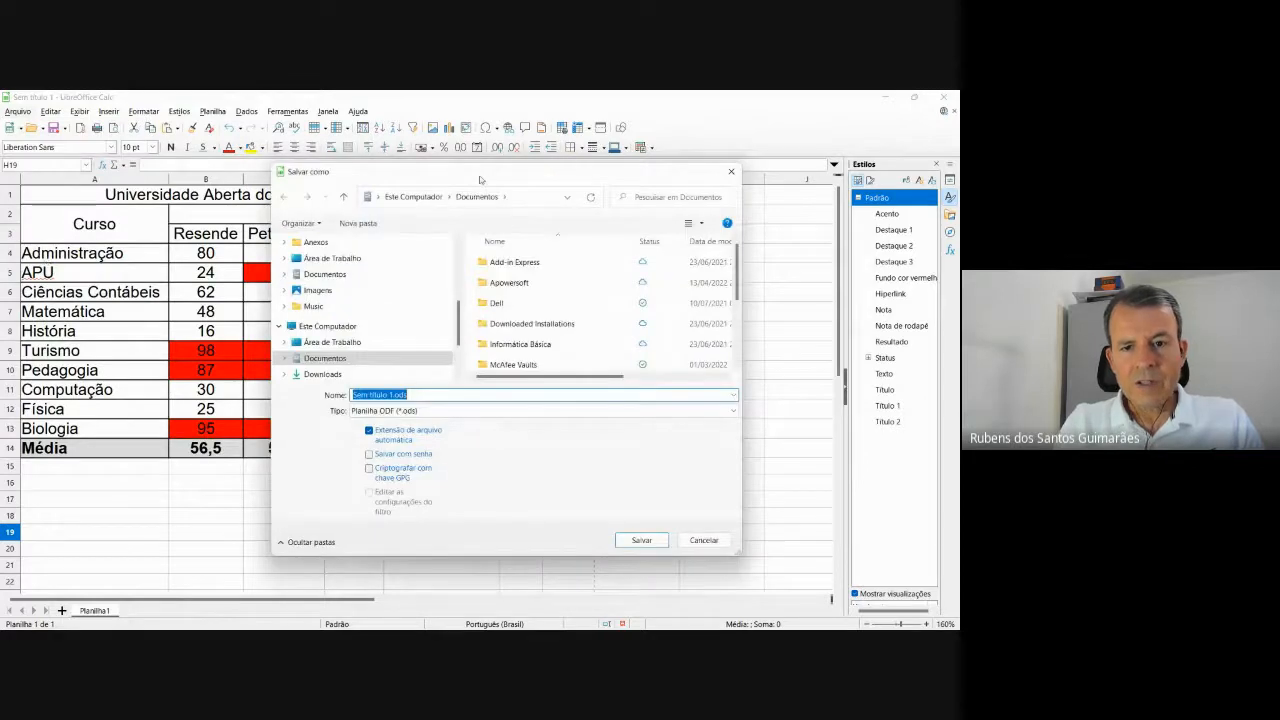
{"action": "left_click", "coordinate": [456, 619]}
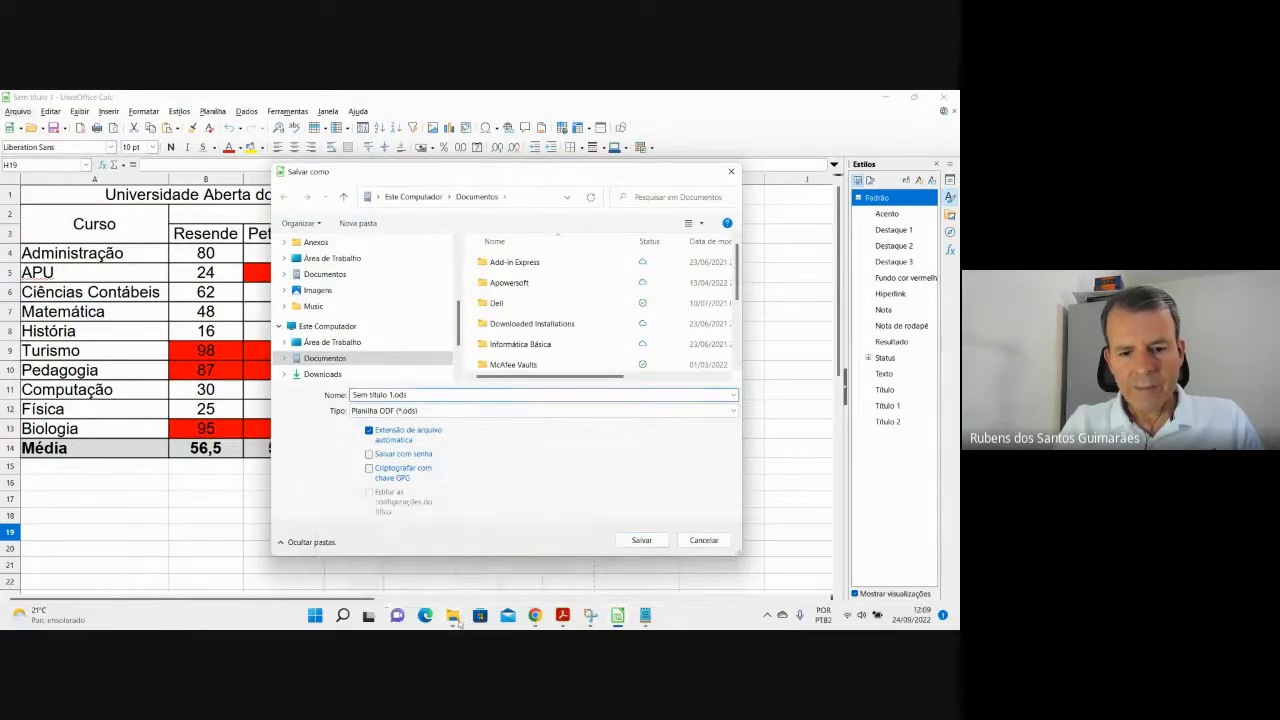
{"action": "left_click", "coordinate": [526, 566]}
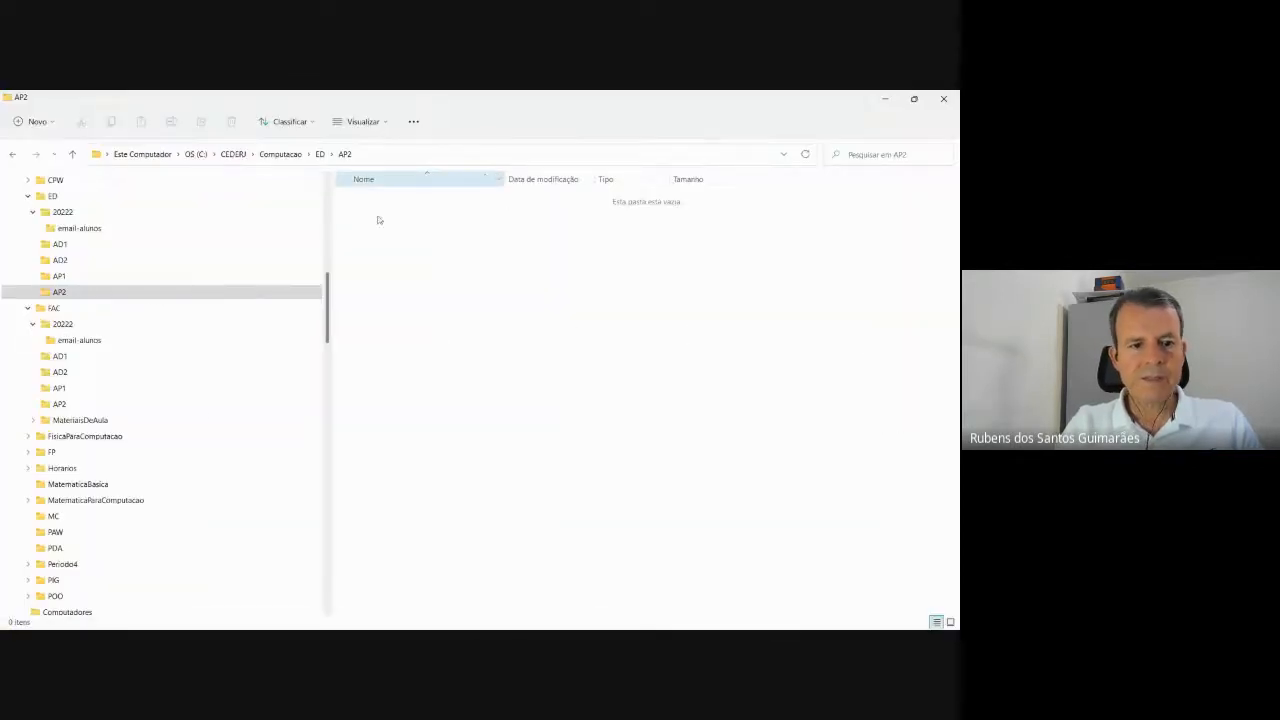
Locate the 05-Encontro folder in Explorer, copy its full path, then minimize Explorer.
{"action": "scroll", "coordinate": [129, 357], "scroll_direction": "down", "scroll_amount": 1}
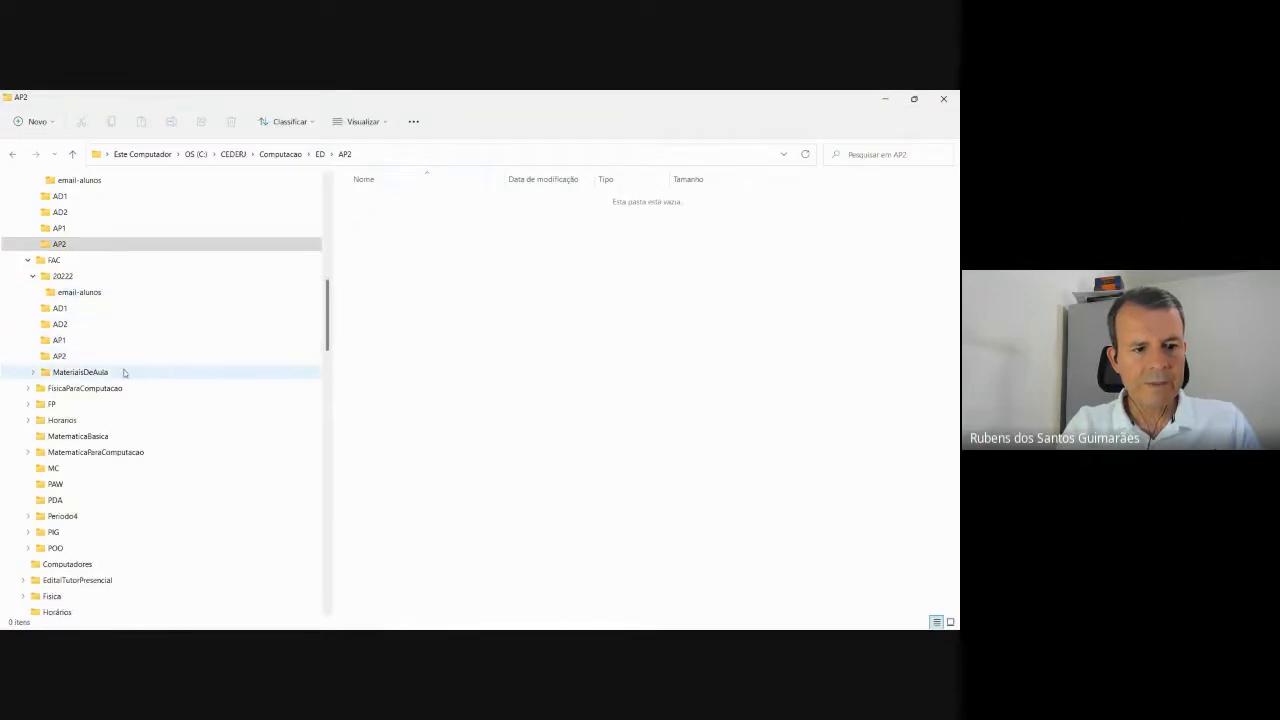
{"action": "scroll", "coordinate": [124, 372], "scroll_direction": "down", "scroll_amount": 10}
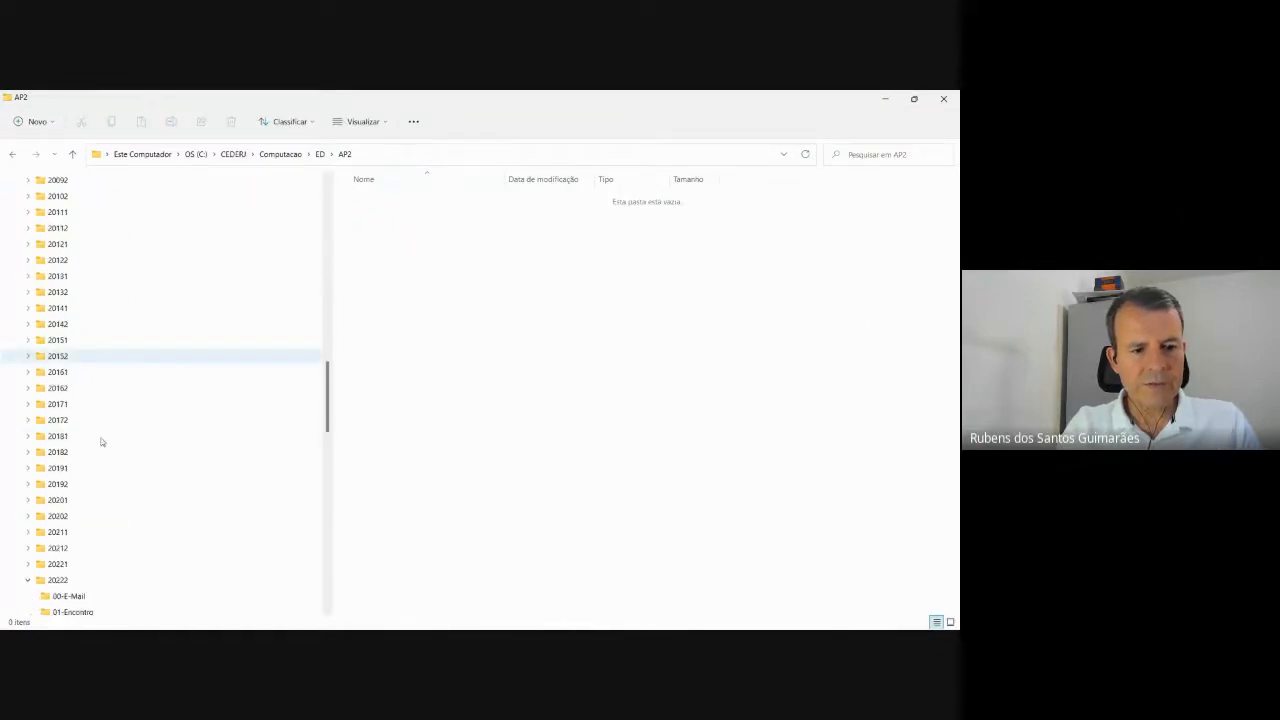
{"action": "scroll", "coordinate": [102, 445], "scroll_direction": "down", "scroll_amount": 4}
{"action": "left_click", "coordinate": [102, 452]}
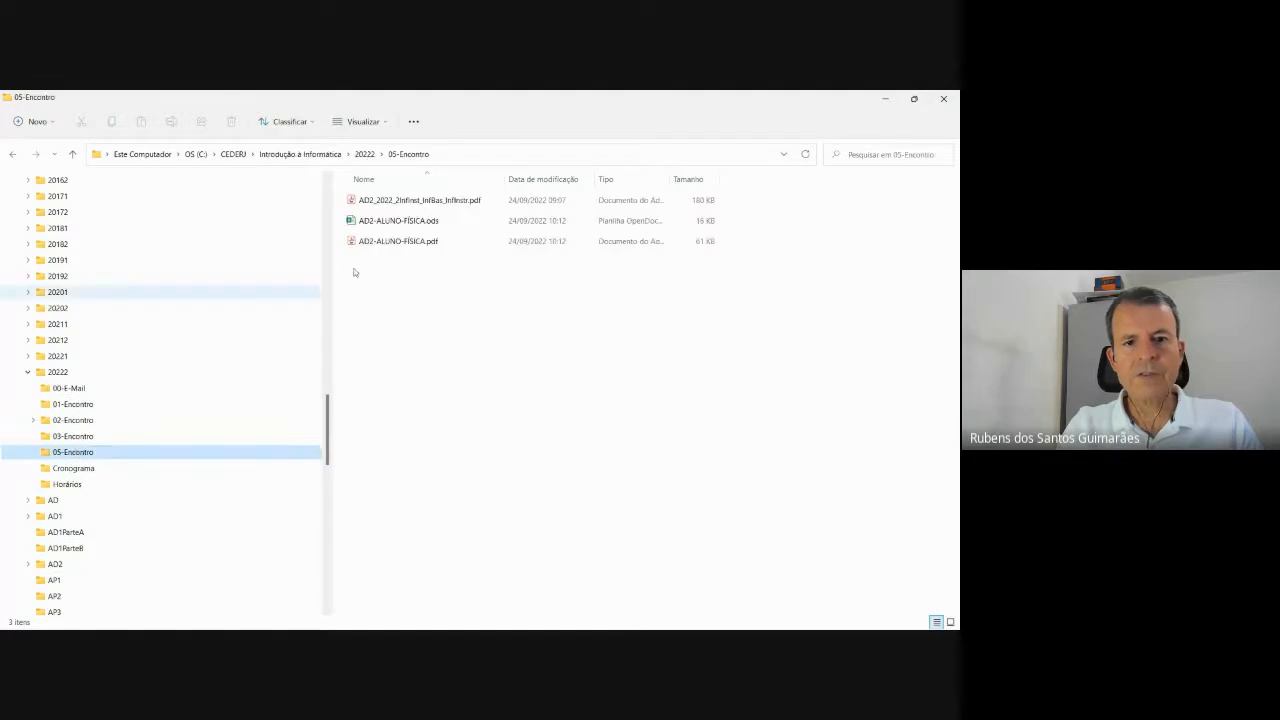
{"action": "left_click", "coordinate": [492, 157]}
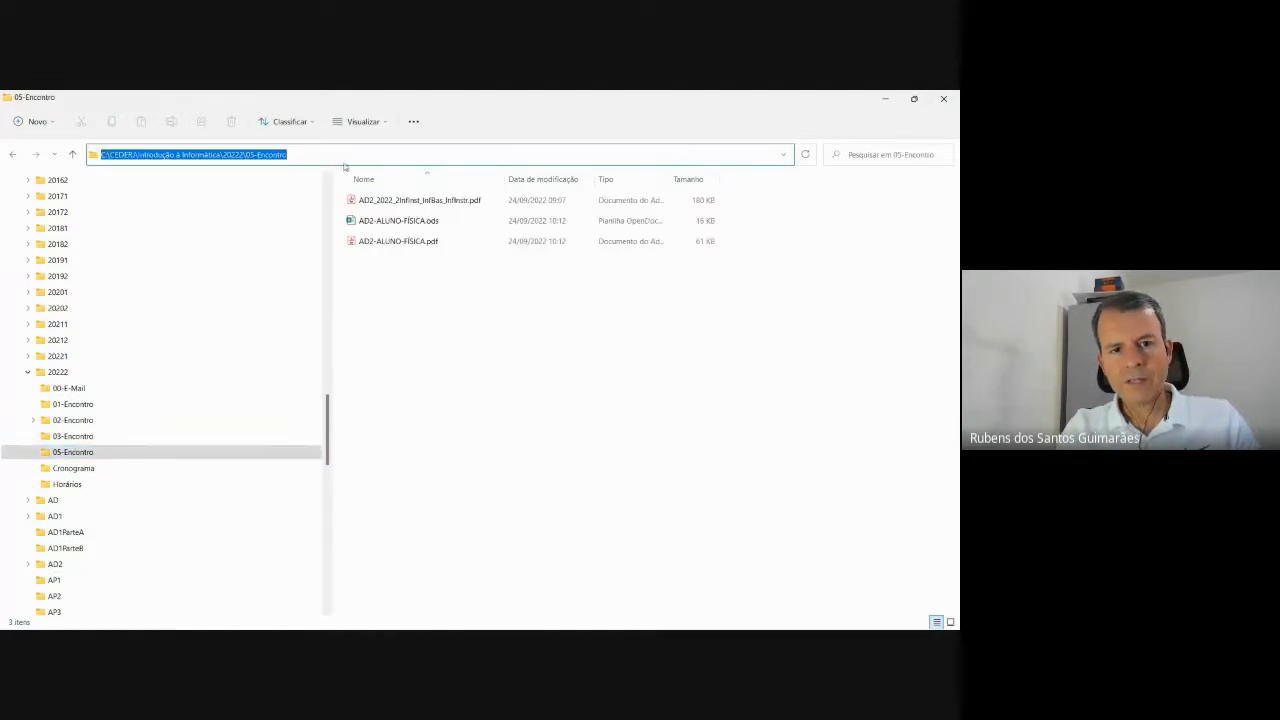
{"action": "left_click", "coordinate": [885, 101]}
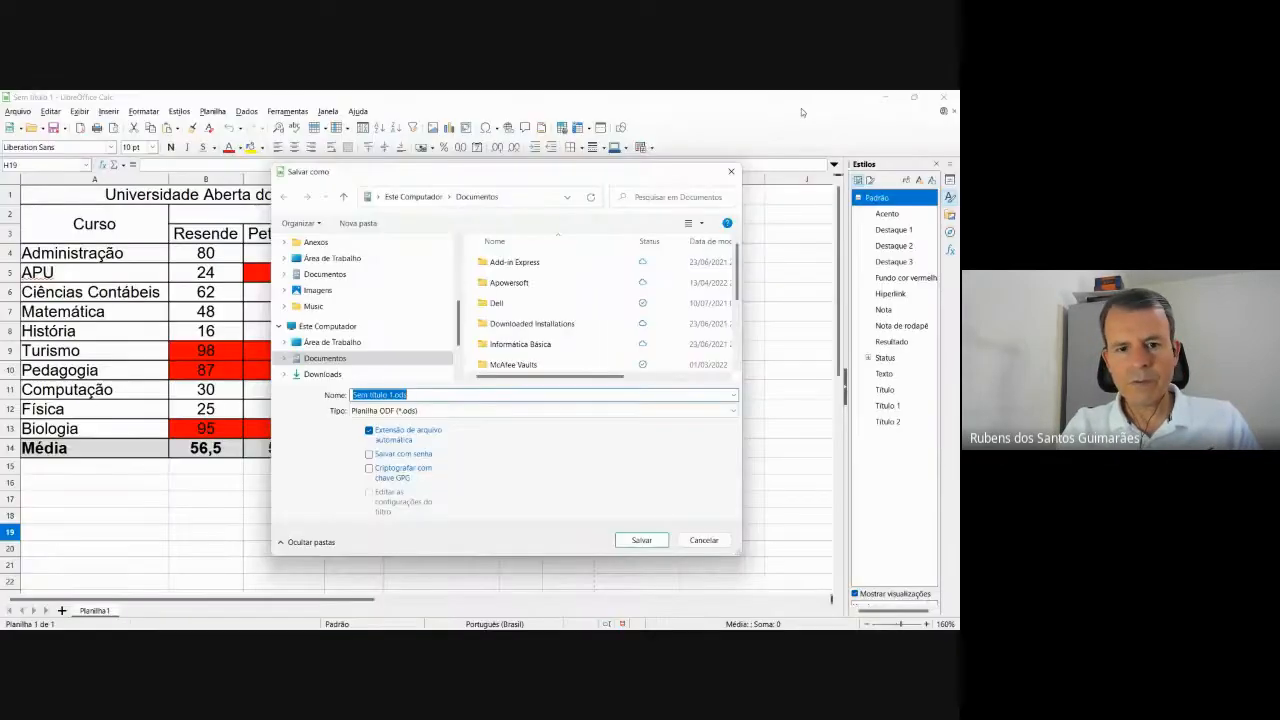
Paste the 05-Encontro path into Save As and save the sheet as AD2-Aluno-Matemática.ods.
{"action": "left_click", "coordinate": [522, 197]}
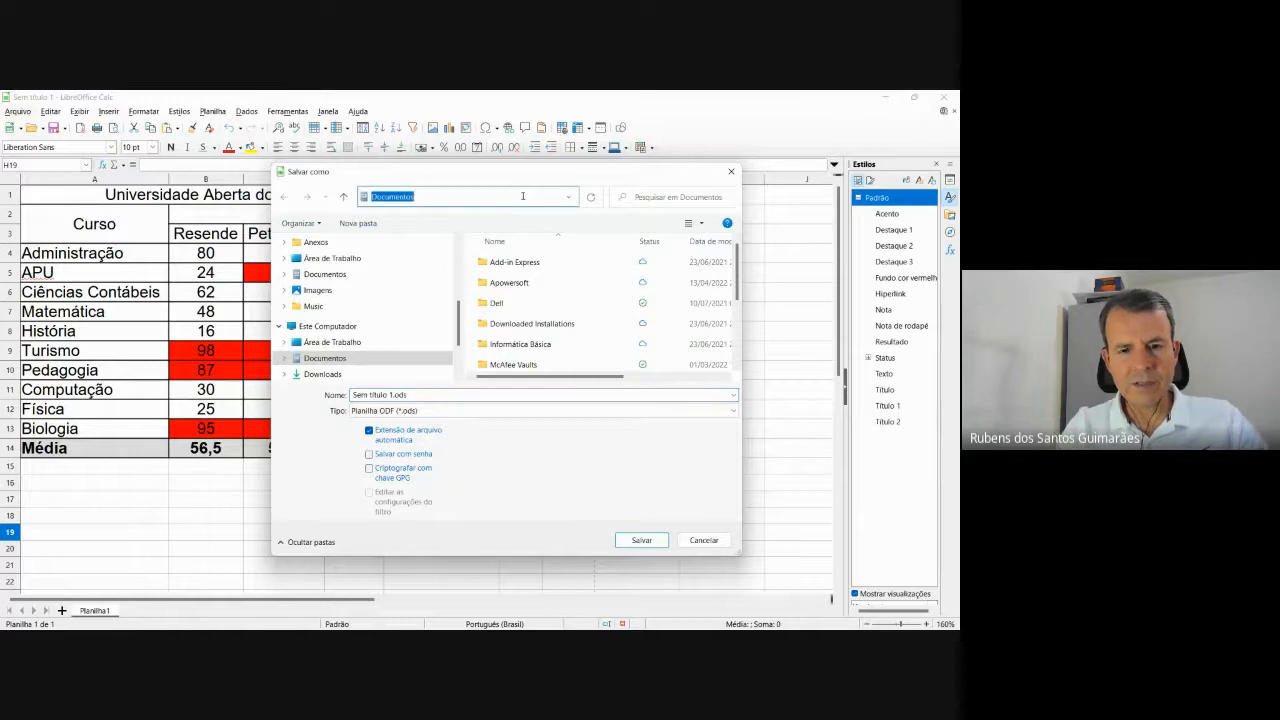
{"action": "type", "text": "C:\\CEDERJ\\Introdução à Informática\\2022\\01-Encontro"}
{"action": "key", "text": "Return"}
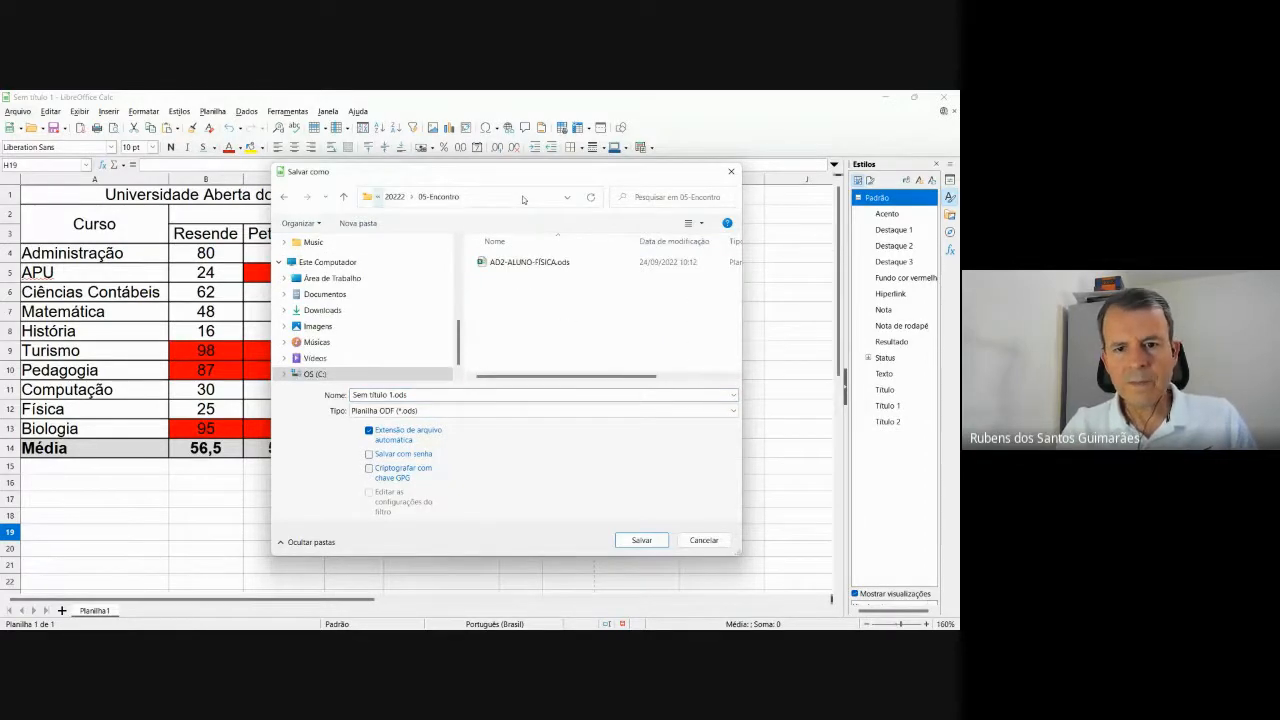
{"action": "left_click", "coordinate": [421, 396]}
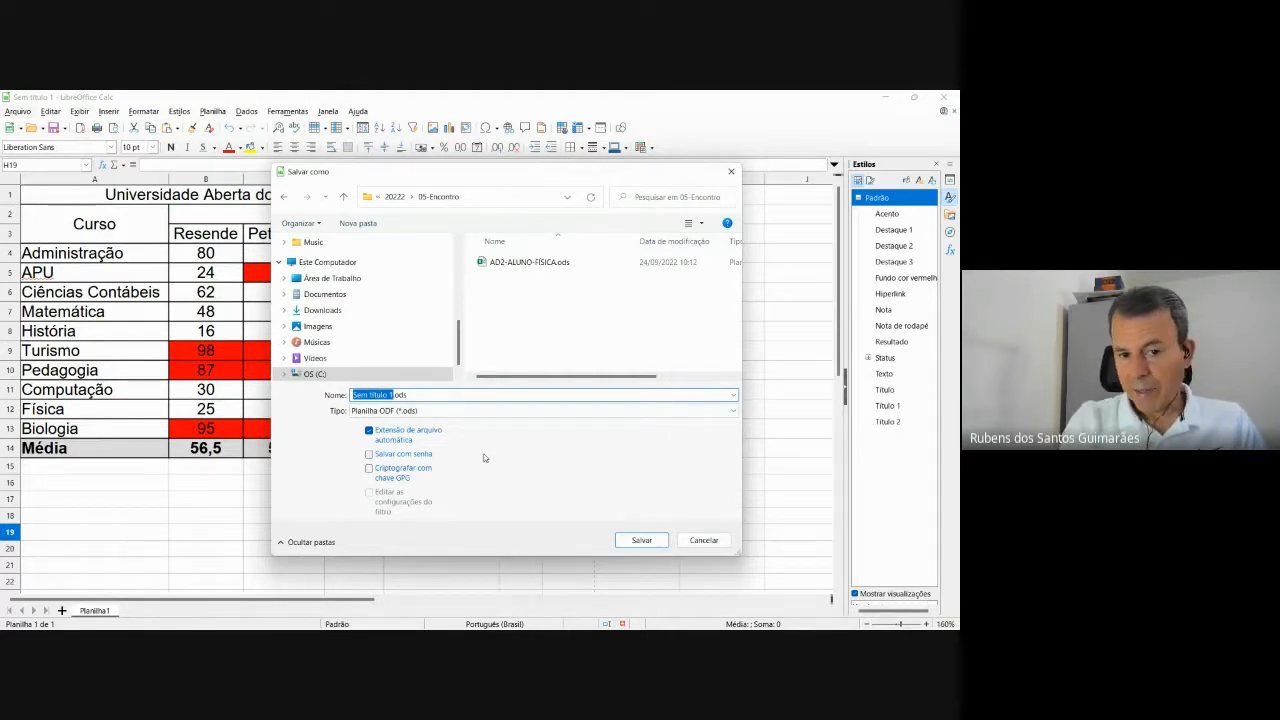
{"action": "type", "text": "AD2"}
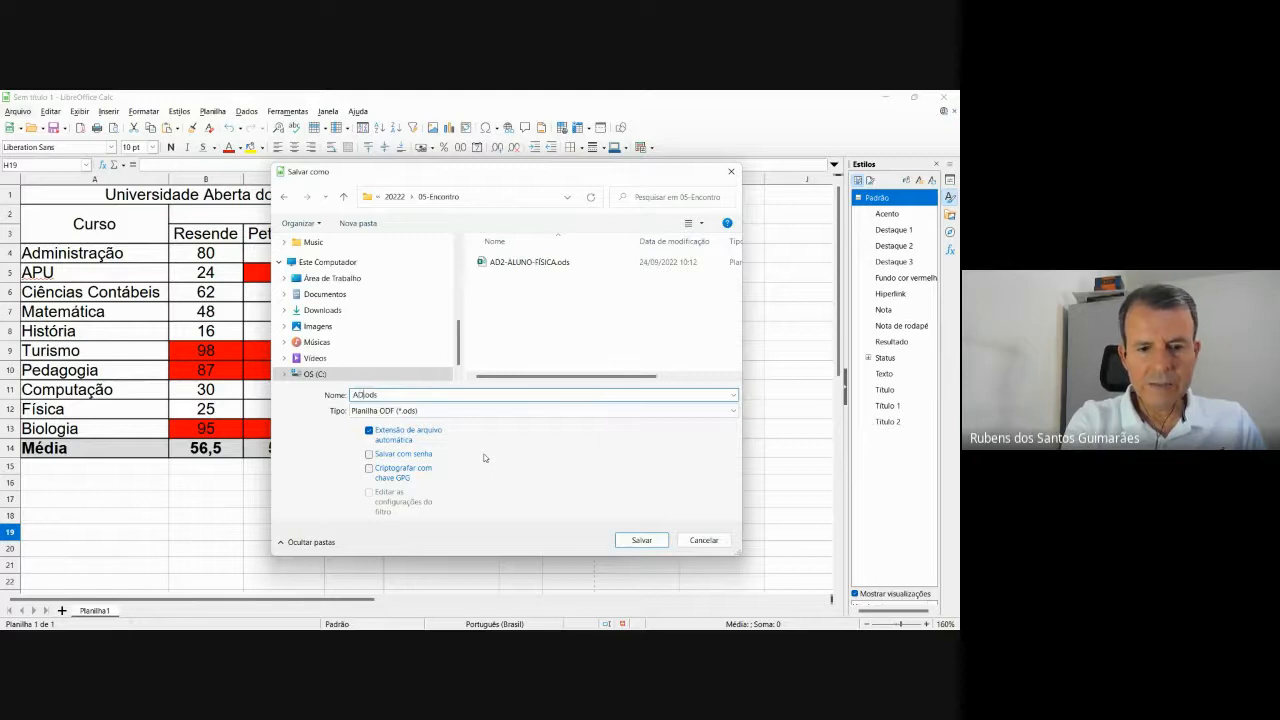
{"action": "type", "text": "-"}
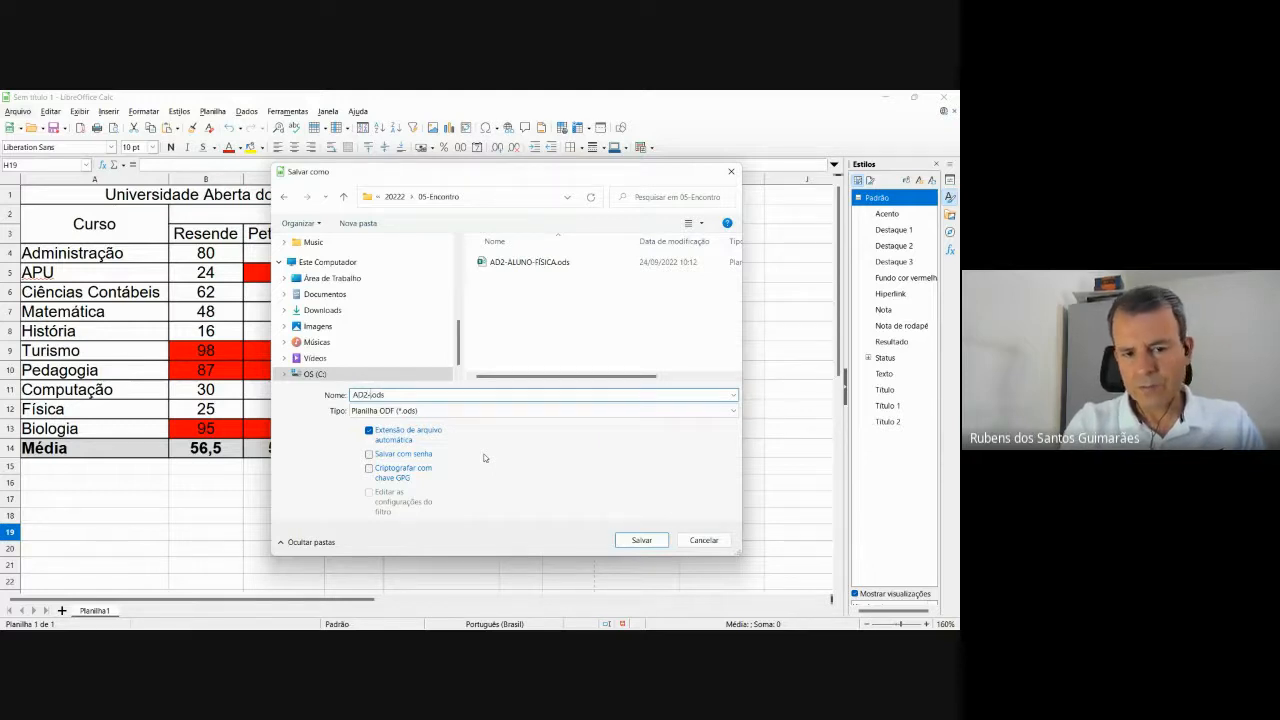
{"action": "type", "text": "ALuno"}
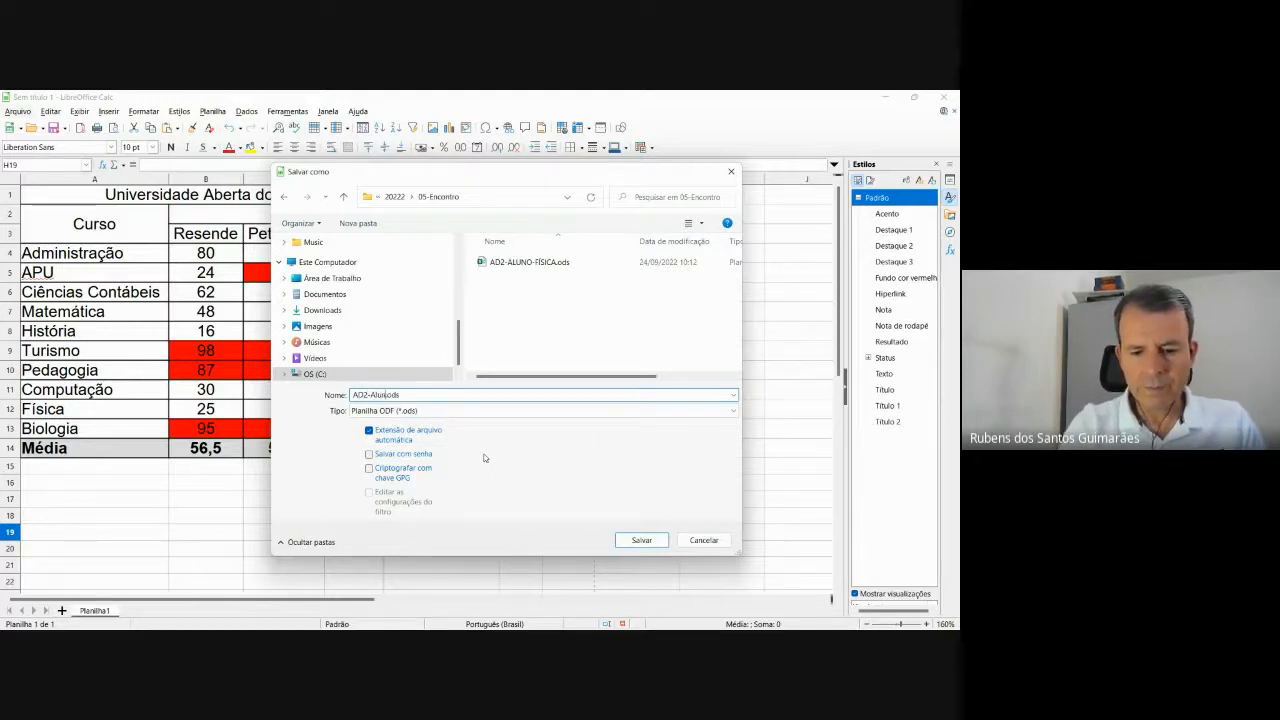
{"action": "type", "text": "-"}
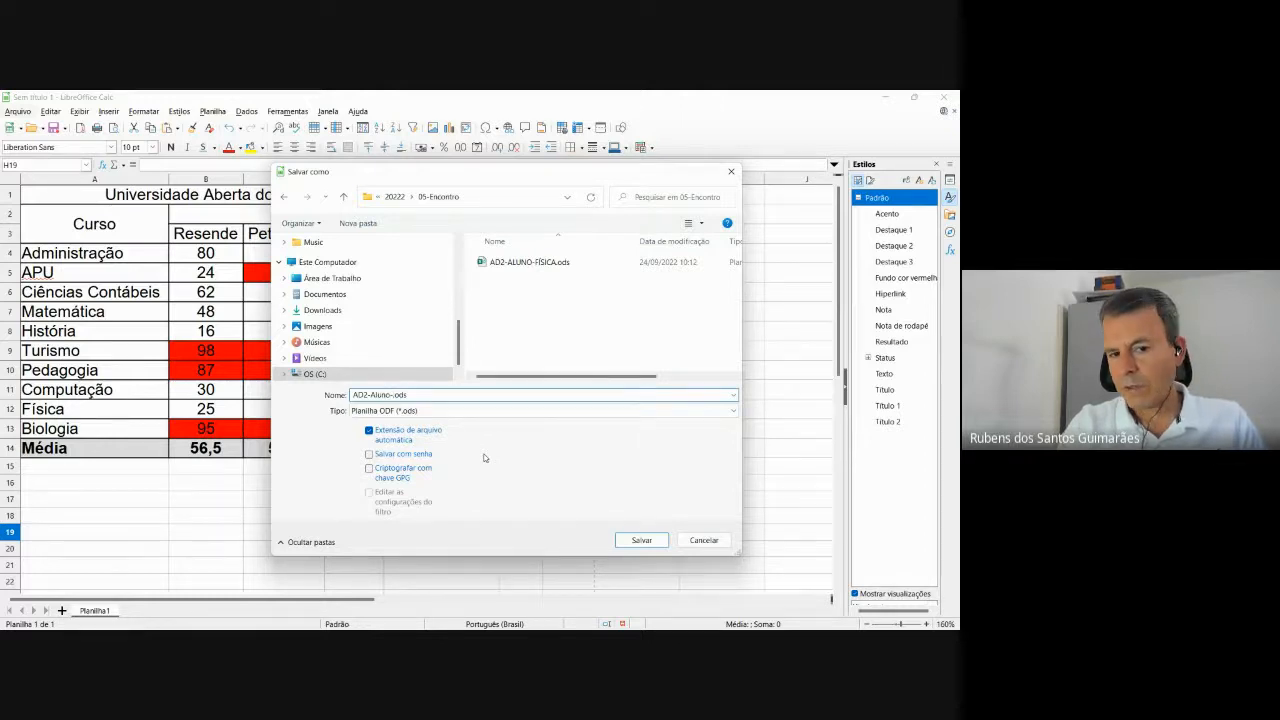
{"action": "type", "text": "Matemáti"}
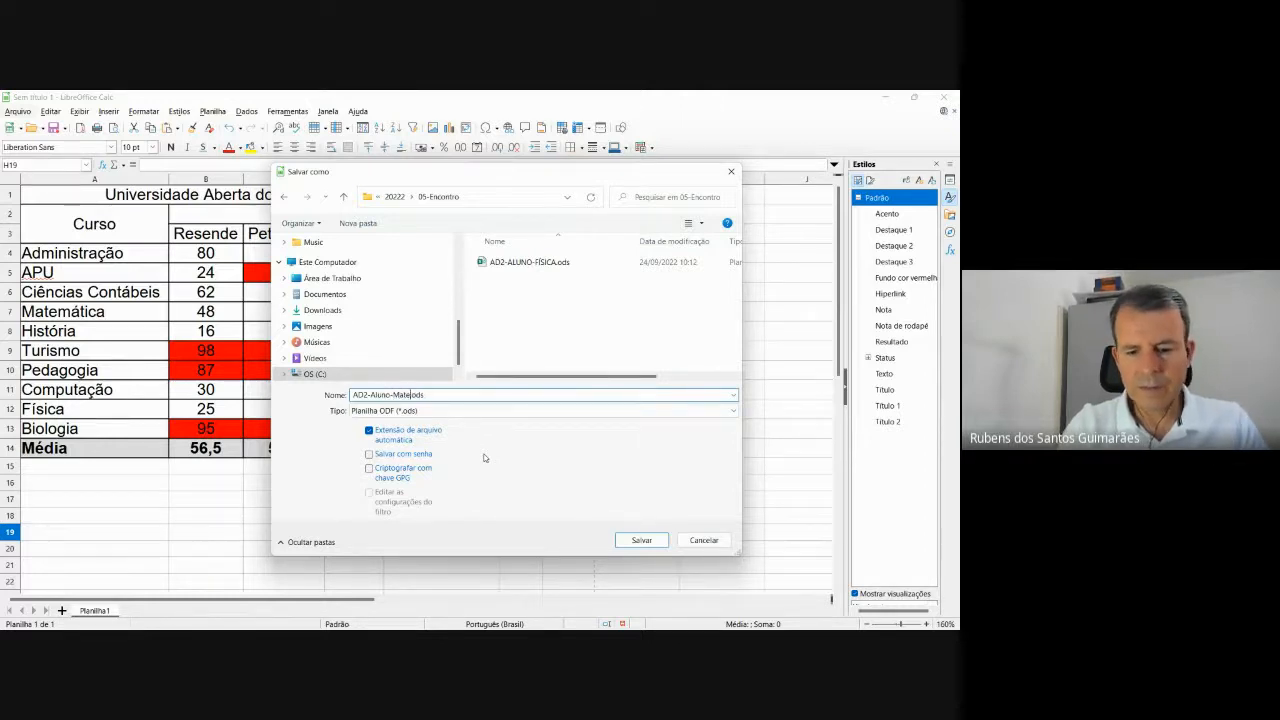
{"action": "type", "text": "ca"}
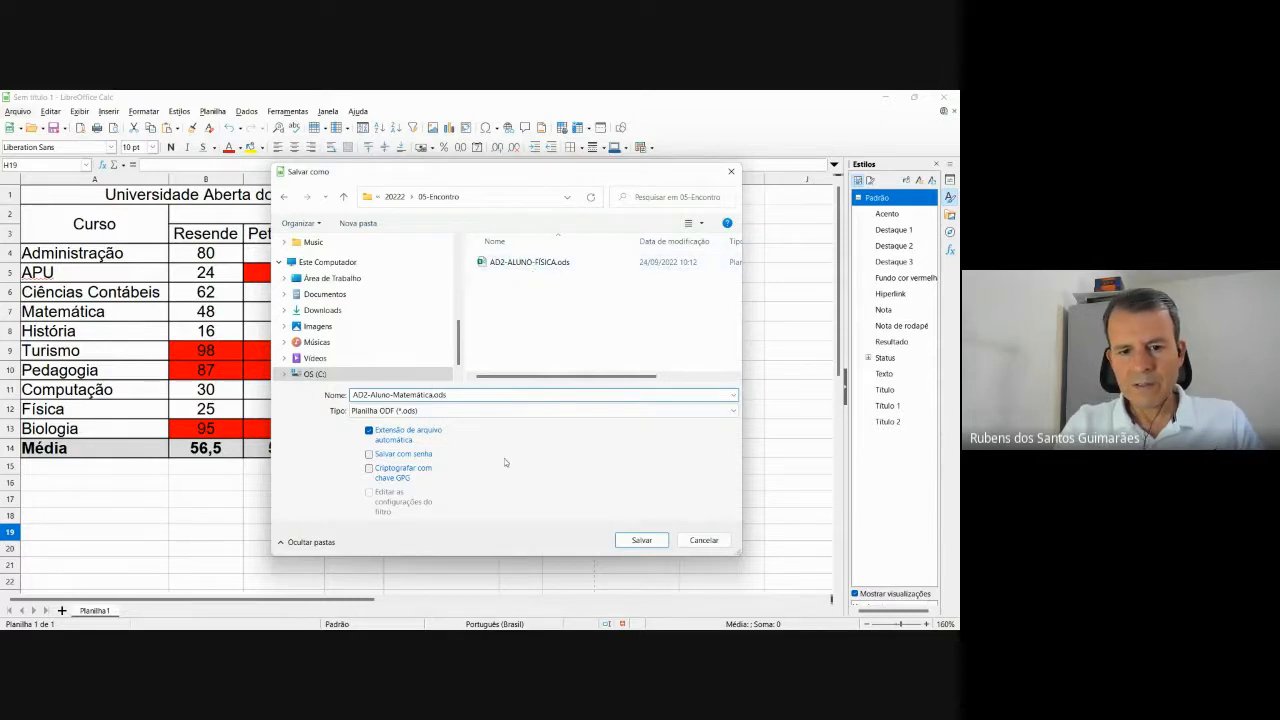
{"action": "left_click", "coordinate": [656, 545]}
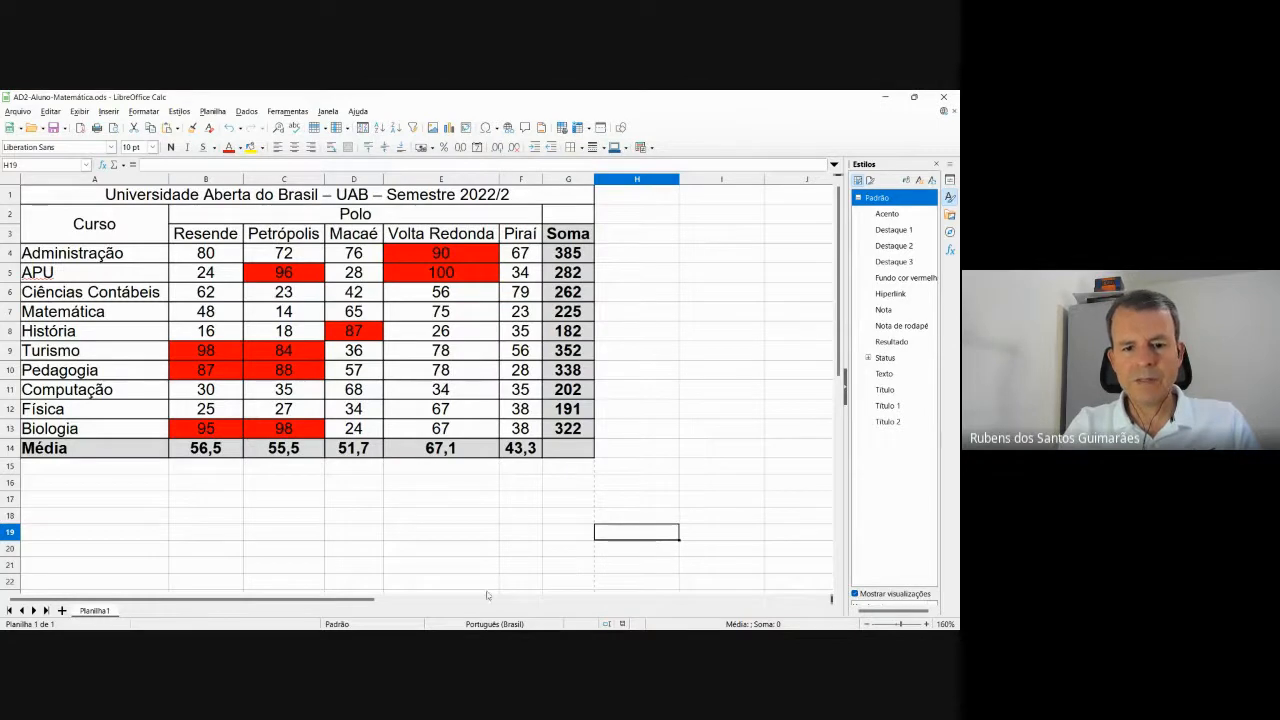
Confirm AD2-Aluno-Matemática.ods in 05-Encontro, view and close the AD2-ALUNO-FÍSICA PDF, minimize Explorer.
{"action": "mouse_move", "coordinate": [452, 618]}
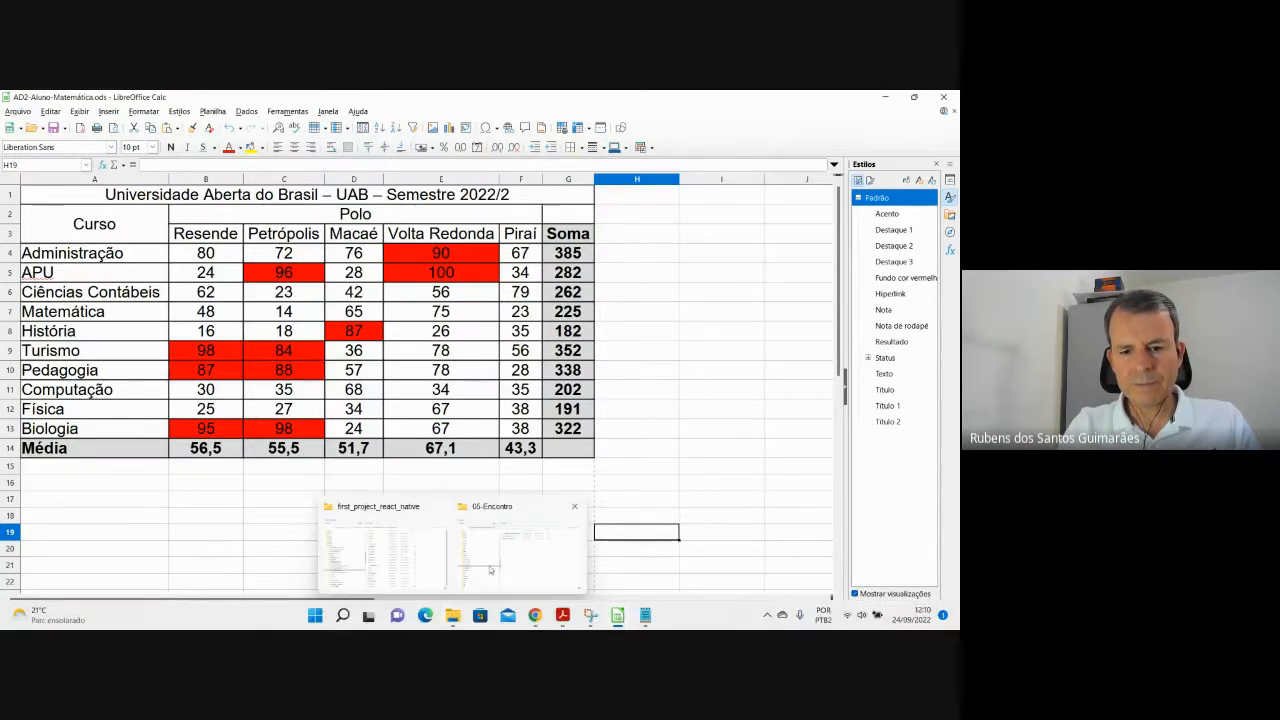
{"action": "left_click", "coordinate": [490, 570]}
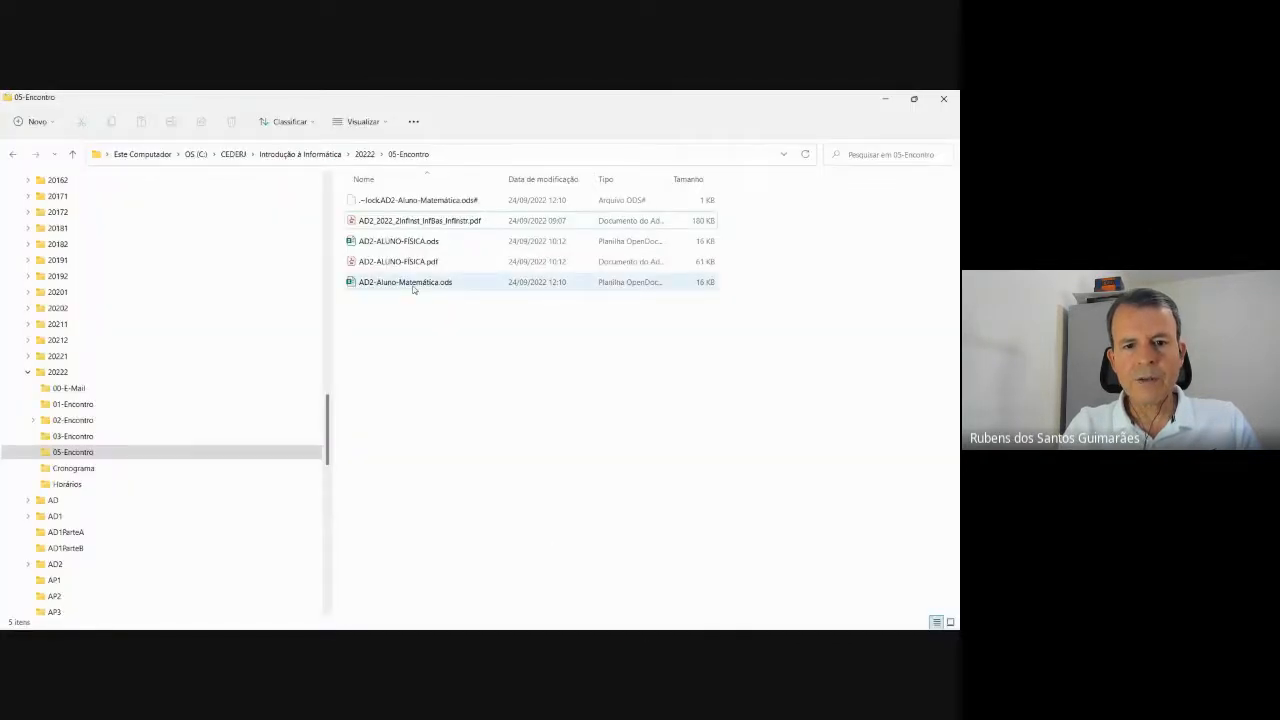
{"action": "left_click", "coordinate": [410, 284]}
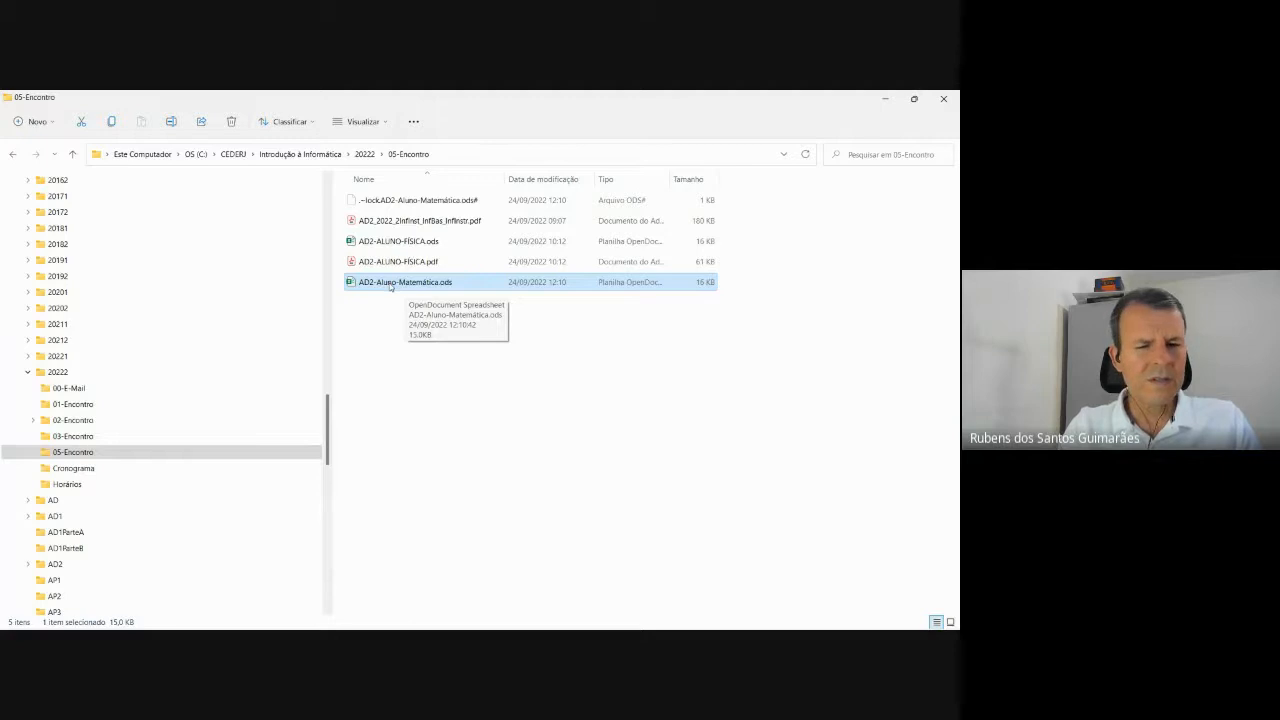
{"action": "mouse_move", "coordinate": [563, 617]}
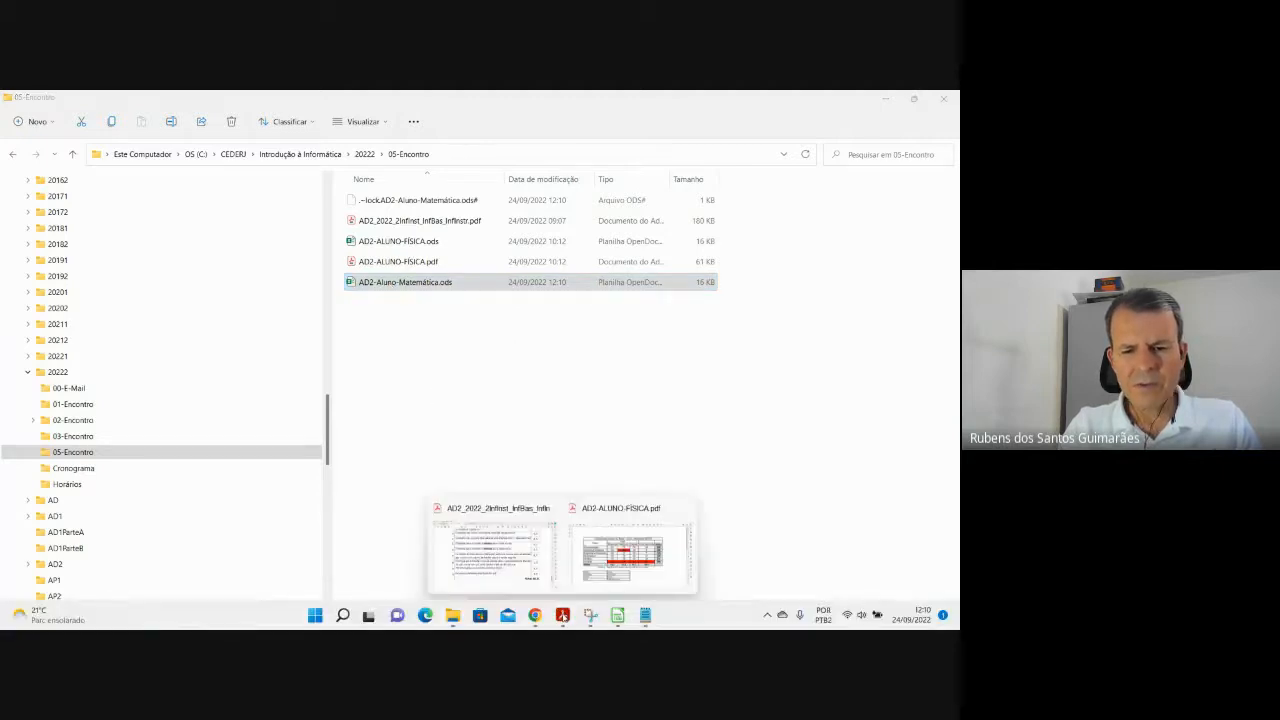
{"action": "mouse_move", "coordinate": [520, 557]}
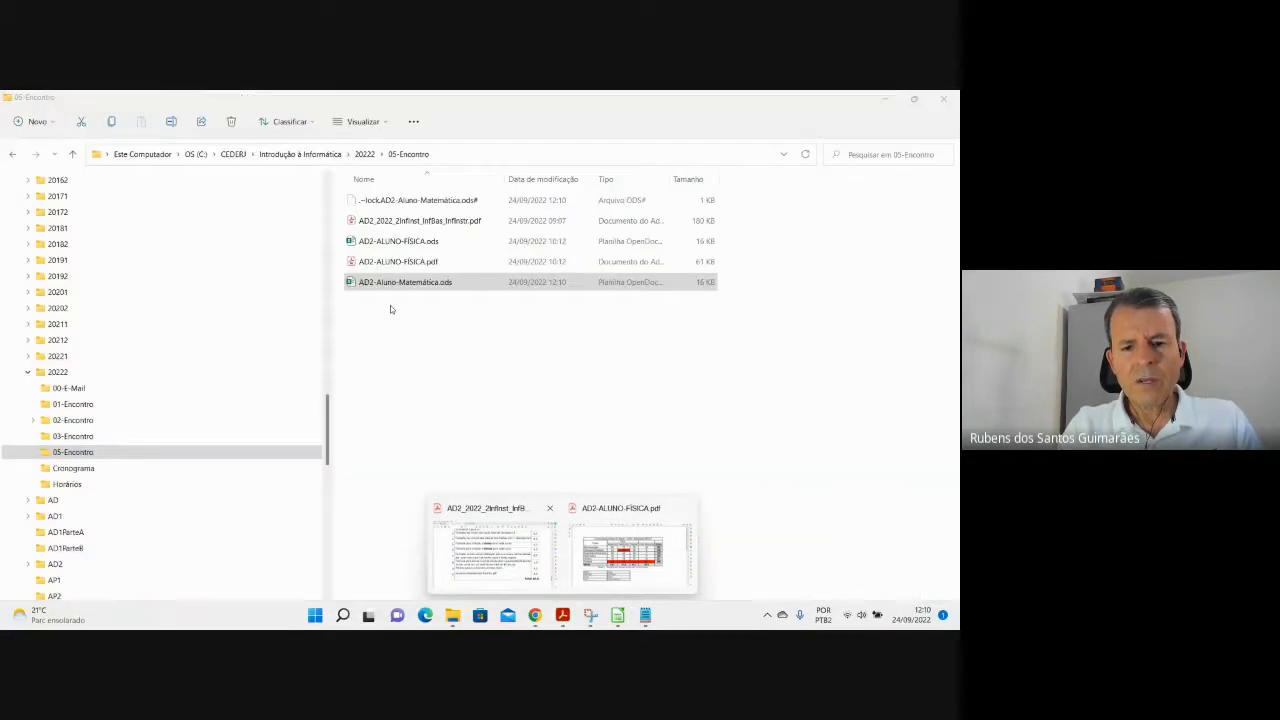
{"action": "left_click", "coordinate": [615, 552]}
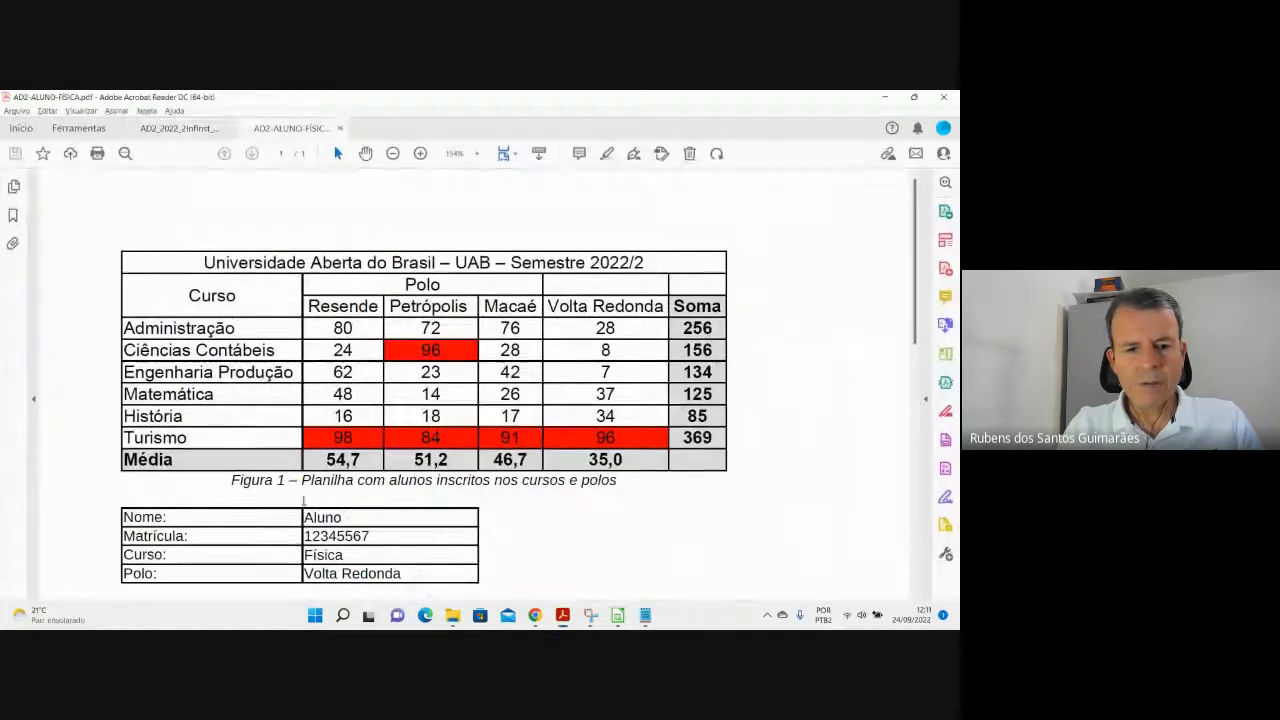
{"action": "left_click", "coordinate": [944, 97]}
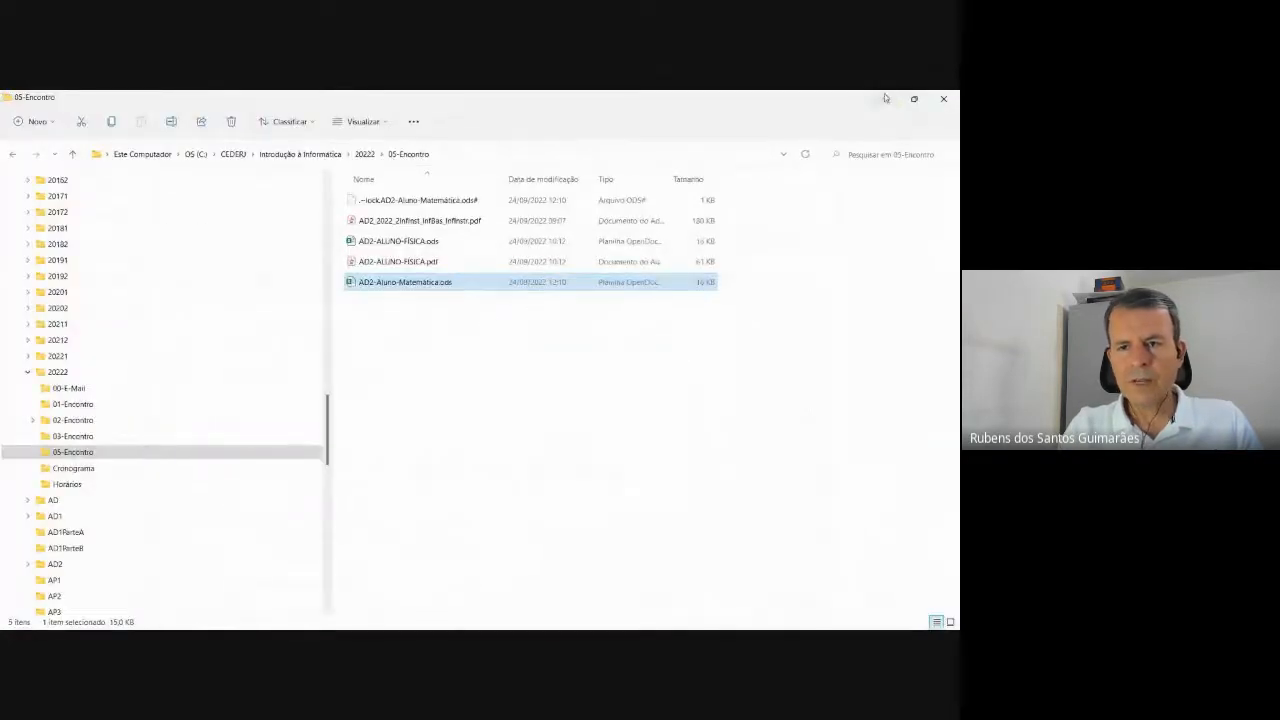
{"action": "left_click", "coordinate": [885, 99]}
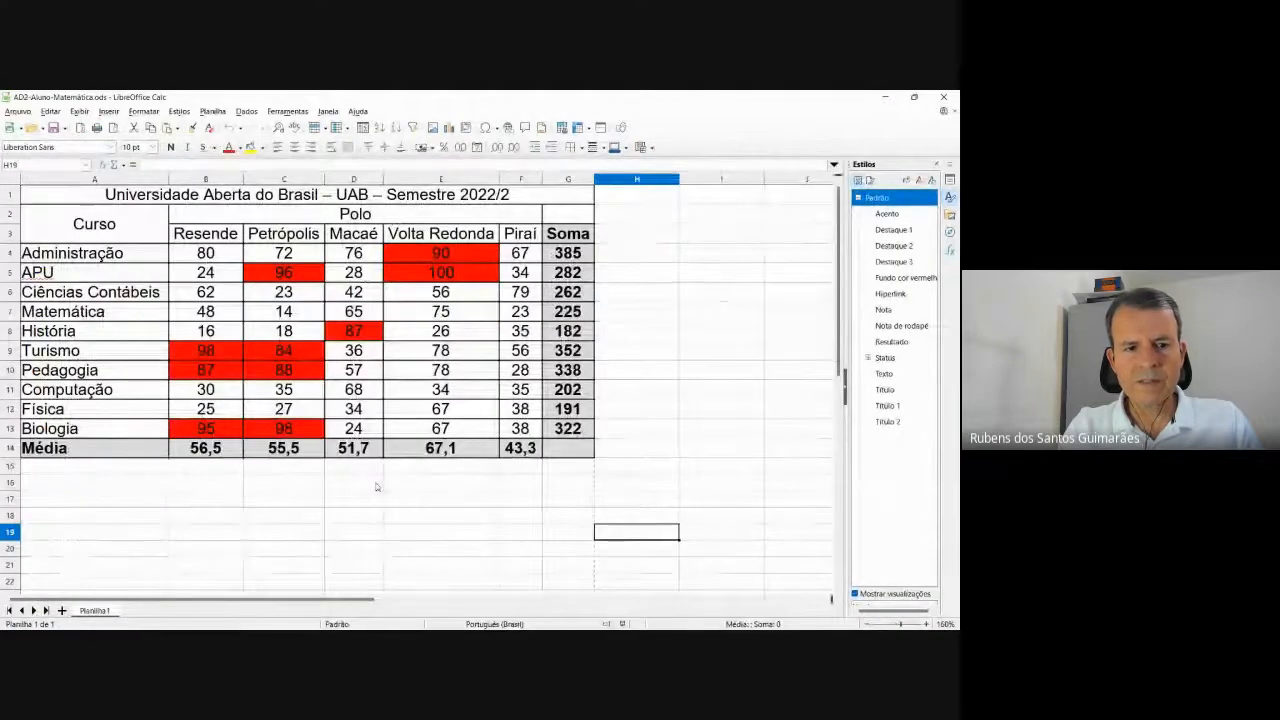
Enter Nome: Aluno in row 17 and Matrícula: with the registration number in row 18.
{"action": "left_click", "coordinate": [93, 499]}
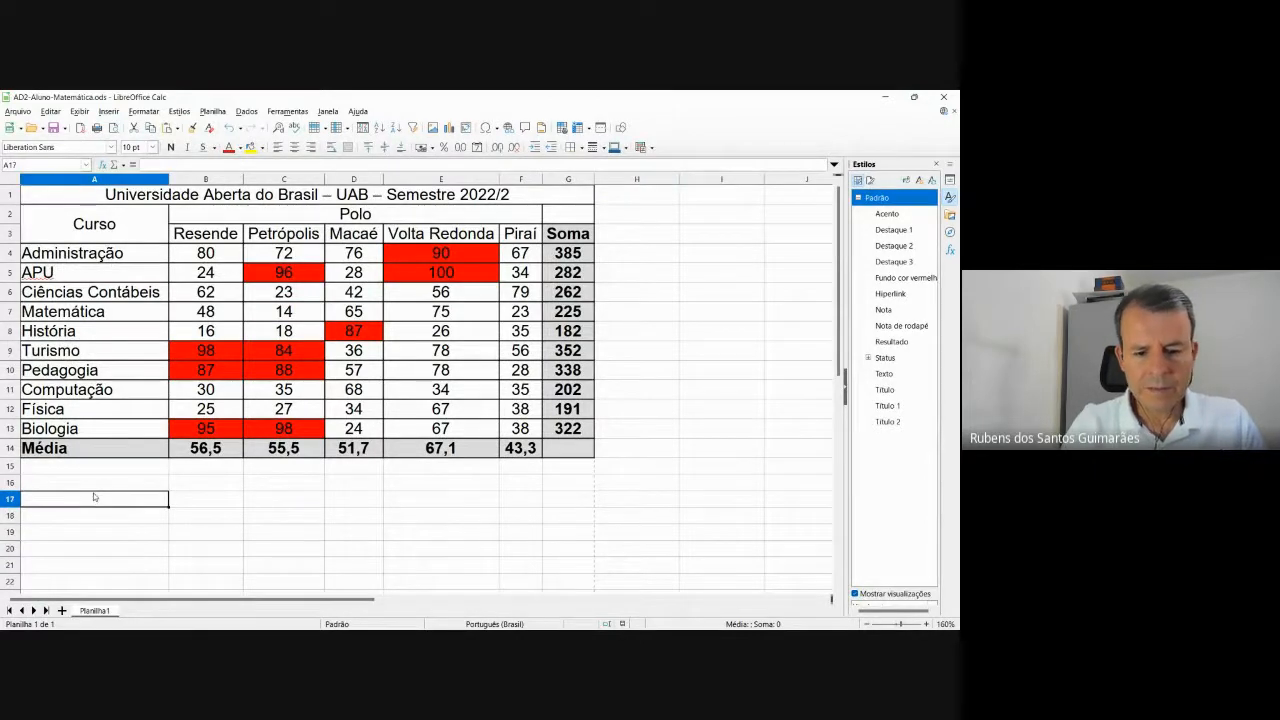
{"action": "type", "text": "M"}
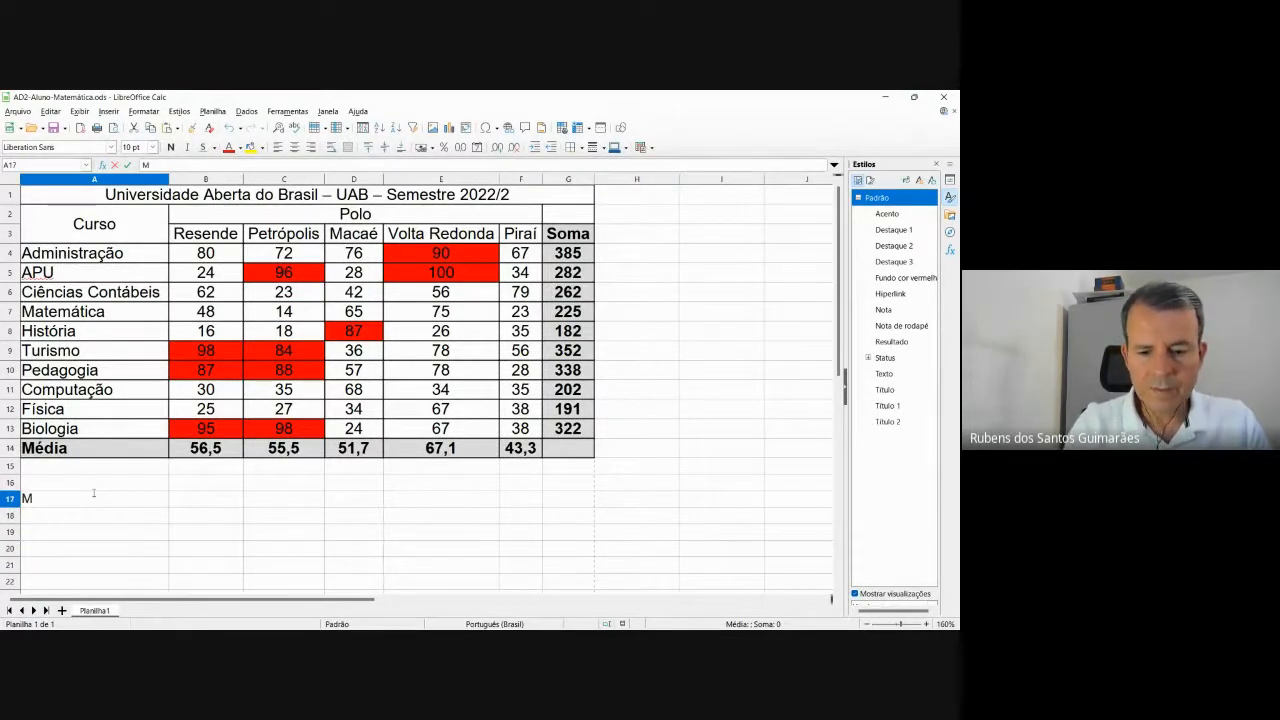
{"action": "key", "text": "BackSpace"}
{"action": "type", "text": "Nome"}
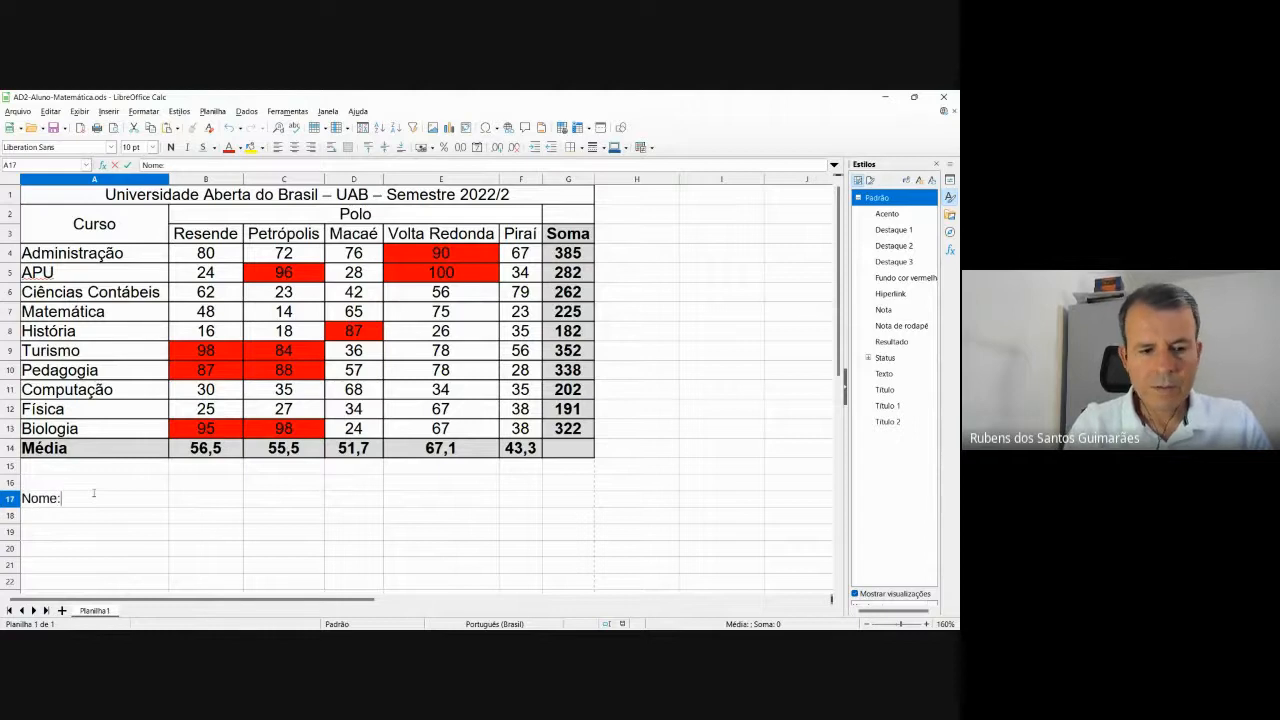
{"action": "type", "text": ":"}
{"action": "key", "text": "Tab"}
{"action": "type", "text": "A"}
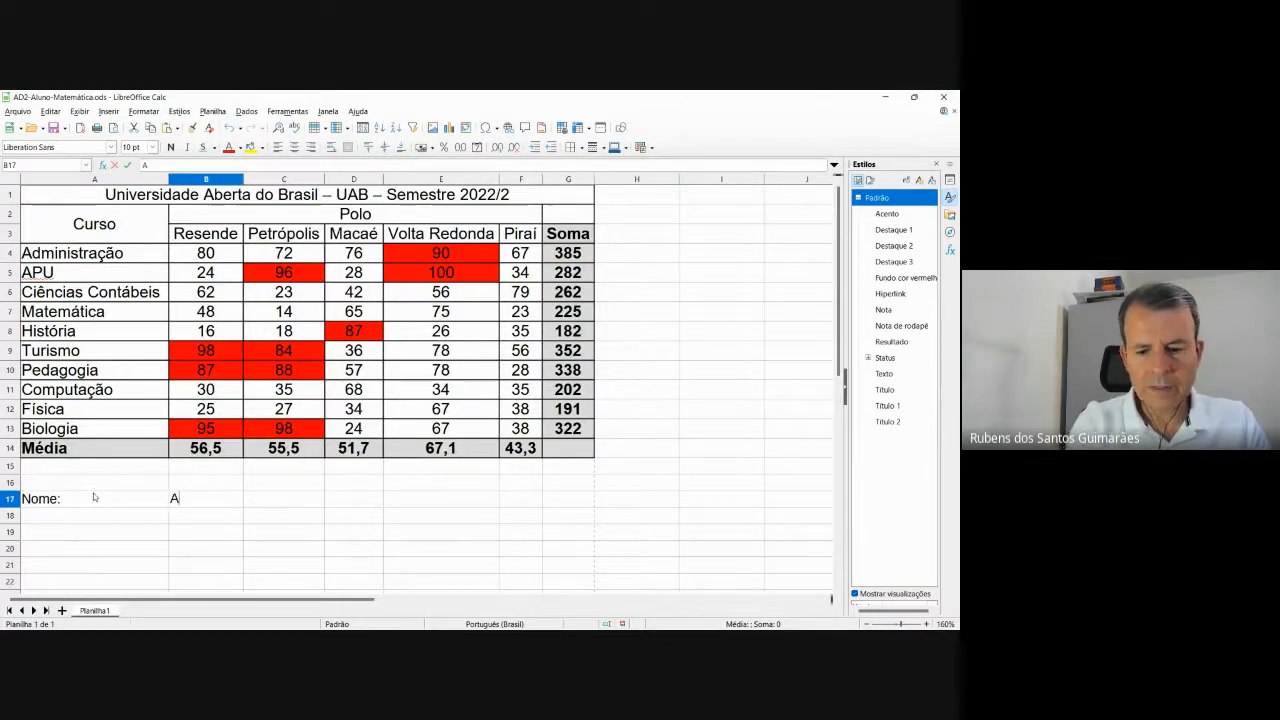
{"action": "type", "text": "luno"}
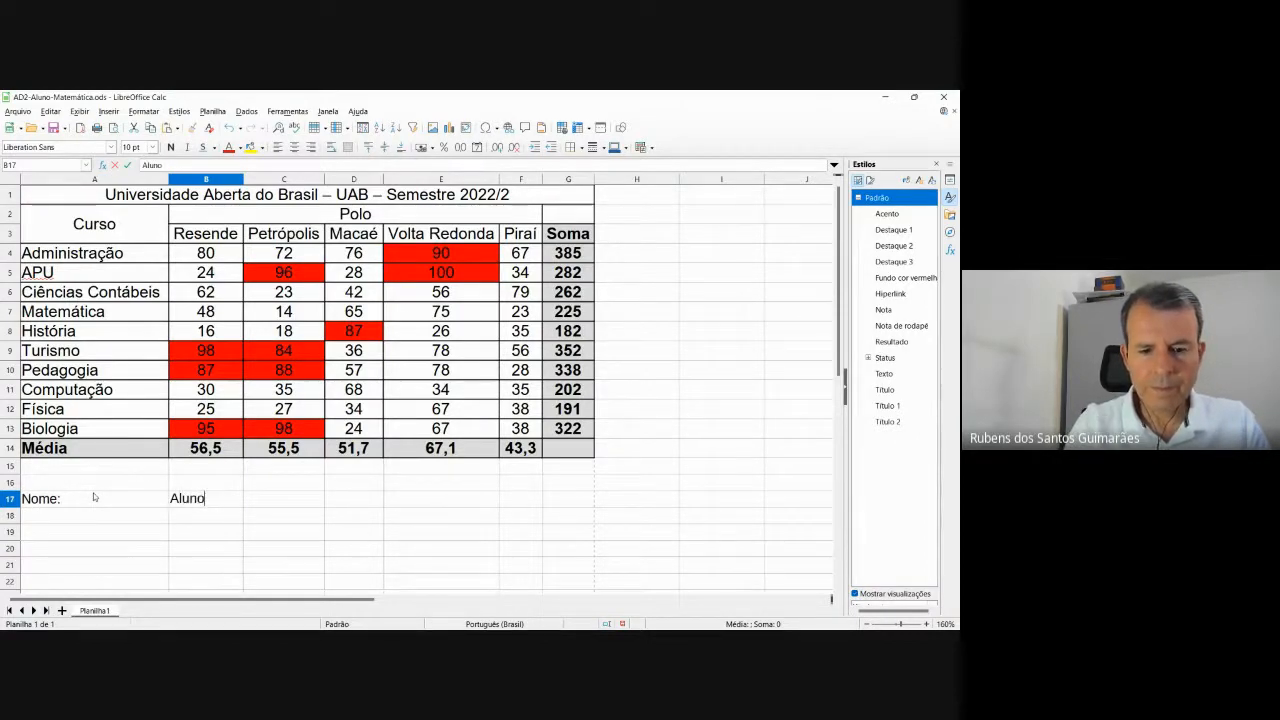
{"action": "key", "text": "Return"}
{"action": "type", "text": "Ma"}
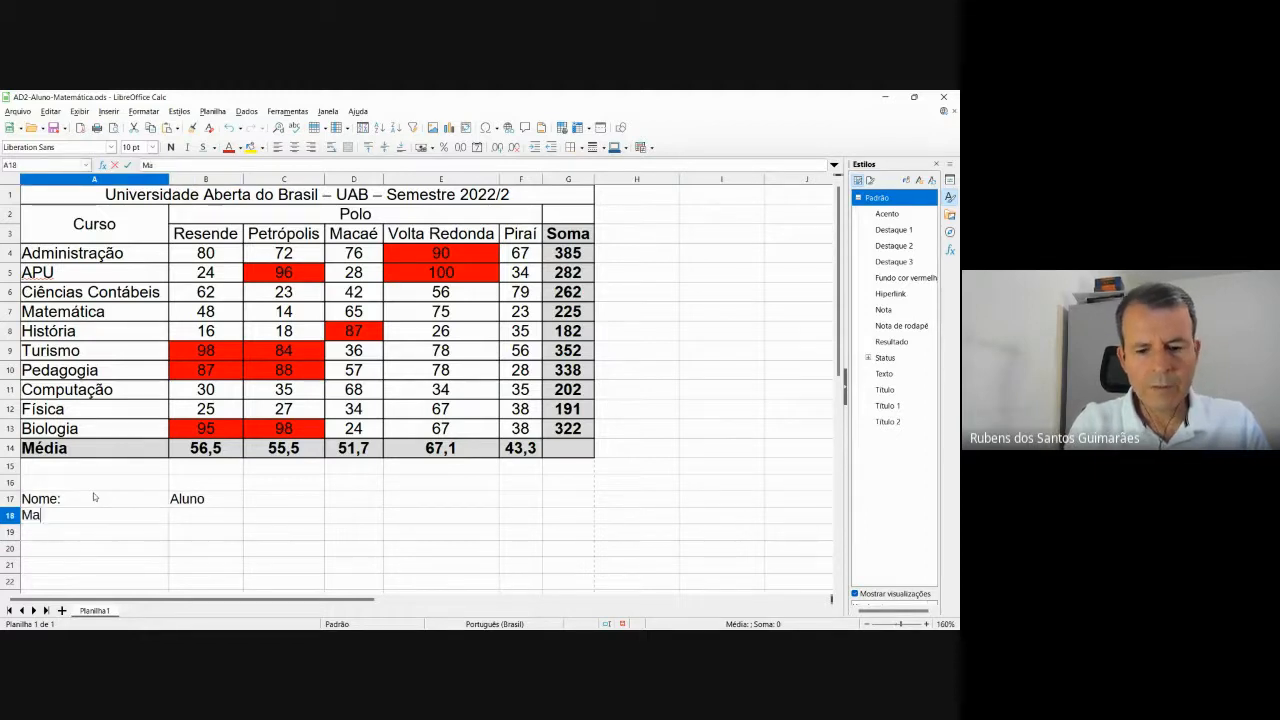
{"action": "type", "text": "trícula"}
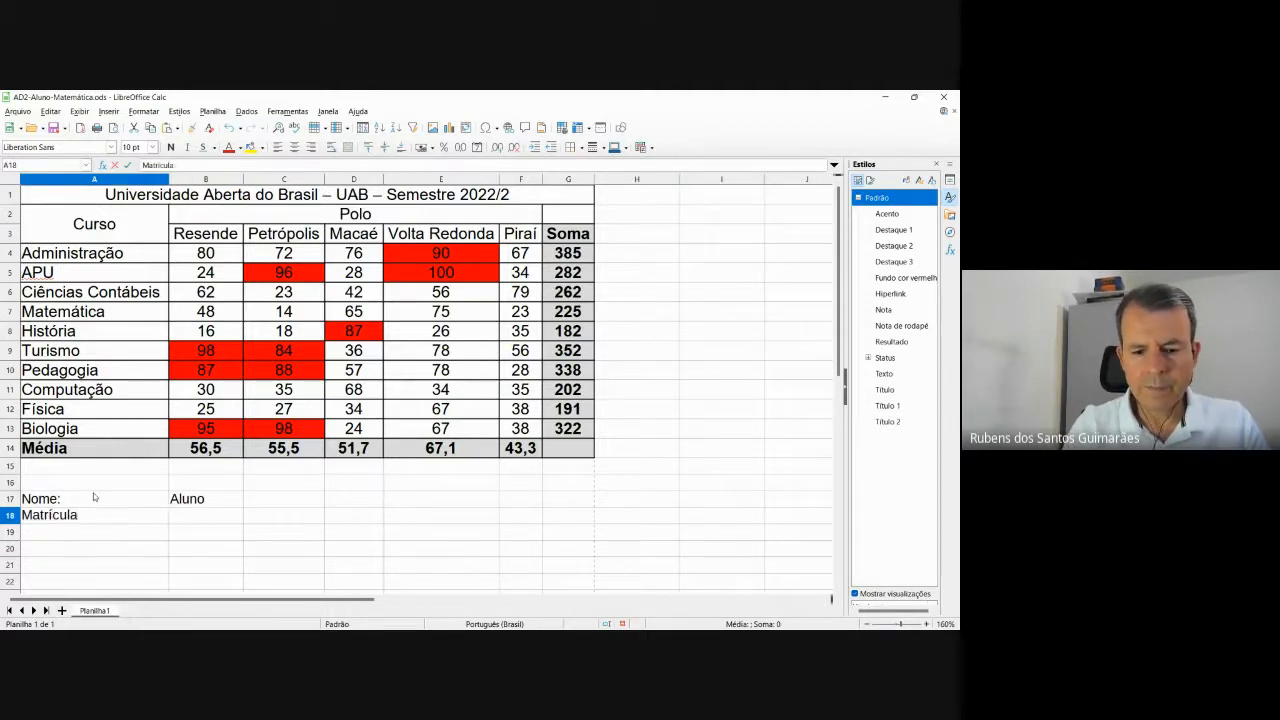
{"action": "type", "text": ":"}
{"action": "key", "text": "Tab"}
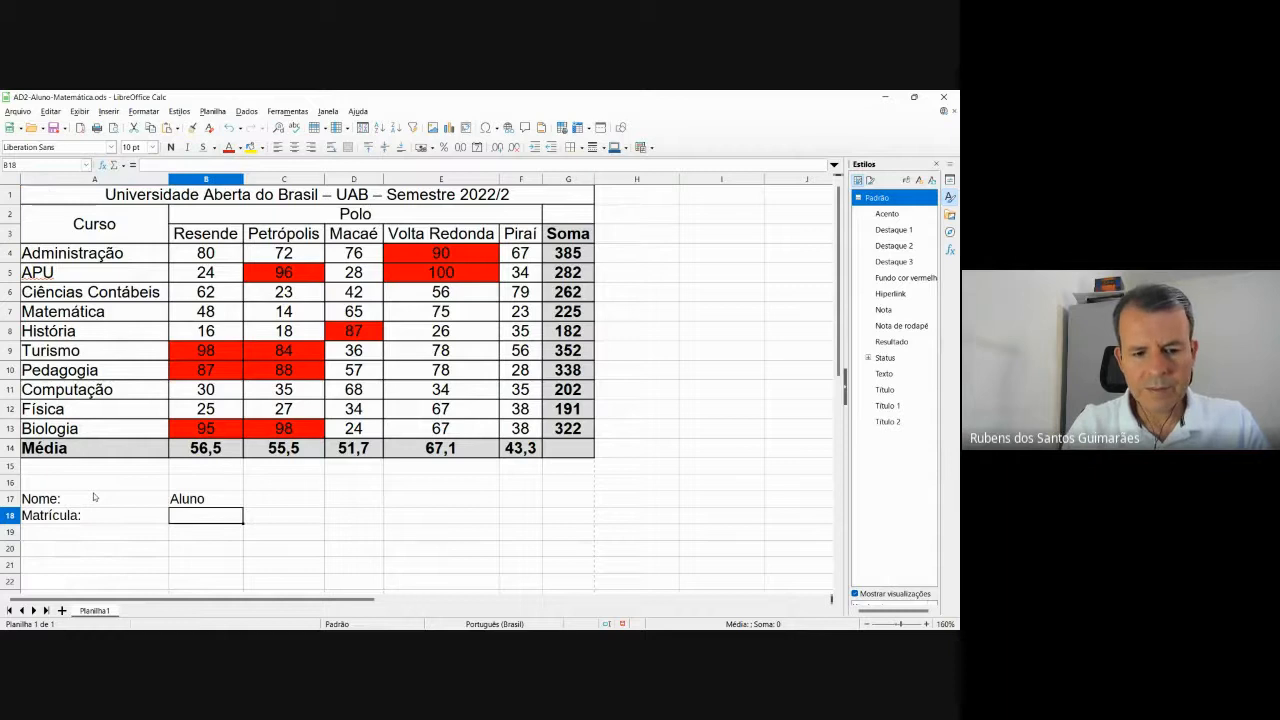
{"action": "type", "text": "2022"}
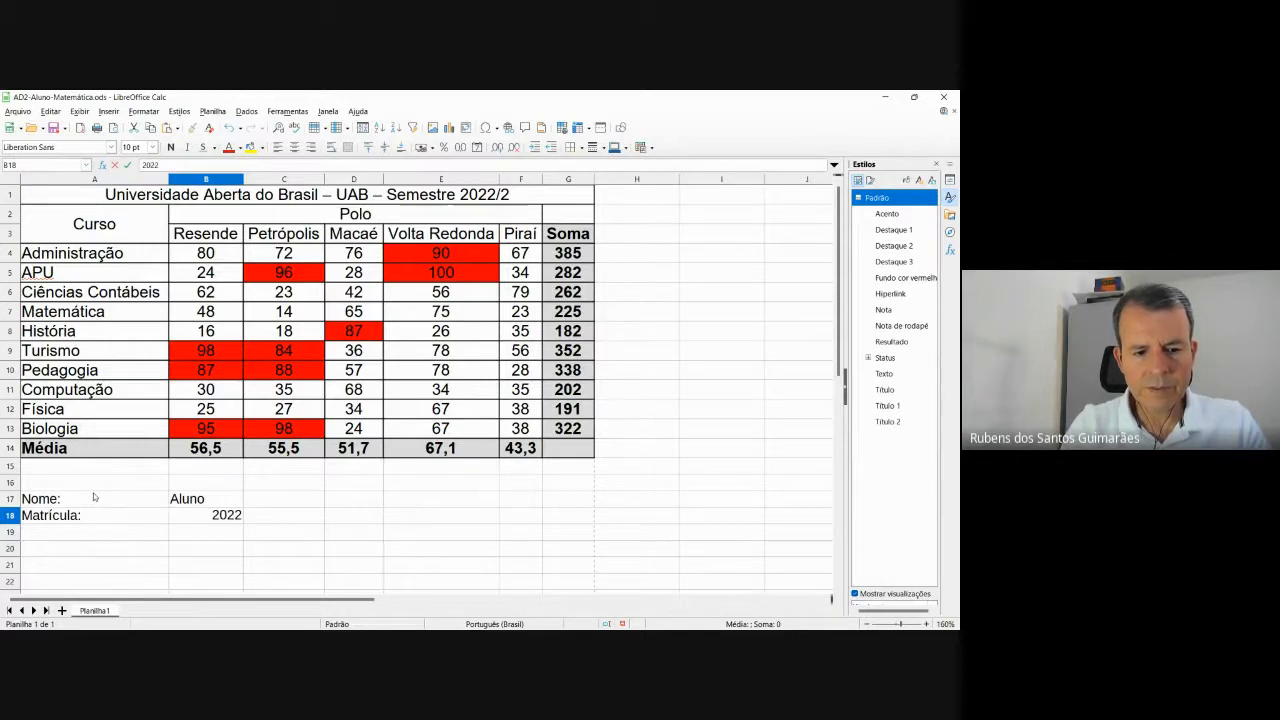
{"action": "type", "text": "12345"}
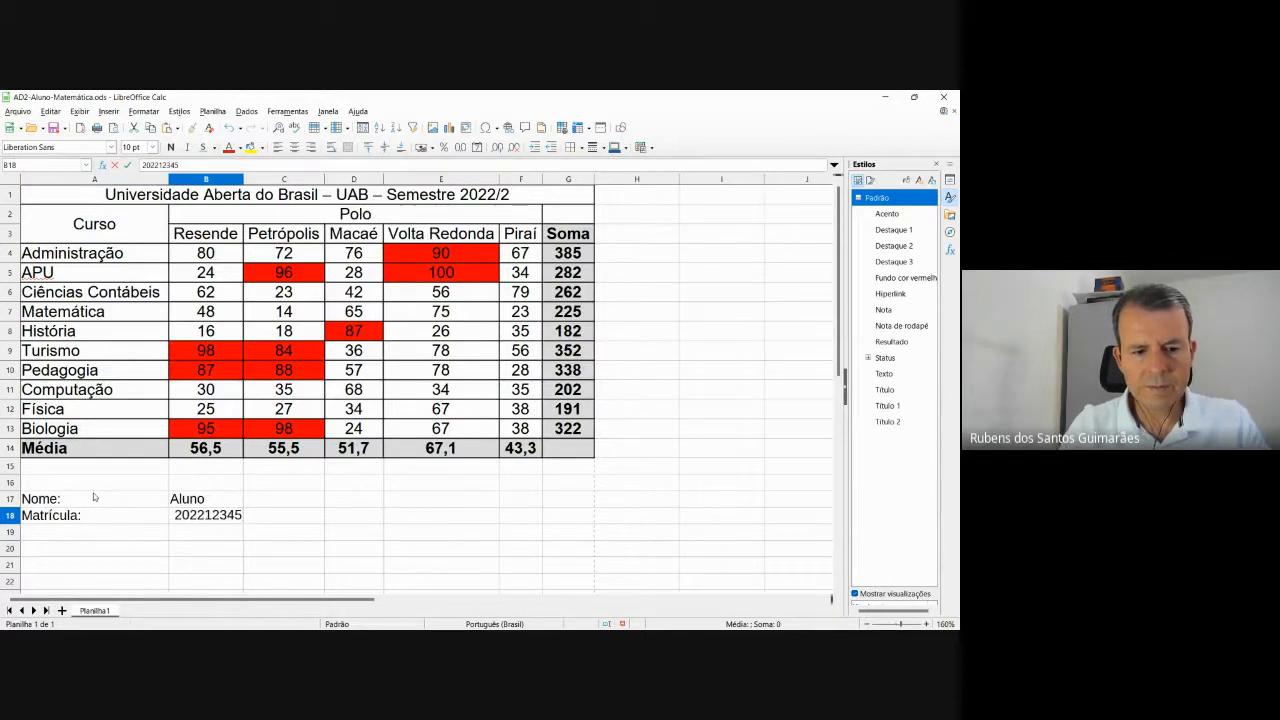
{"action": "key", "text": "Return"}
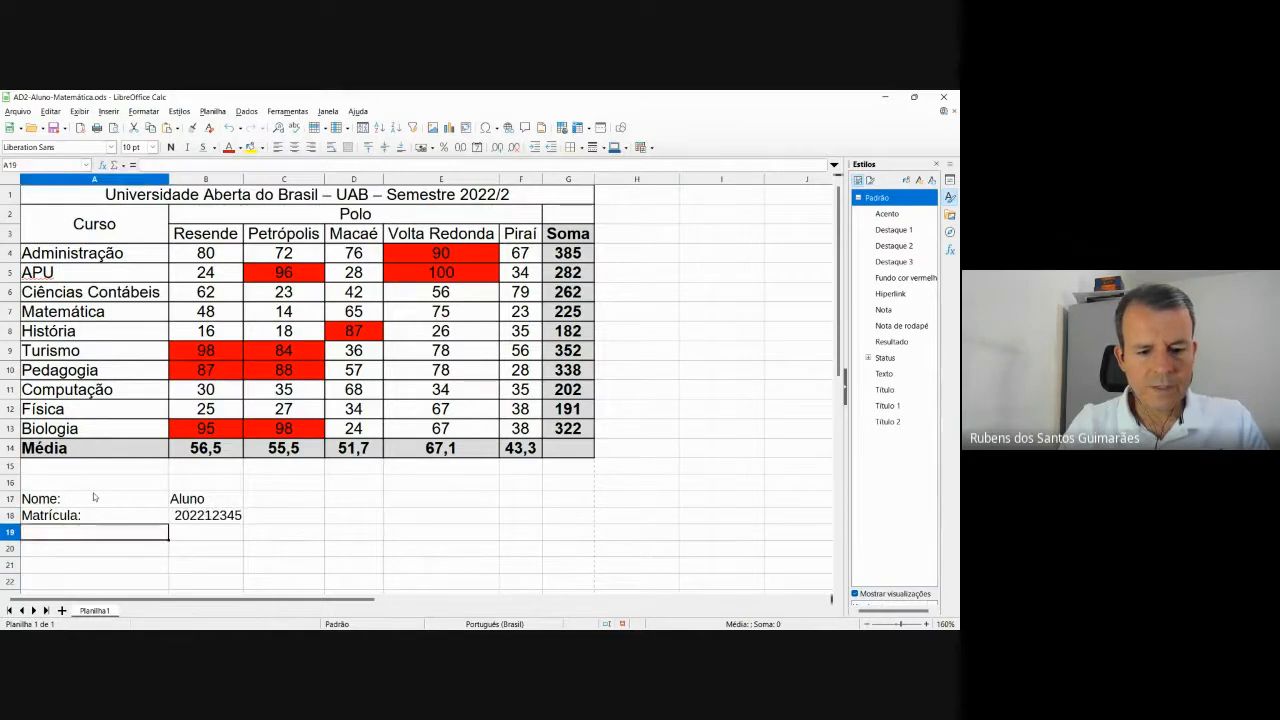
Add Curso: Matemática in row 19 and Polo: Volta redonda in row 20.
{"action": "type", "text": "Curs"}
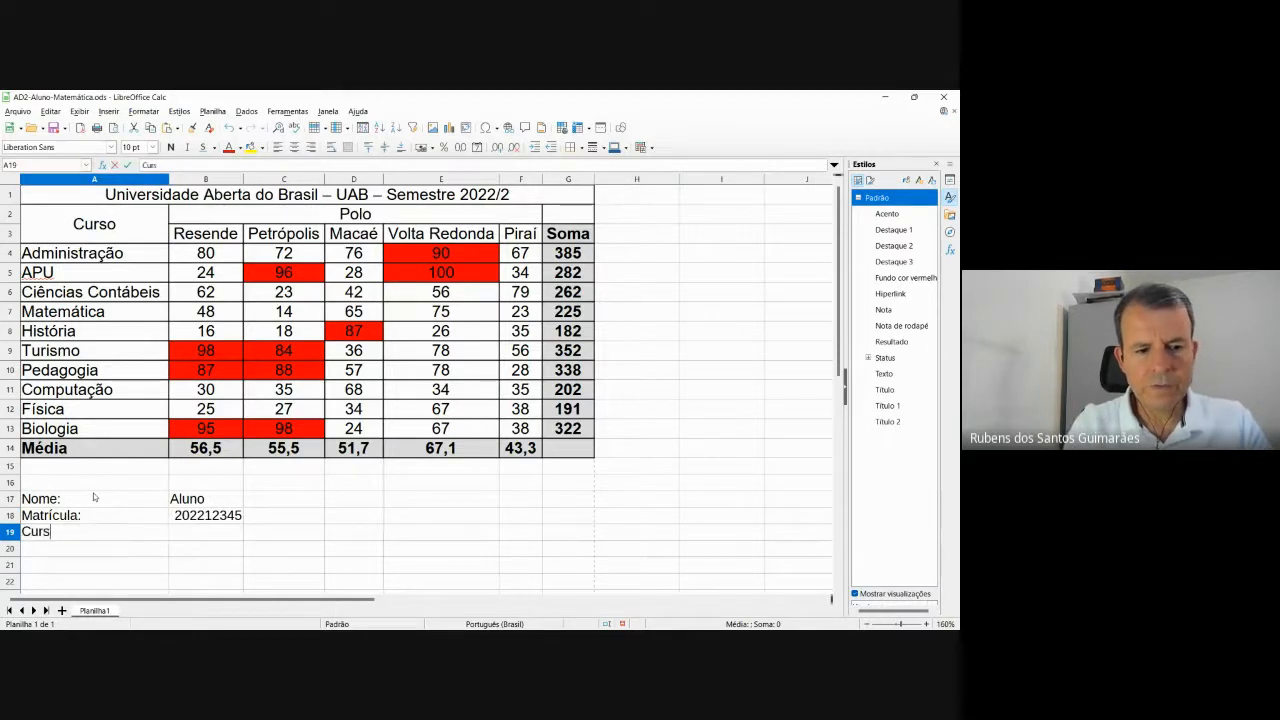
{"action": "type", "text": "o:"}
{"action": "key", "text": "Tab"}
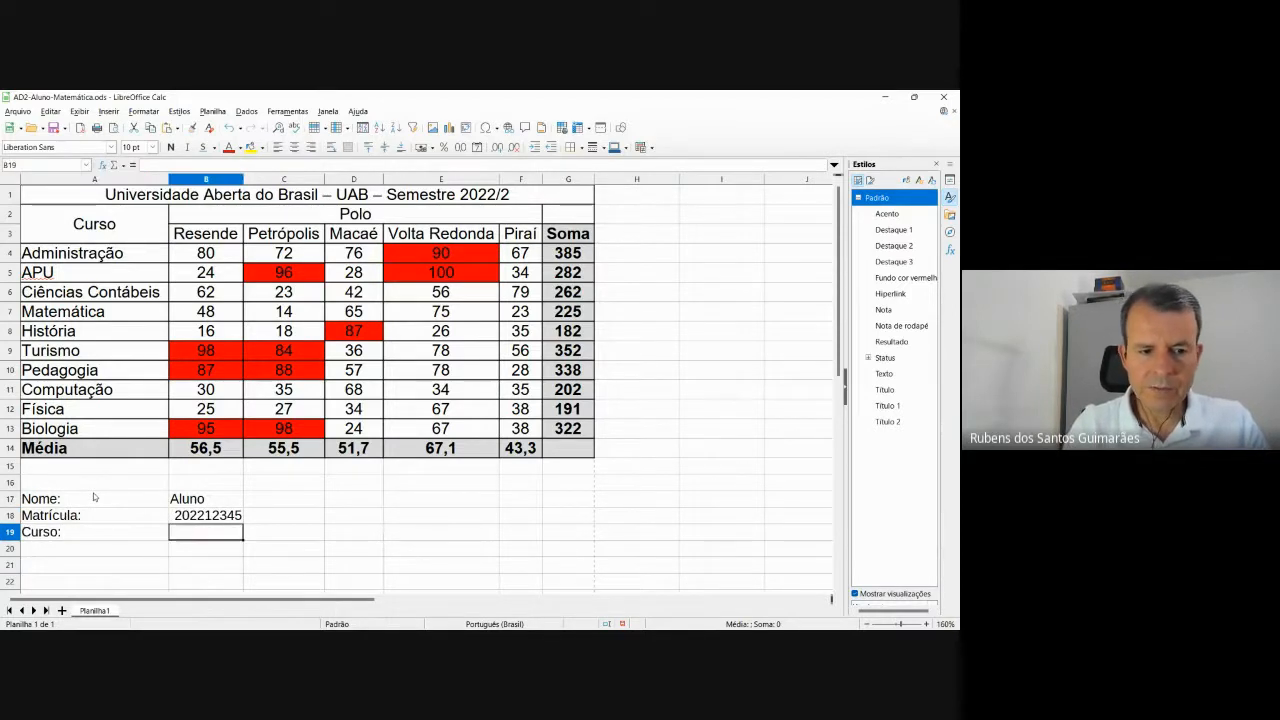
{"action": "type", "text": "Matem"}
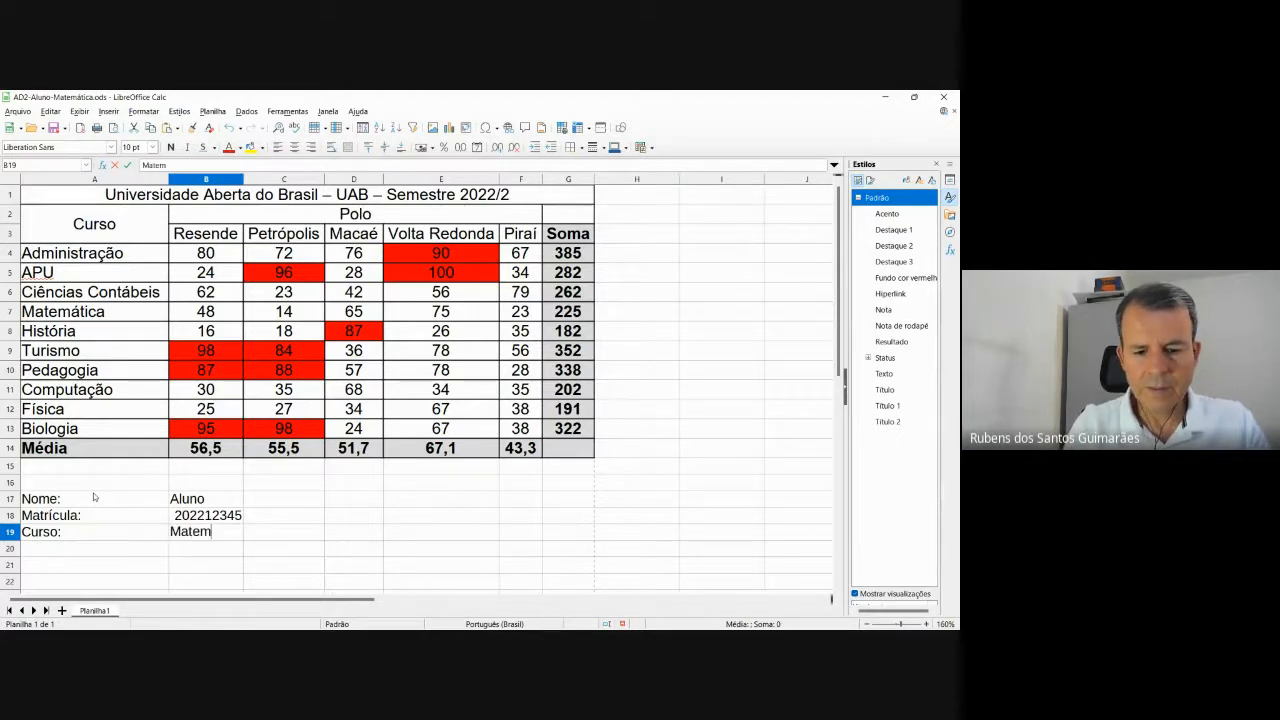
{"action": "type", "text": "ática"}
{"action": "key", "text": "Return"}
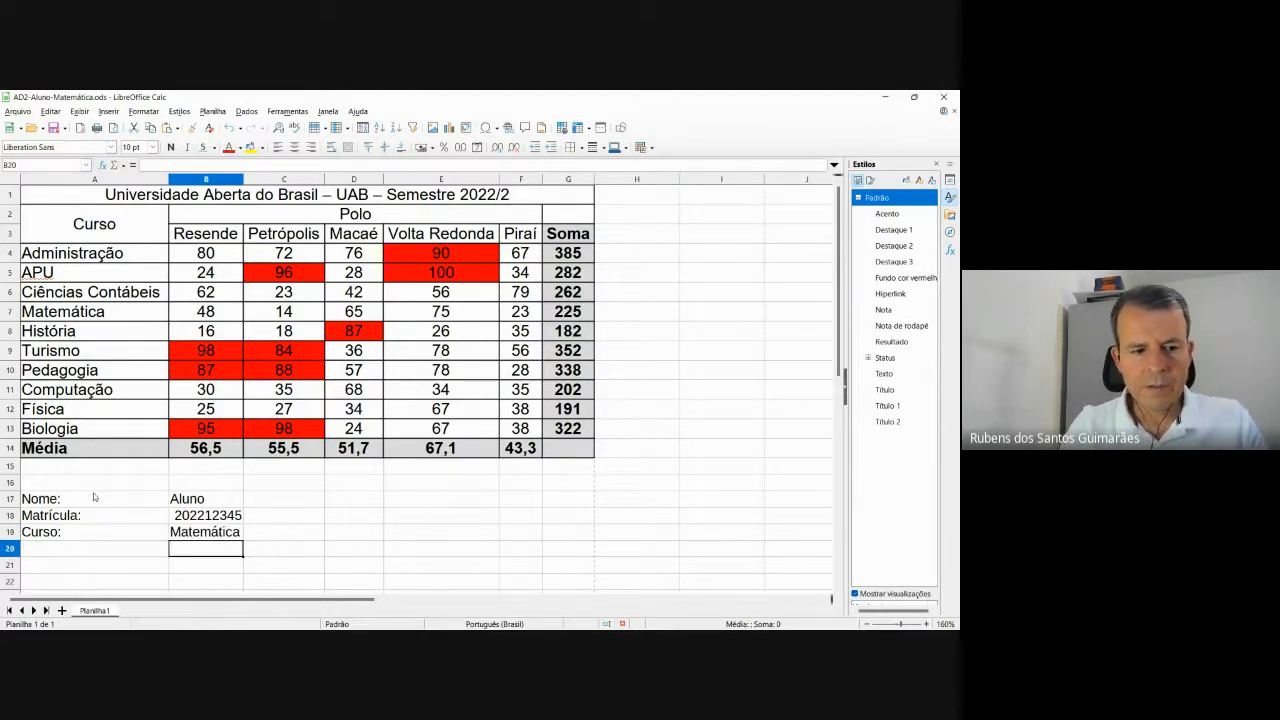
{"action": "key", "text": "Left"}
{"action": "type", "text": "Pol"}
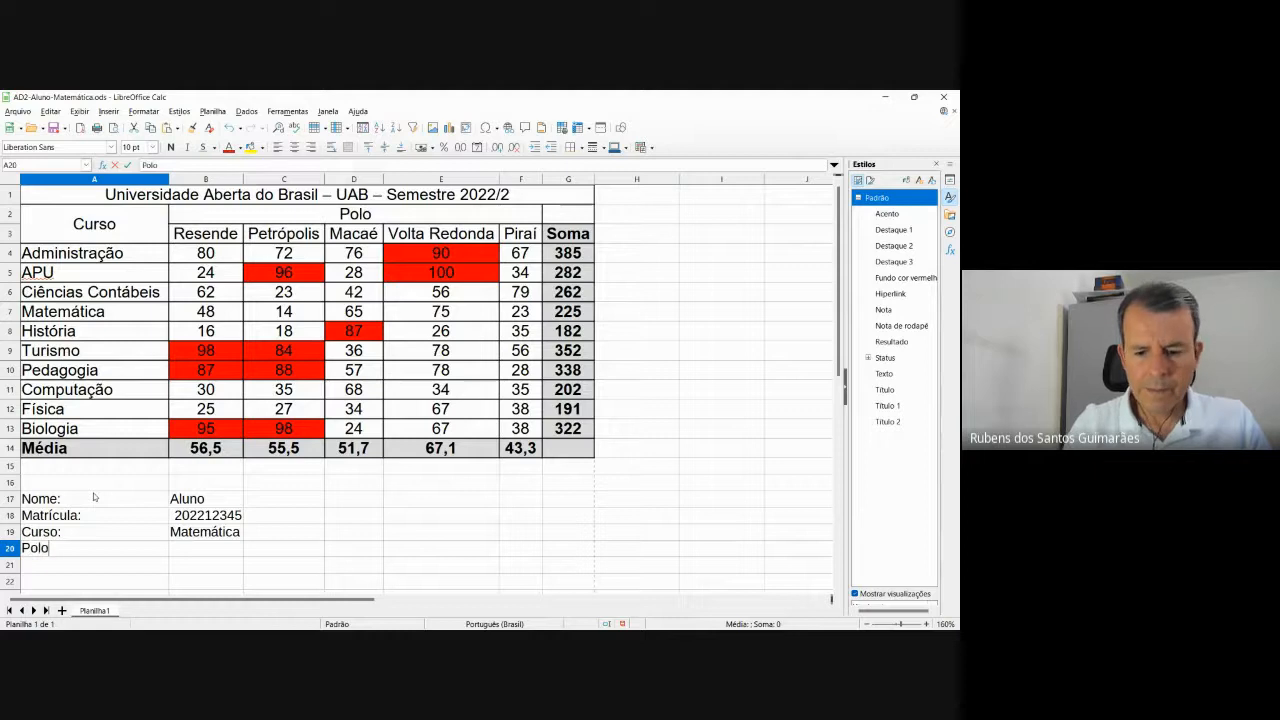
{"action": "type", "text": "o:"}
{"action": "key", "text": "Tab"}
{"action": "type", "text": "V"}
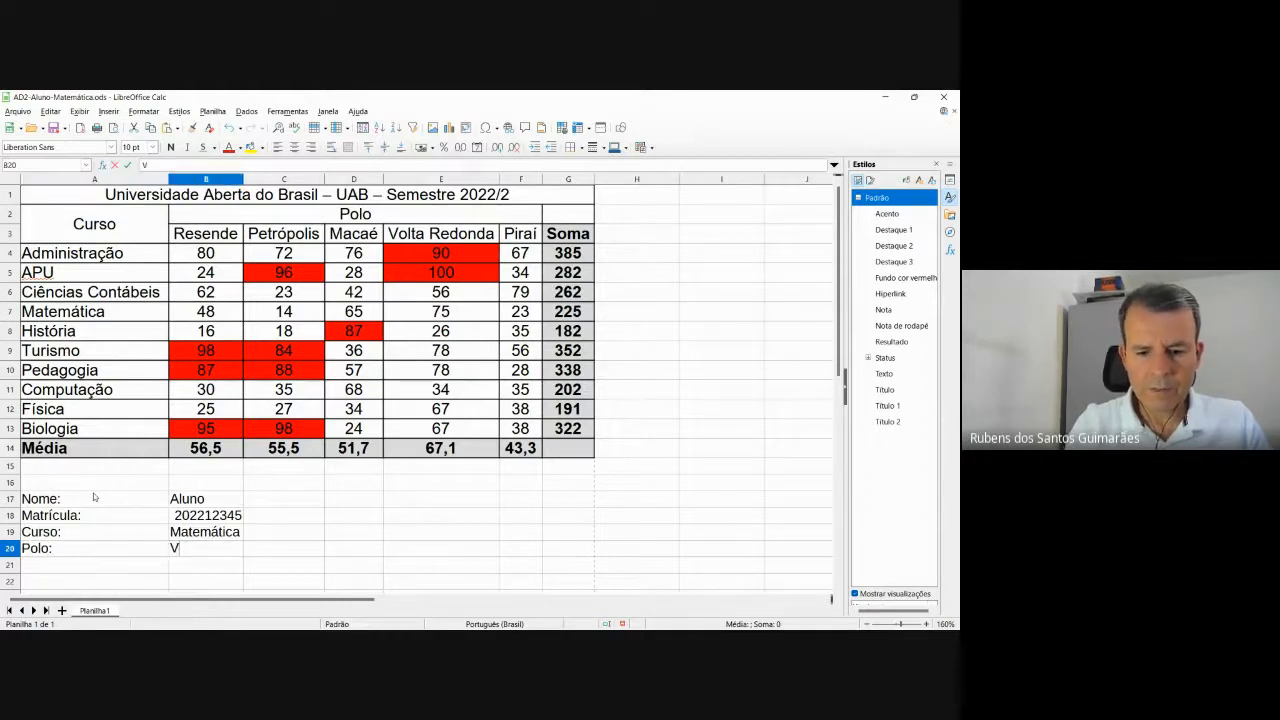
{"action": "type", "text": "olta redonda"}
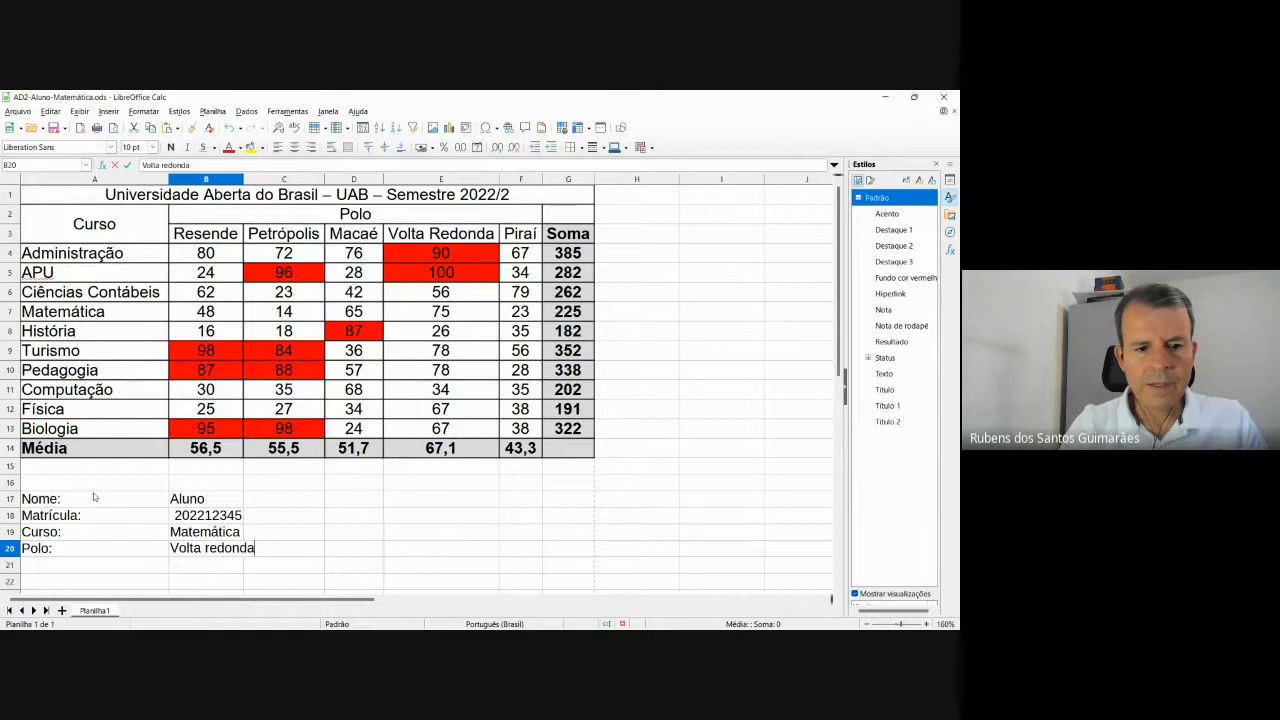
{"action": "key", "text": "shift+Tab"}
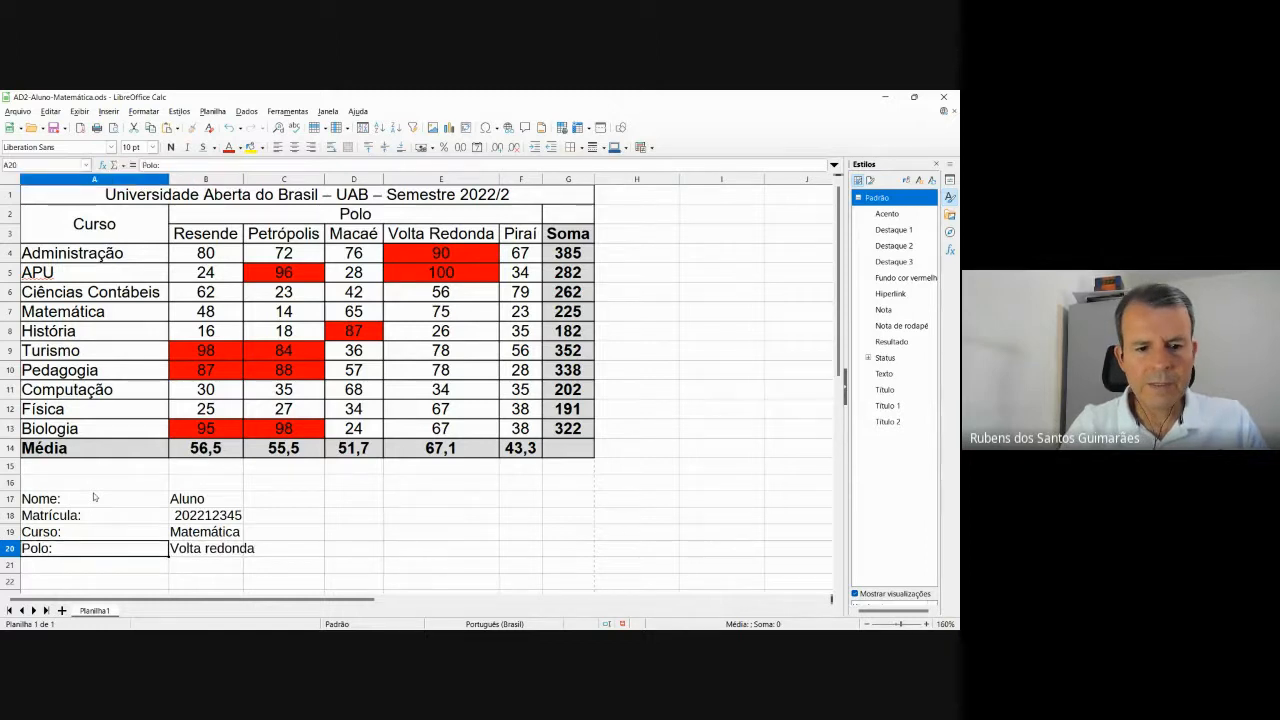
Correct B20 to read Volta Redonda with a capital R.
{"action": "left_click", "coordinate": [202, 550]}
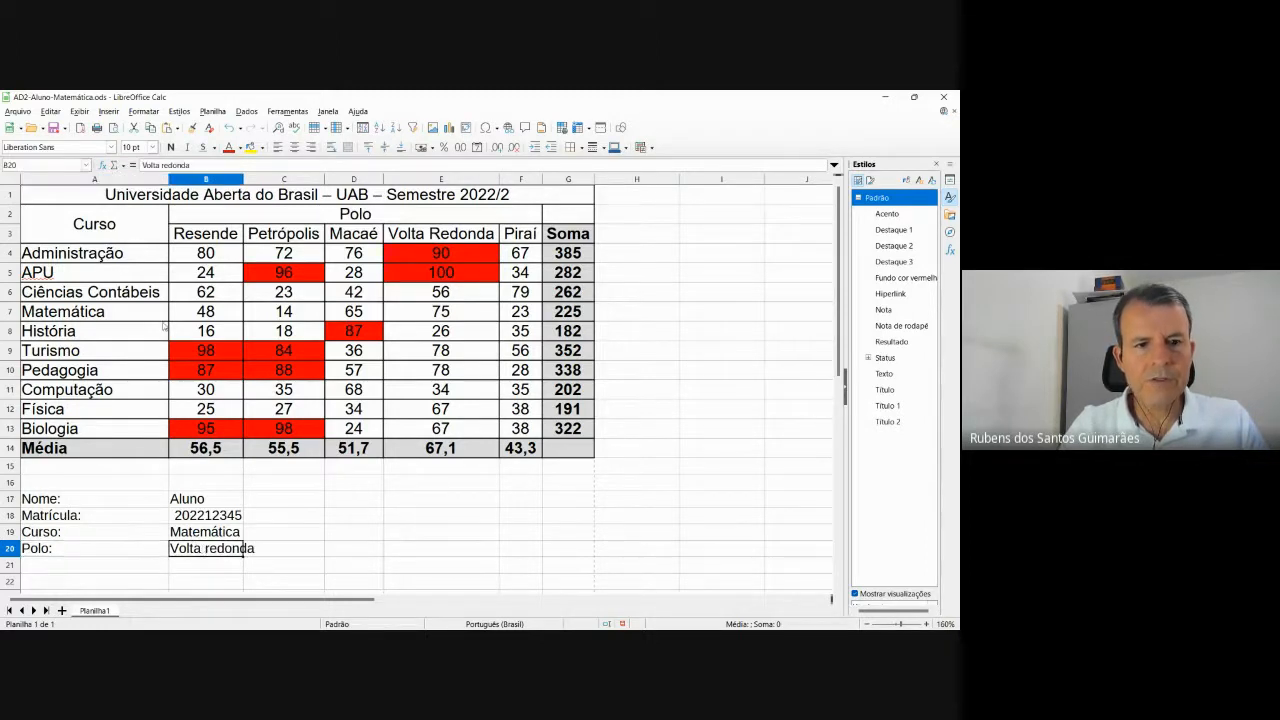
{"action": "left_click", "coordinate": [162, 164]}
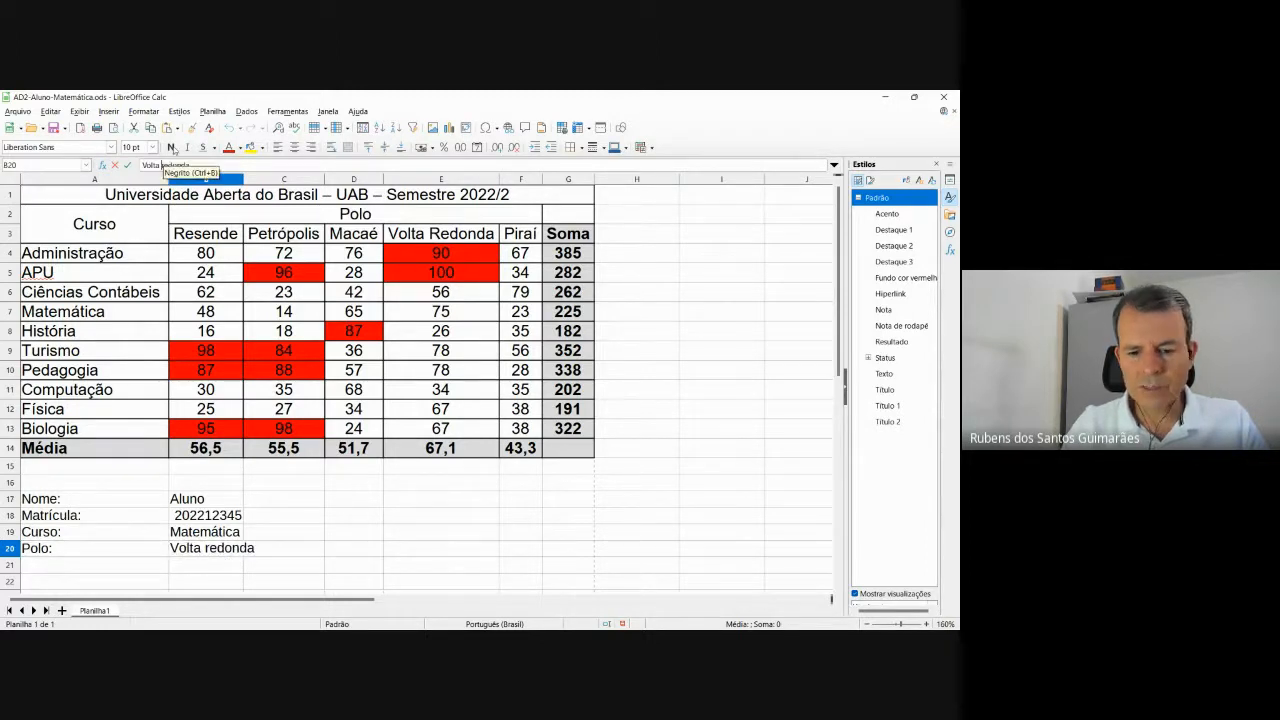
{"action": "key", "text": "BackSpace"}
{"action": "type", "text": "R"}
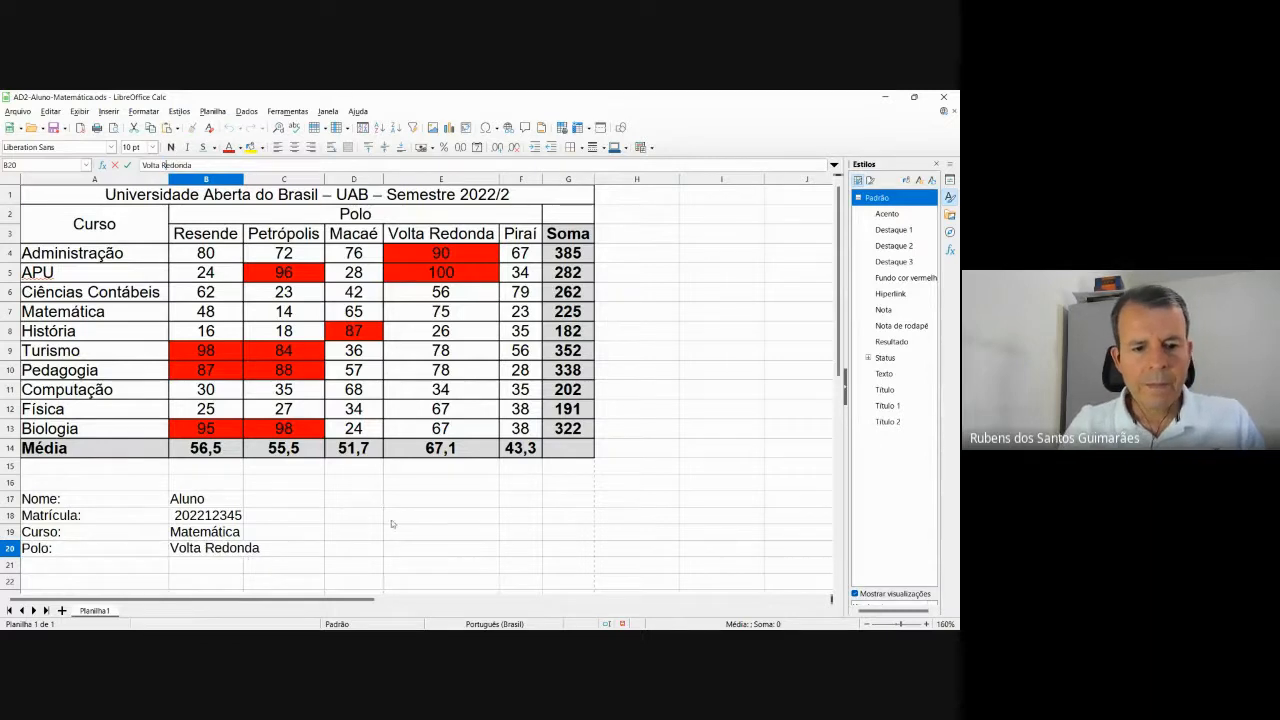
{"action": "left_click", "coordinate": [391, 519]}
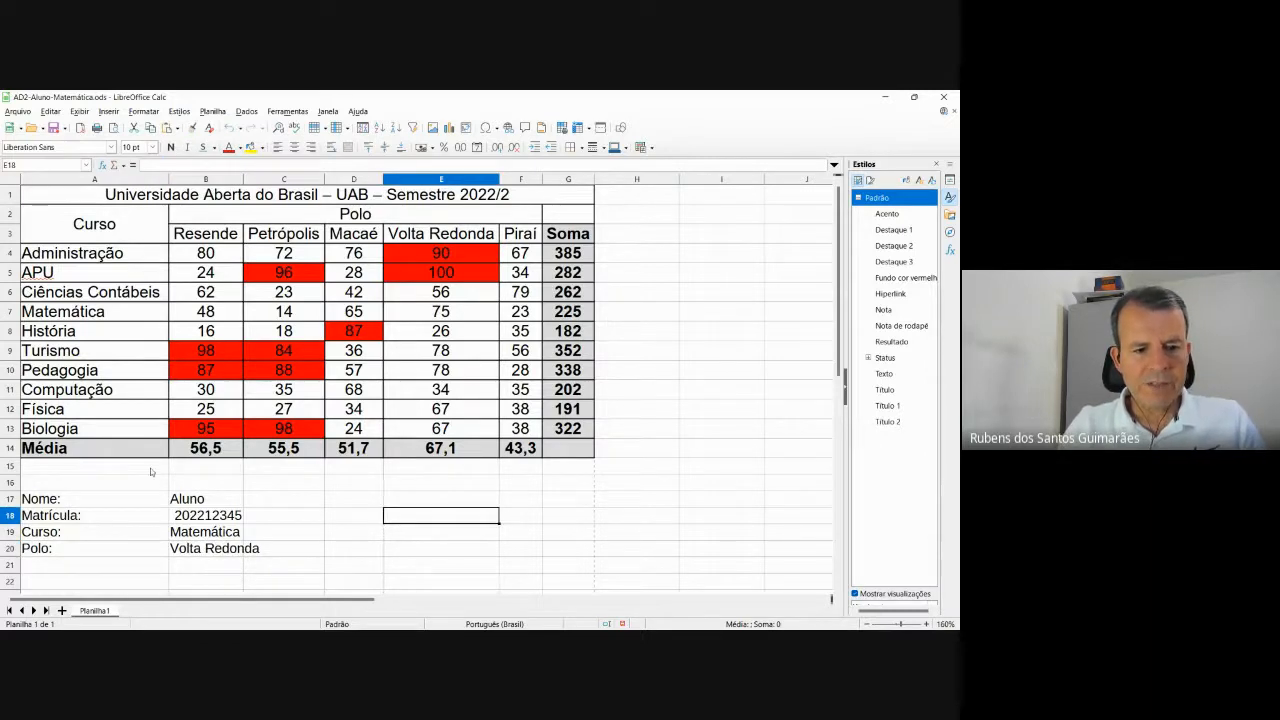
Merge B17:C17 and B18:C18, left-aligning the name and registration number.
{"action": "left_click", "coordinate": [212, 505]}
{"action": "left_click_drag", "start_coordinate": [212, 505], "coordinate": [280, 500]}
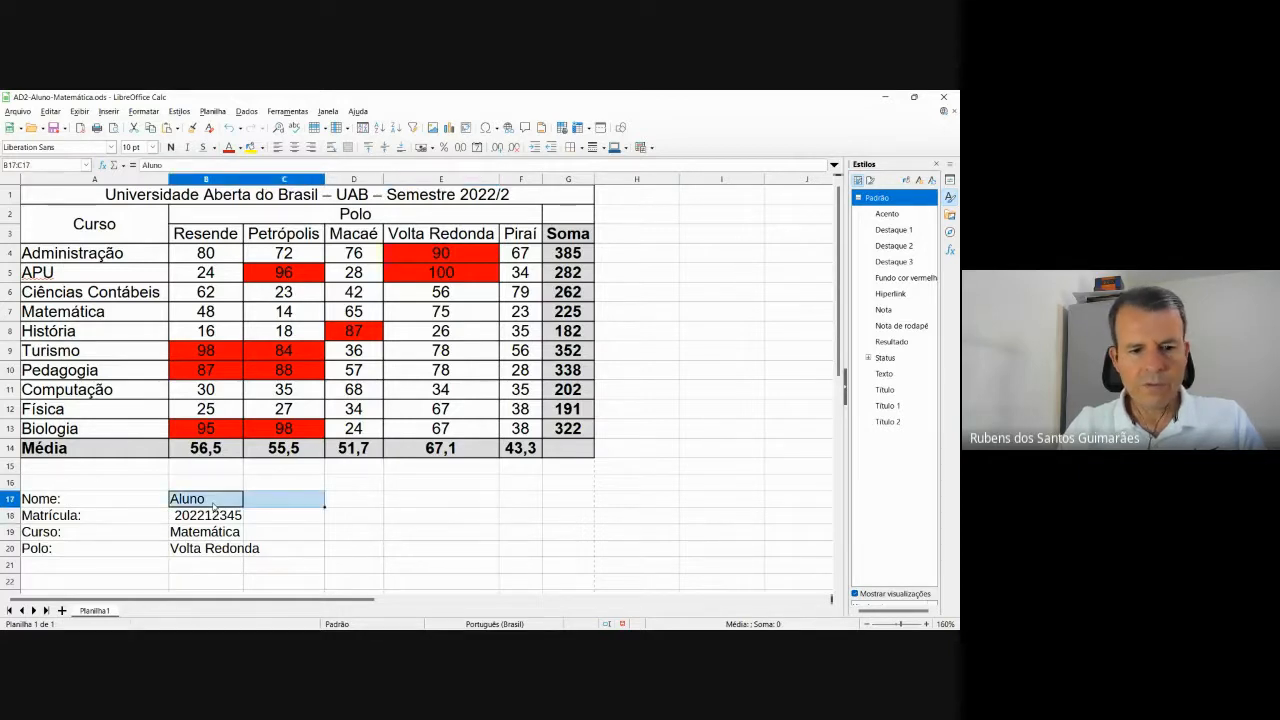
{"action": "right_click", "coordinate": [203, 499]}
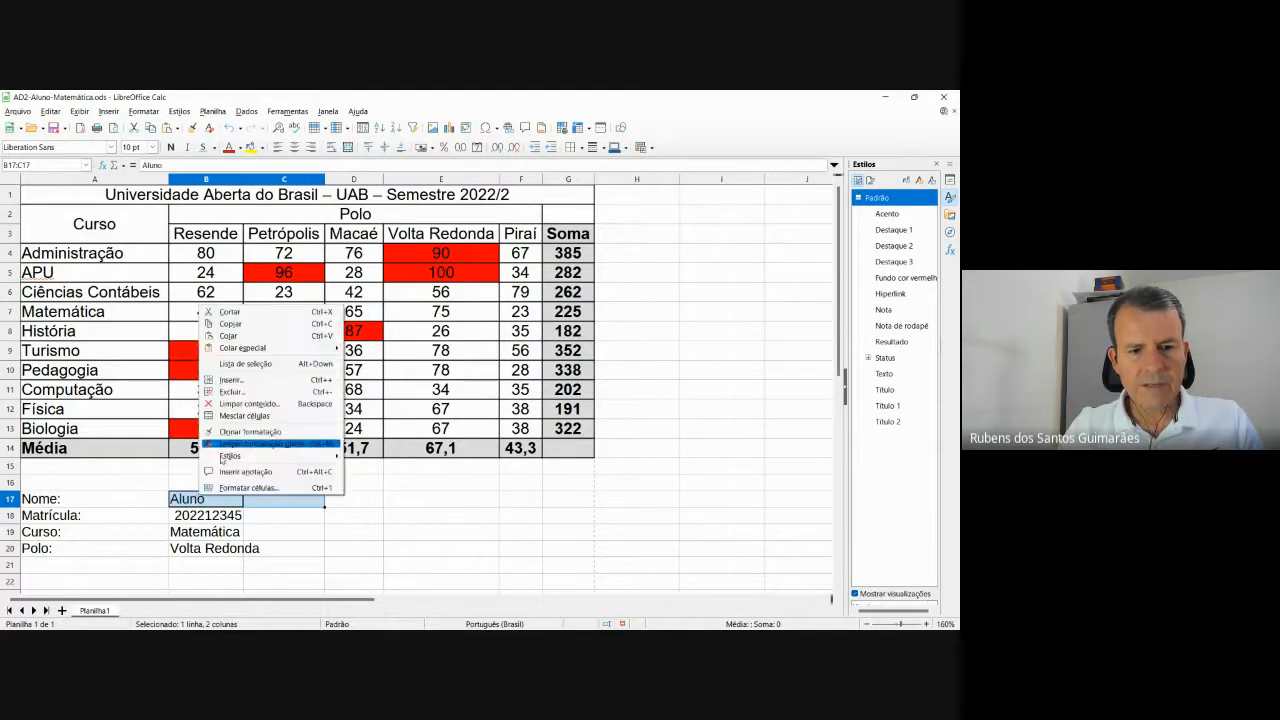
{"action": "left_click", "coordinate": [348, 148]}
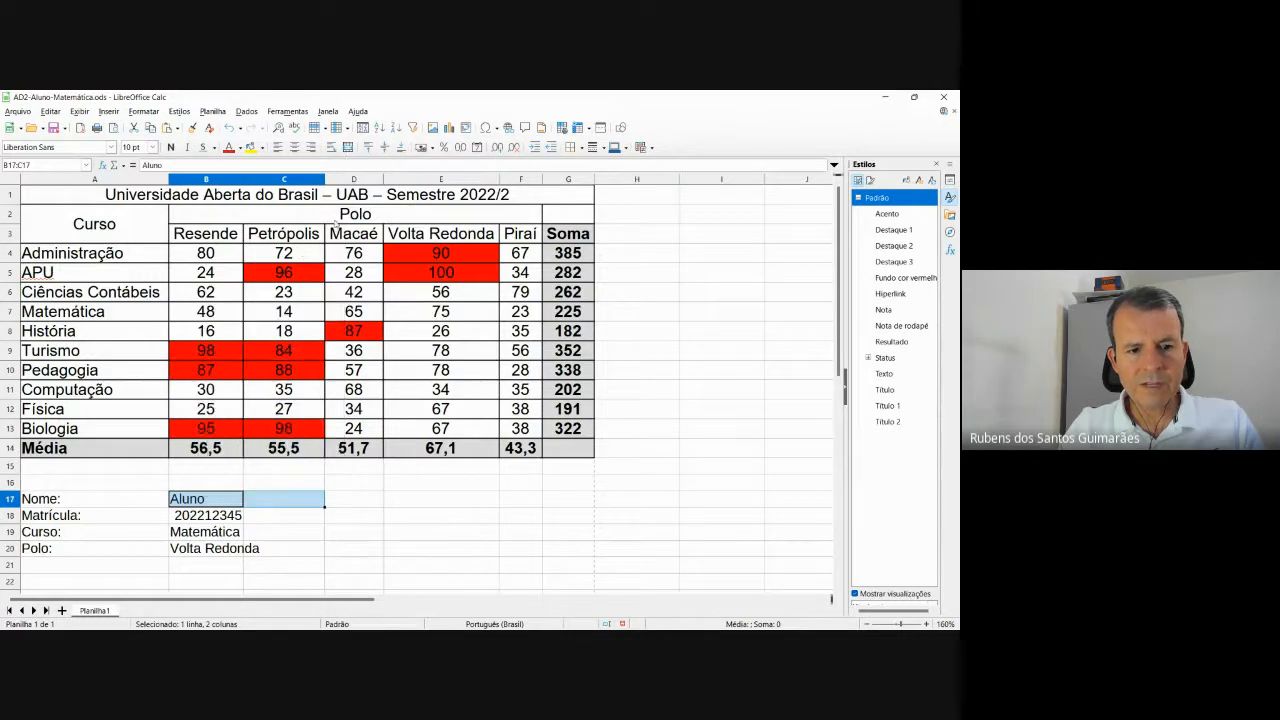
{"action": "left_click", "coordinate": [348, 148]}
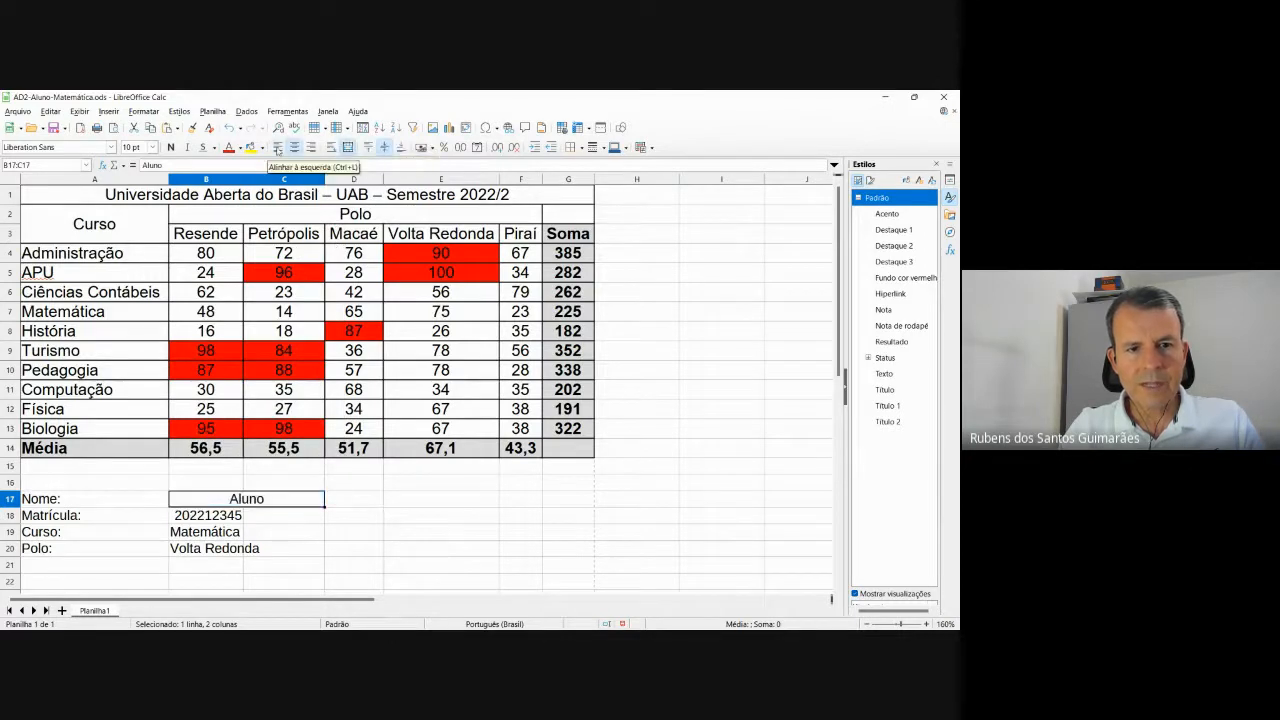
{"action": "left_click", "coordinate": [278, 148]}
{"action": "left_click", "coordinate": [220, 511]}
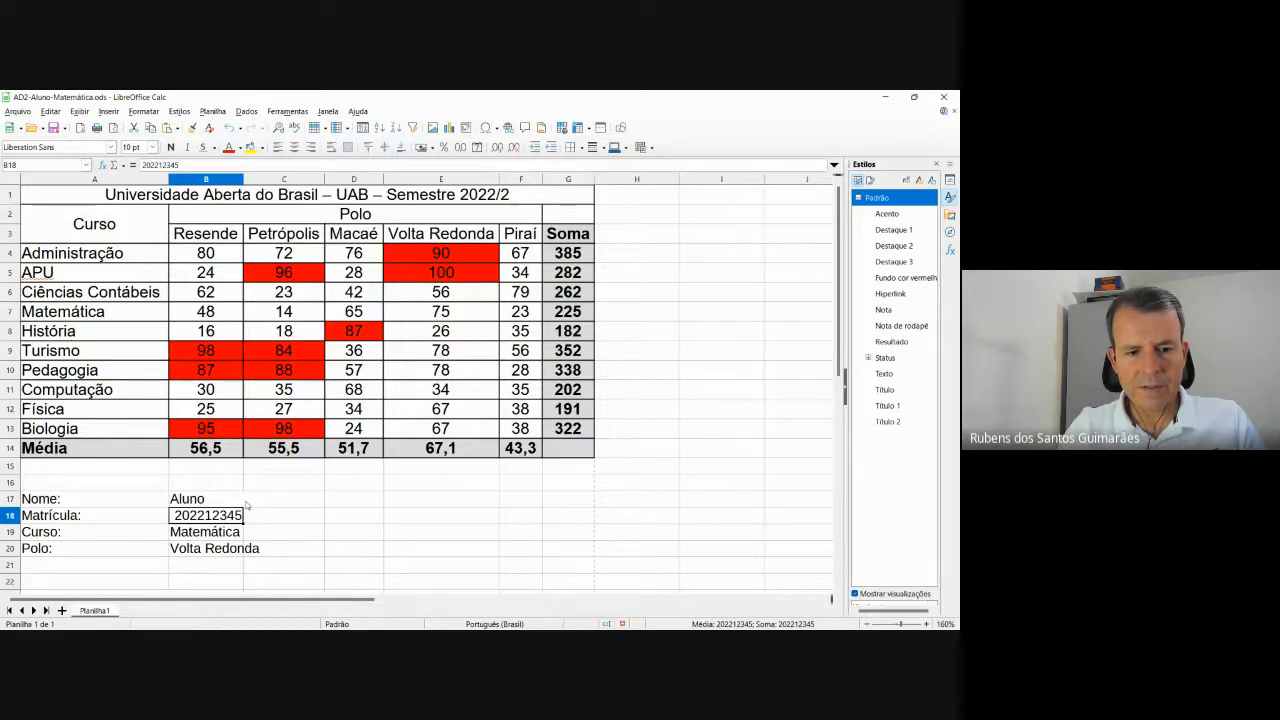
{"action": "key", "text": "shift+Right"}
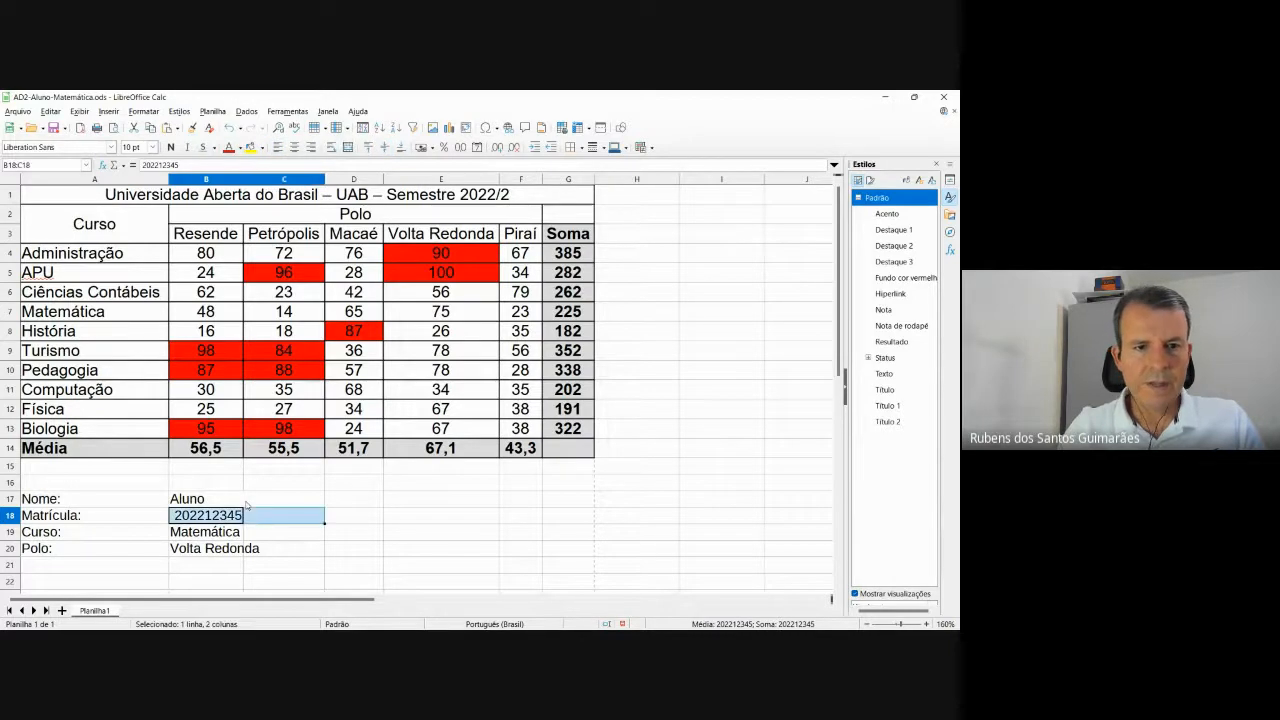
{"action": "left_click", "coordinate": [348, 147]}
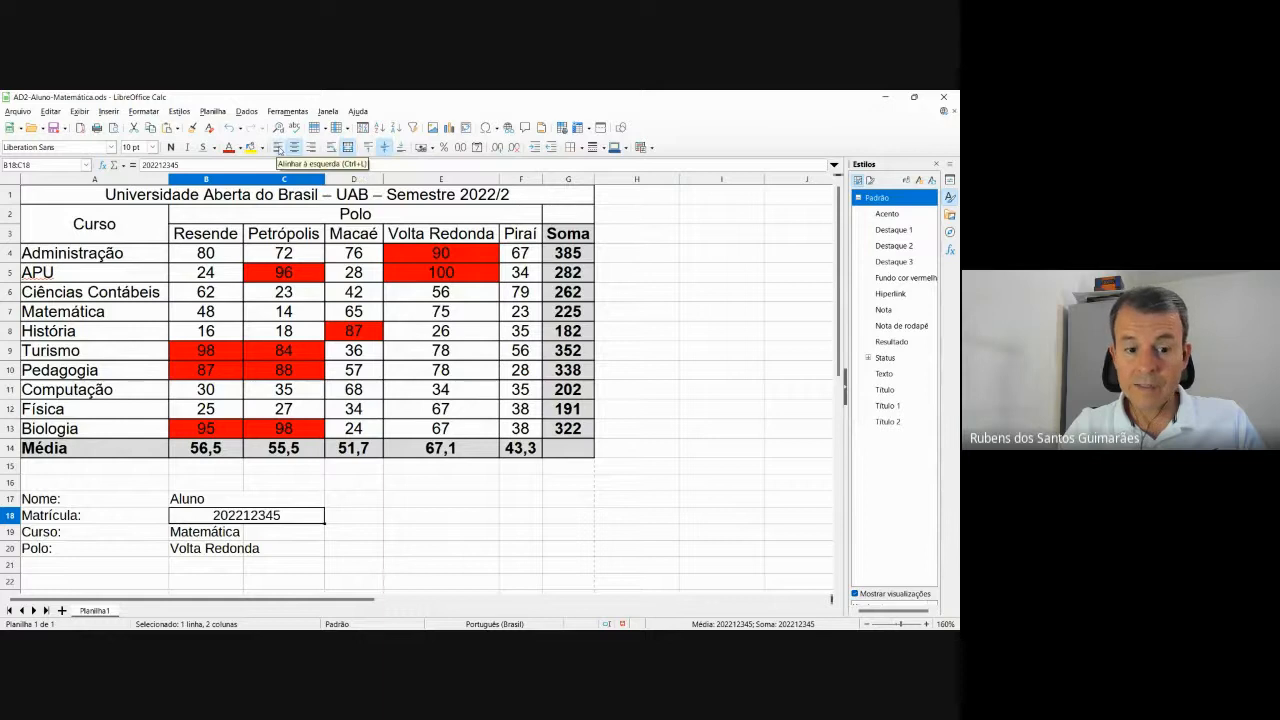
{"action": "left_click", "coordinate": [279, 147]}
Merge B19:C19 and B20:C20, left-aligning Matemática and Volta Redonda.
{"action": "left_click", "coordinate": [222, 532]}
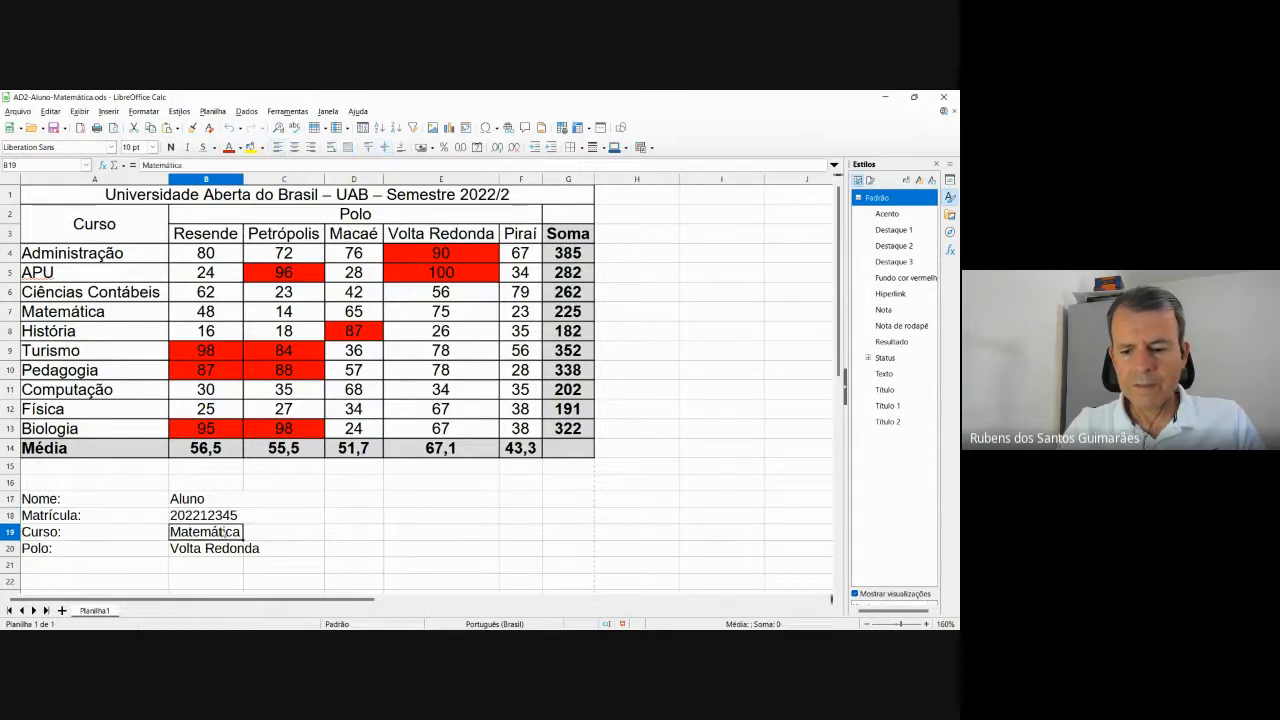
{"action": "key", "text": "shift+Right"}
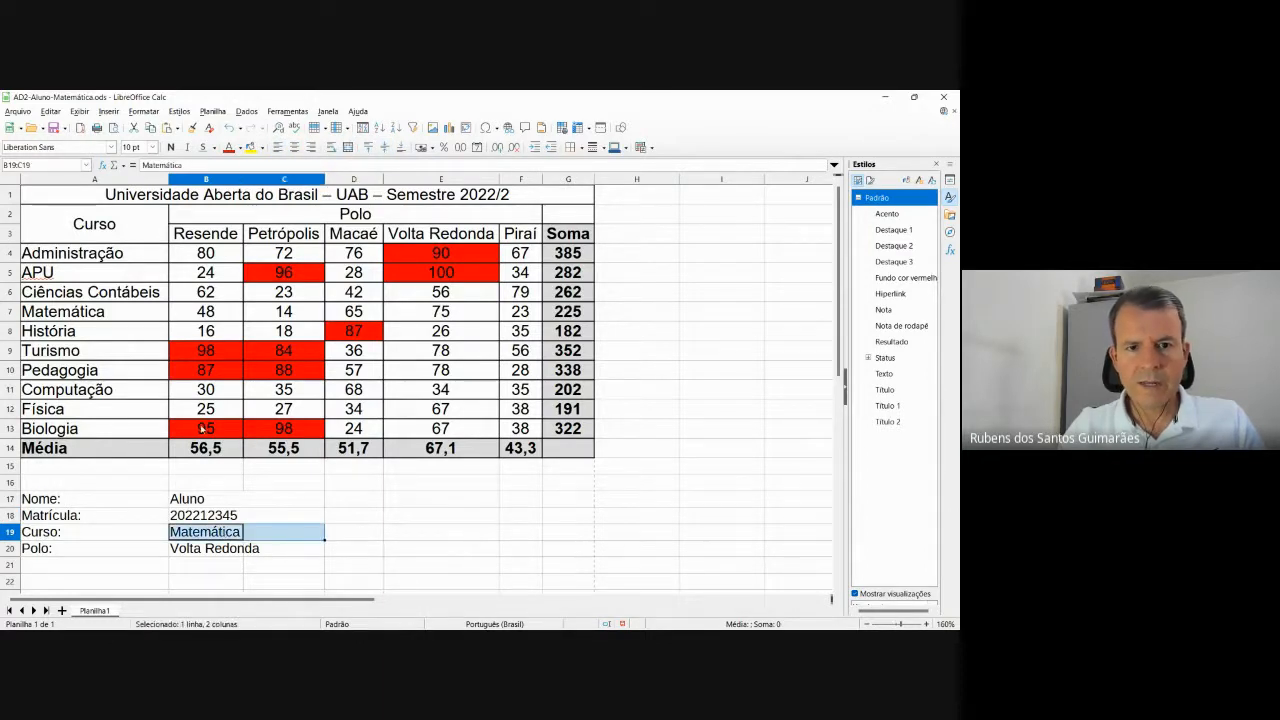
{"action": "left_click", "coordinate": [348, 147]}
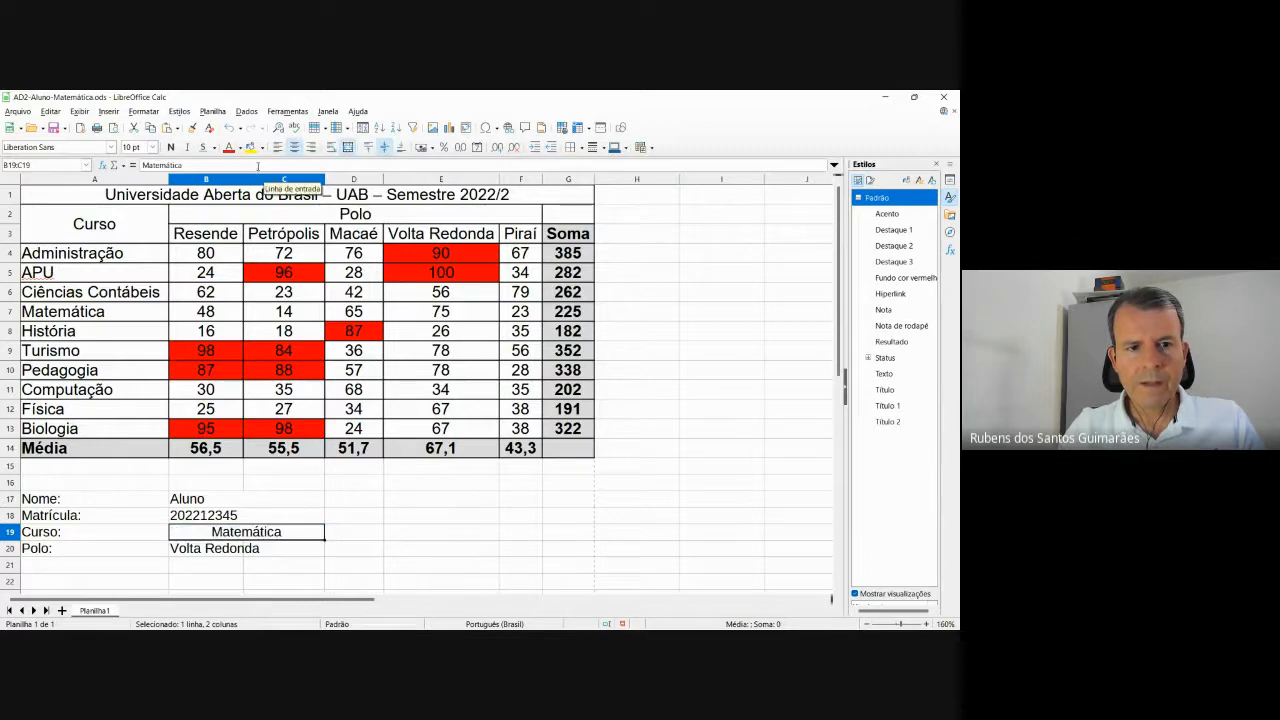
{"action": "left_click", "coordinate": [278, 147]}
{"action": "left_click", "coordinate": [203, 548]}
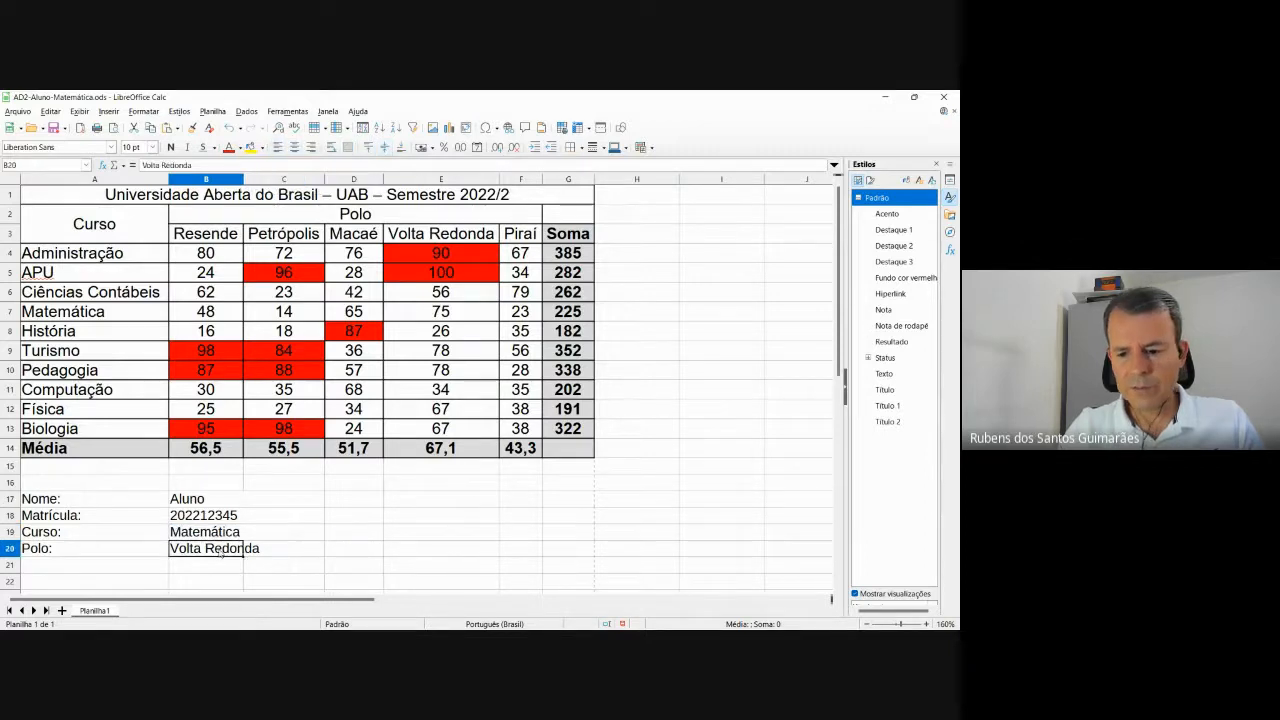
{"action": "key", "text": "shift+Right"}
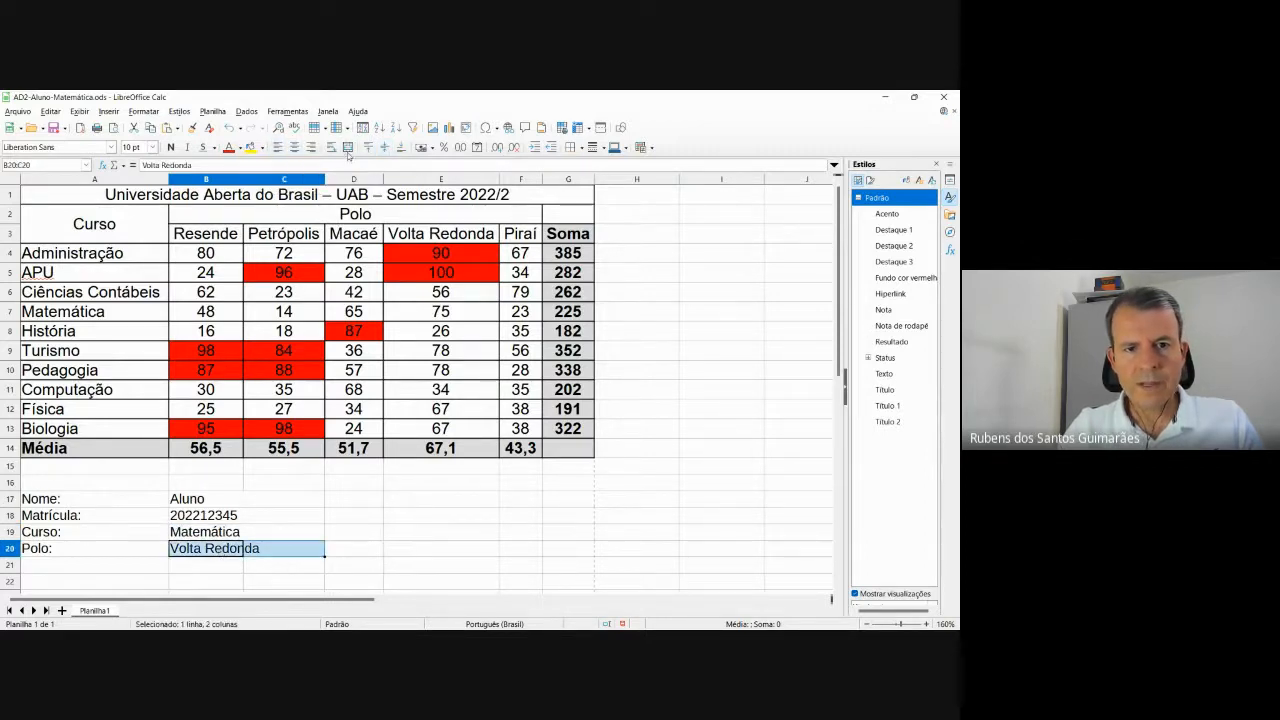
{"action": "left_click", "coordinate": [348, 148]}
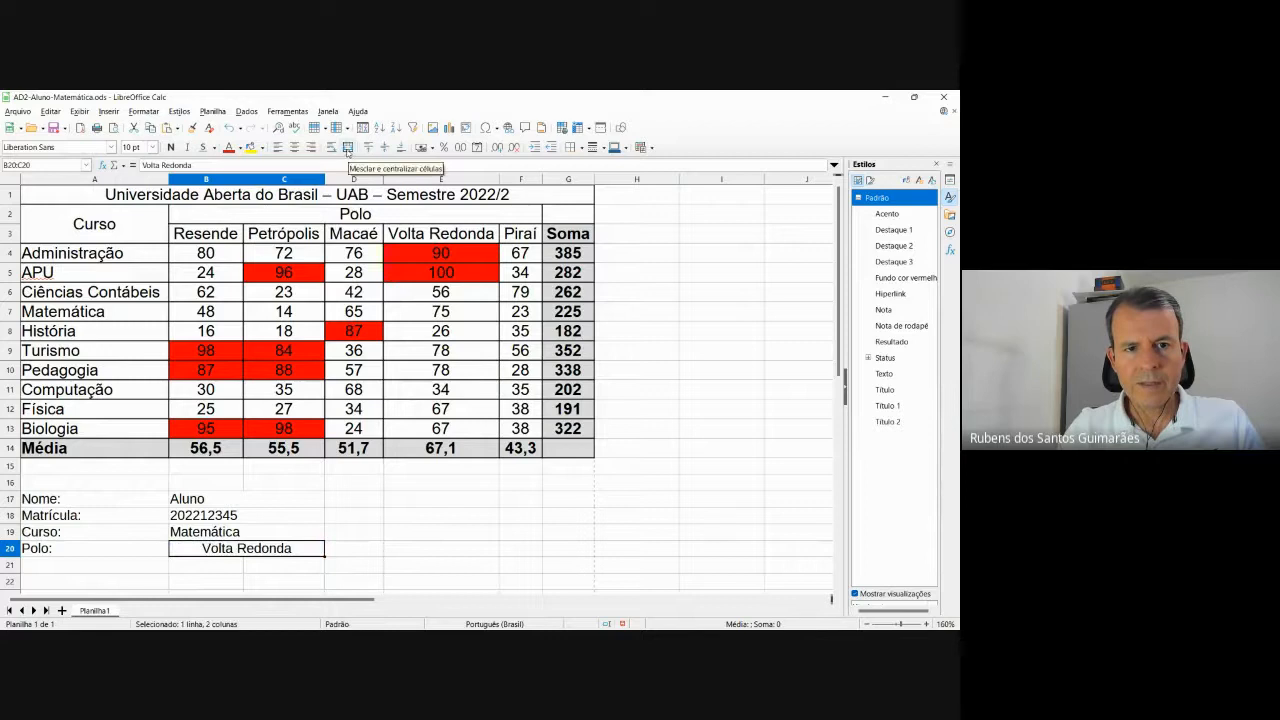
{"action": "left_click", "coordinate": [278, 147]}
{"action": "left_click", "coordinate": [405, 548]}
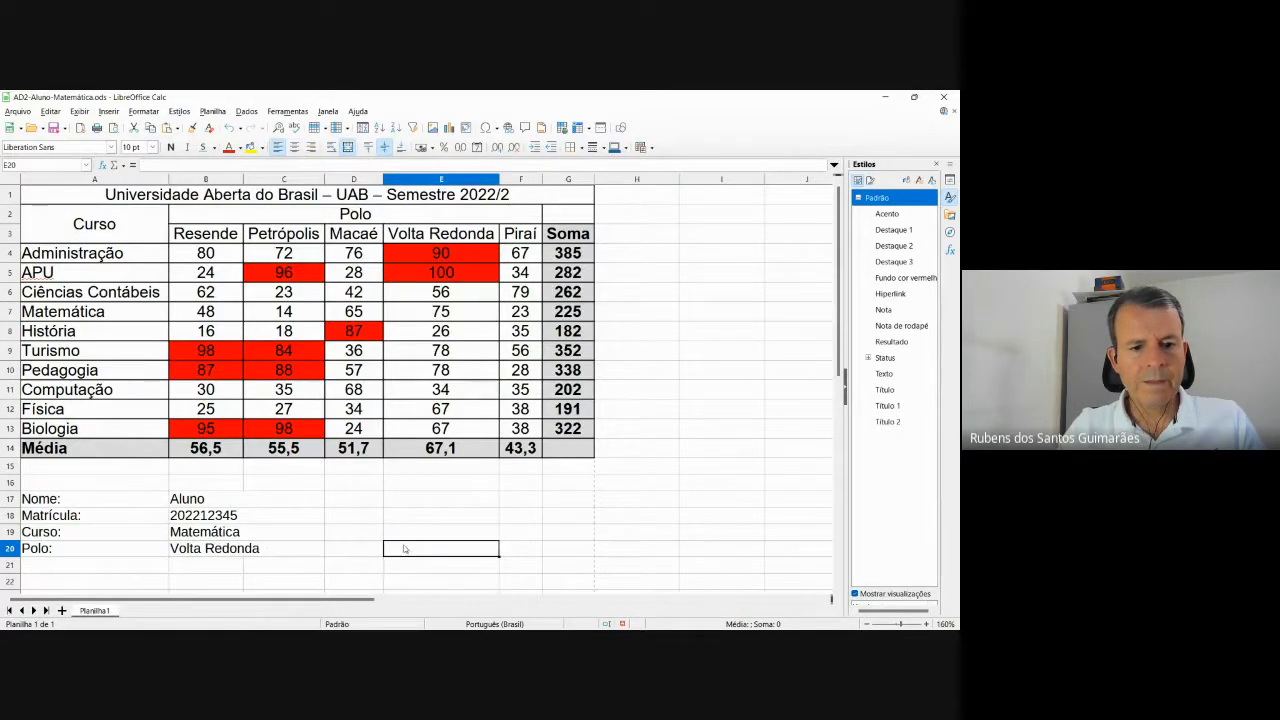
Apply the outer-plus-inner border preset to A17:C20 through Formatar células > Bordas.
{"action": "left_click", "coordinate": [91, 504]}
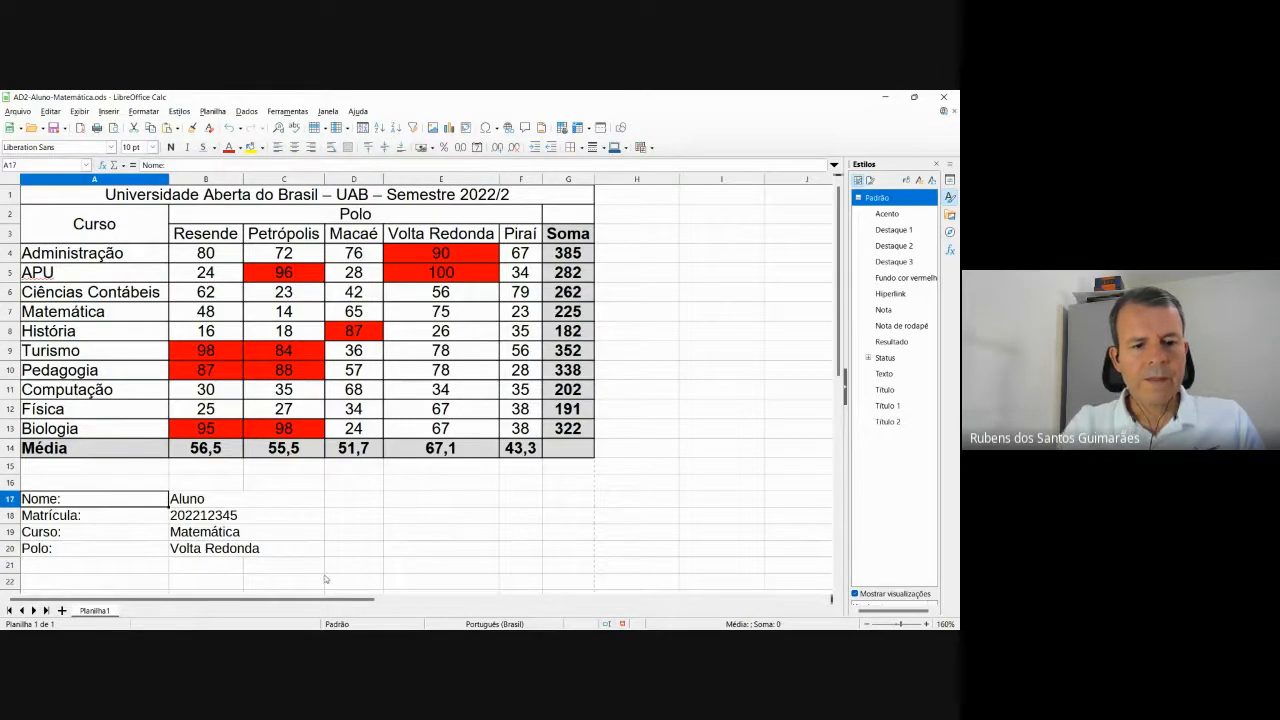
{"action": "key", "text": "shift+Right"}
{"action": "key", "text": "shift+Right"}
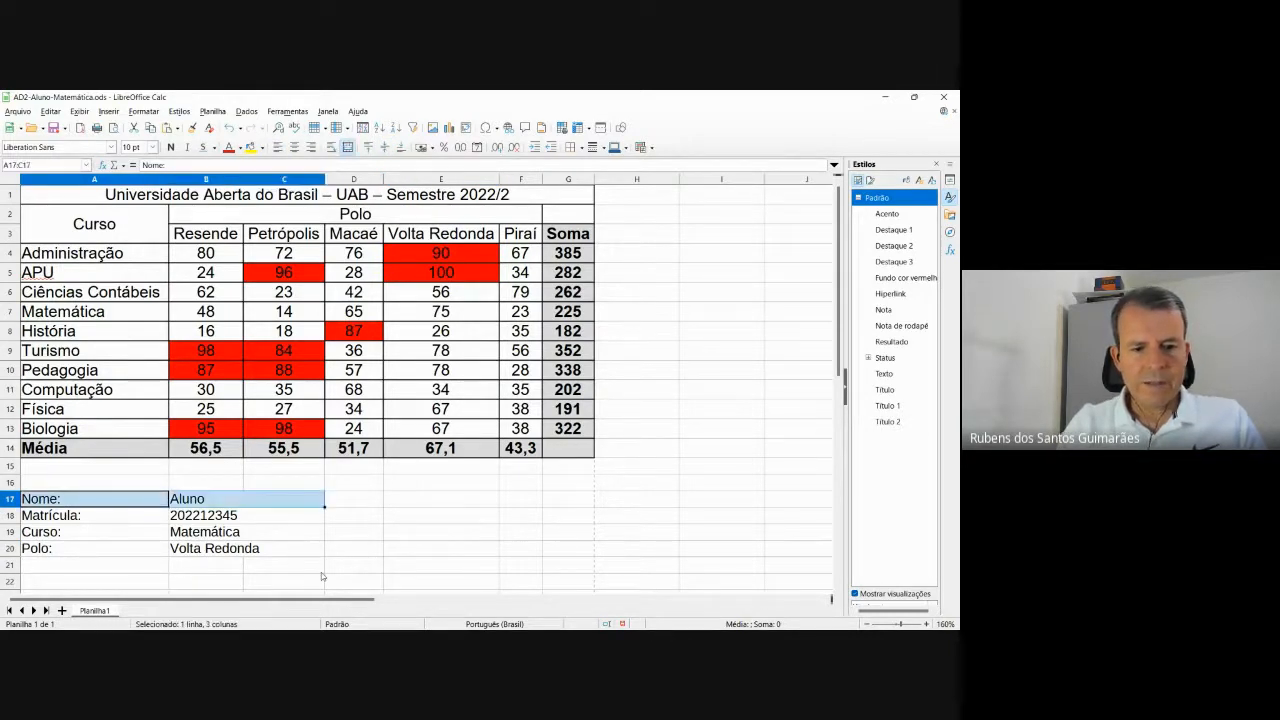
{"action": "key", "text": "shift+Down"}
{"action": "key", "text": "shift+Down"}
{"action": "key", "text": "shift+Down"}
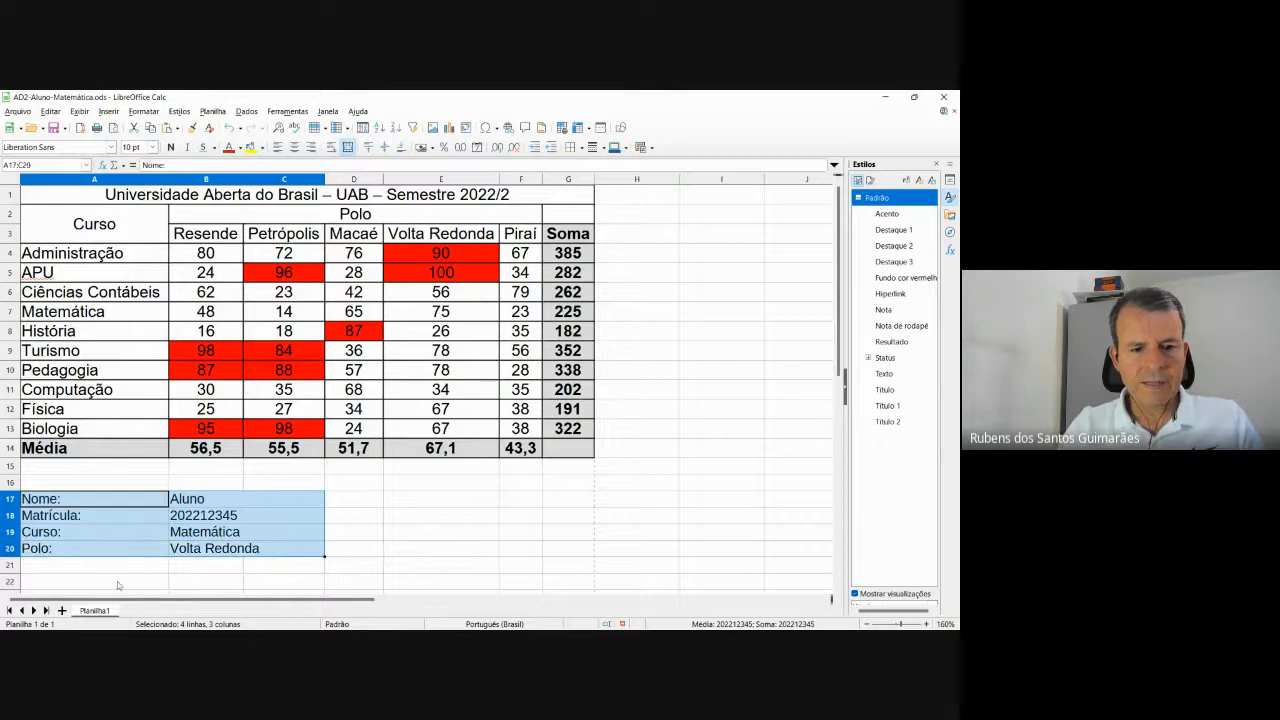
{"action": "right_click", "coordinate": [201, 521]}
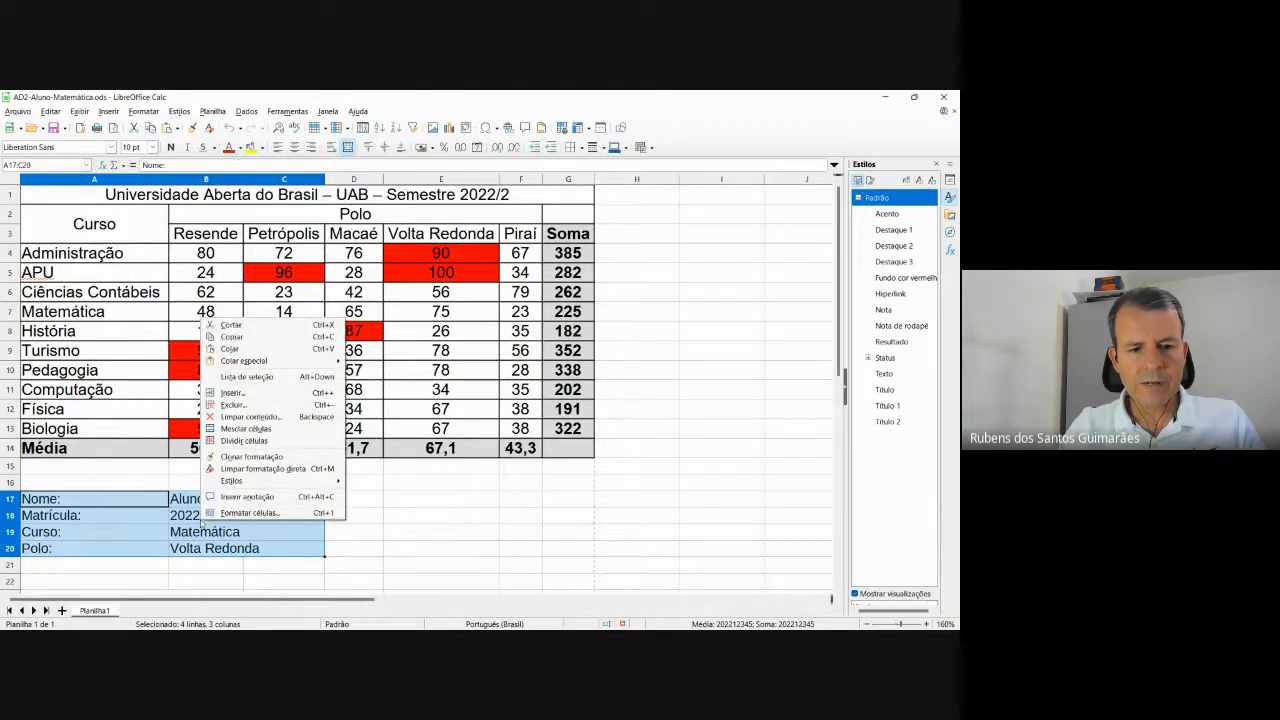
{"action": "left_click", "coordinate": [245, 513]}
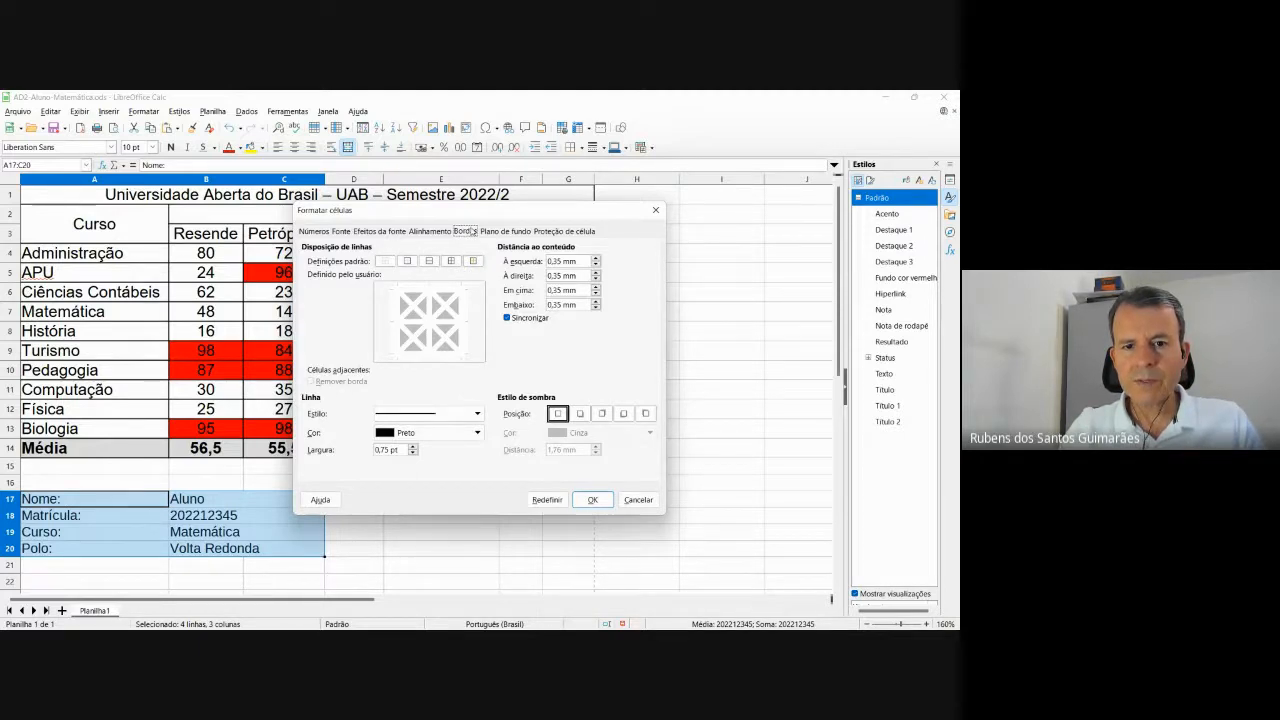
{"action": "left_click", "coordinate": [450, 261]}
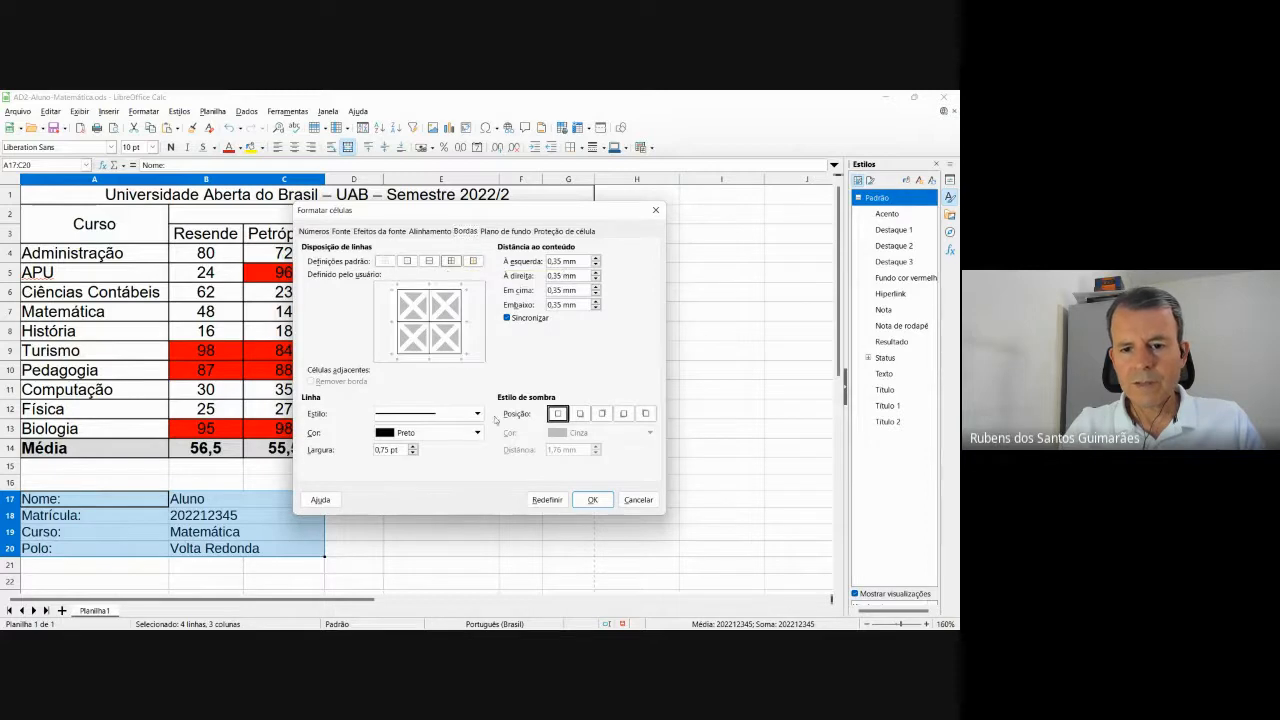
{"action": "left_click", "coordinate": [594, 500]}
{"action": "left_click", "coordinate": [520, 515]}
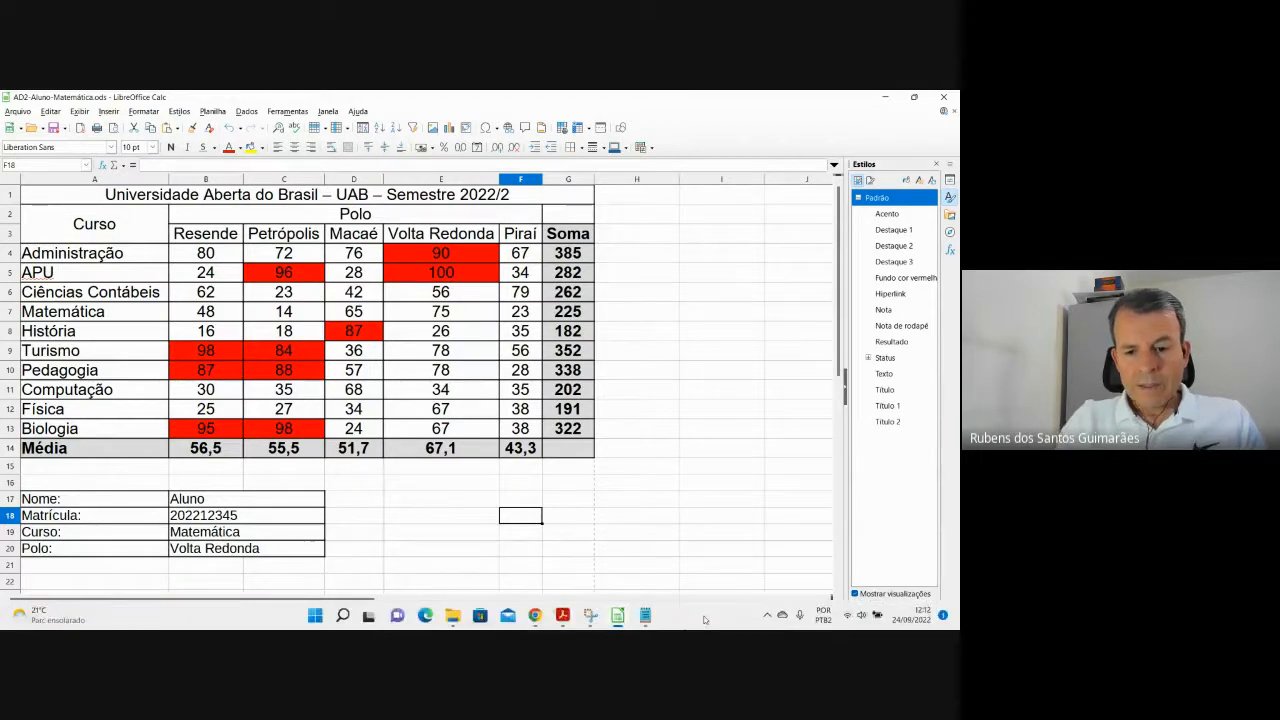
{"action": "mouse_move", "coordinate": [549, 622]}
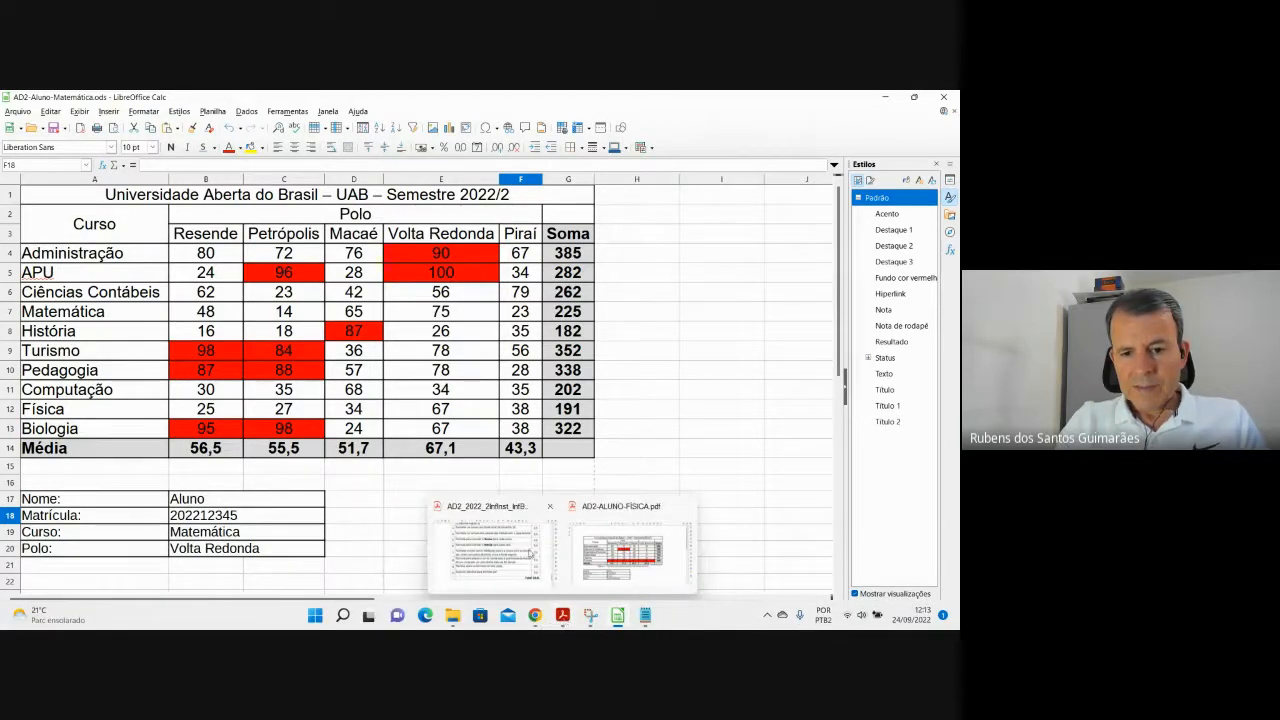
{"action": "left_click", "coordinate": [535, 560]}
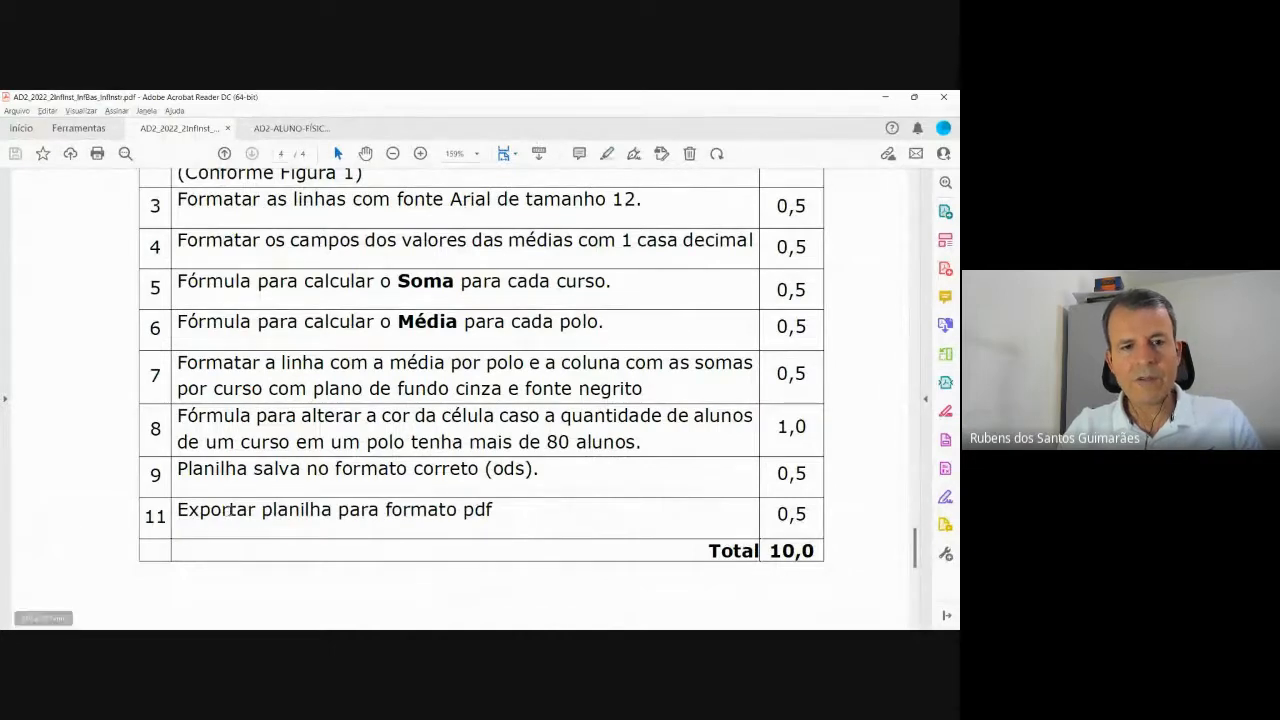
{"action": "key", "text": "alt+Tab"}
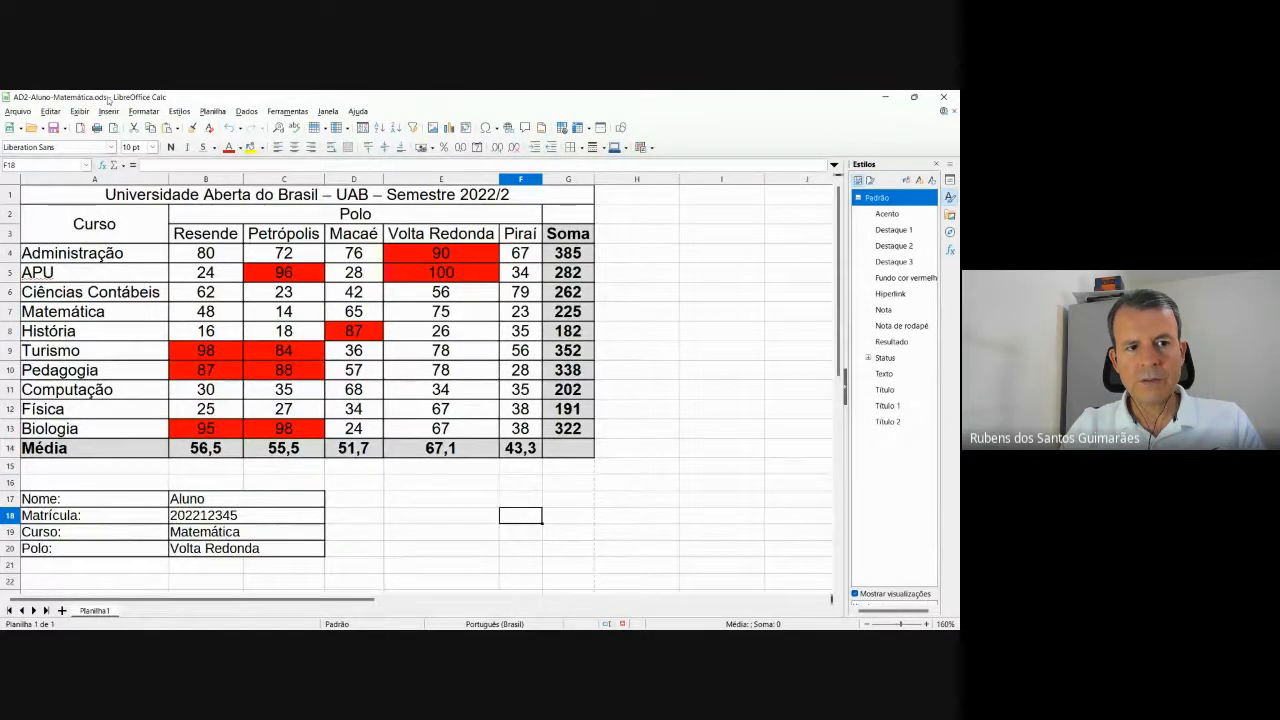
{"action": "key", "text": "alt+Tab"}
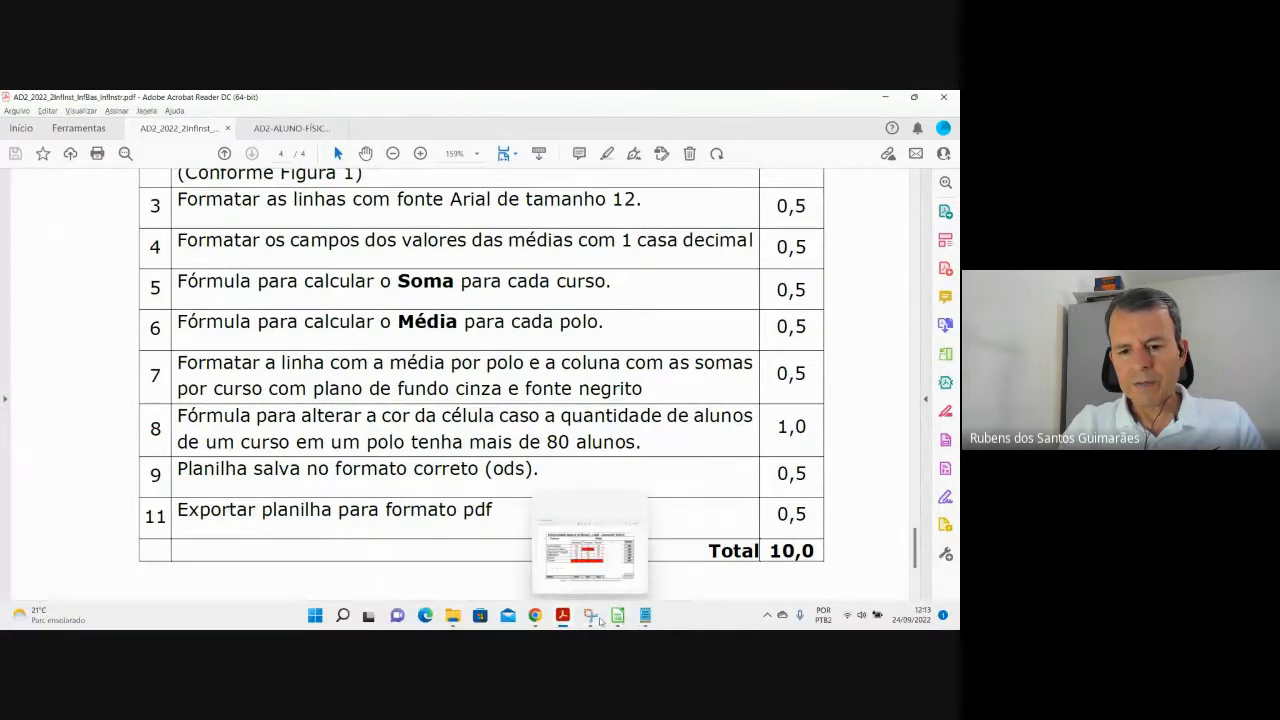
{"action": "left_click", "coordinate": [590, 615]}
{"action": "left_click", "coordinate": [590, 615]}
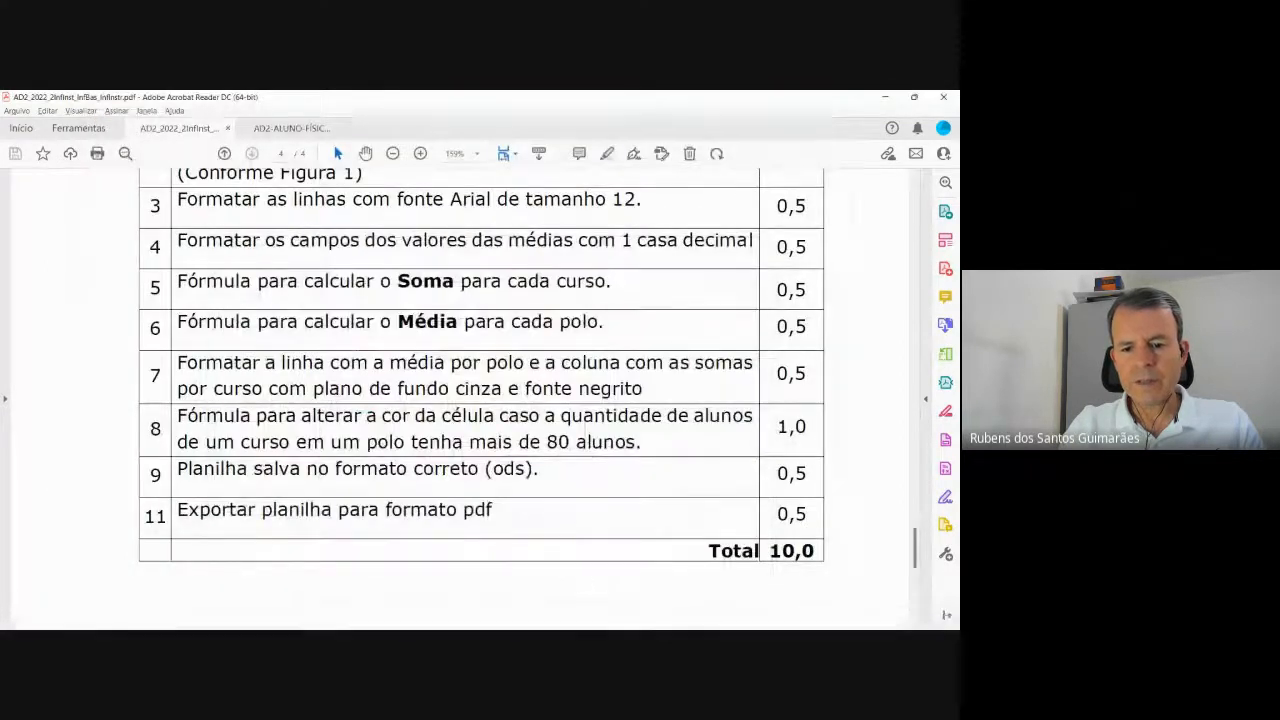
{"action": "left_click", "coordinate": [591, 618]}
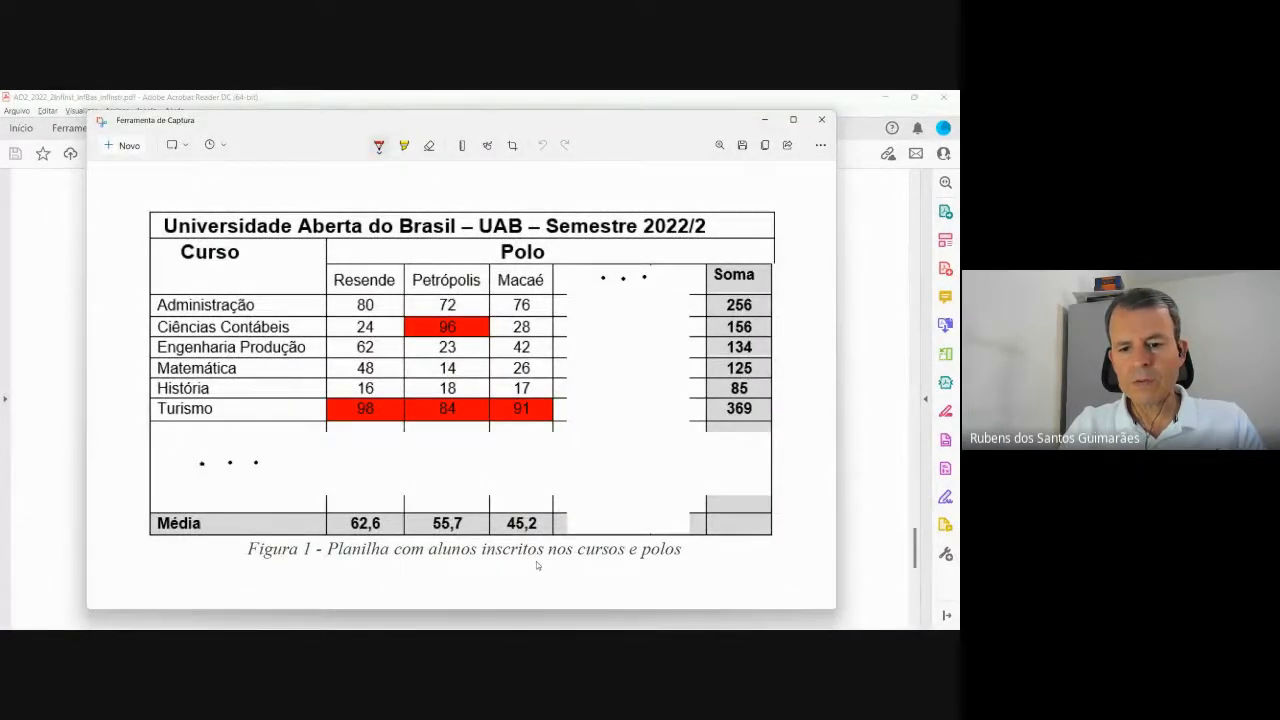
{"action": "left_click", "coordinate": [591, 618]}
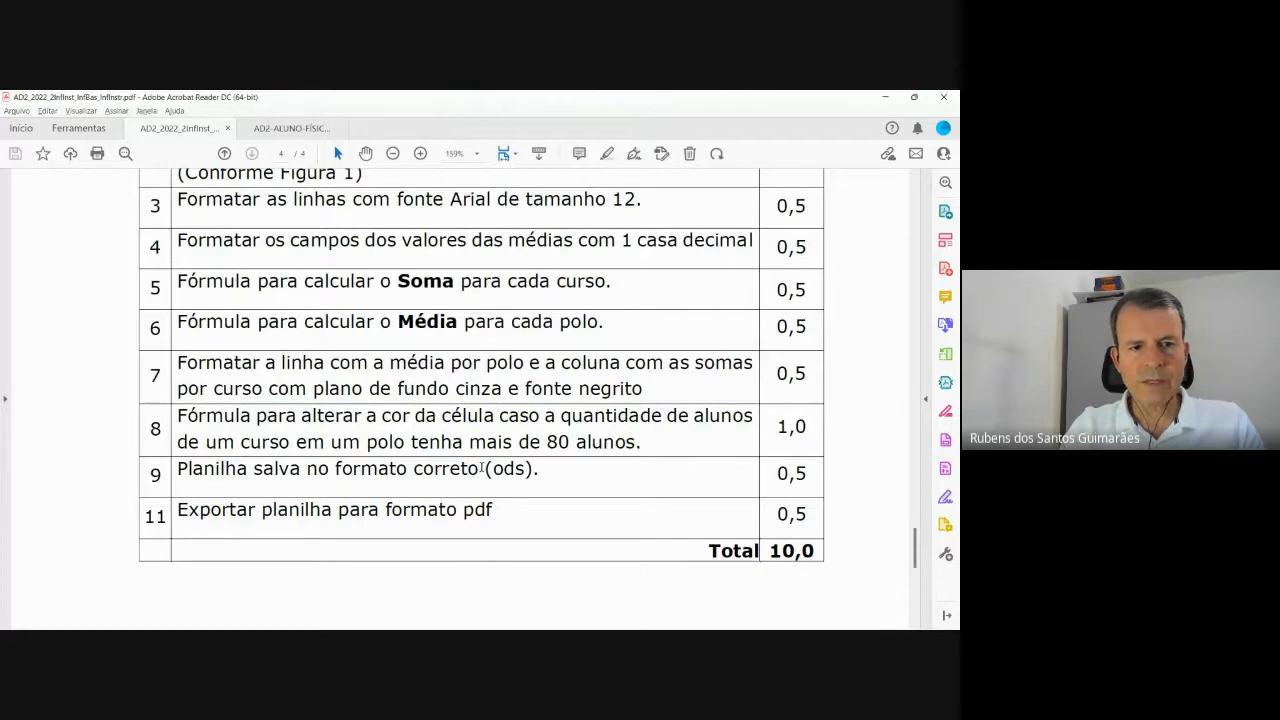
{"action": "key", "text": "alt+Tab"}
{"action": "key", "text": "alt+Tab"}
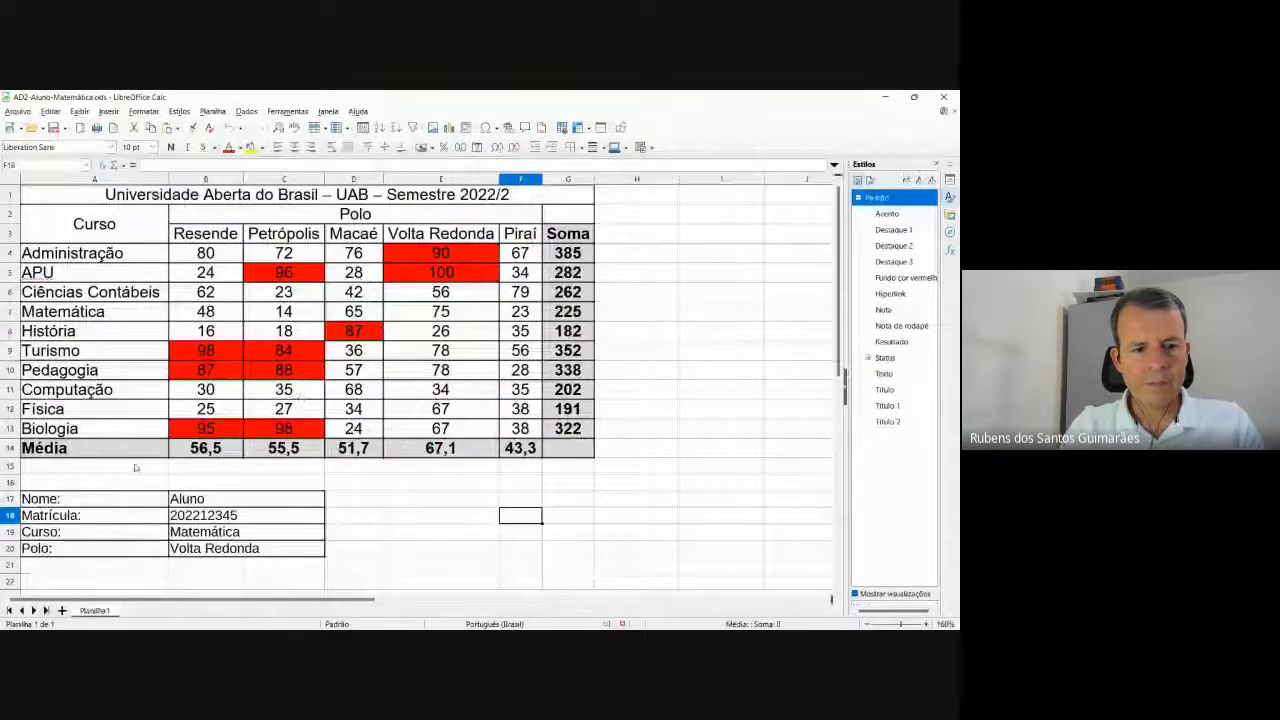
Type 'Figura 1 – Planilha com alunos inscritos nos cursos e polos' in A15, matching the reference figure.
{"action": "left_click", "coordinate": [135, 467]}
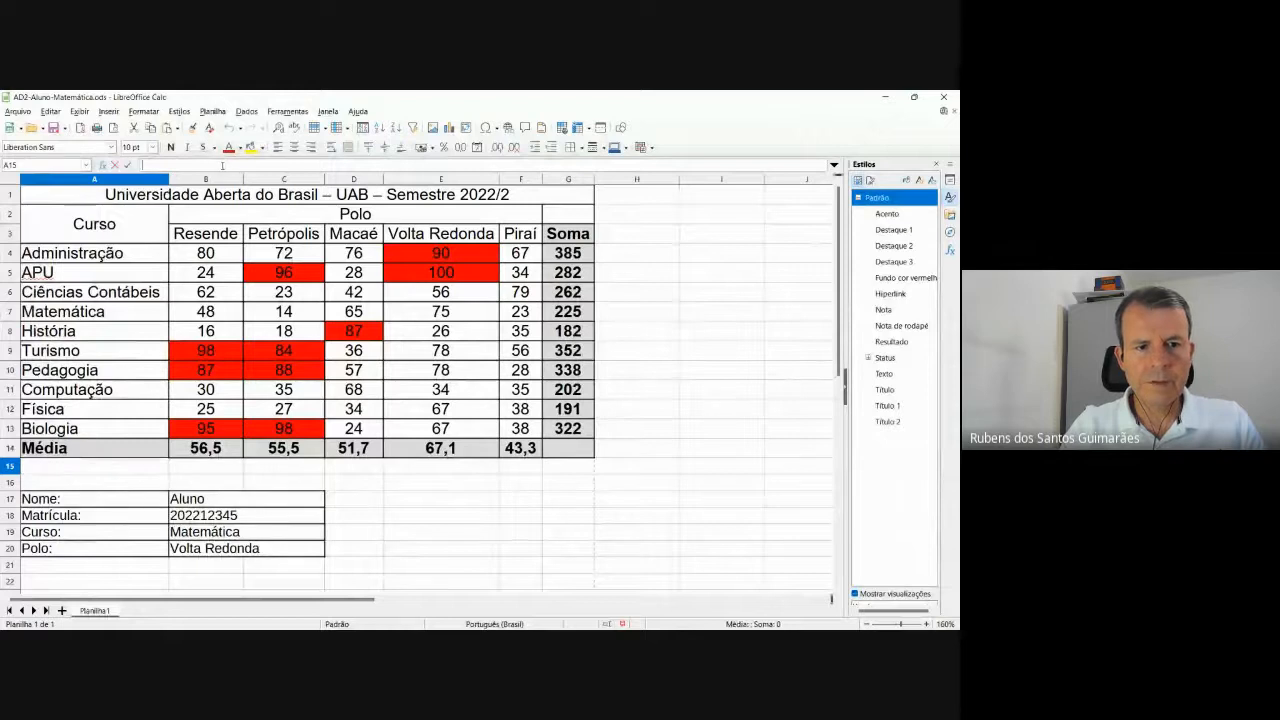
{"action": "type", "text": "Figura 1"}
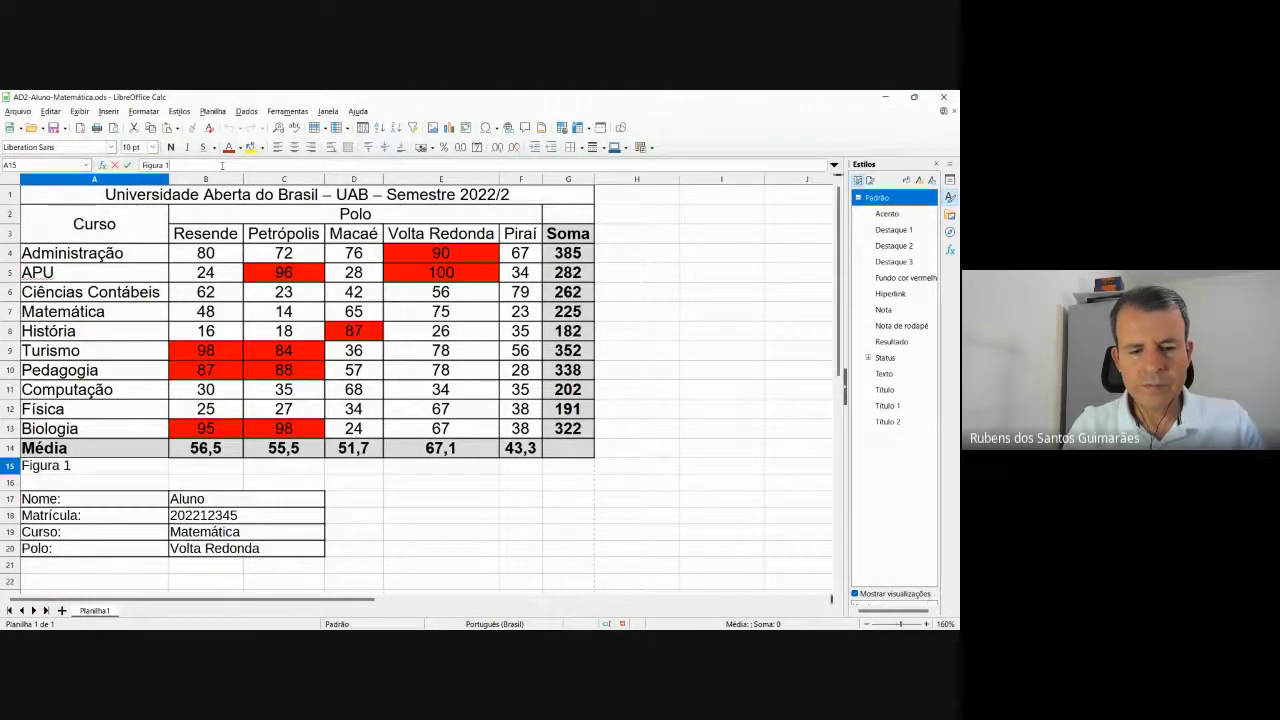
{"action": "key", "text": "alt+Tab"}
{"action": "key", "text": "alt+Tab"}
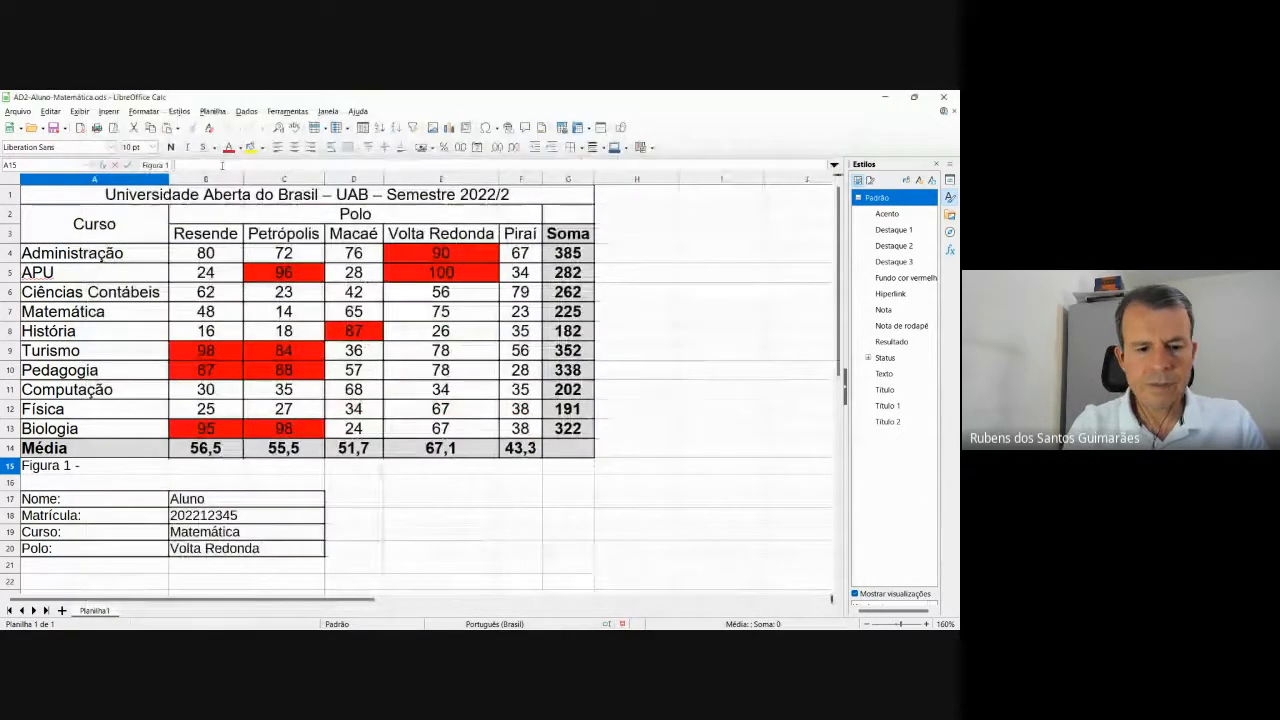
{"action": "type", "text": "- Planilh"}
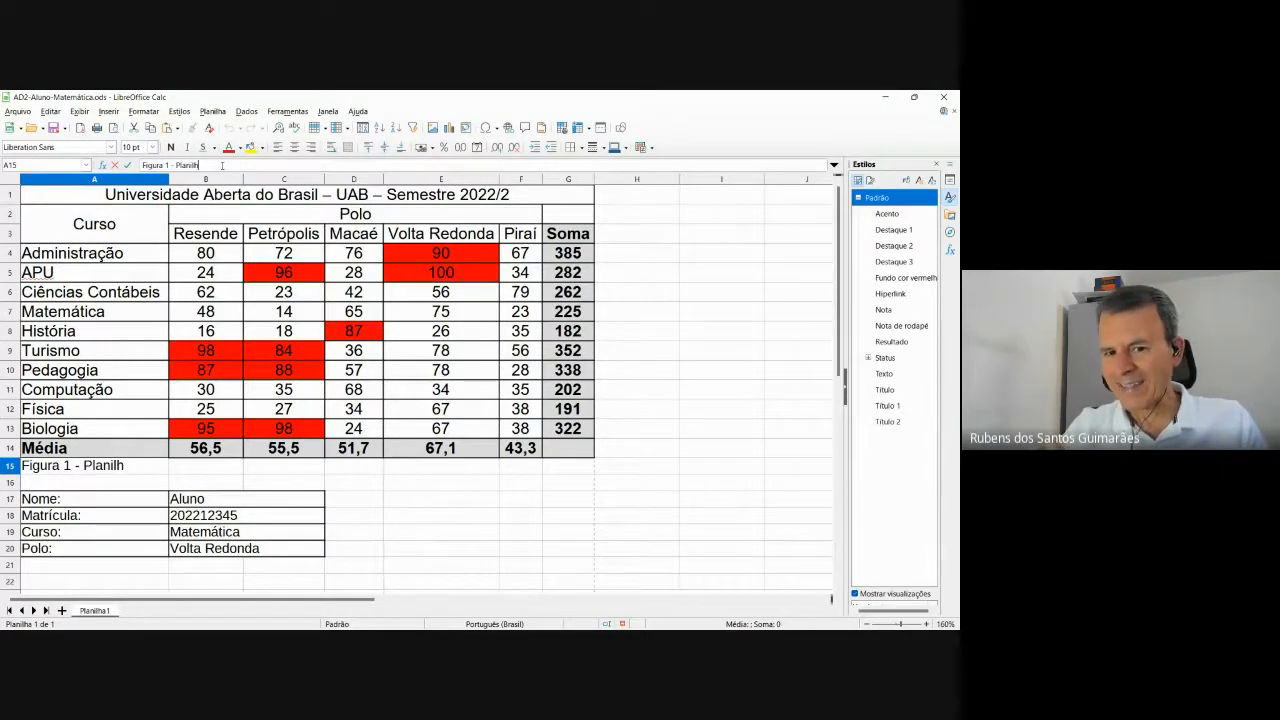
{"action": "type", "text": "a"}
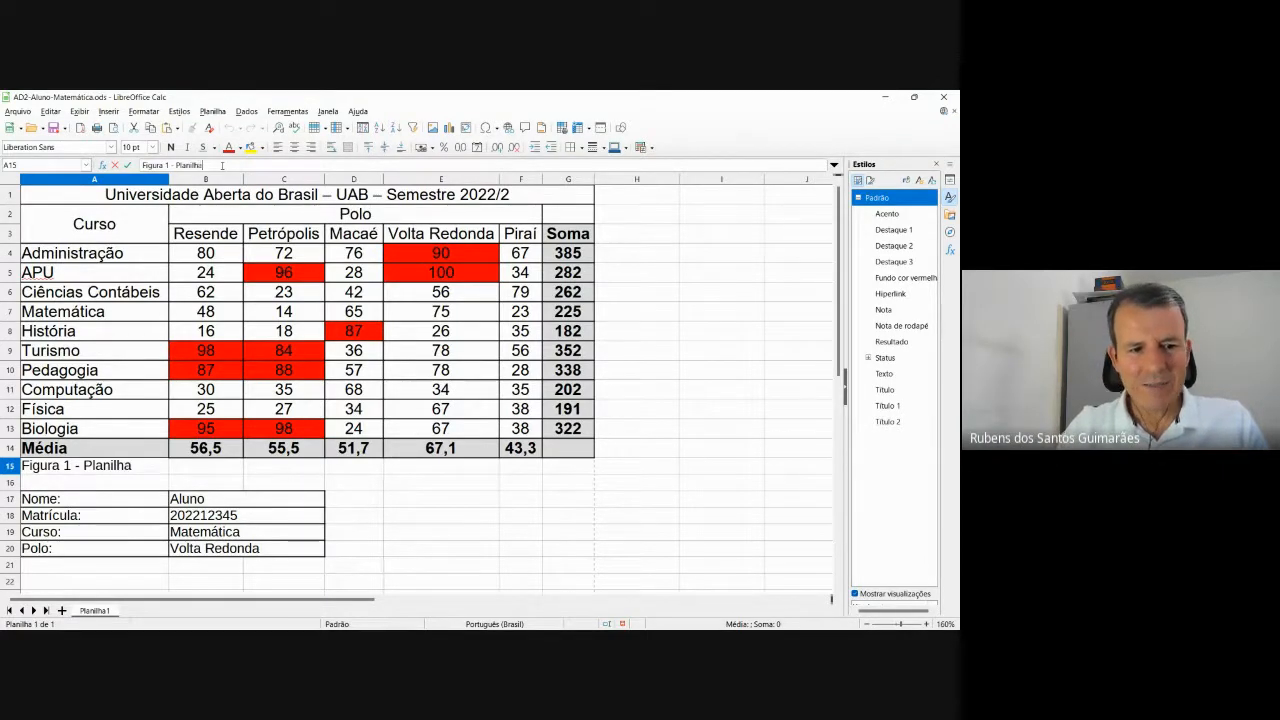
{"action": "key", "text": "alt+Tab"}
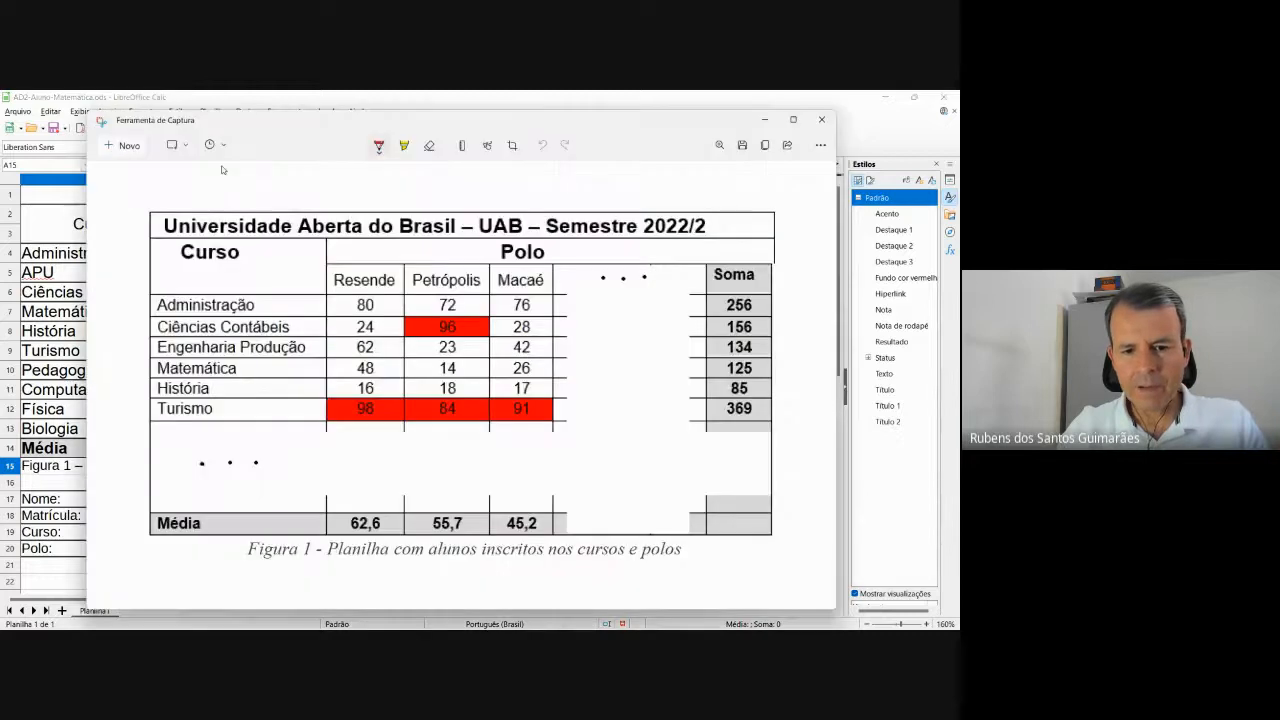
{"action": "left_click", "coordinate": [121, 97]}
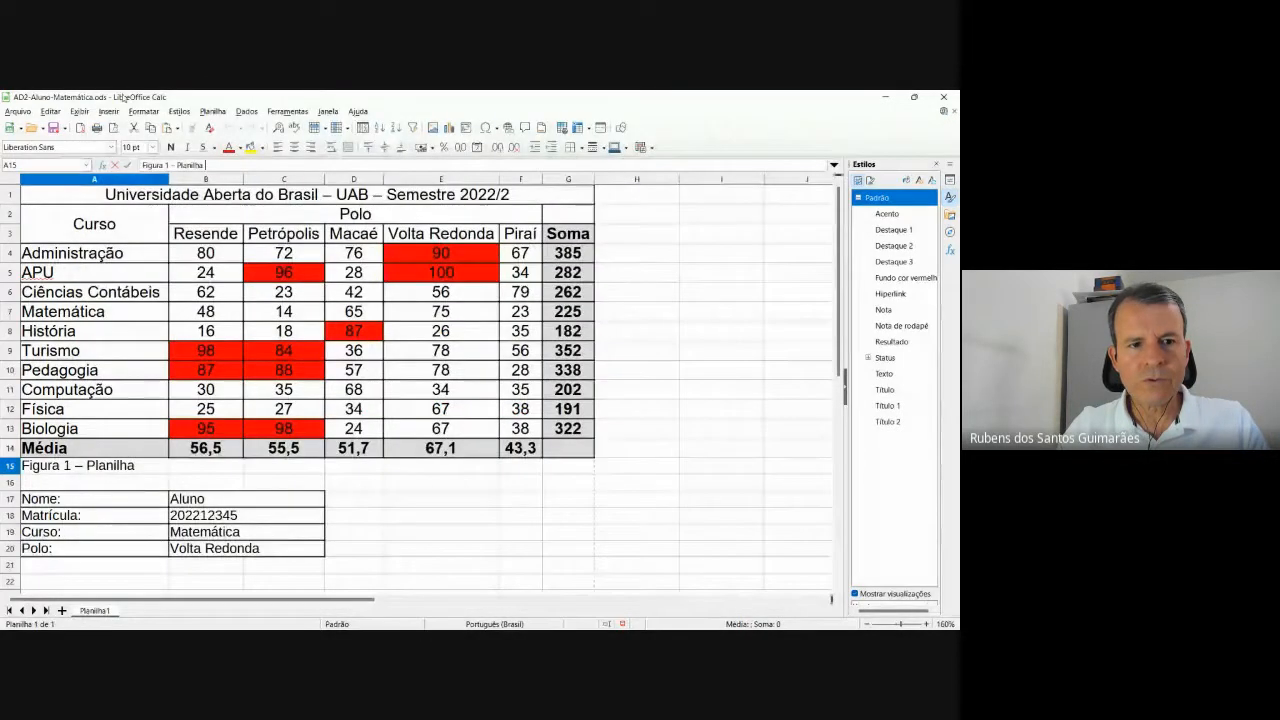
{"action": "type", "text": "com"}
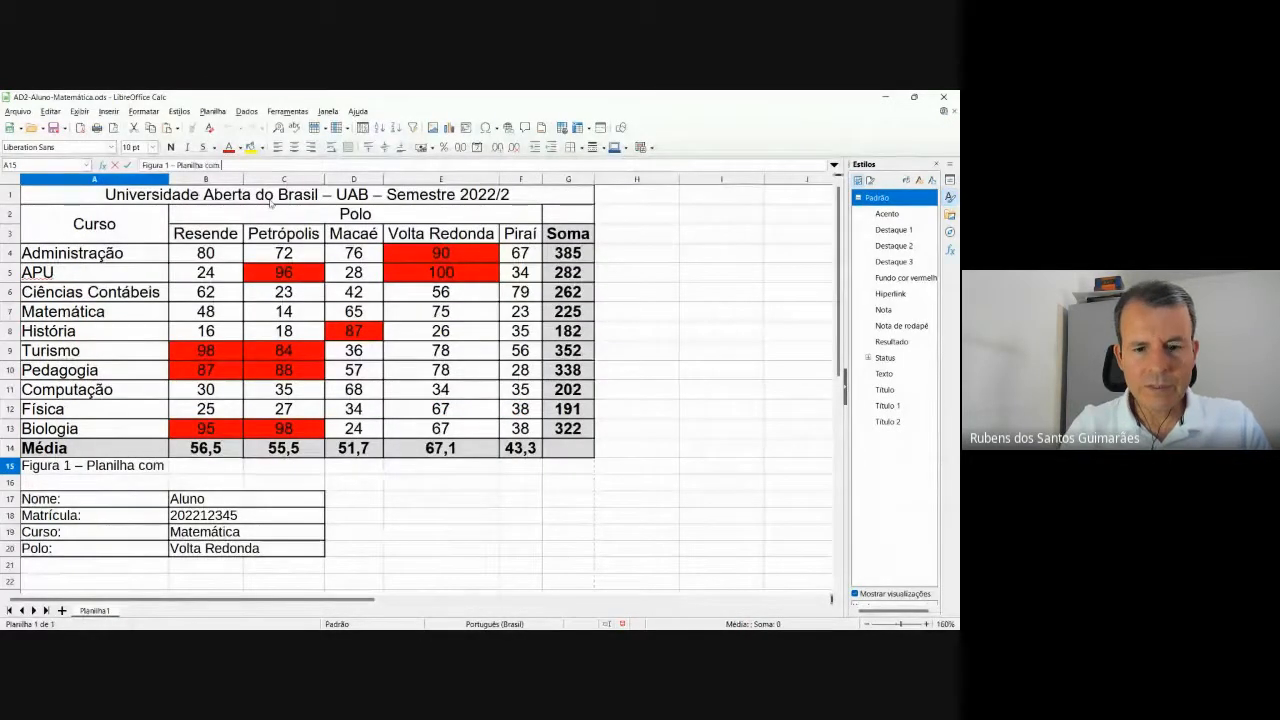
{"action": "type", "text": " alunos"}
{"action": "key", "text": "alt+Tab"}
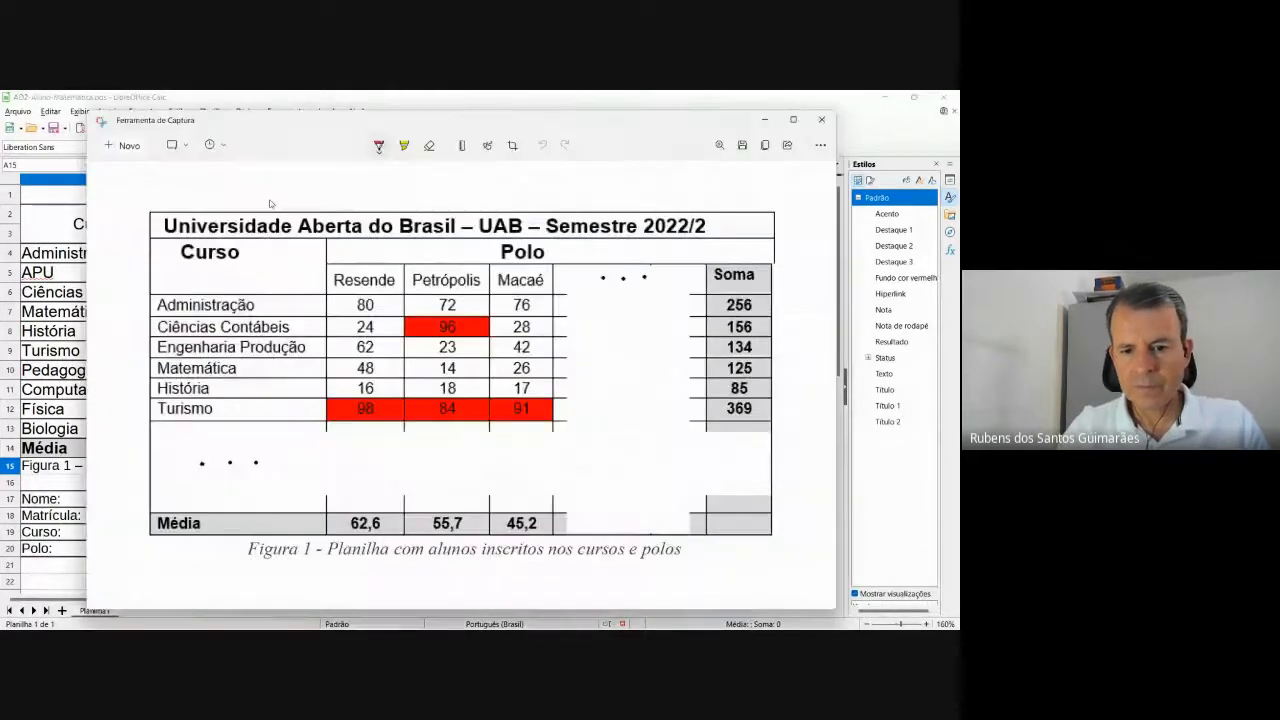
{"action": "key", "text": "alt+Tab"}
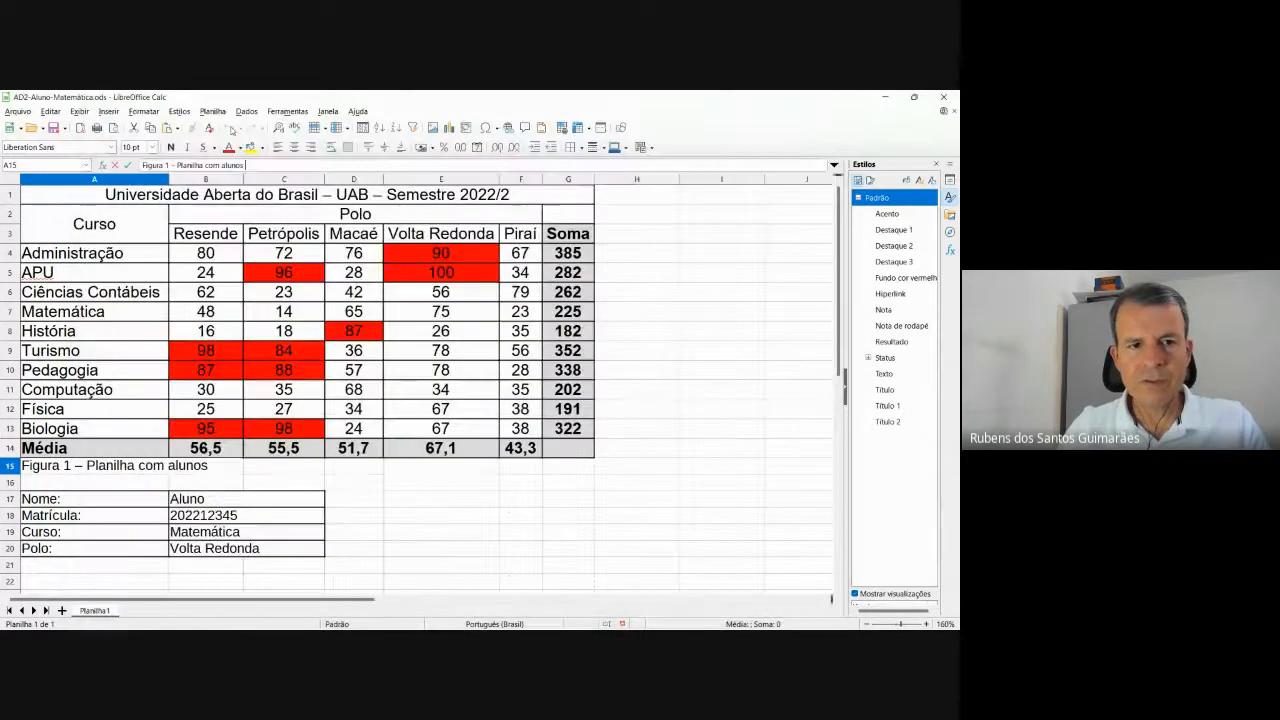
{"action": "type", "text": "insc"}
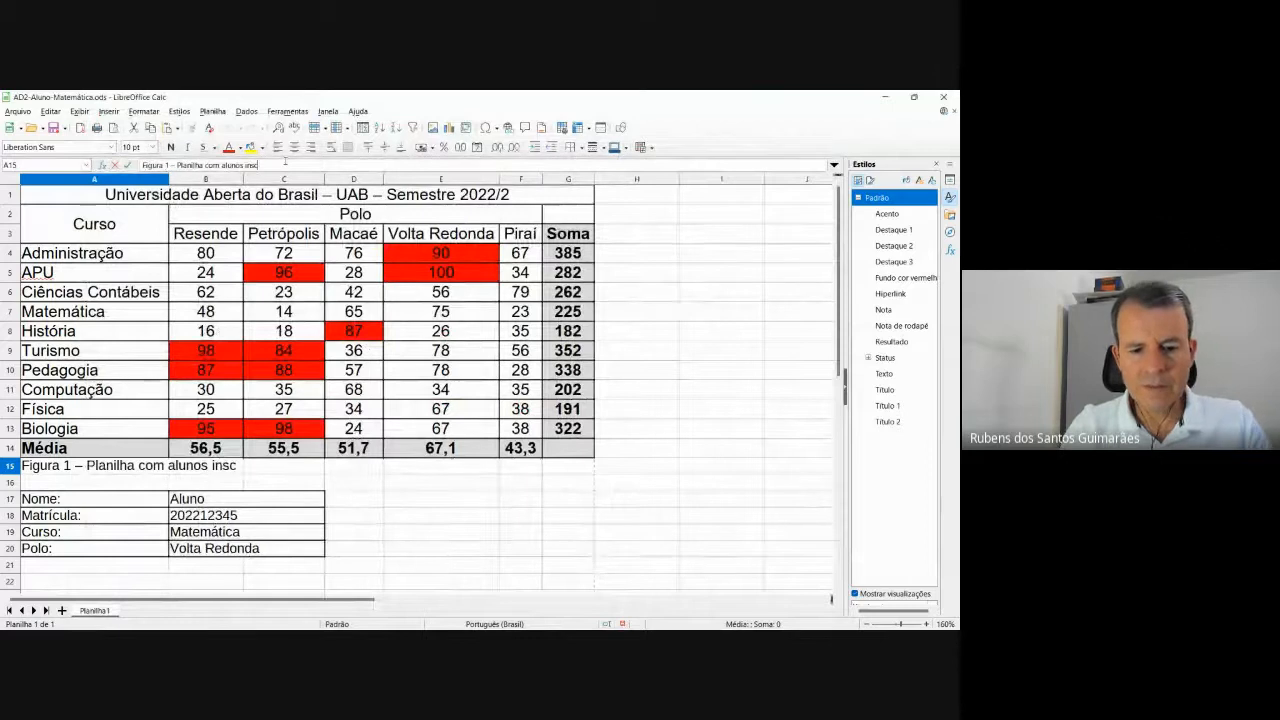
{"action": "type", "text": "ritos n"}
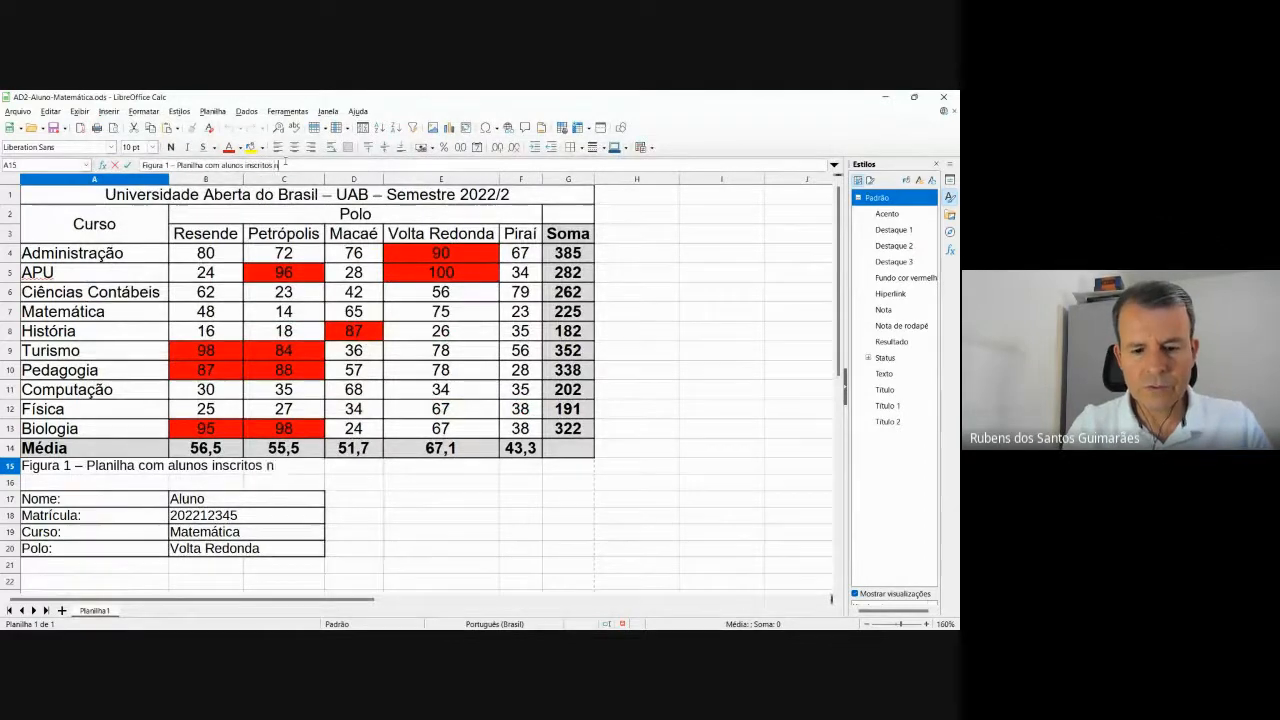
{"action": "type", "text": "os cursos e"}
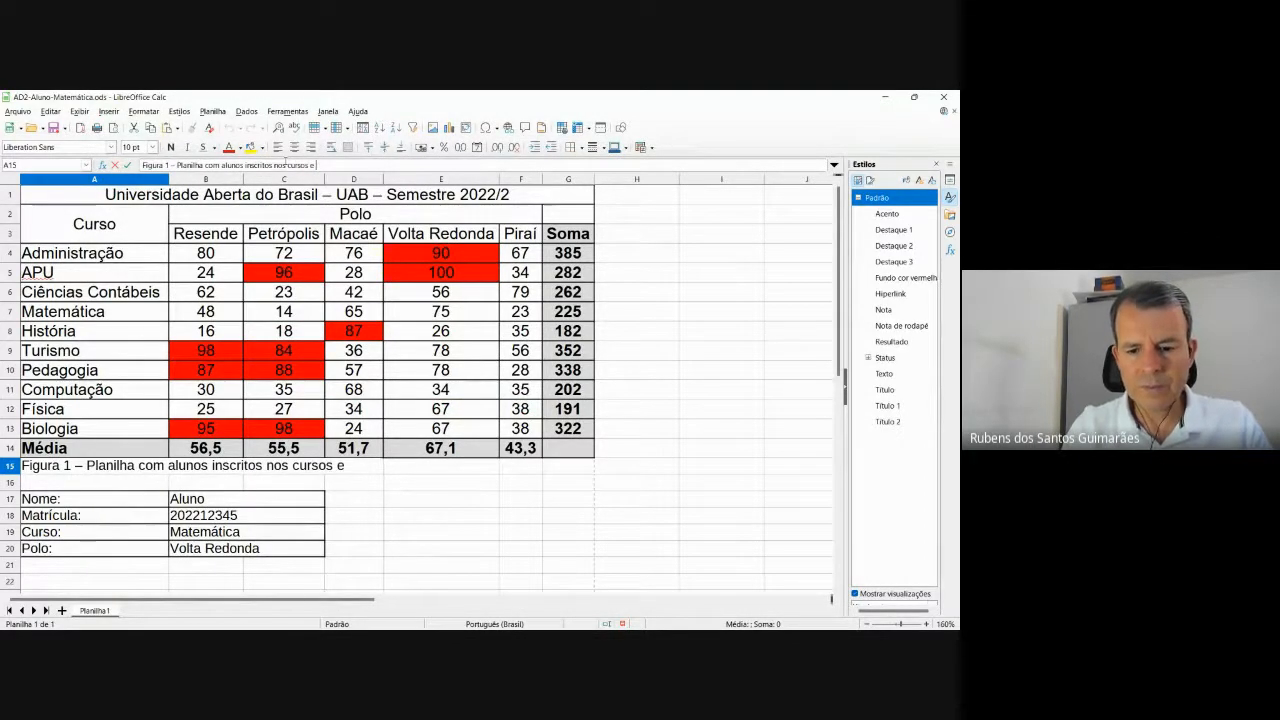
{"action": "type", "text": " po"}
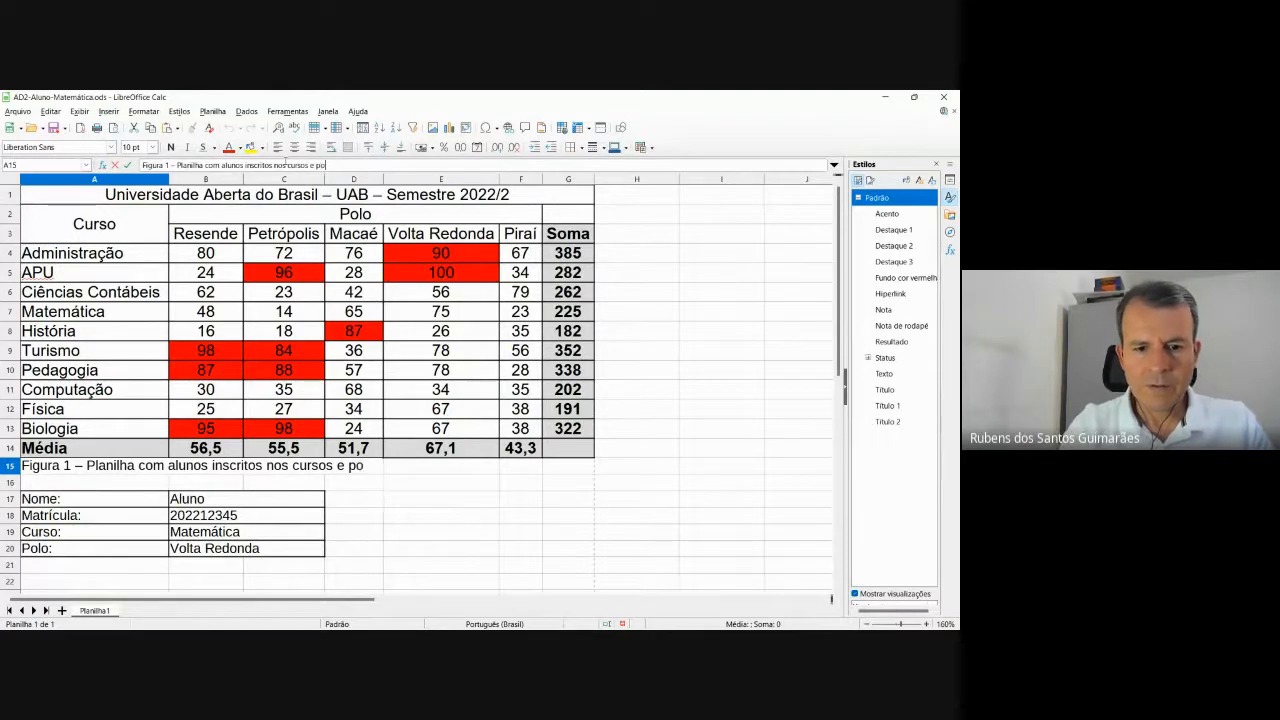
{"action": "type", "text": "los"}
{"action": "key", "text": "Tab"}
Select the caption row from A15 across to column G.
{"action": "key", "text": "alt+Tab"}
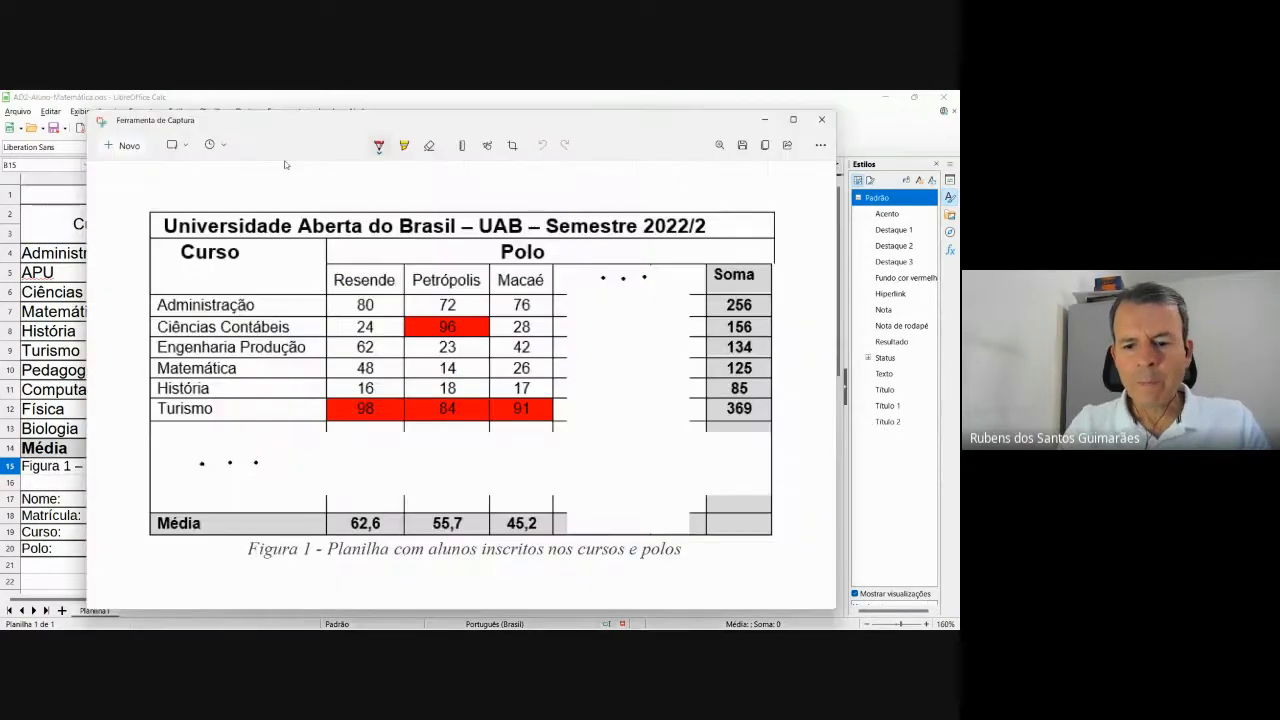
{"action": "key", "text": "alt+Tab"}
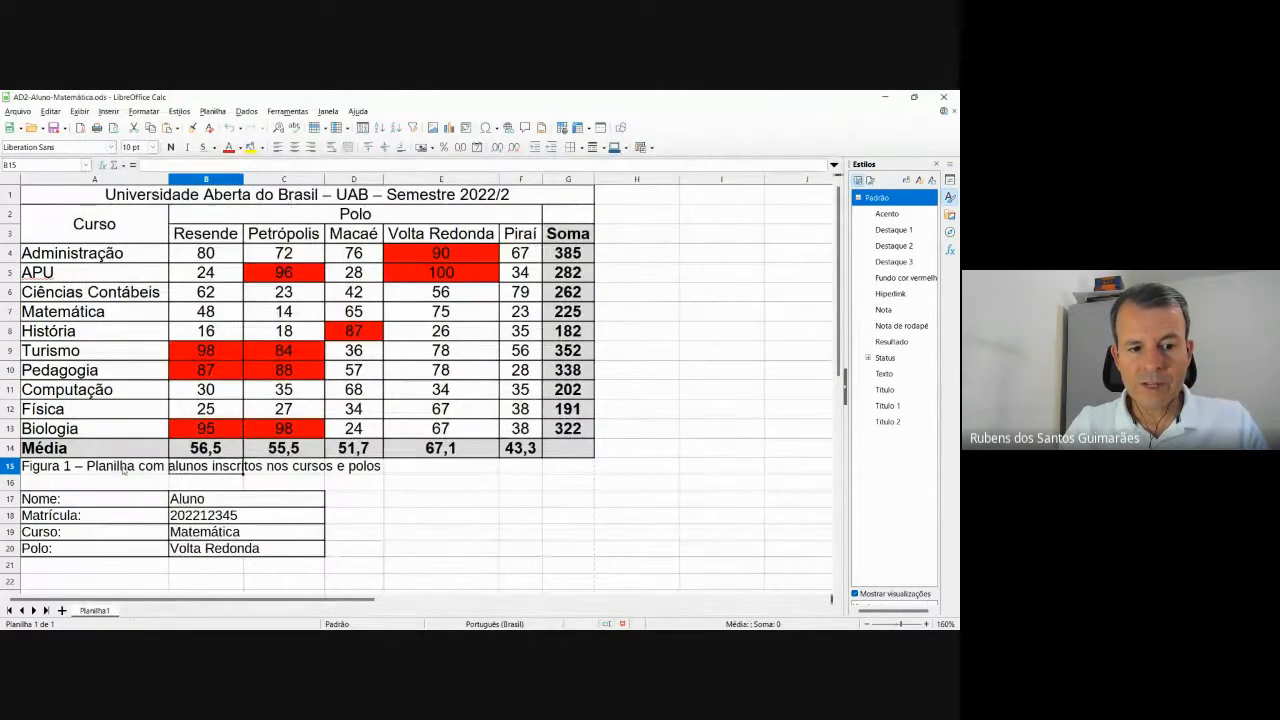
{"action": "key", "text": "Left"}
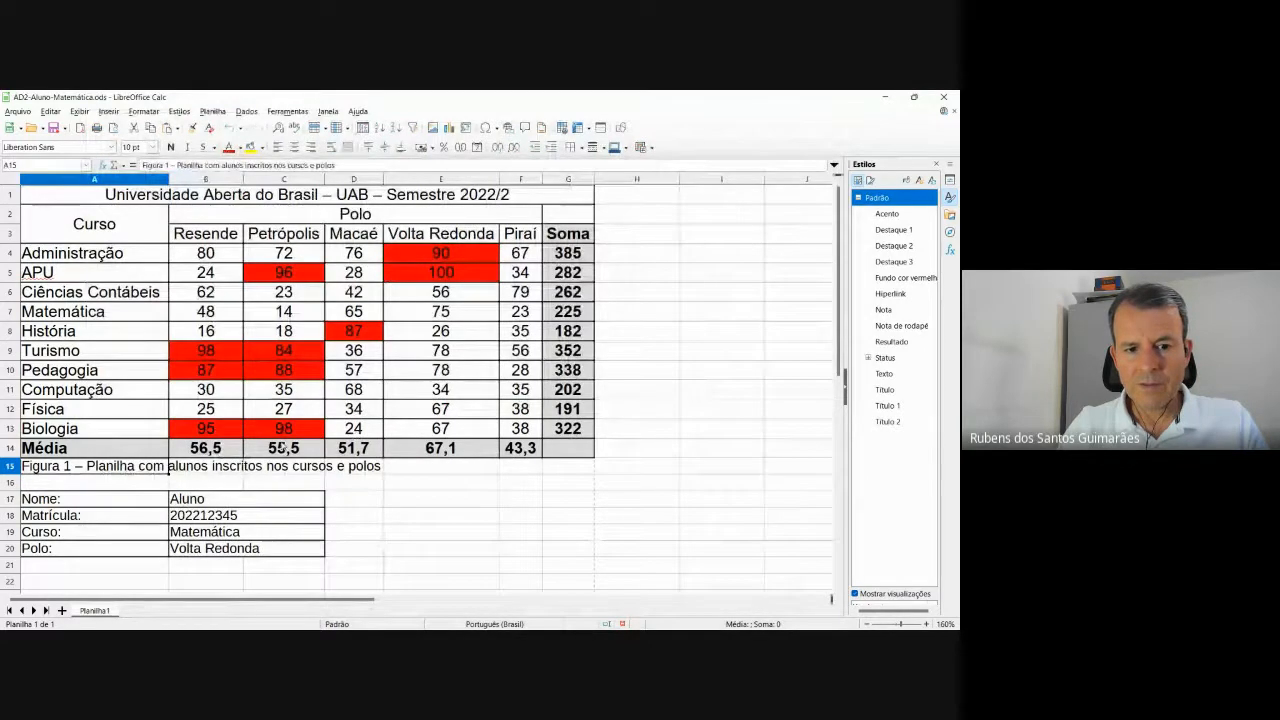
{"action": "key", "text": "shift+Right"}
{"action": "key", "text": "shift+Right"}
{"action": "key", "text": "shift+Right"}
{"action": "key", "text": "shift+Right"}
{"action": "key", "text": "shift+Right"}
{"action": "key", "text": "shift+Right"}
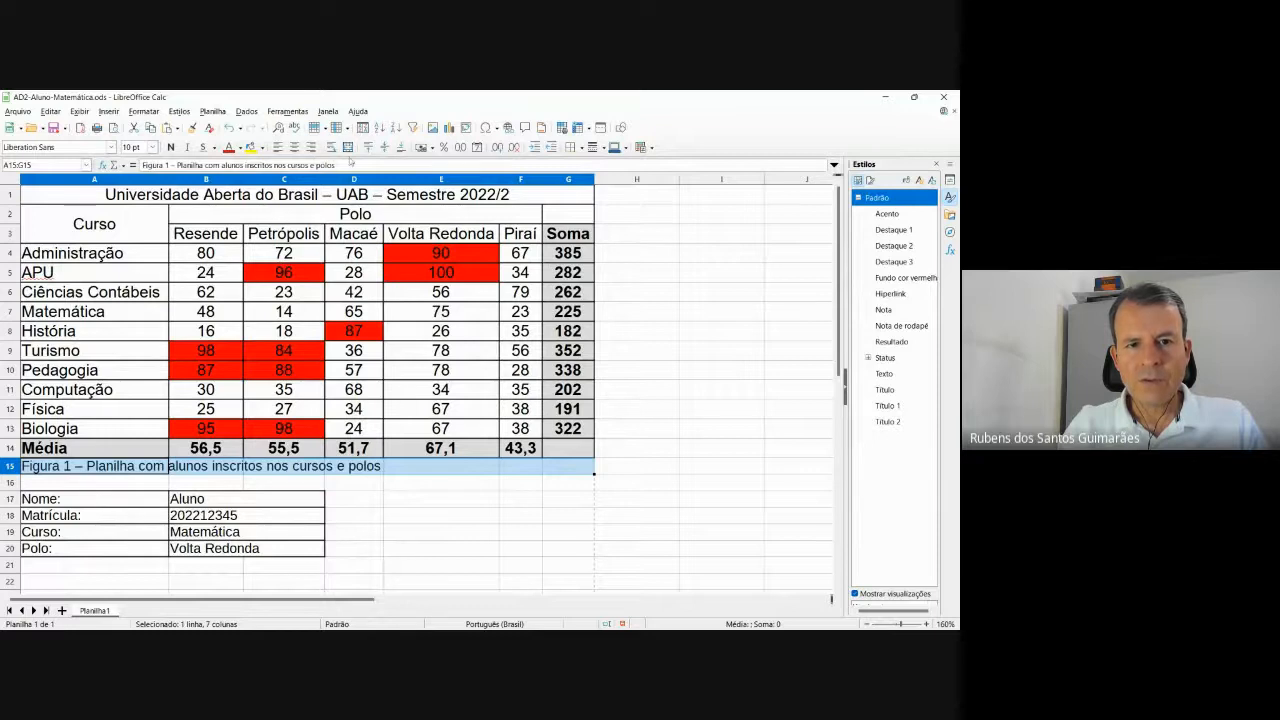
Merge and center the Figura 1 caption across A15:G15 and make it italic.
{"action": "left_click", "coordinate": [348, 147]}
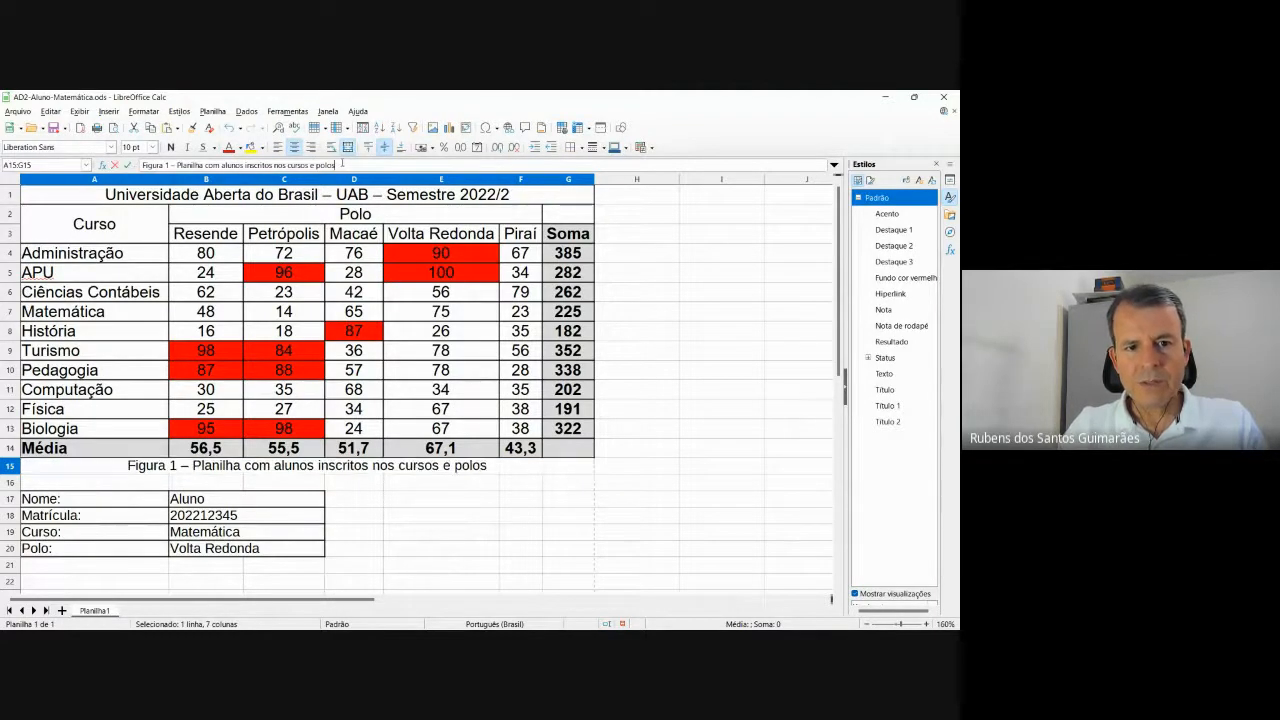
{"action": "key", "text": "alt+Tab"}
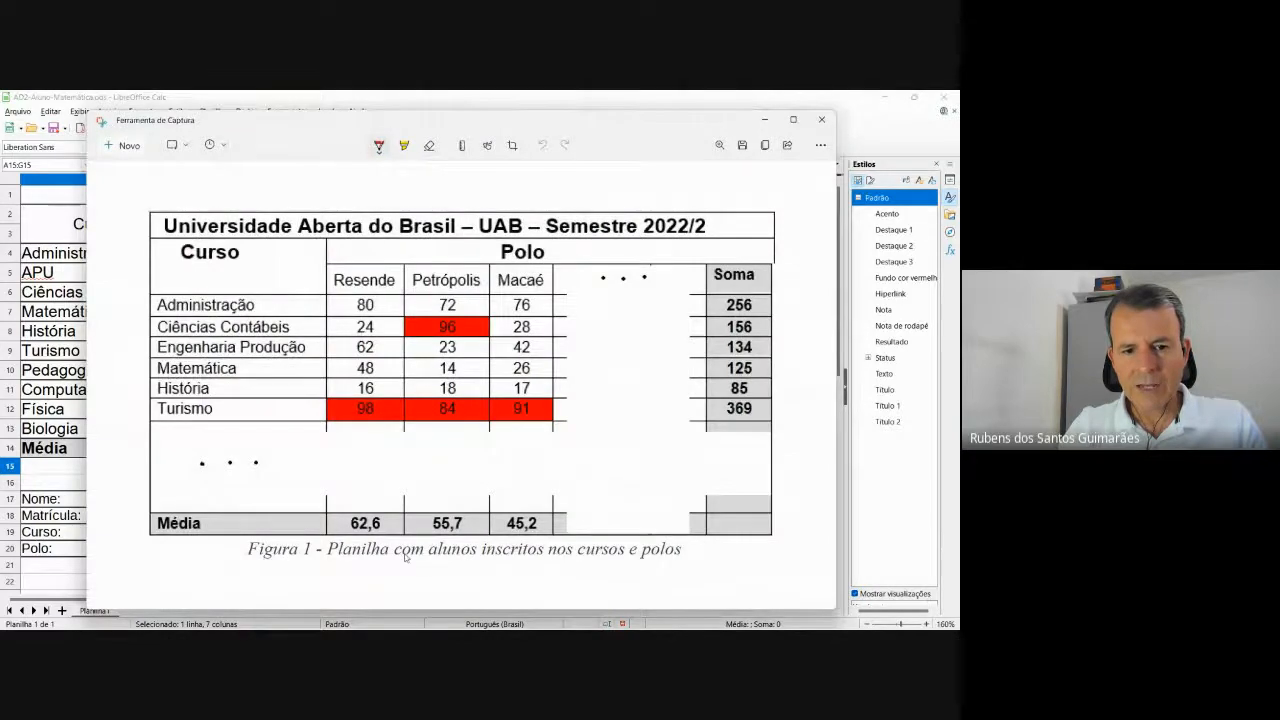
{"action": "key", "text": "alt+Tab"}
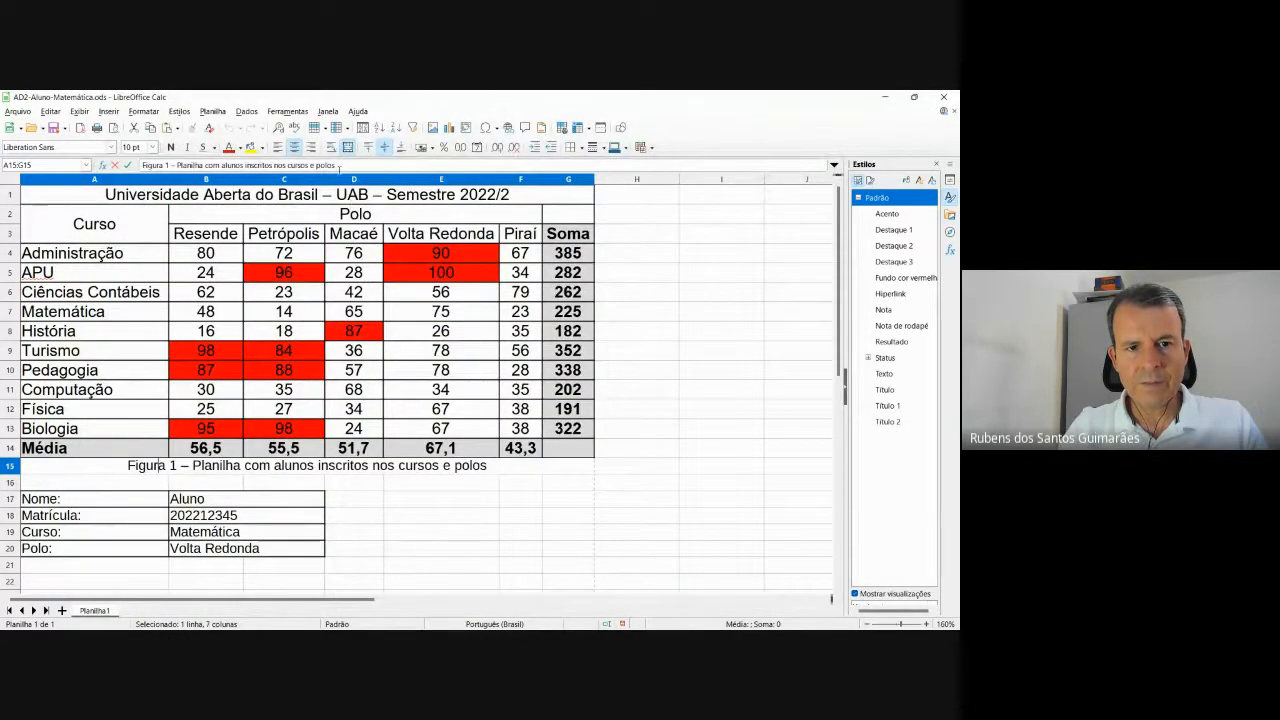
{"action": "left_click_drag", "start_coordinate": [337, 166], "coordinate": [146, 168]}
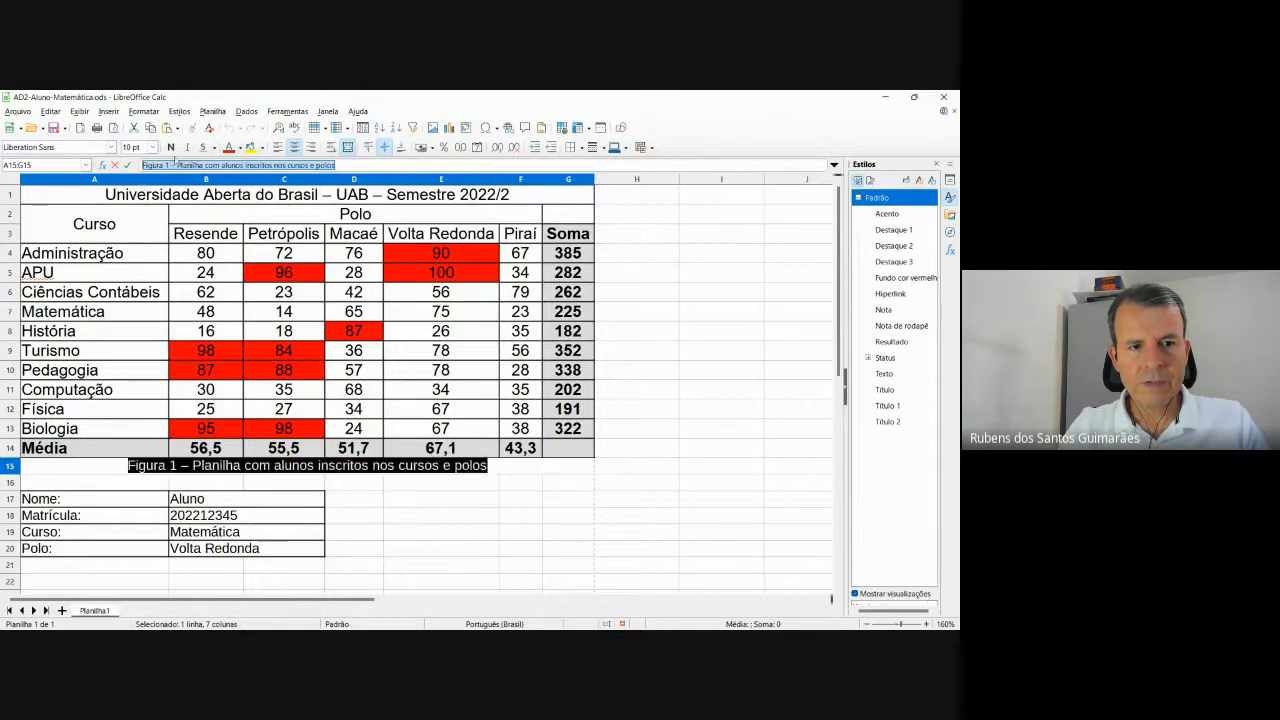
{"action": "left_click", "coordinate": [186, 147]}
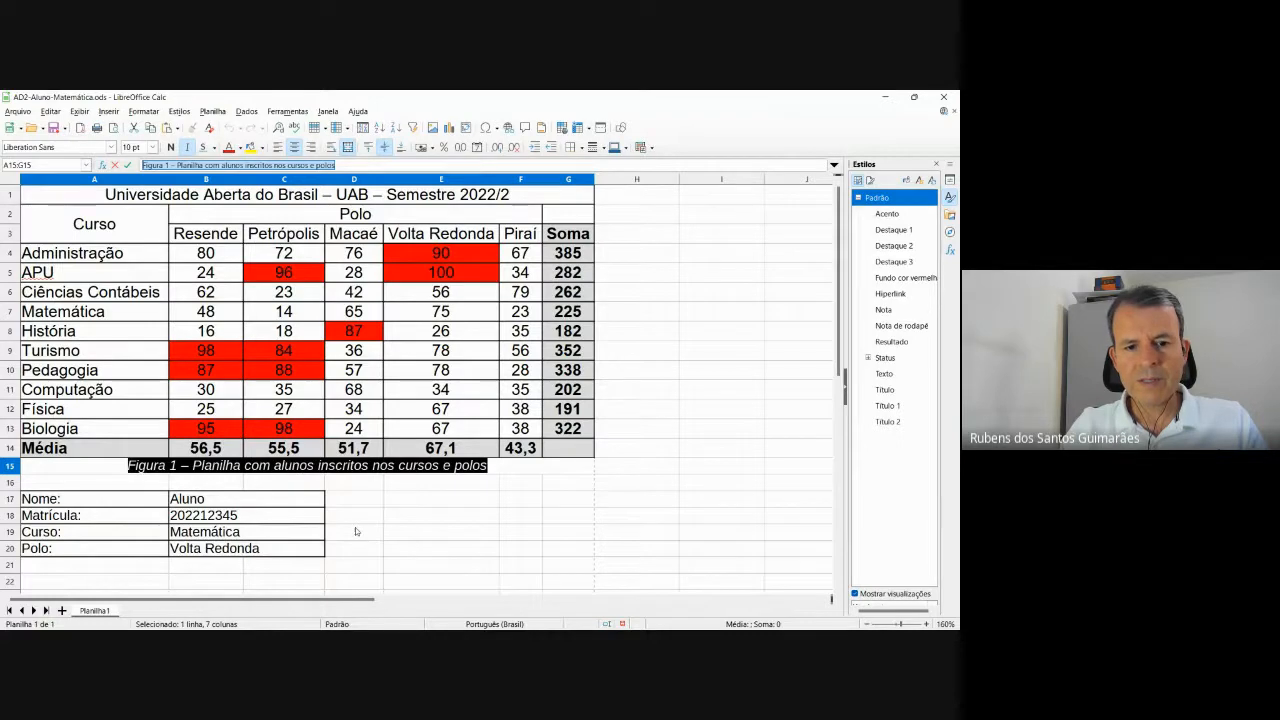
{"action": "left_click", "coordinate": [440, 564]}
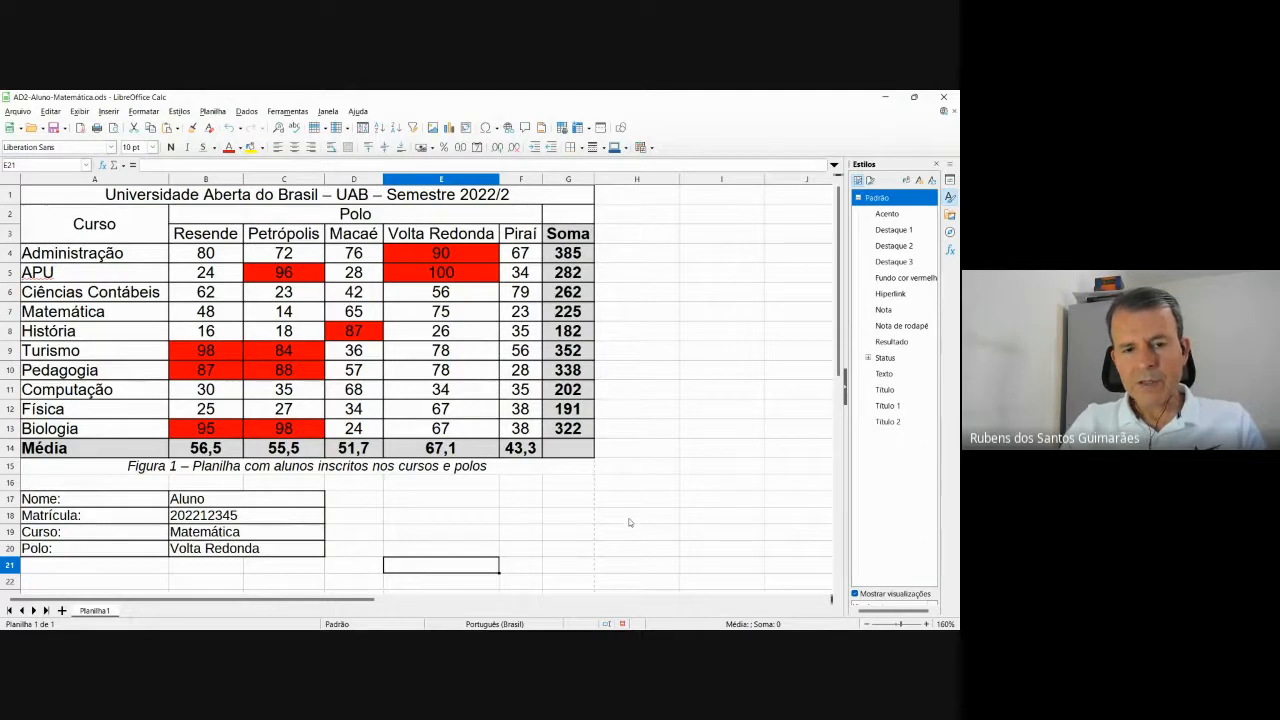
{"action": "key", "text": "alt+Tab"}
{"action": "key", "text": "alt+Tab"}
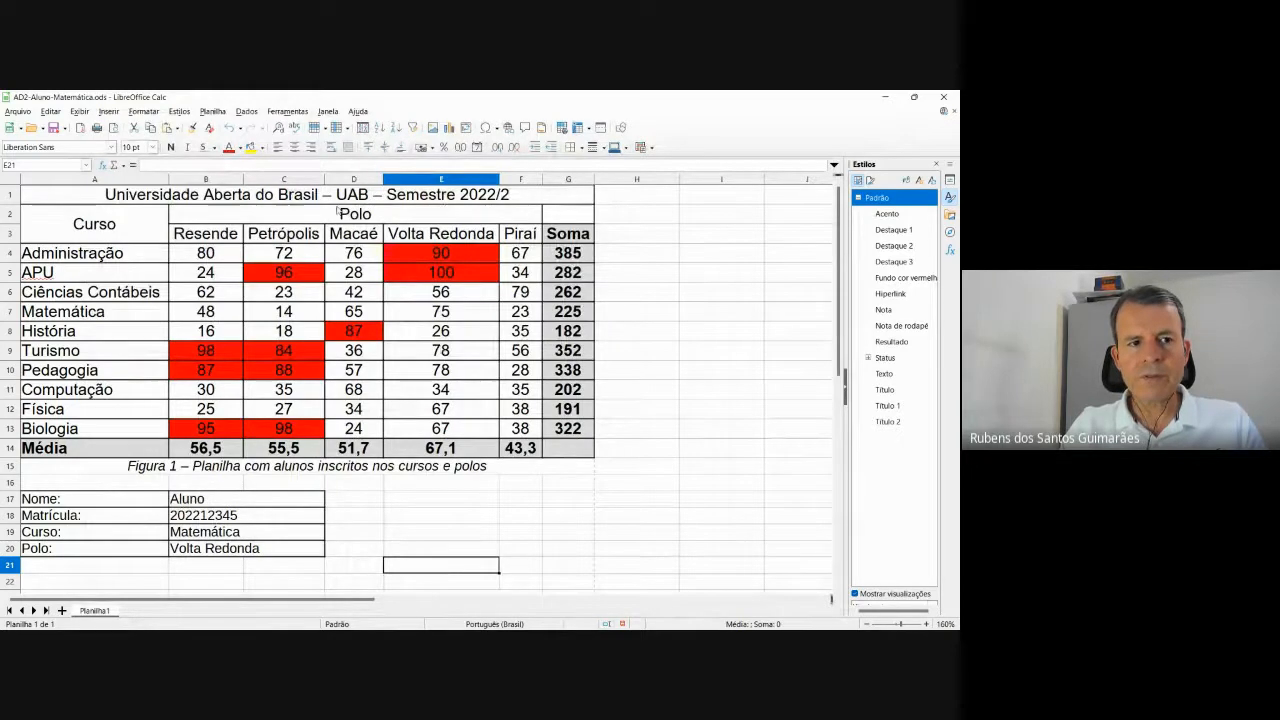
Save the sheet, then compare its print preview with the reference screenshot and close it.
{"action": "left_click", "coordinate": [55, 128]}
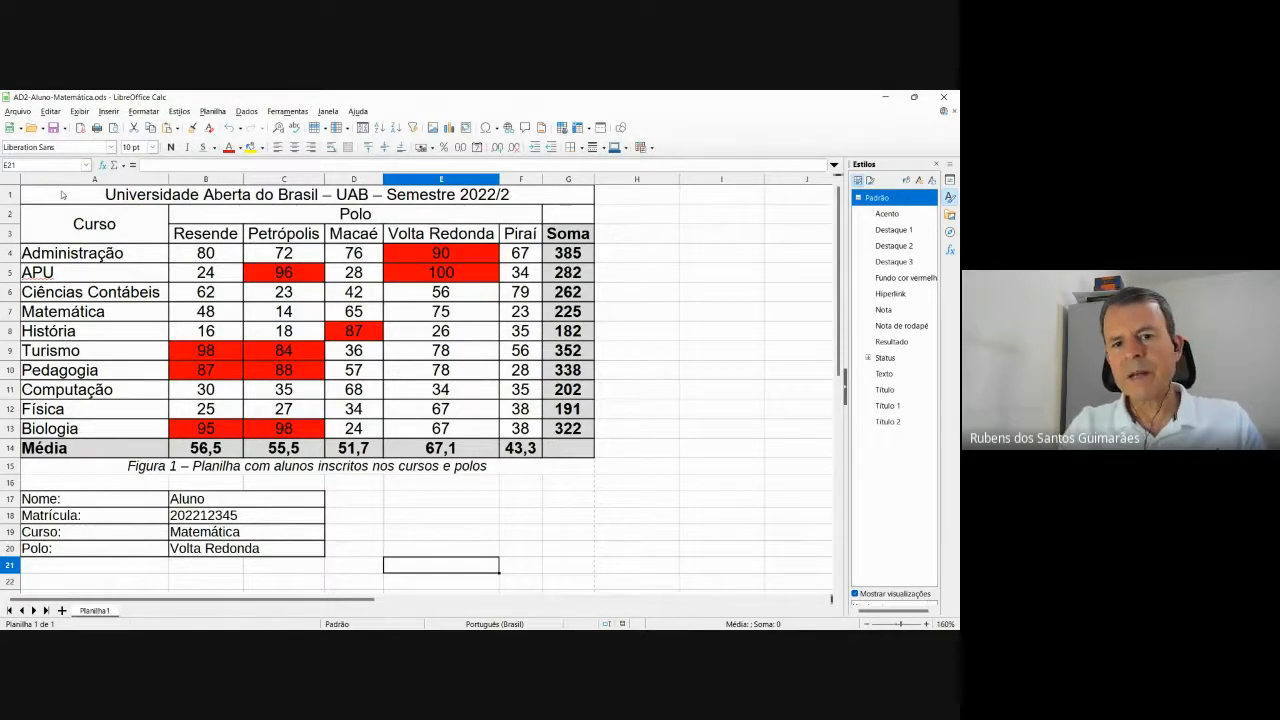
{"action": "left_click", "coordinate": [18, 112]}
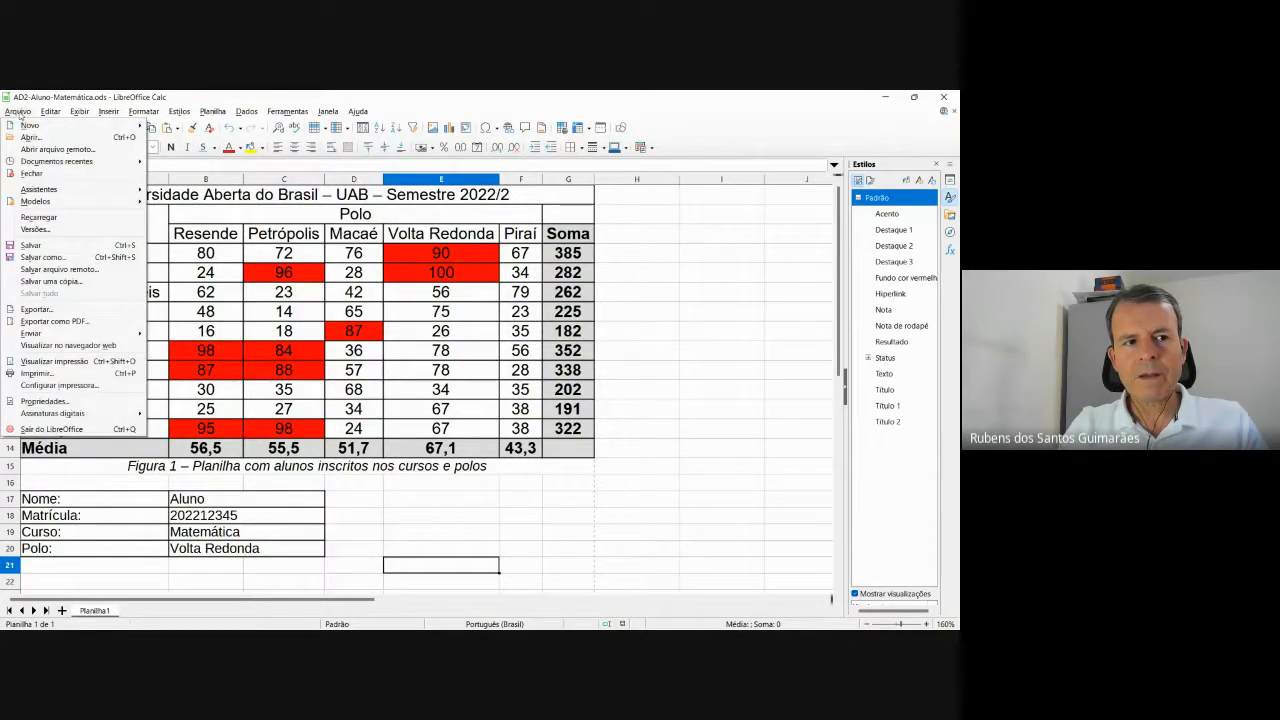
{"action": "left_click", "coordinate": [75, 361]}
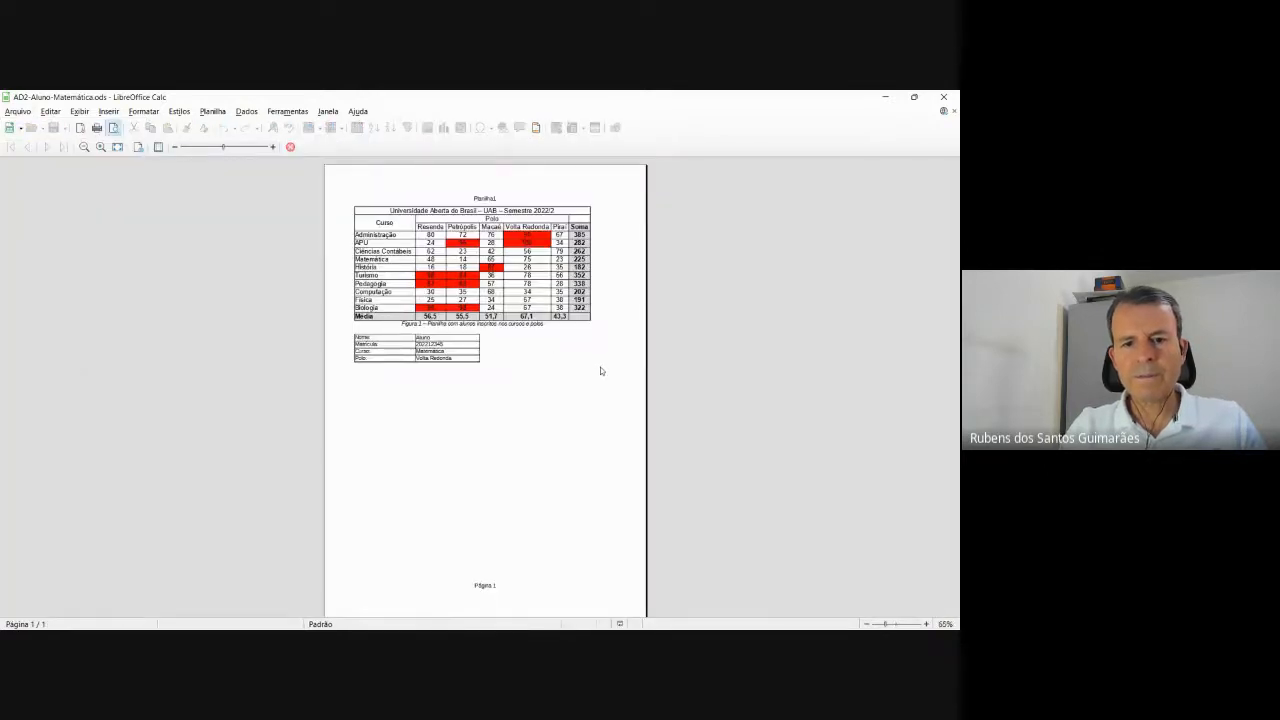
{"action": "scroll", "coordinate": [600, 371], "scroll_direction": "up", "scroll_amount": 5}
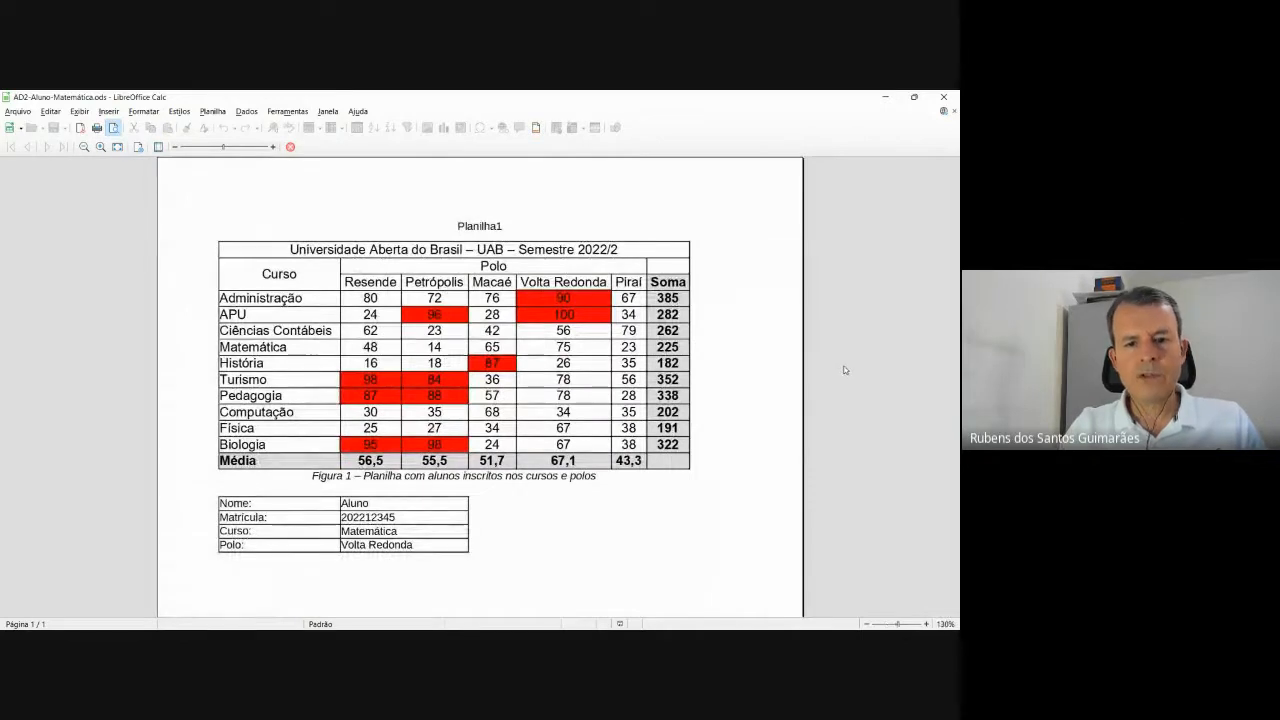
{"action": "key", "text": "alt+Tab"}
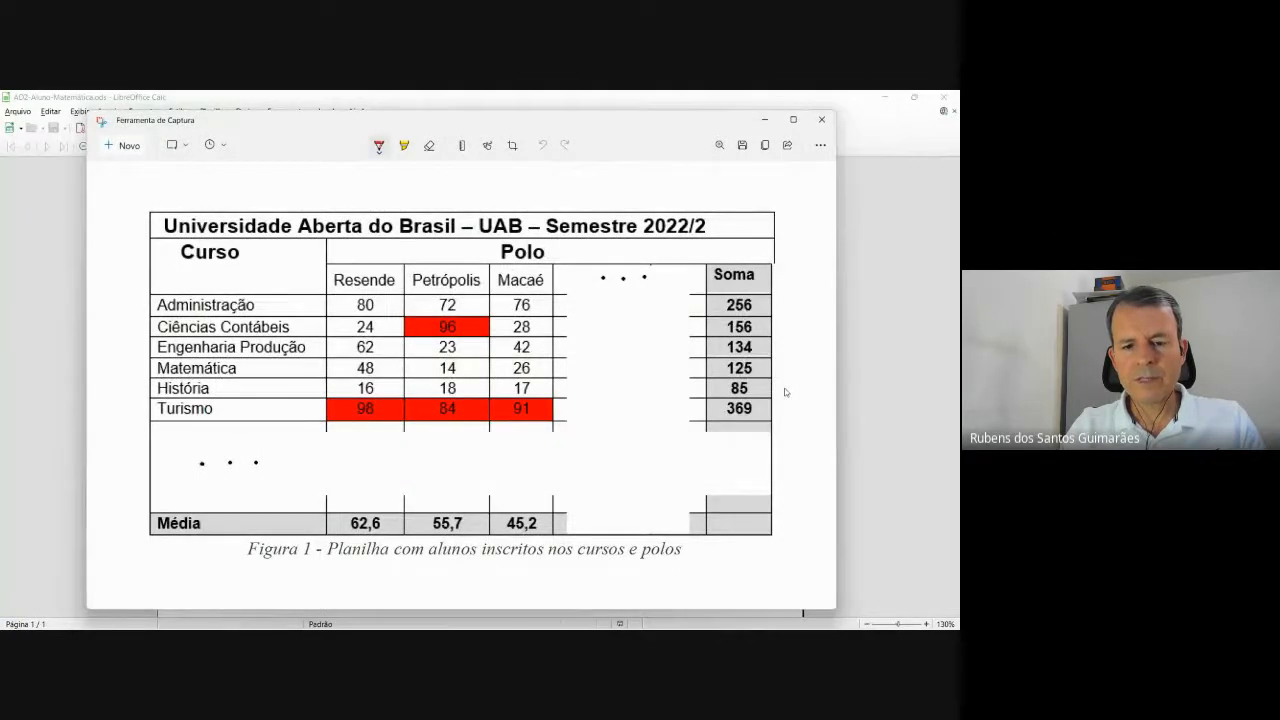
{"action": "key", "text": "alt+Tab"}
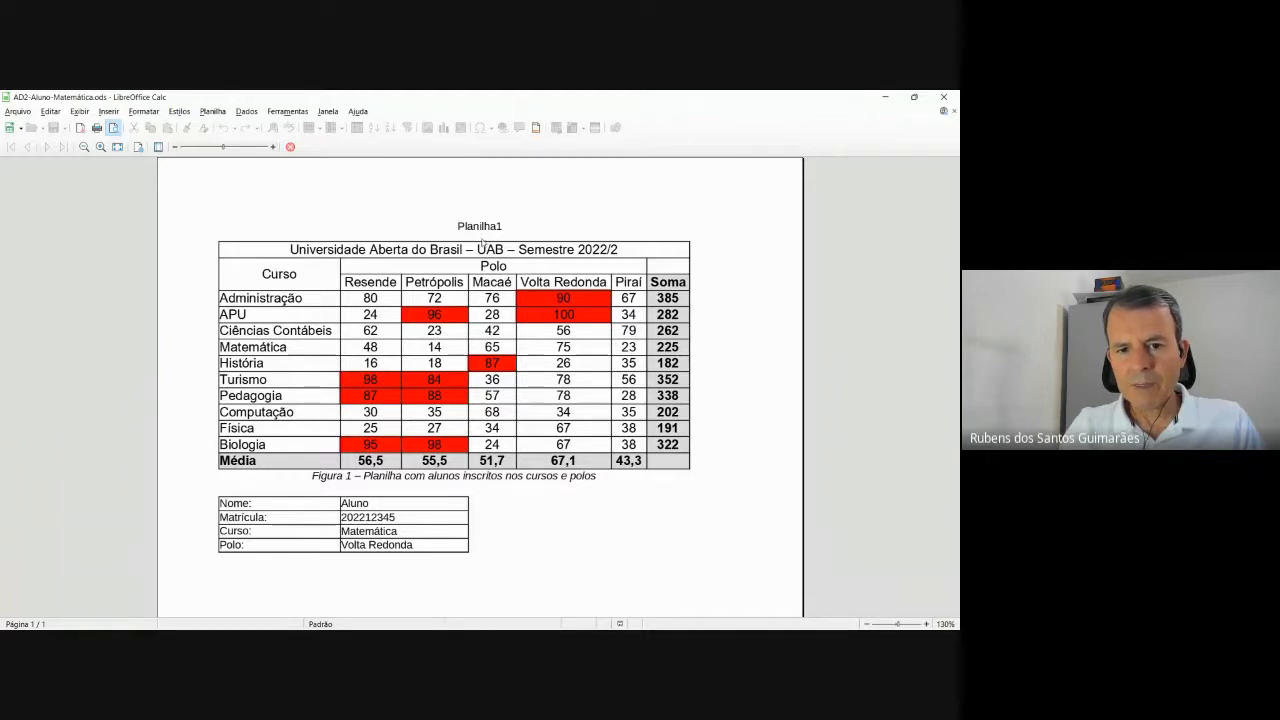
{"action": "scroll", "coordinate": [537, 330], "scroll_direction": "down", "scroll_amount": 5}
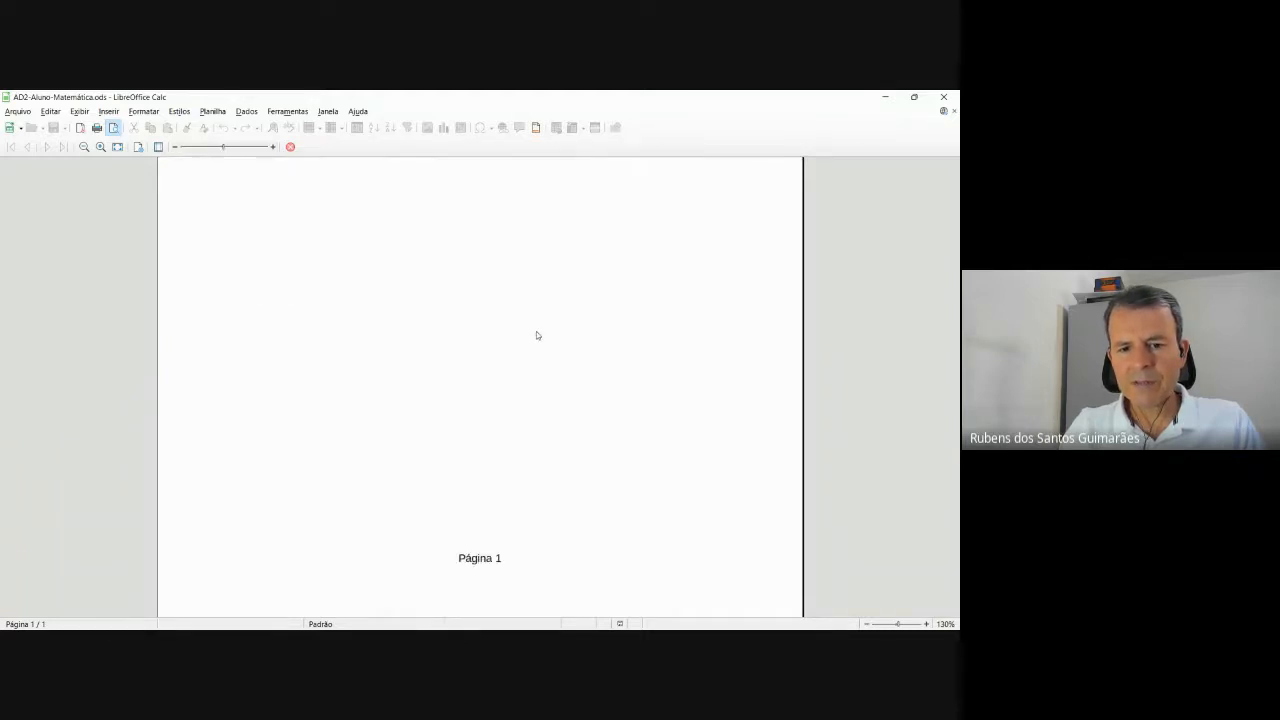
{"action": "scroll", "coordinate": [535, 338], "scroll_direction": "up", "scroll_amount": 5}
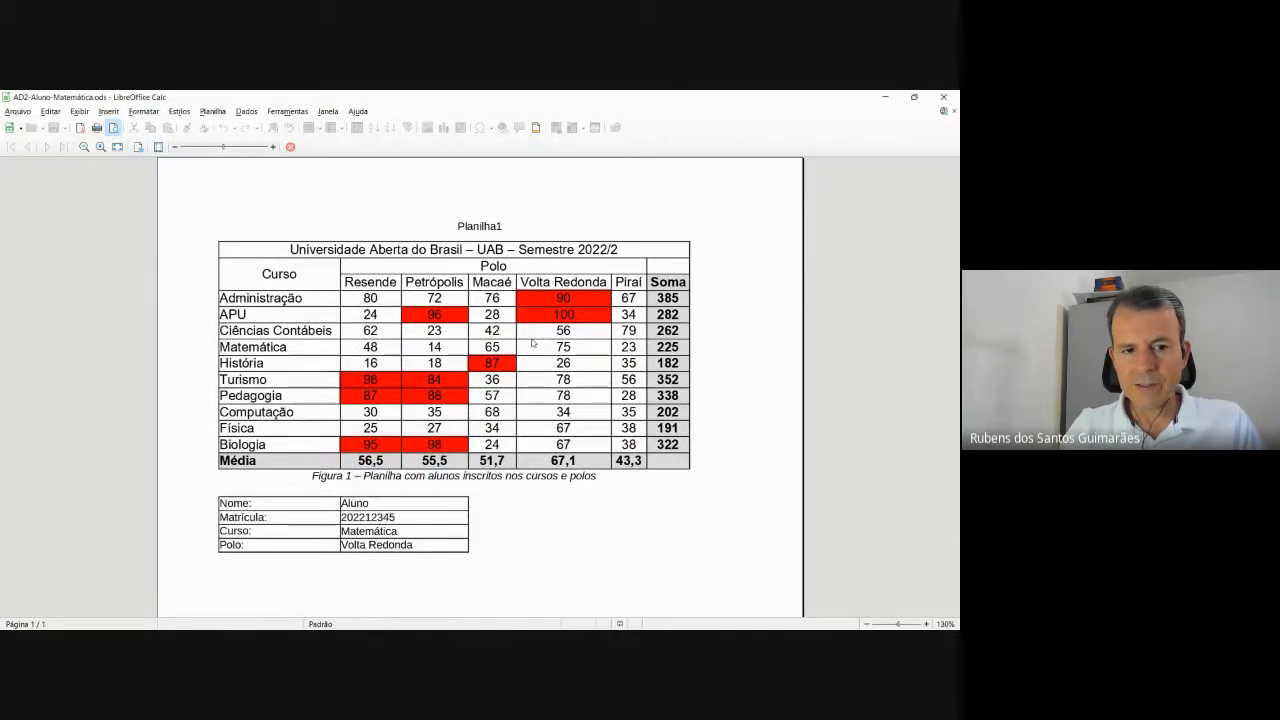
{"action": "key", "text": "Escape"}
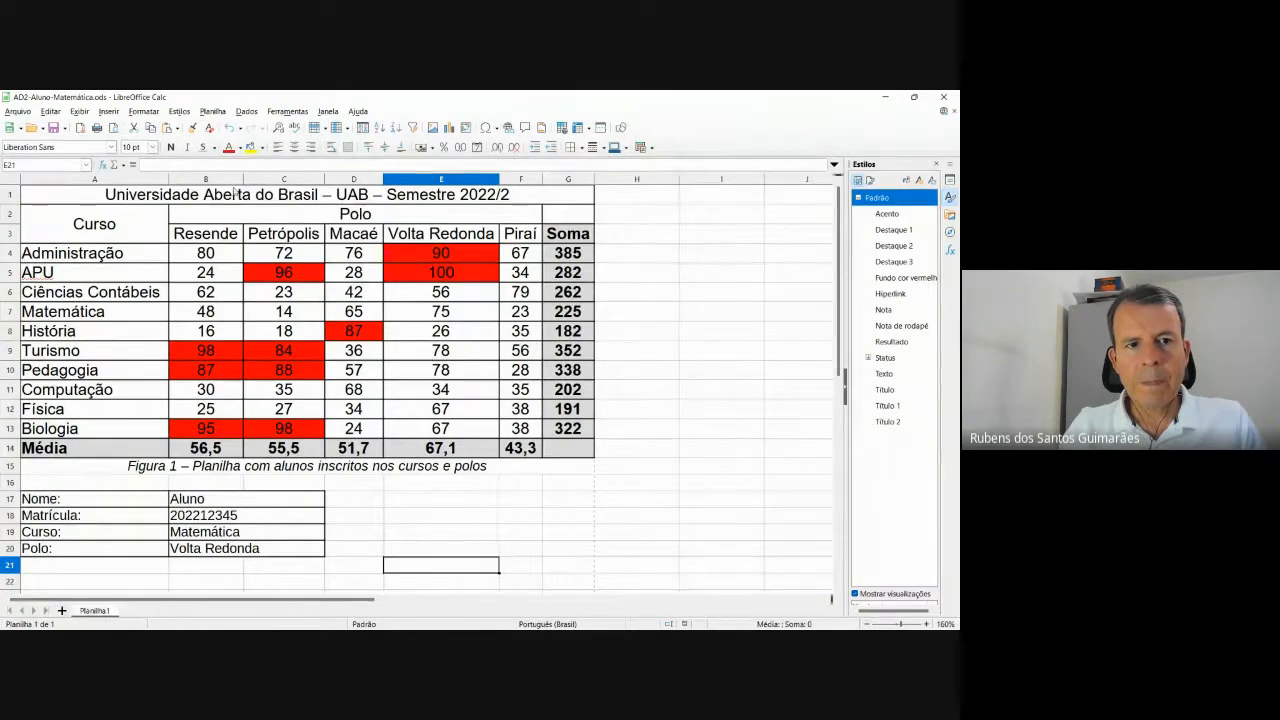
Open the Padrão page style dialog via Formatar > Estilo de página.
{"action": "left_click", "coordinate": [212, 111]}
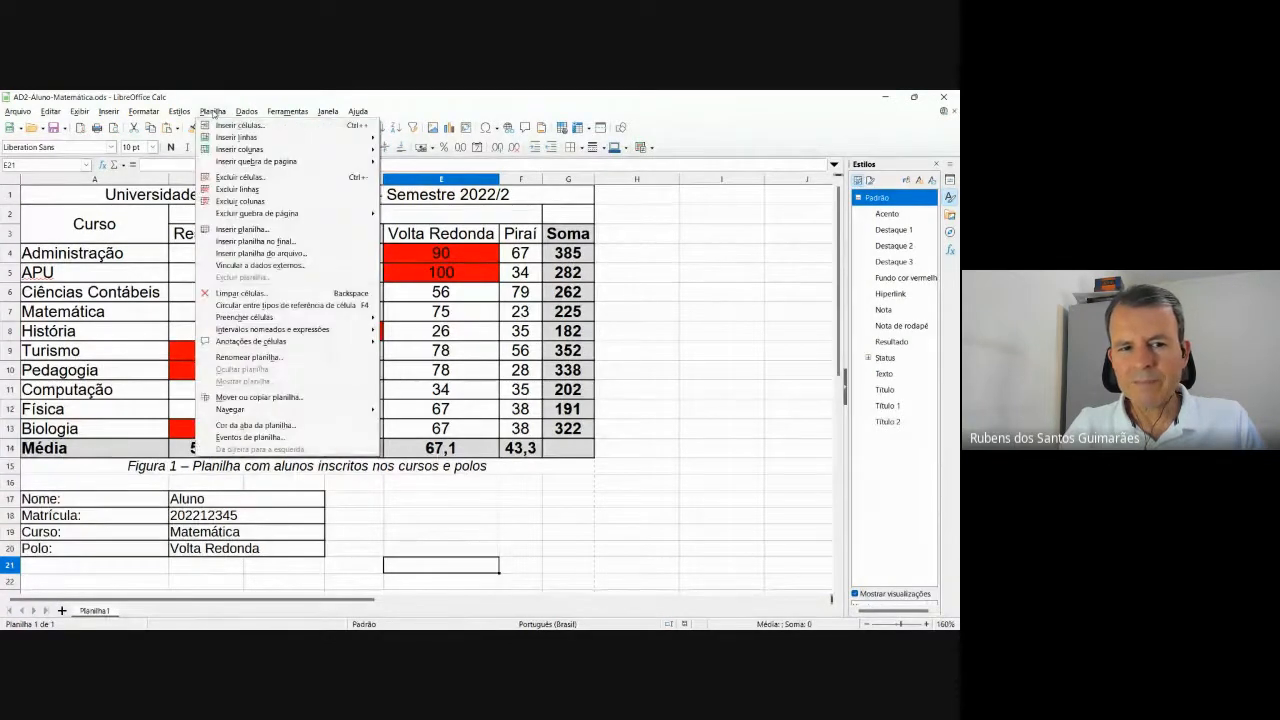
{"action": "mouse_move", "coordinate": [160, 113]}
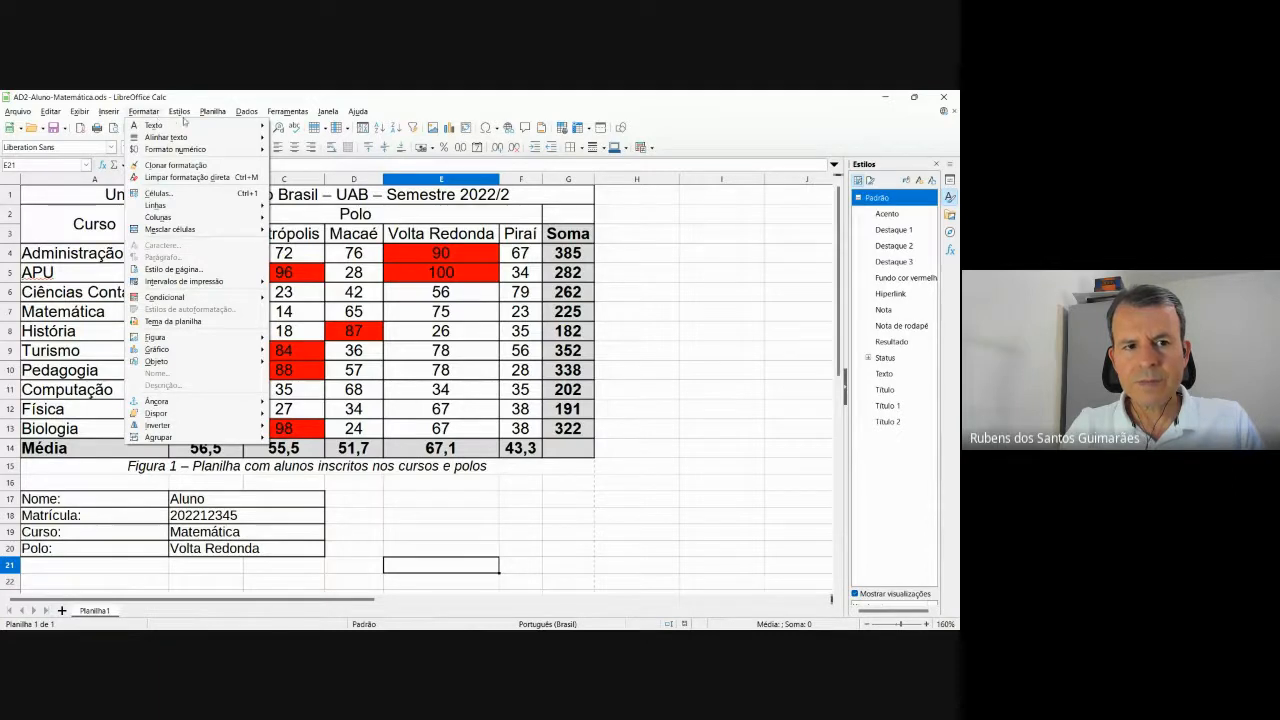
{"action": "mouse_move", "coordinate": [212, 112]}
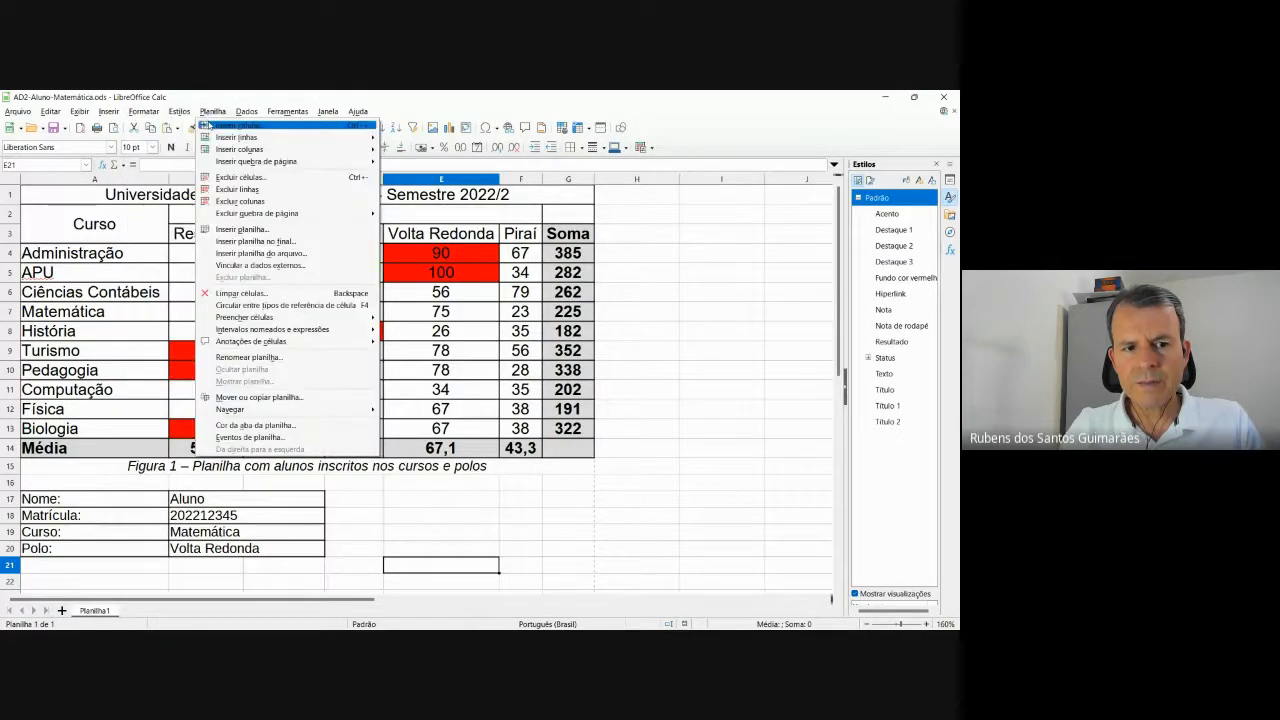
{"action": "mouse_move", "coordinate": [253, 211]}
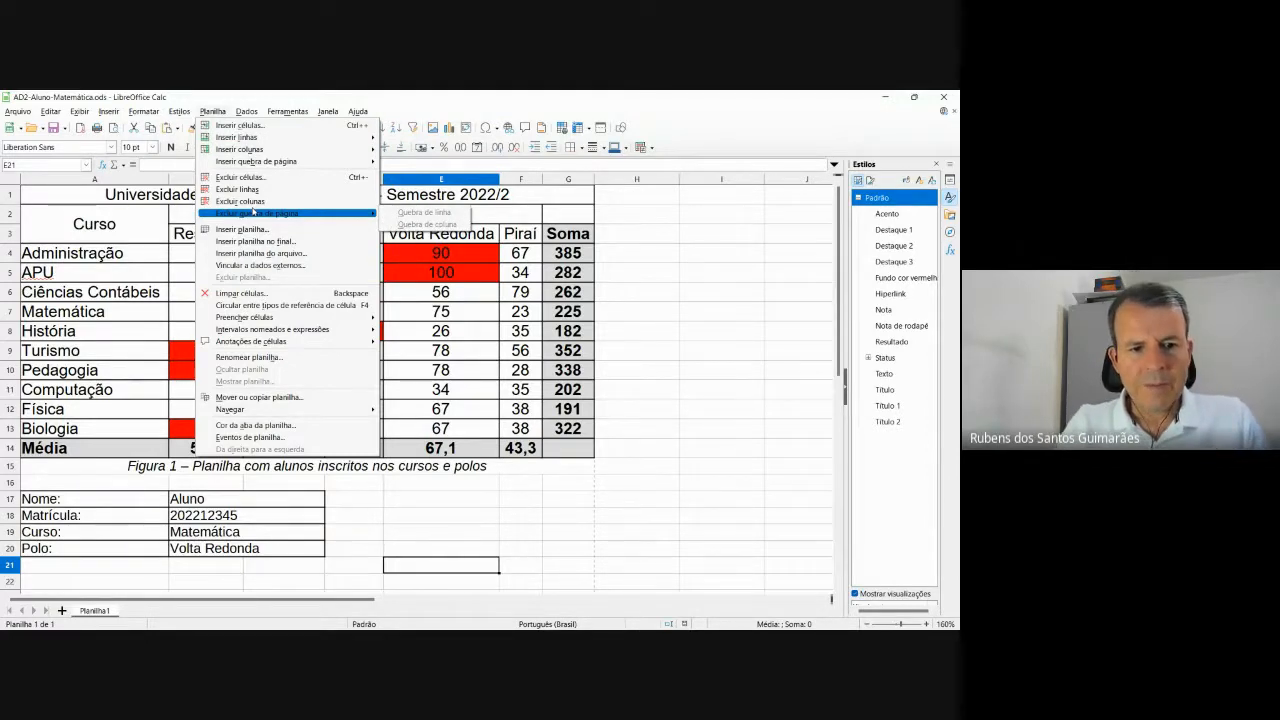
{"action": "left_click", "coordinate": [212, 111]}
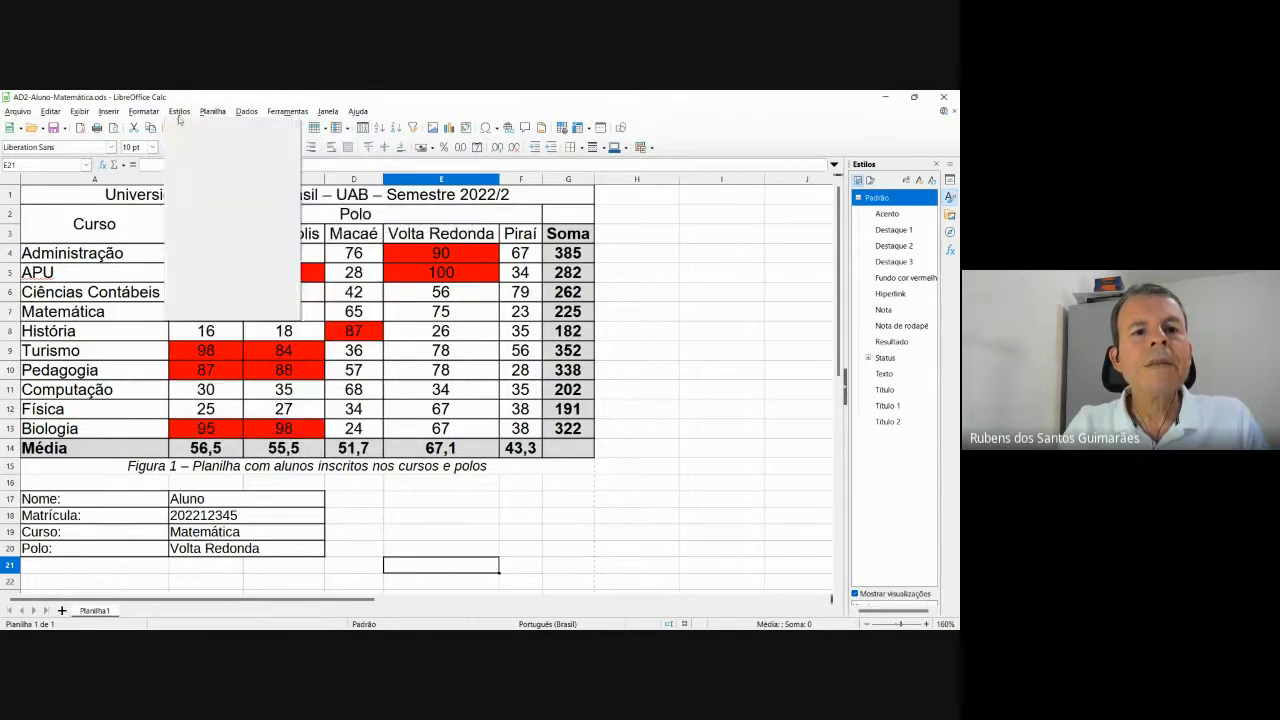
{"action": "left_click", "coordinate": [153, 113]}
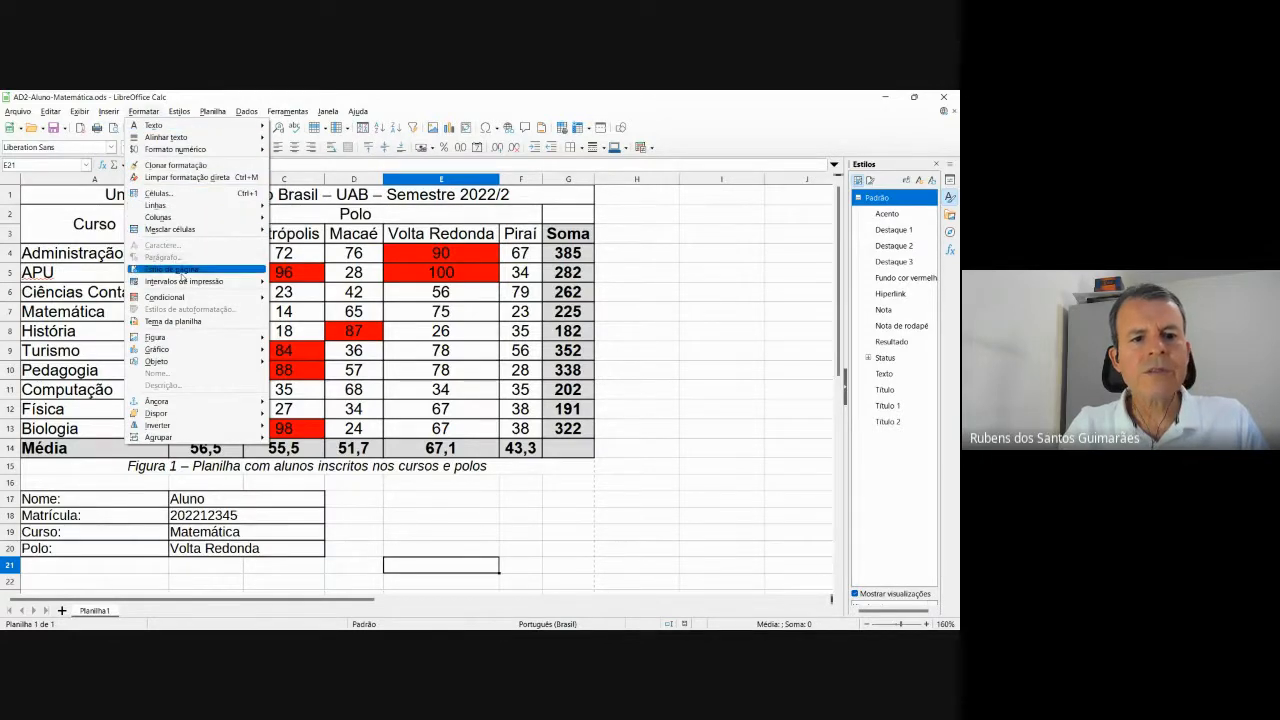
{"action": "left_click", "coordinate": [183, 272]}
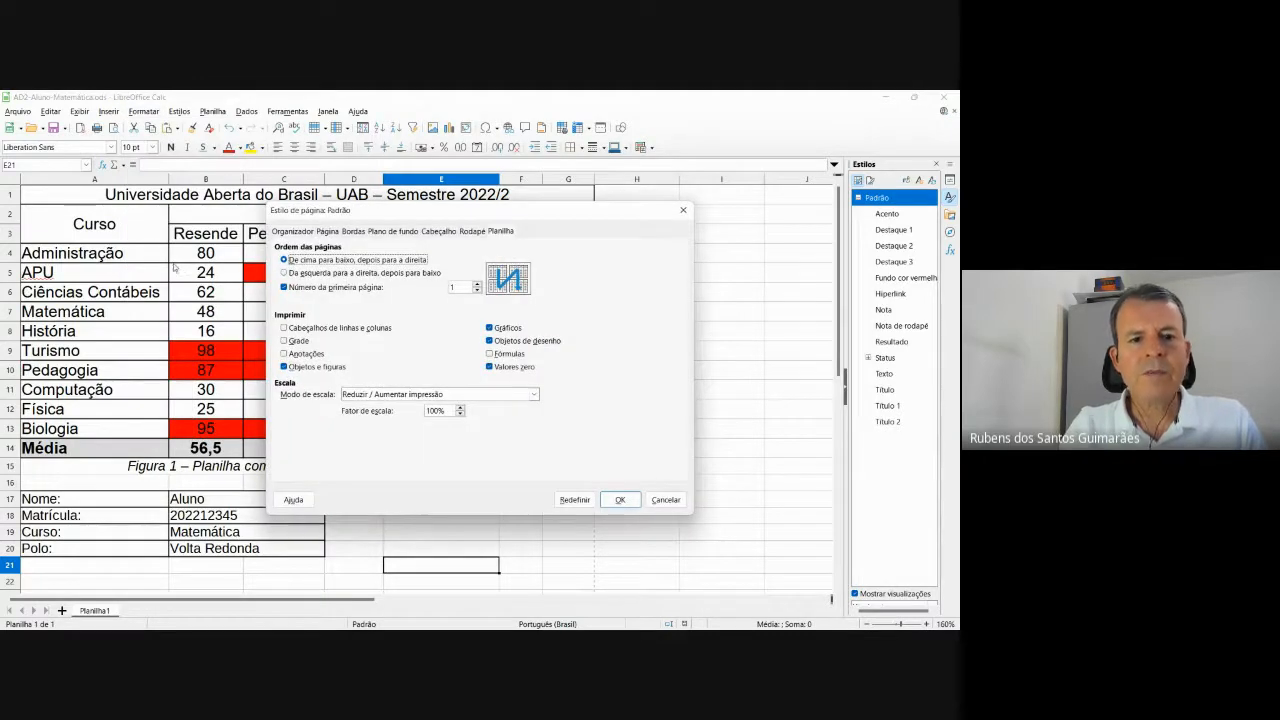
Untick Ativar cabeçalho and Ativar rodapé in the Padrão page style and confirm with OK.
{"action": "left_click", "coordinate": [683, 210]}
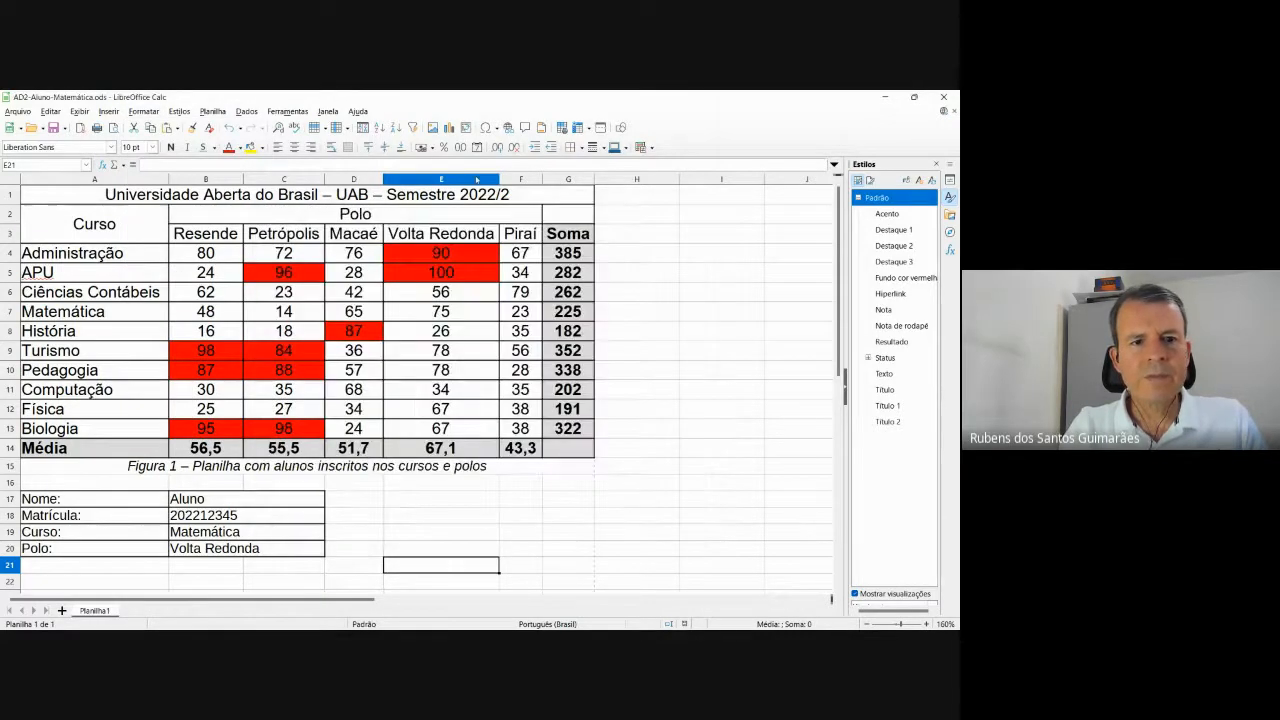
{"action": "left_click", "coordinate": [178, 111]}
{"action": "mouse_move", "coordinate": [147, 113]}
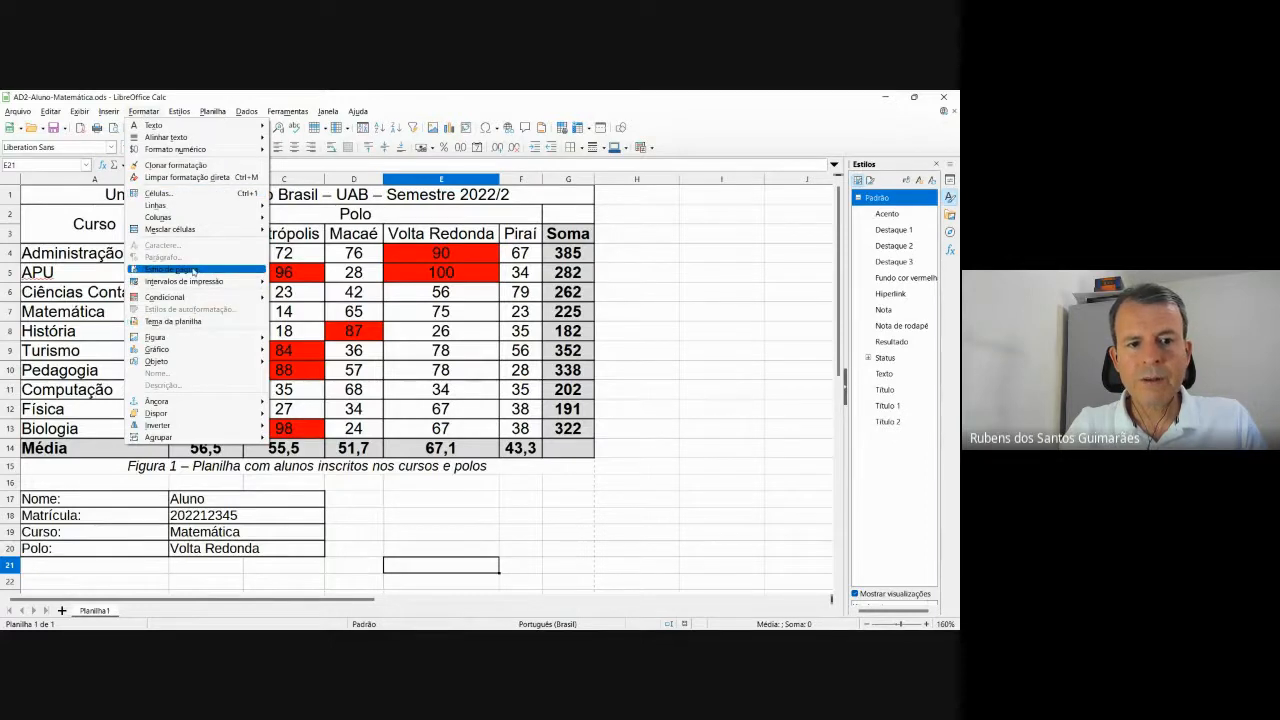
{"action": "left_click", "coordinate": [195, 272]}
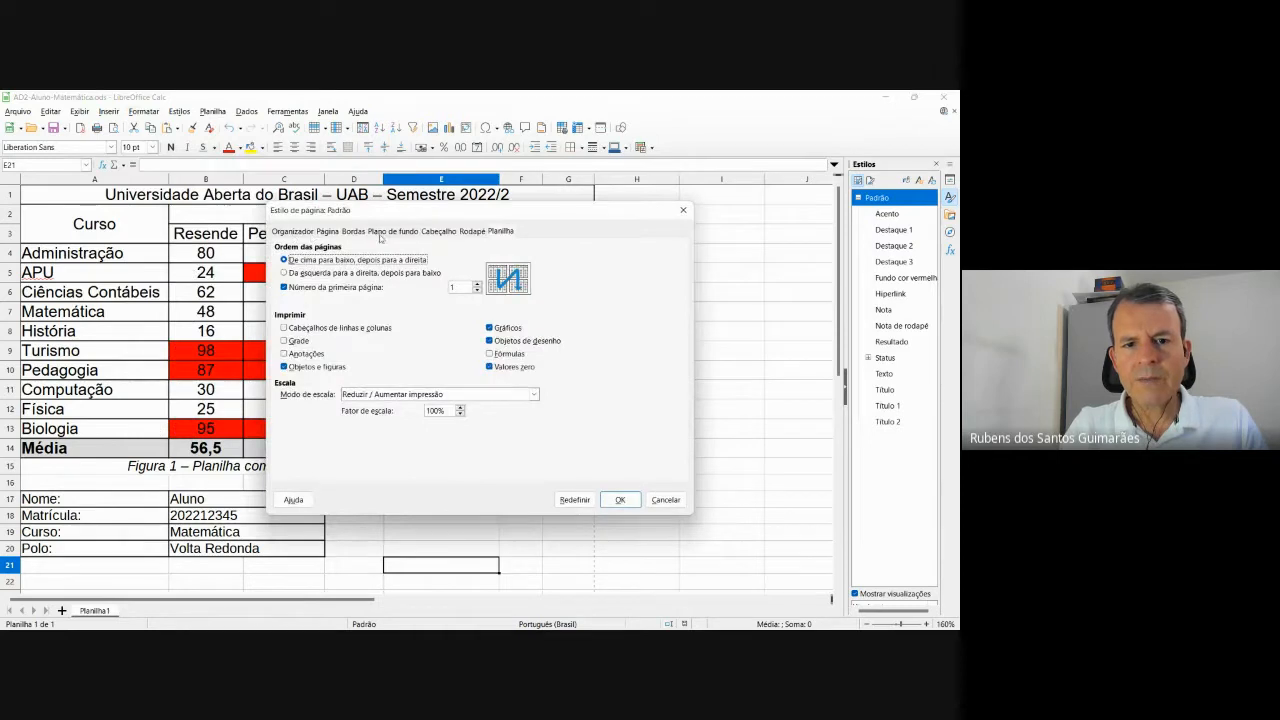
{"action": "left_click", "coordinate": [439, 231]}
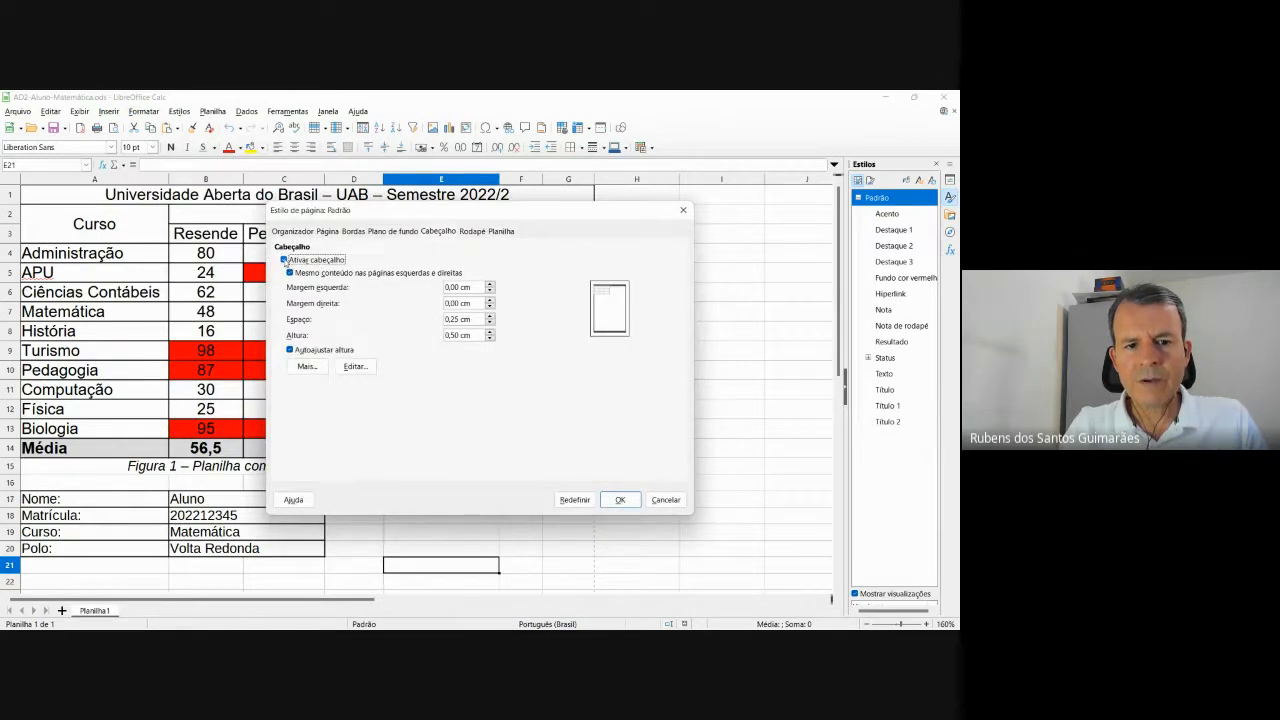
{"action": "left_click", "coordinate": [284, 260]}
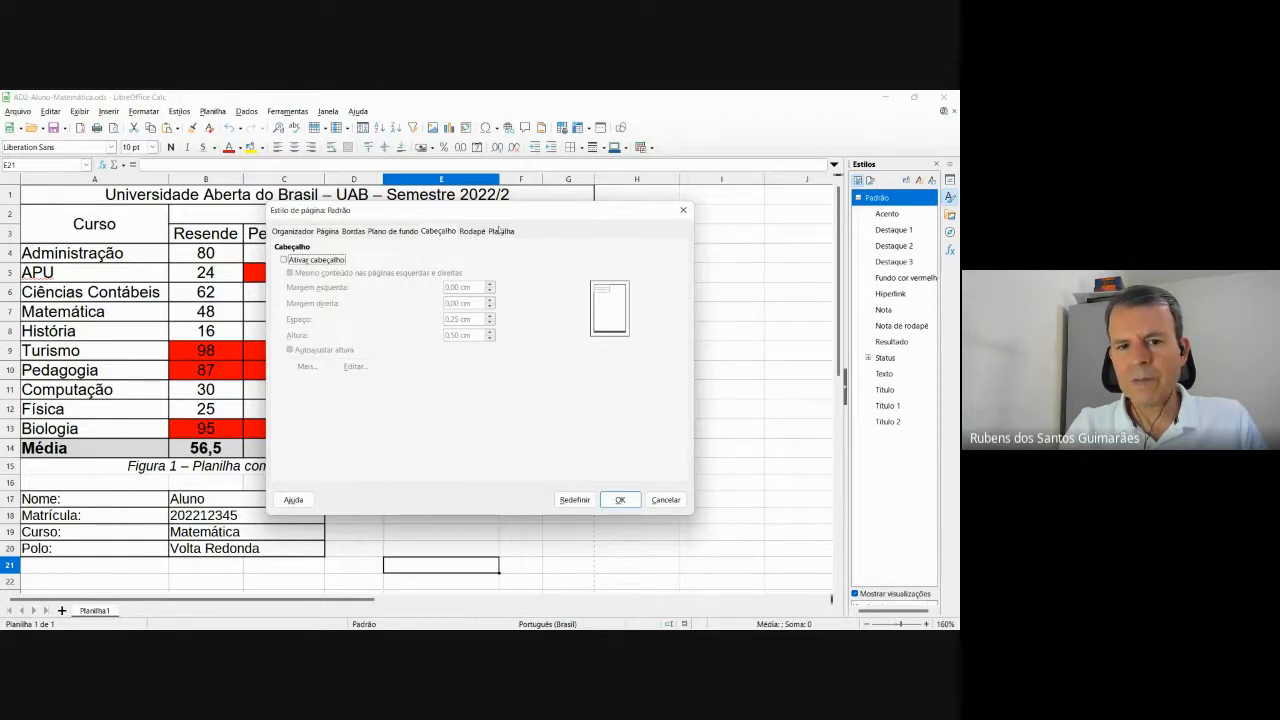
{"action": "left_click", "coordinate": [472, 231]}
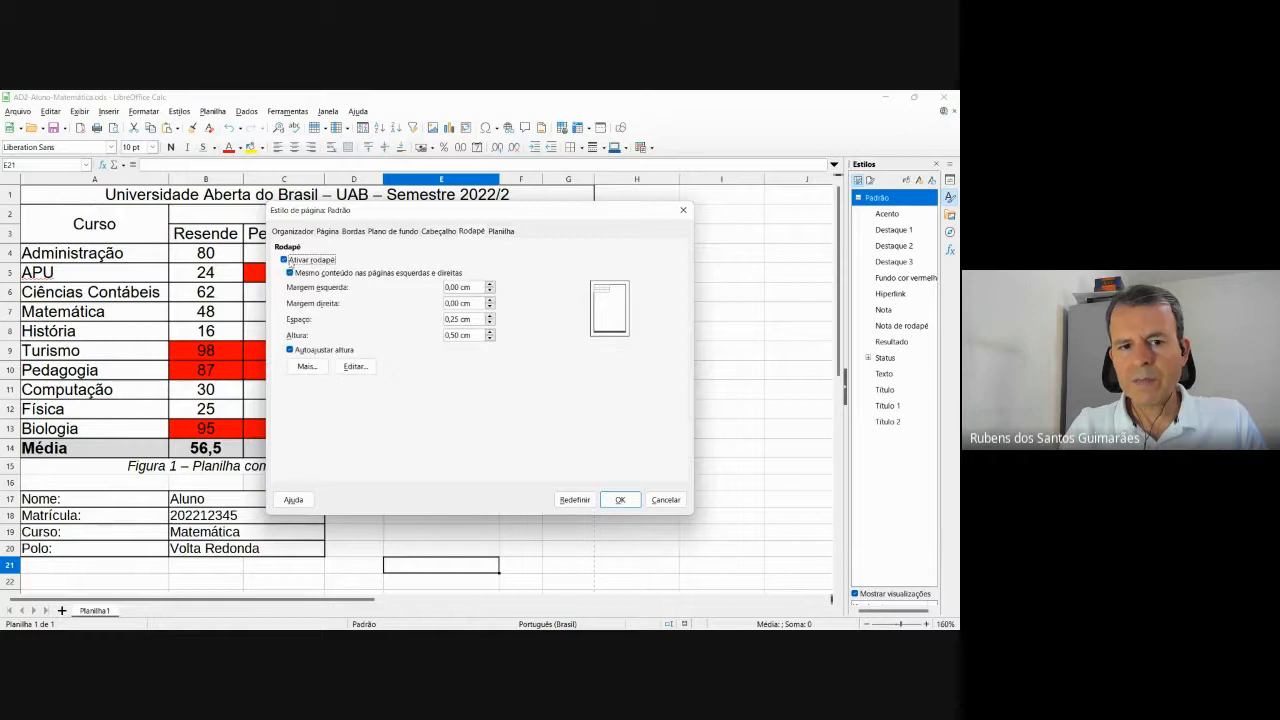
{"action": "left_click", "coordinate": [284, 260]}
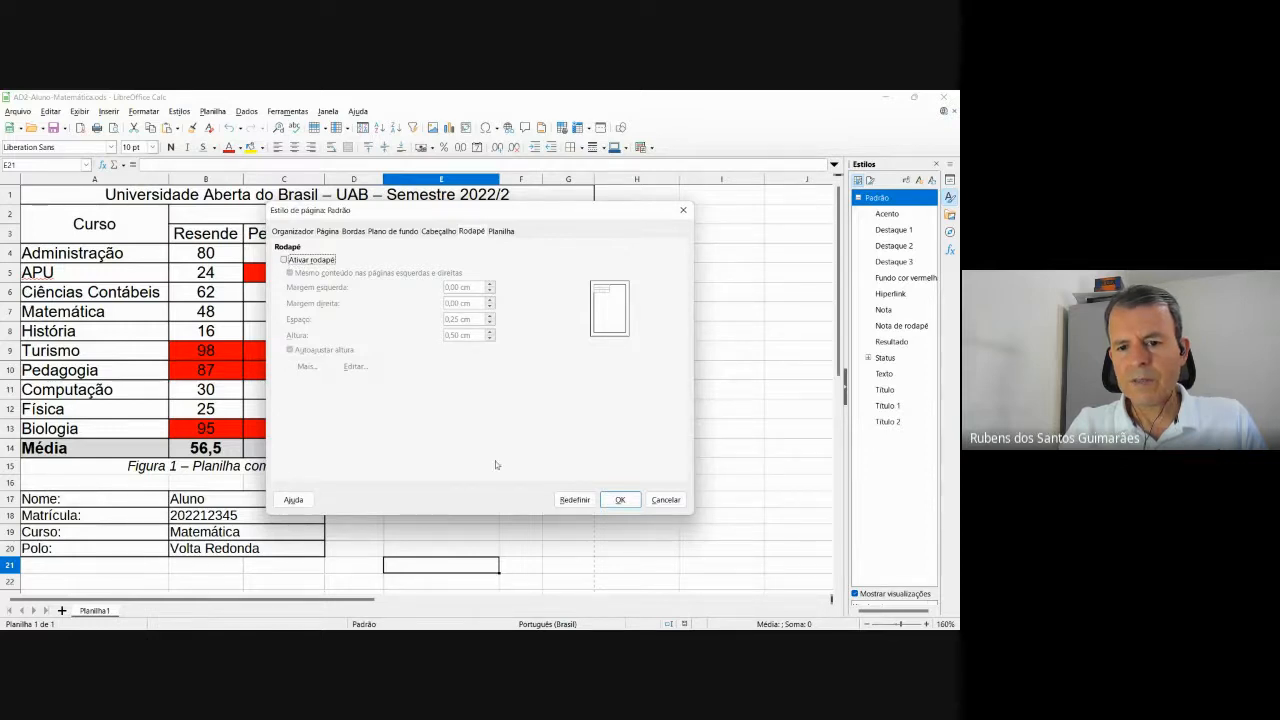
{"action": "left_click", "coordinate": [619, 500]}
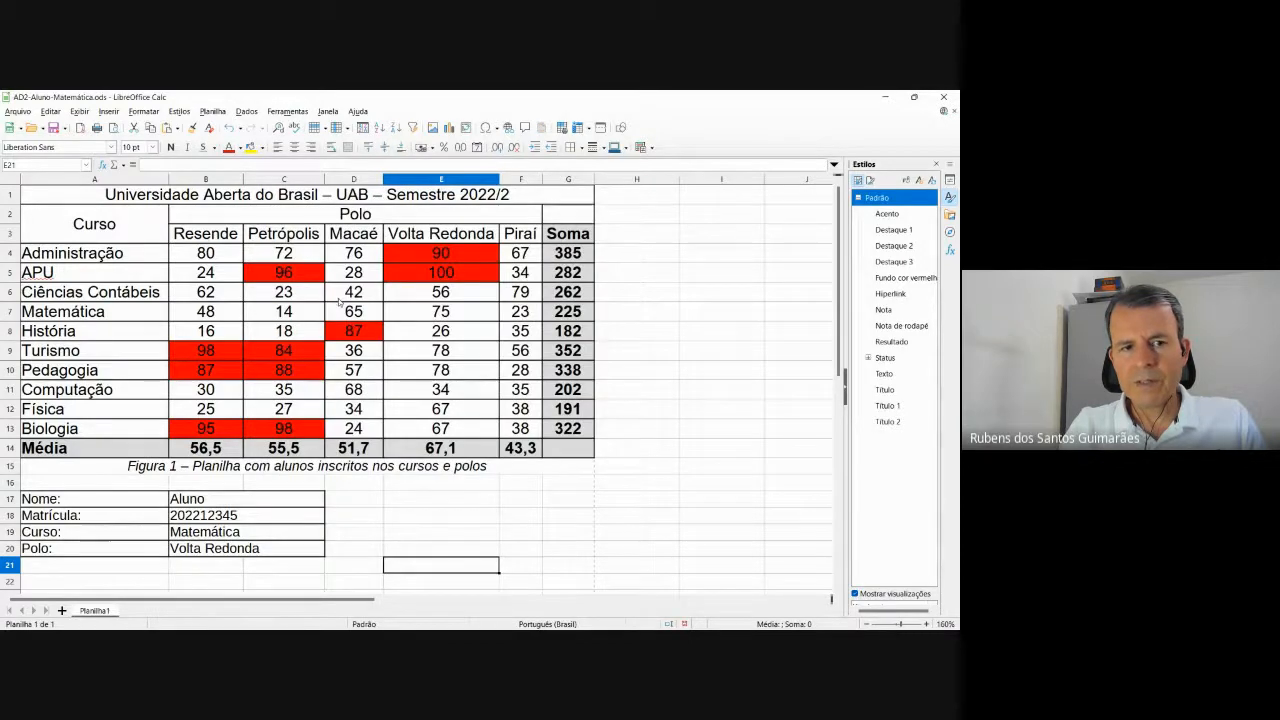
{"action": "left_click", "coordinate": [17, 111]}
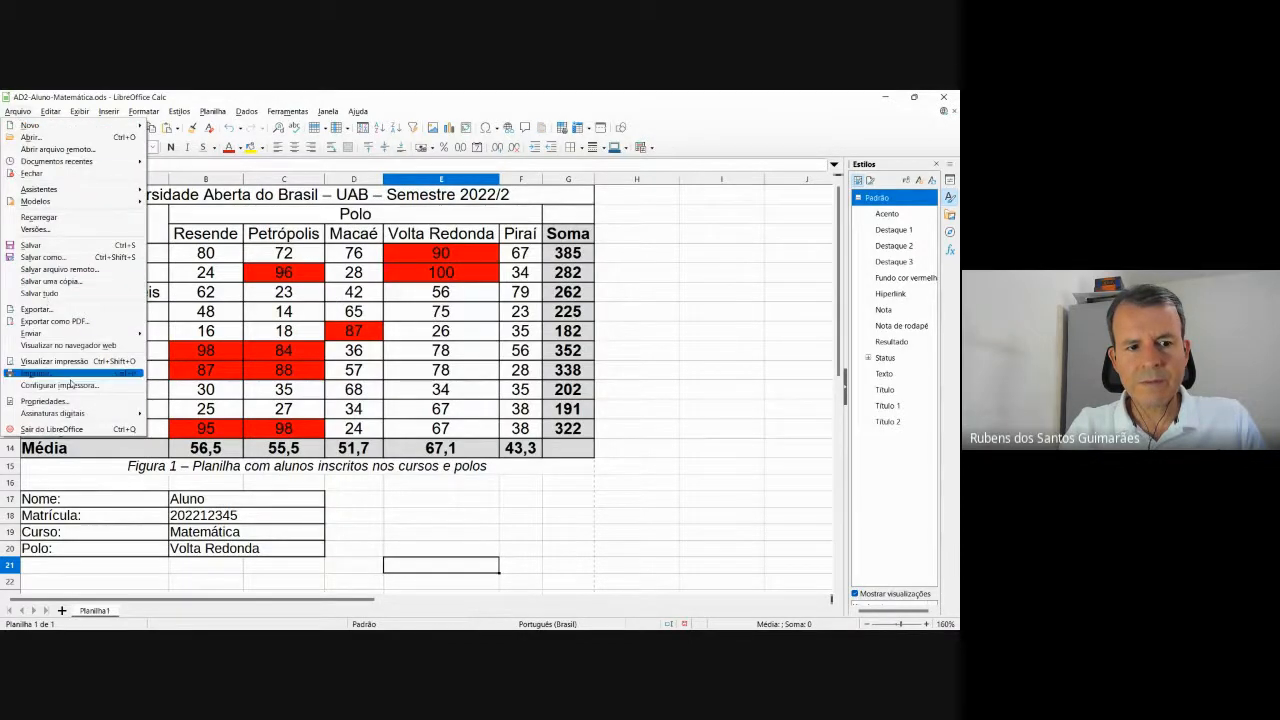
{"action": "left_click", "coordinate": [79, 361]}
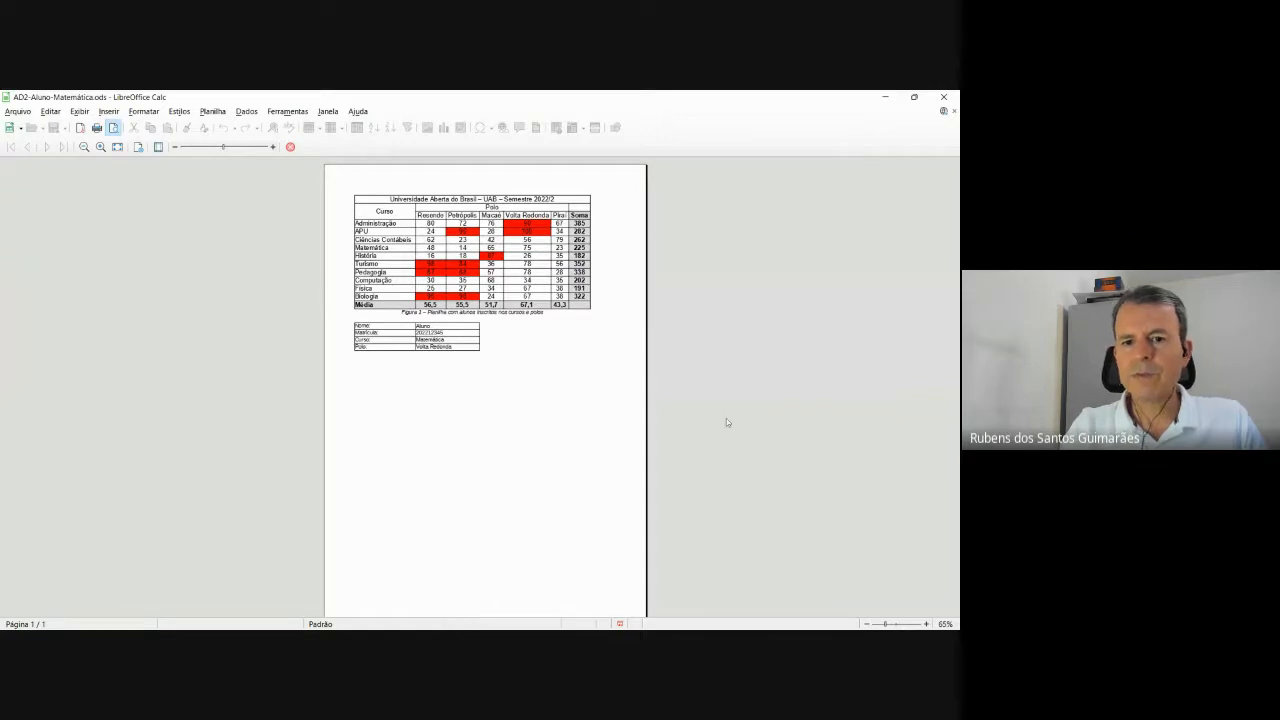
{"action": "scroll", "coordinate": [697, 361], "scroll_direction": "up", "scroll_amount": 3}
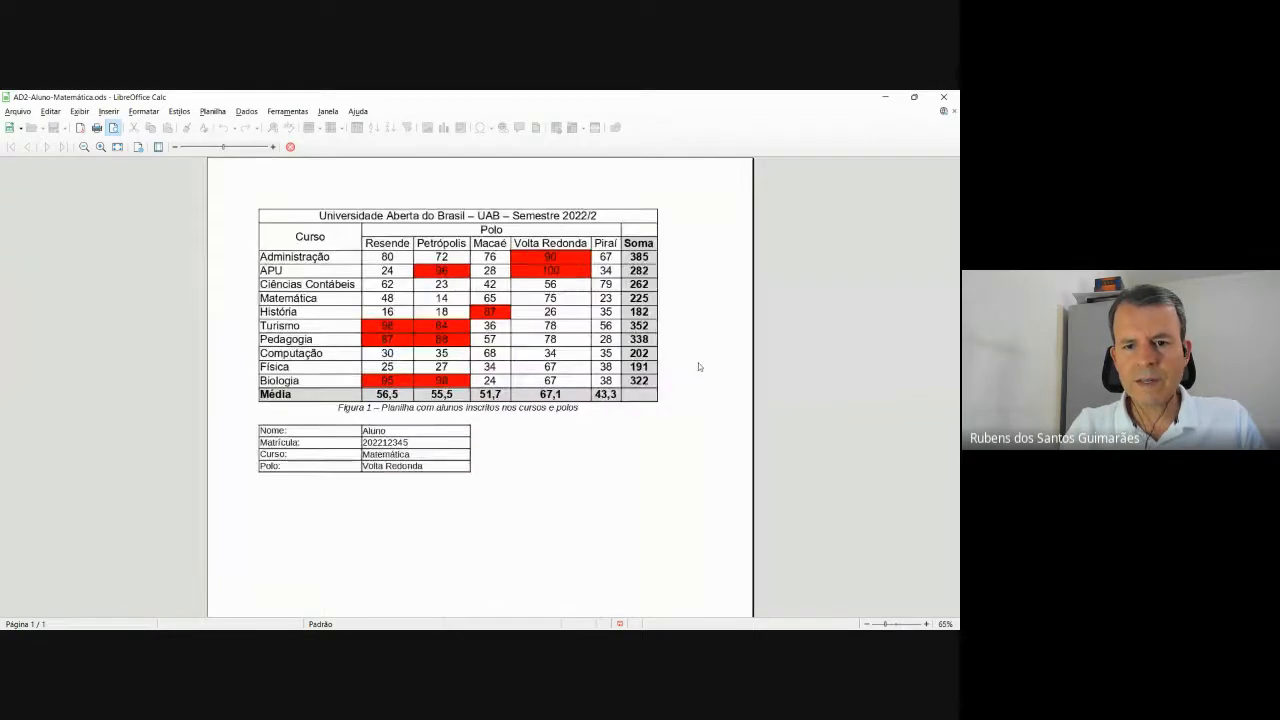
{"action": "scroll", "coordinate": [698, 362], "scroll_direction": "up", "scroll_amount": 2}
{"action": "scroll", "coordinate": [698, 362], "scroll_direction": "down", "scroll_amount": 1}
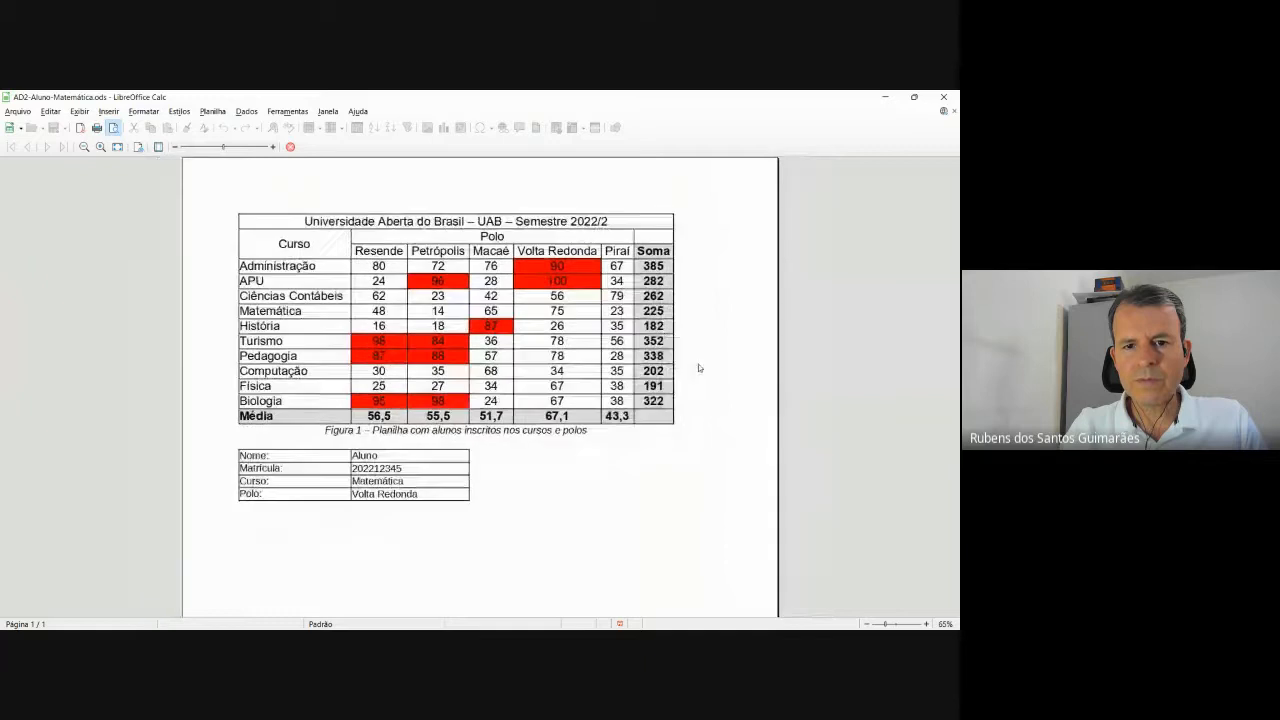
{"action": "scroll", "coordinate": [699, 368], "scroll_direction": "up", "scroll_amount": 2}
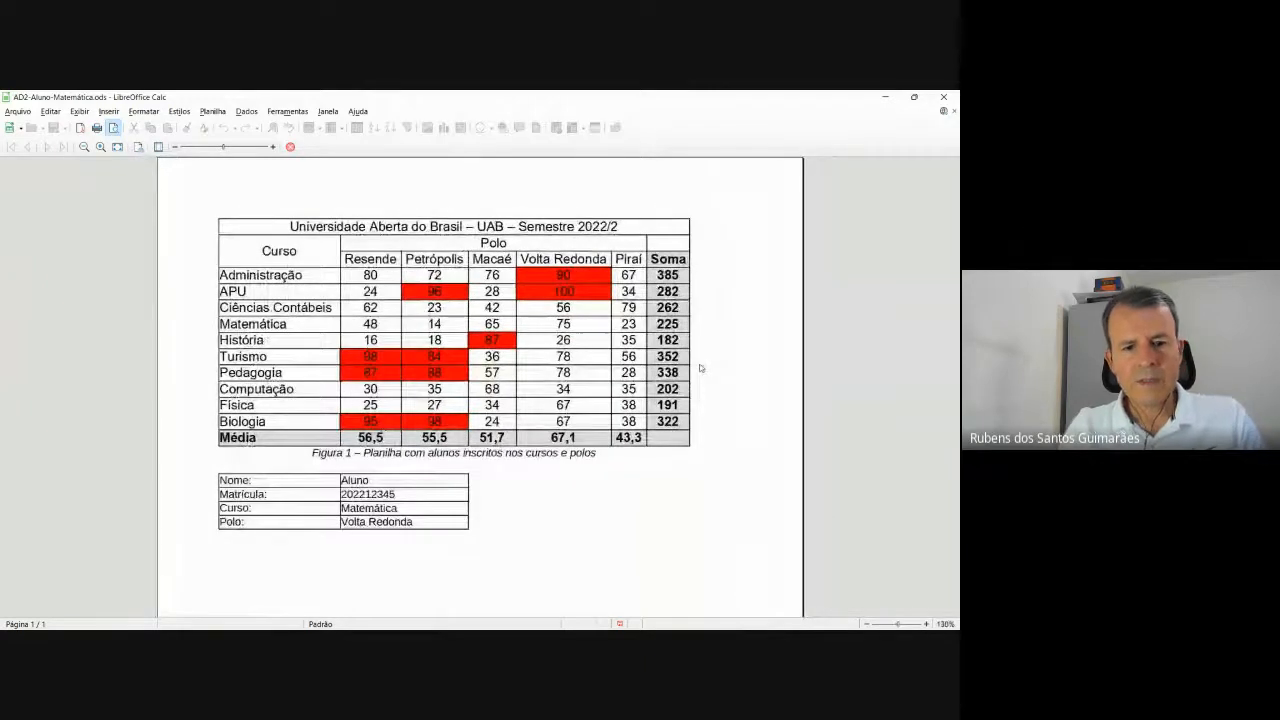
{"action": "key", "text": "Escape"}
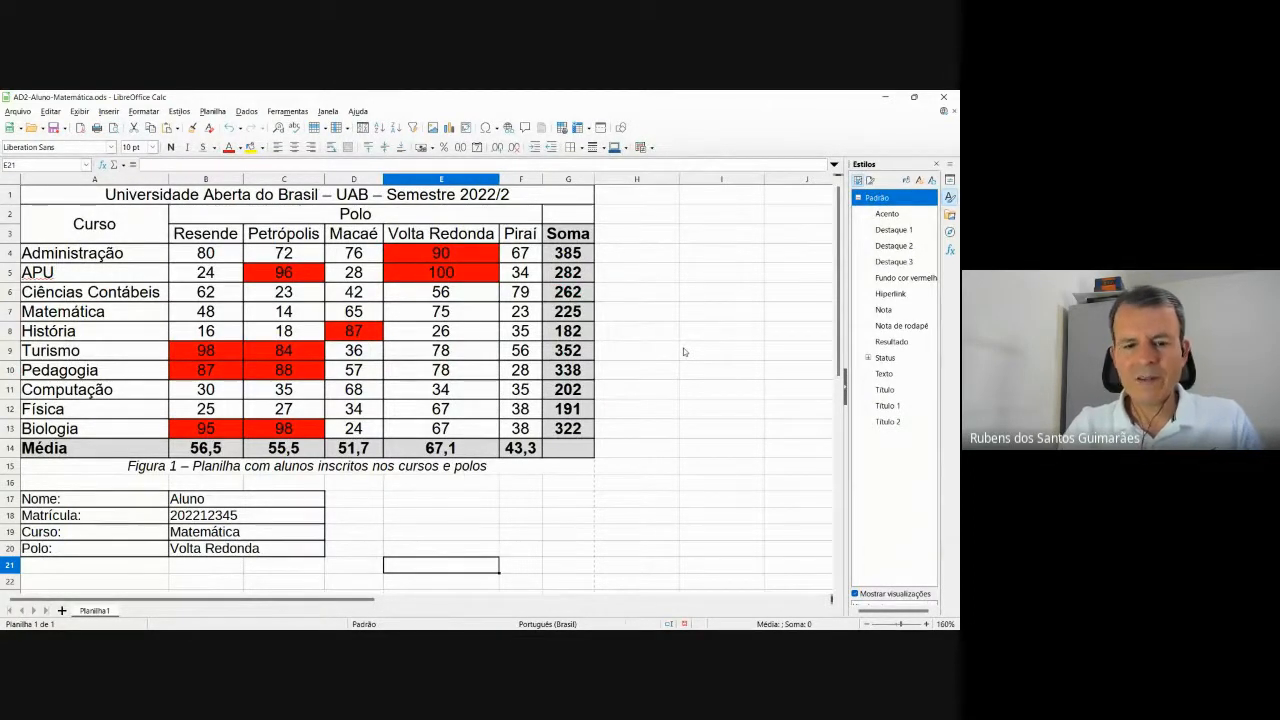
{"action": "key", "text": "alt+Tab"}
{"action": "key", "text": "alt+Tab"}
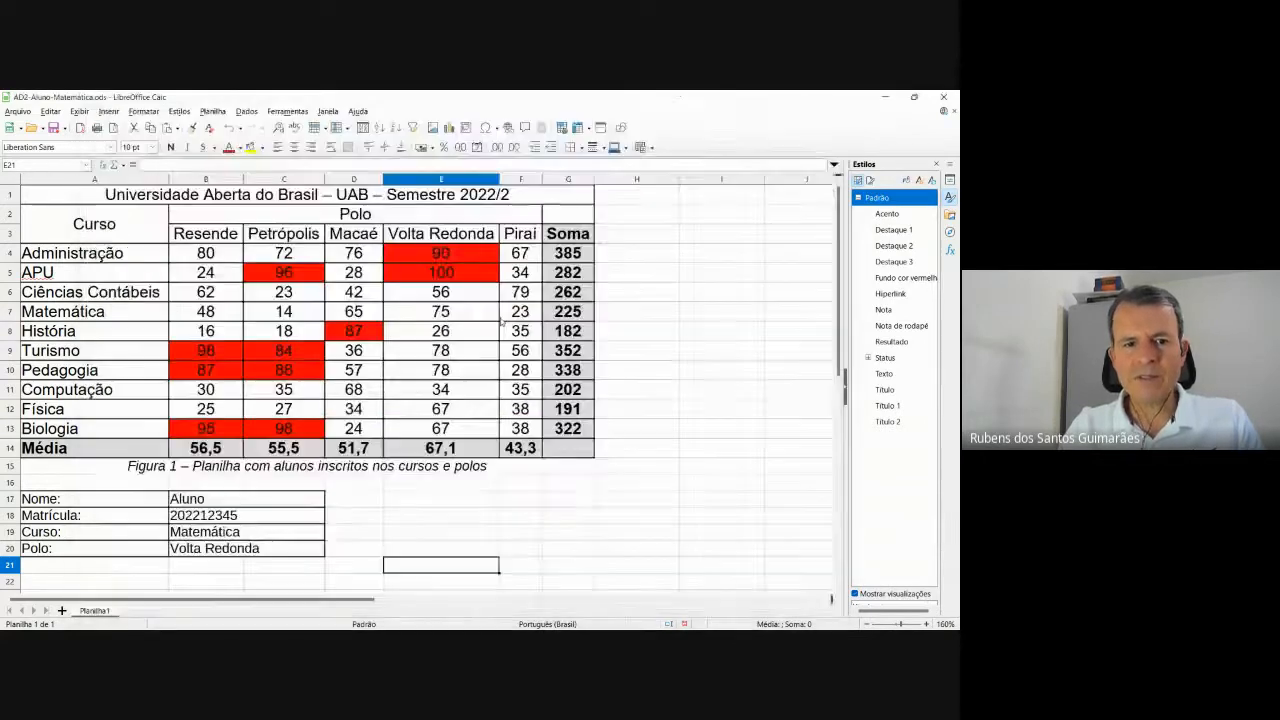
Export the sheet to PDF as AD2-Aluno-Matemática.pdf in the 05-Encontro folder.
{"action": "left_click", "coordinate": [18, 111]}
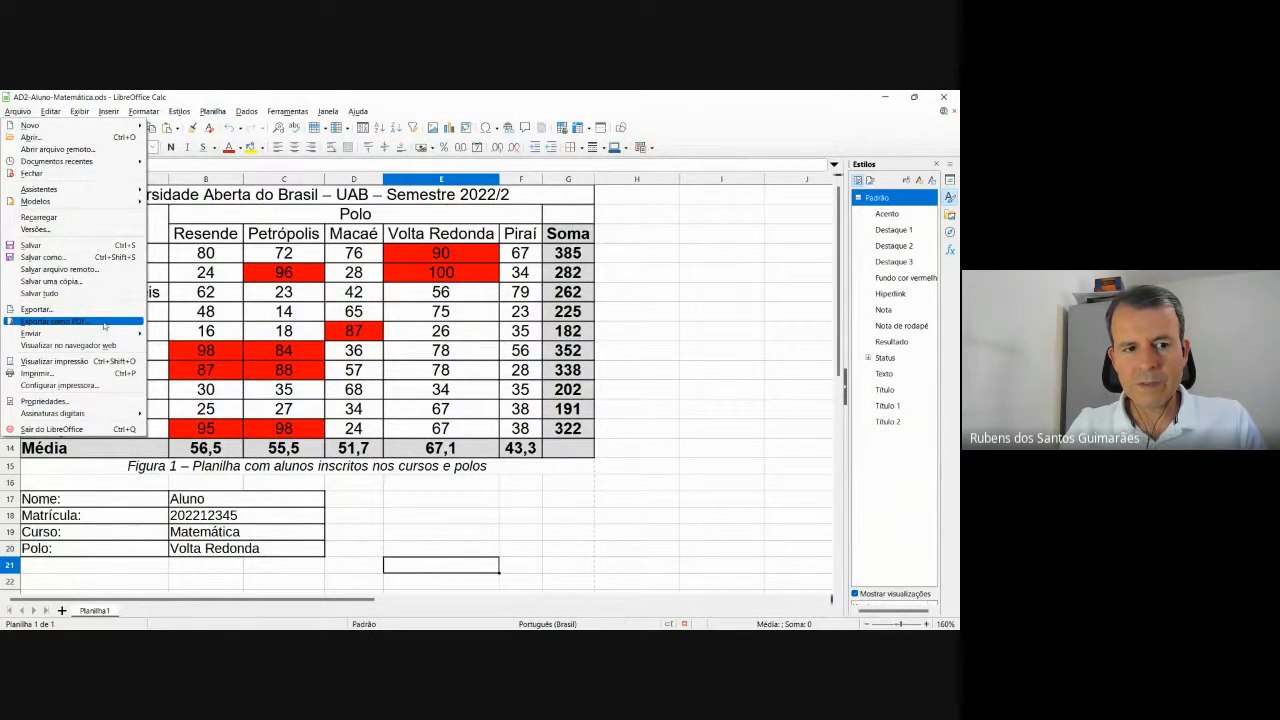
{"action": "left_click", "coordinate": [104, 325]}
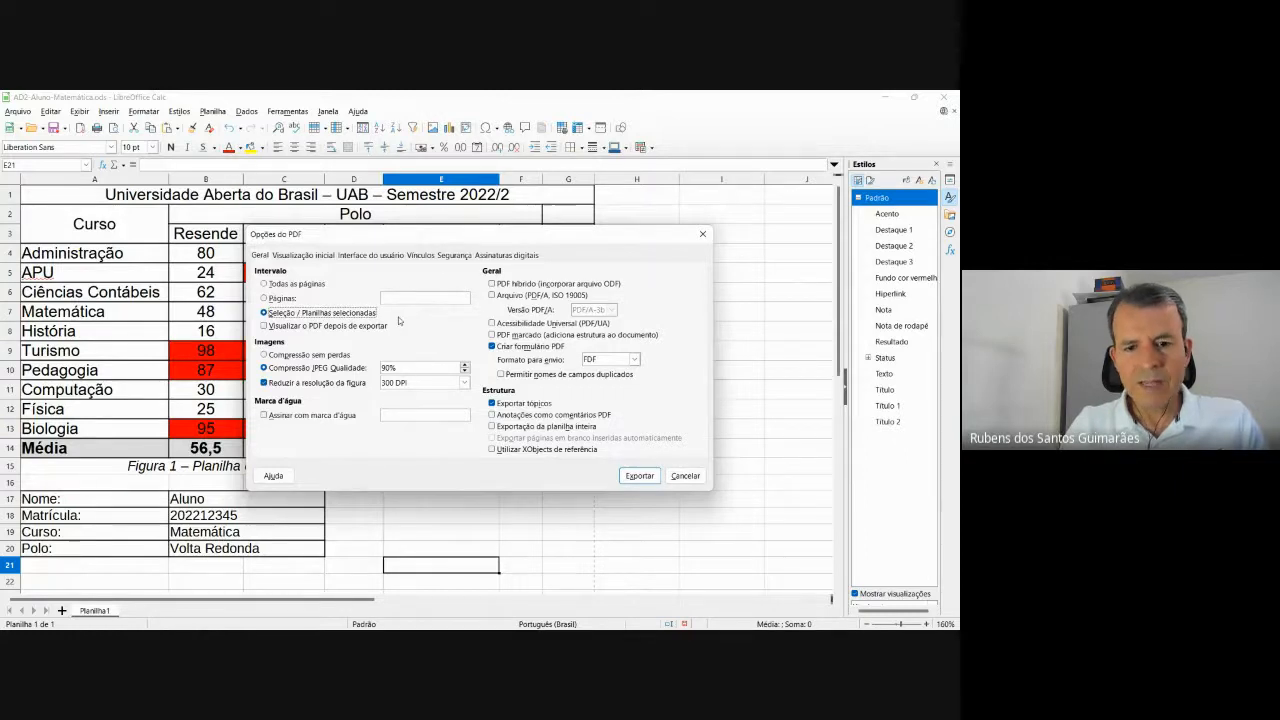
{"action": "left_click", "coordinate": [640, 476]}
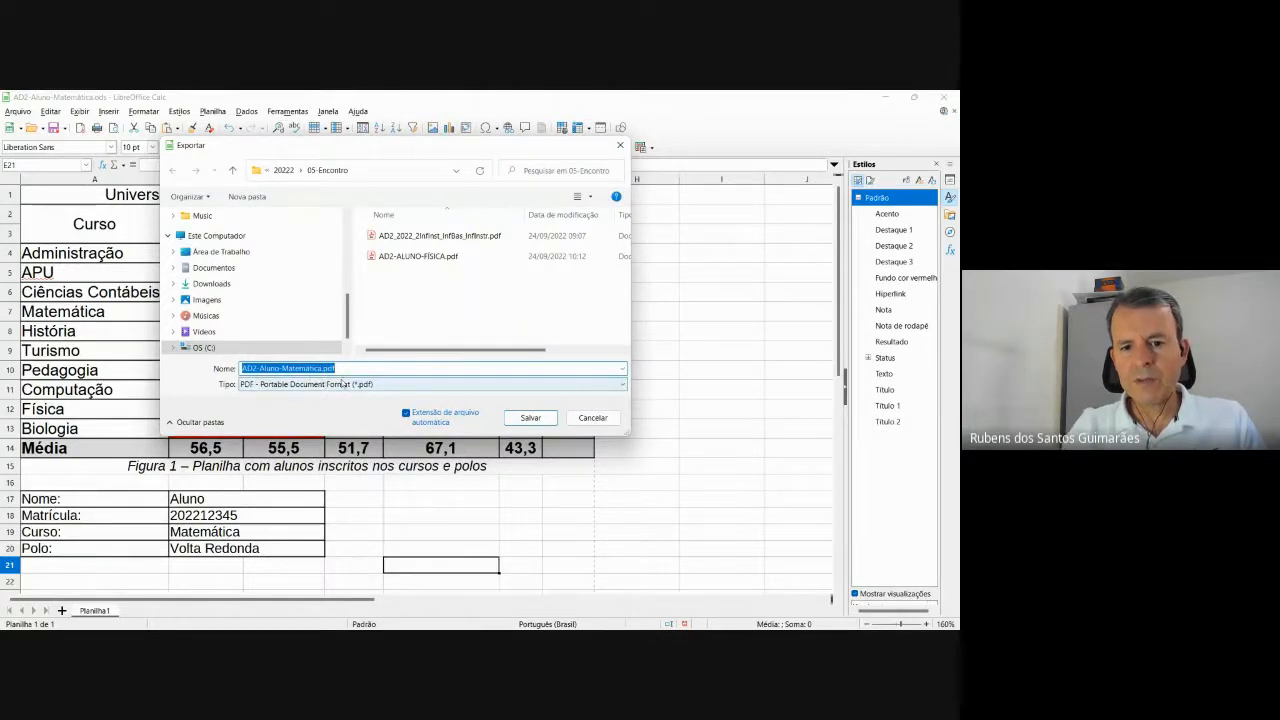
{"action": "left_click", "coordinate": [541, 419]}
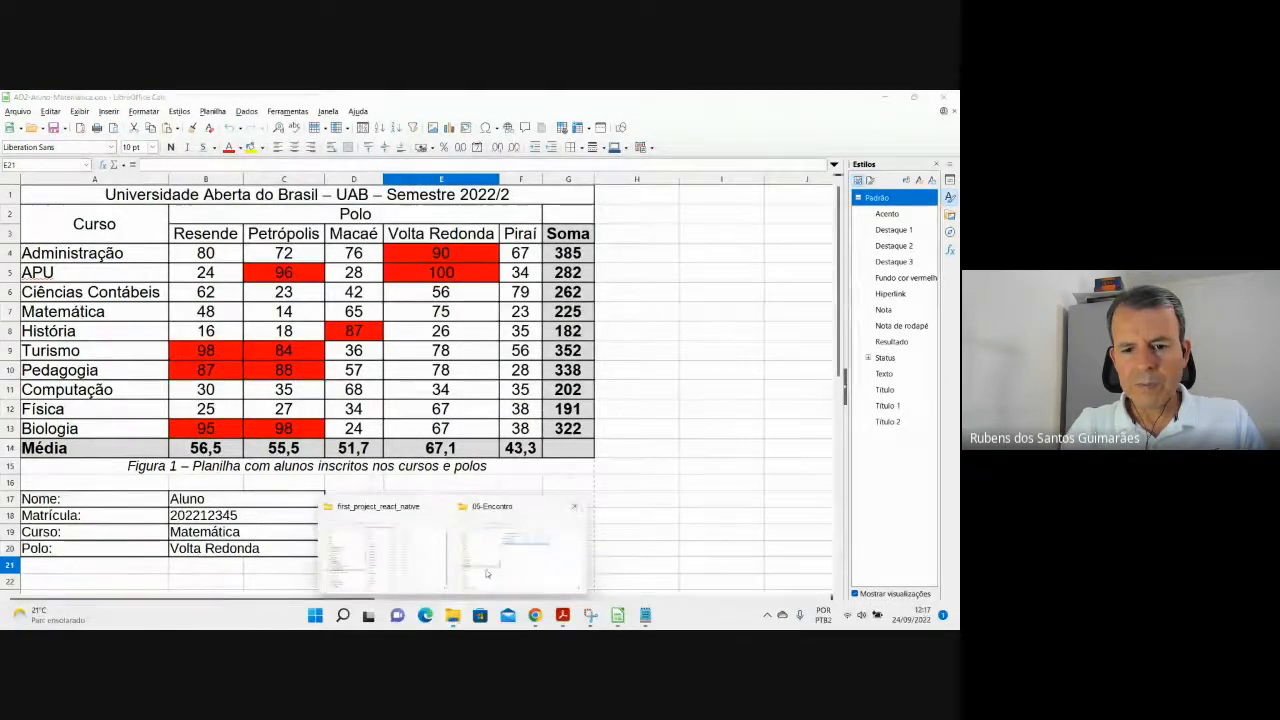
{"action": "left_click", "coordinate": [487, 569]}
Open AD2-Aluno-Matemática.pdf from the 05-Encontro folder in Acrobat Reader.
{"action": "left_click", "coordinate": [422, 358]}
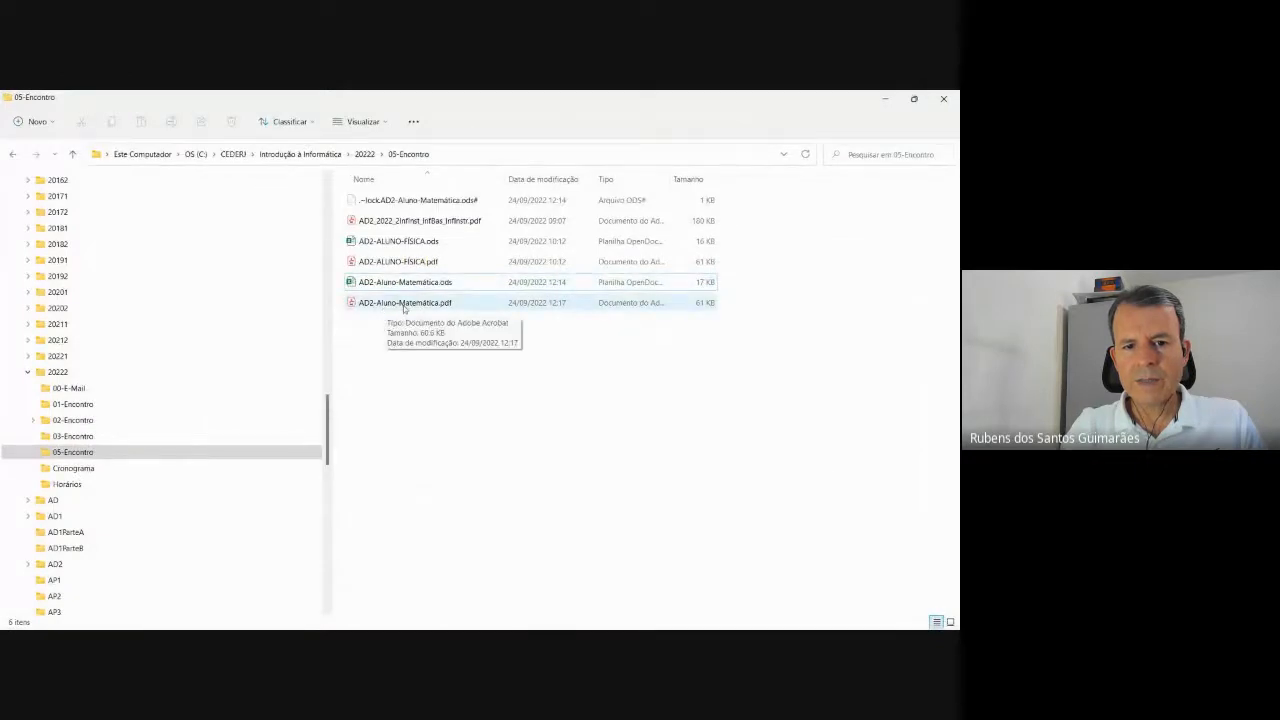
{"action": "double_click", "coordinate": [404, 303]}
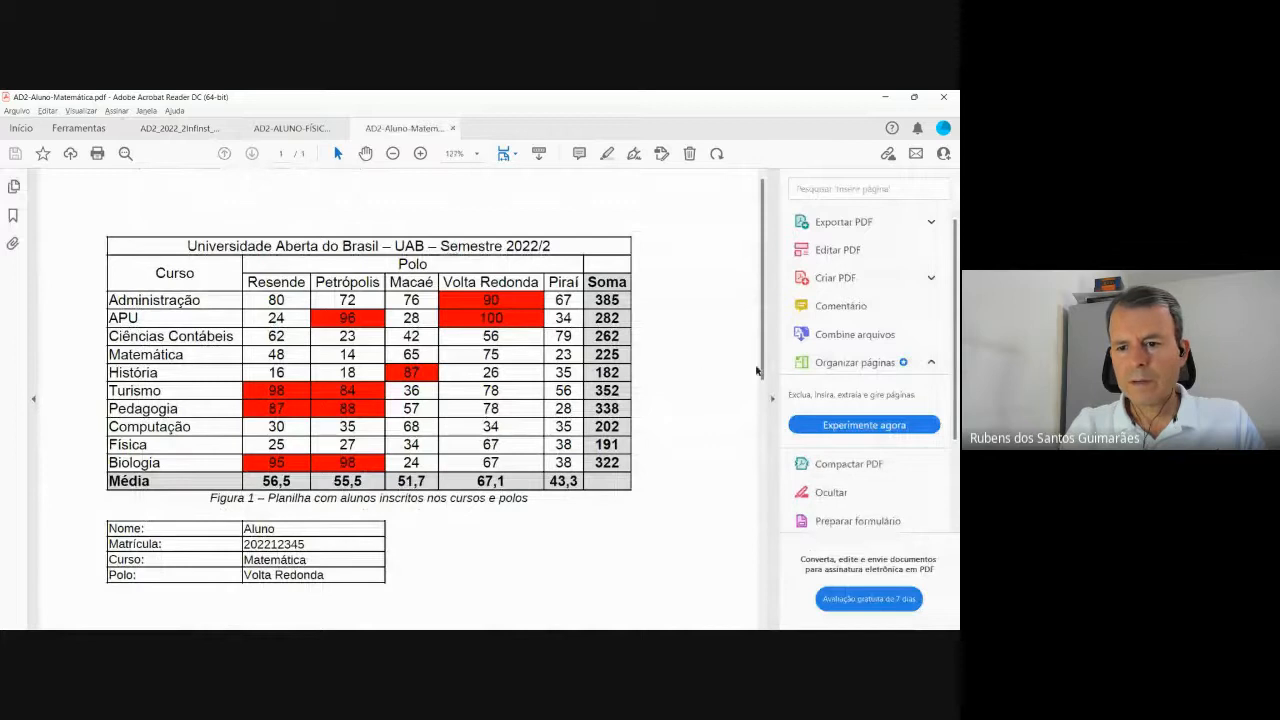
Collapse Acrobat's tools pane and scroll through the exported table.
{"action": "left_click", "coordinate": [772, 398]}
{"action": "scroll", "coordinate": [676, 326], "scroll_direction": "down", "scroll_amount": 2}
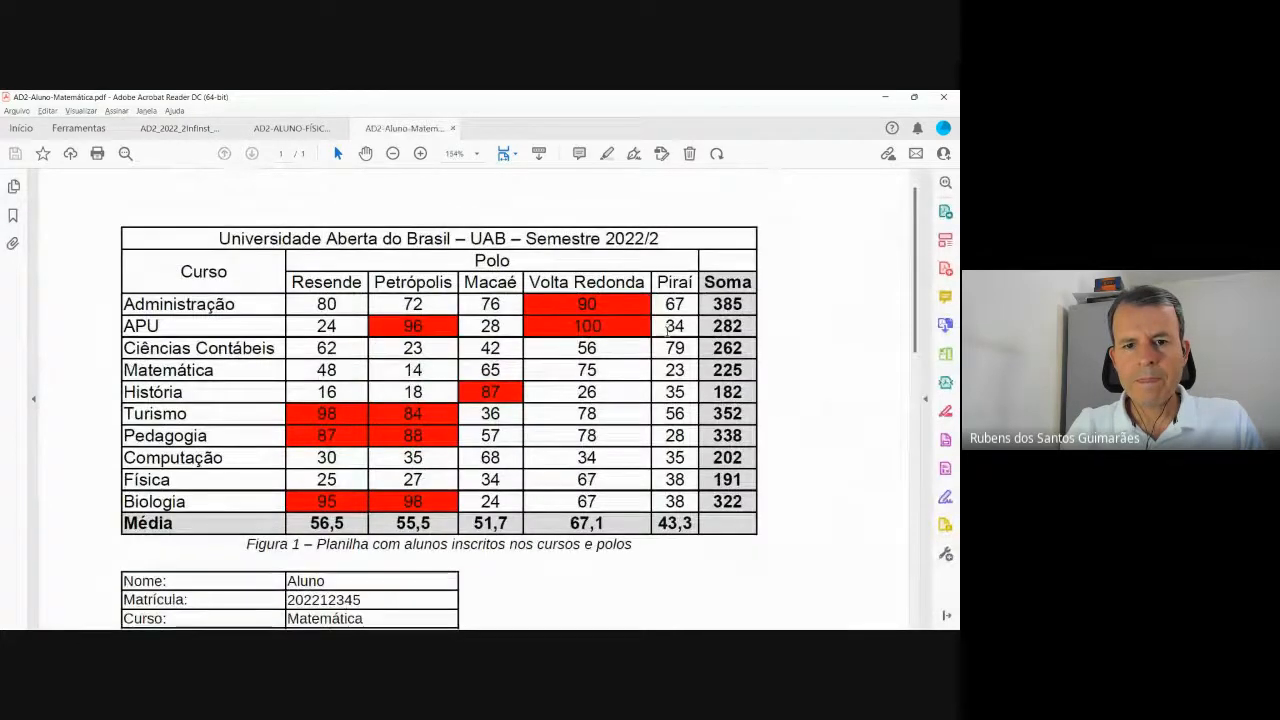
{"action": "scroll", "coordinate": [672, 336], "scroll_direction": "down", "scroll_amount": 1}
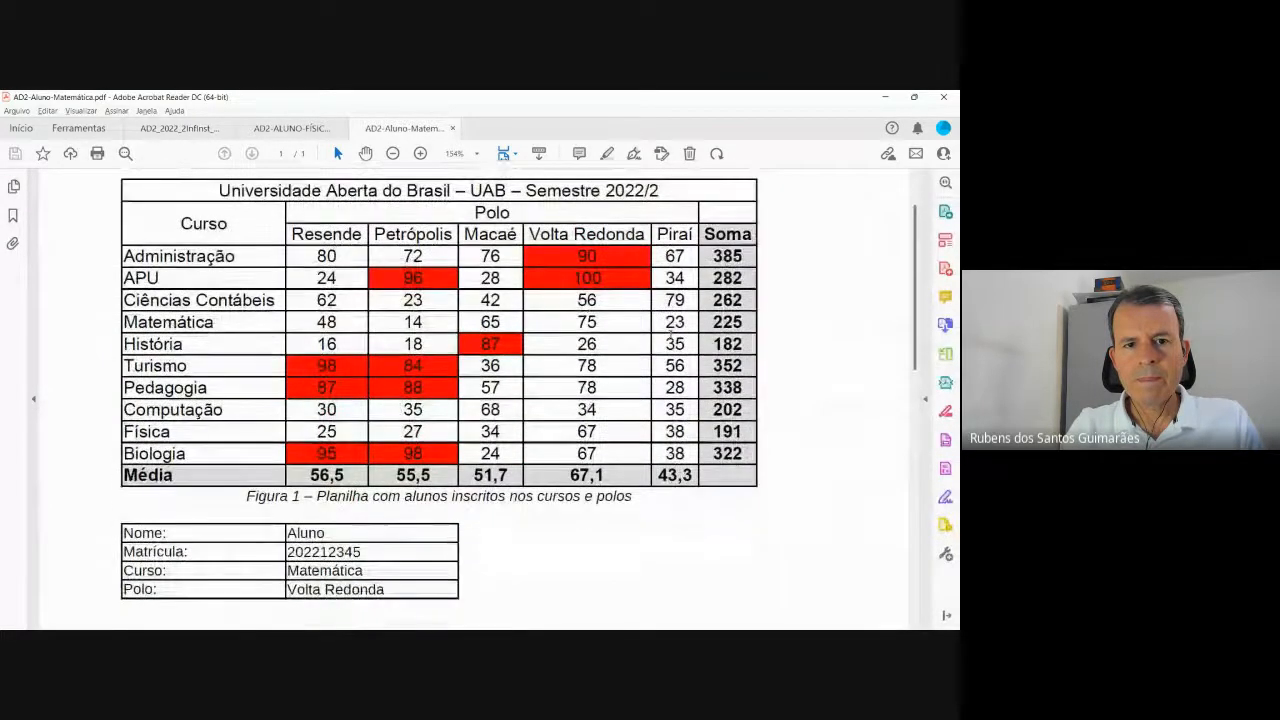
Compare the exported PDF table against the reference snip, ending on the PDF.
{"action": "key", "text": "super+Tab"}
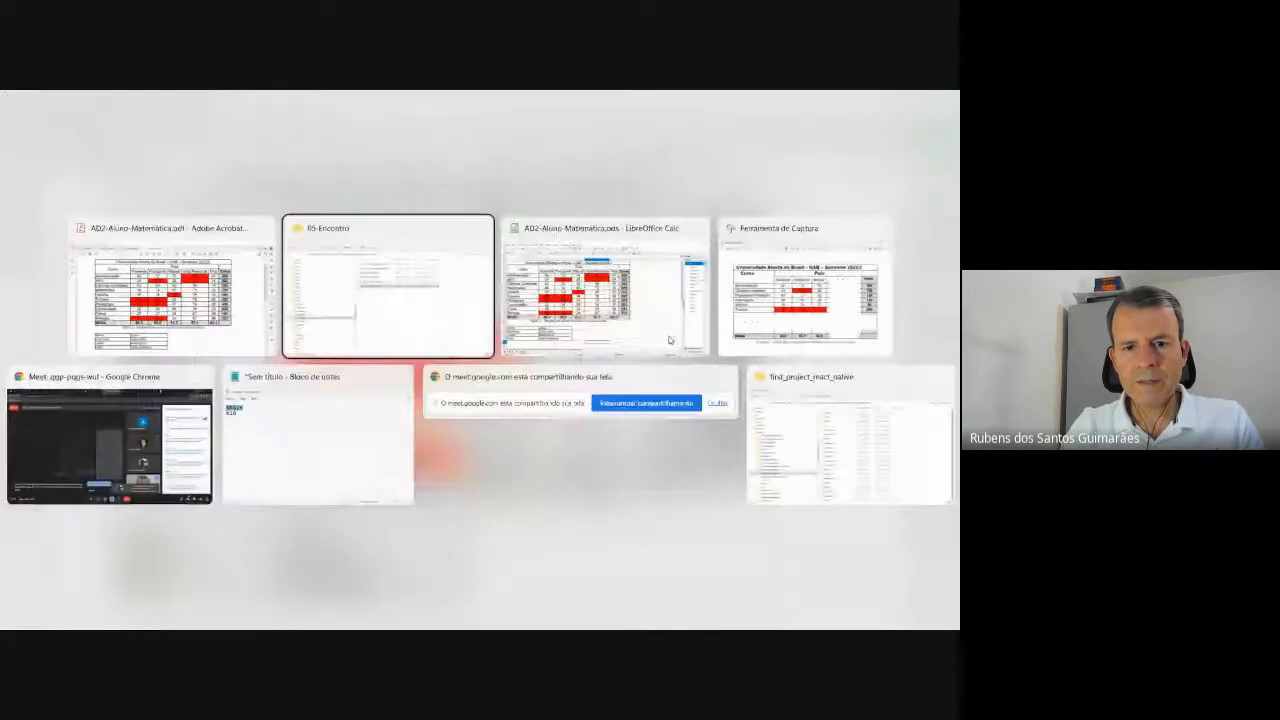
{"action": "key", "text": "Right"}
{"action": "key", "text": "Return"}
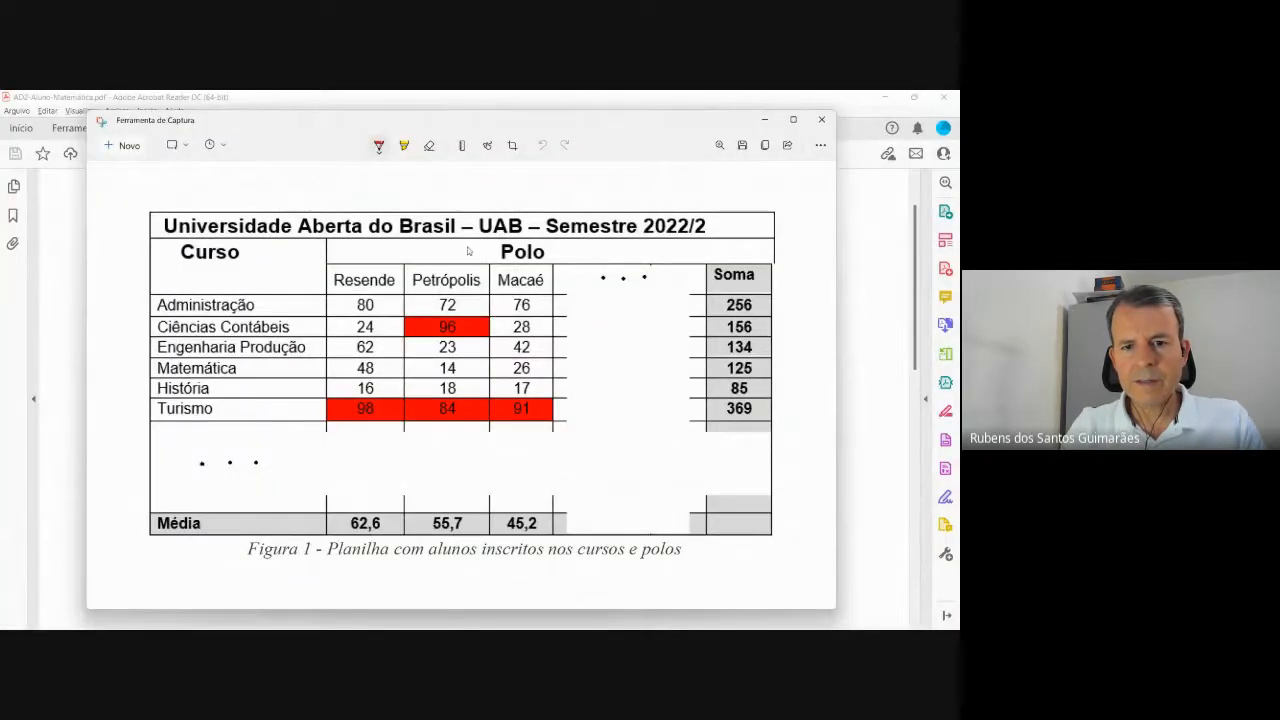
{"action": "key", "text": "alt+Tab"}
{"action": "key", "text": "alt+Tab"}
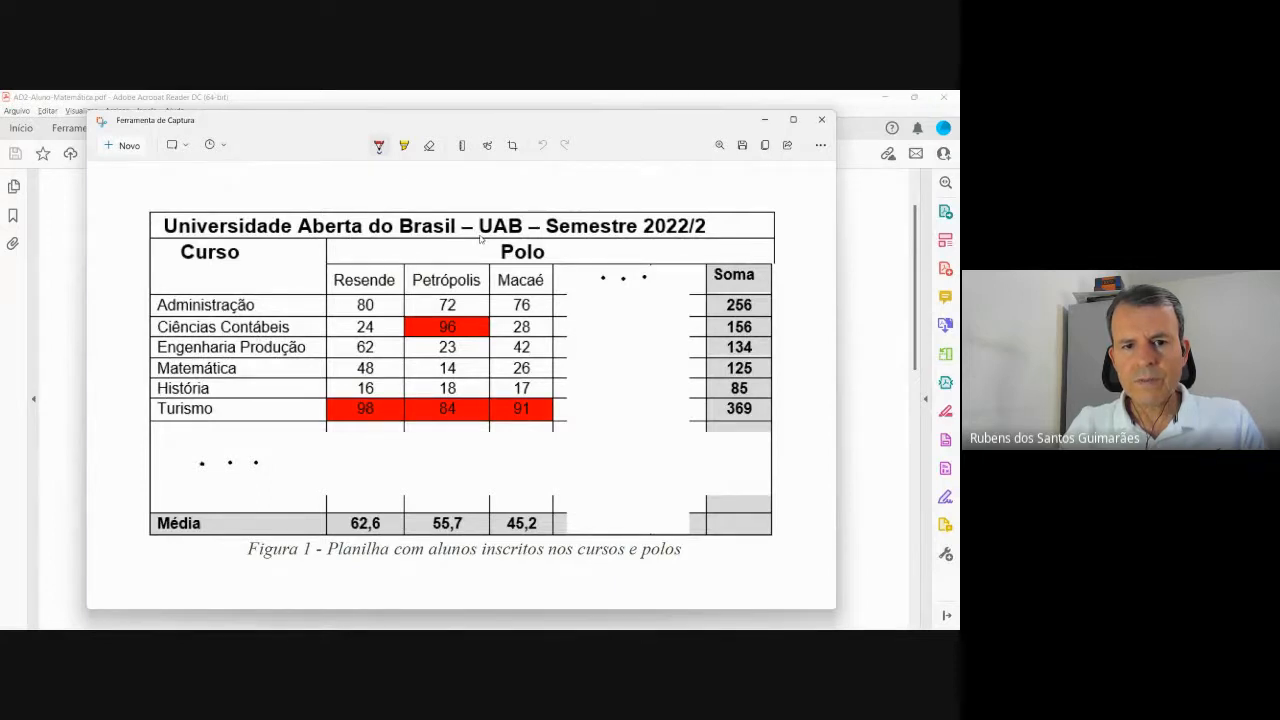
{"action": "key", "text": "alt+Tab"}
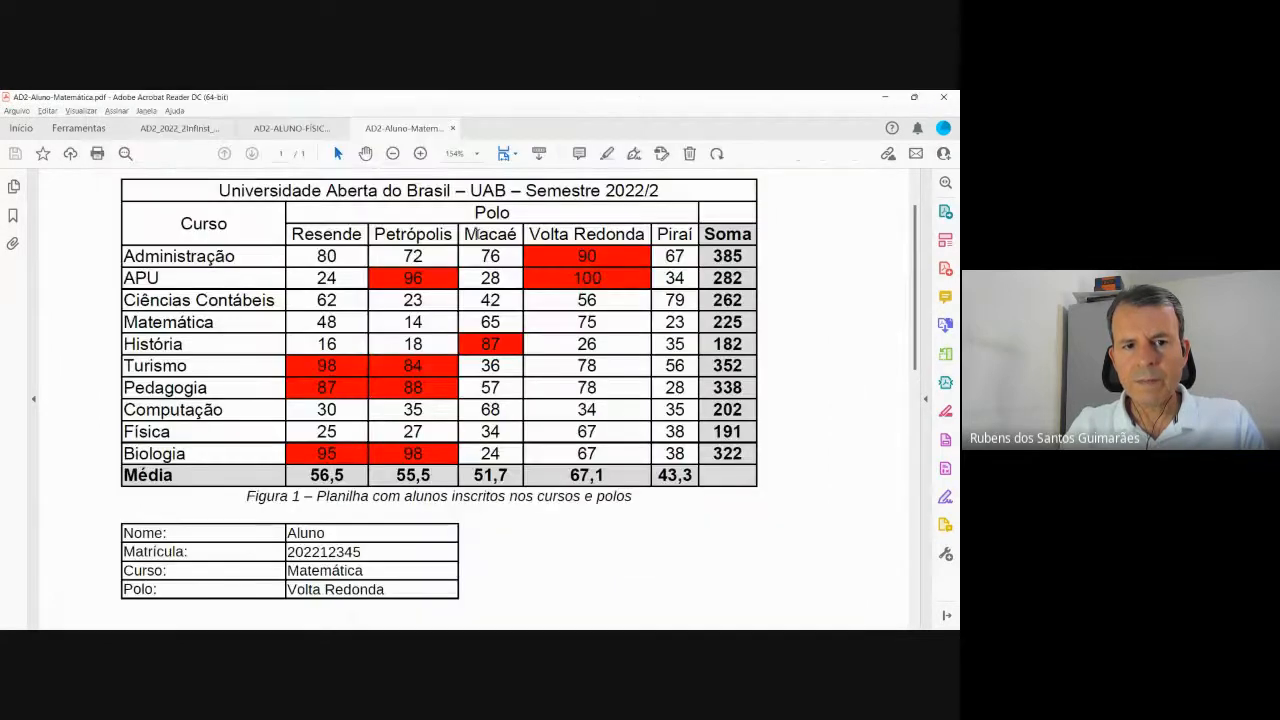
{"action": "key", "text": "alt+Tab"}
{"action": "key", "text": "alt+Tab"}
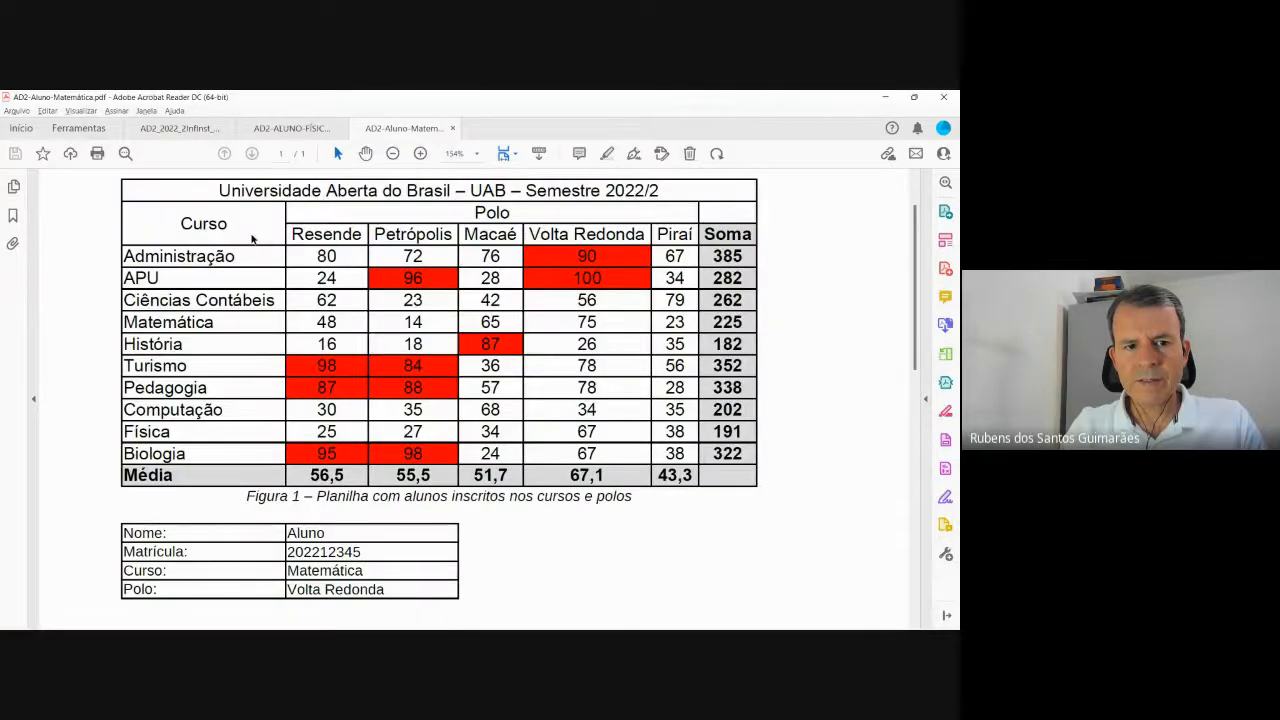
Make the merged A1:G1 title and the Curso and Polo headers bold.
{"action": "key", "text": "alt+Tab"}
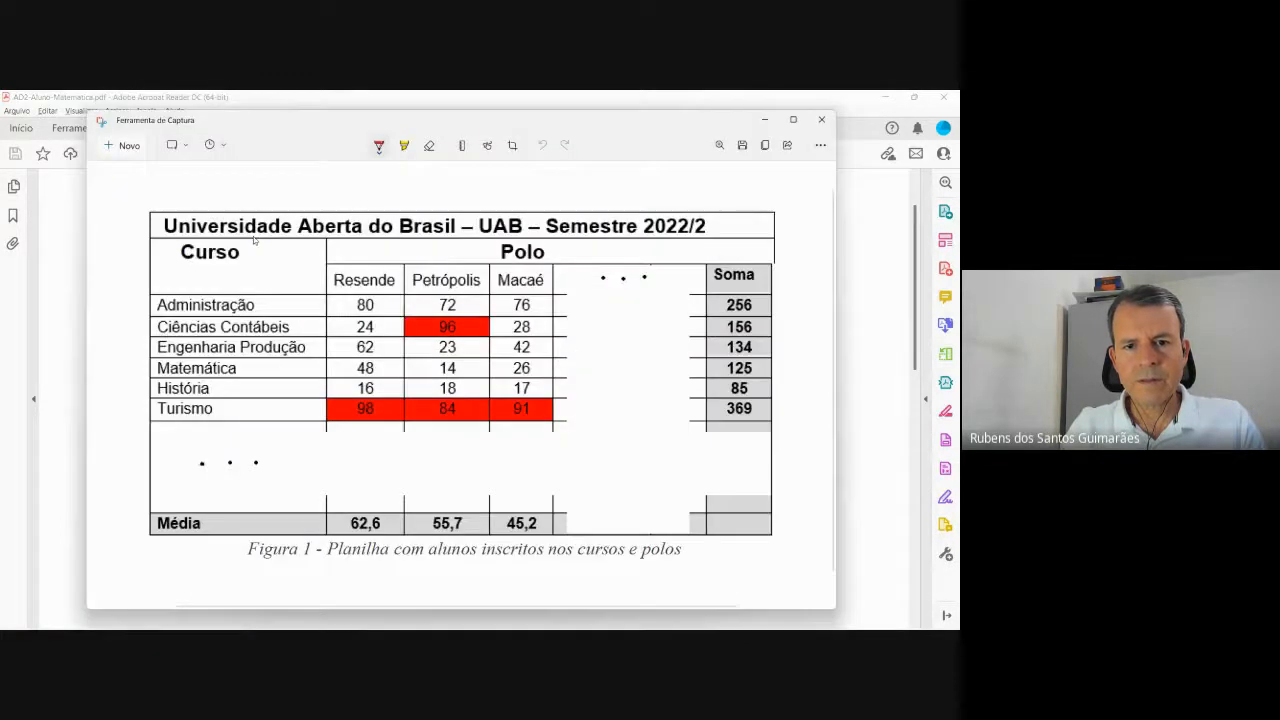
{"action": "key", "text": "alt+Tab"}
{"action": "key", "text": "alt+Tab"}
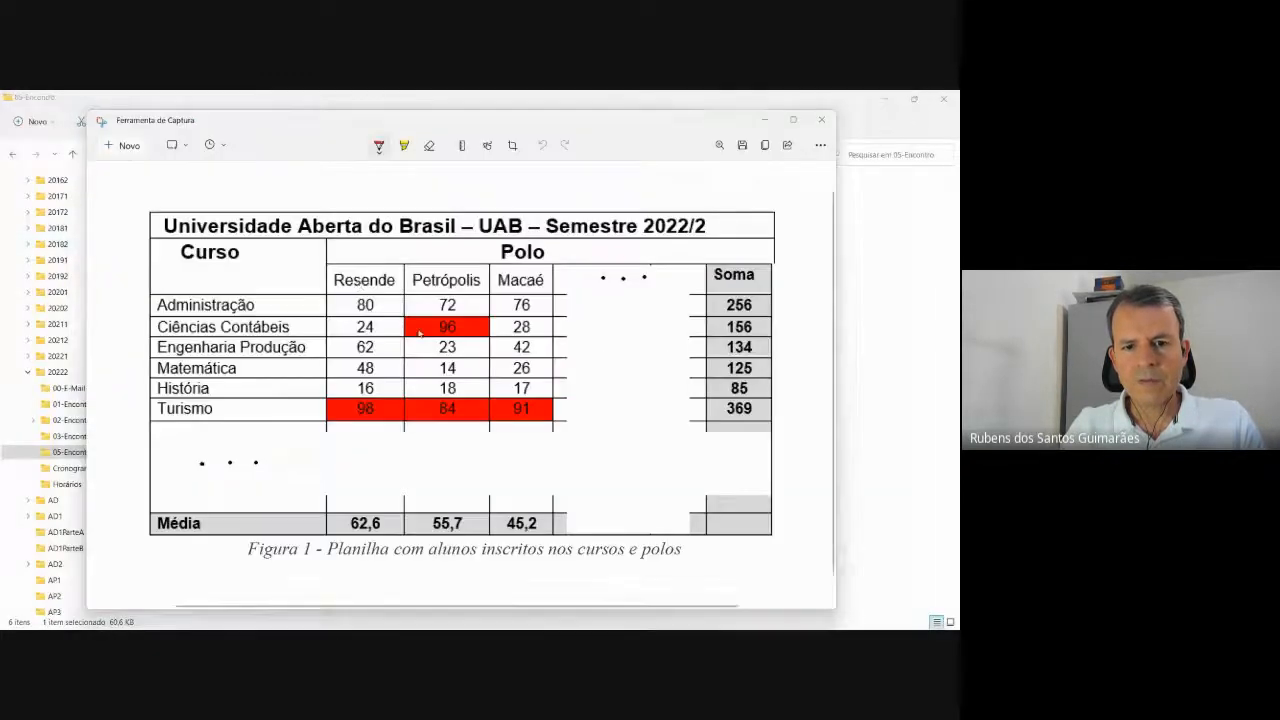
{"action": "key", "text": "alt+Tab"}
{"action": "left_click", "coordinate": [786, 302]}
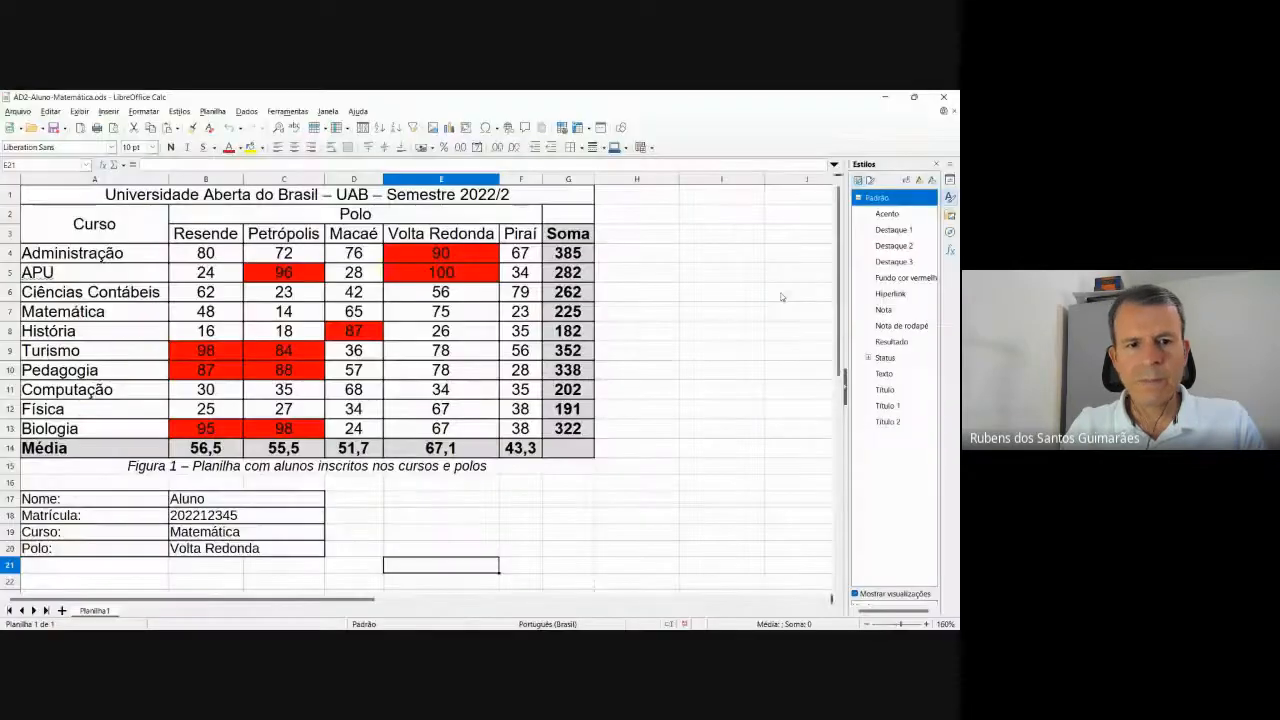
{"action": "left_click", "coordinate": [137, 197]}
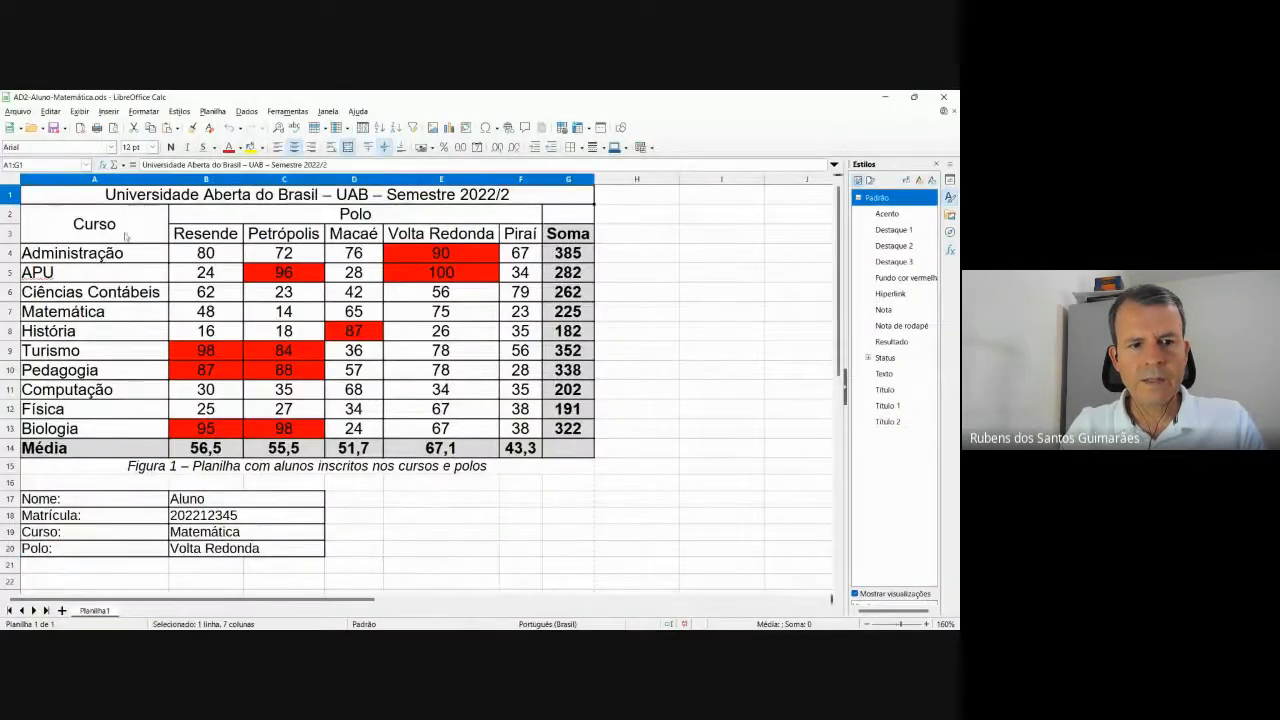
{"action": "left_click", "coordinate": [126, 234], "text": "ctrl"}
{"action": "left_click", "coordinate": [306, 213]}
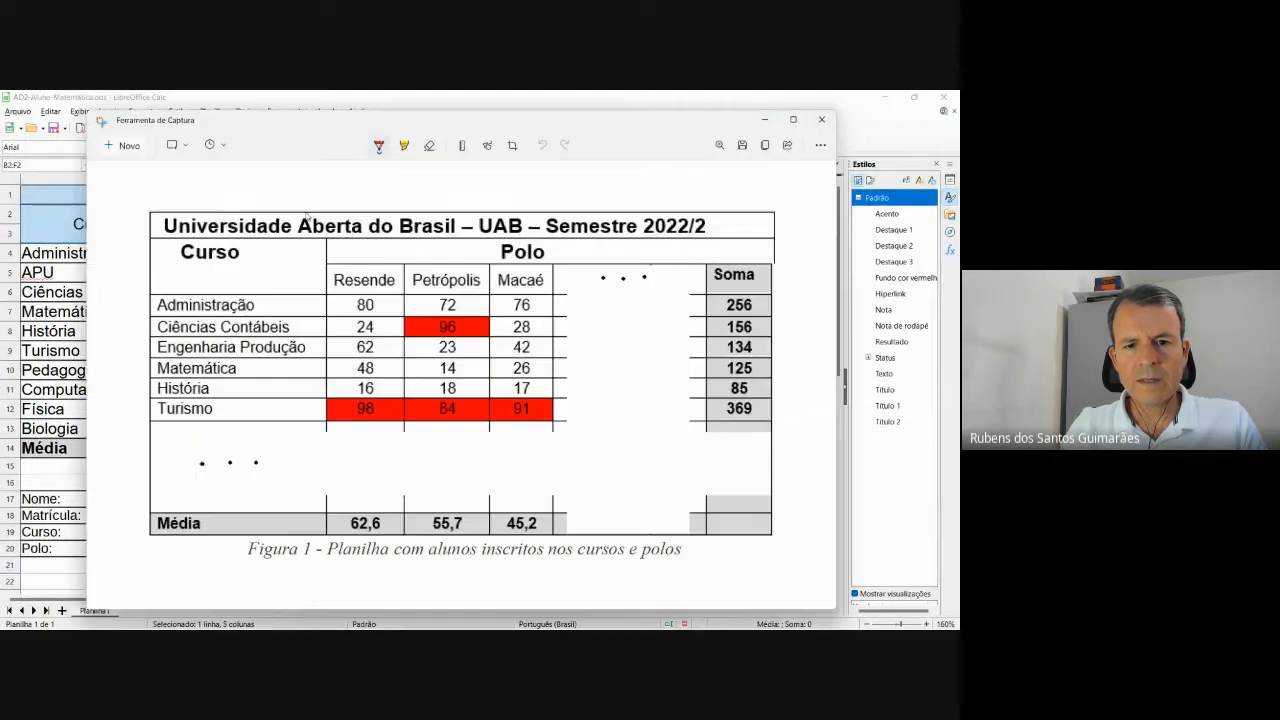
{"action": "key", "text": "alt+Tab"}
{"action": "key", "text": "alt+Tab"}
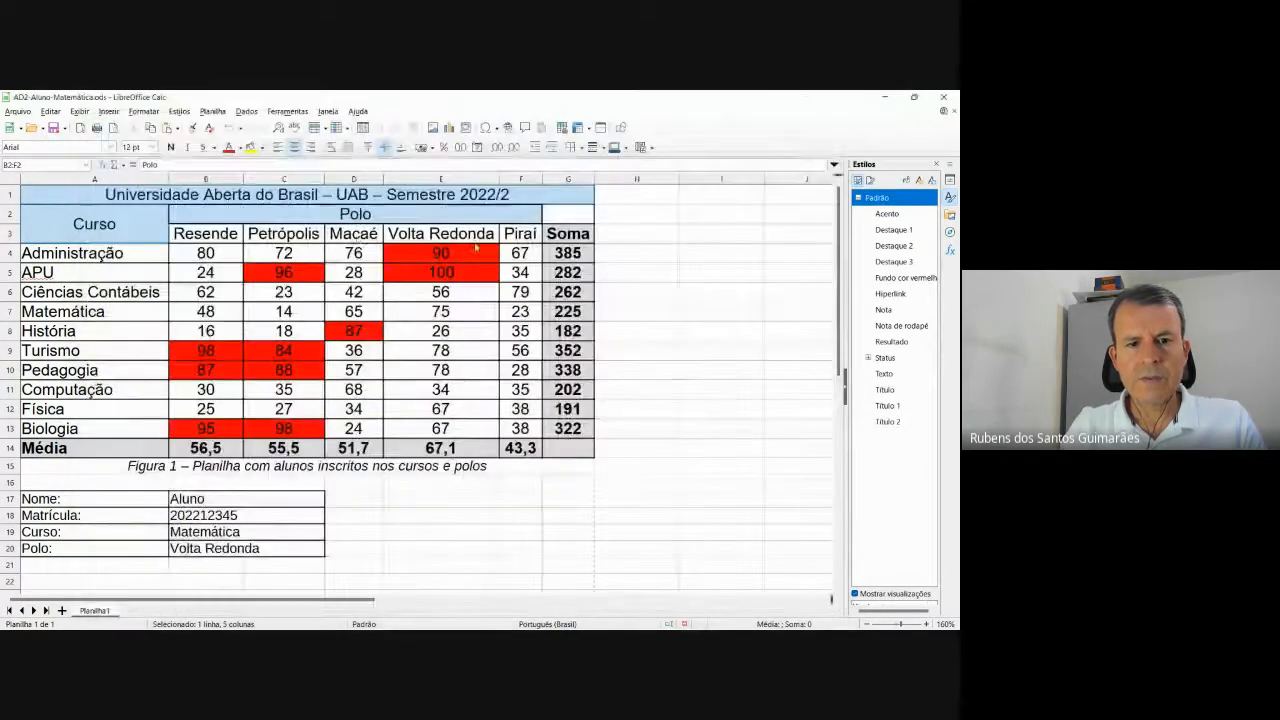
{"action": "left_click", "coordinate": [170, 147]}
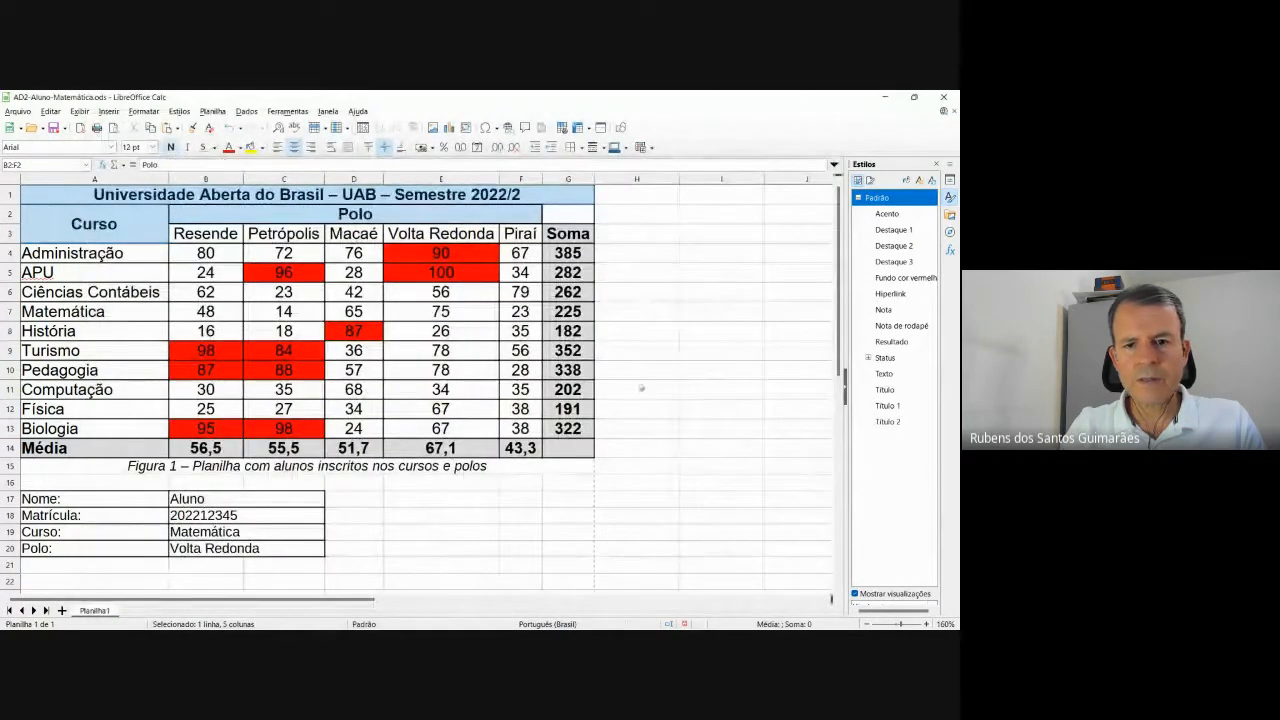
{"action": "left_click", "coordinate": [720, 408]}
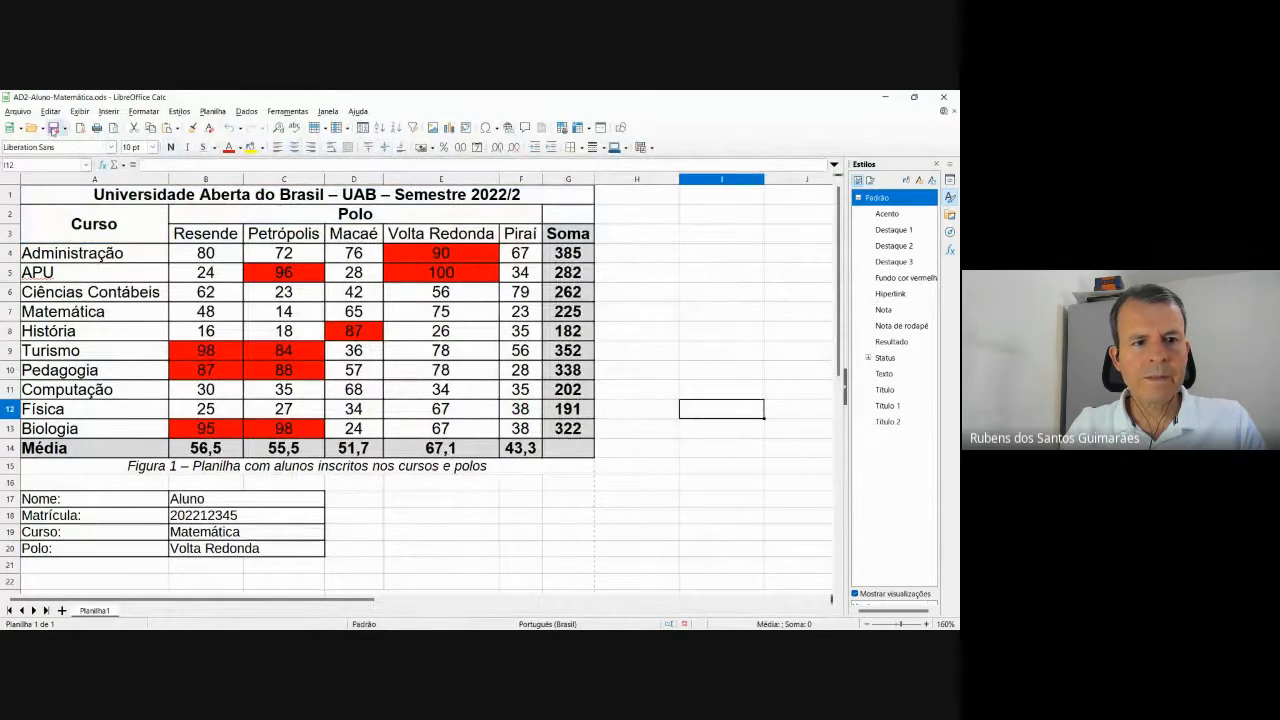
{"action": "left_click", "coordinate": [22, 116]}
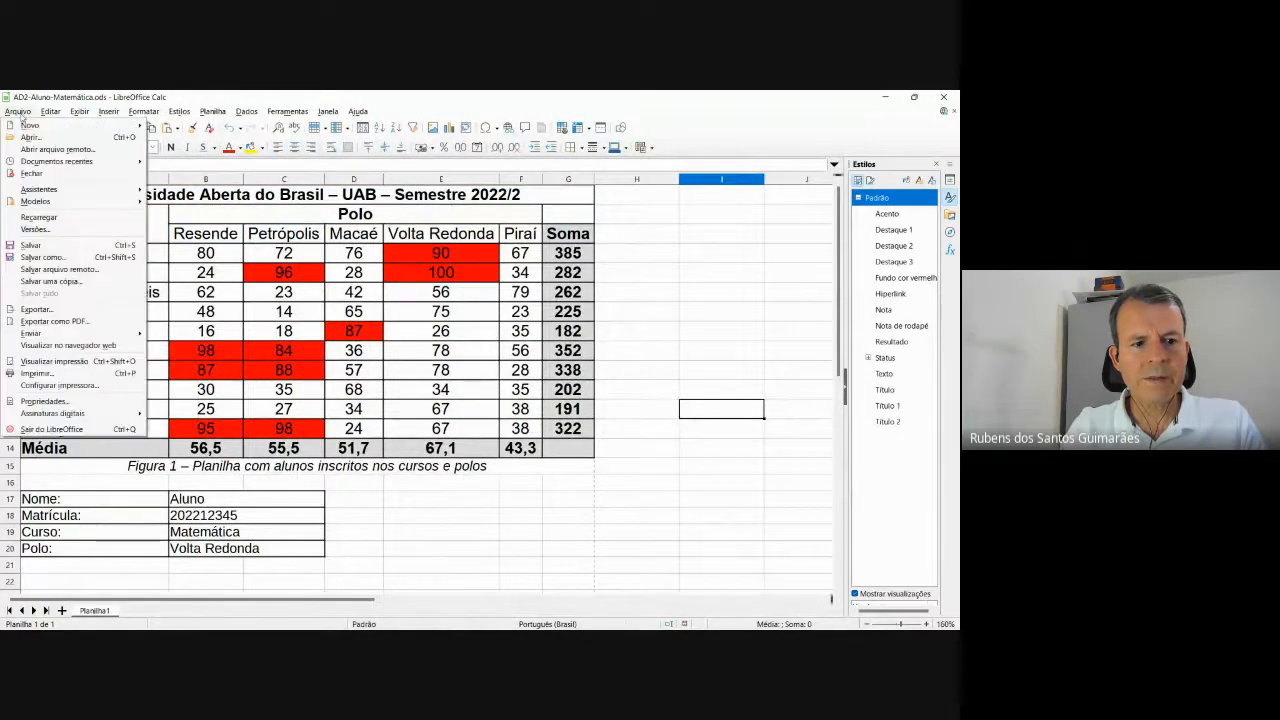
Compare the print preview with the reference table snip, then close the preview.
{"action": "left_click", "coordinate": [60, 370]}
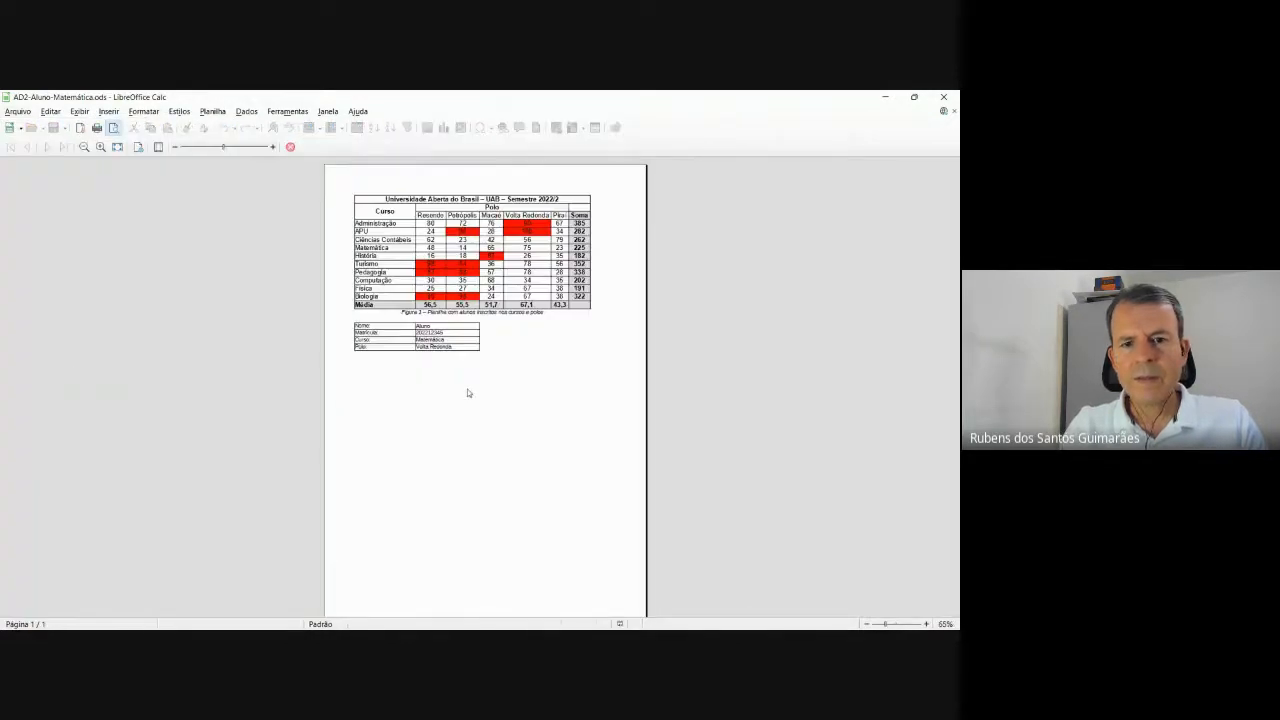
{"action": "scroll", "coordinate": [474, 394], "scroll_direction": "up", "scroll_amount": 3}
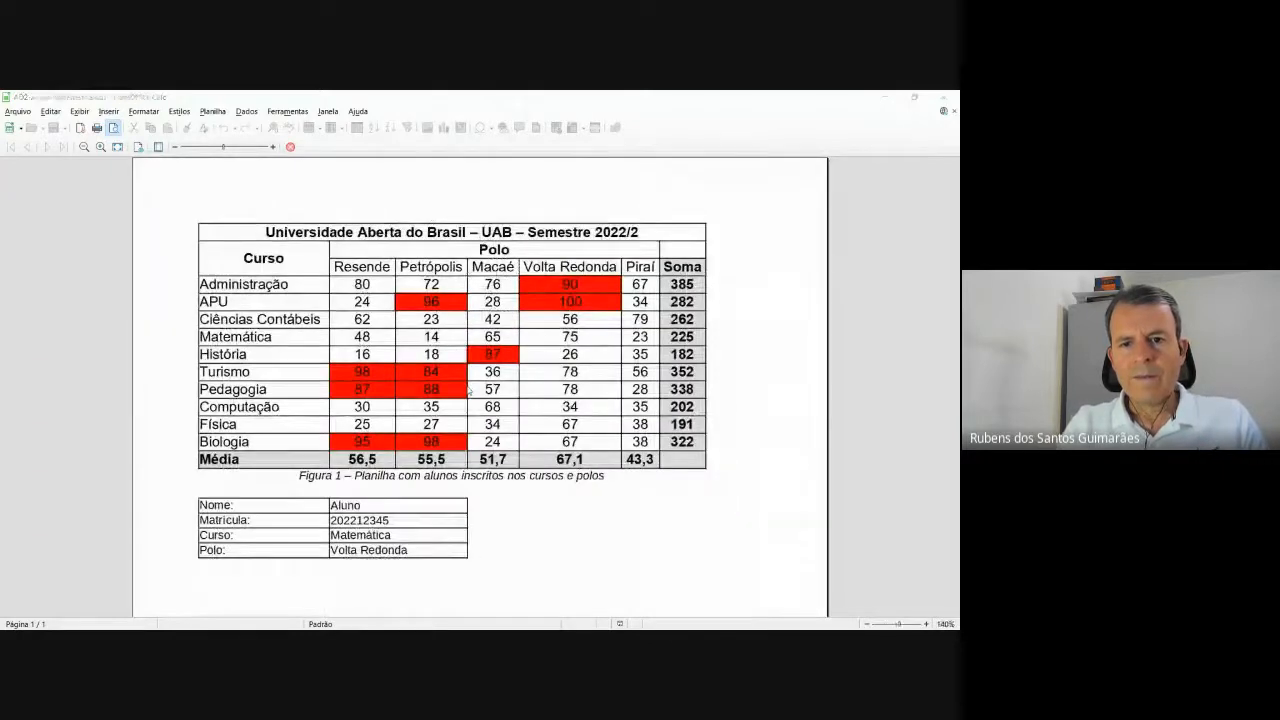
{"action": "key", "text": "alt+Tab"}
{"action": "key", "text": "alt+Tab"}
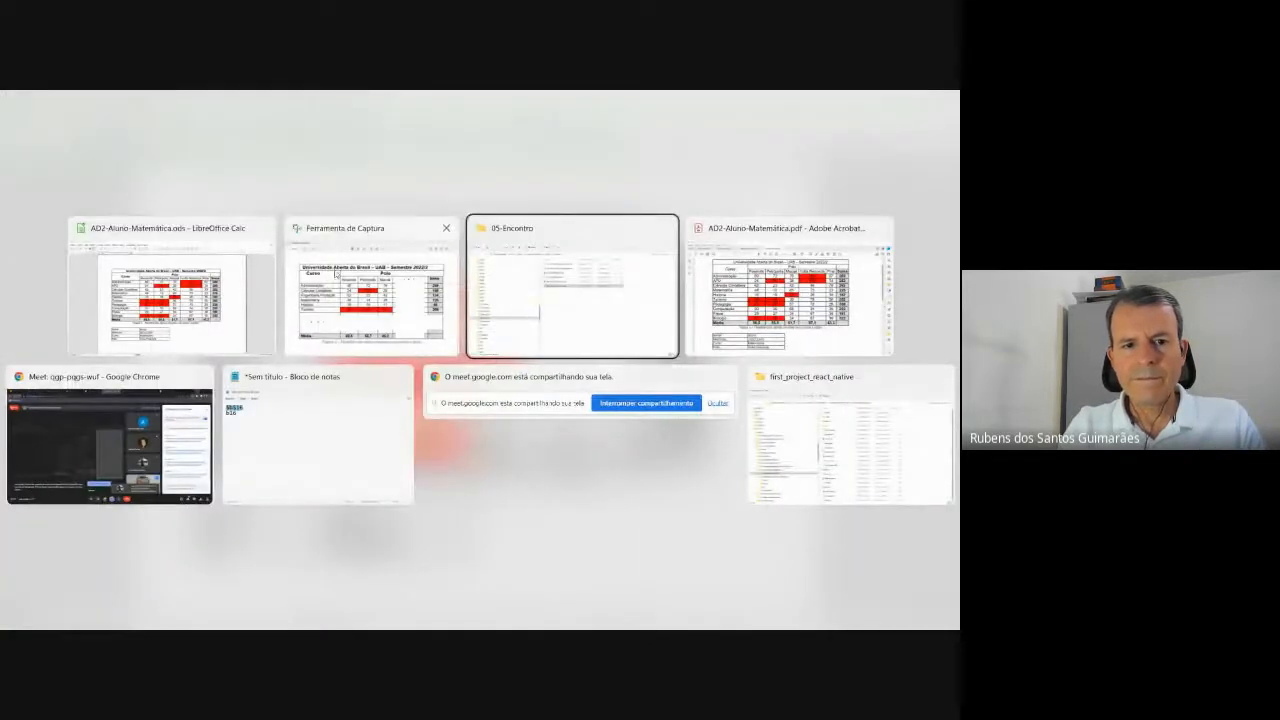
{"action": "key", "text": "shift+alt+Tab"}
{"action": "key", "text": "alt+Tab"}
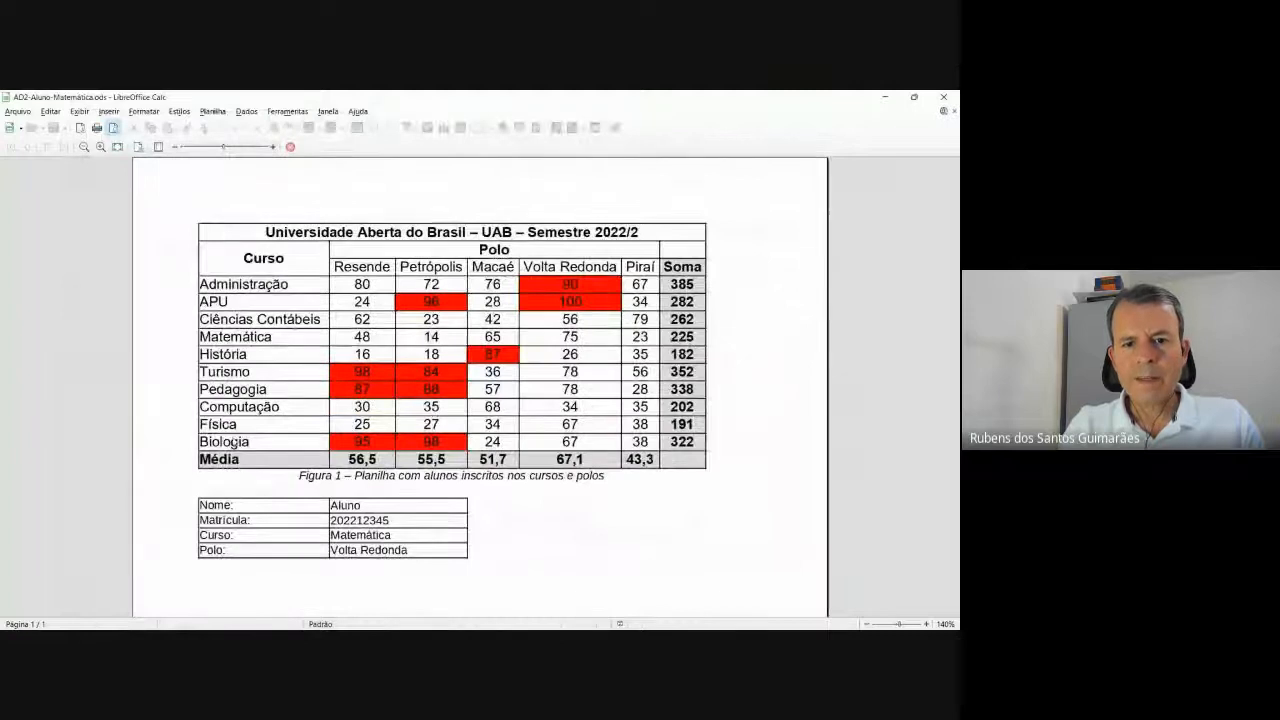
{"action": "key", "text": "alt+Tab"}
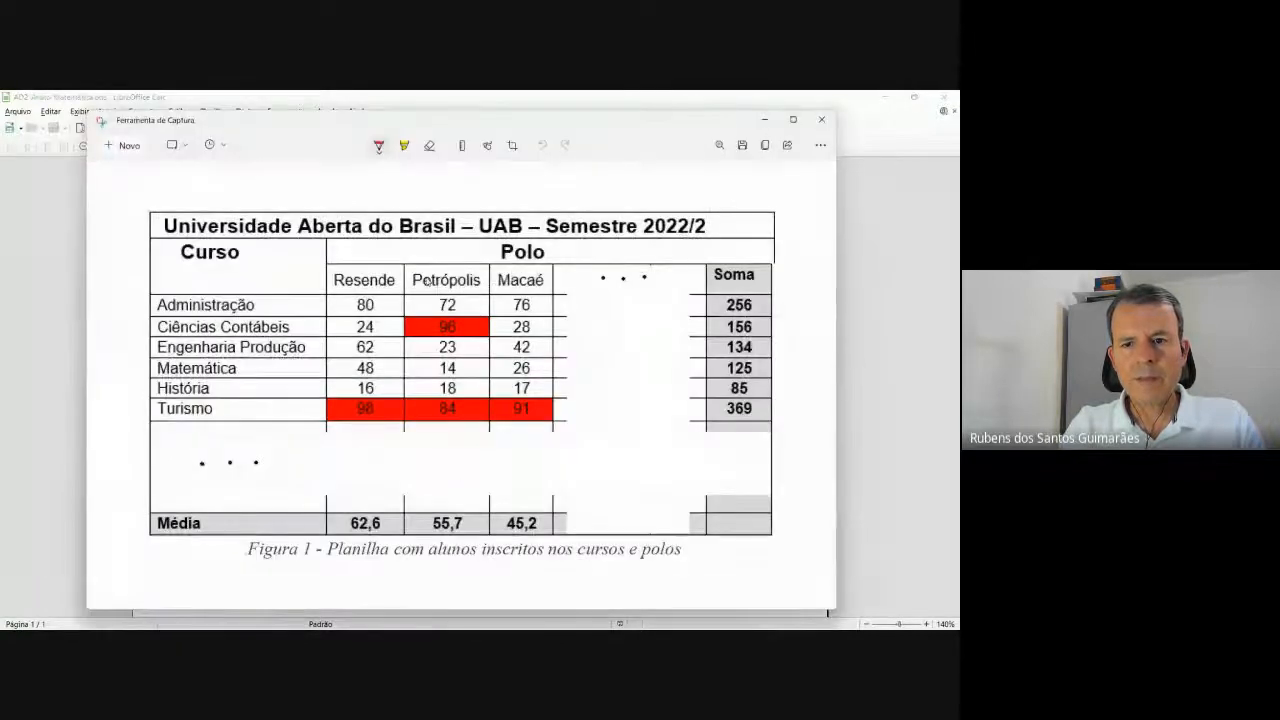
{"action": "key", "text": "alt+Tab"}
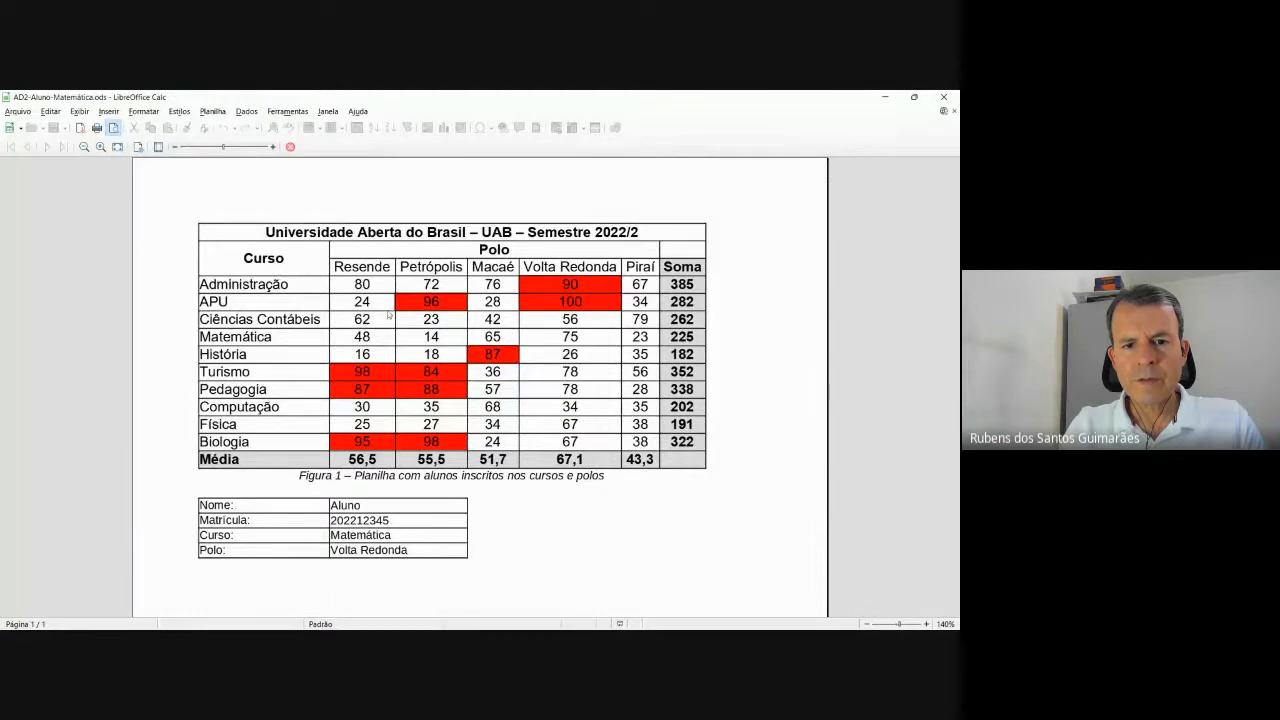
{"action": "key", "text": "alt+Tab"}
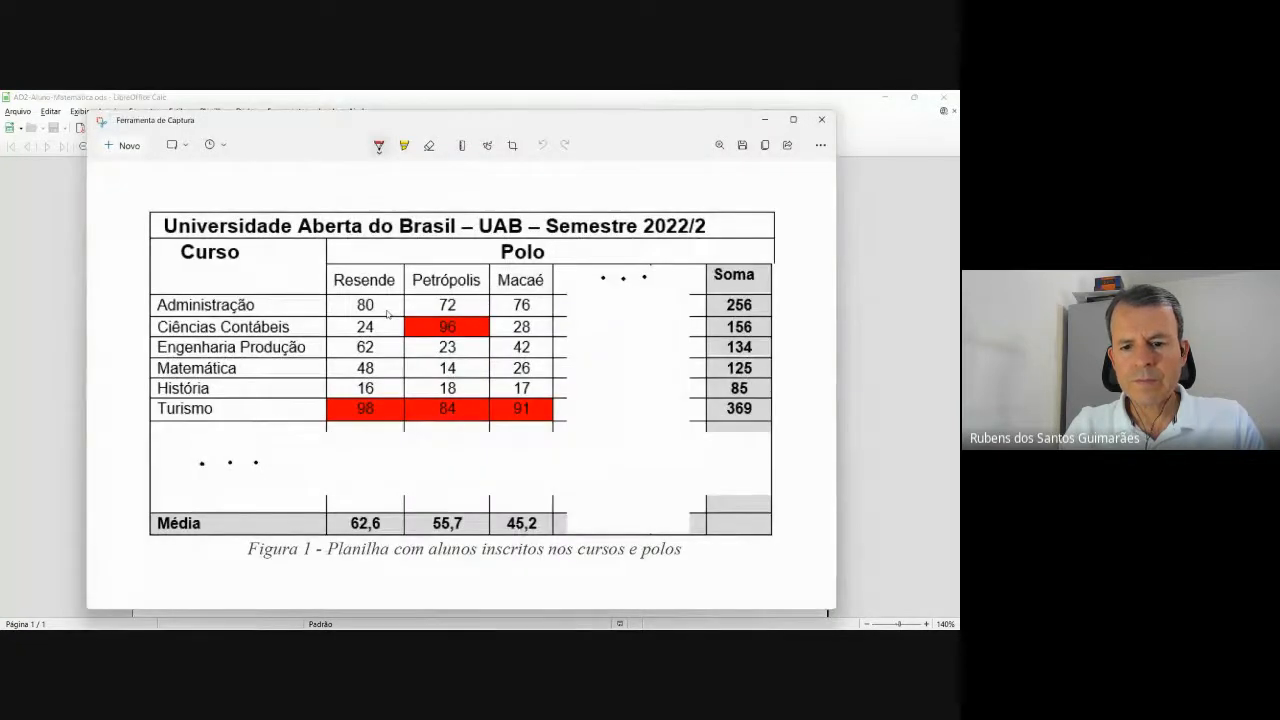
{"action": "key", "text": "alt+Tab"}
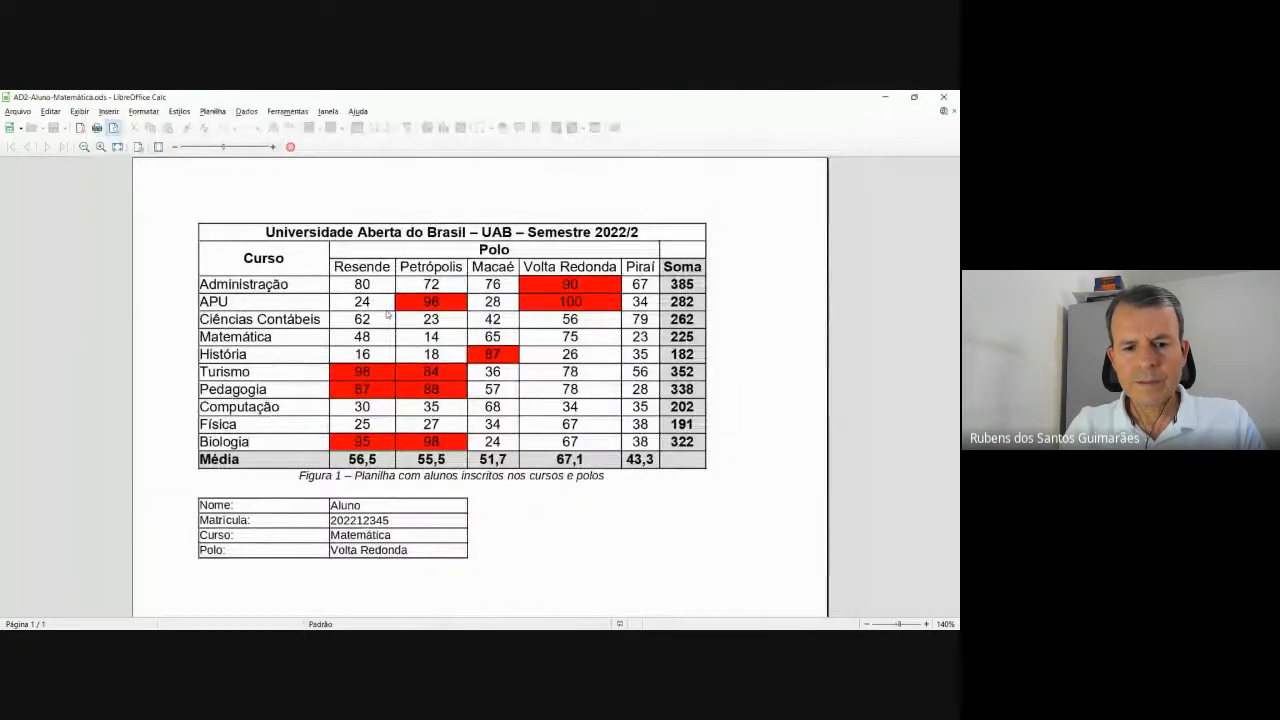
{"action": "key", "text": "alt+Tab"}
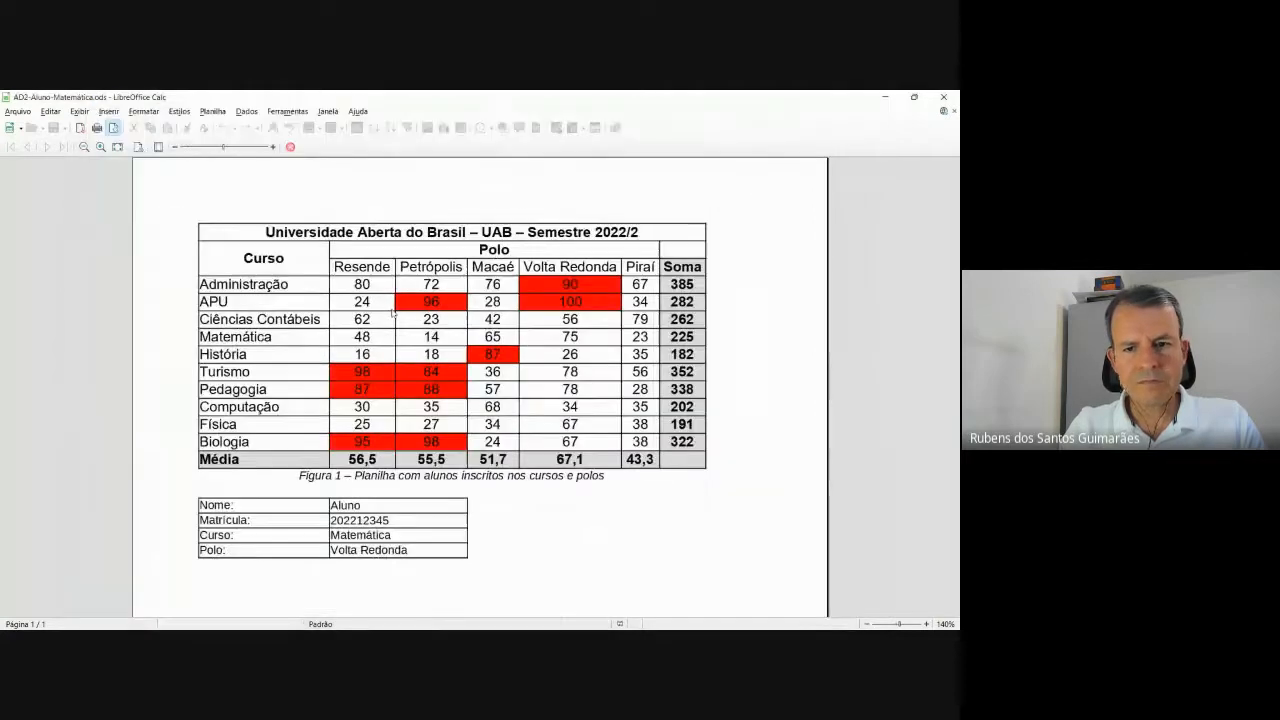
{"action": "key", "text": "alt+Tab"}
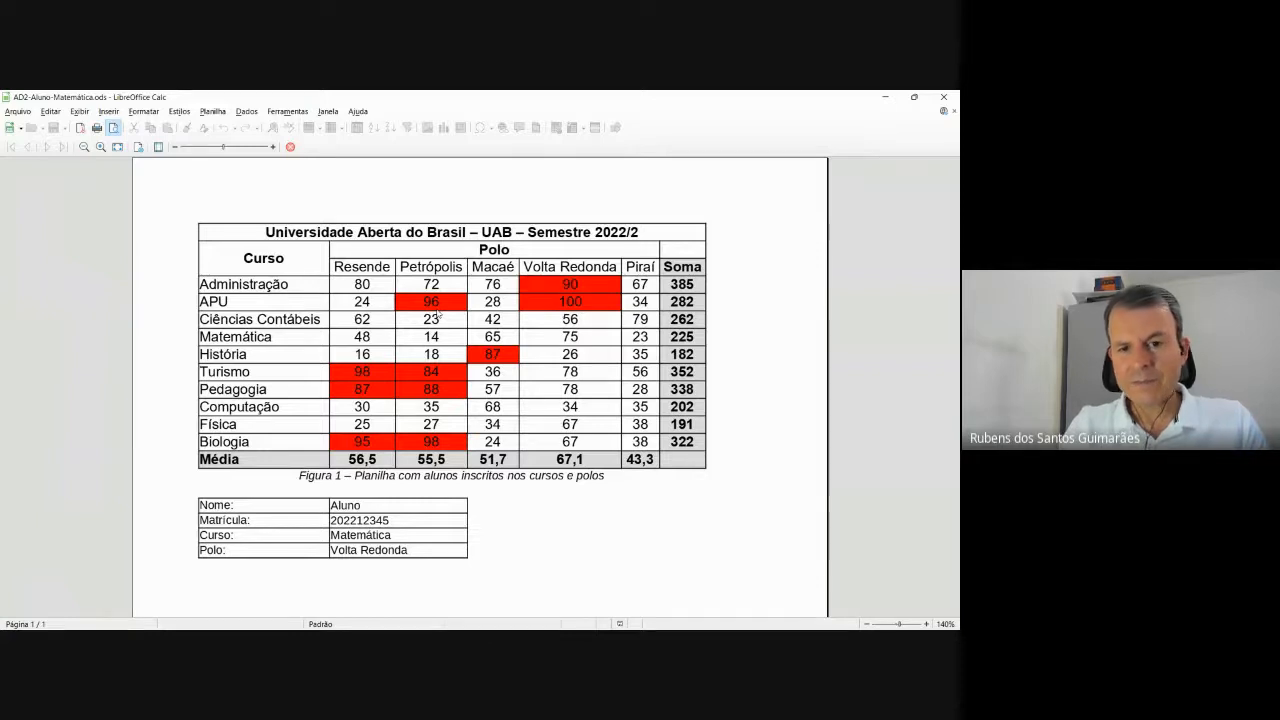
{"action": "key", "text": "Escape"}
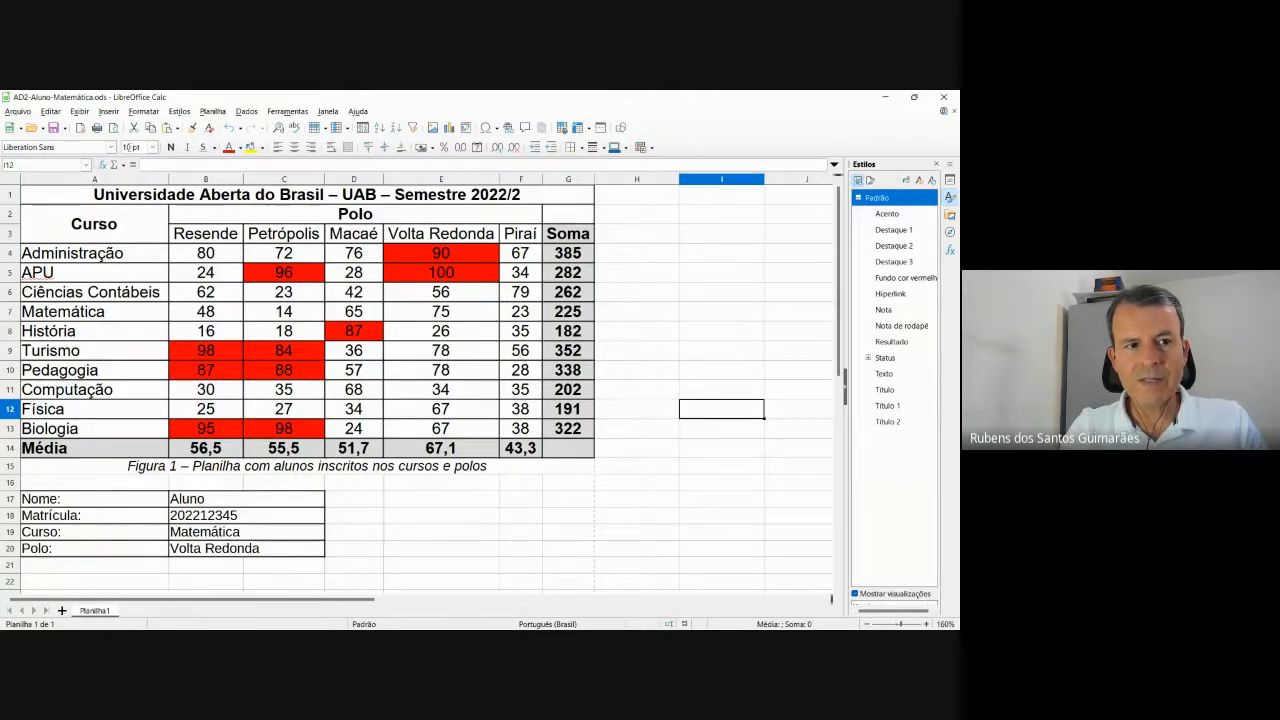
Minimize Calc, Snipping Tool, Explorer and Acrobat, and bring the Google Meet call back.
{"action": "left_click", "coordinate": [890, 97]}
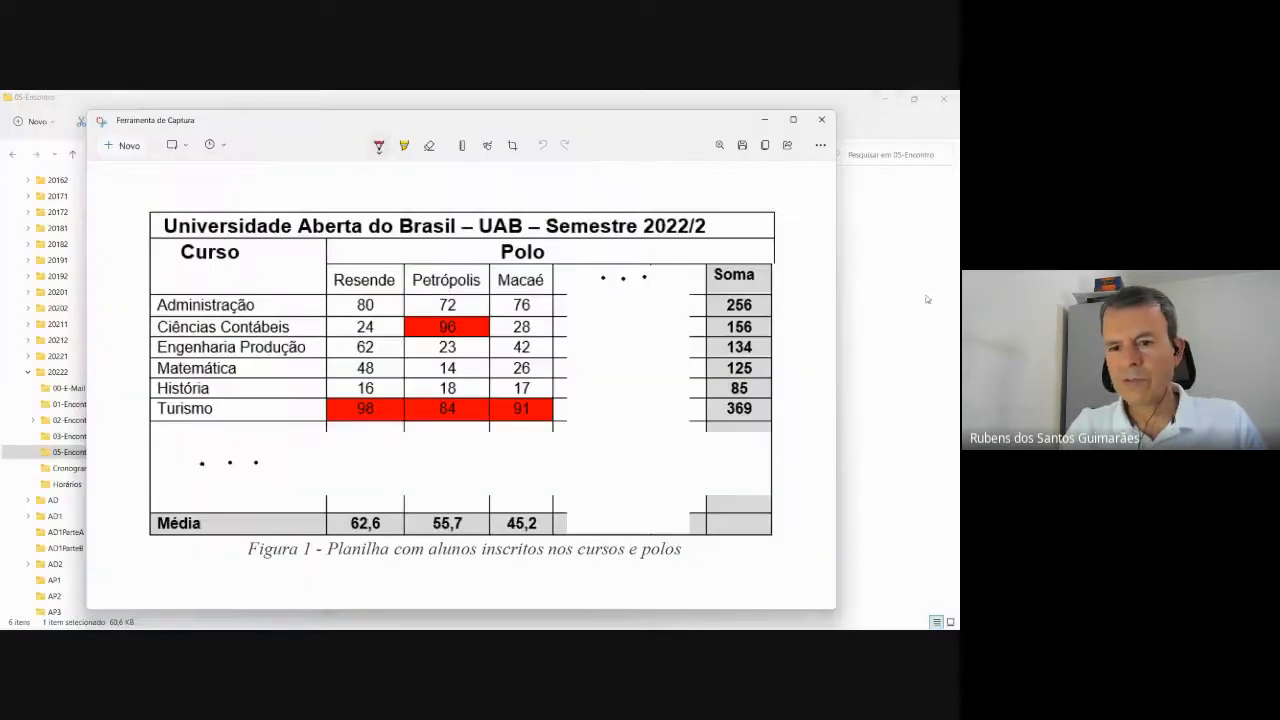
{"action": "left_click", "coordinate": [764, 119]}
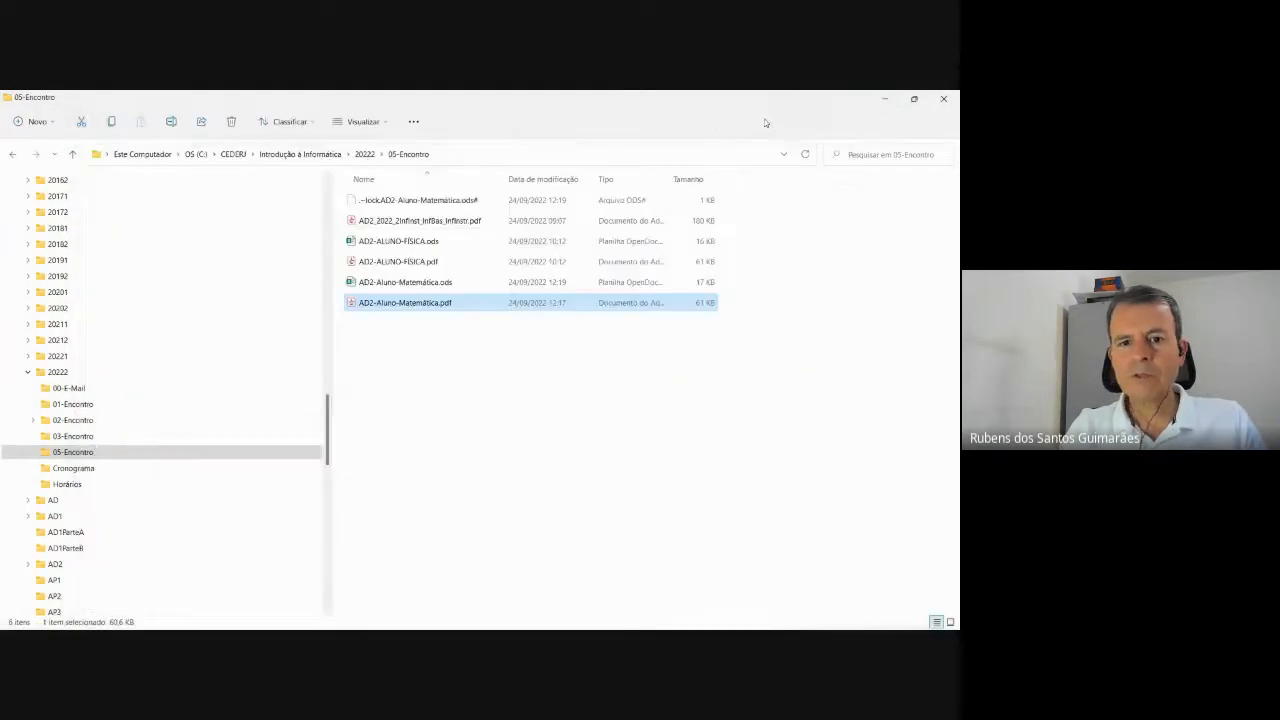
{"action": "left_click", "coordinate": [884, 99]}
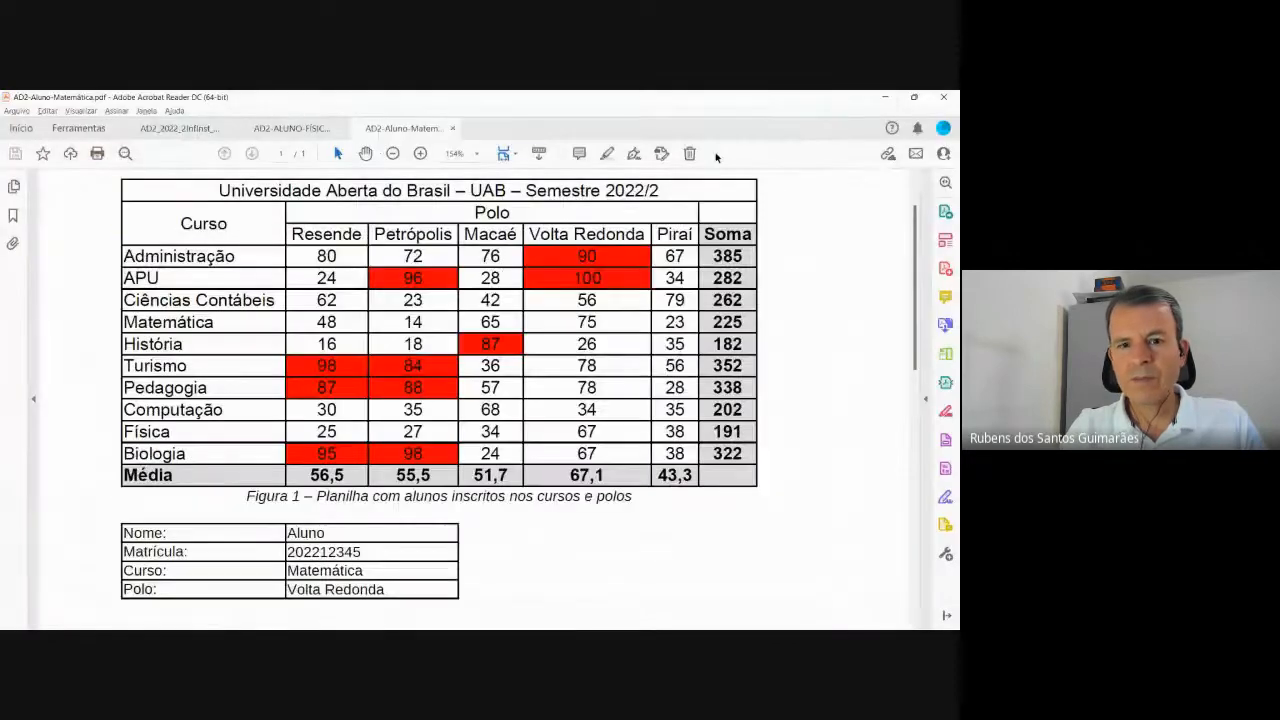
{"action": "left_click", "coordinate": [886, 100]}
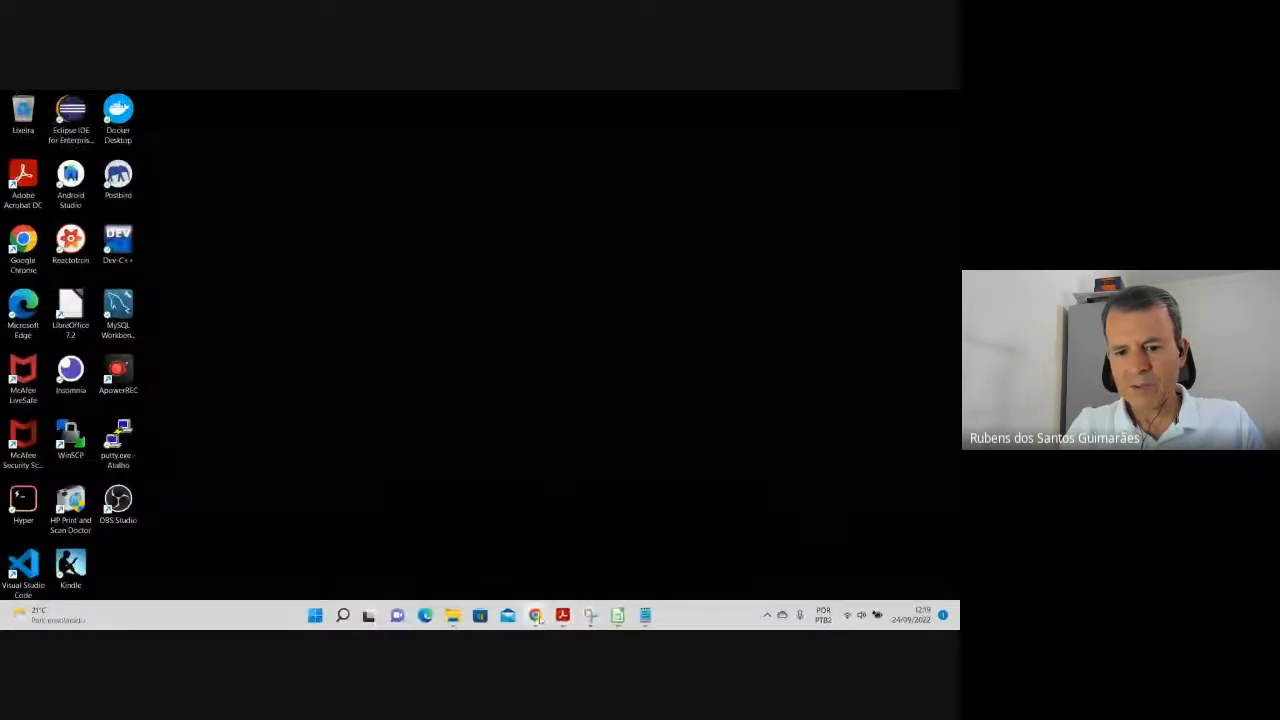
{"action": "left_click", "coordinate": [482, 560]}
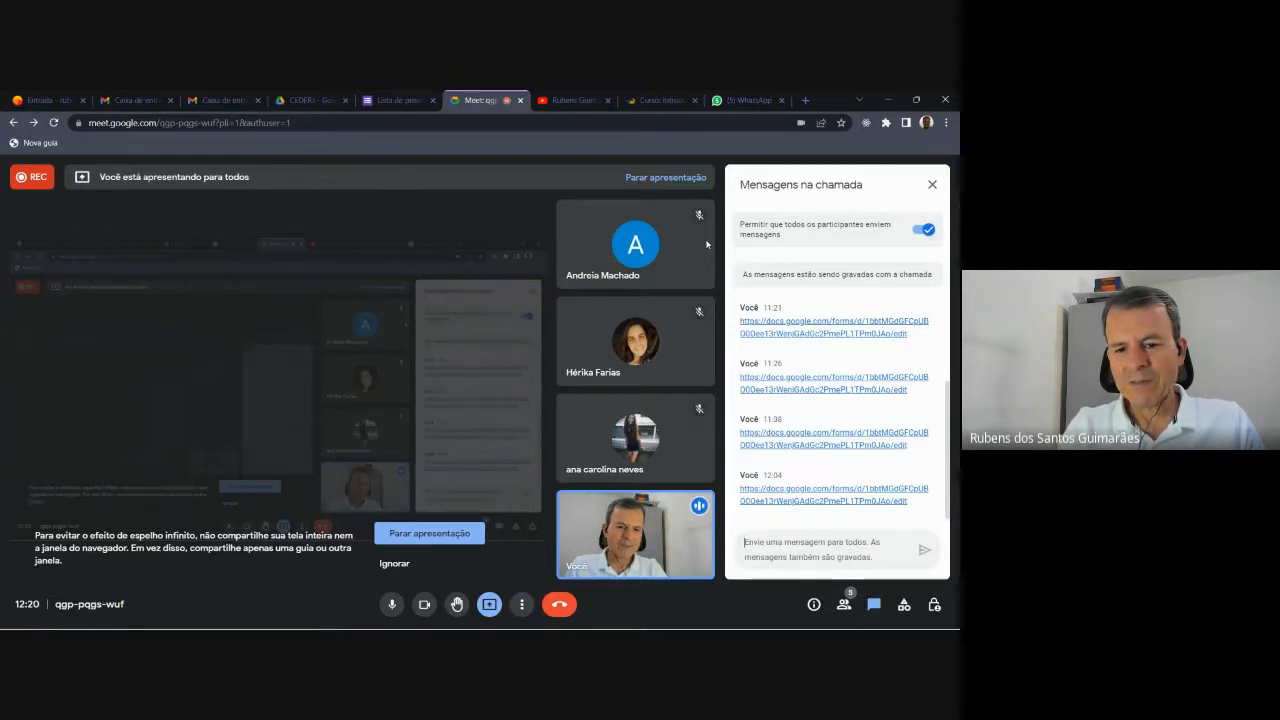
Review the grading table in the AD2_2022_2Infinst assignment PDF down to Total 10,0.
{"action": "mouse_move", "coordinate": [592, 623]}
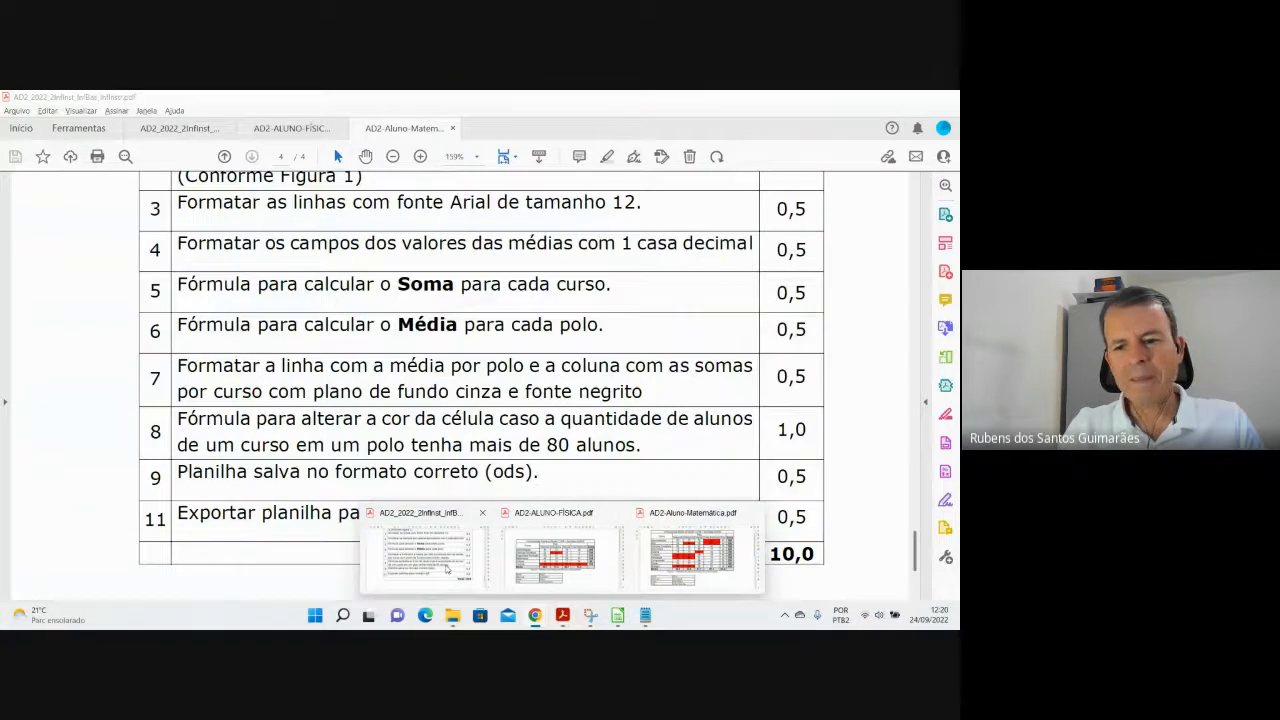
{"action": "left_click", "coordinate": [447, 570]}
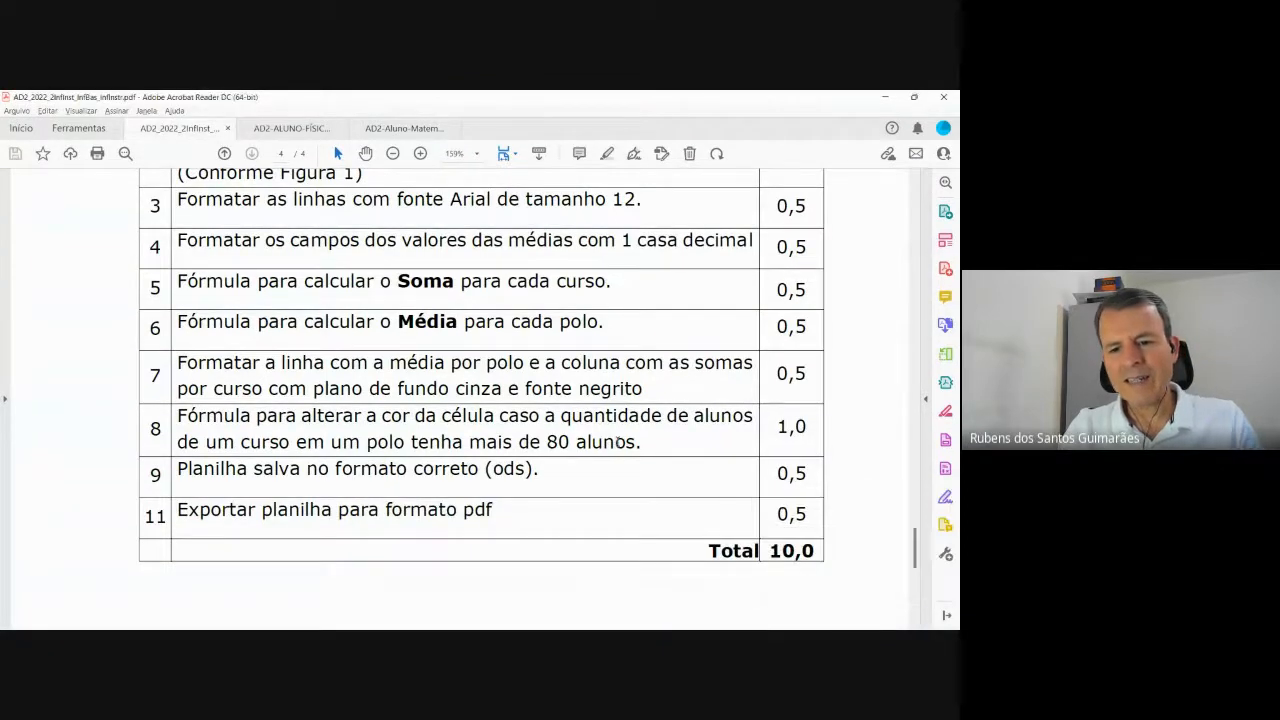
{"action": "key", "text": "alt+Tab"}
{"action": "key", "text": "alt+Tab"}
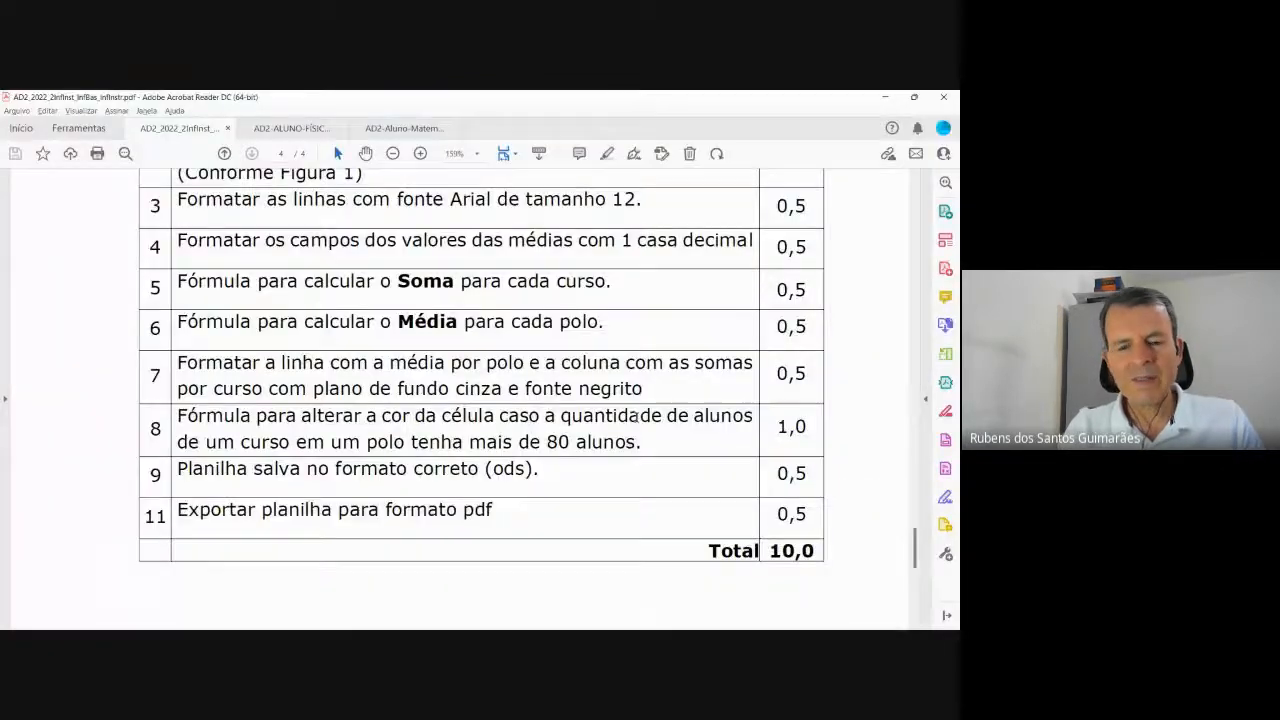
{"action": "scroll", "coordinate": [577, 446], "scroll_direction": "down", "scroll_amount": 8}
{"action": "scroll", "coordinate": [577, 446], "scroll_direction": "up", "scroll_amount": 2}
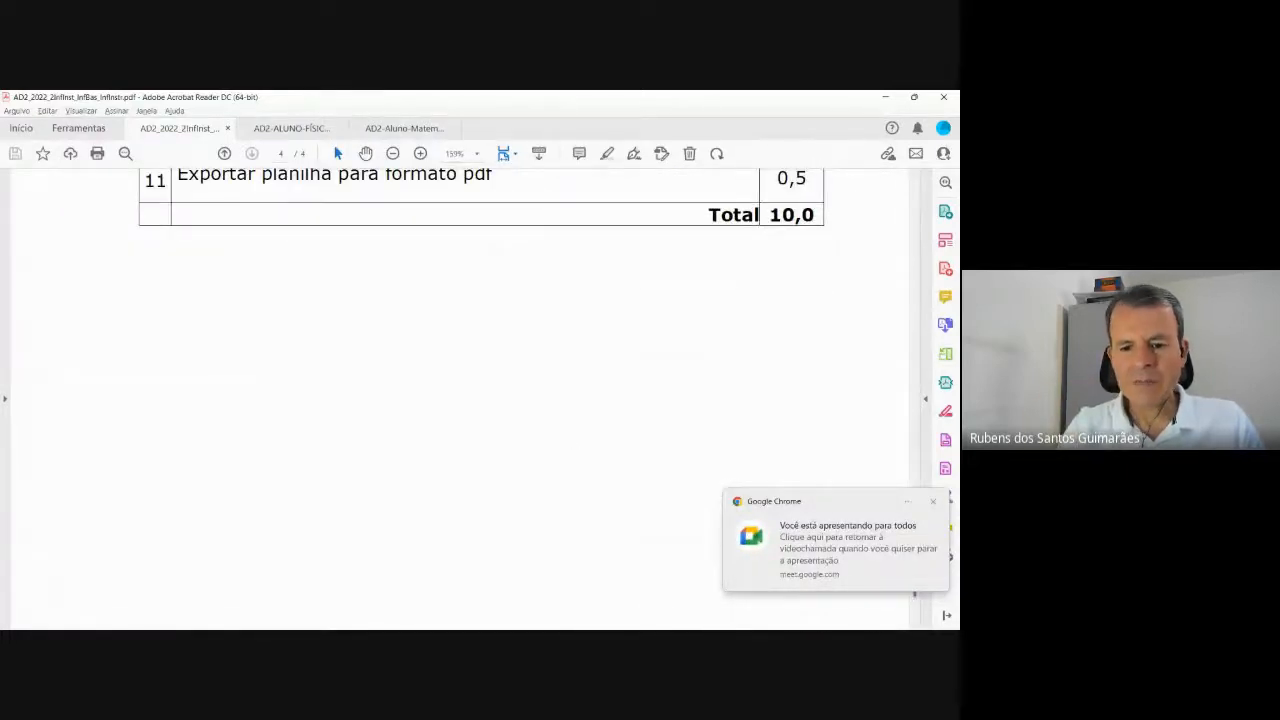
Return to Chrome and show the course's AD2 section.
{"action": "mouse_move", "coordinate": [494, 621]}
{"action": "left_click", "coordinate": [511, 586]}
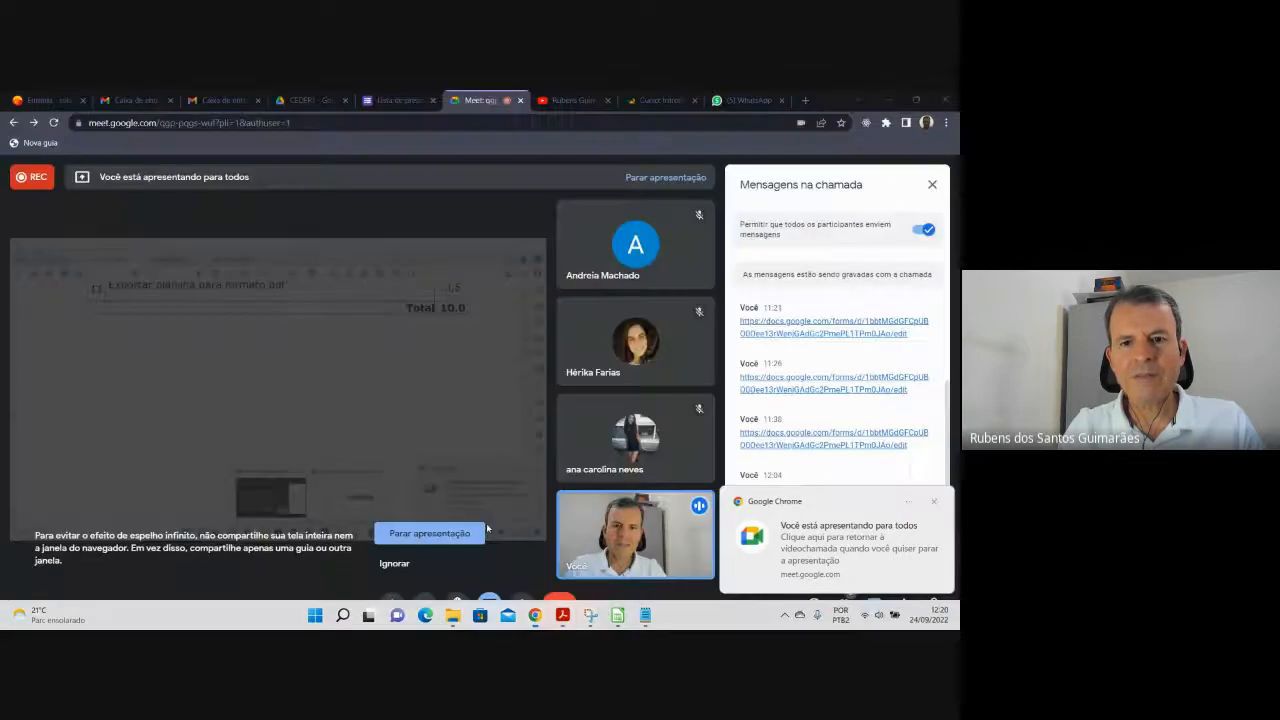
{"action": "left_click", "coordinate": [660, 100]}
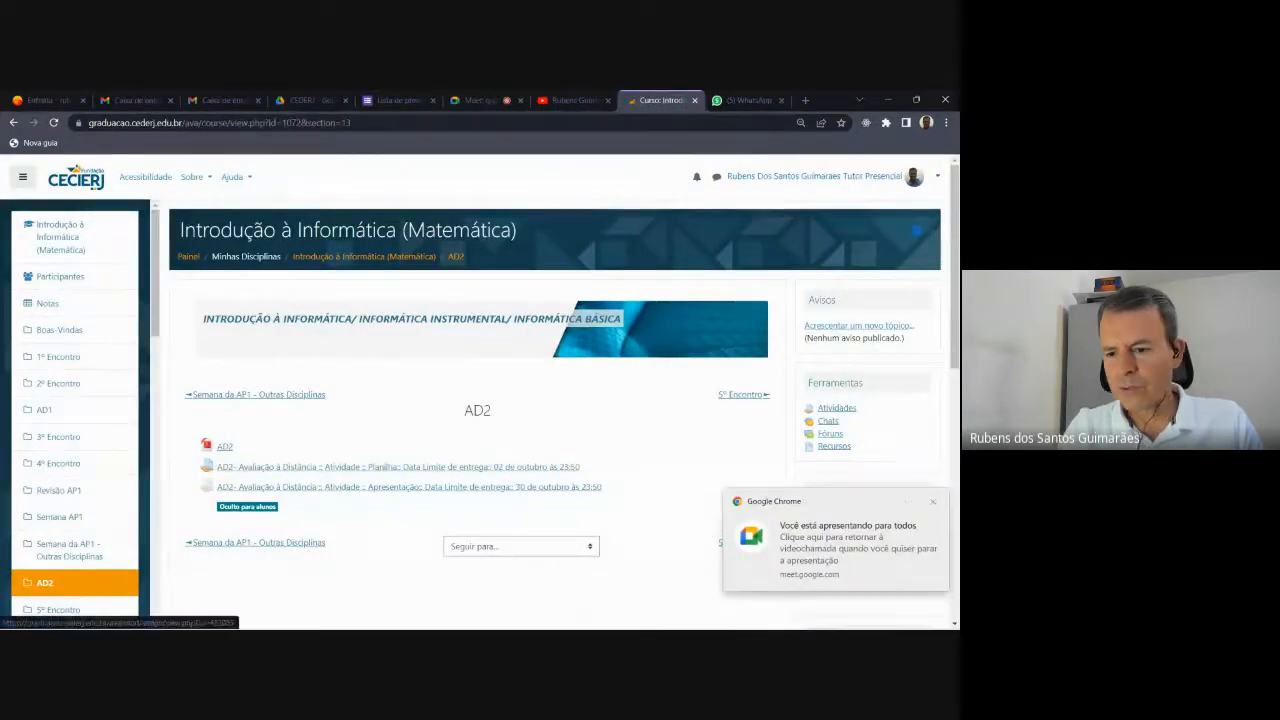
{"action": "left_click", "coordinate": [925, 617]}
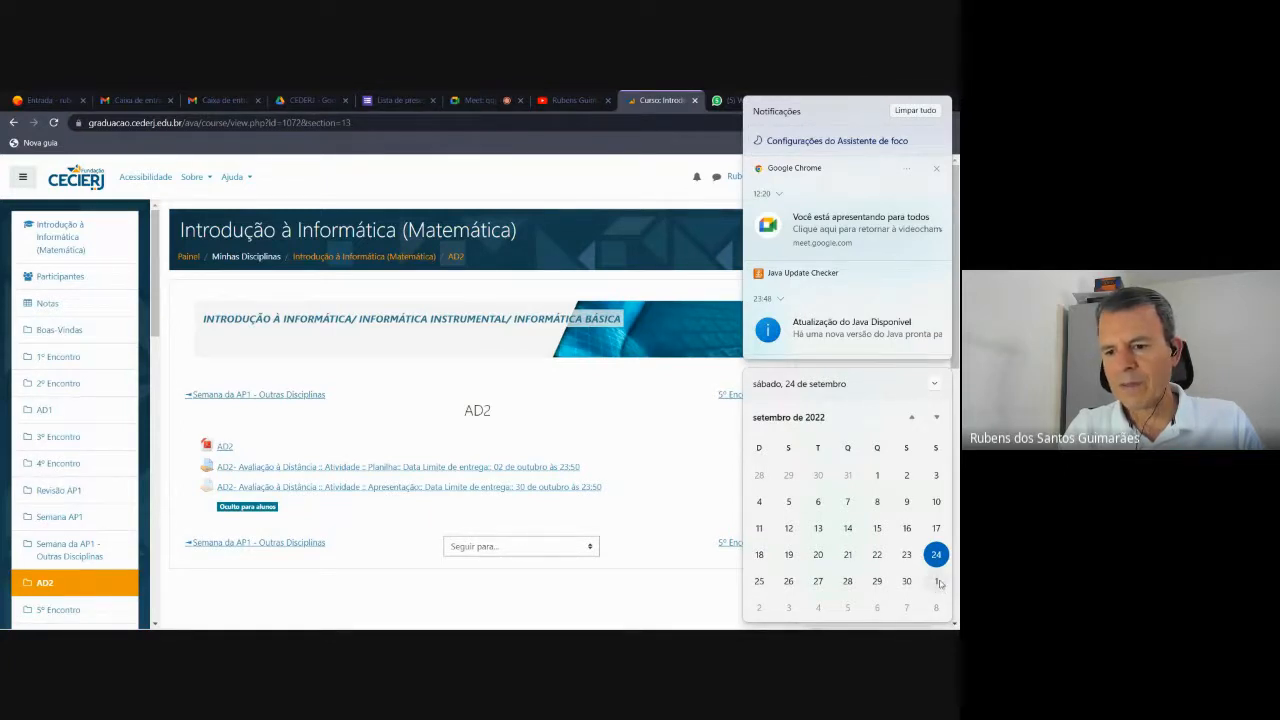
{"action": "left_click", "coordinate": [616, 594]}
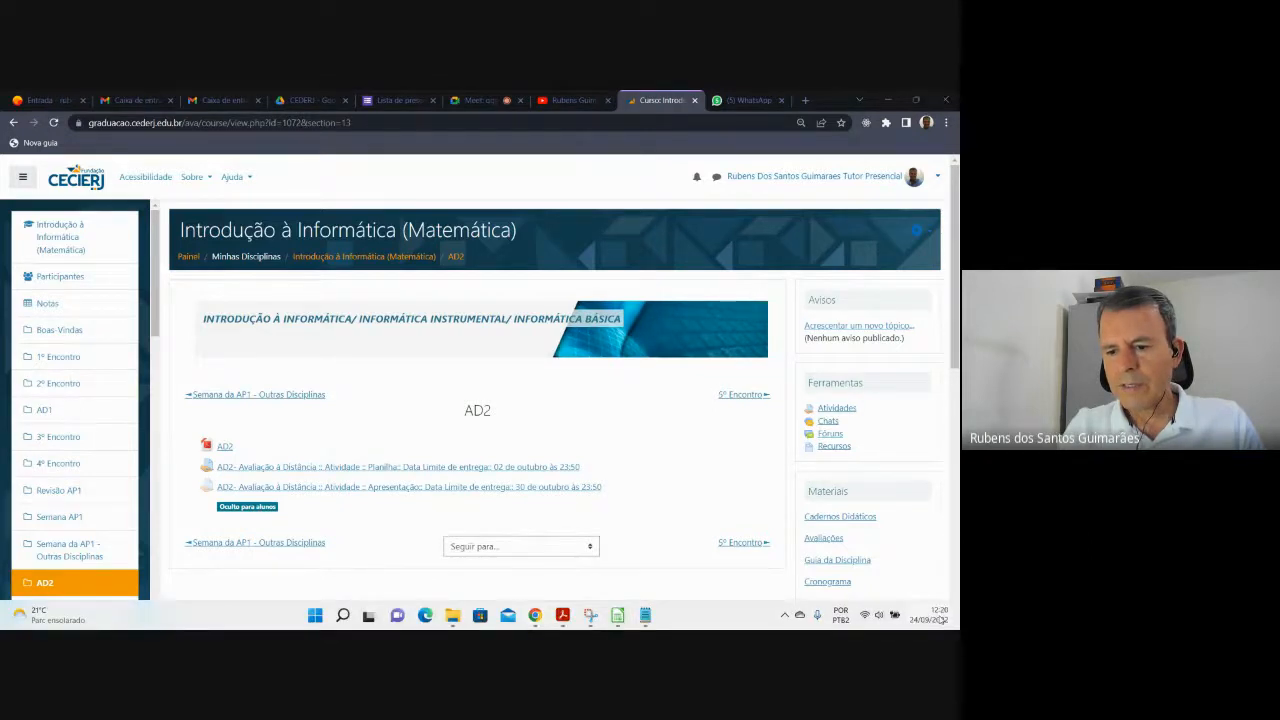
{"action": "left_click", "coordinate": [932, 617]}
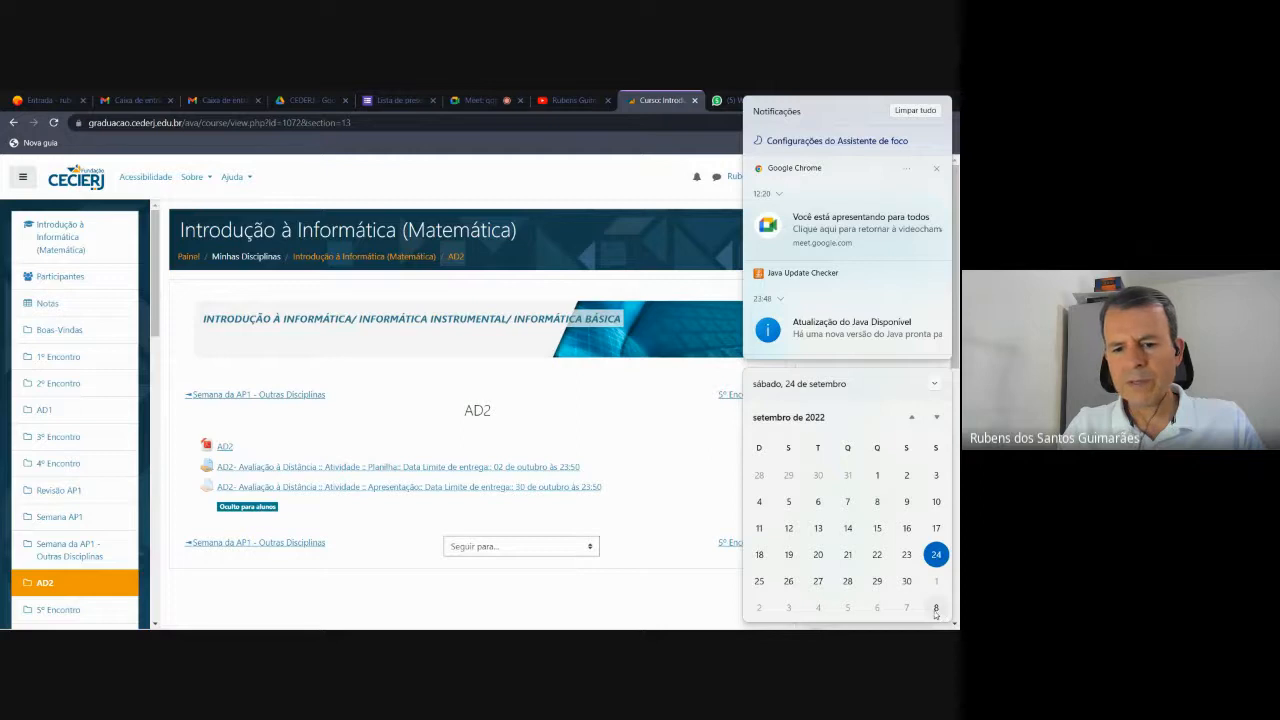
{"action": "left_click", "coordinate": [648, 605]}
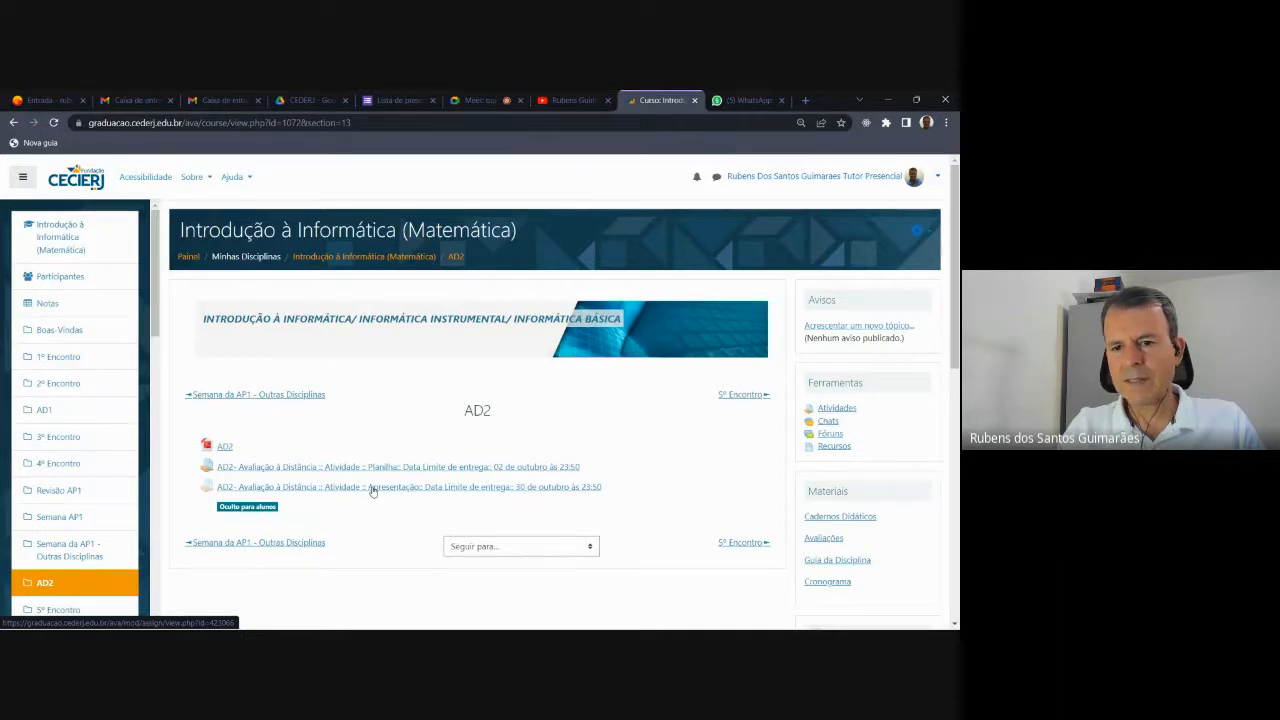
{"action": "mouse_move", "coordinate": [511, 628]}
{"action": "mouse_move", "coordinate": [560, 618]}
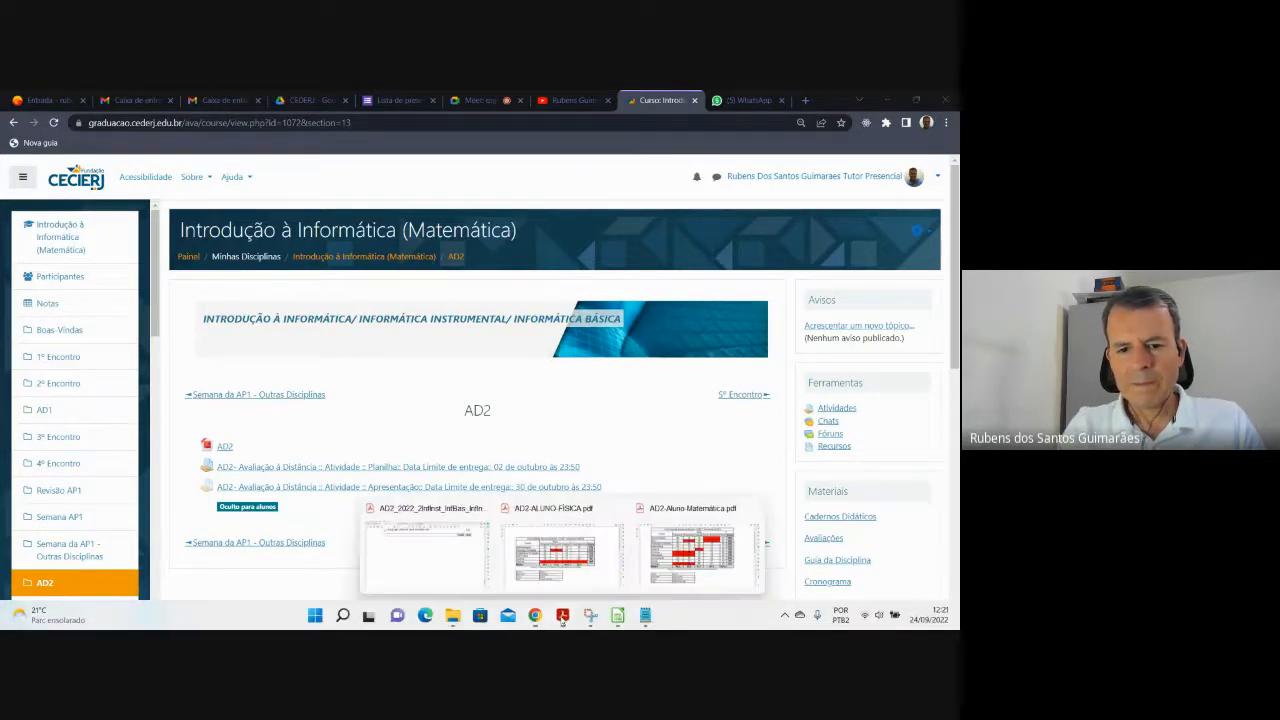
Look over the Física student's exported PDF in Acrobat.
{"action": "left_click", "coordinate": [597, 557]}
{"action": "scroll", "coordinate": [491, 381], "scroll_direction": "down", "scroll_amount": 5}
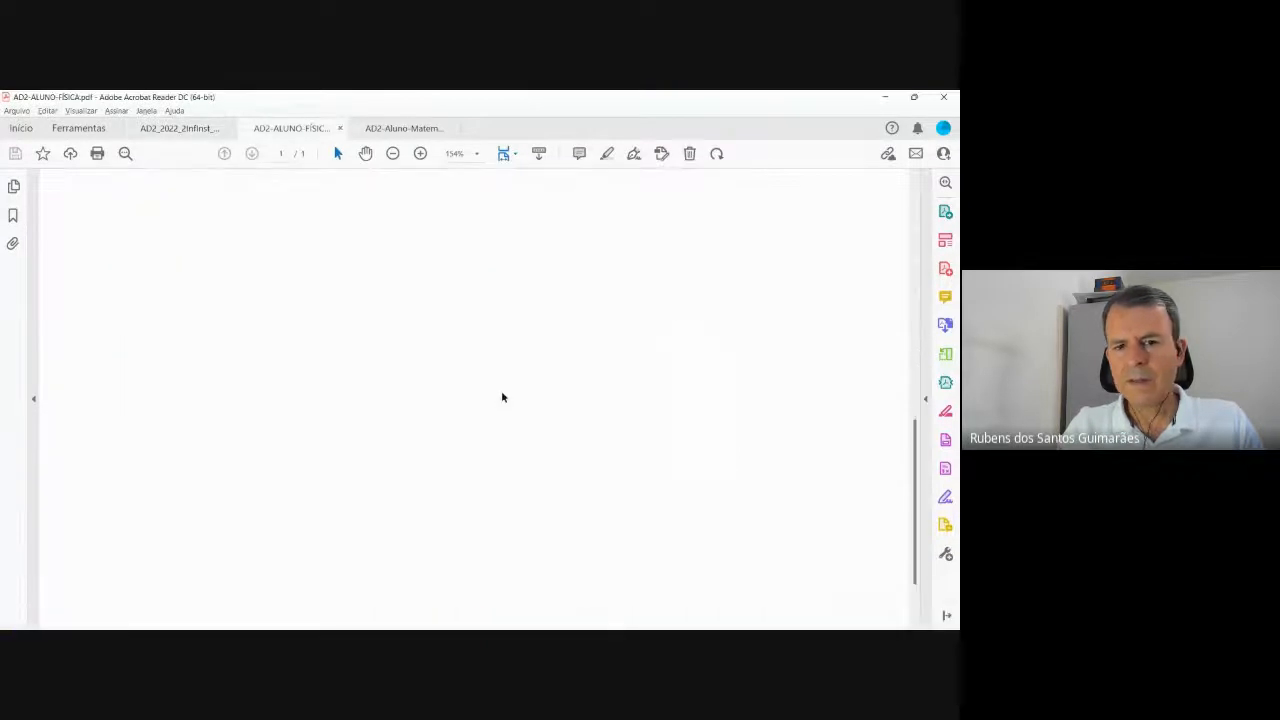
{"action": "scroll", "coordinate": [500, 392], "scroll_direction": "up", "scroll_amount": 5}
{"action": "scroll", "coordinate": [500, 384], "scroll_direction": "up", "scroll_amount": 1}
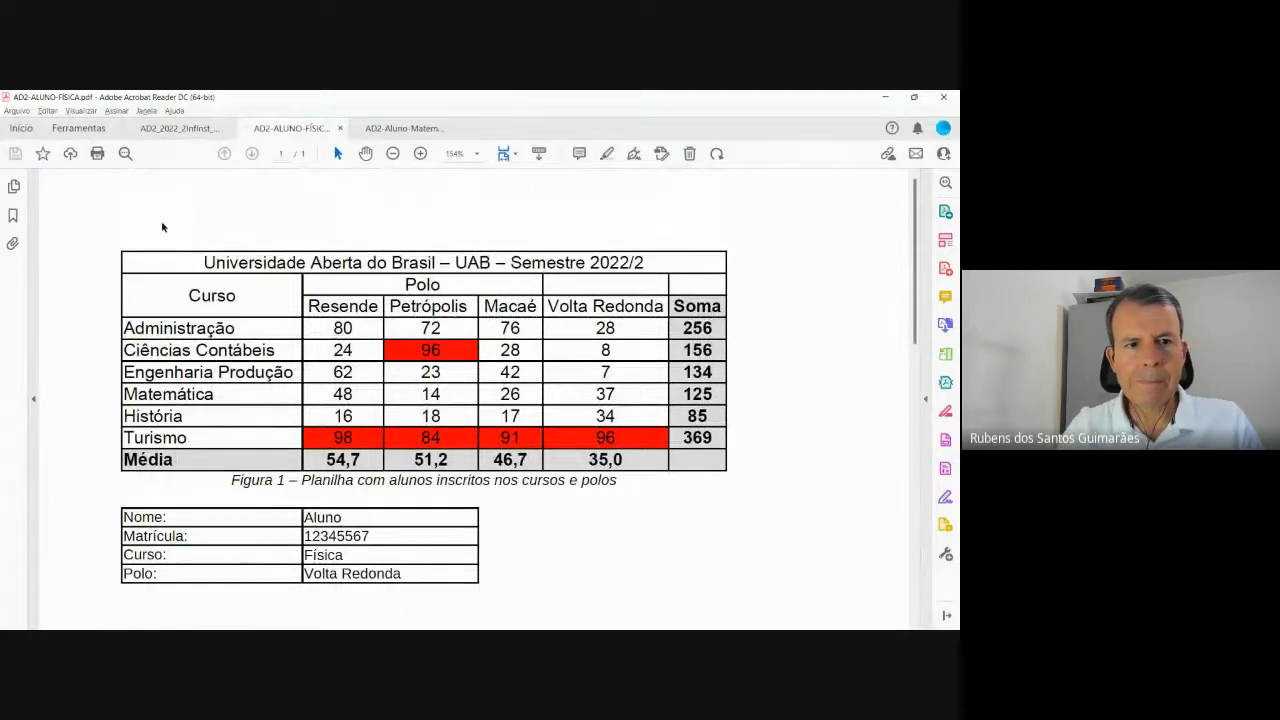
Return the AD2_2022_2Infinst PDF to page 1 and minimize Acrobat.
{"action": "left_click", "coordinate": [187, 130]}
{"action": "scroll", "coordinate": [531, 374], "scroll_direction": "down", "scroll_amount": 2}
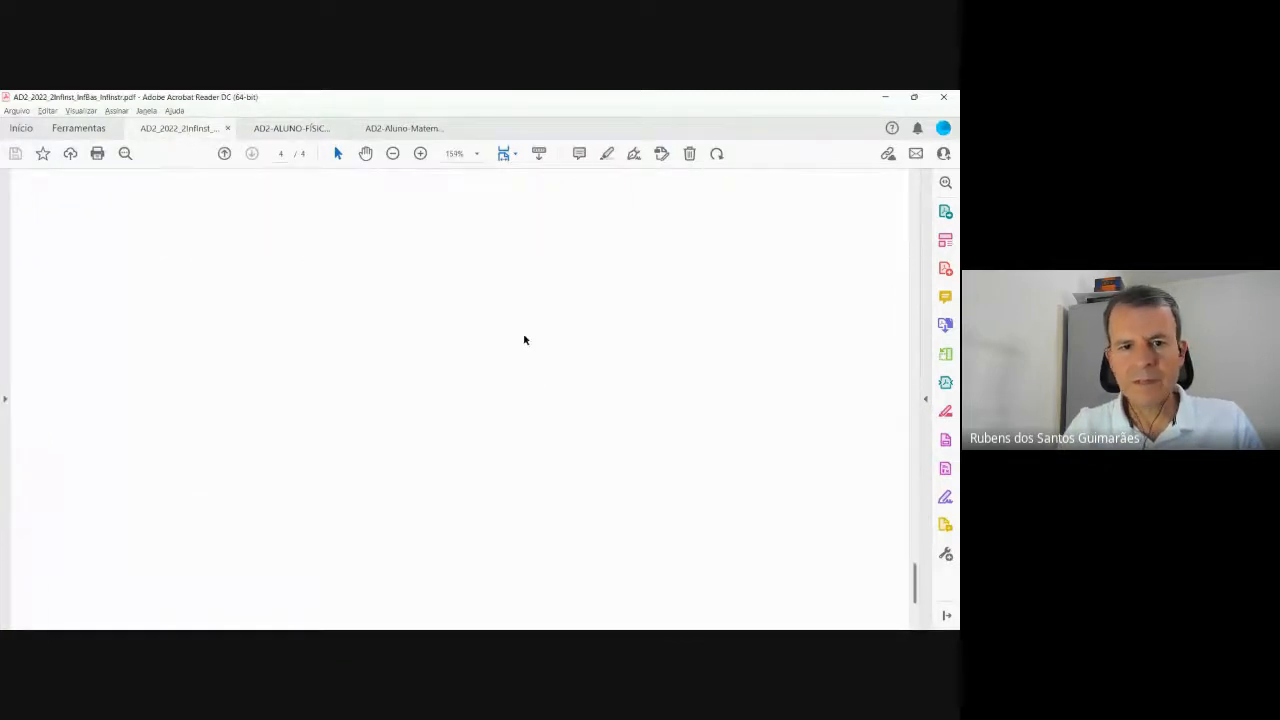
{"action": "scroll", "coordinate": [525, 330], "scroll_direction": "up", "scroll_amount": 3}
{"action": "scroll", "coordinate": [528, 318], "scroll_direction": "up", "scroll_amount": 2}
{"action": "left_click_drag", "start_coordinate": [916, 548], "coordinate": [926, 183]}
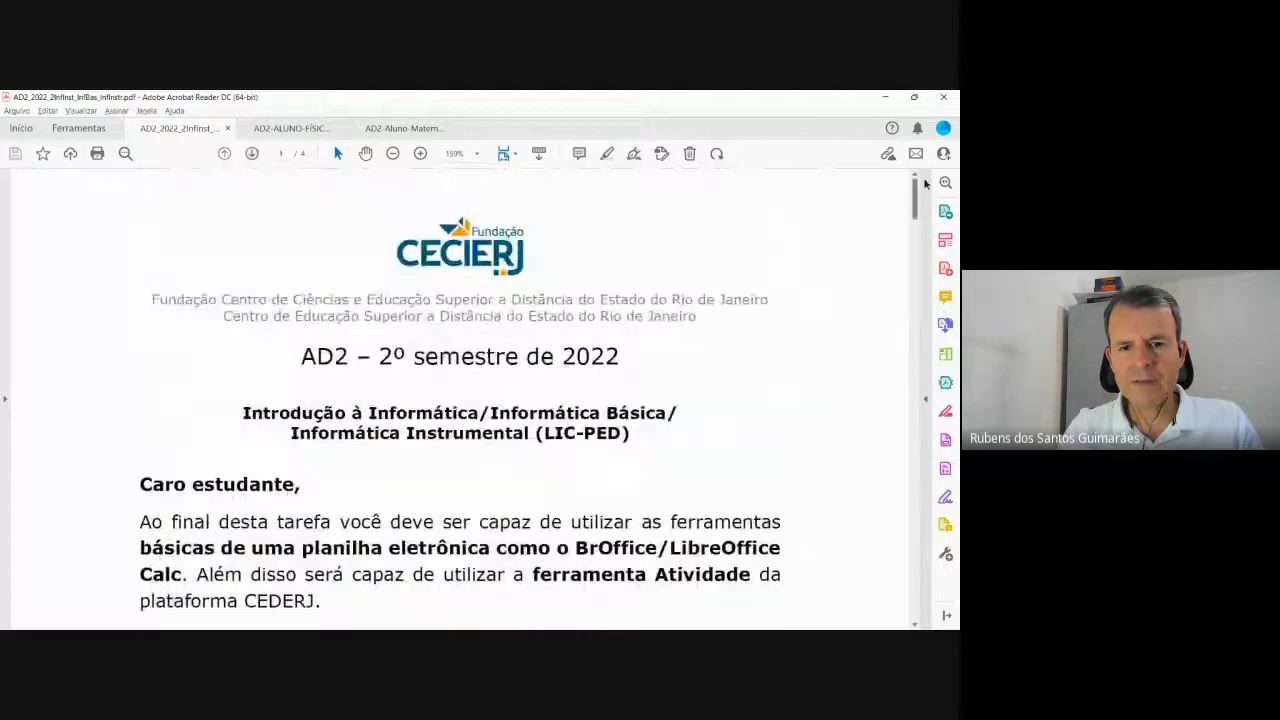
{"action": "left_click", "coordinate": [886, 97]}
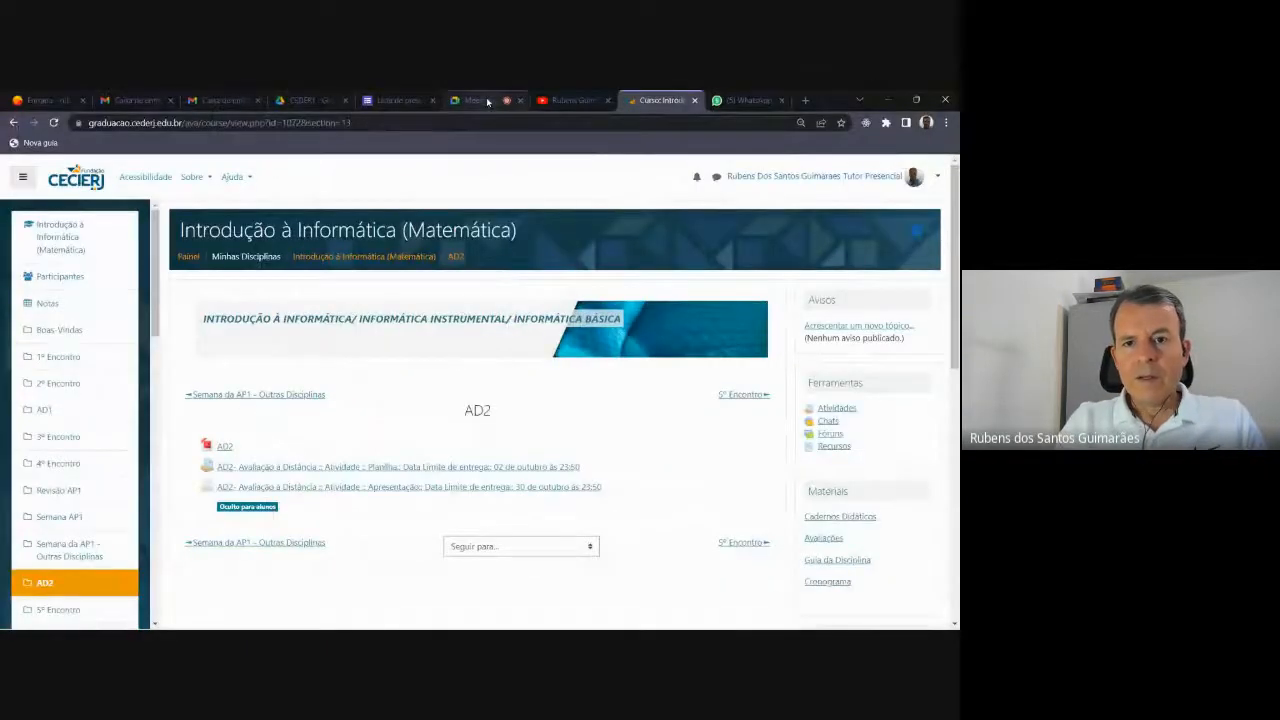
Return to the Meet call and choose Parar gravação from More options.
{"action": "left_click", "coordinate": [487, 102]}
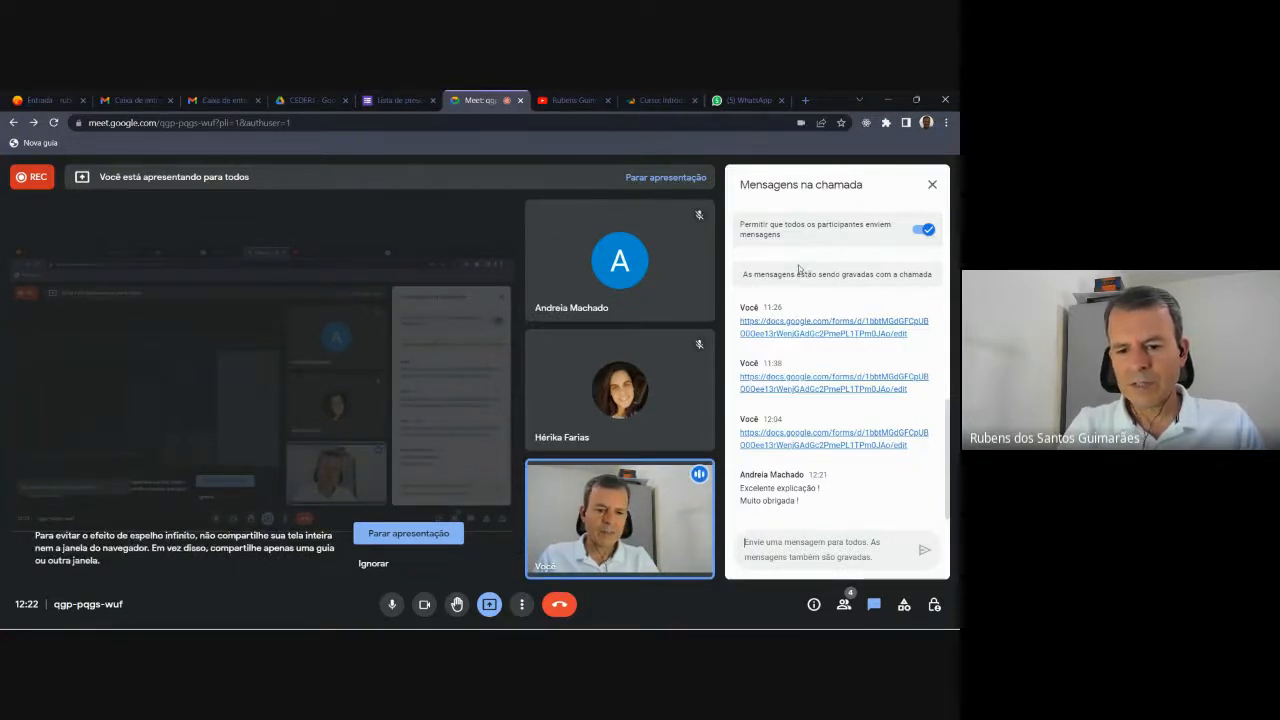
{"action": "left_click", "coordinate": [522, 605]}
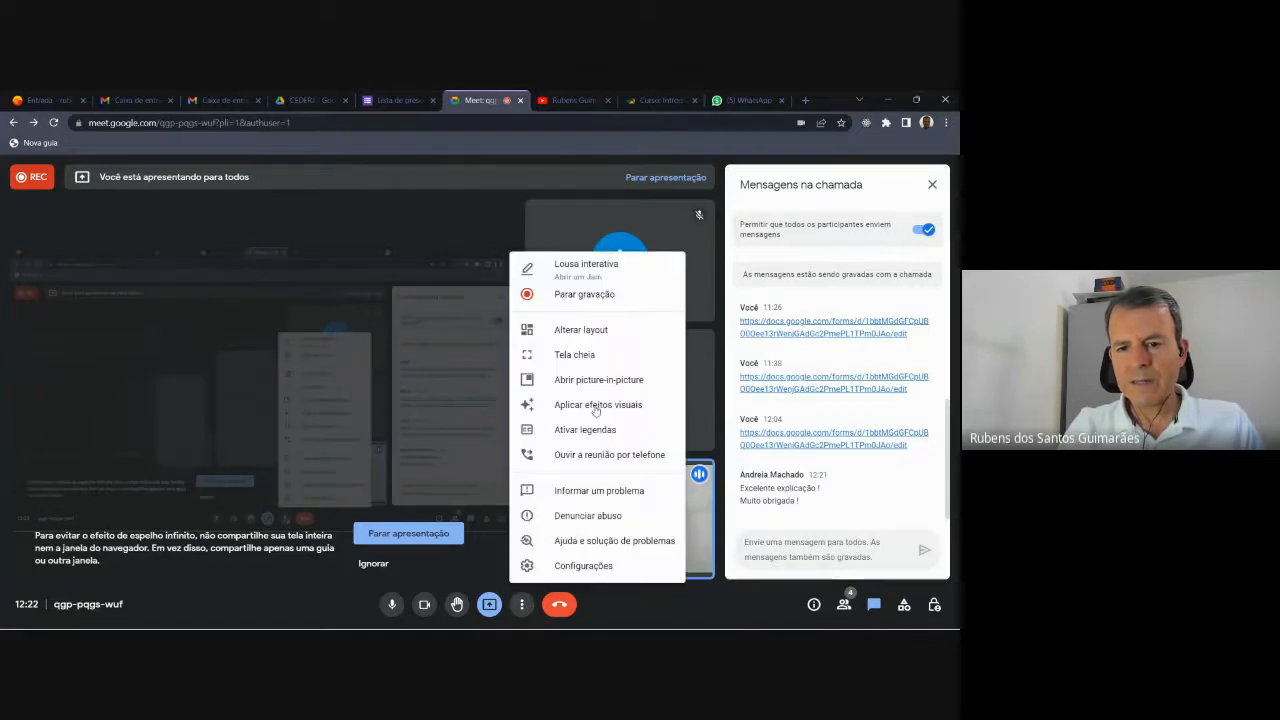
{"action": "left_click", "coordinate": [604, 296]}
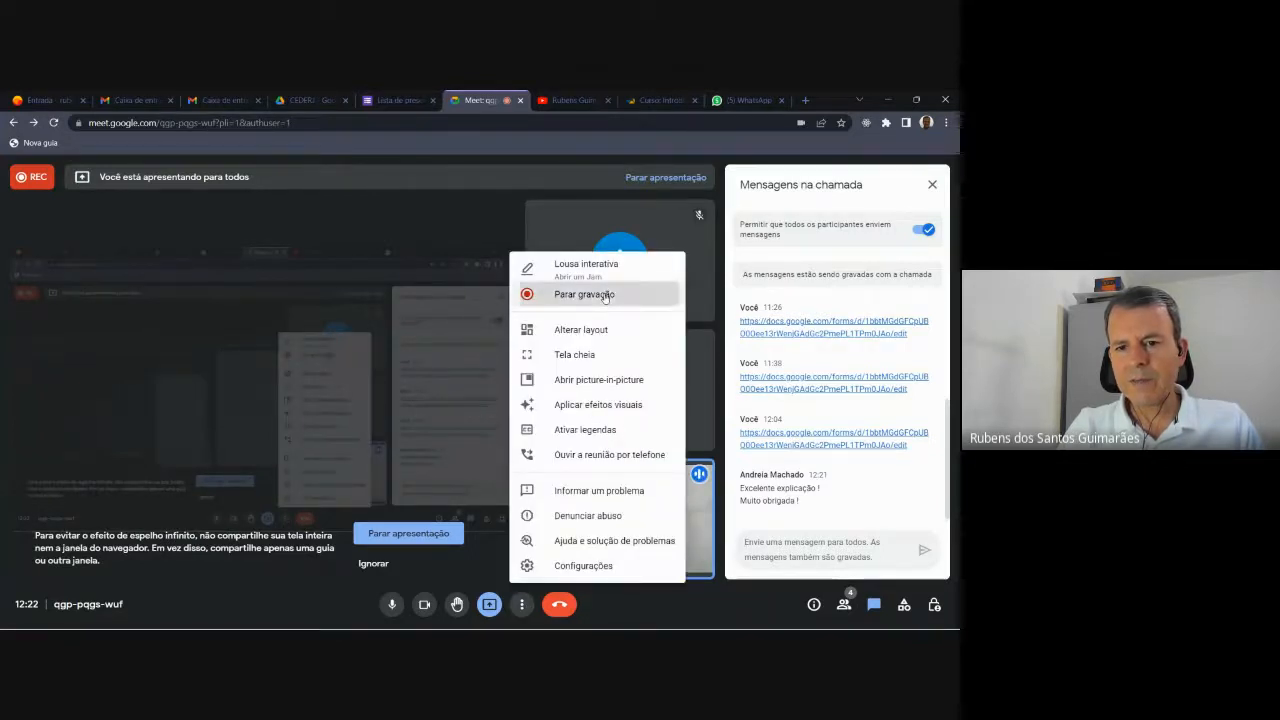